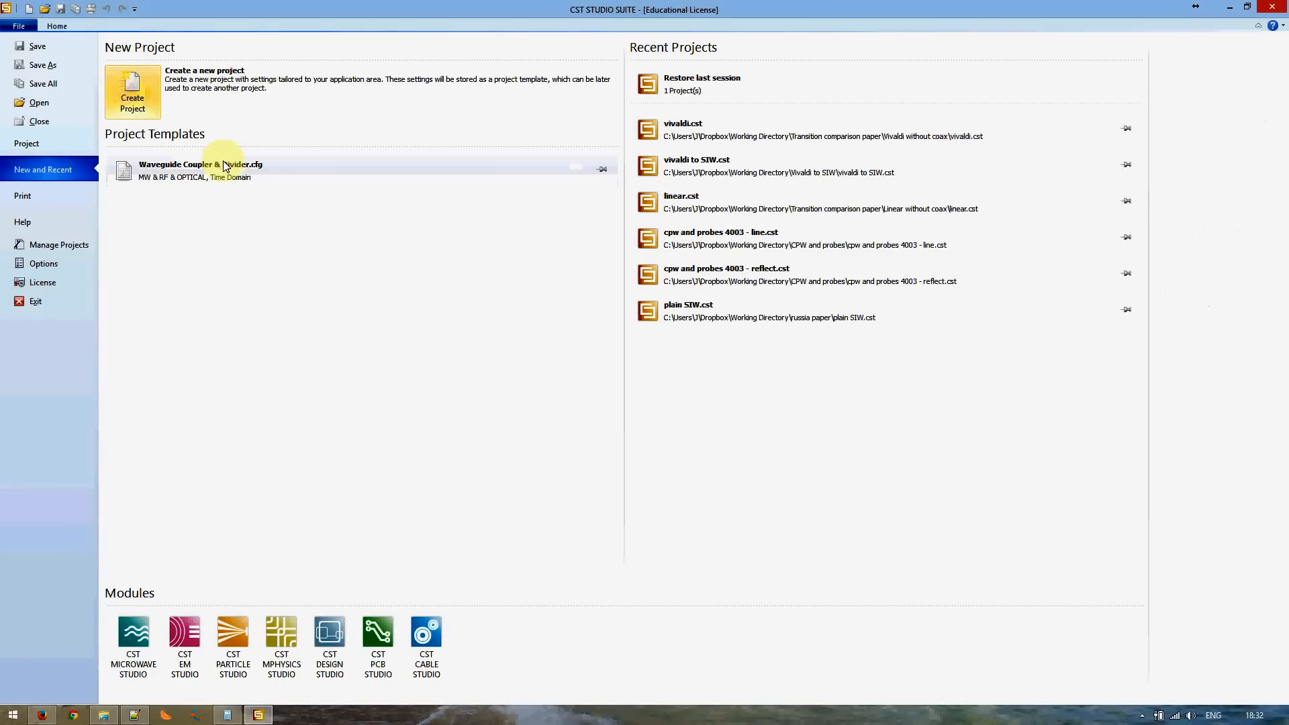
- Start a new MW & RF & Optical project template for Circuit & Components, Waveguide Couplers & Dividers, using the Time Domain solver
double_click(201, 166)
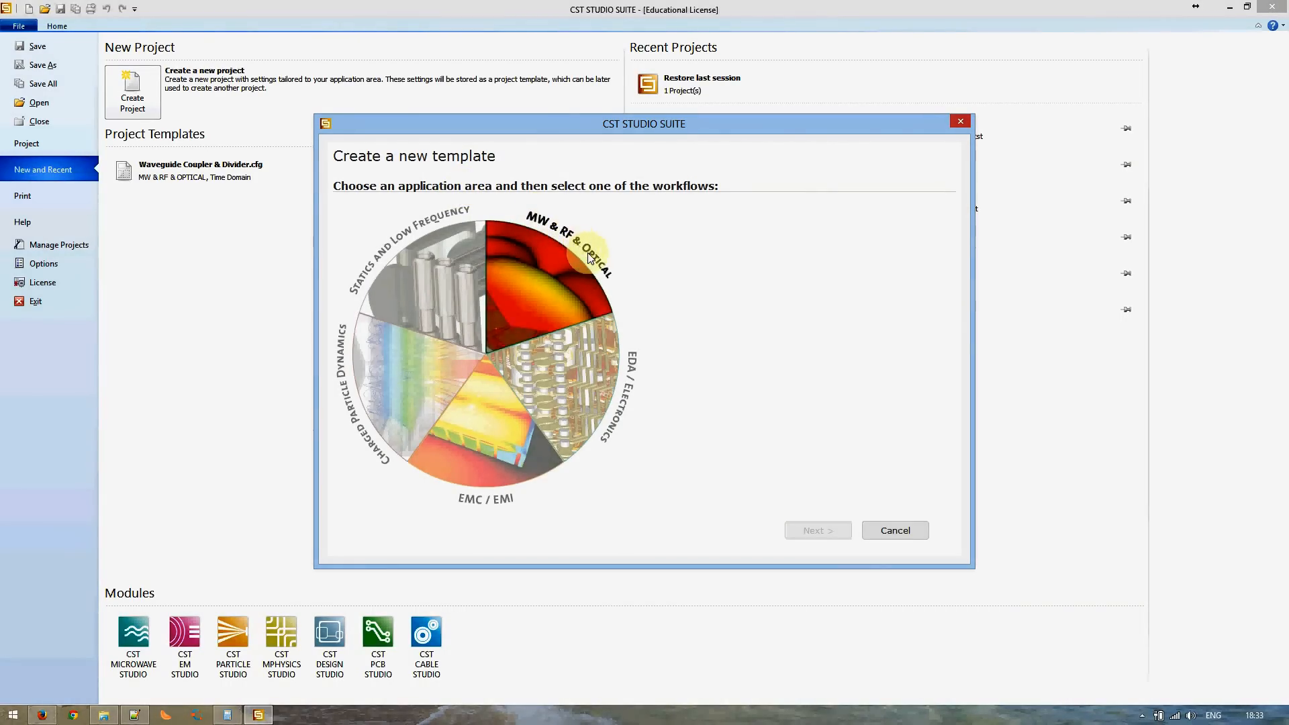
click(538, 284)
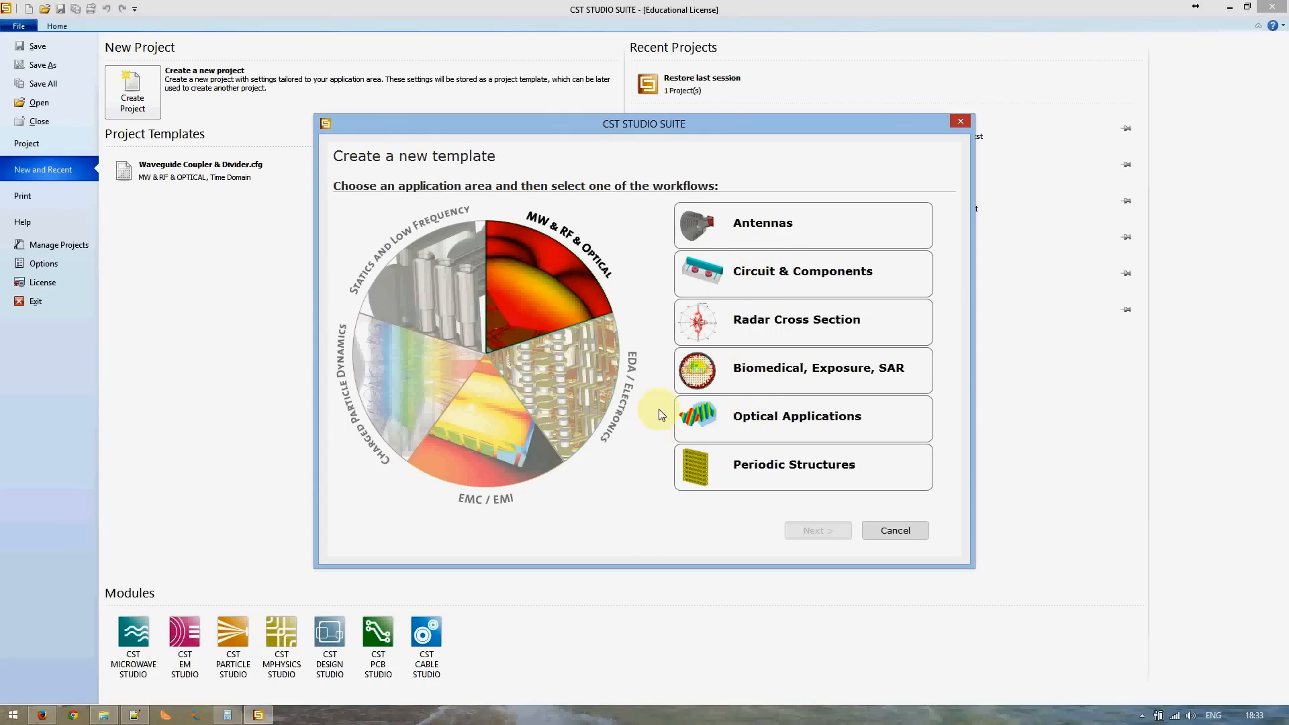
click(780, 274)
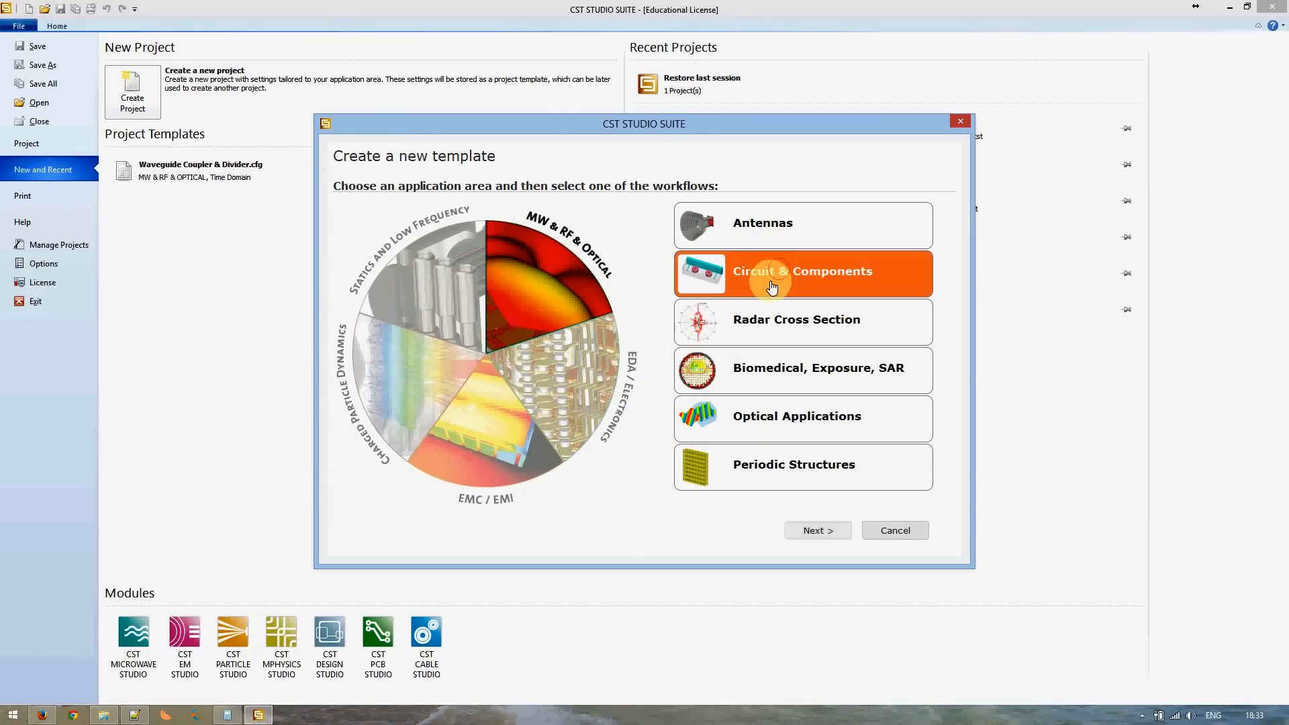
click(808, 534)
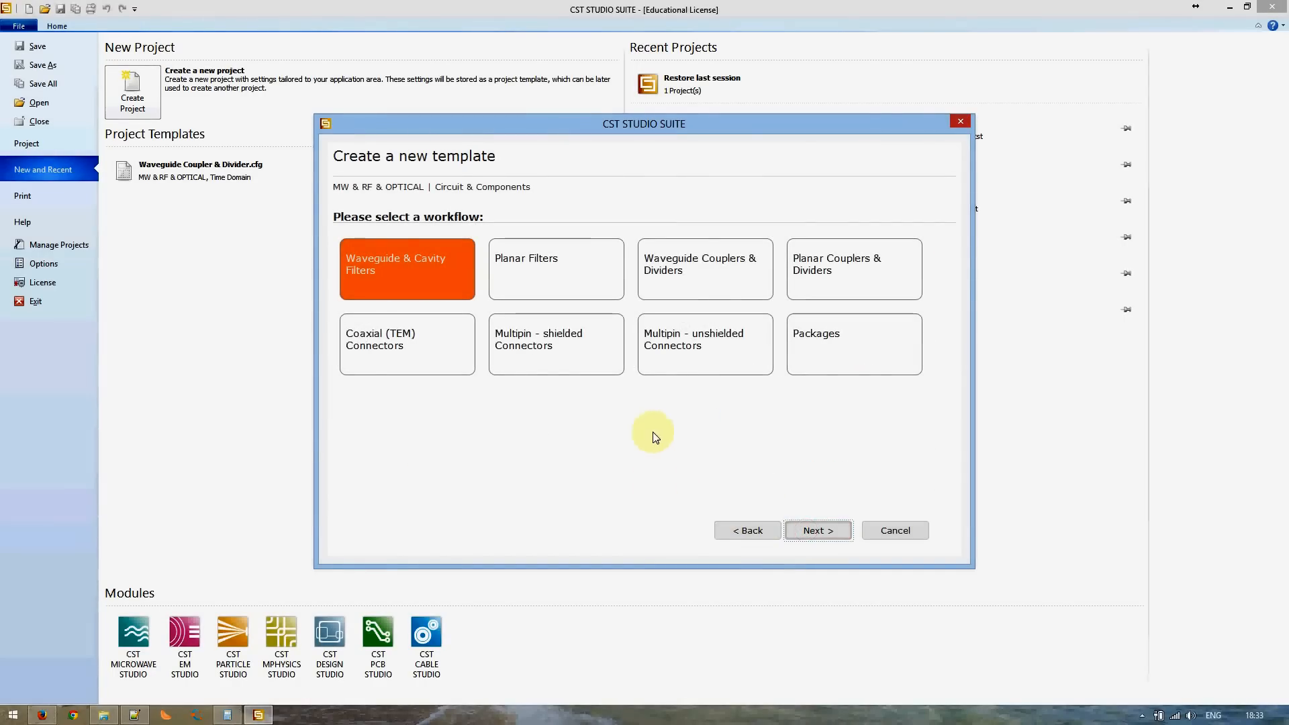
click(703, 263)
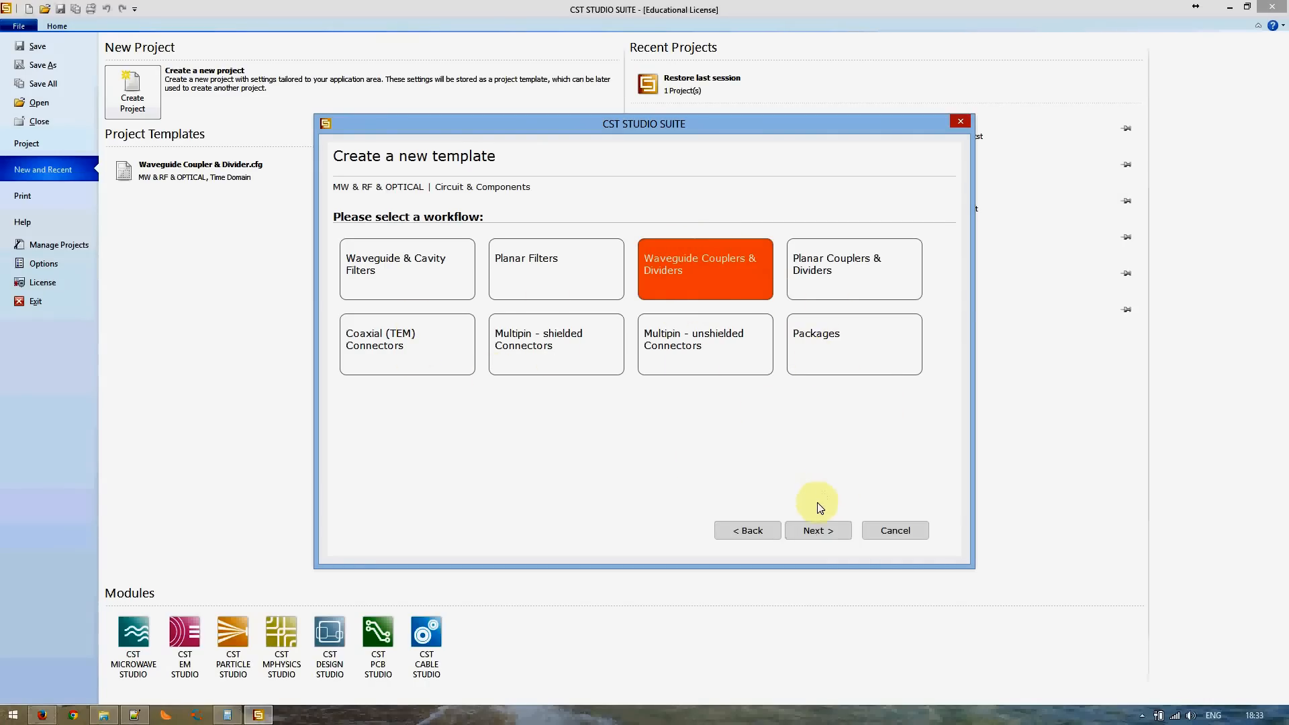
click(819, 530)
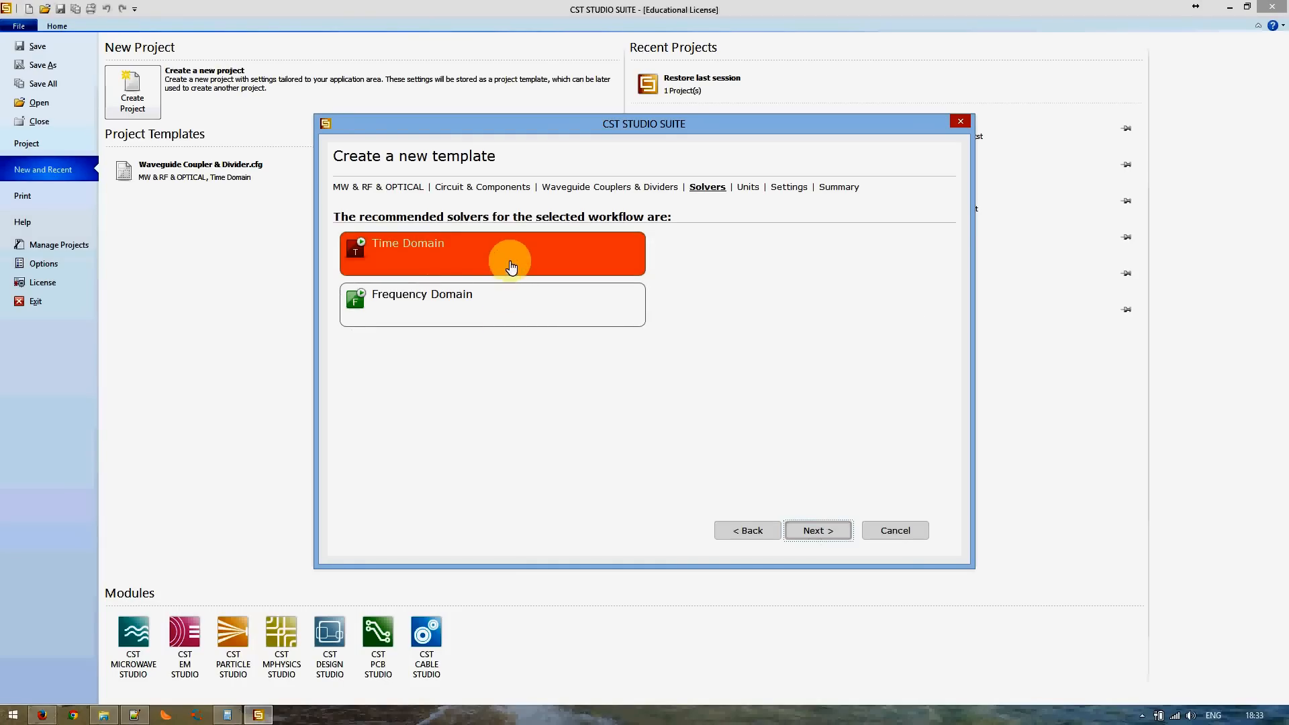
click(821, 532)
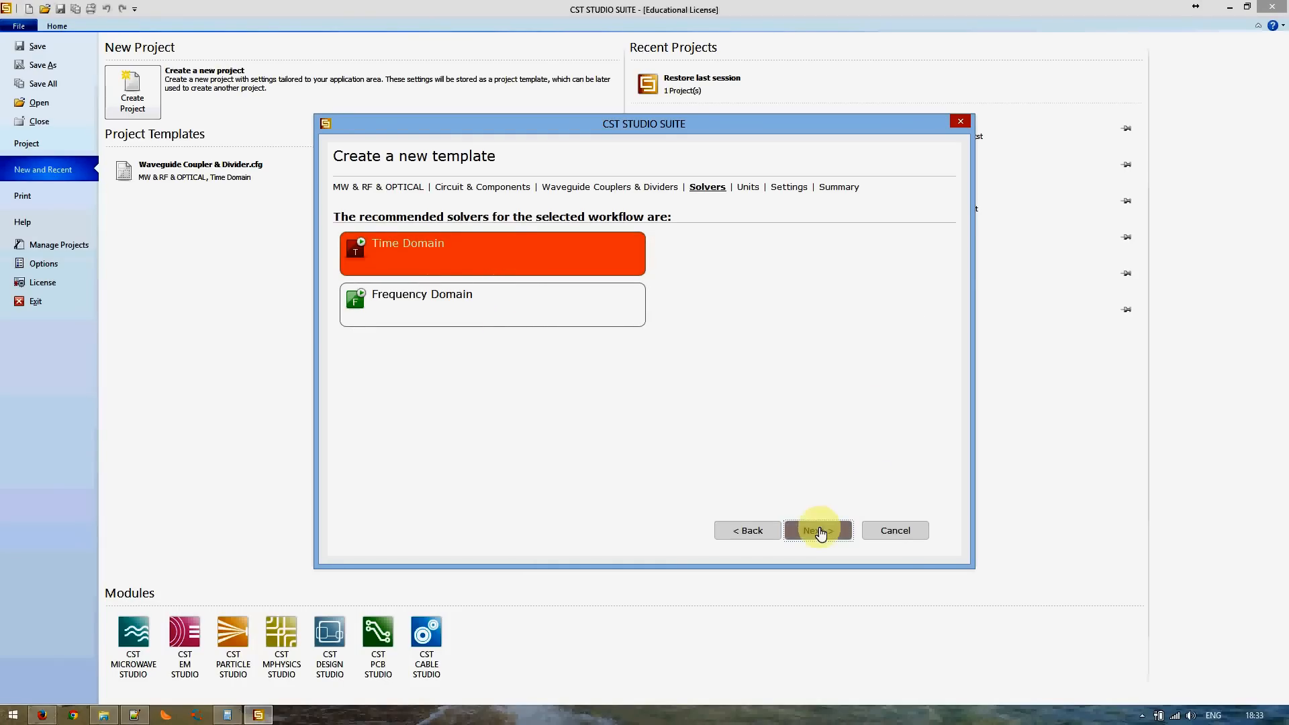
click(820, 533)
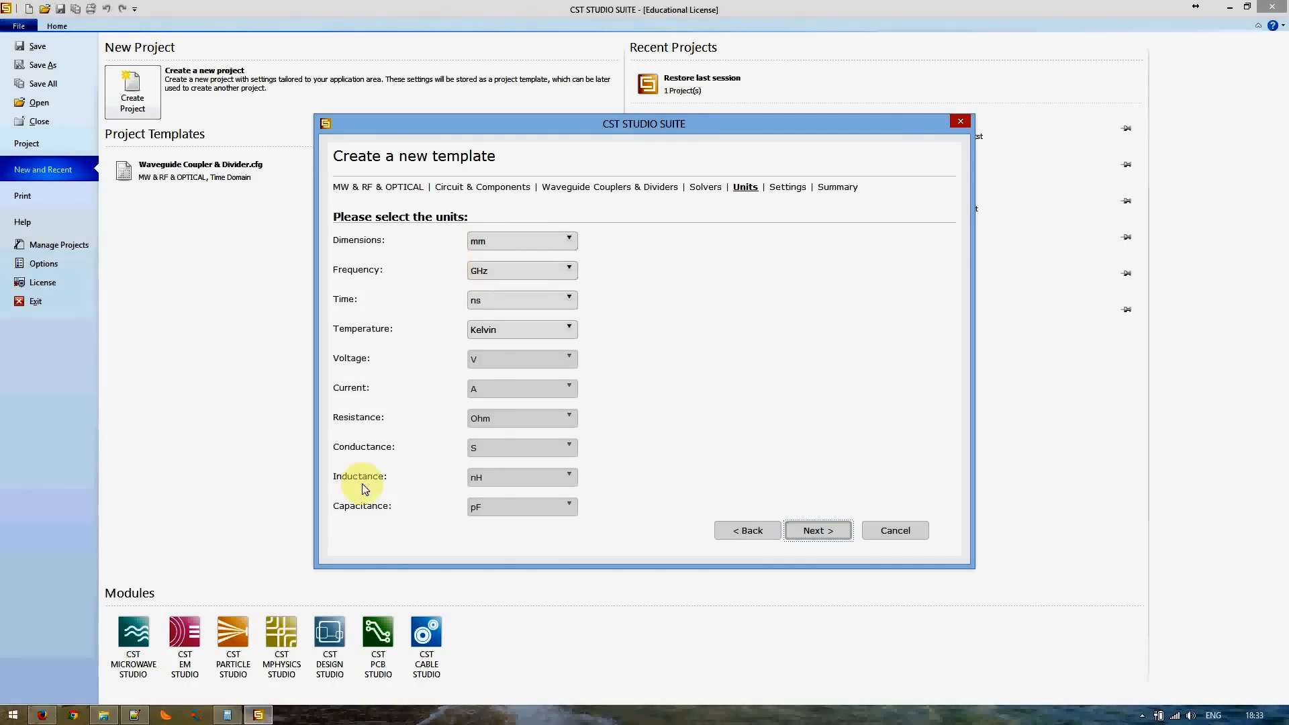
- Check the substrate thickness notes in Notepad++ and accept the template units with dimensions in mm and frequency in GHz
click(134, 714)
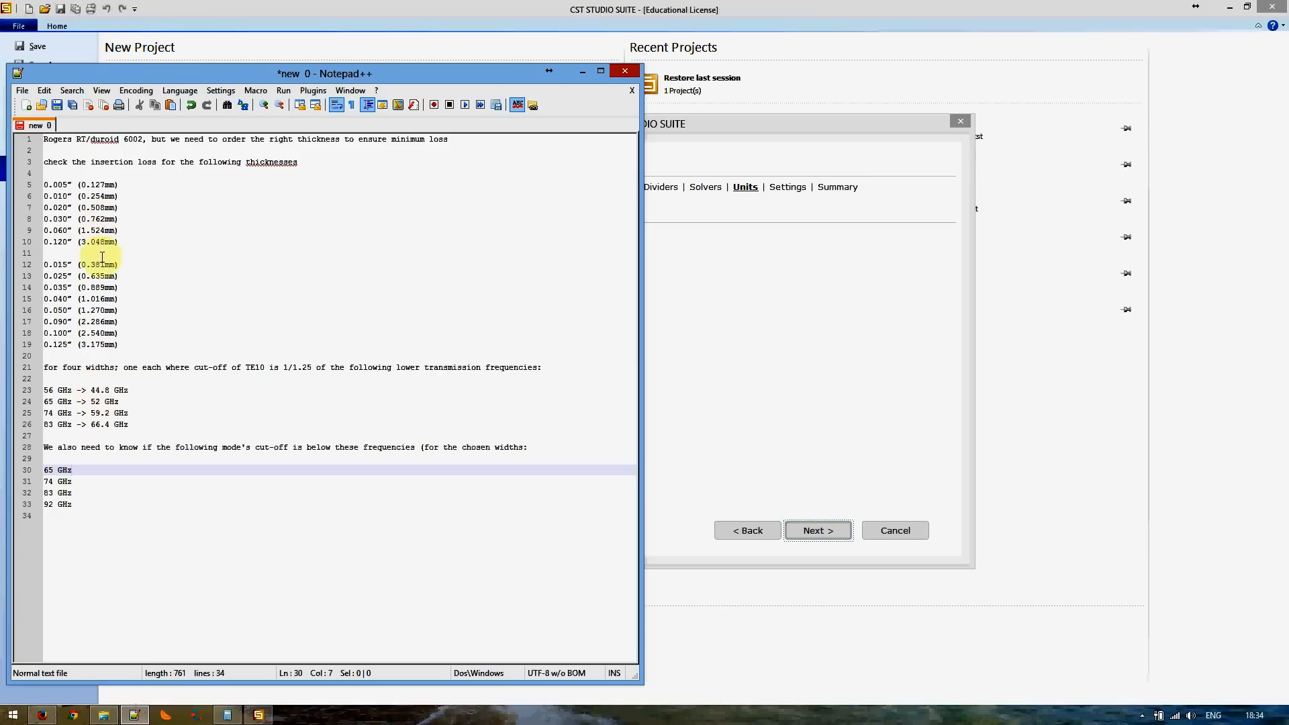
click(687, 157)
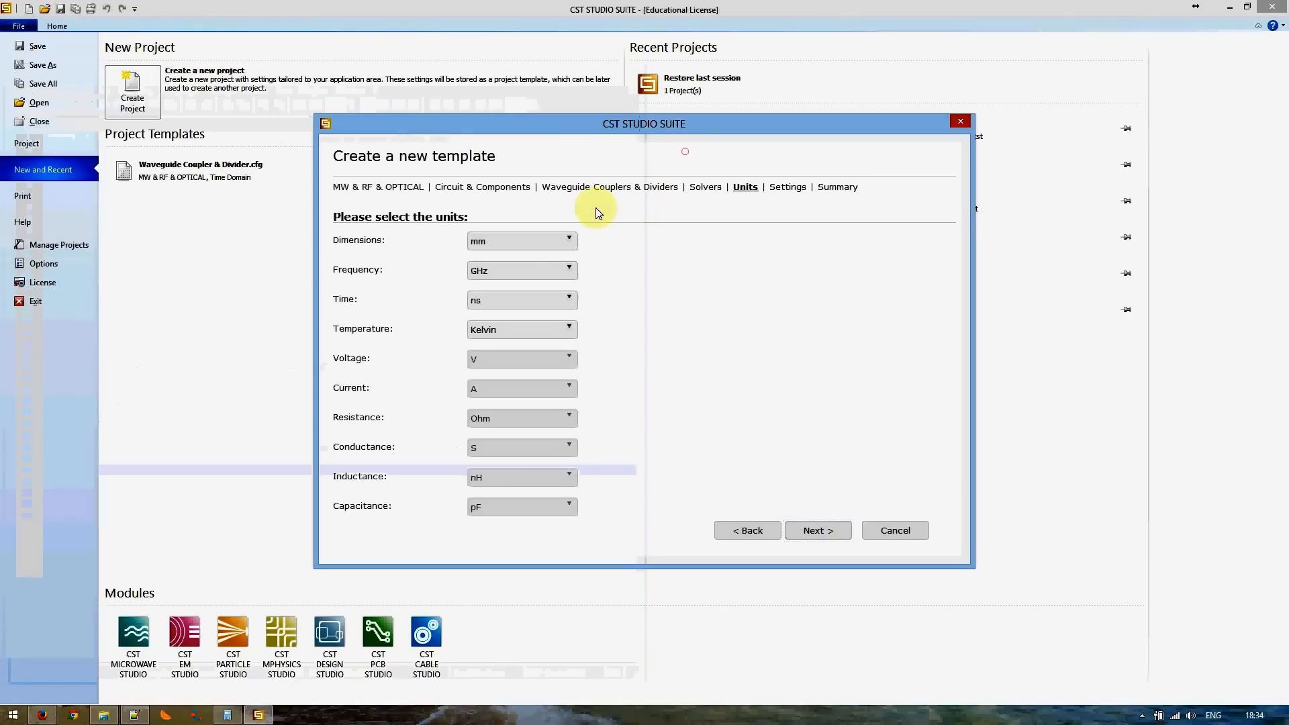
click(505, 243)
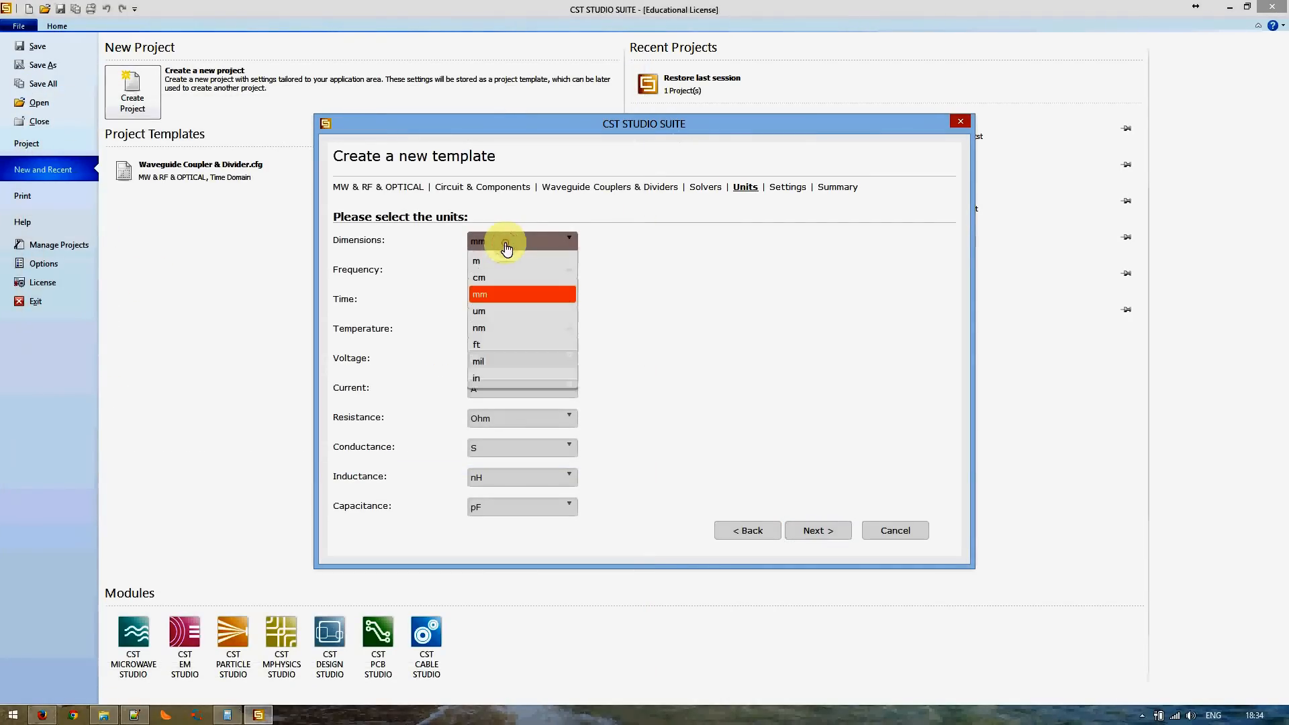
click(621, 275)
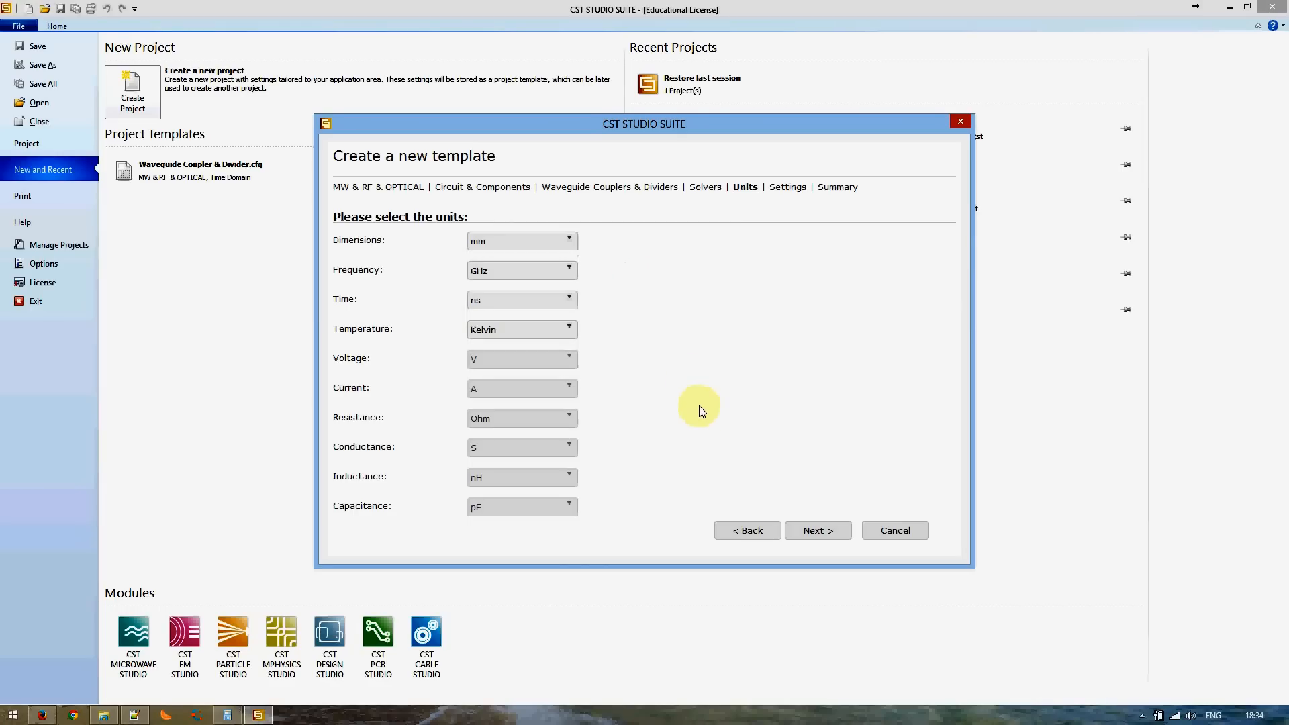
click(811, 535)
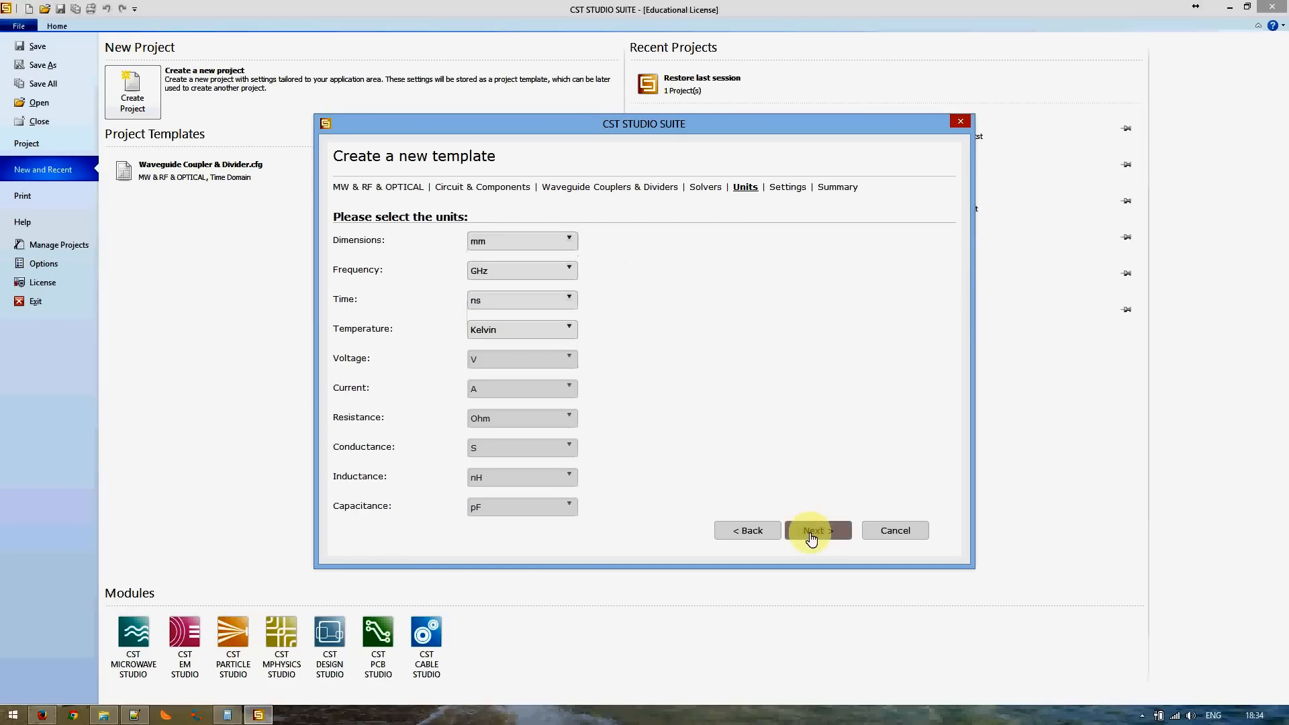
click(508, 240)
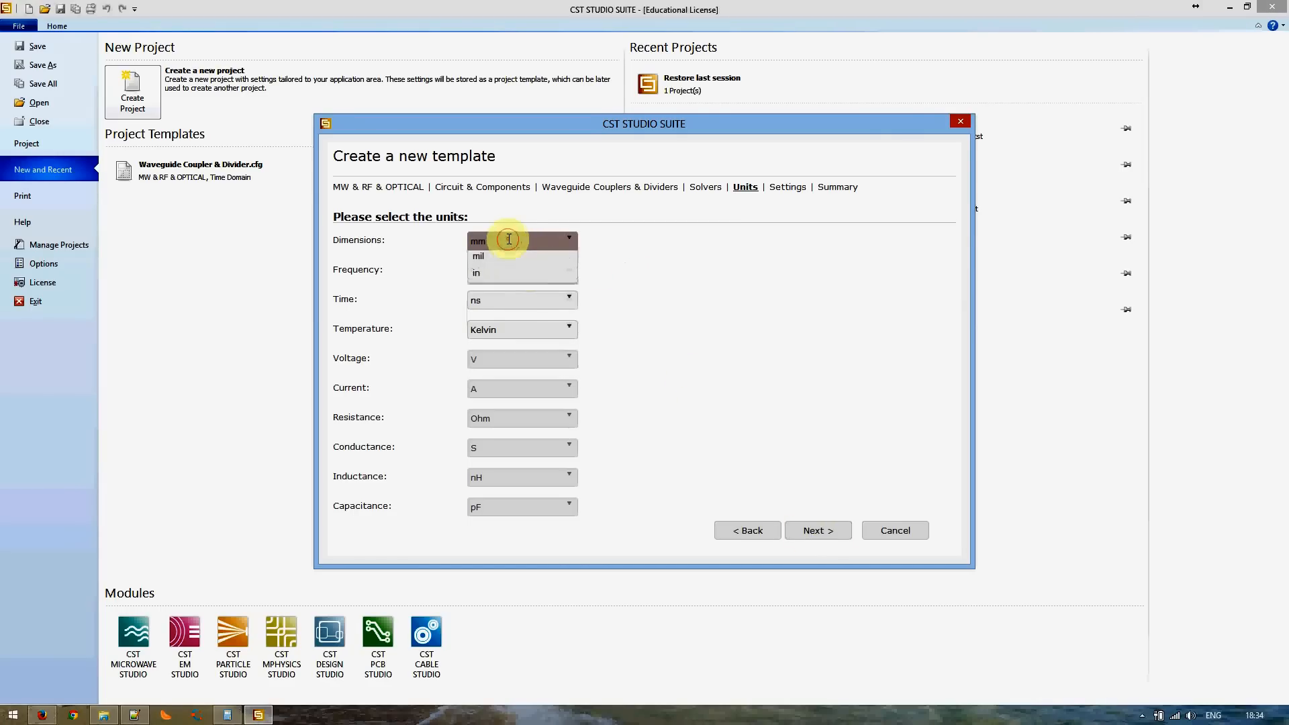
click(658, 259)
click(817, 533)
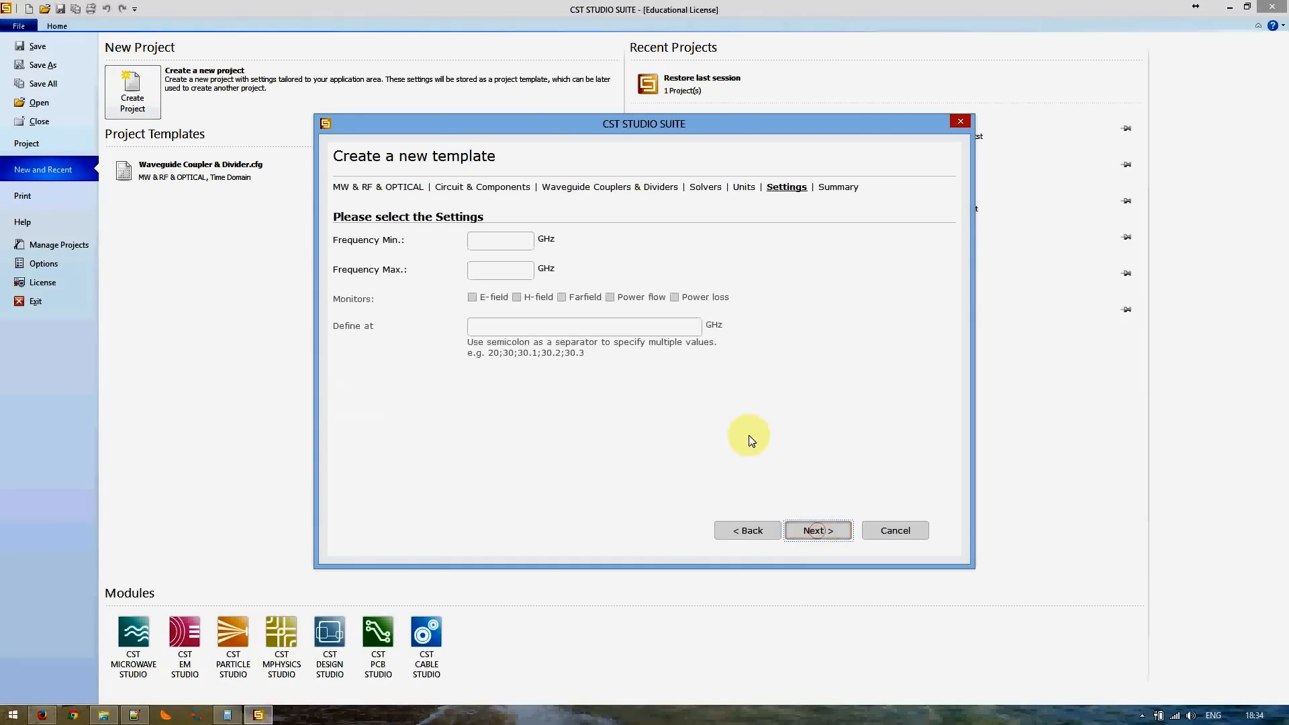
- Consult the frequency notes in Notepad++ and set the template's frequency range from 56 to 83 GHz
click(505, 239)
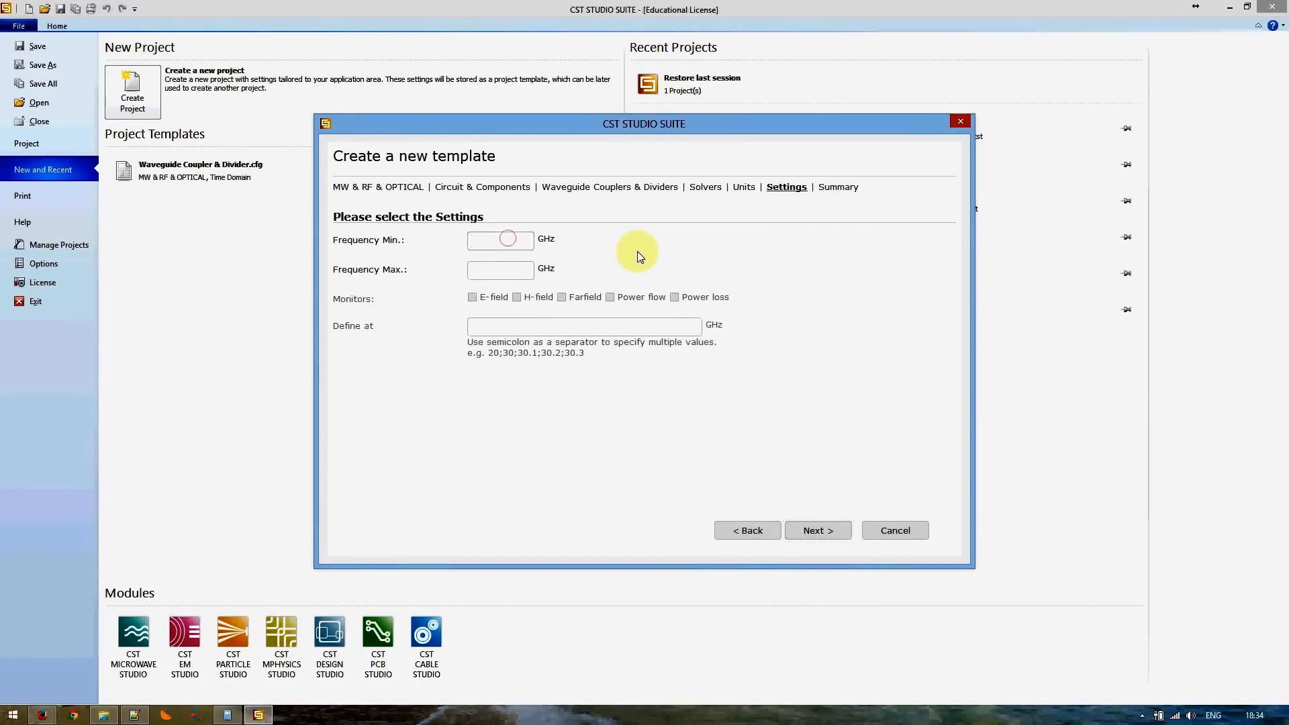
click(125, 720)
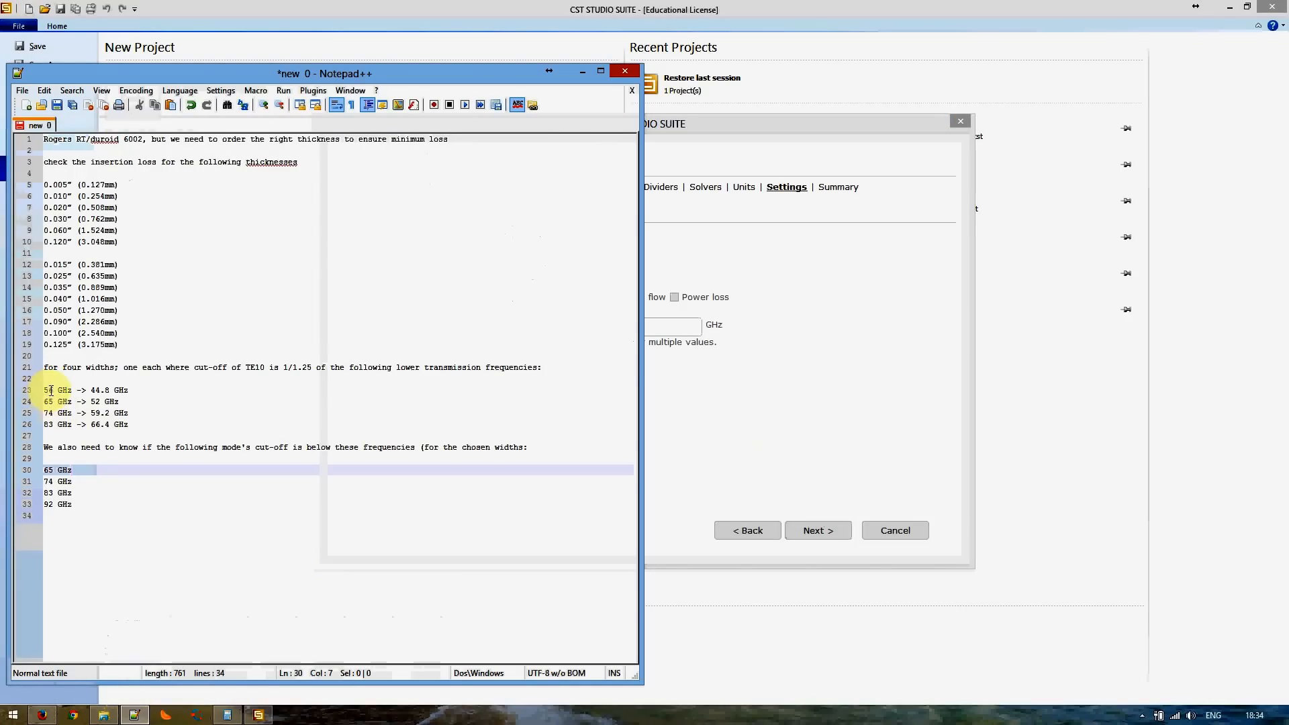
click(135, 715)
click(514, 240)
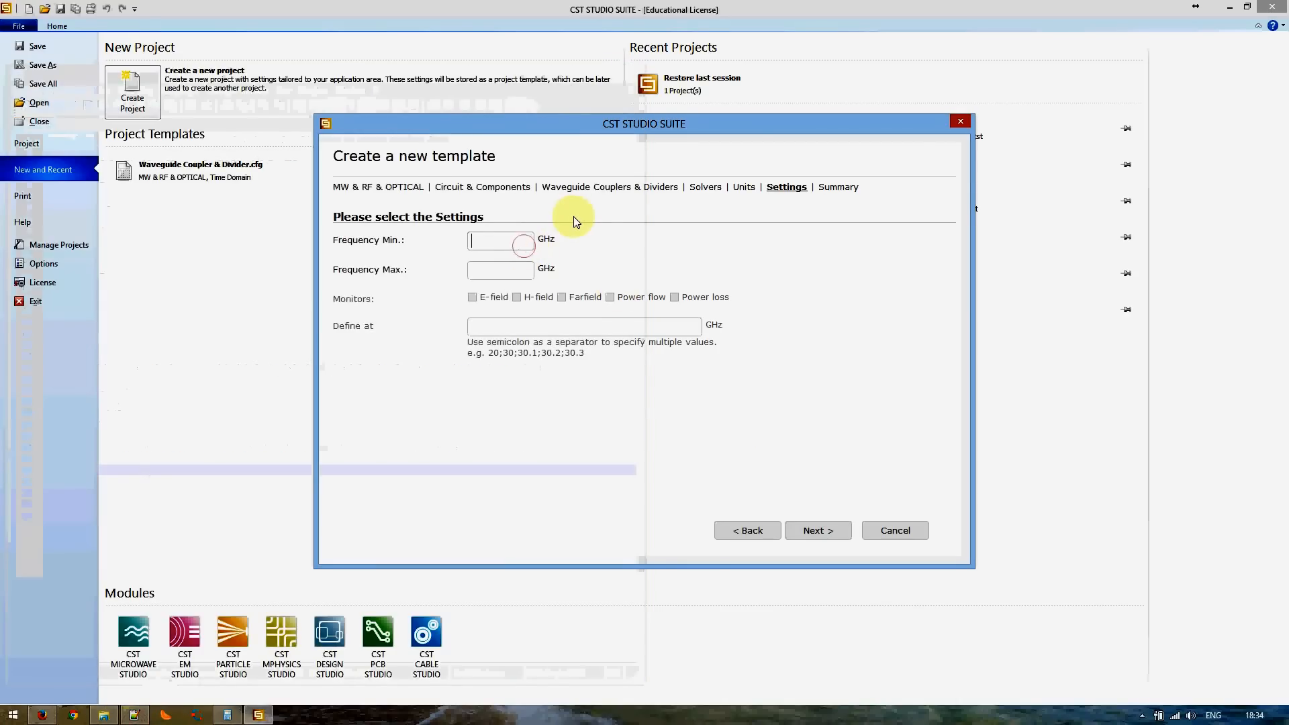
text(56)
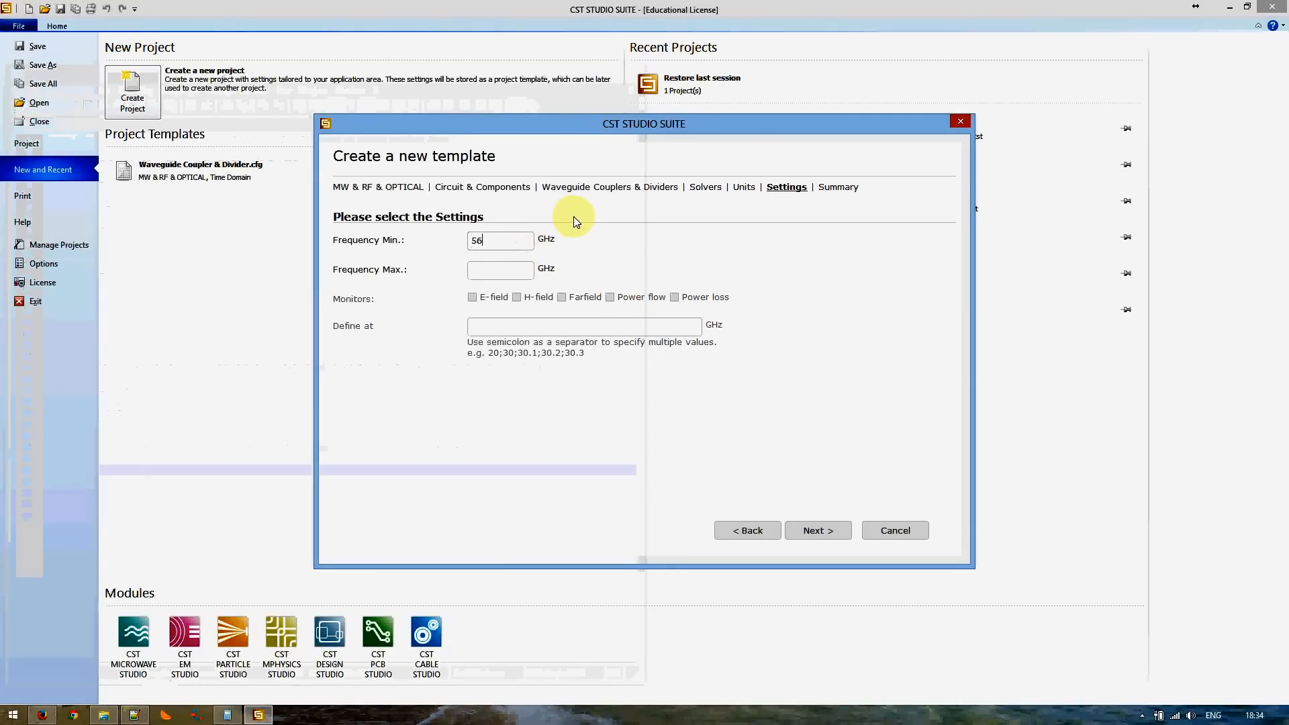
click(503, 270)
text(83)
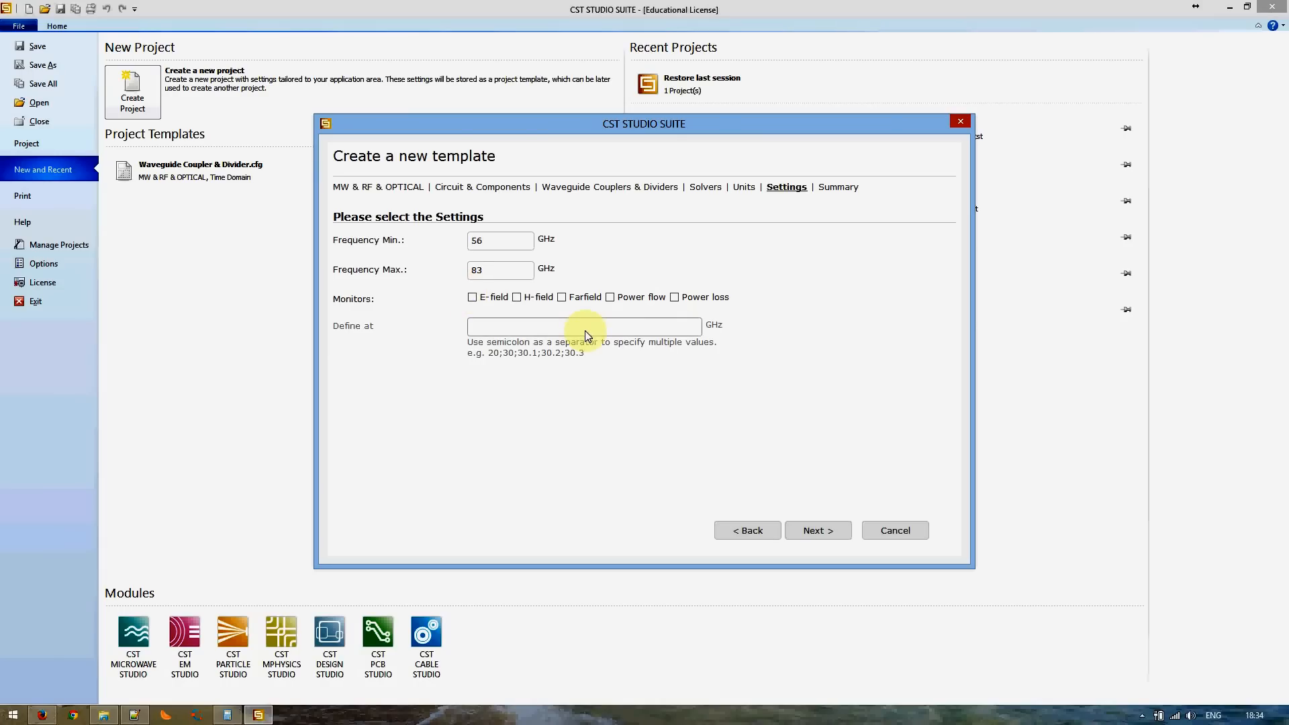
click(804, 535)
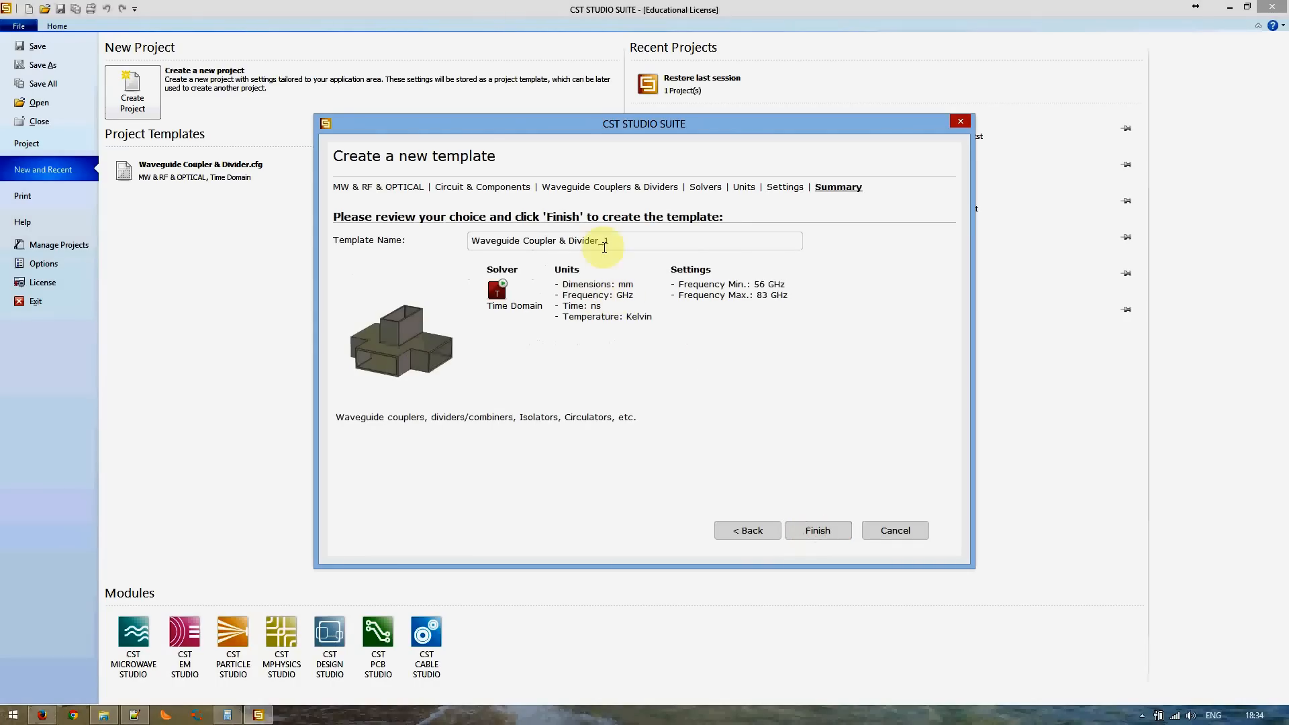
- Remove the "_1" suffix from the template name and finish creating the project template
drag(598, 241, 608, 240)
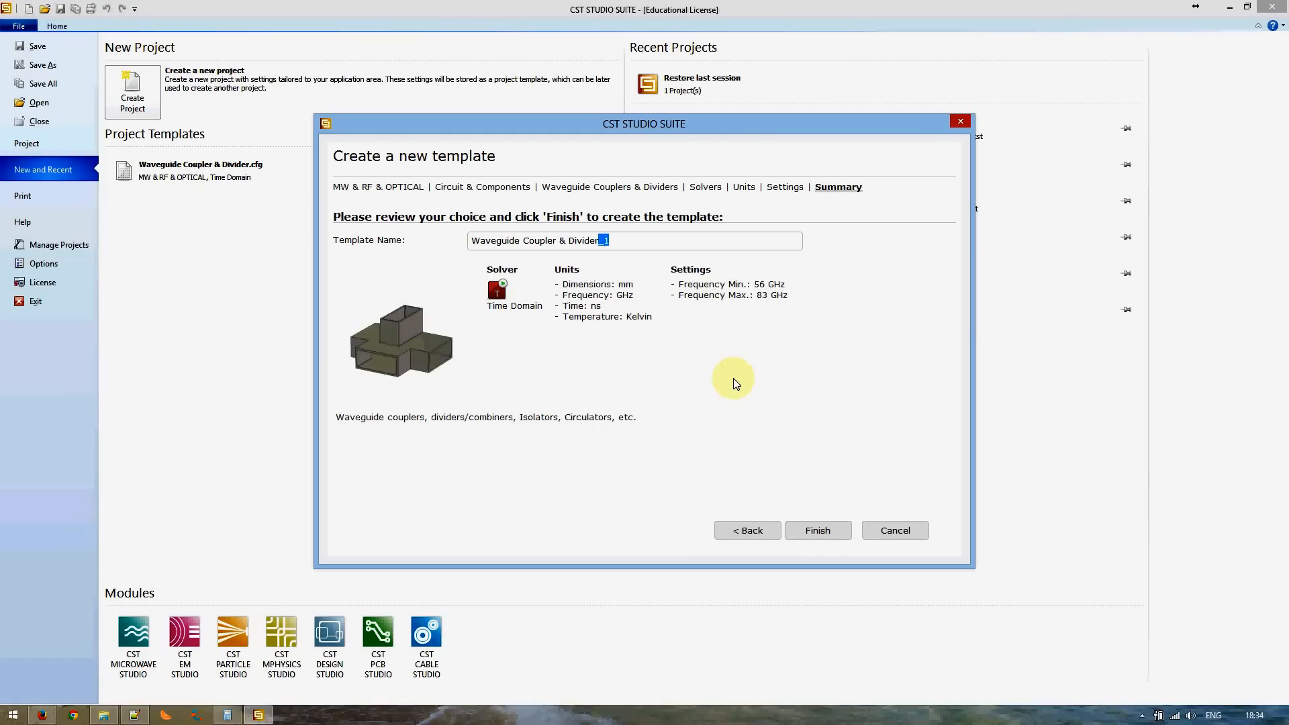
key(Delete)
click(818, 530)
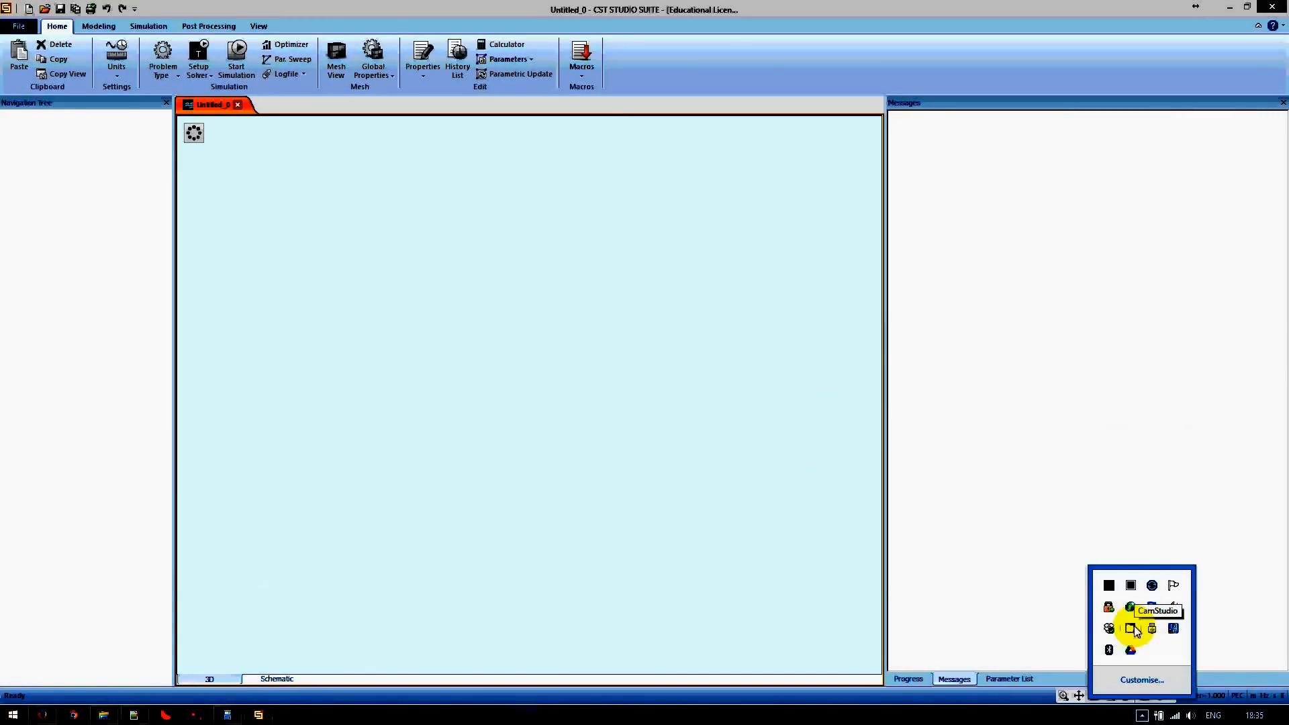
right_click(1131, 628)
click(932, 556)
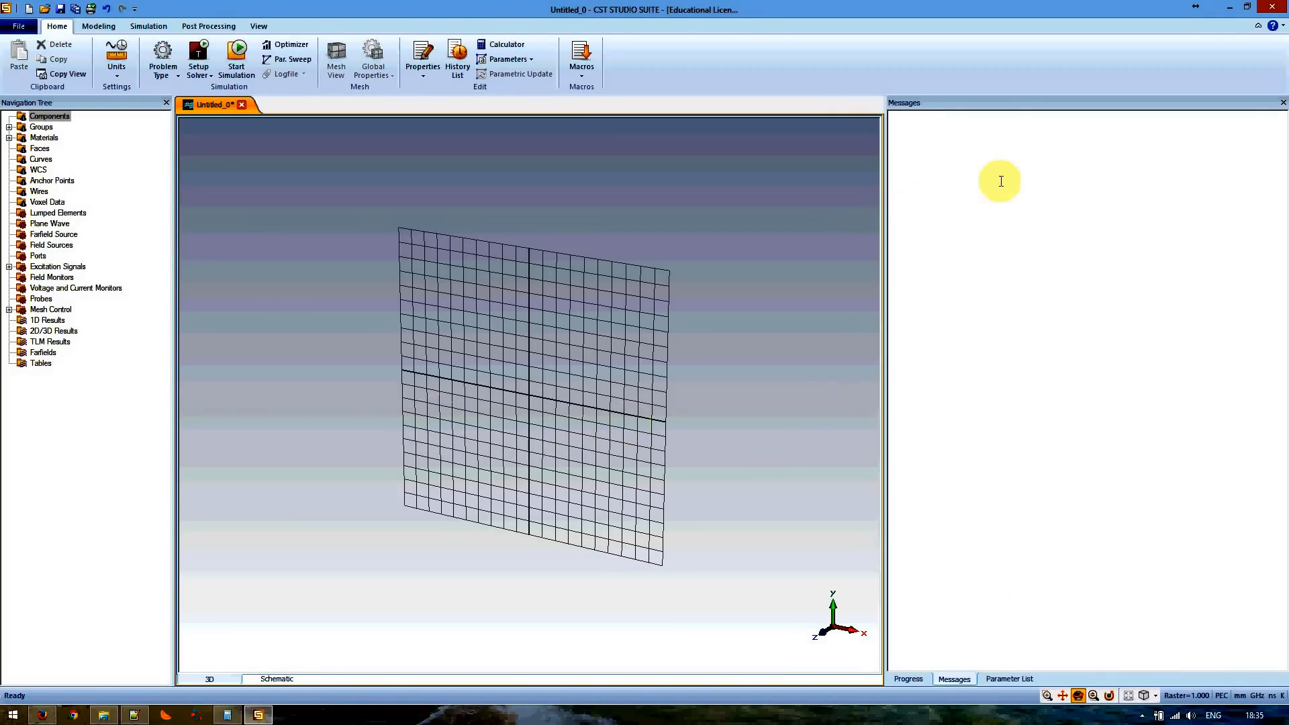
- View the project's progress and messages, and bring up the parameter list
click(910, 679)
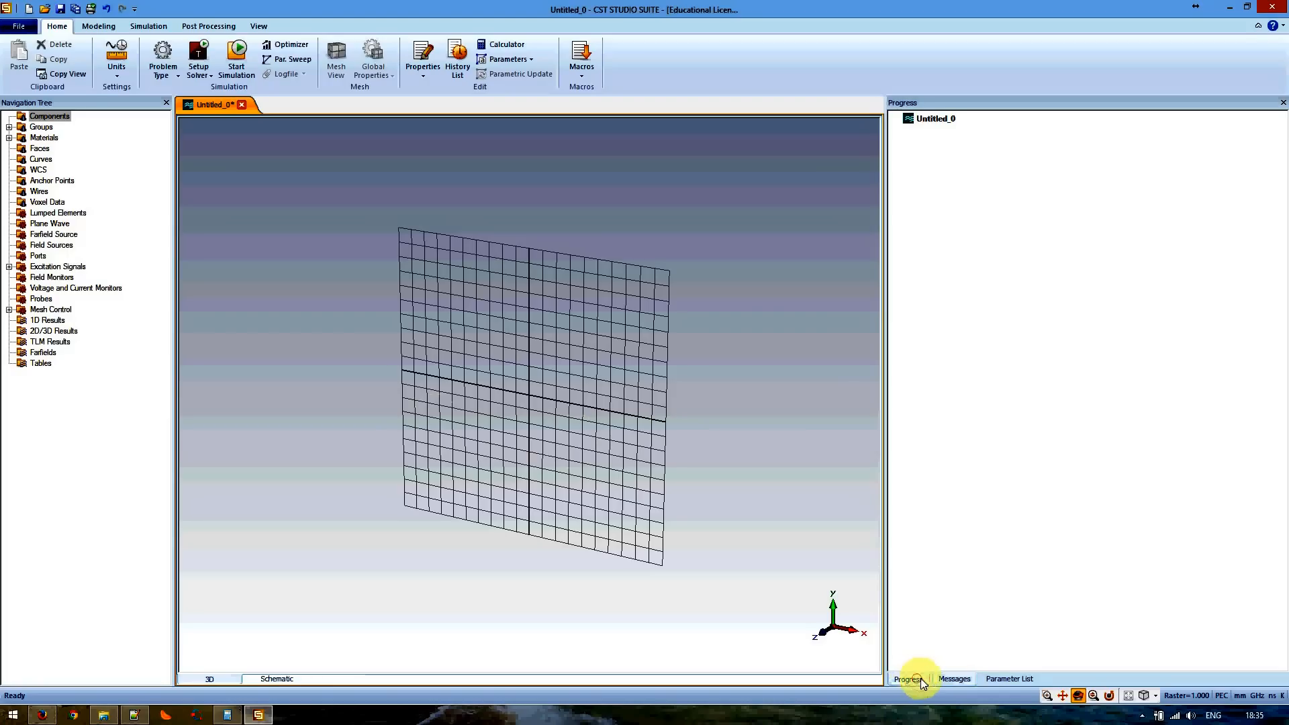
click(954, 678)
click(1007, 679)
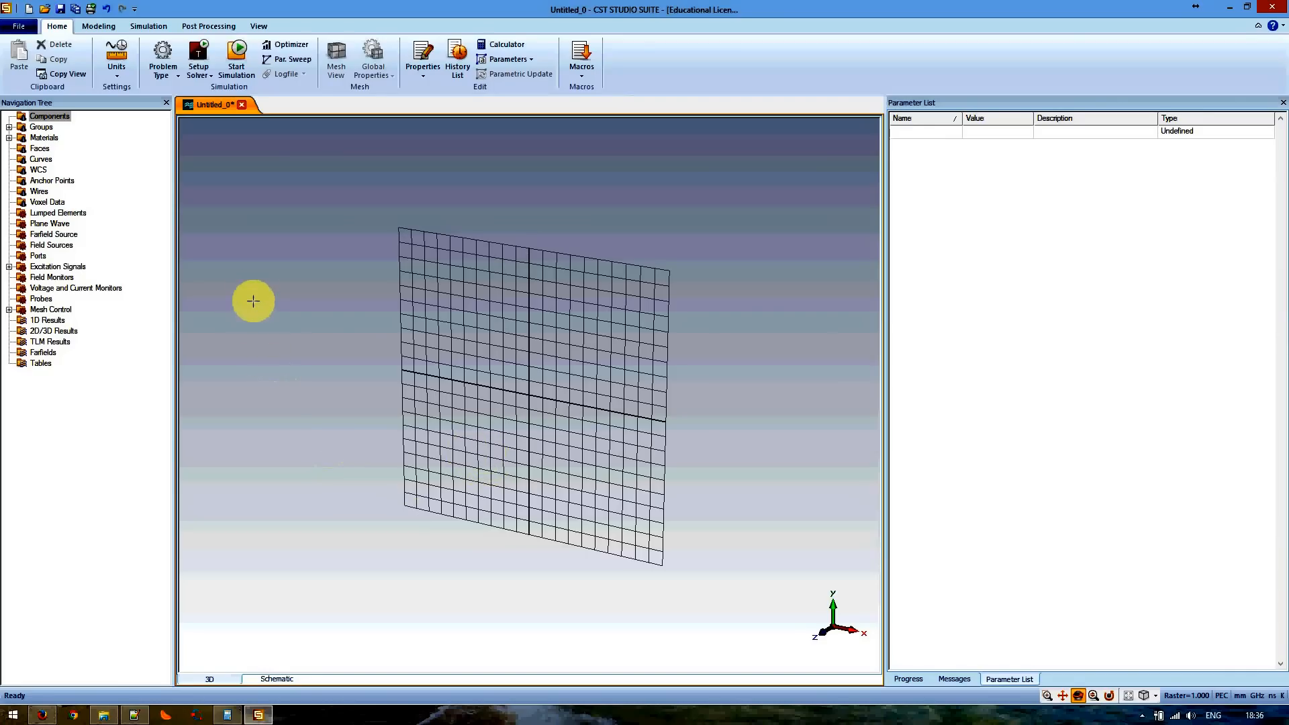
- Start a new brick defined by numeric coordinates and name it rf_substrate
click(104, 33)
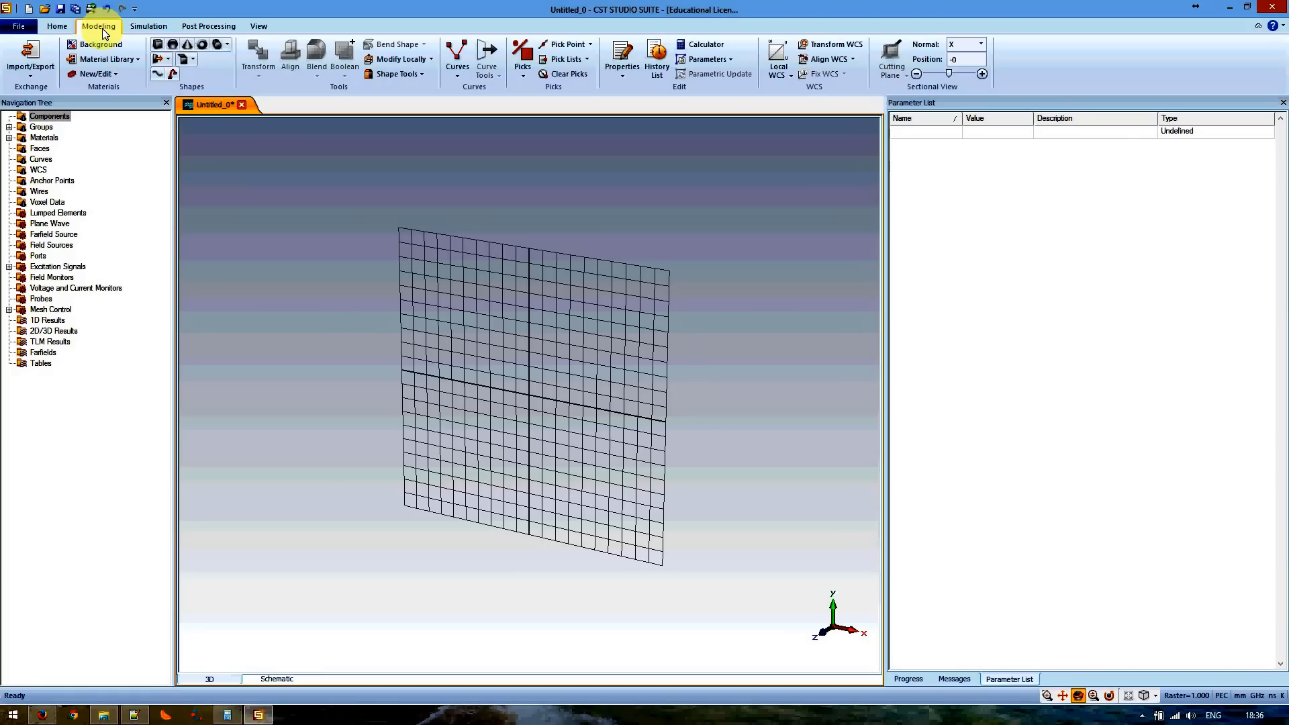
click(156, 47)
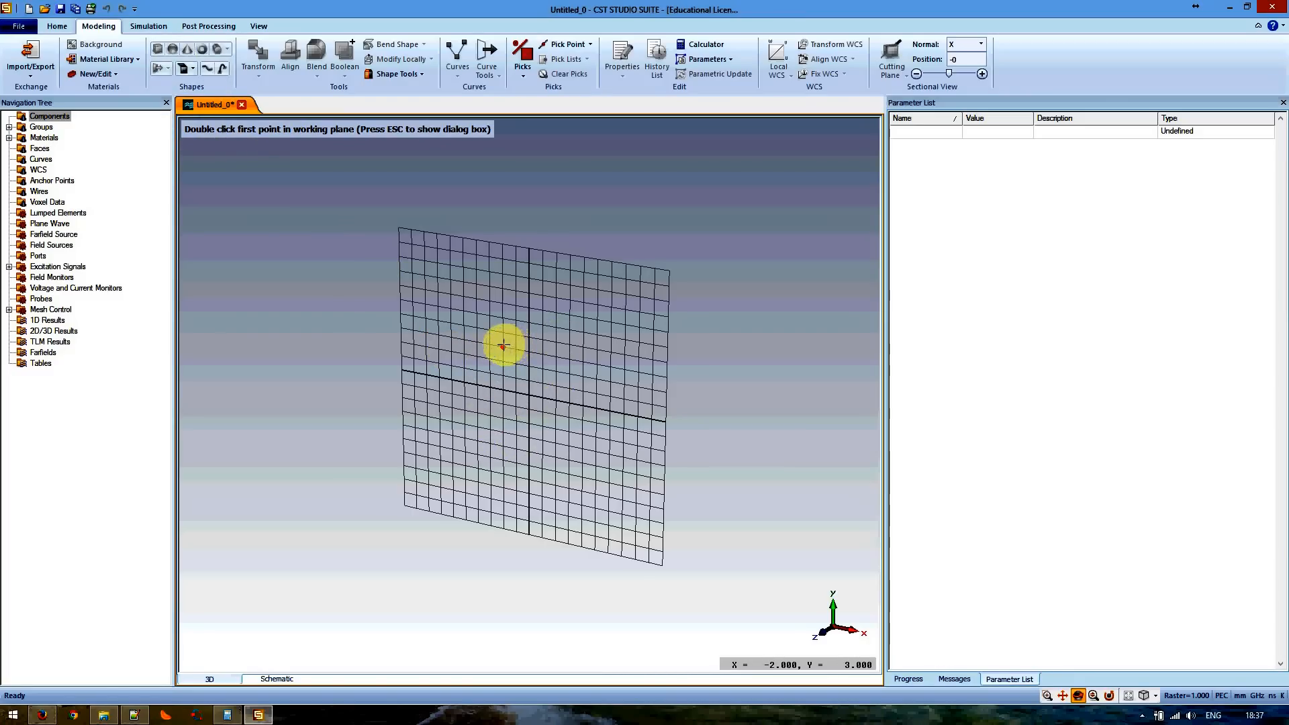
key(Escape)
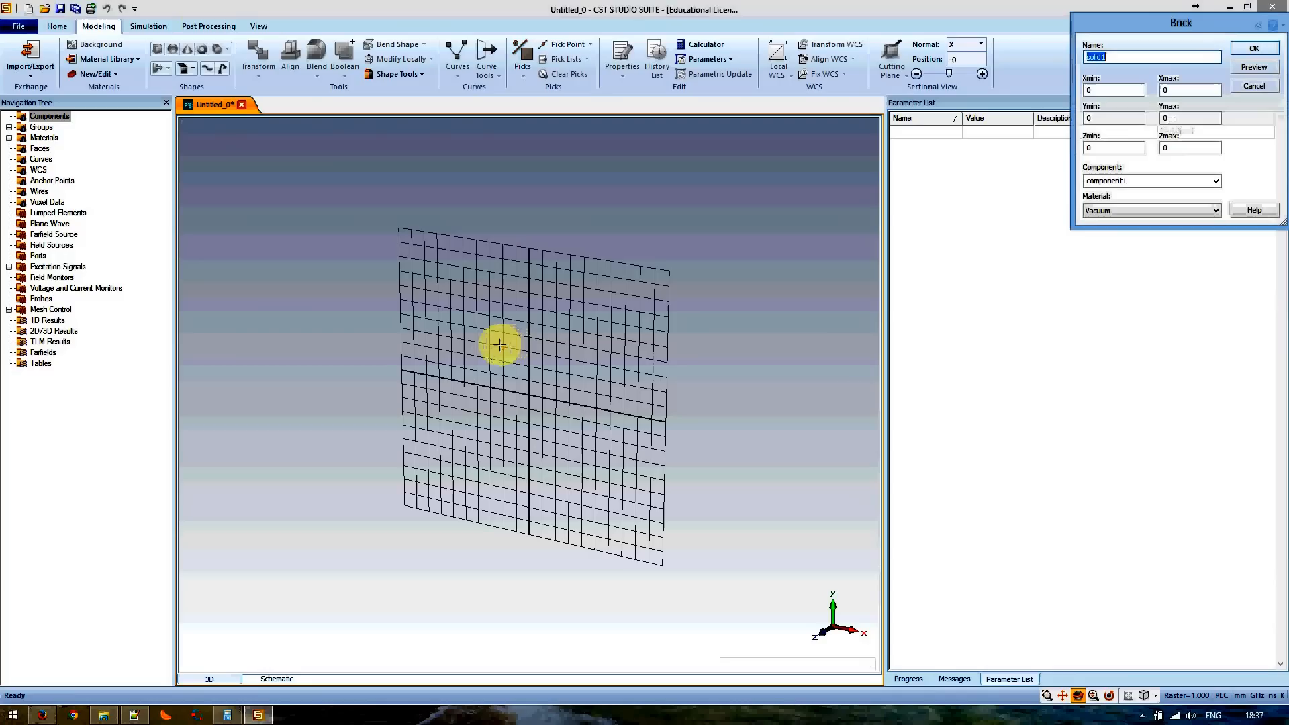
drag(1164, 23, 814, 249)
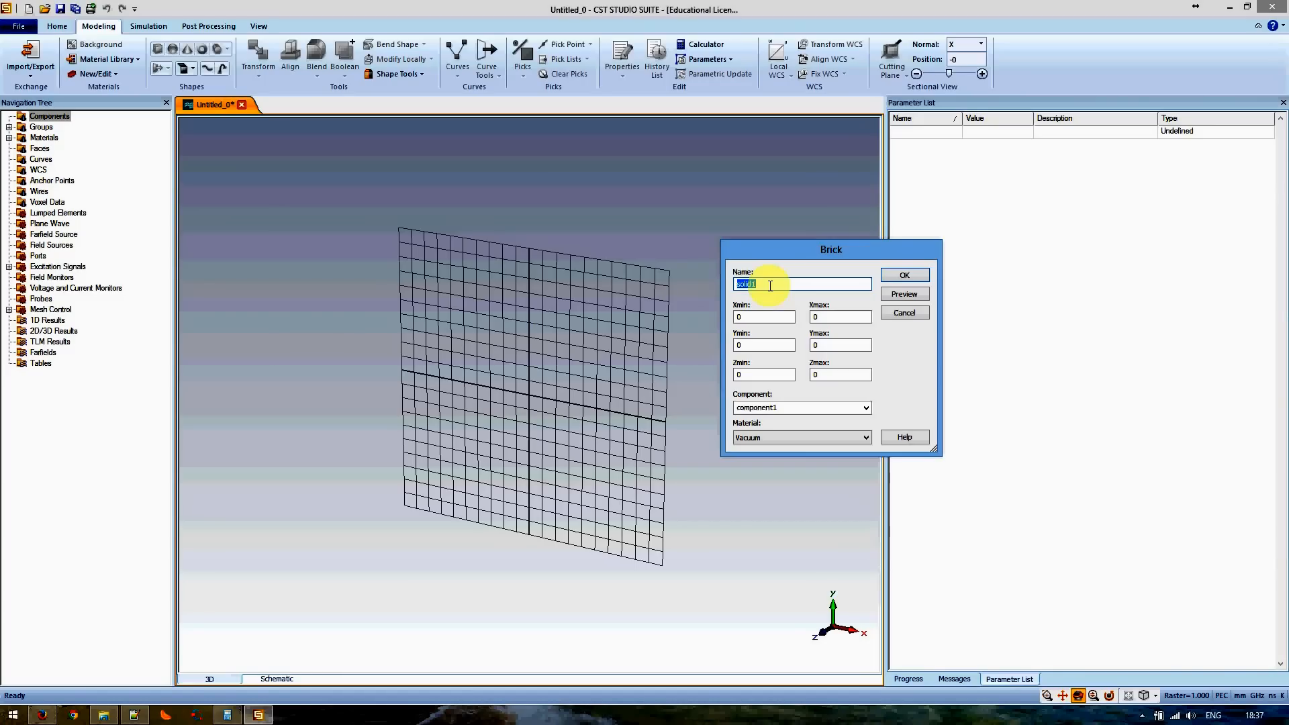
text(rf_substrate)
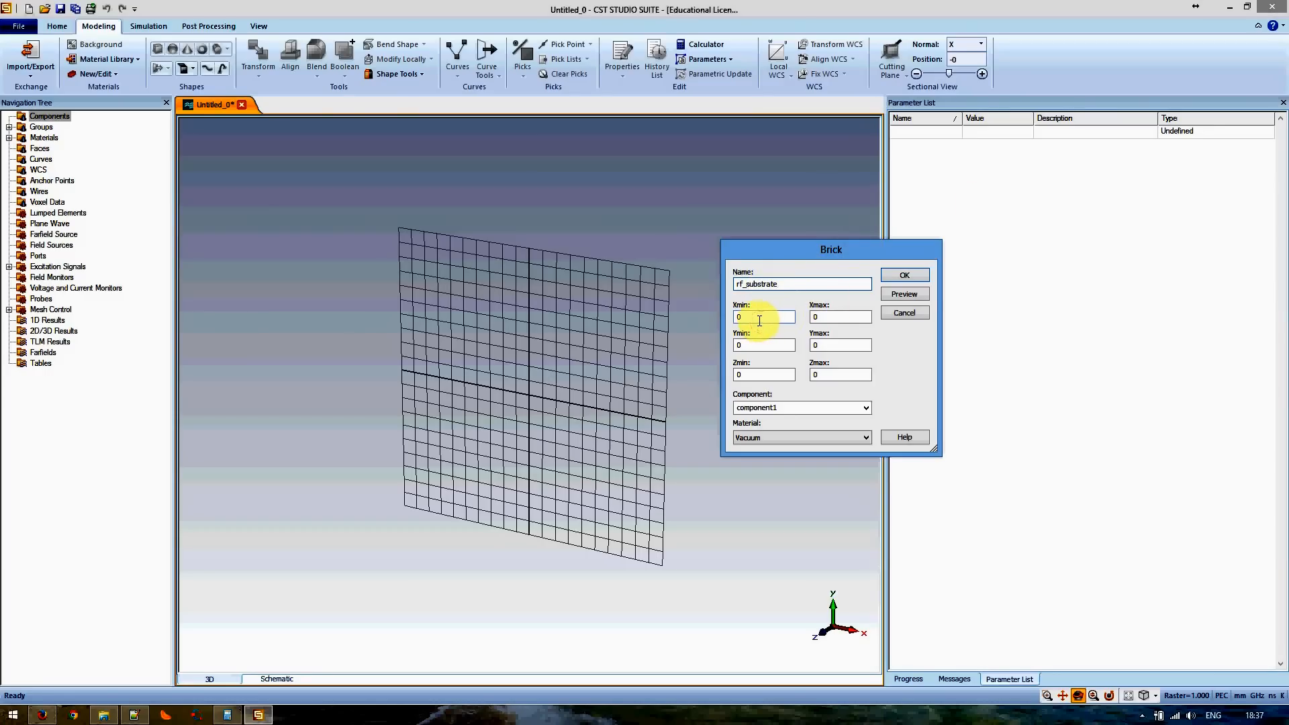
- Set the brick's Xmin to -substrate_width/2 and its Xmax to substrate_width/2
click(759, 320)
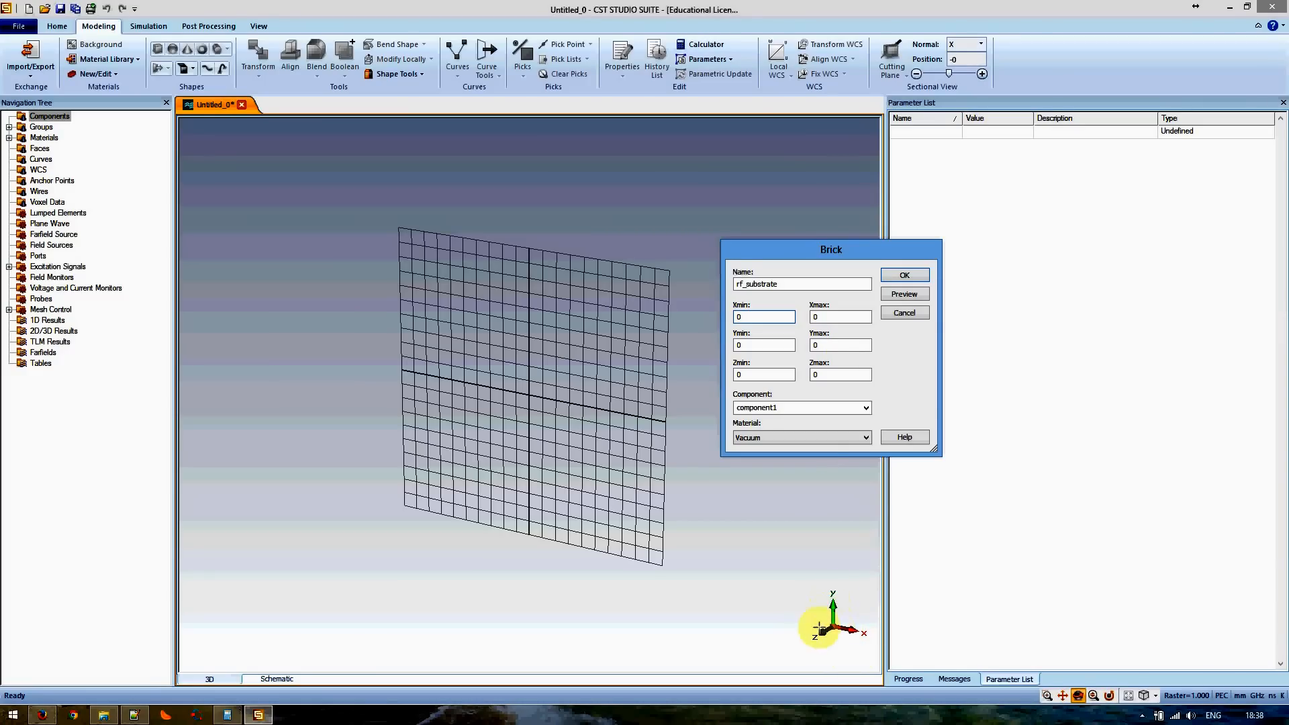
double_click(759, 317)
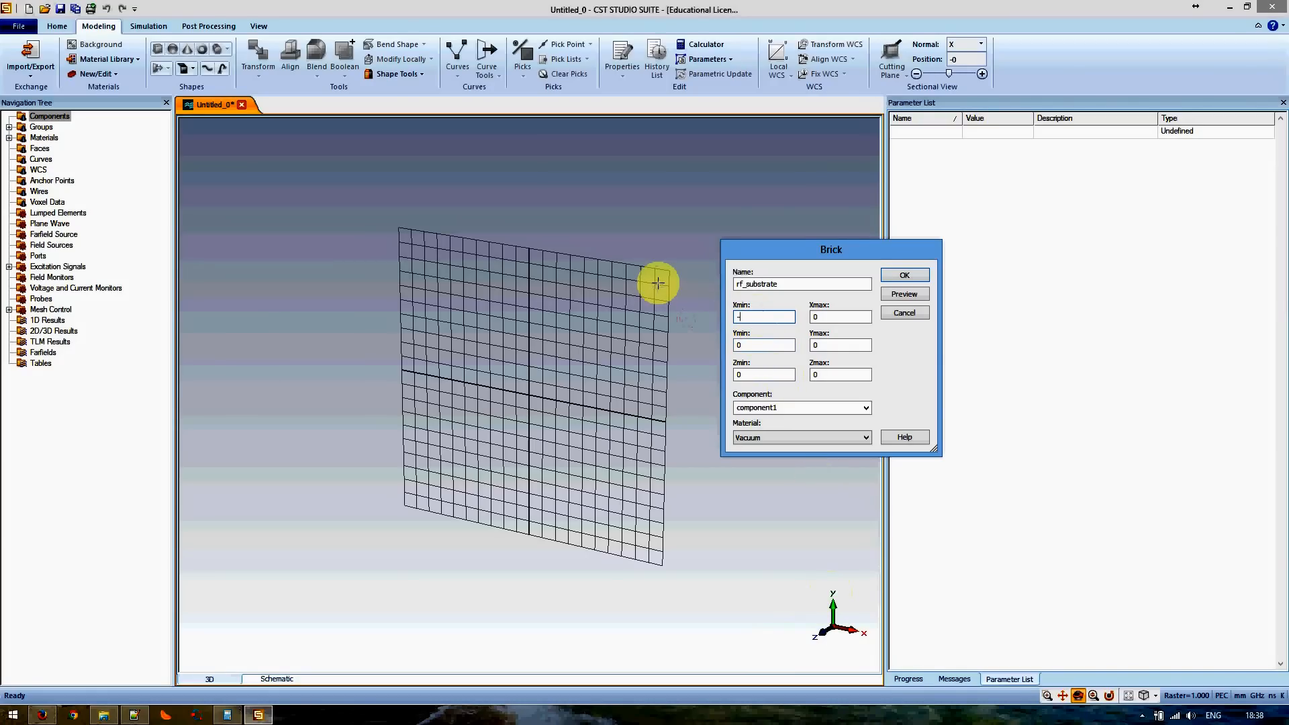
text(-s)
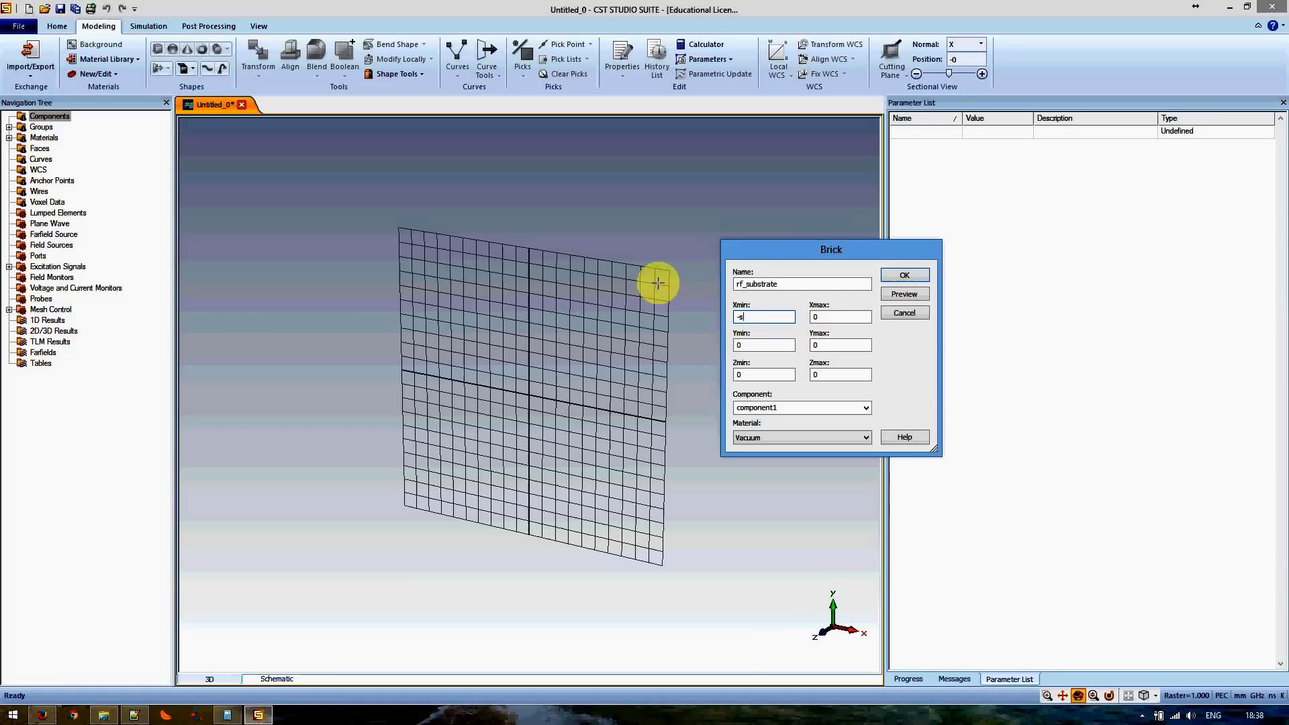
text(ubstrate_widht)
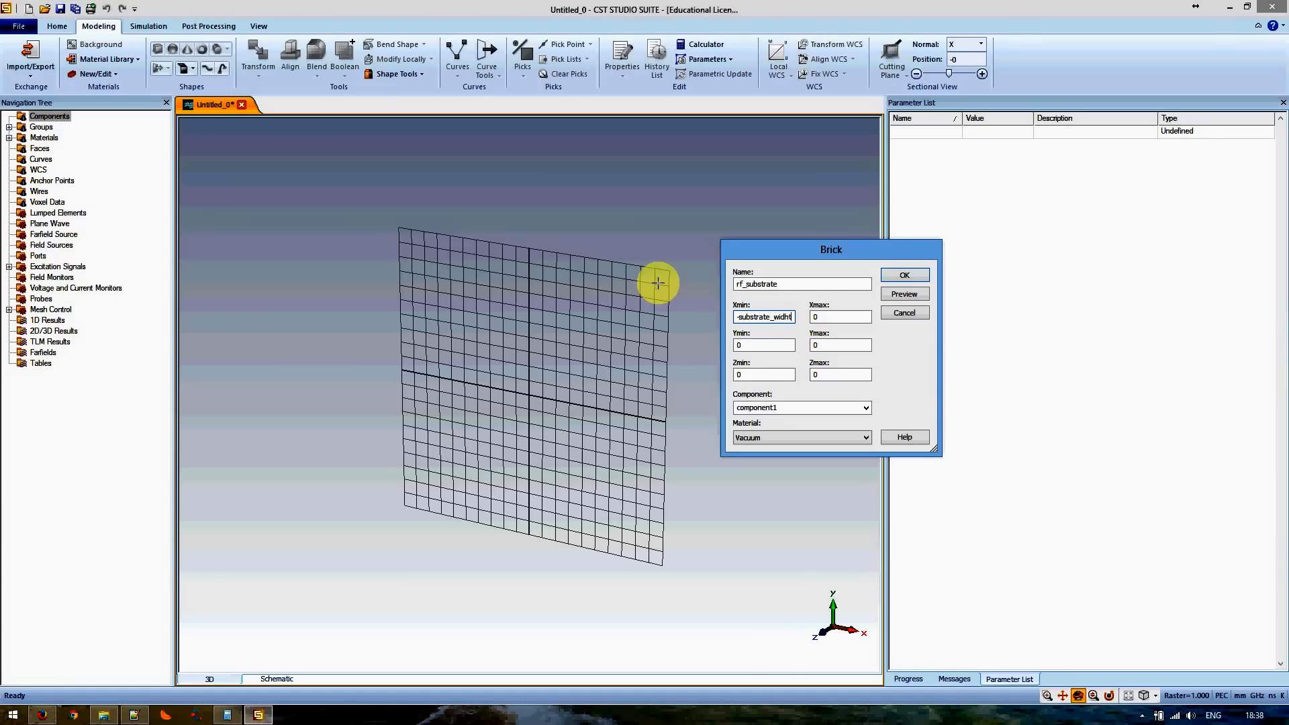
text(/2)
key(Tab)
text(substrate)
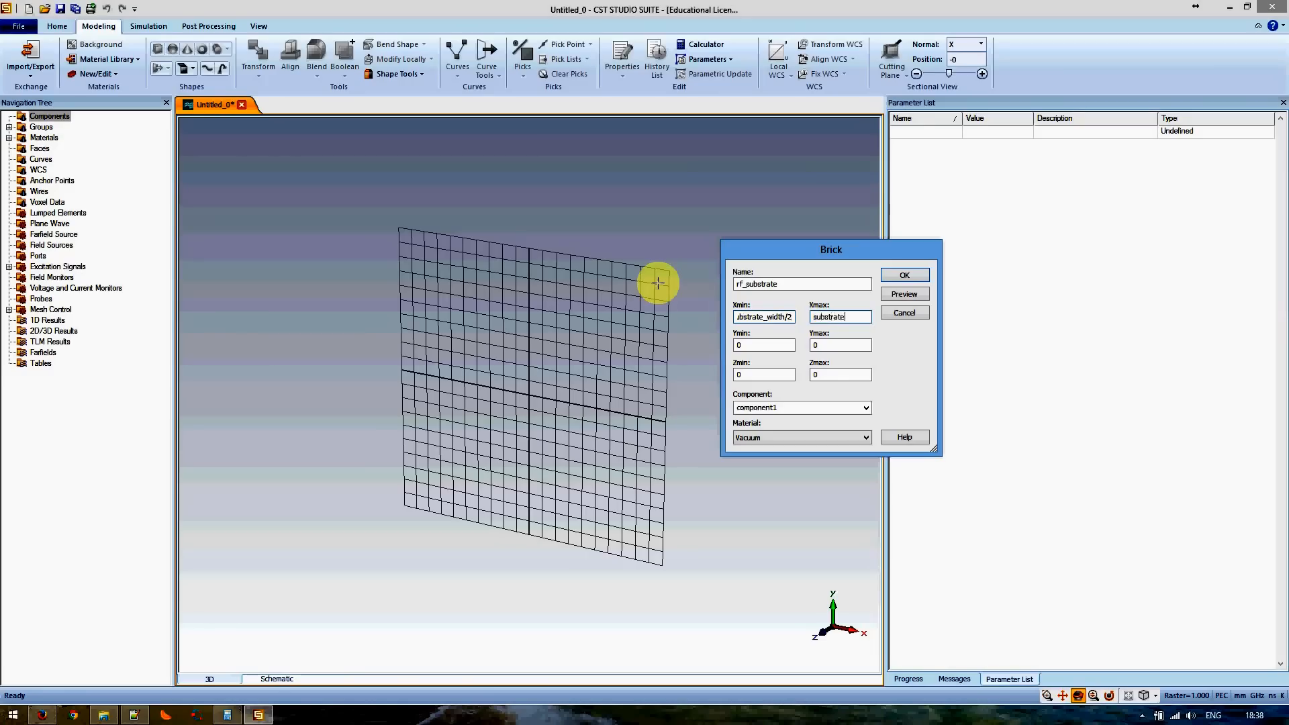
text(_width/2)
key(Tab)
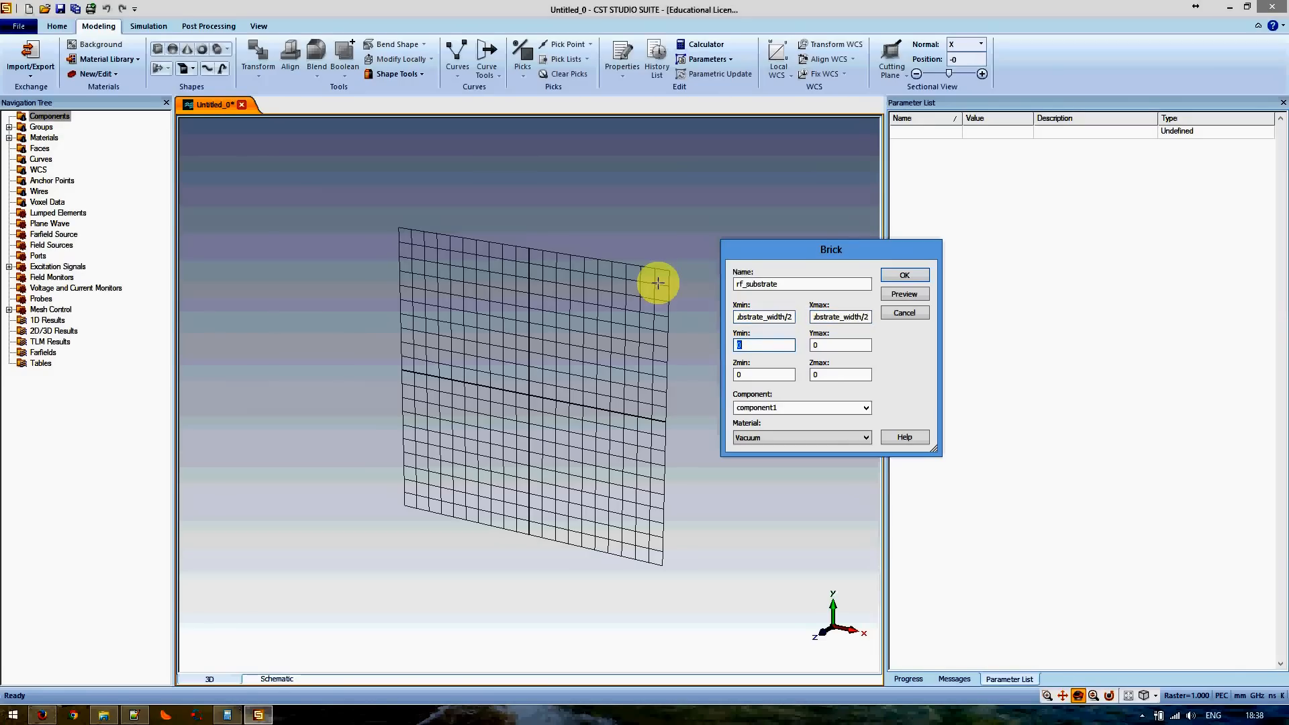
- Set the brick's Ymin to -substrate_length/2 and its Ymax to substrate_length/2
text(substrate_length/2)
key(Home)
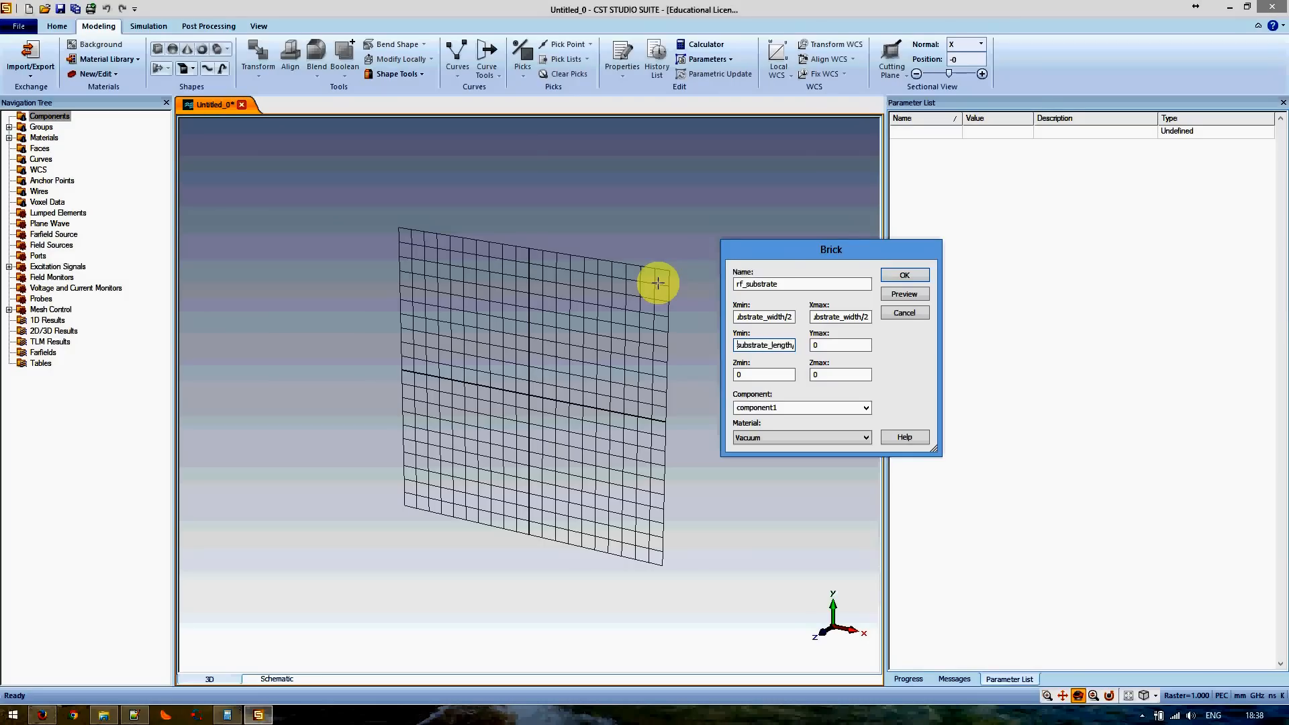
text(-)
key(Tab)
text(substrate_)
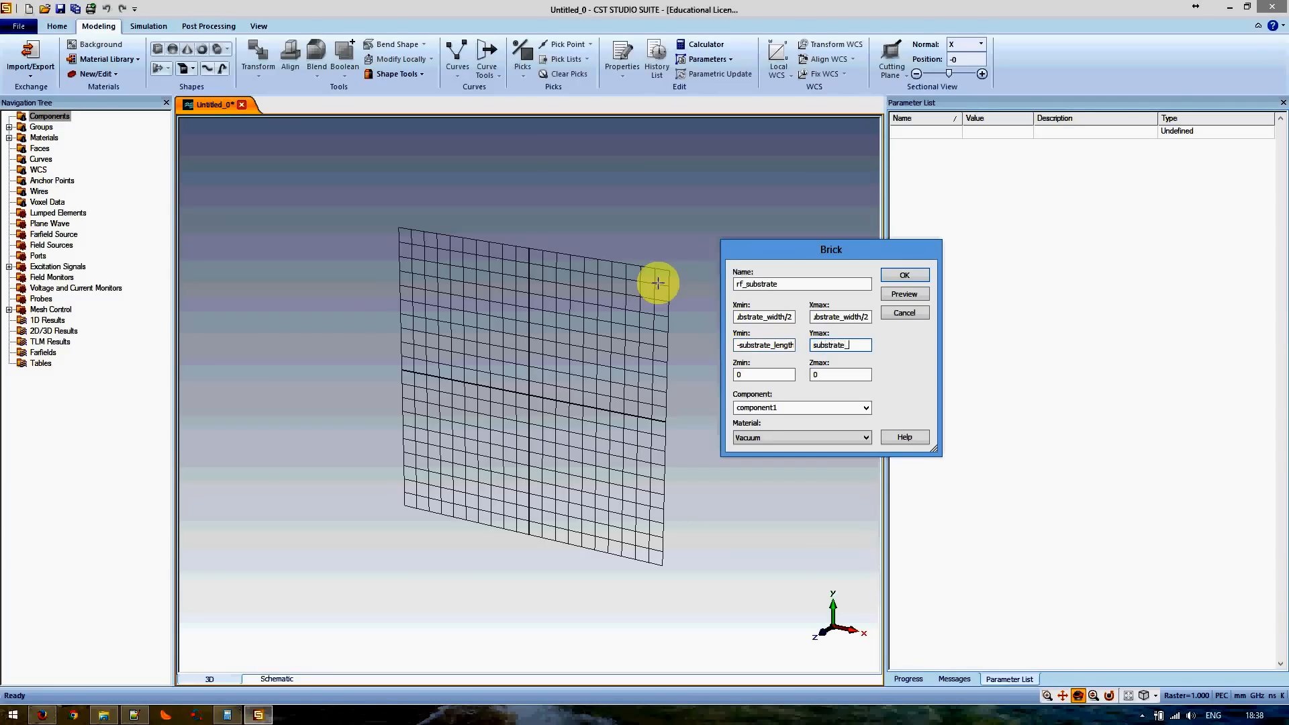
text(length/2)
key(Tab)
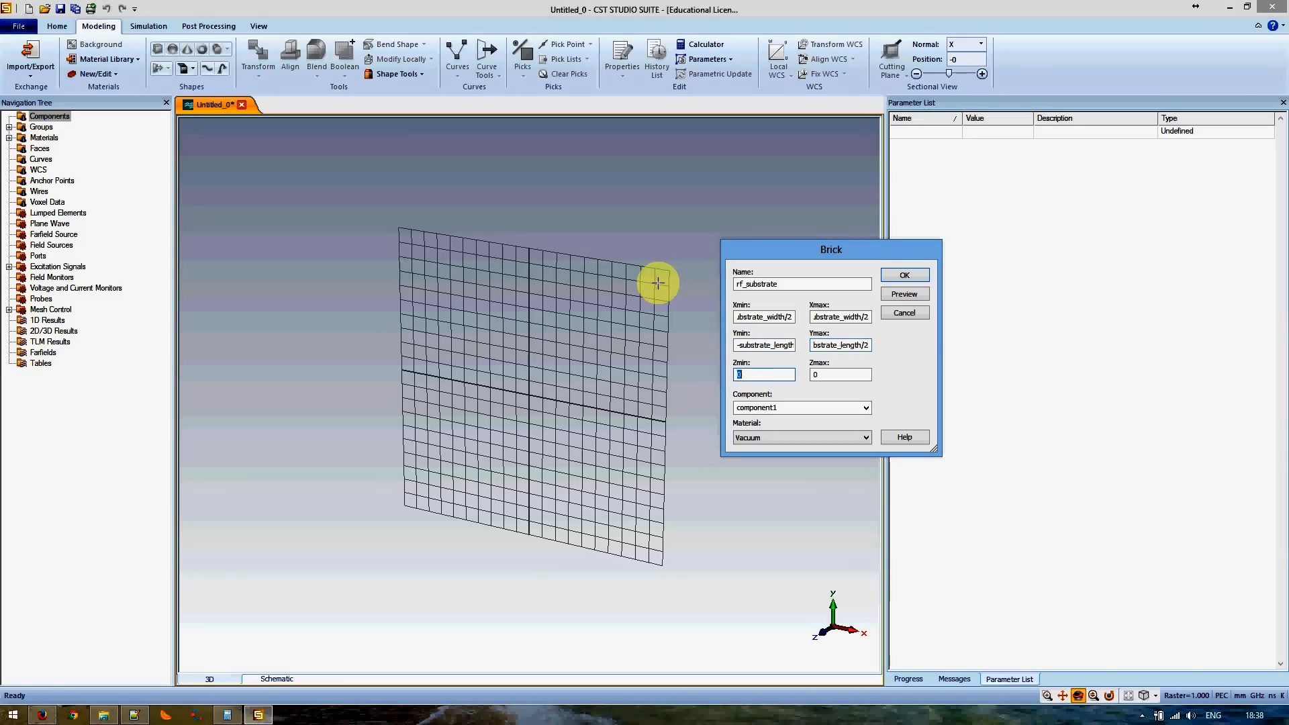
- Set the brick's Zmin to -substrate_height/2 and its Zmax to substrate_height/2
text(substrate_hei)
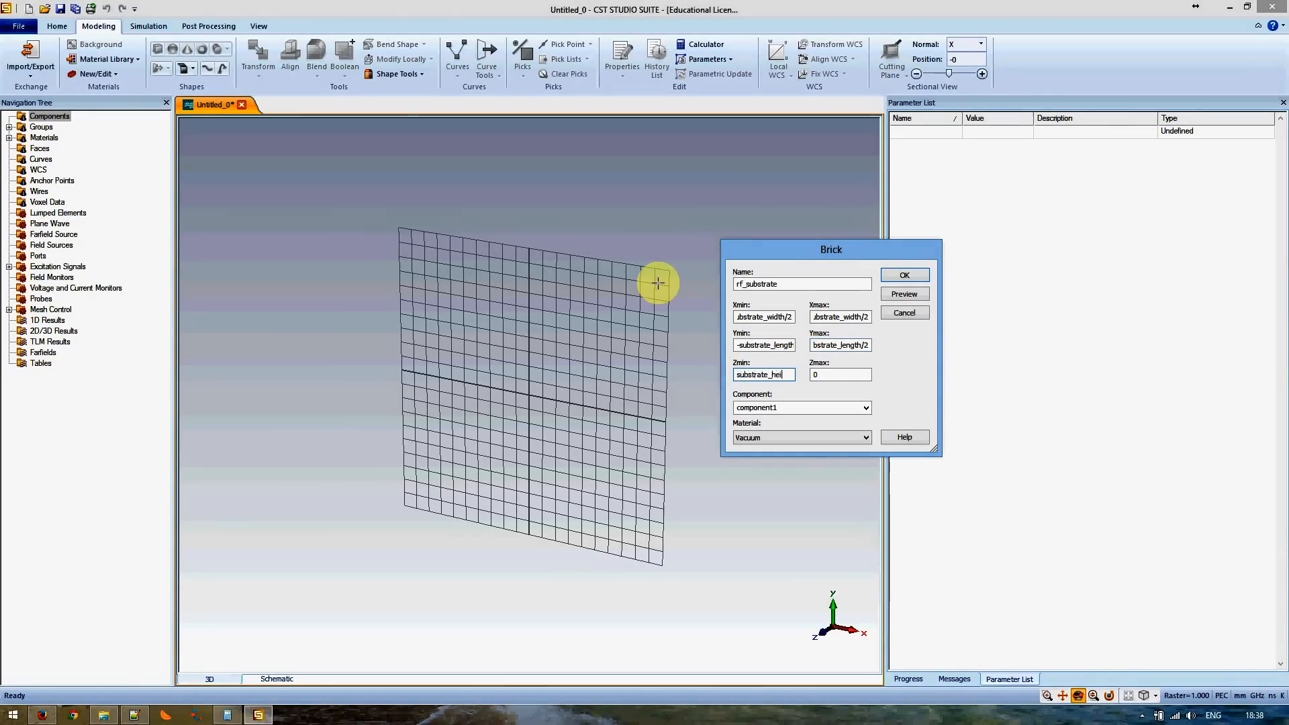
text(ght/2)
key(Home)
text(-)
key(Tab)
text(su)
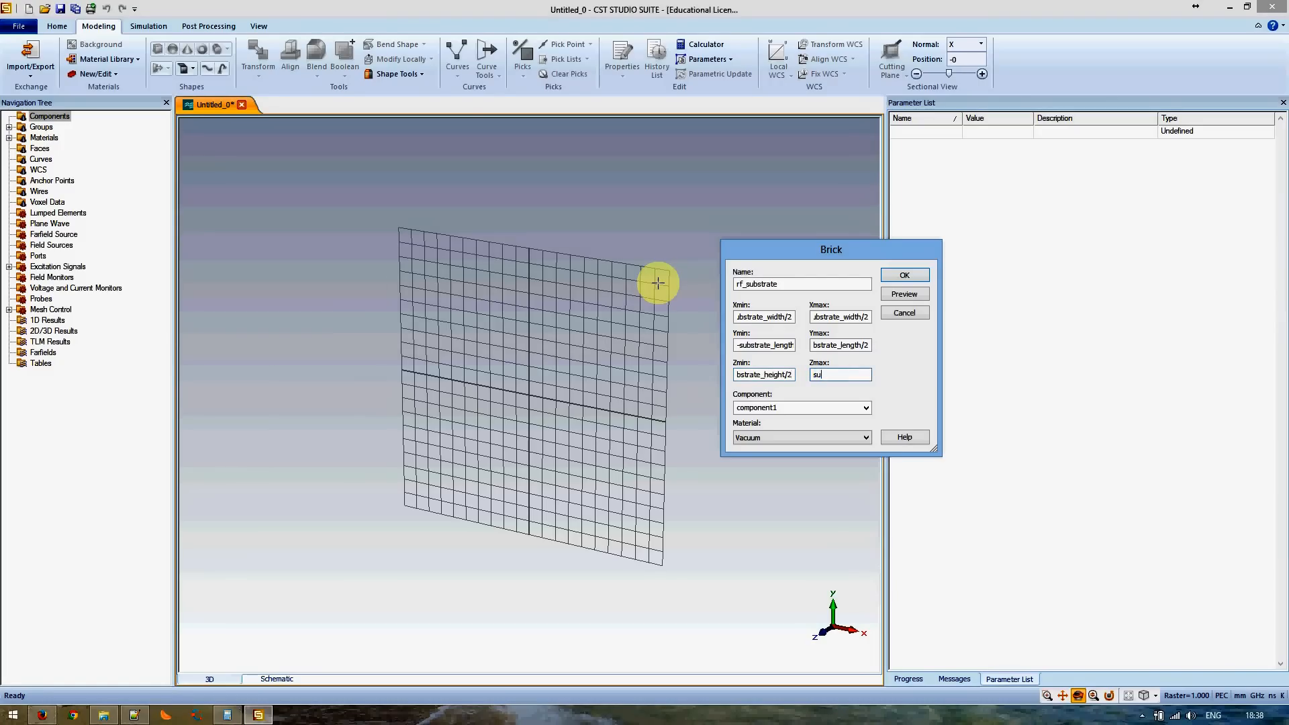
text(bstrate_height/2)
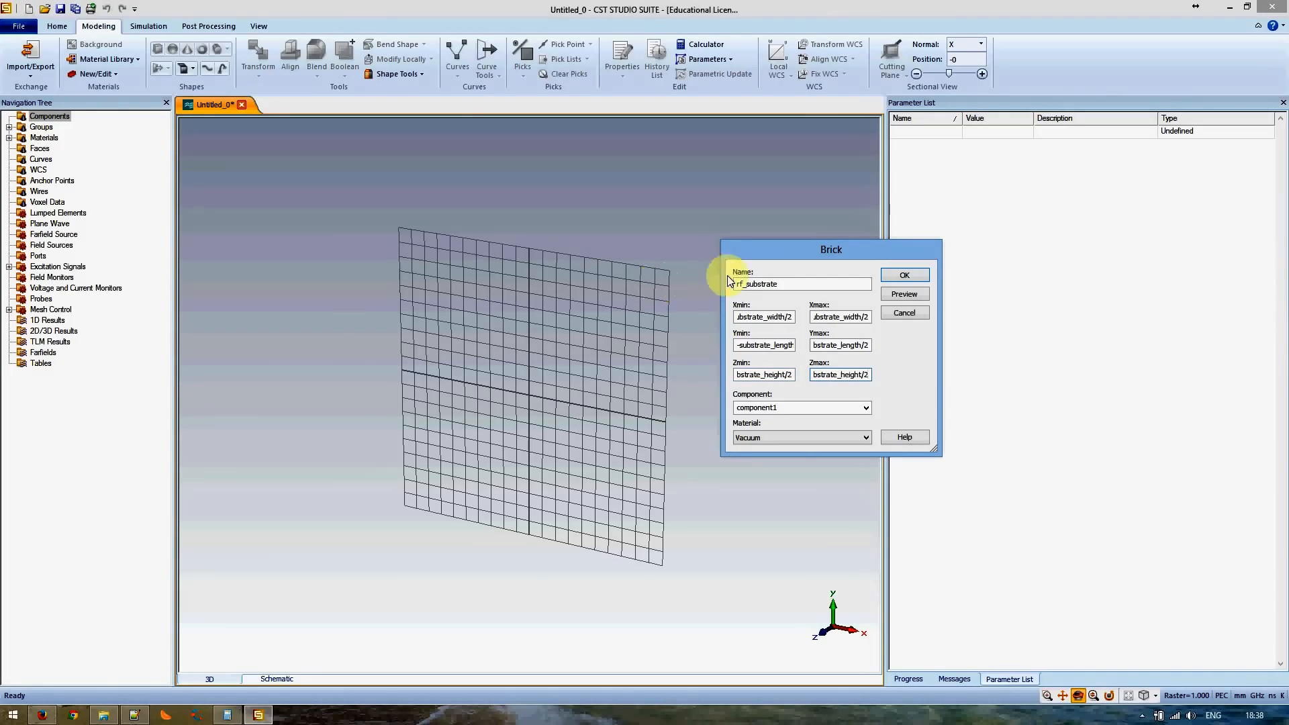
- Change the Z limits to -substrate_thickness/2 and substrate_thickness/2, and assign the brick to a component named board
double_click(750, 318)
click(742, 317)
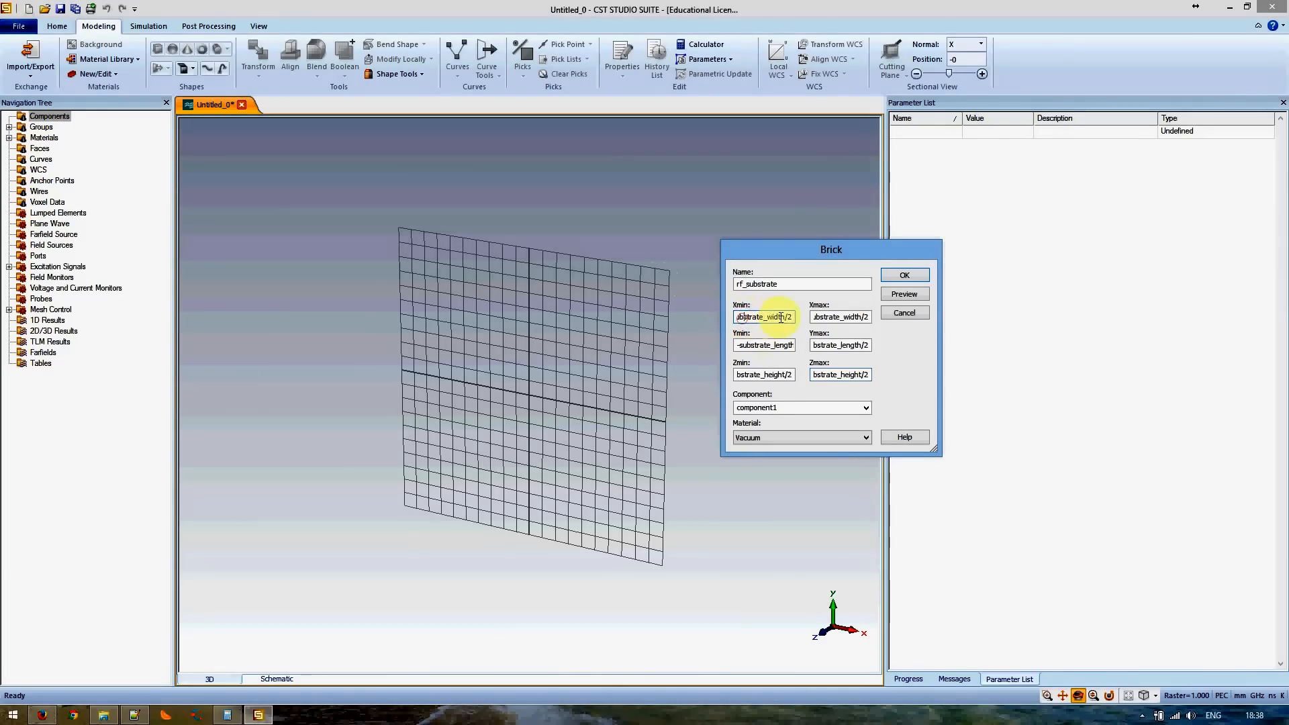
drag(787, 318, 739, 318)
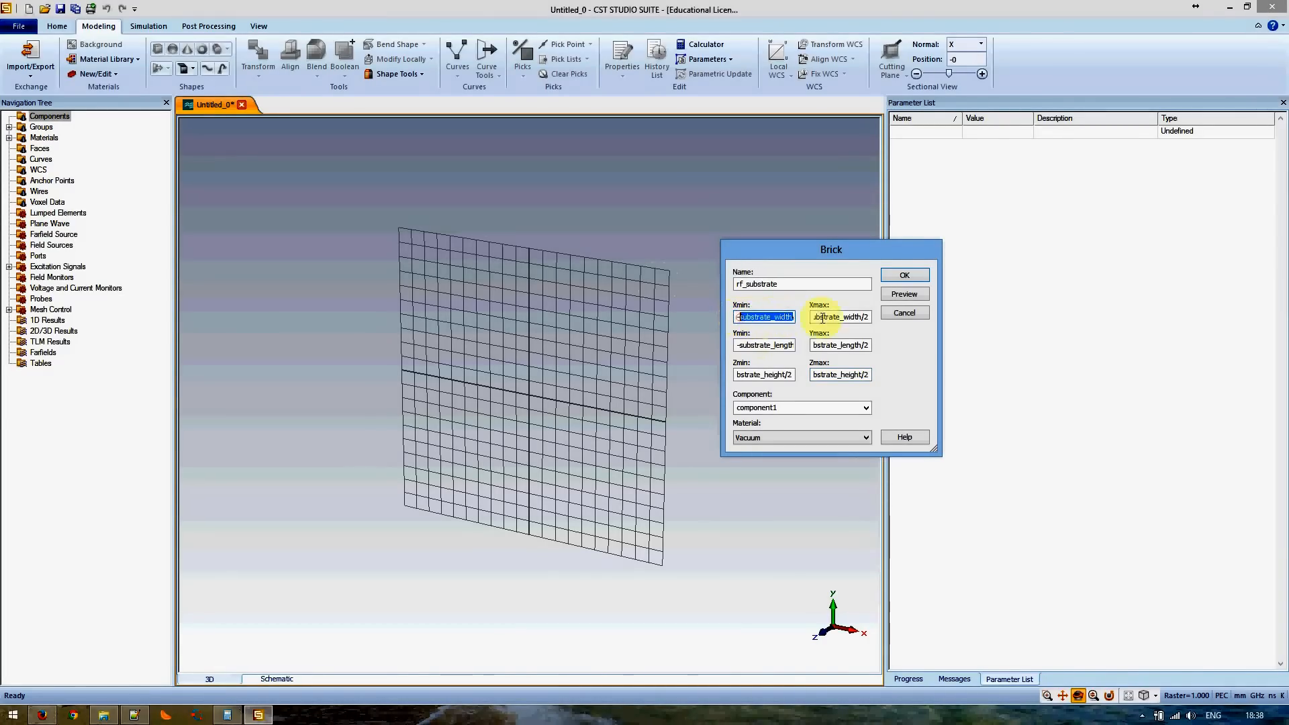
click(759, 373)
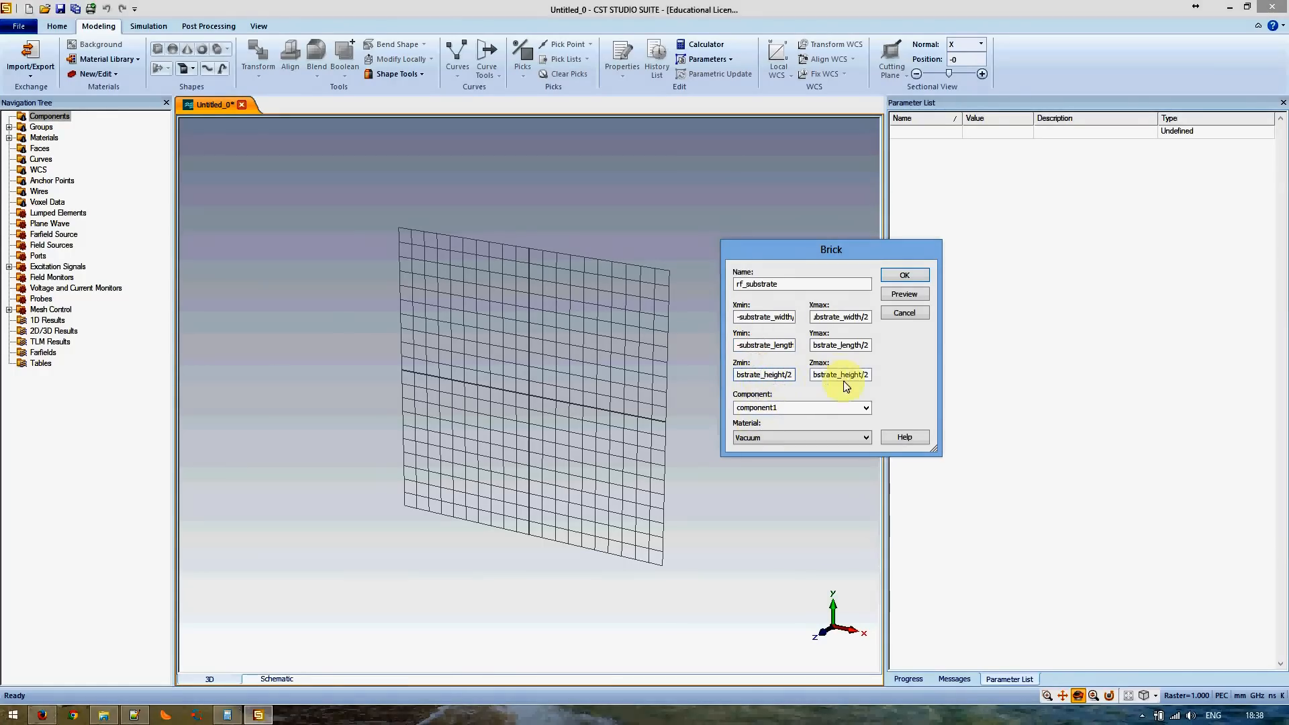
drag(762, 374, 782, 374)
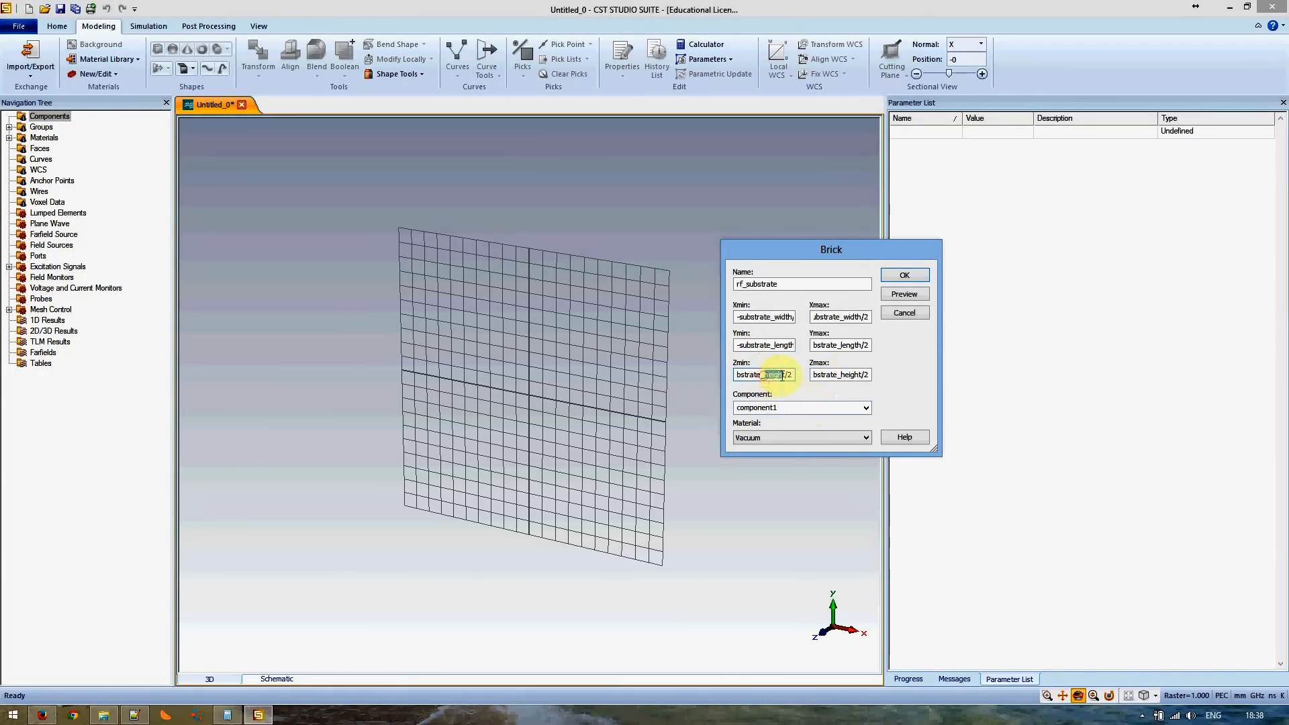
text(thick)
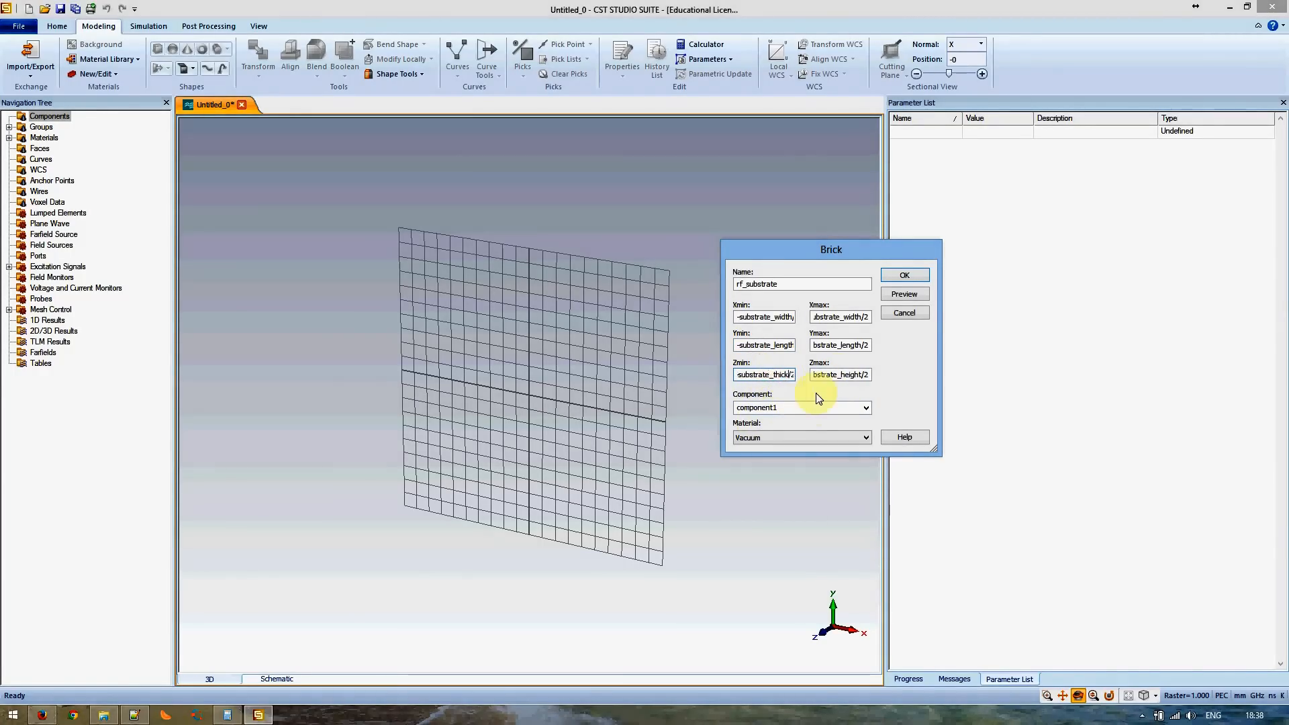
text(ness)
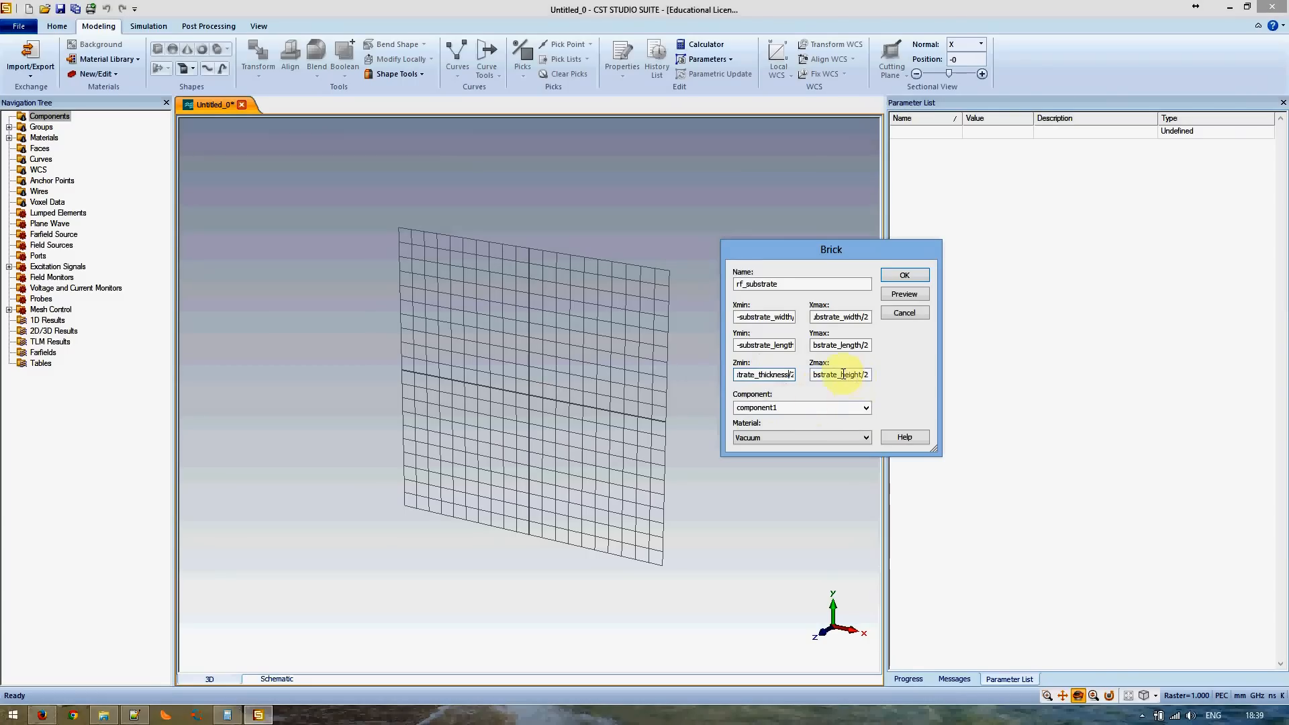
drag(828, 374, 864, 374)
key(BackSpace)
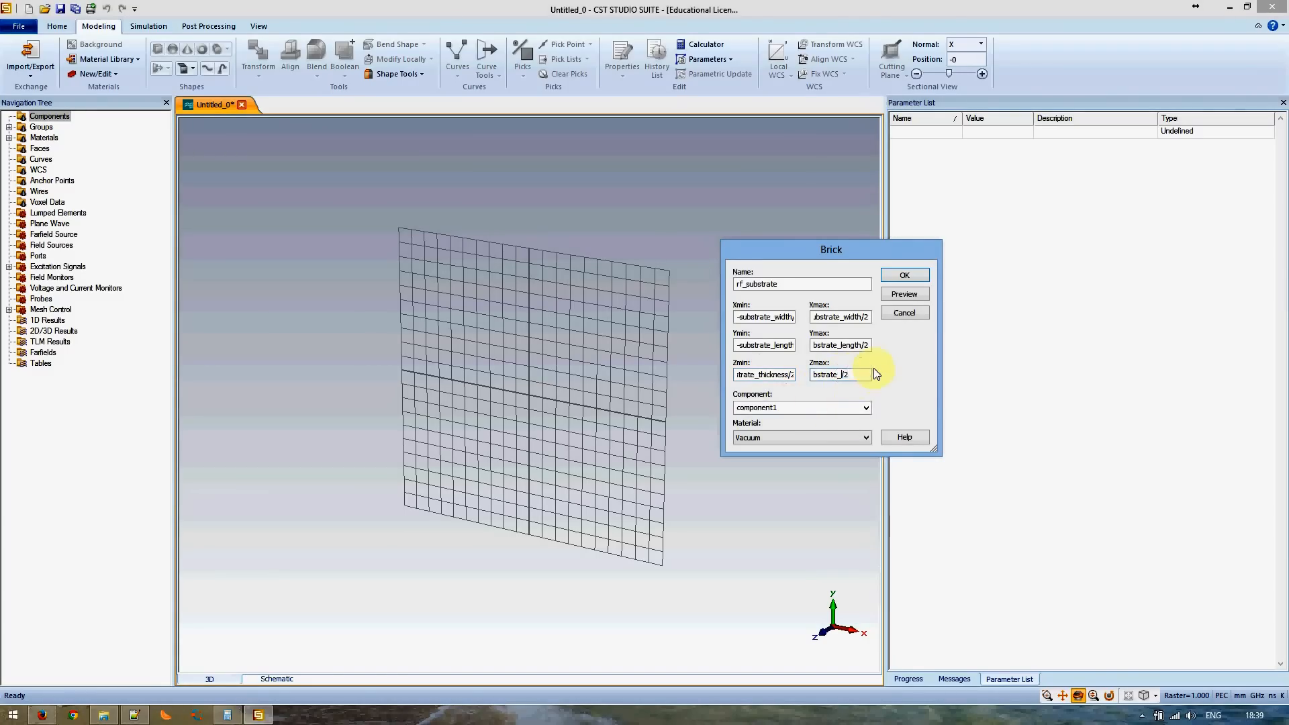
text(thickness)
double_click(784, 407)
text(board)
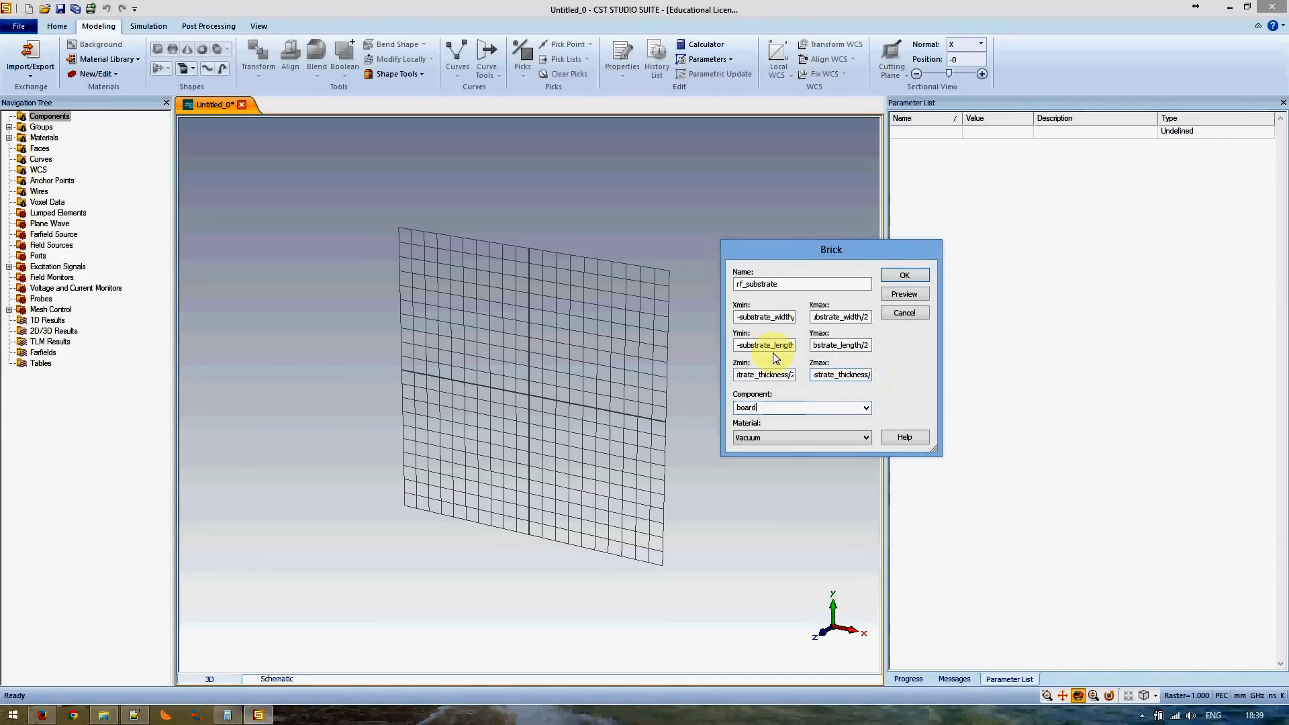
- Preview the brick and define the missing parameters: substrate_width 50, substrate_length 70 and substrate_thickness 1
click(916, 296)
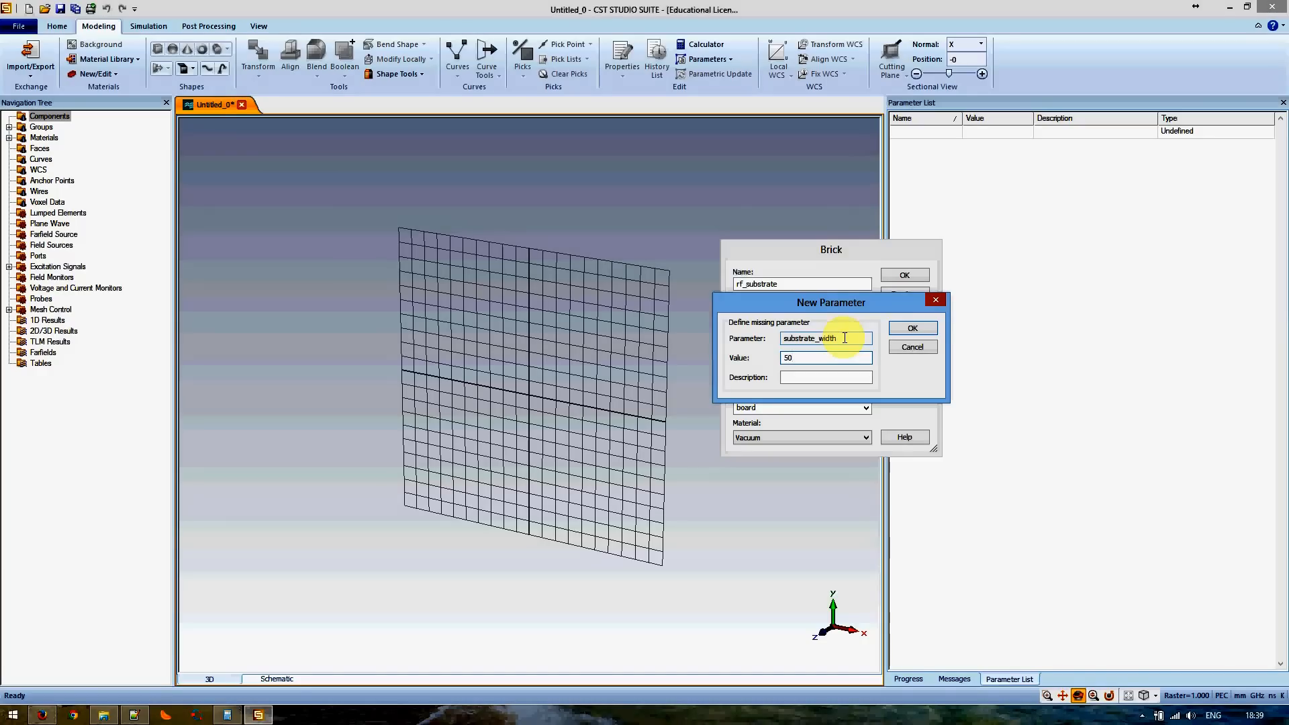
click(911, 328)
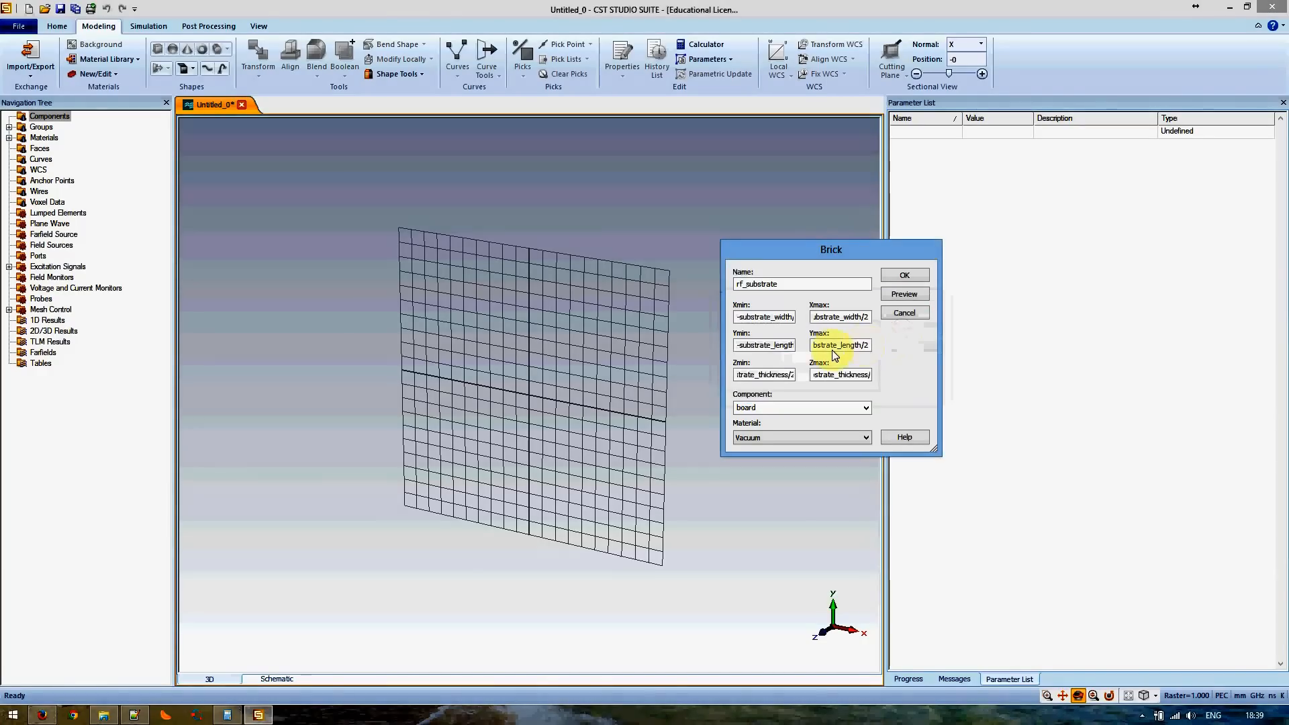
click(904, 294)
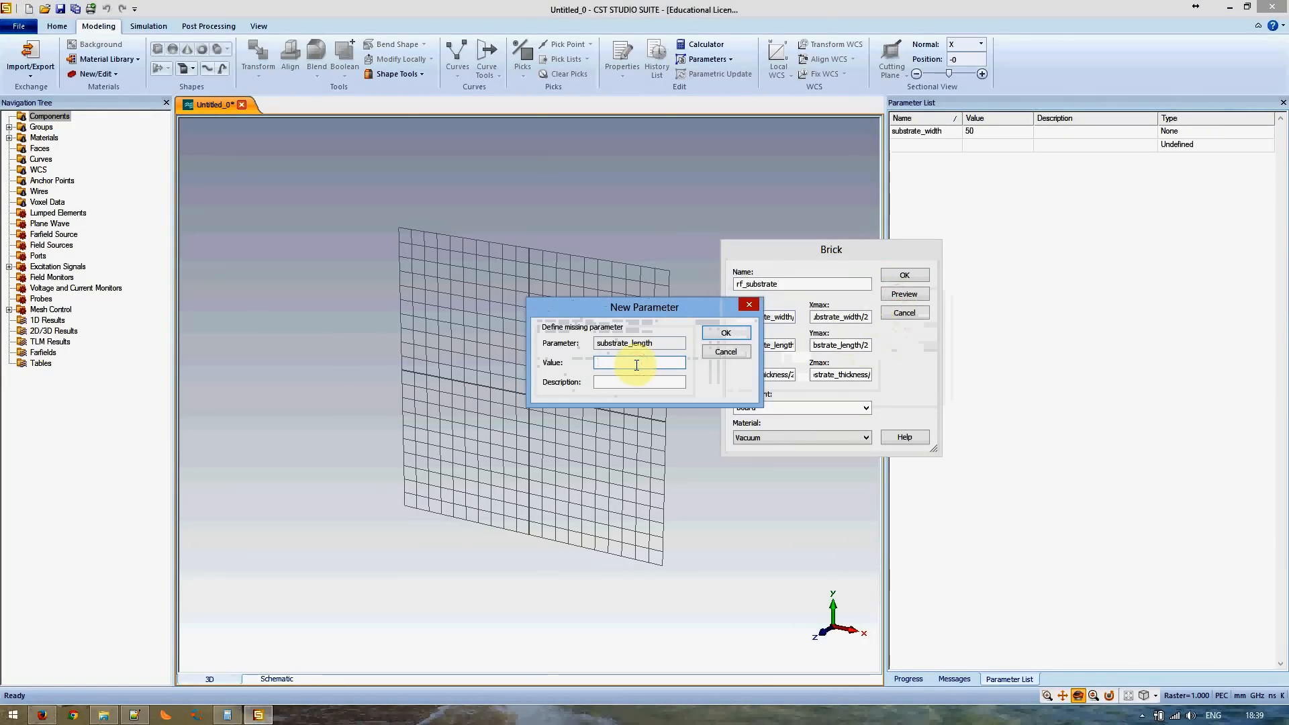
text(70)
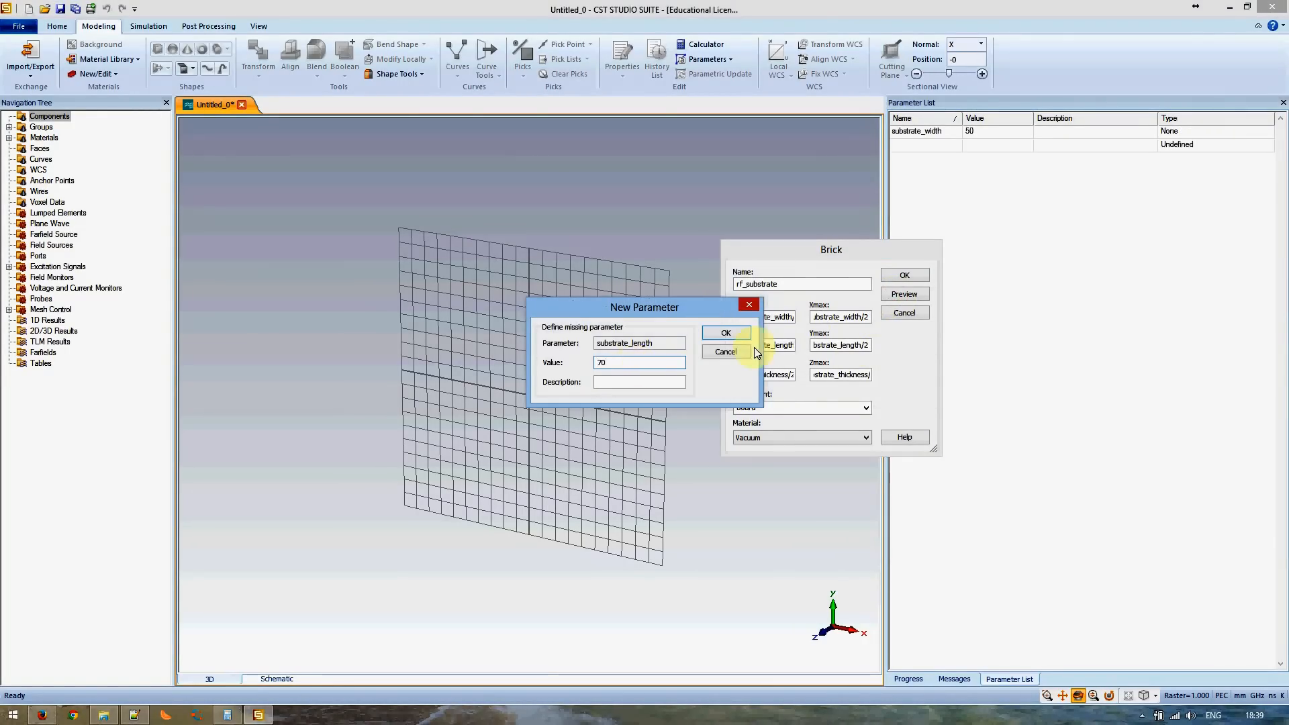
click(724, 333)
click(668, 362)
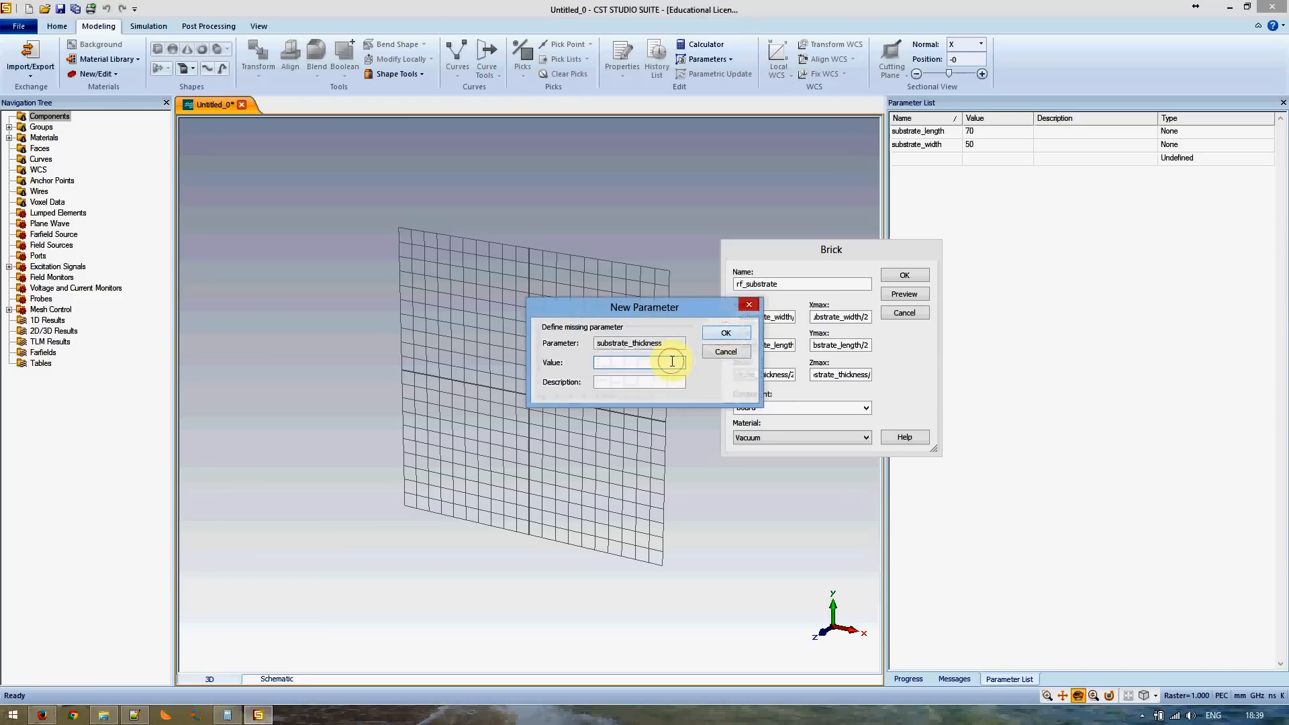
text(1)
click(726, 335)
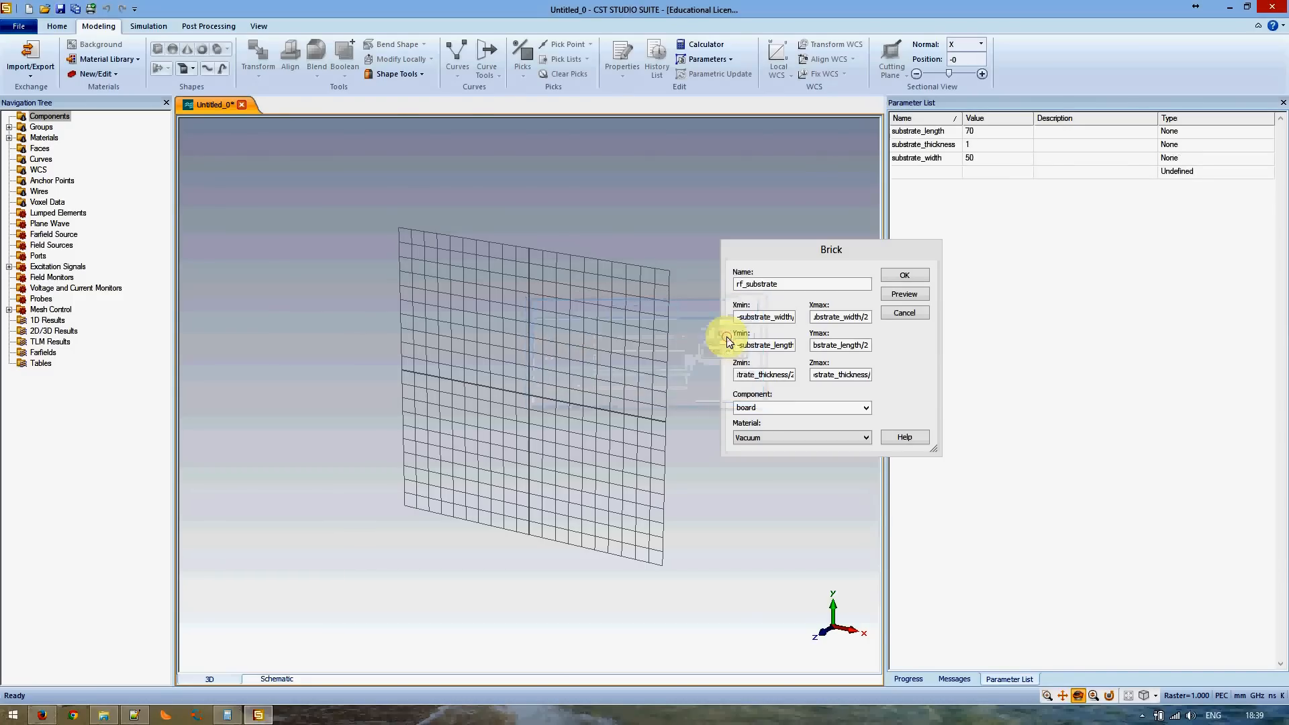
- Consult the substrate notes in Notepad++ and examine the previewed brick's shape and proportions from different angles
click(133, 715)
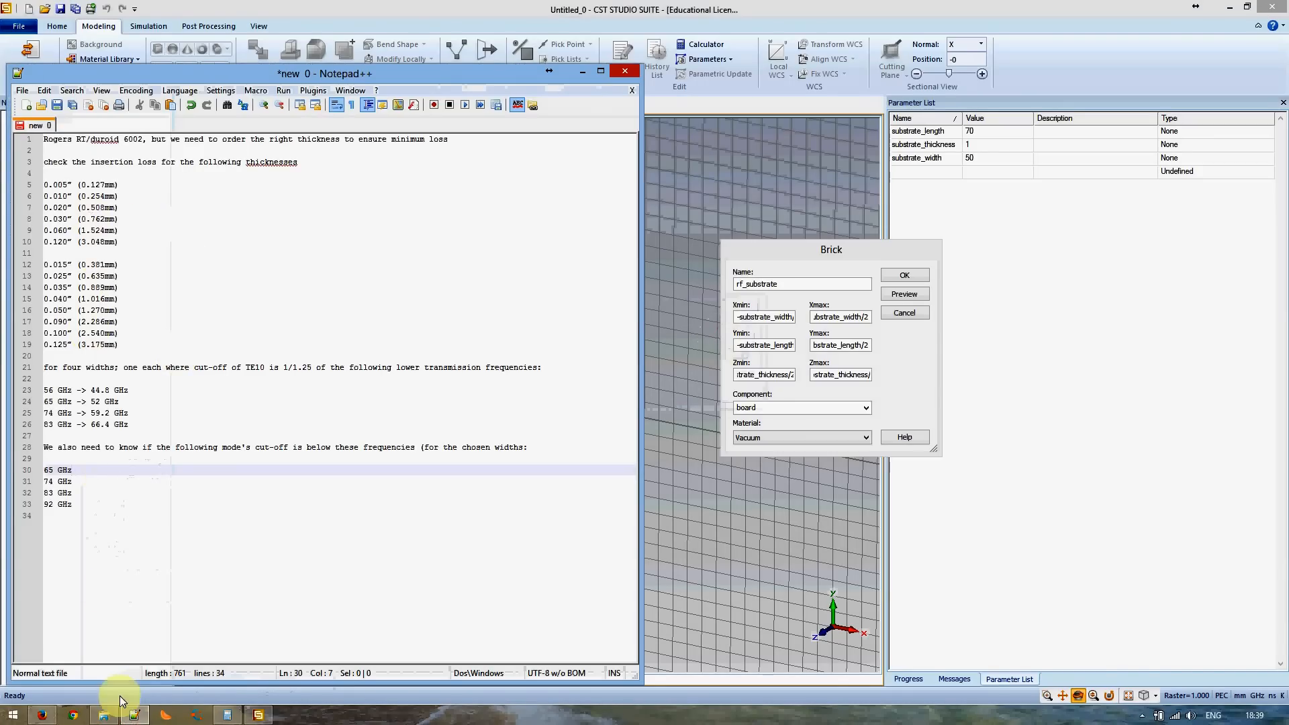
click(133, 715)
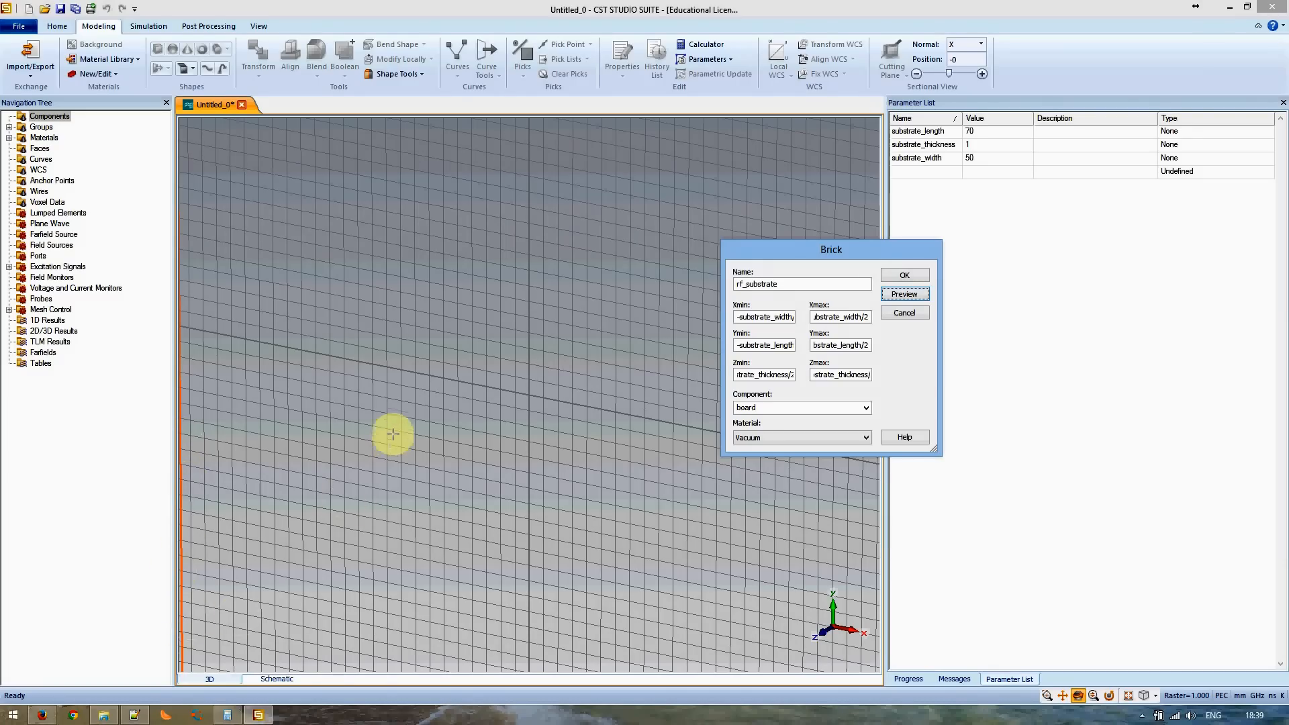
click(404, 395)
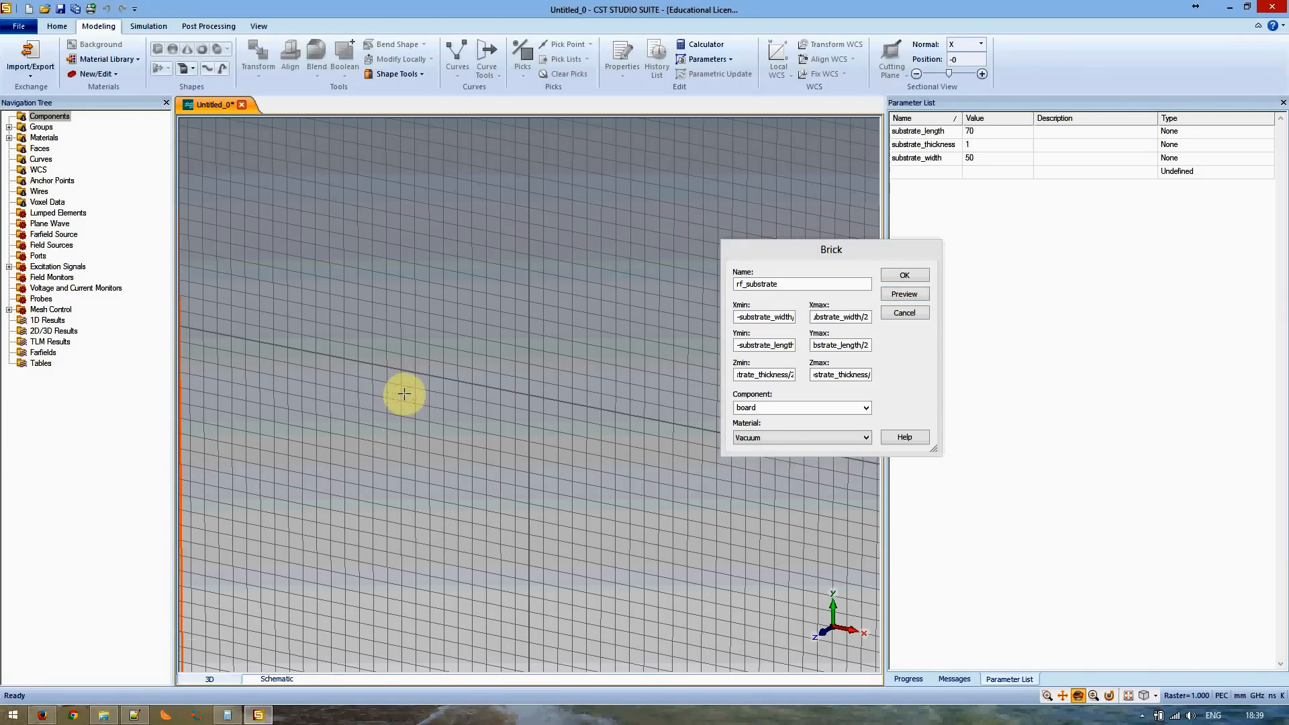
scroll(406, 393, down, 5)
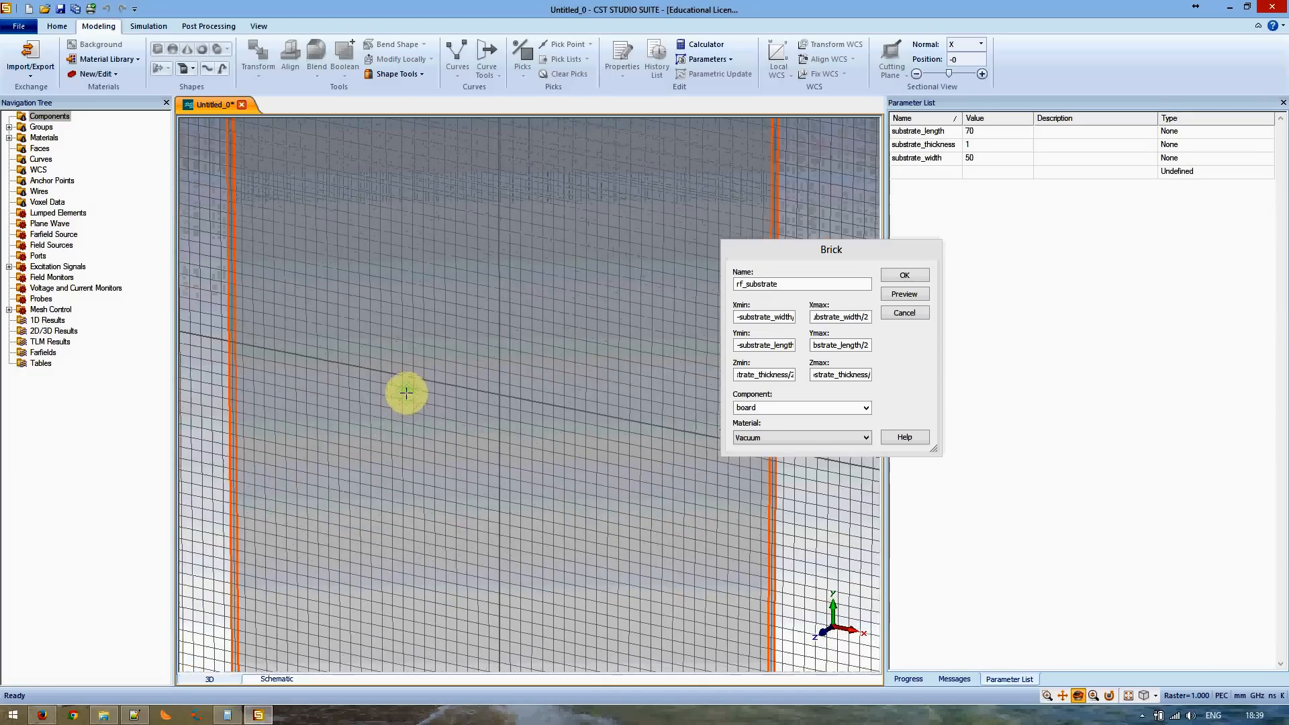
scroll(406, 392, down, 5)
scroll(407, 386, up, 4)
scroll(409, 380, down, 4)
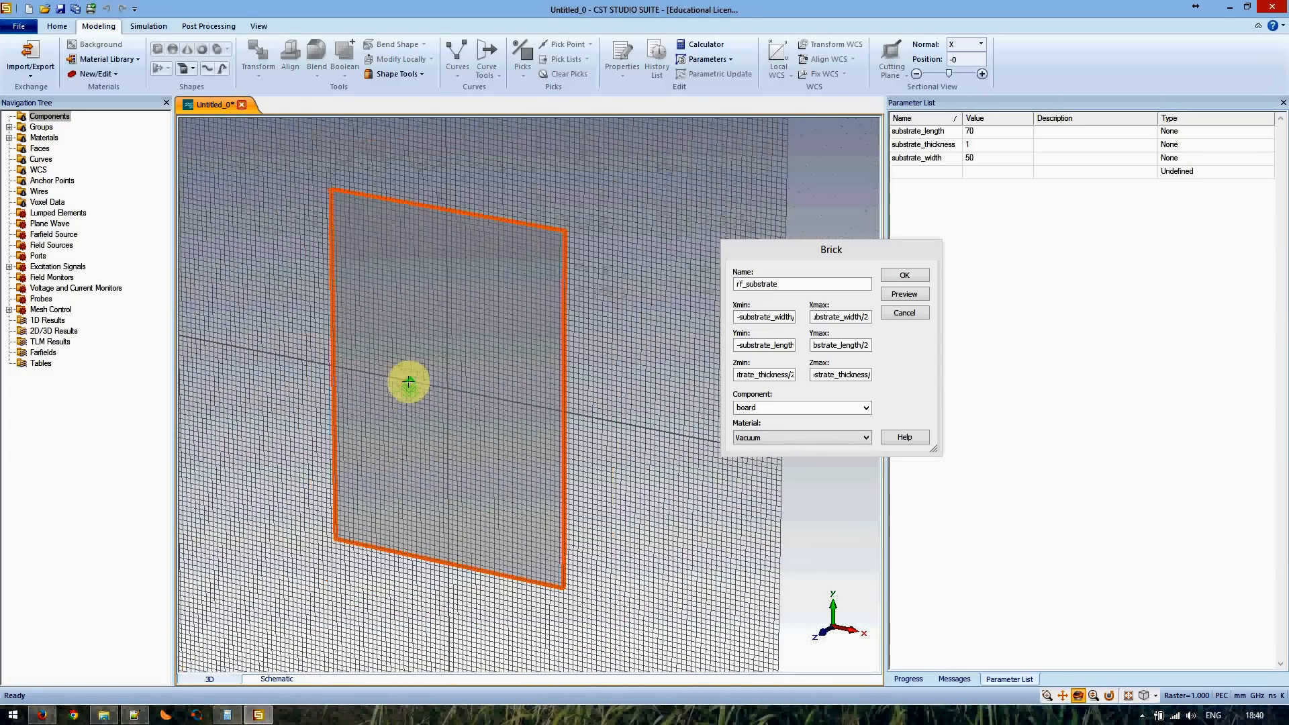
scroll(408, 378, up, 1)
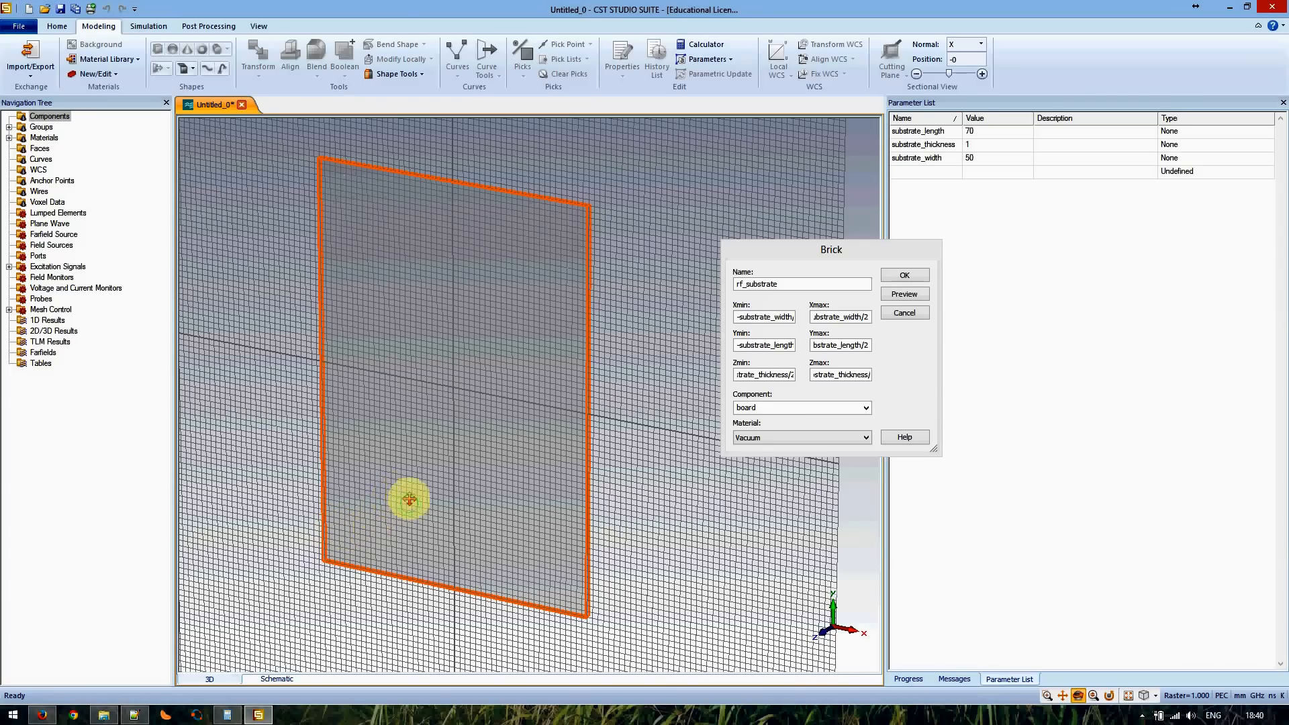
mouse_move(409, 498)
middle_down()
mouse_move(436, 417)
mouse_move(495, 437)
mouse_move(575, 541)
mouse_move(460, 541)
mouse_move(405, 490)
mouse_move(452, 495)
mouse_move(434, 495)
middle_up()
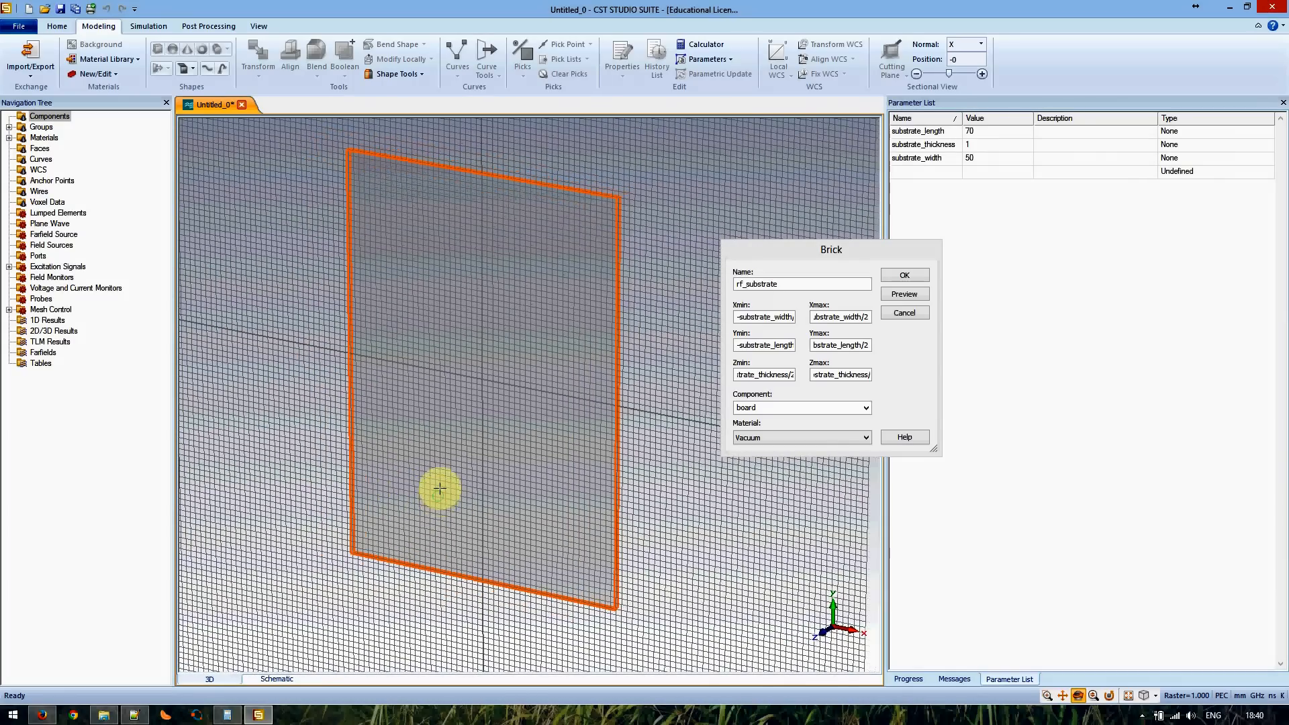
drag(437, 481, 511, 461)
middle_drag(494, 460, 527, 457)
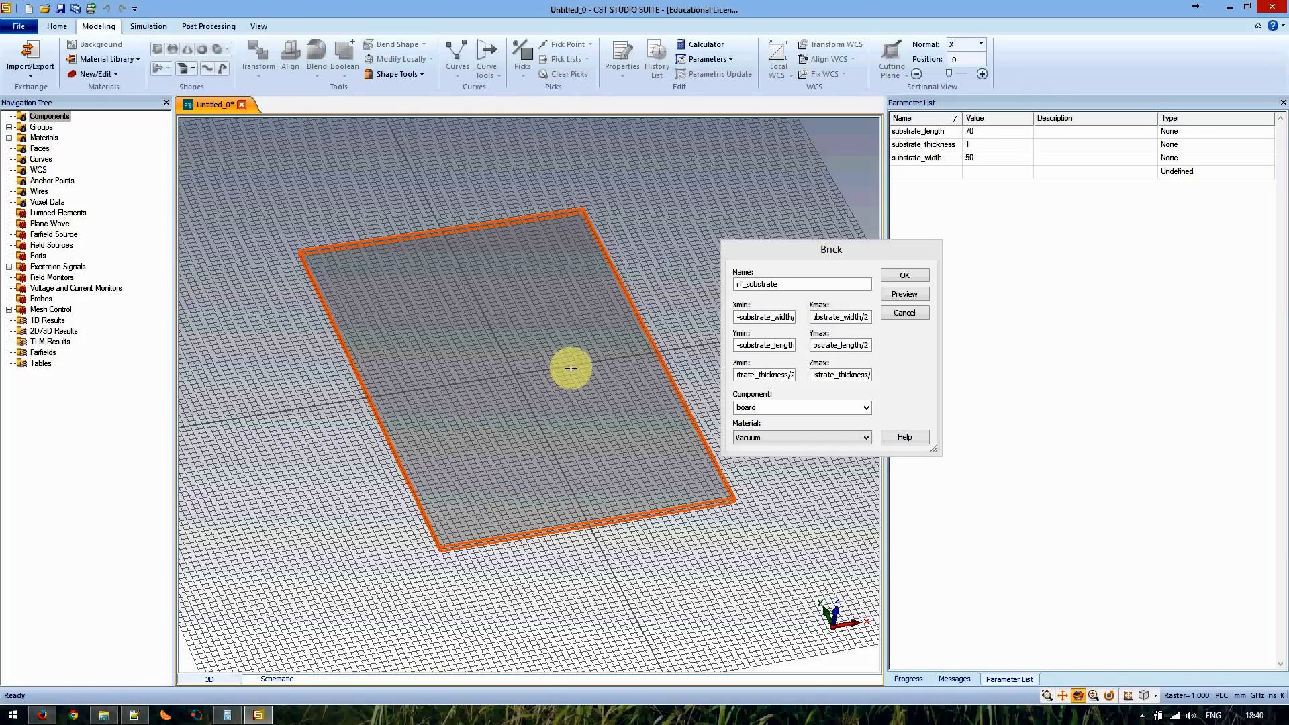
- Open the material library for the rf_substrate brick, consult the substrate notes in Notepad++, and select Rogers RT6002 (lossy)
click(751, 438)
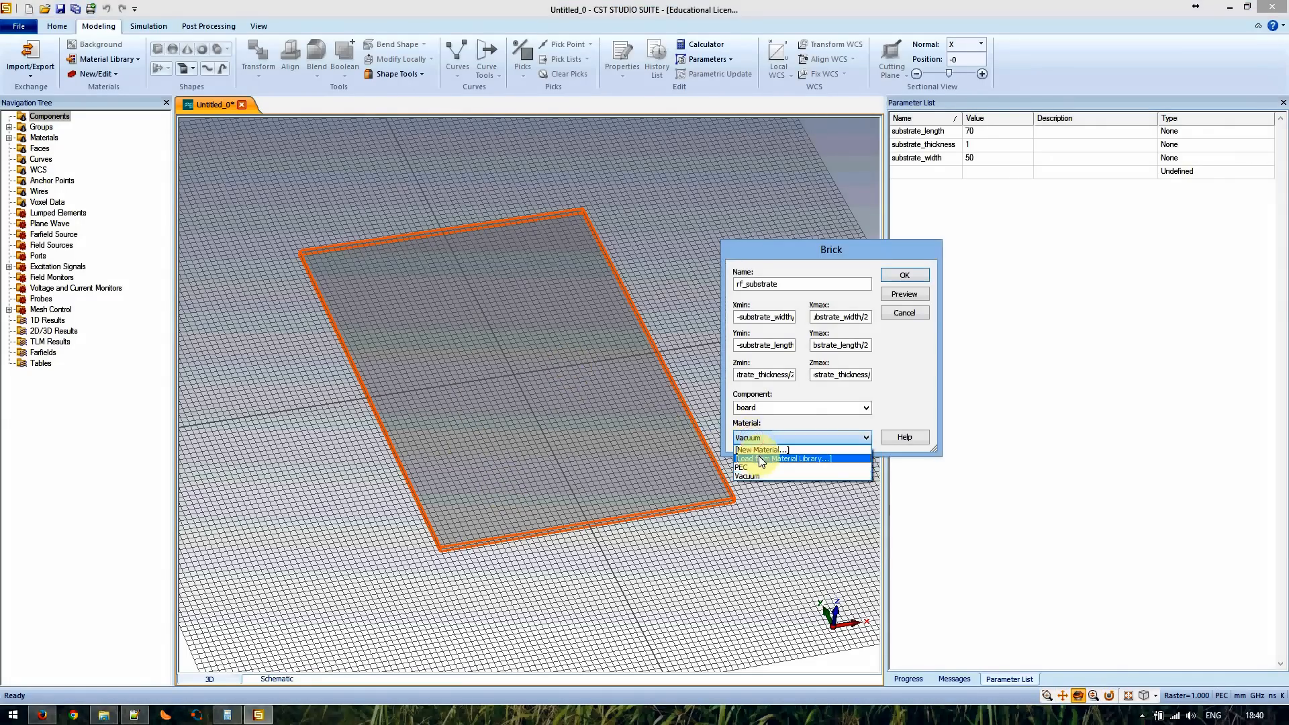
click(759, 458)
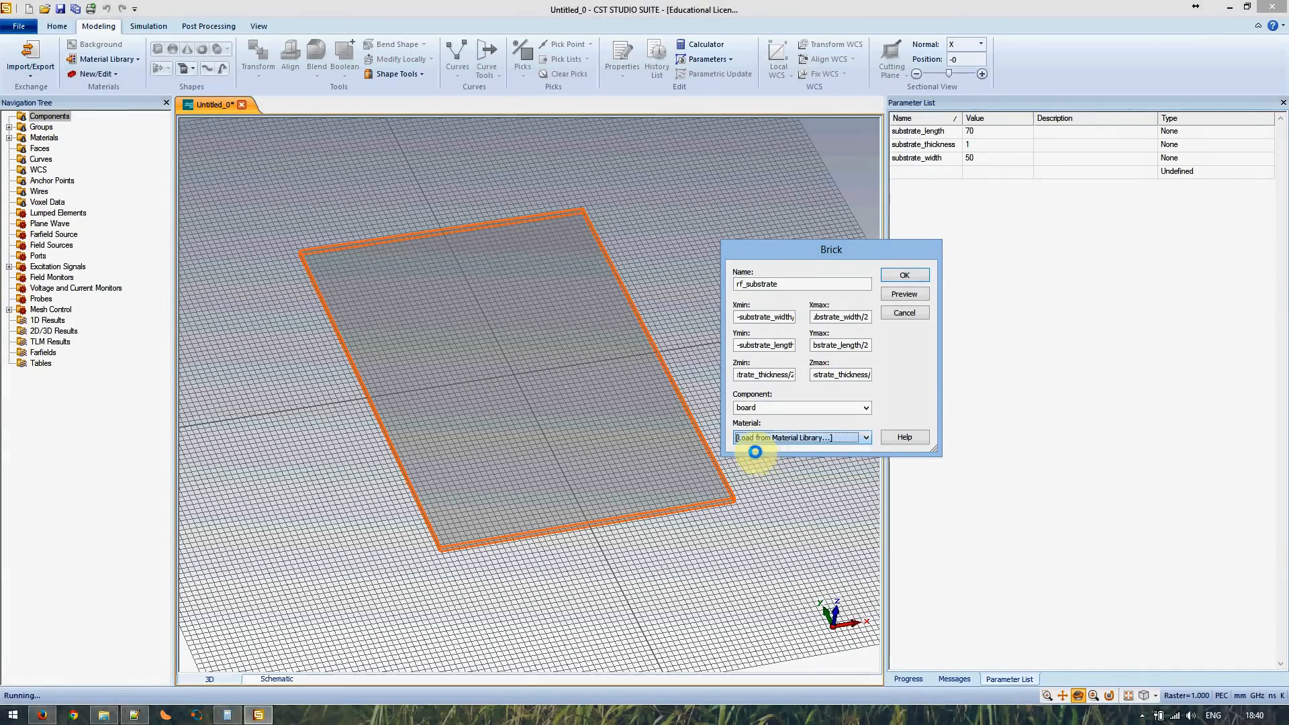
click(134, 715)
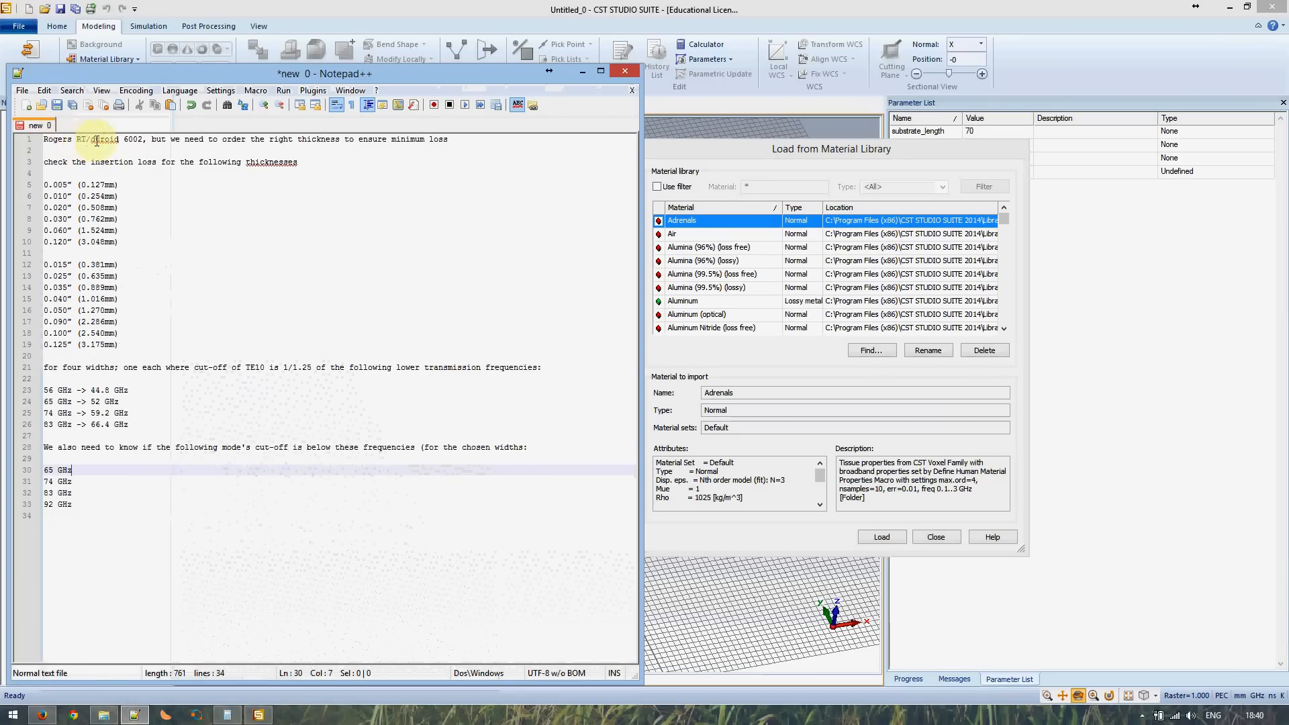
click(259, 714)
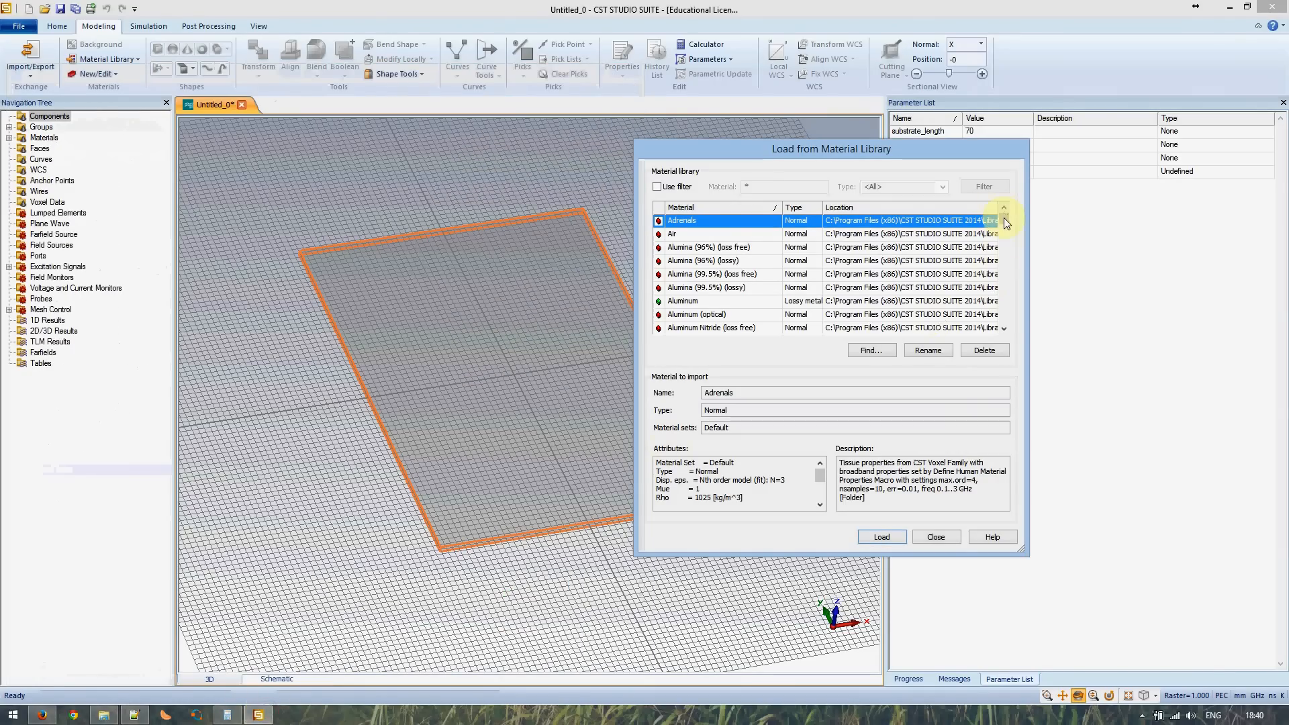
mouse_move(1008, 261)
mouse_down()
mouse_move(1007, 280)
mouse_move(1003, 250)
mouse_move(1001, 296)
mouse_move(1005, 257)
mouse_up()
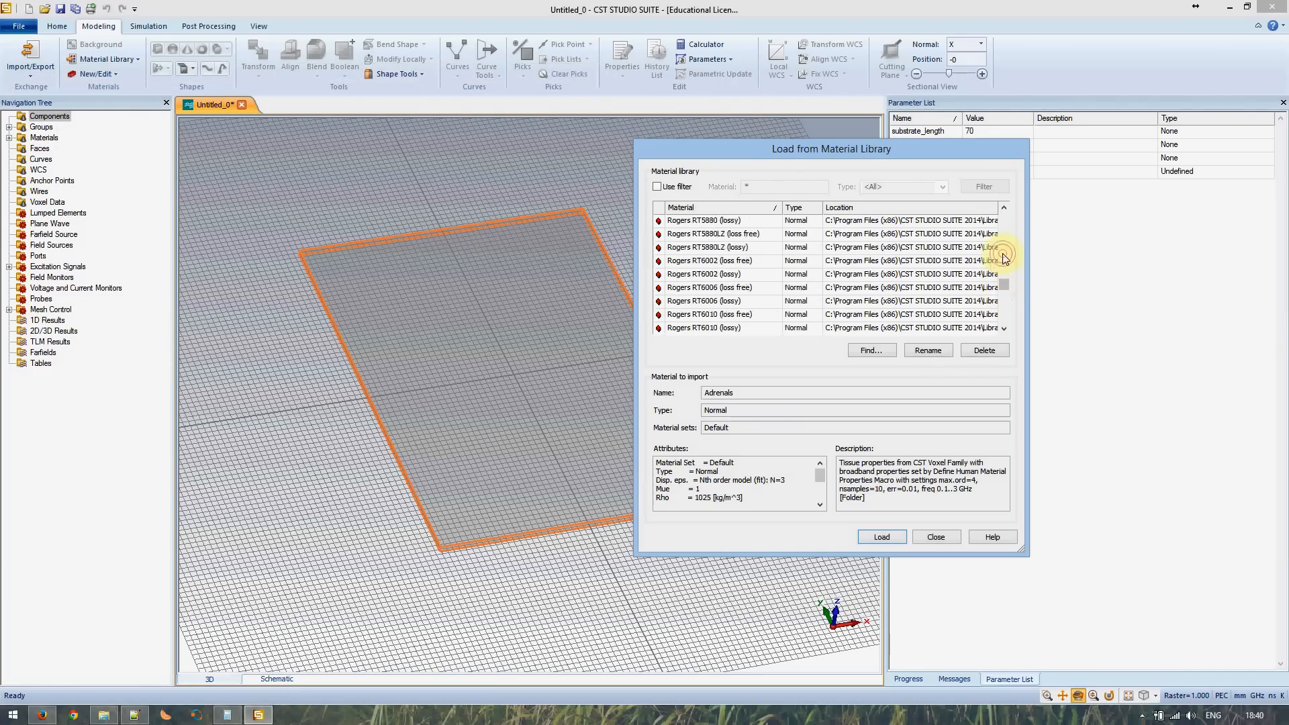
click(712, 276)
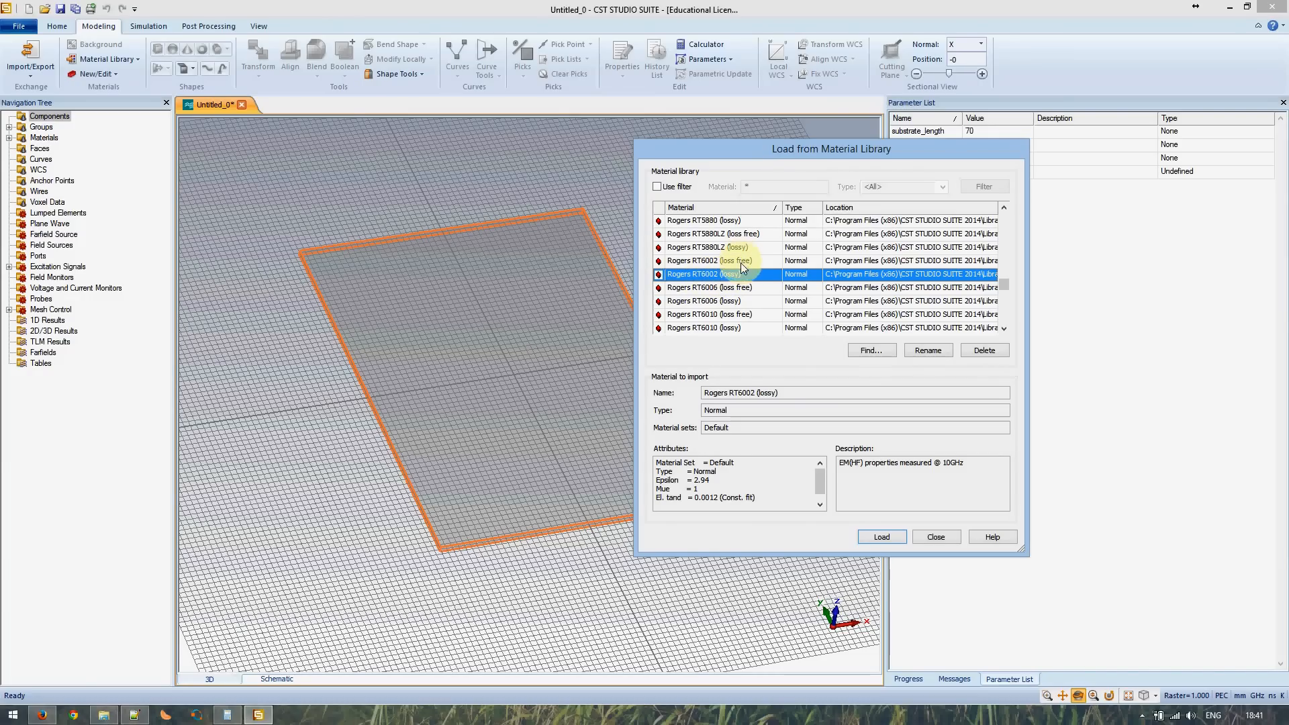
- Review the insertion-loss and thickness notes in Notepad++, and examine the selected material's permittivity, loss tangent and description in the library
click(134, 715)
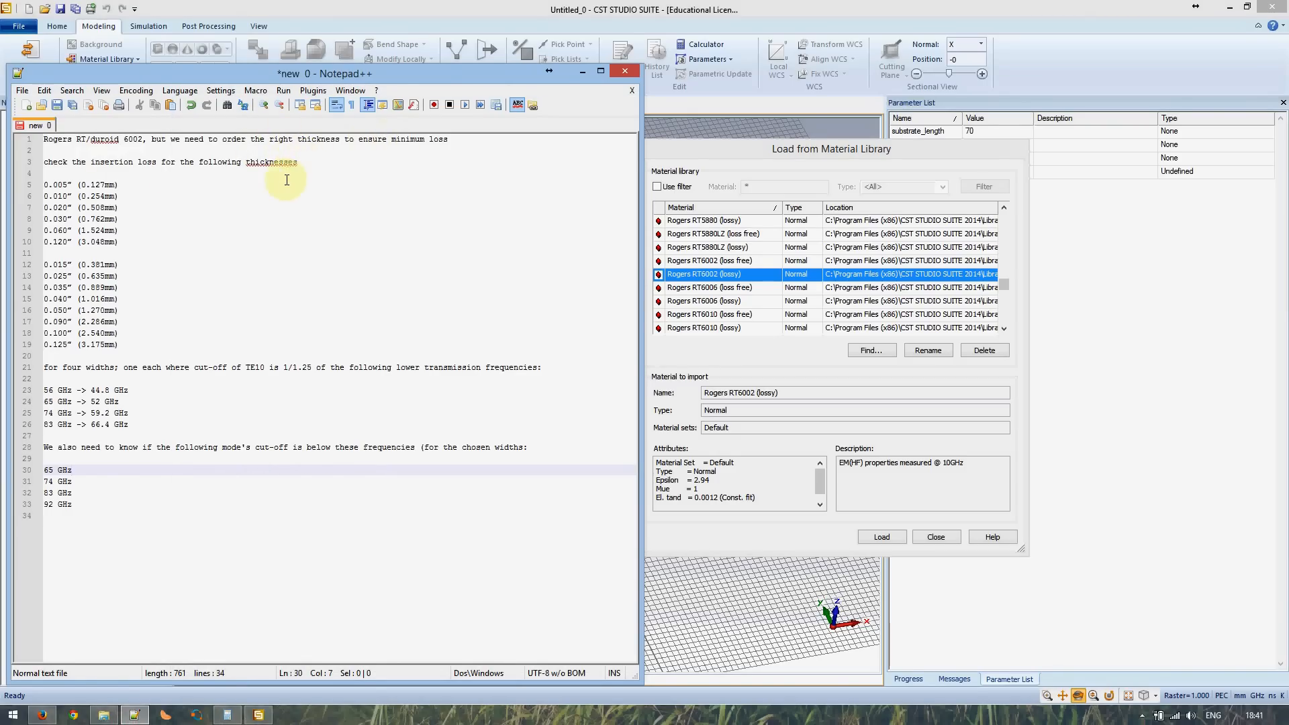
drag(91, 163, 157, 162)
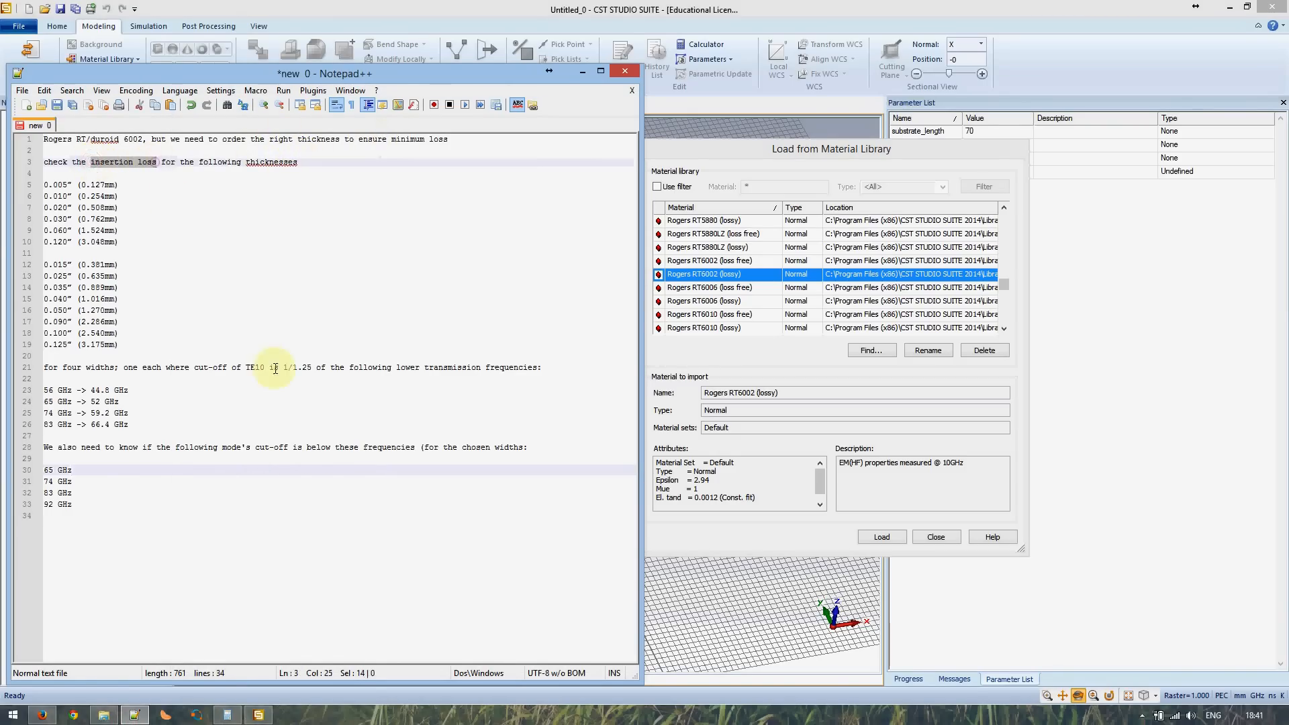
click(134, 714)
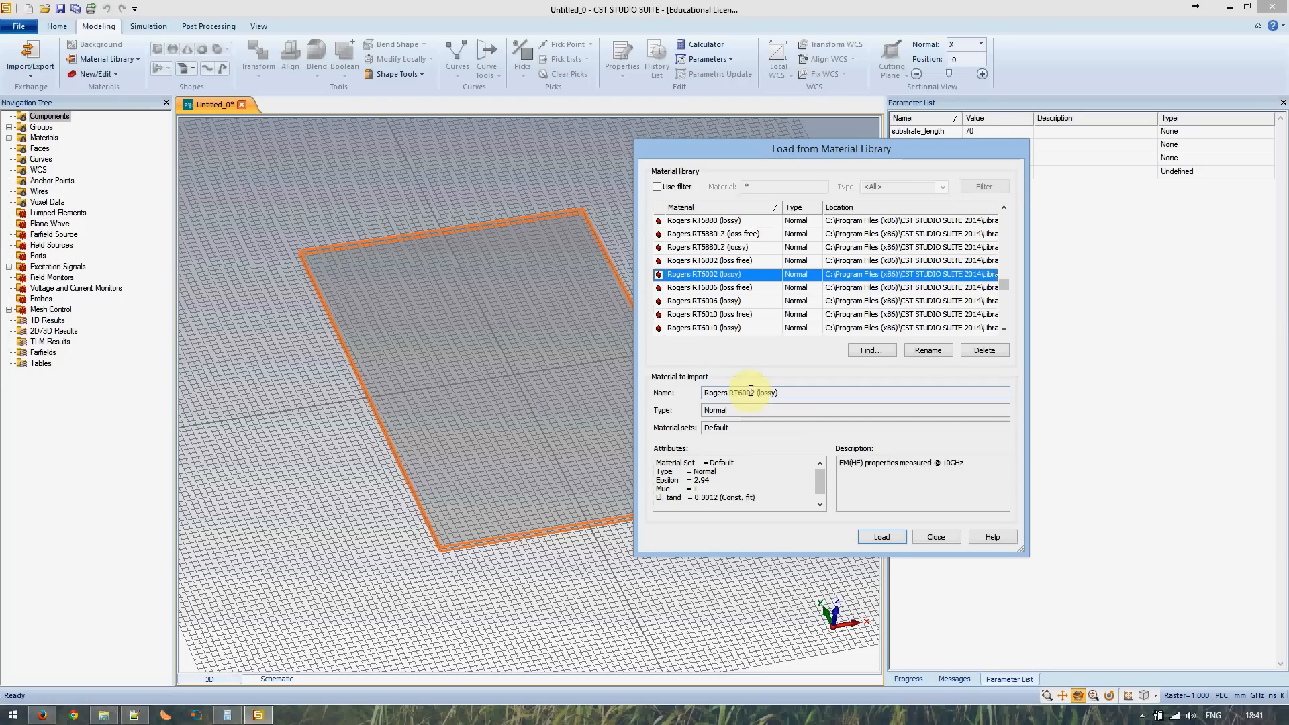
double_click(699, 480)
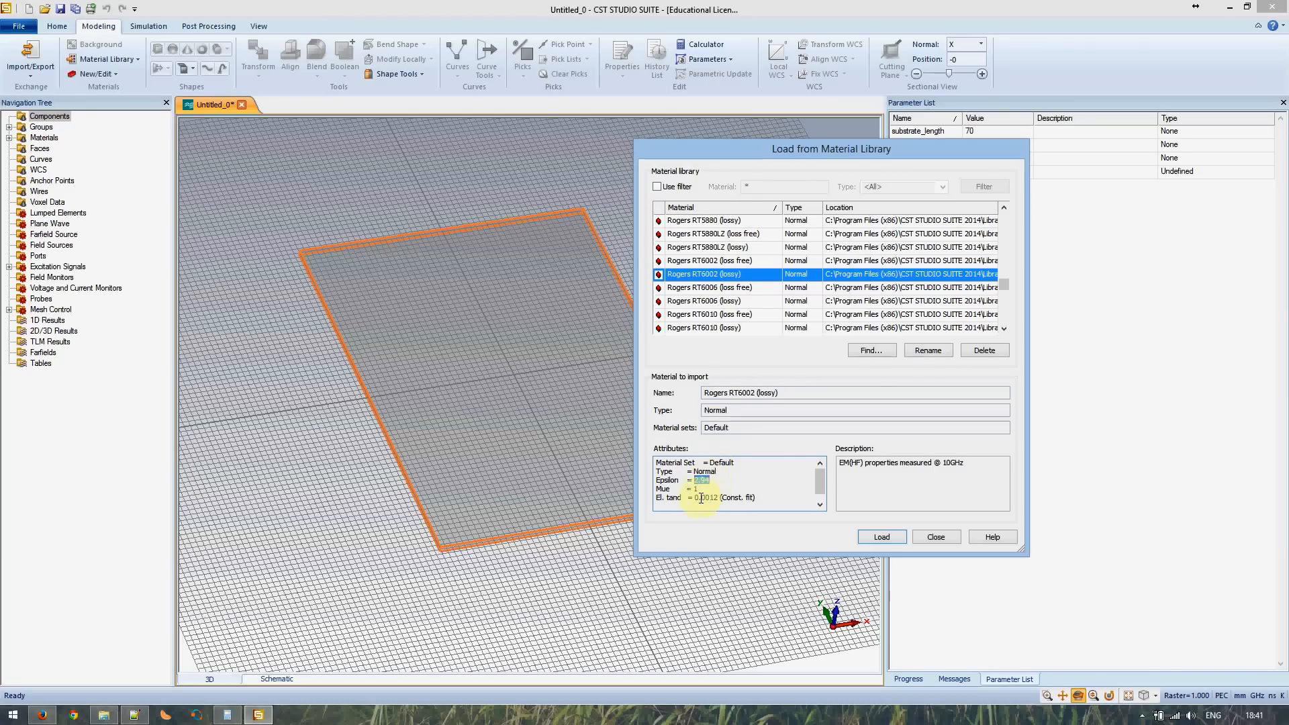
drag(701, 498, 719, 498)
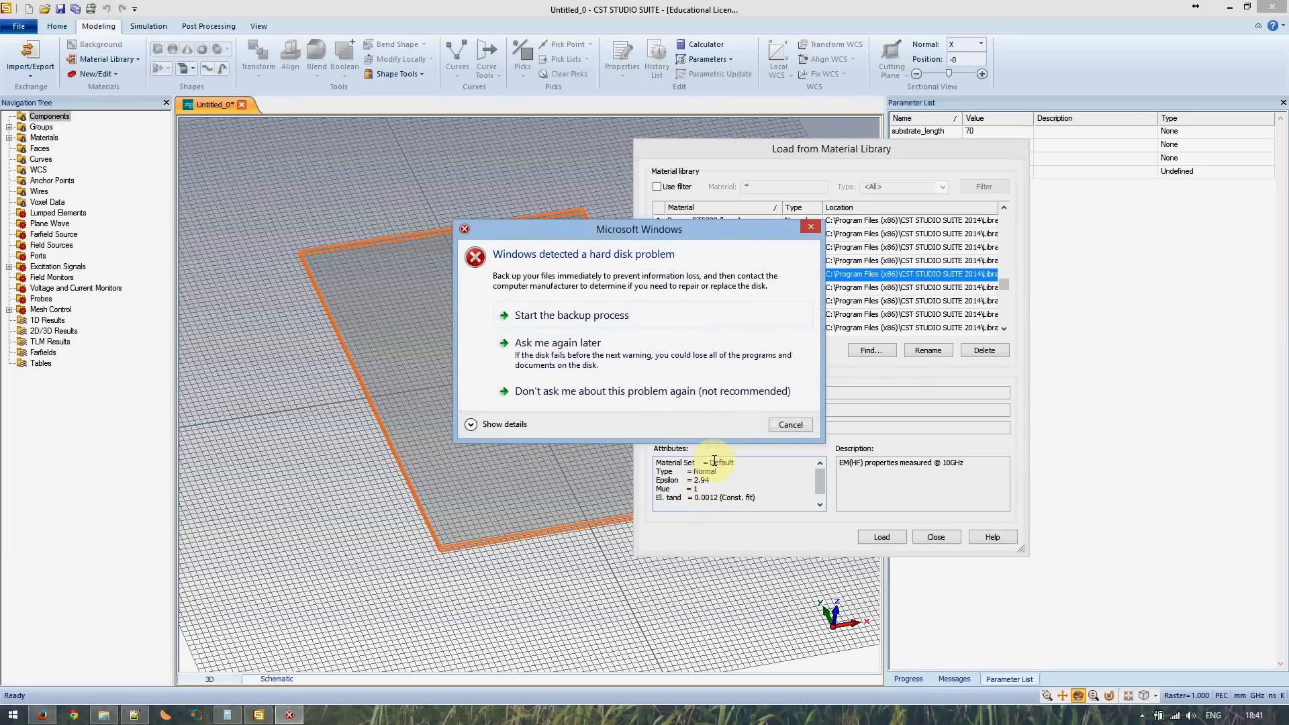
click(790, 424)
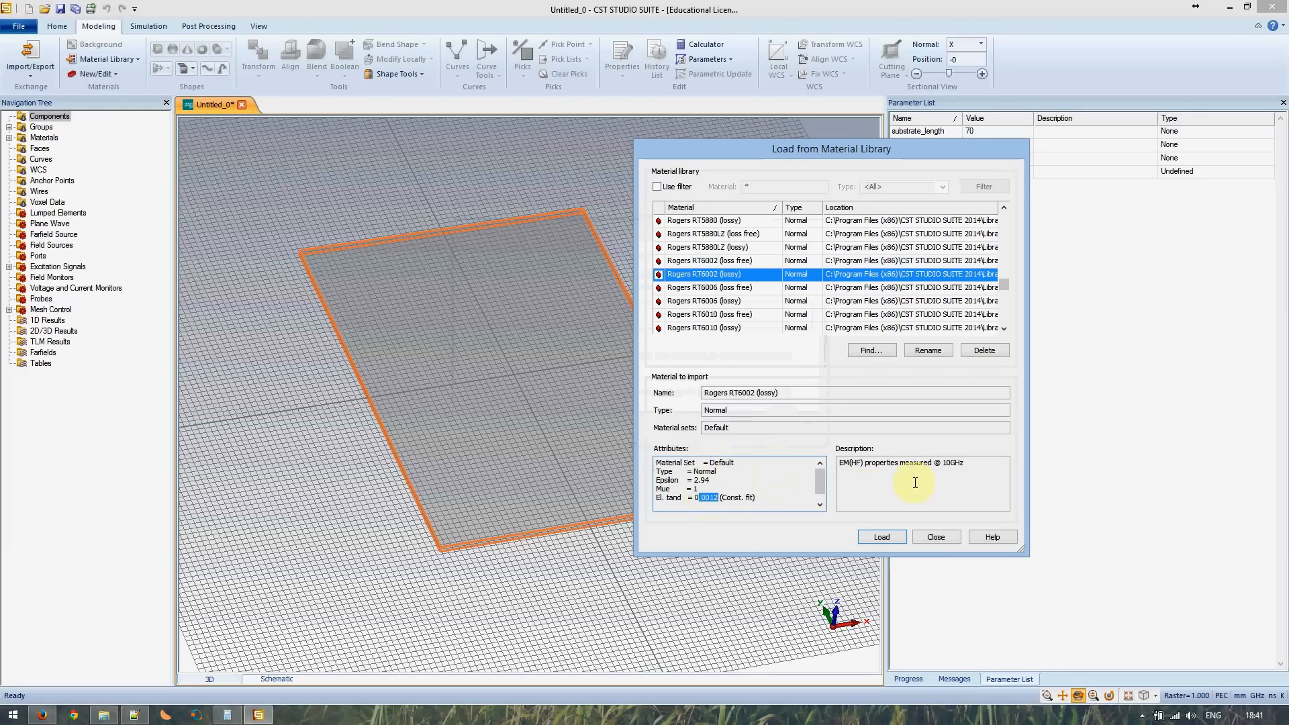
drag(976, 460, 841, 463)
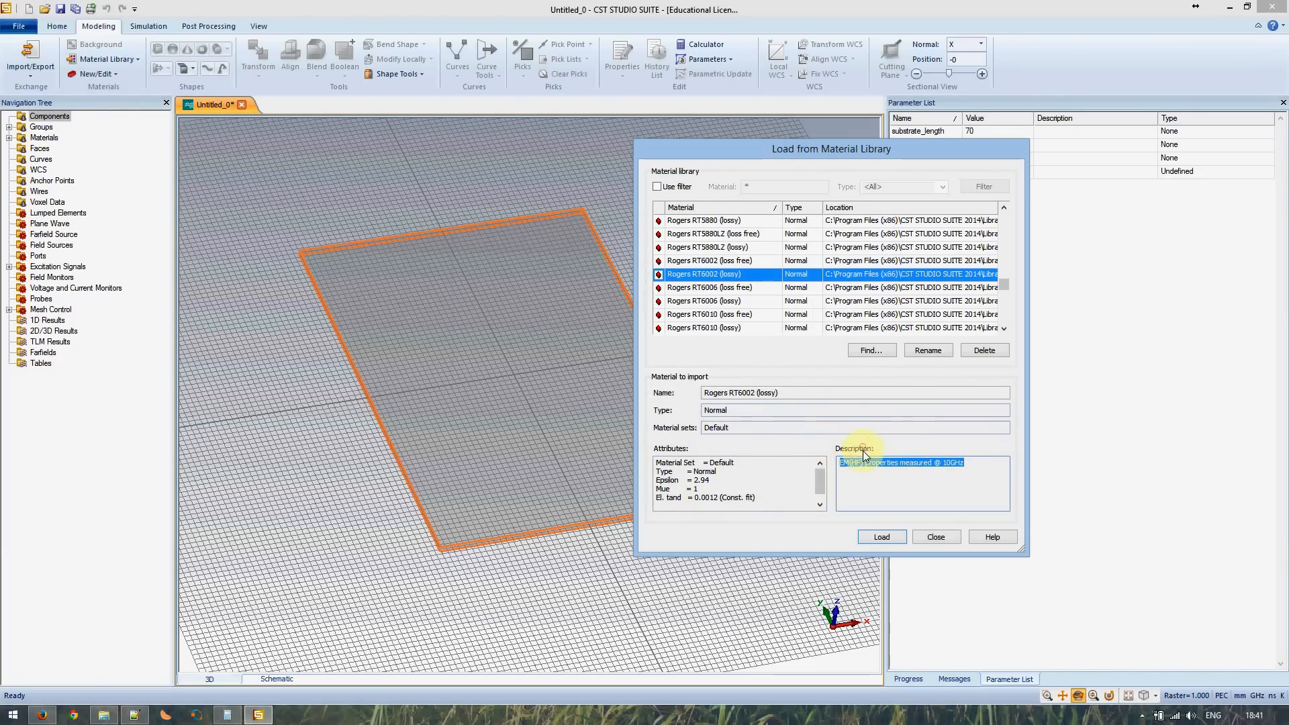
- Load Rogers RT6002 (lossy) as the brick's material, create the rf_substrate brick and inspect the solid
click(879, 538)
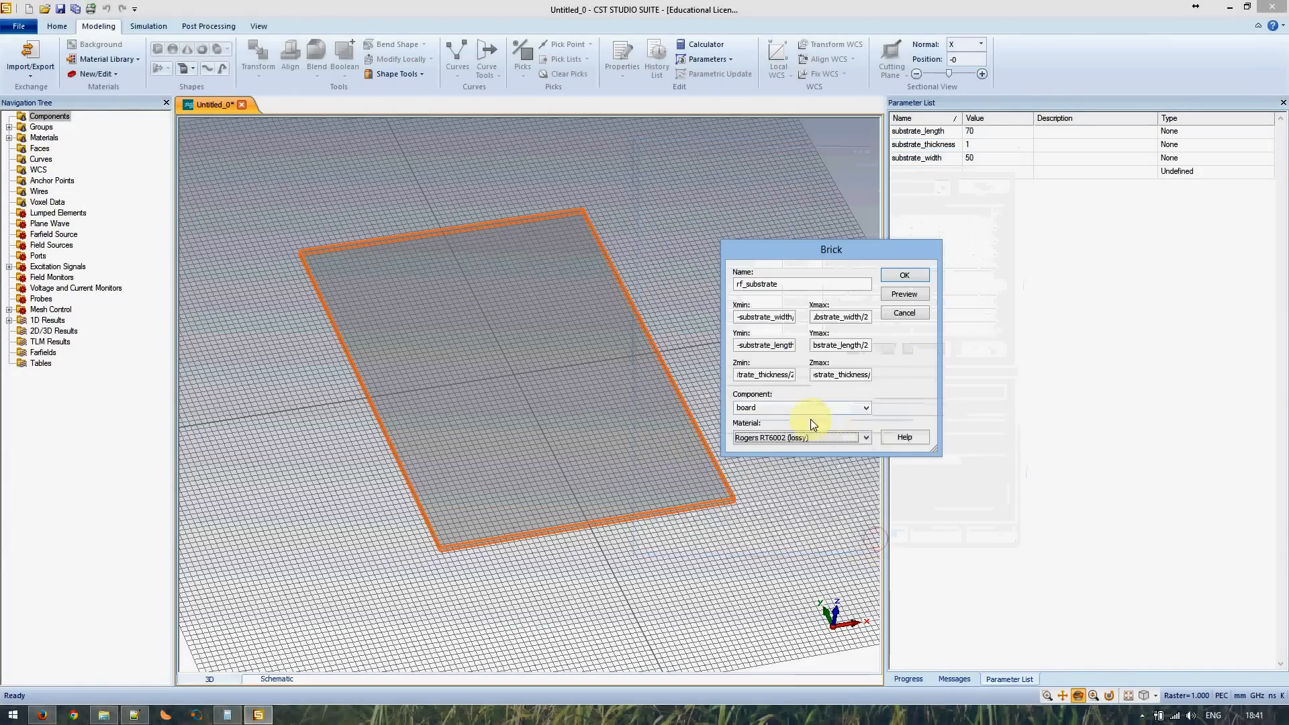
click(914, 273)
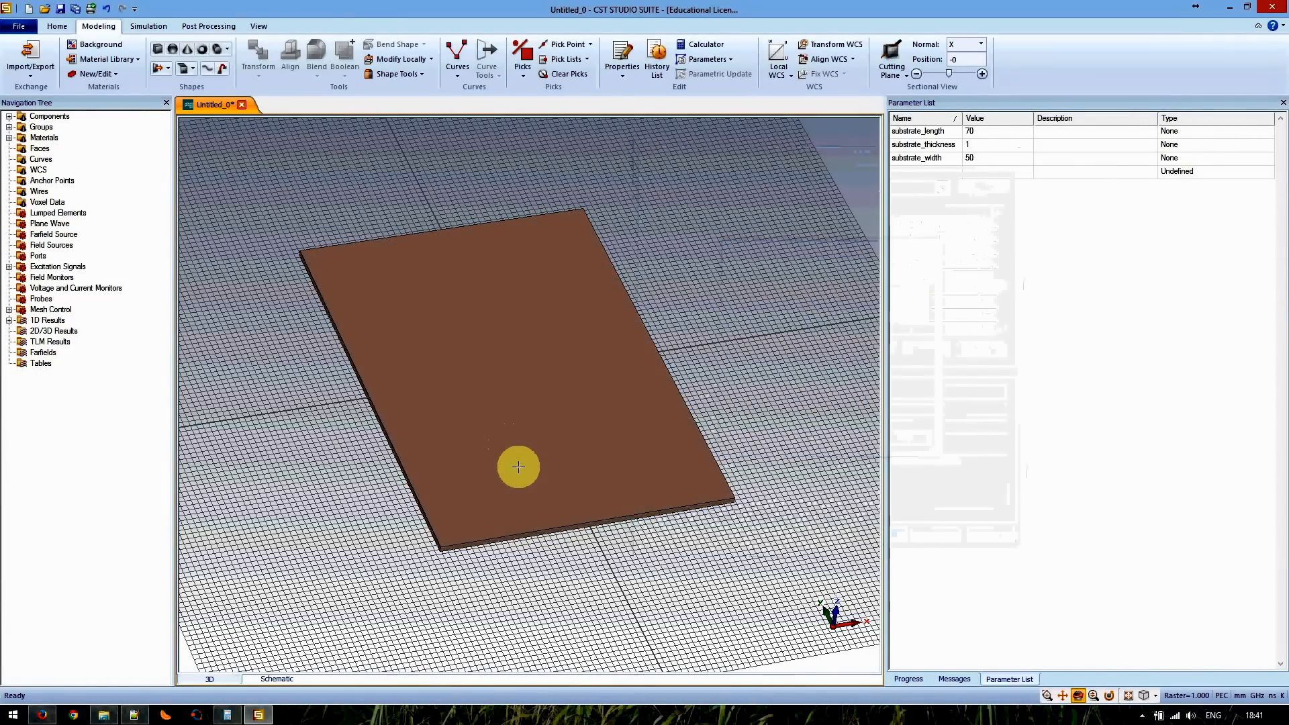
drag(518, 466, 515, 424)
scroll(557, 471, down, 2)
scroll(557, 470, up, 5)
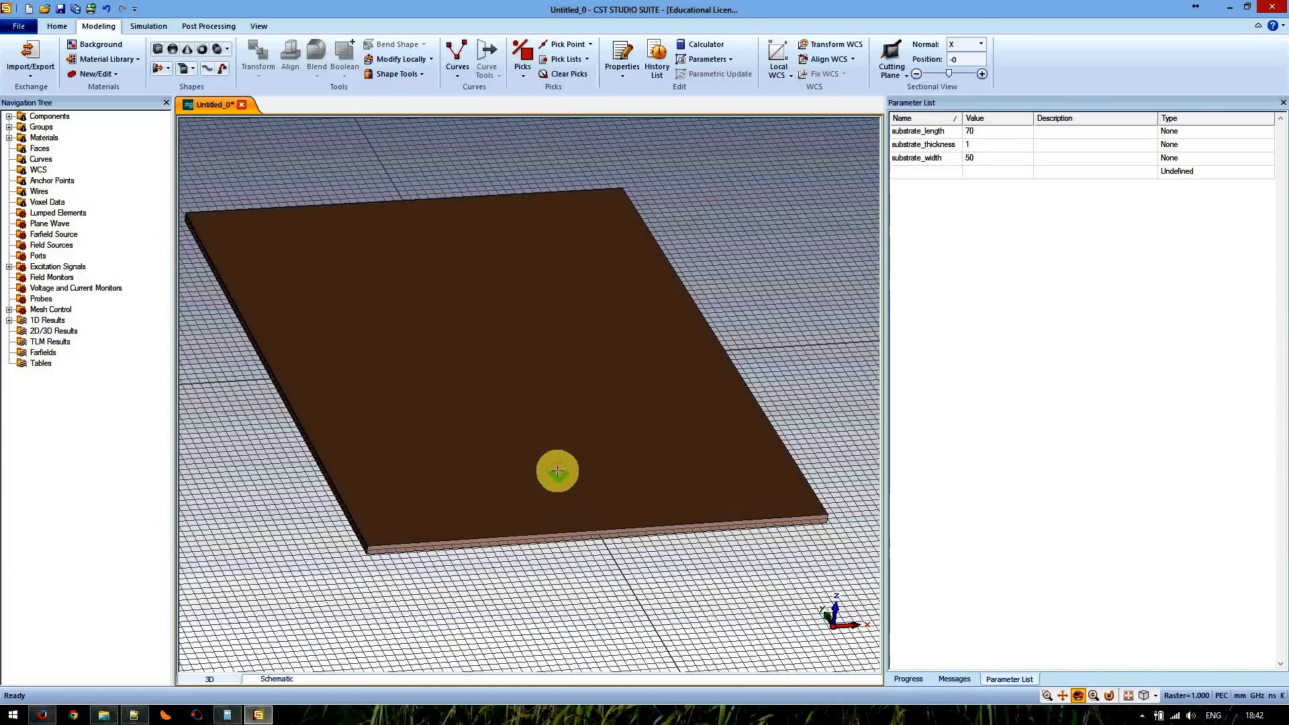
scroll(557, 471, down, 1)
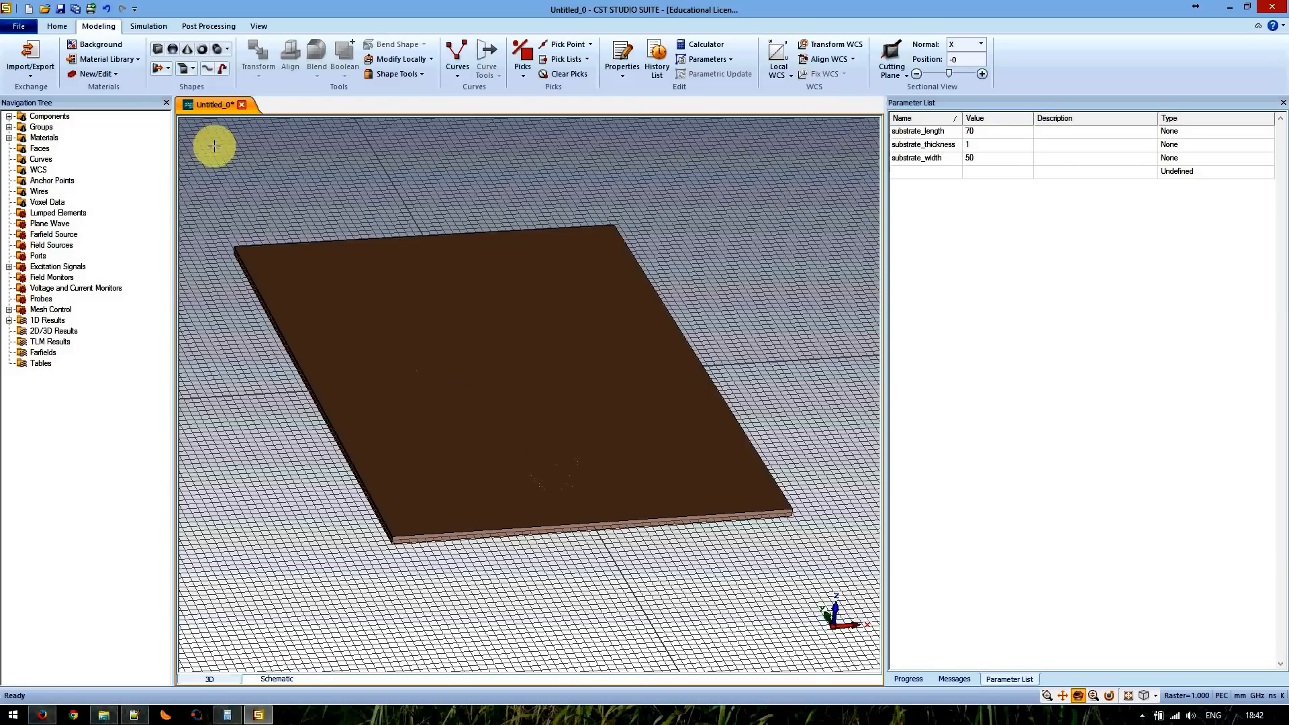
- Start a second brick by entering its values directly, and name it top_metal
click(156, 49)
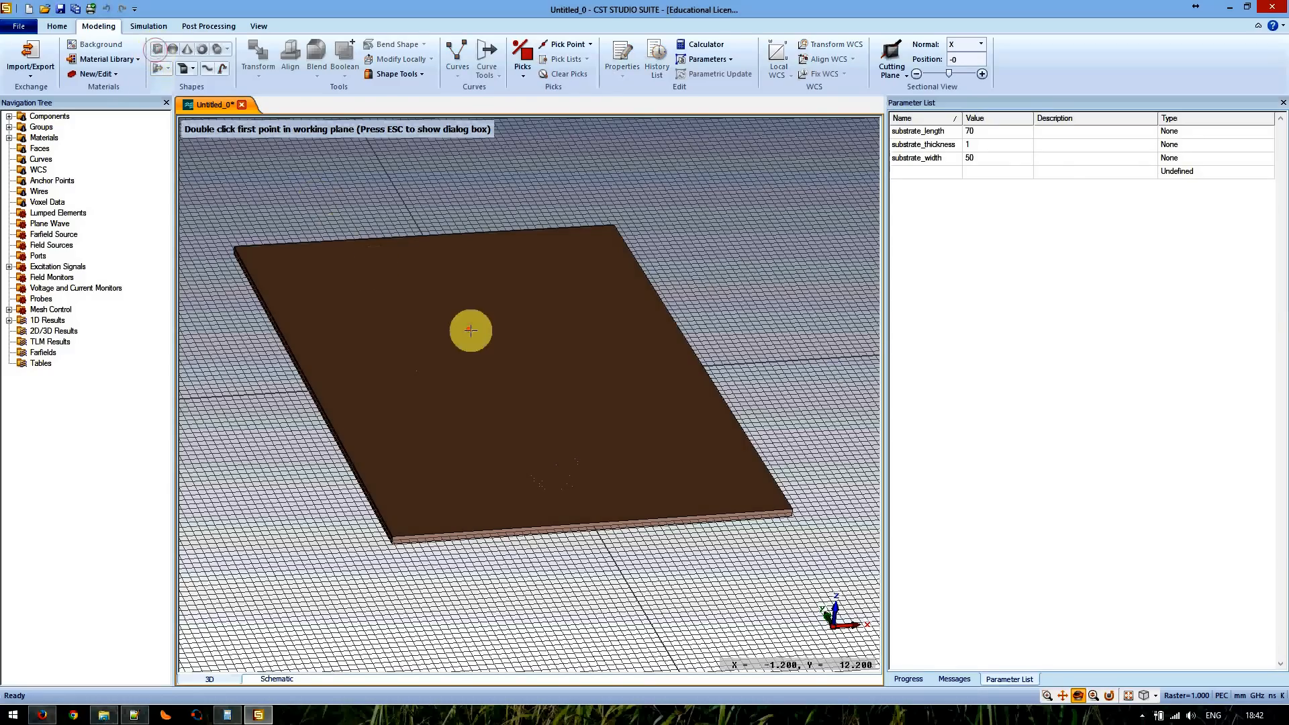
key(Escape)
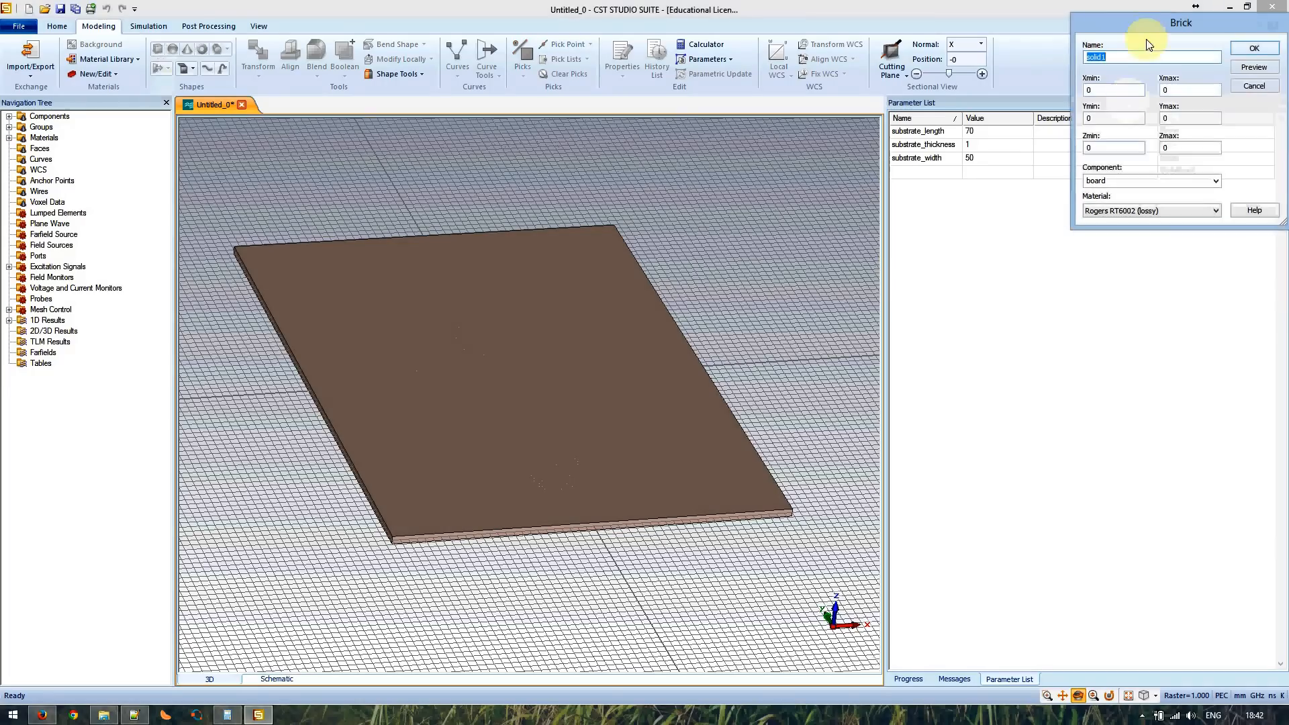
drag(1146, 29, 743, 278)
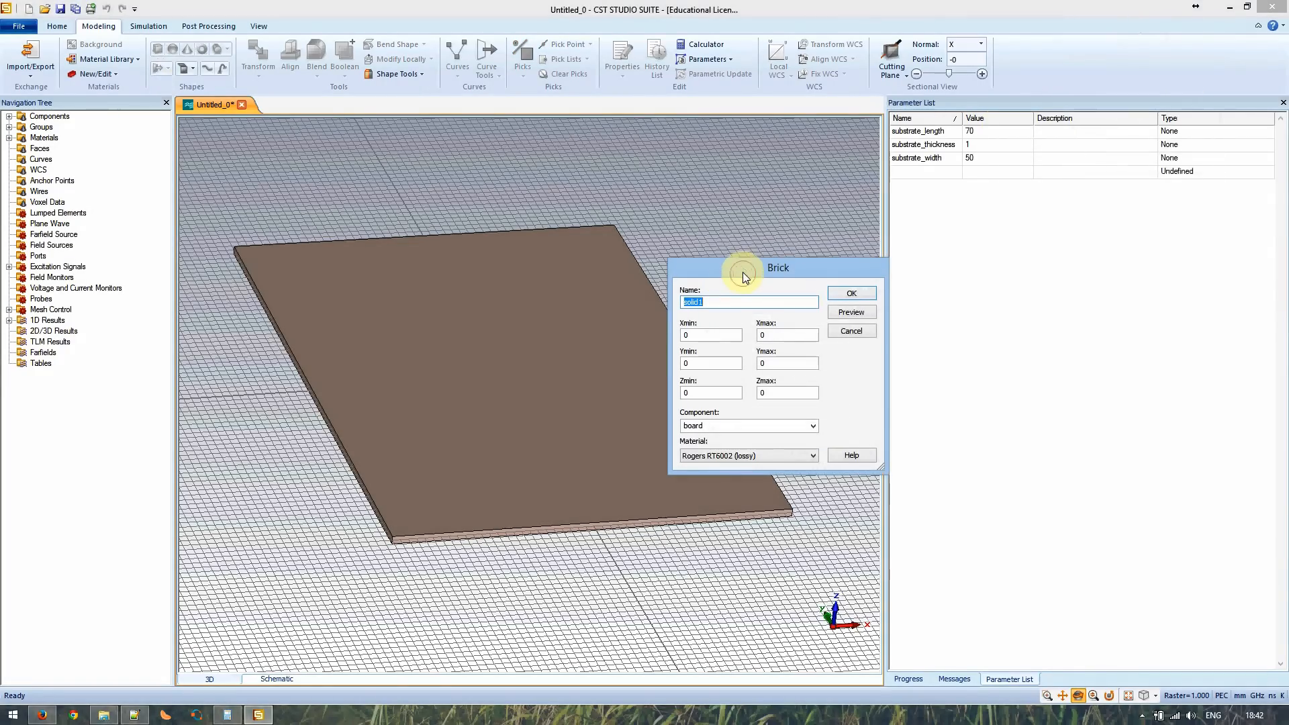
text(top_metal)
key(Tab)
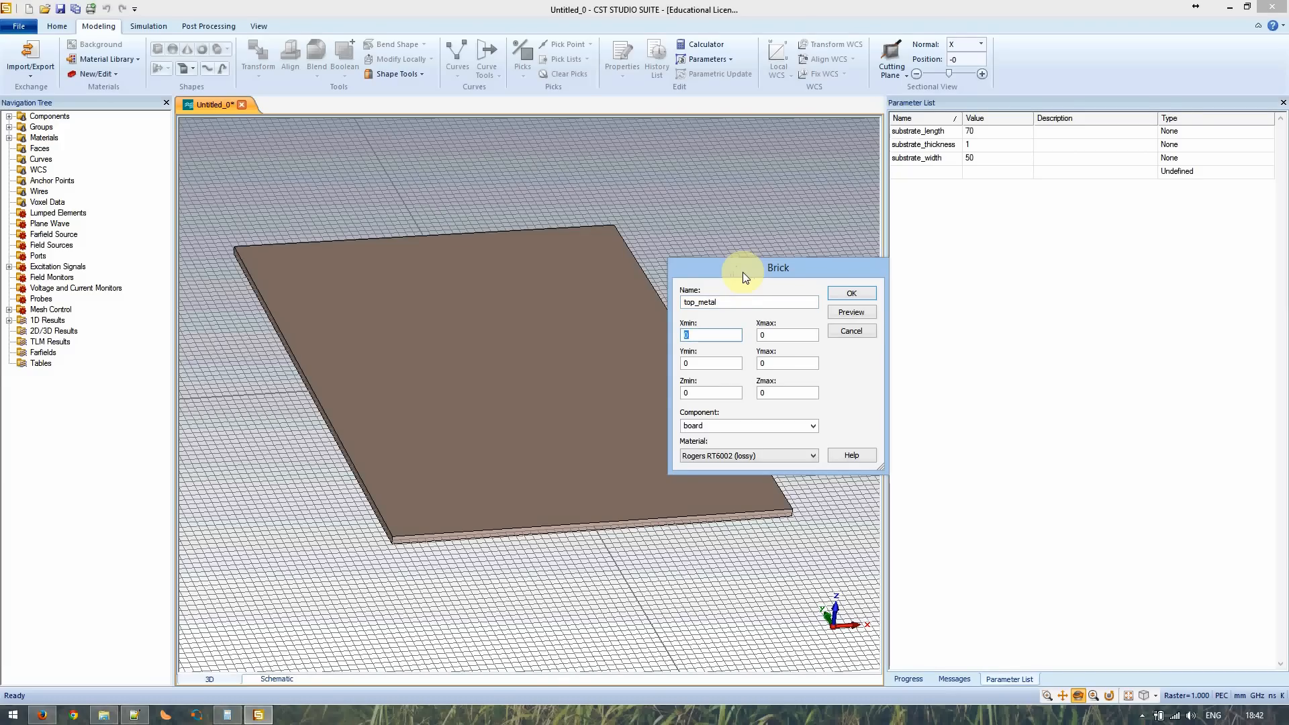
- Set top_metal's Xmin to -substrate_width/2 and its Xmax to substrate_width/2
text(-subst)
text(rate_width/2)
key(Tab)
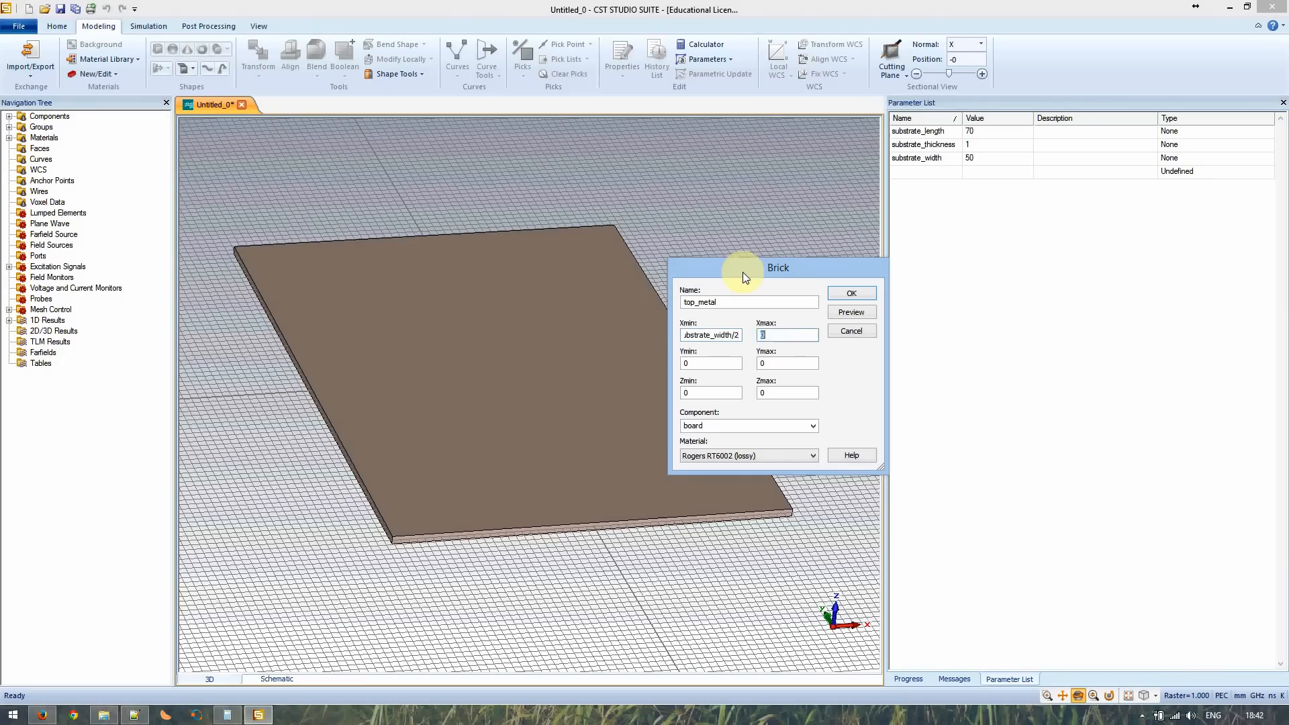
text(substrate_wd)
key(BackSpace)
text(idth/2)
key(Tab)
- Set top_metal's Ymin to -substrate_length/2 and its Ymax to substrate_length/2
text(-substrate_)
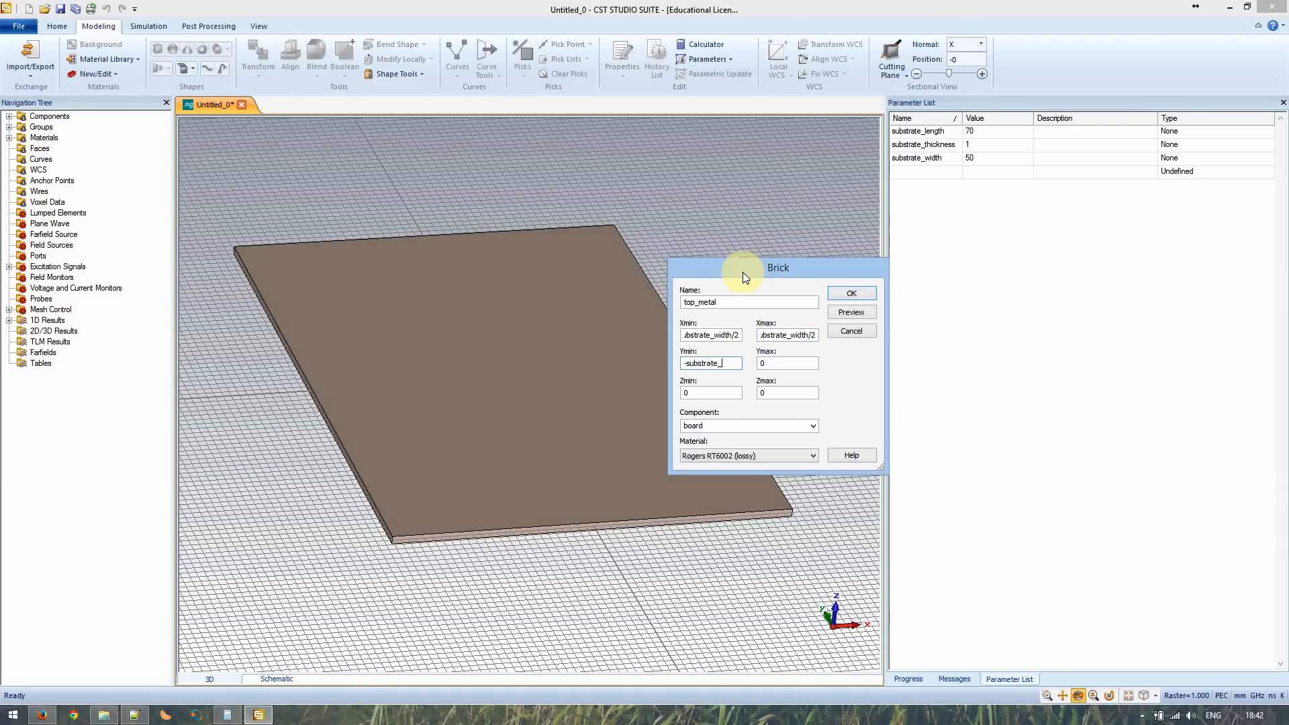
text(length/2)
key(Tab)
text(substrate_len)
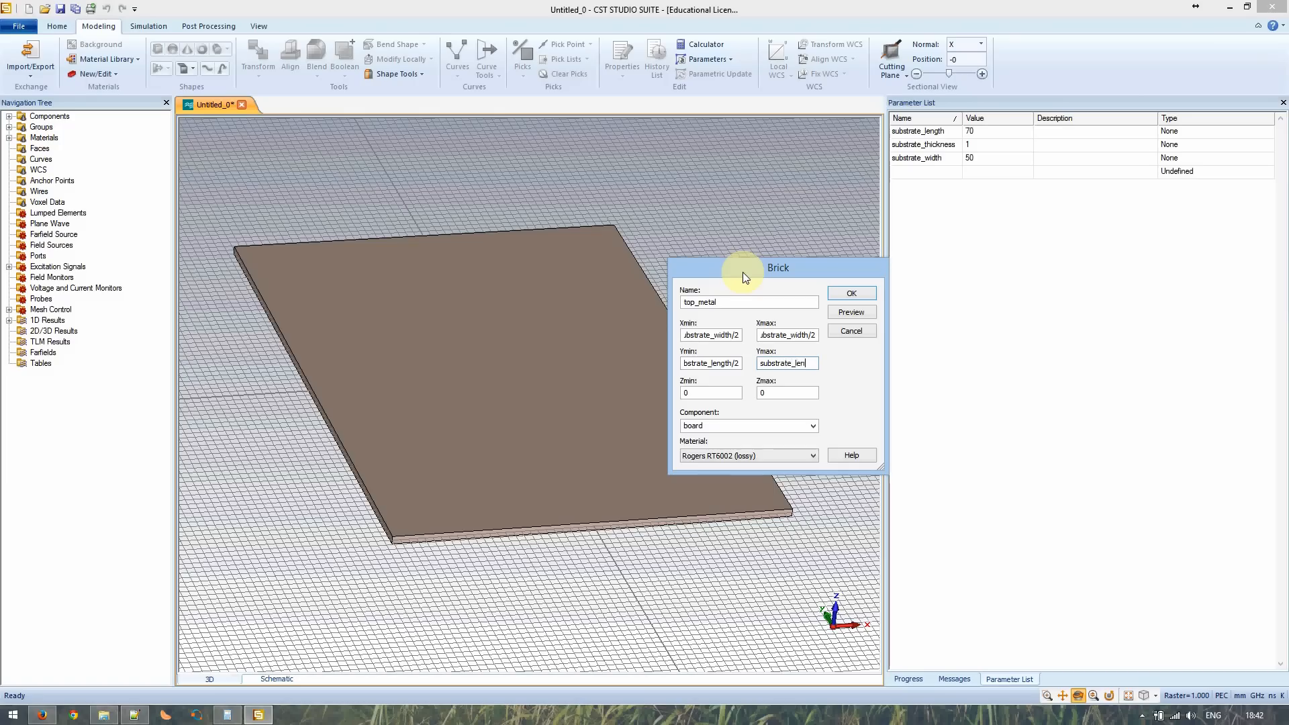
text(gth/2)
key(Tab)
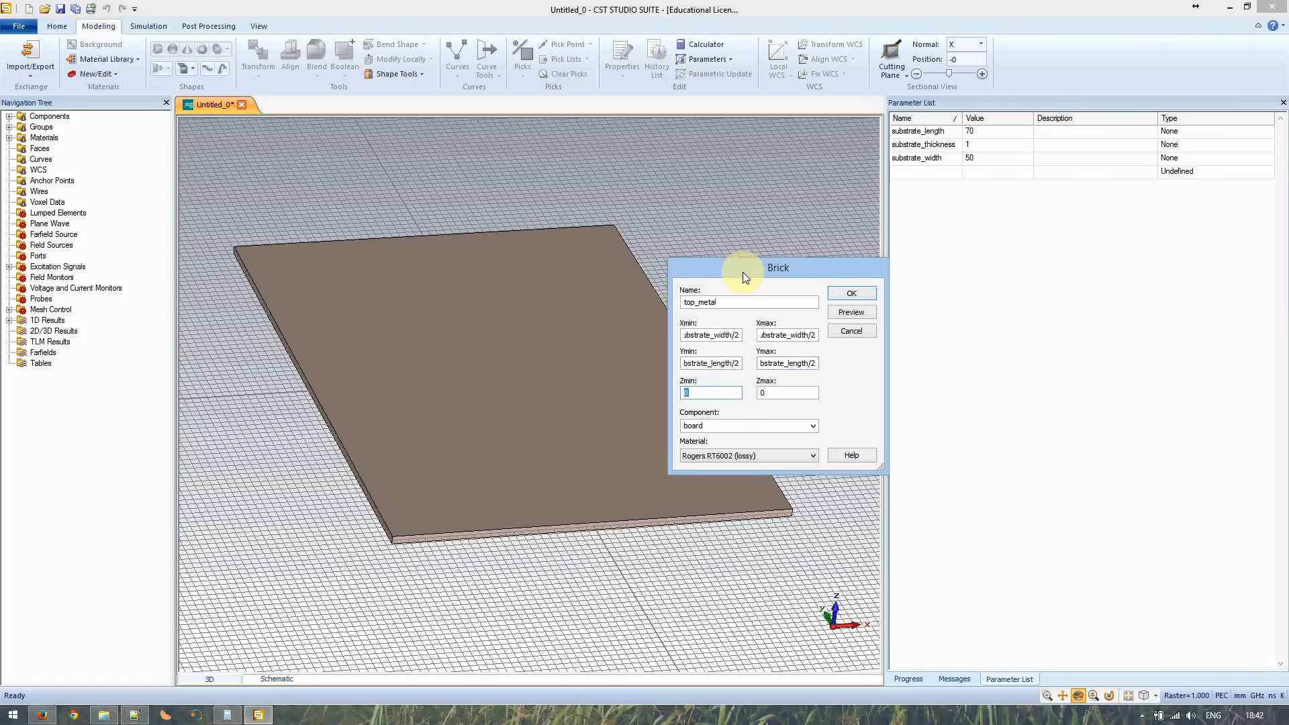
- Set top_metal's Zmin to substrate_thickness/2 and its Zmax to substrate_thickness/2 + metal_thickness
text(substrate)
text(_thickness)
text(/2)
key(Tab)
key(ctrl+v)
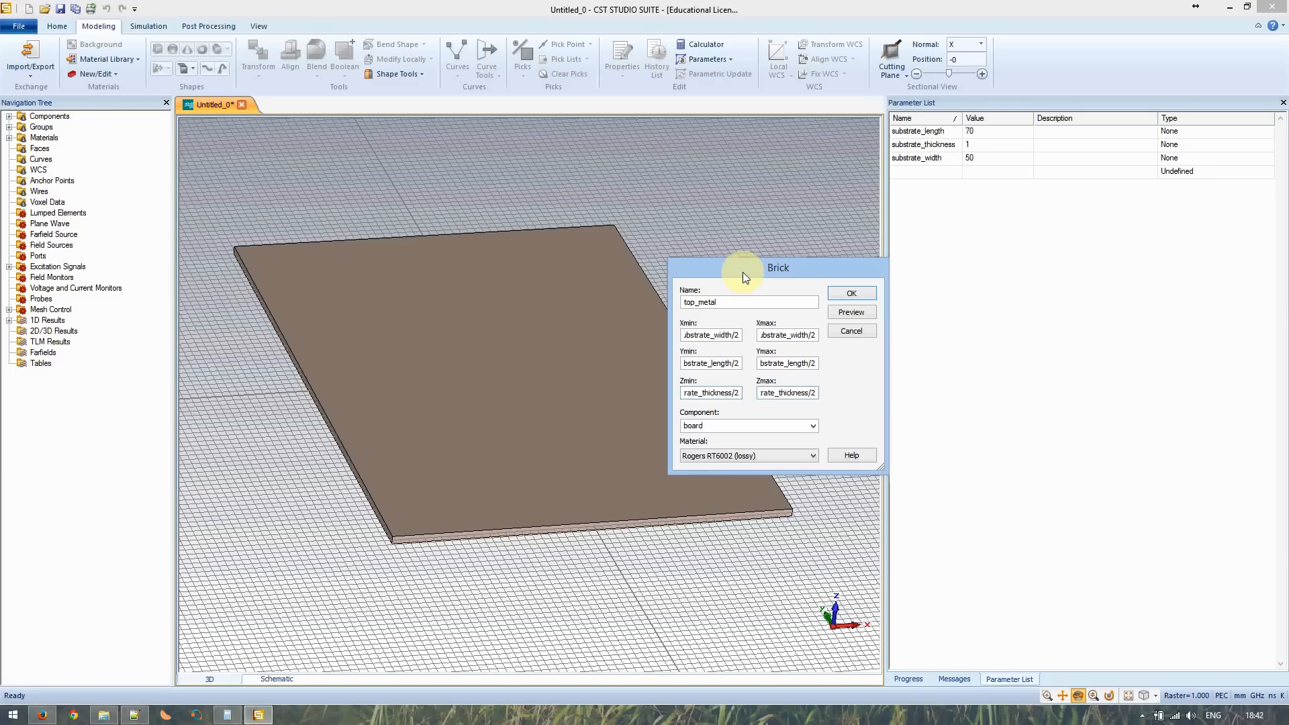
text(+ metal_thickness)
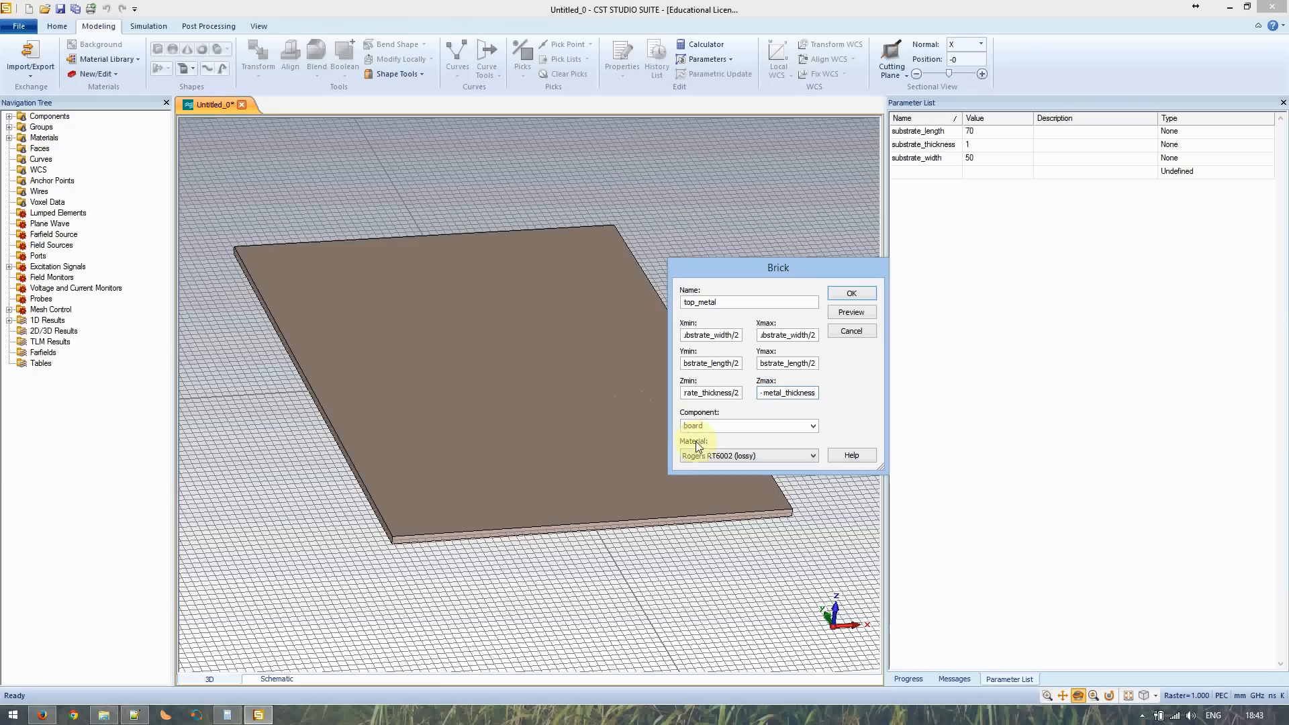
- Open the material library for the top_metal brick and select Copper (pure)
click(730, 455)
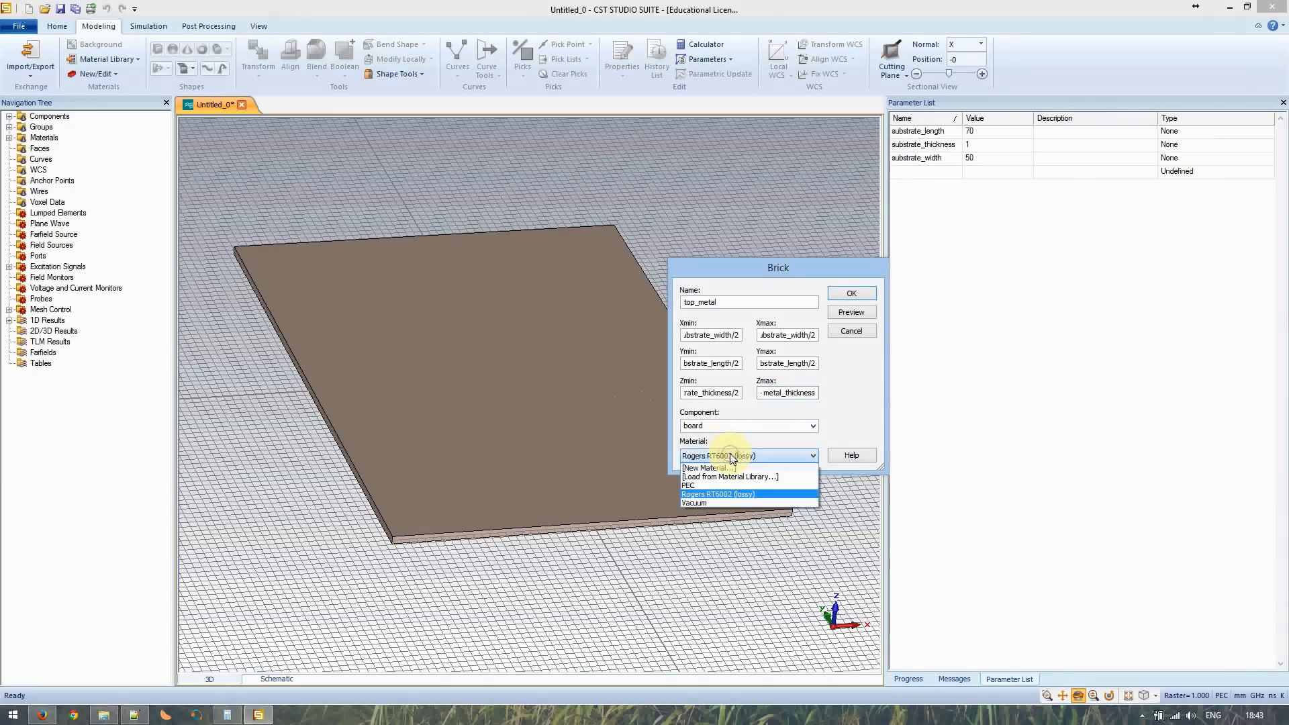
click(726, 476)
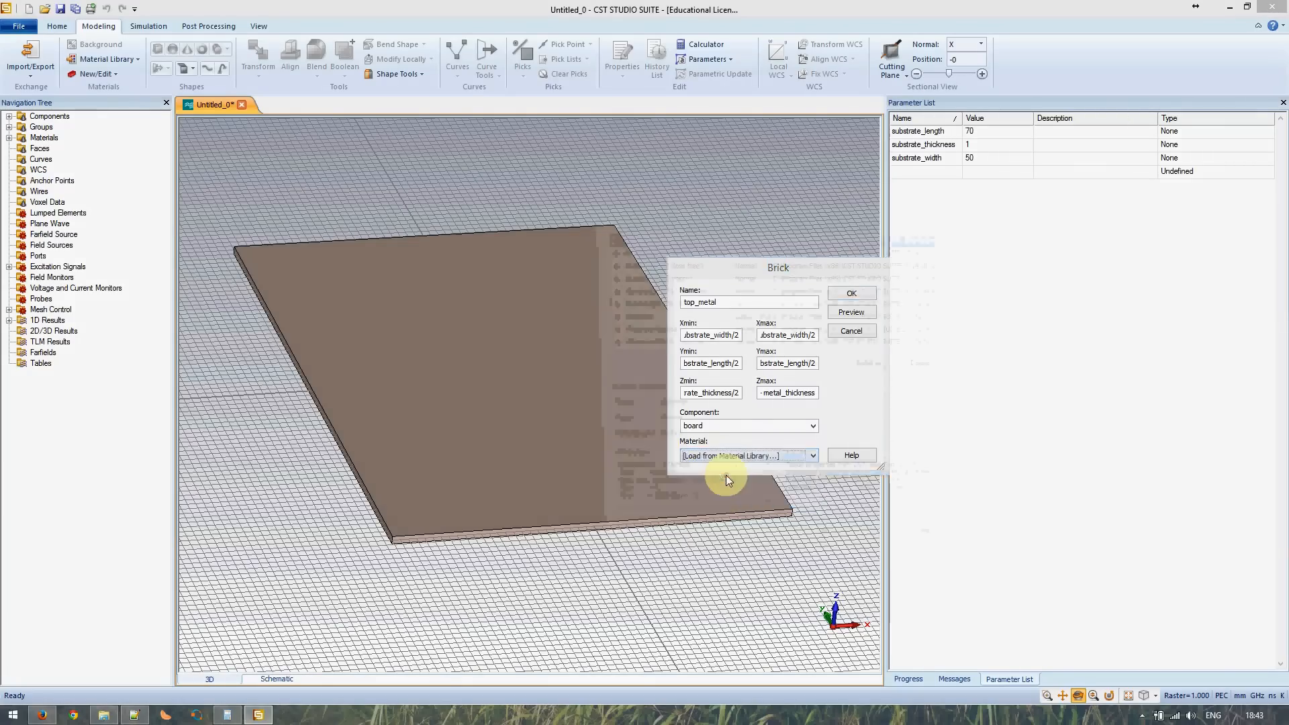
click(949, 285)
click(949, 285)
click(949, 285)
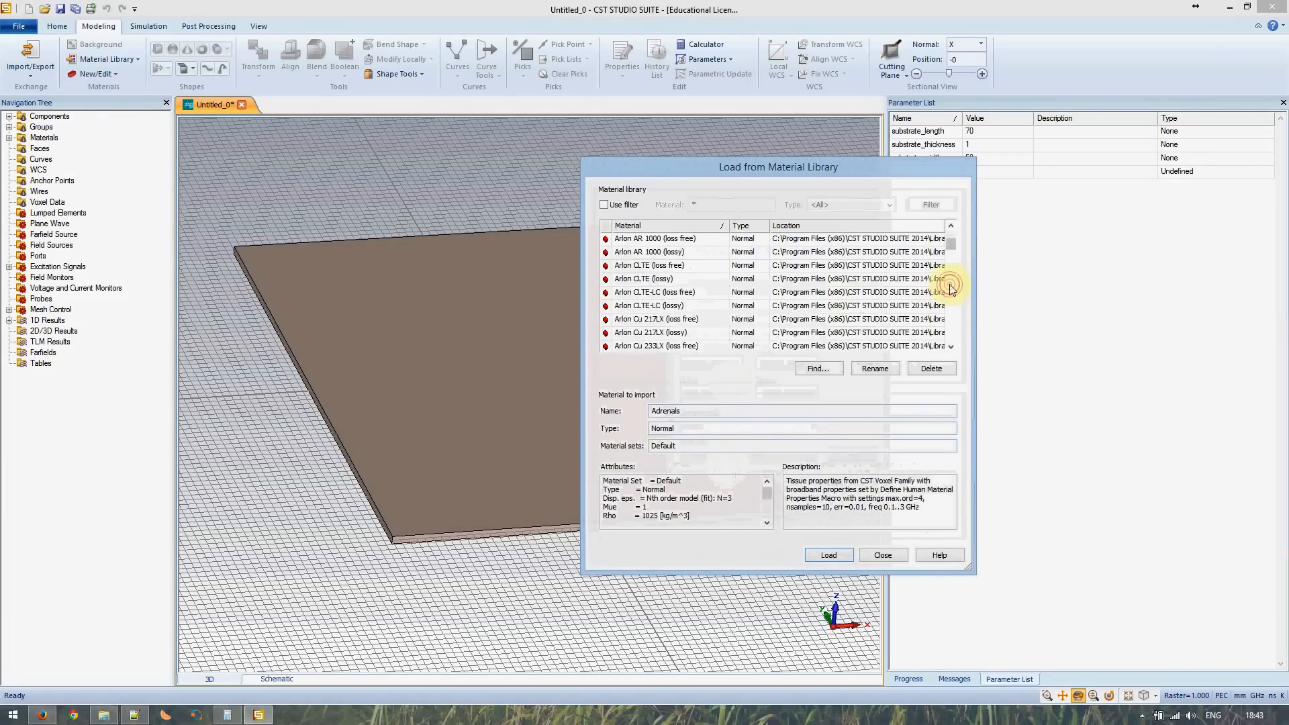
click(949, 285)
drag(949, 246, 949, 281)
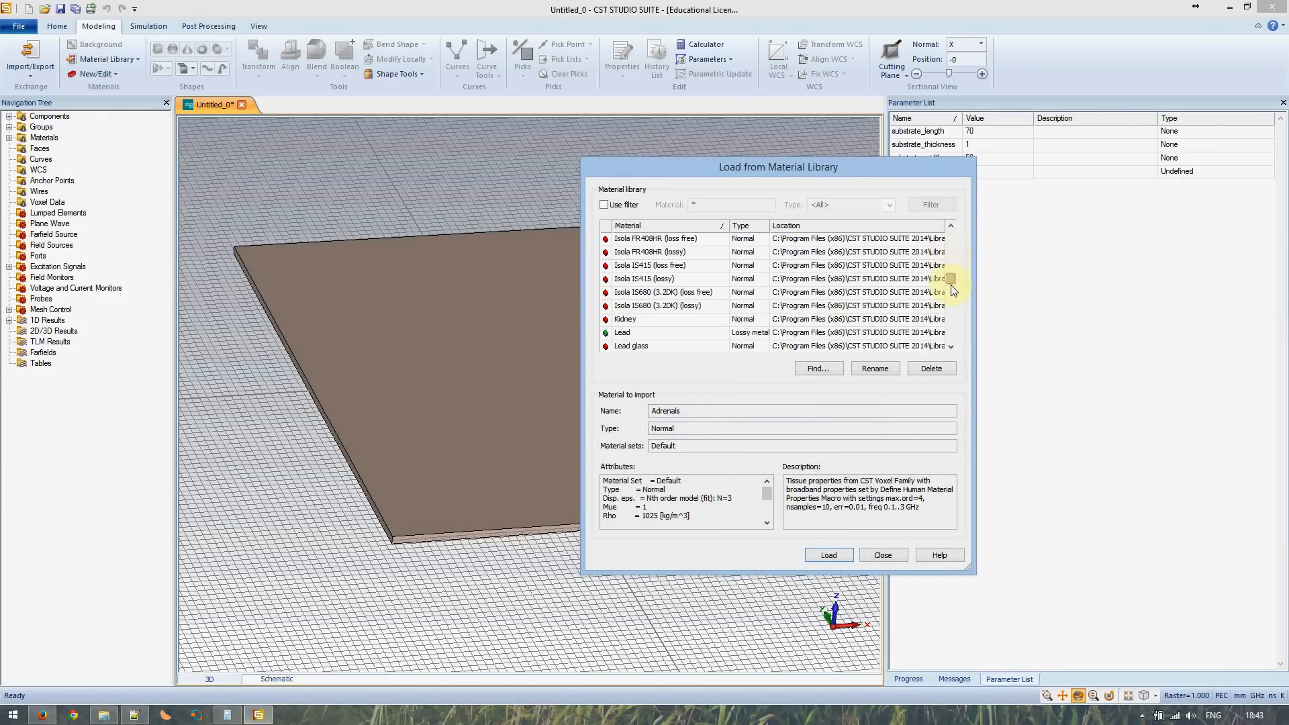
click(953, 251)
click(952, 251)
click(952, 250)
click(952, 250)
click(953, 252)
click(953, 252)
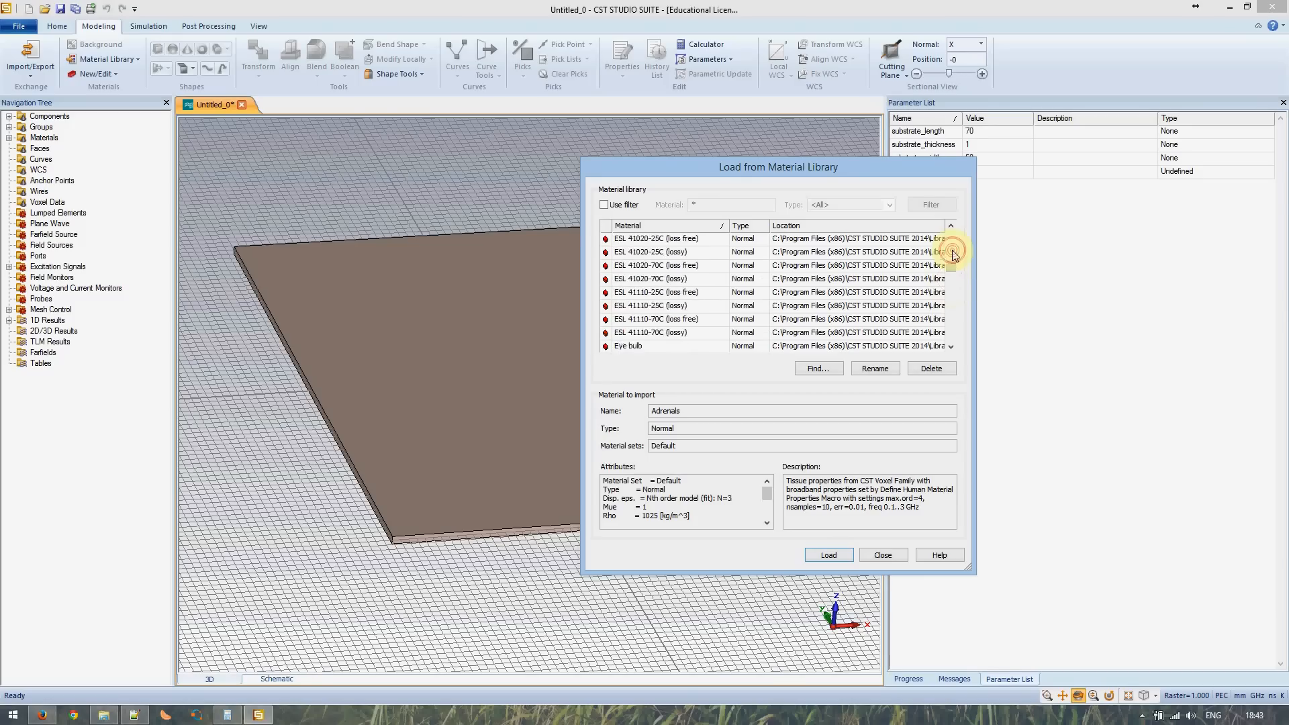
click(953, 252)
click(953, 250)
click(954, 249)
click(954, 247)
click(954, 247)
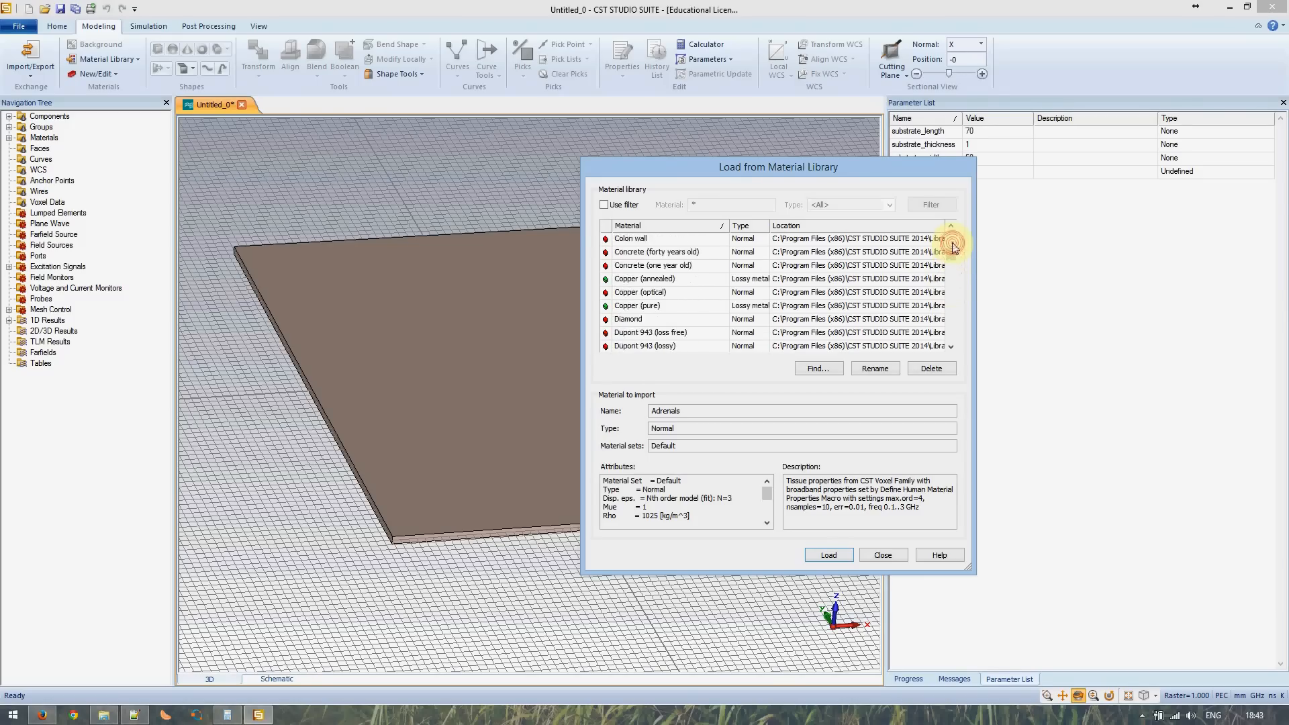
click(954, 247)
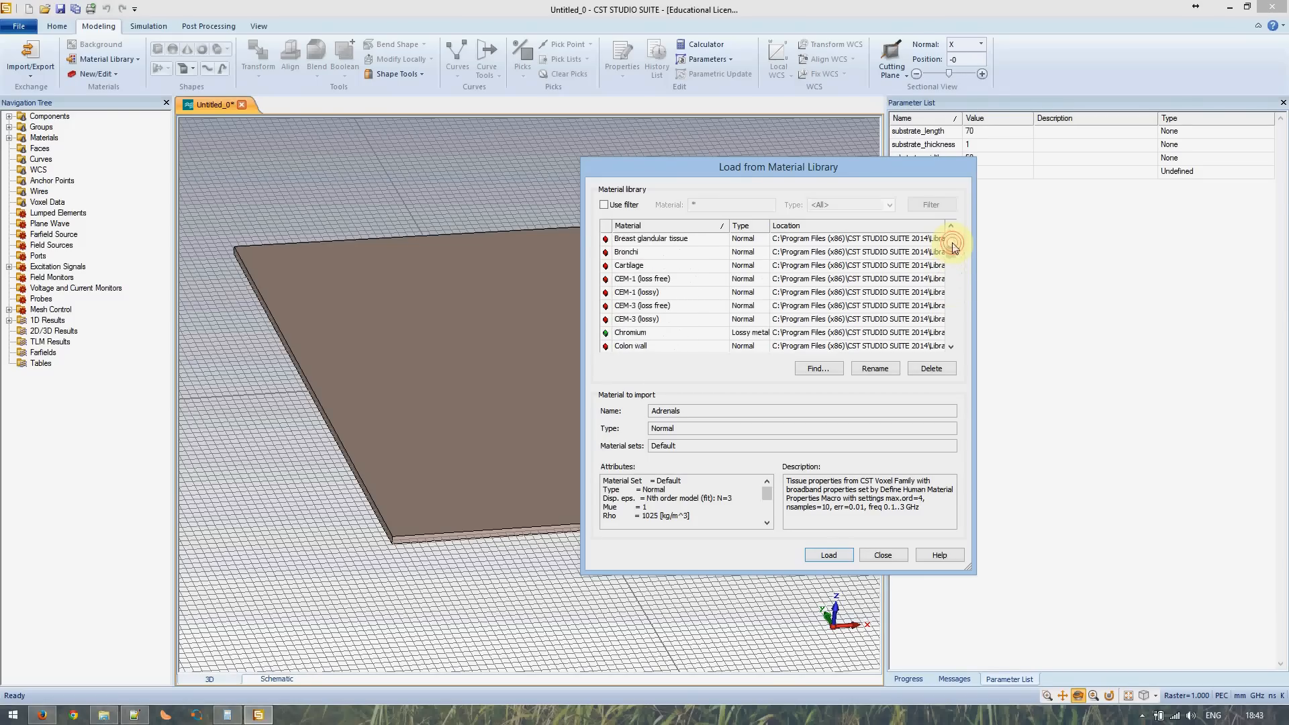
click(951, 276)
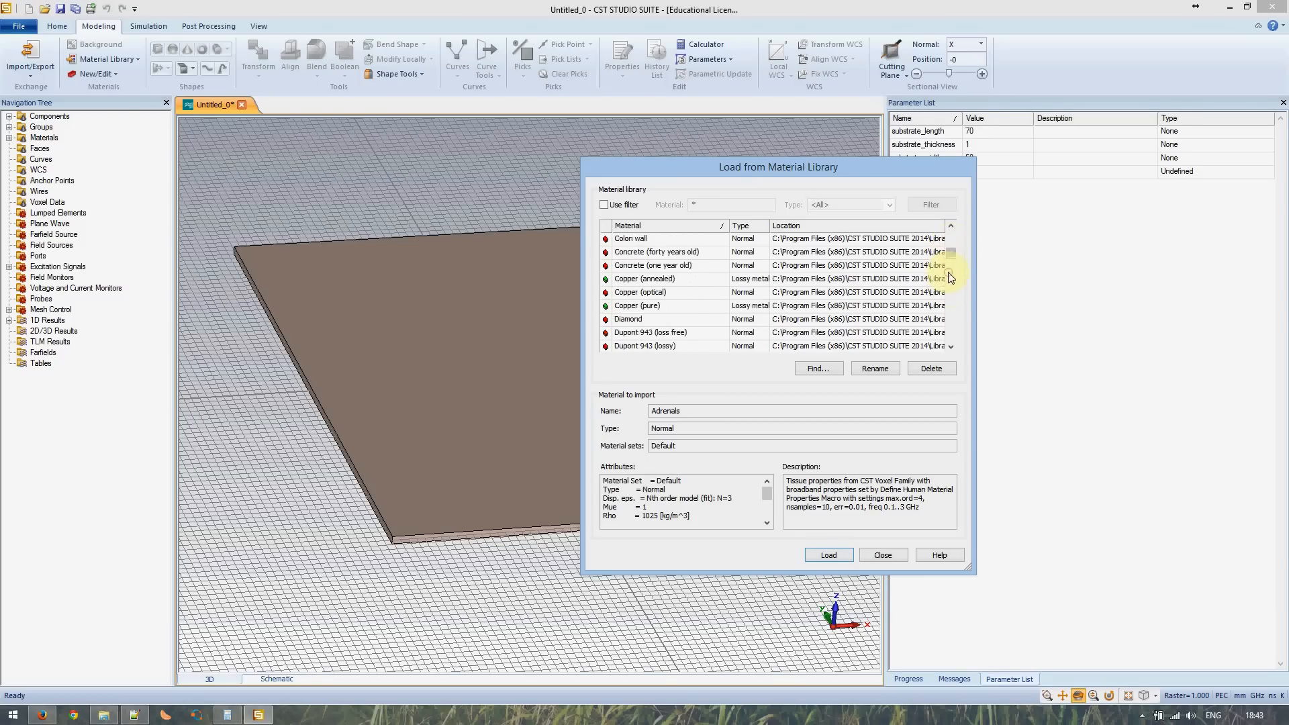
click(643, 307)
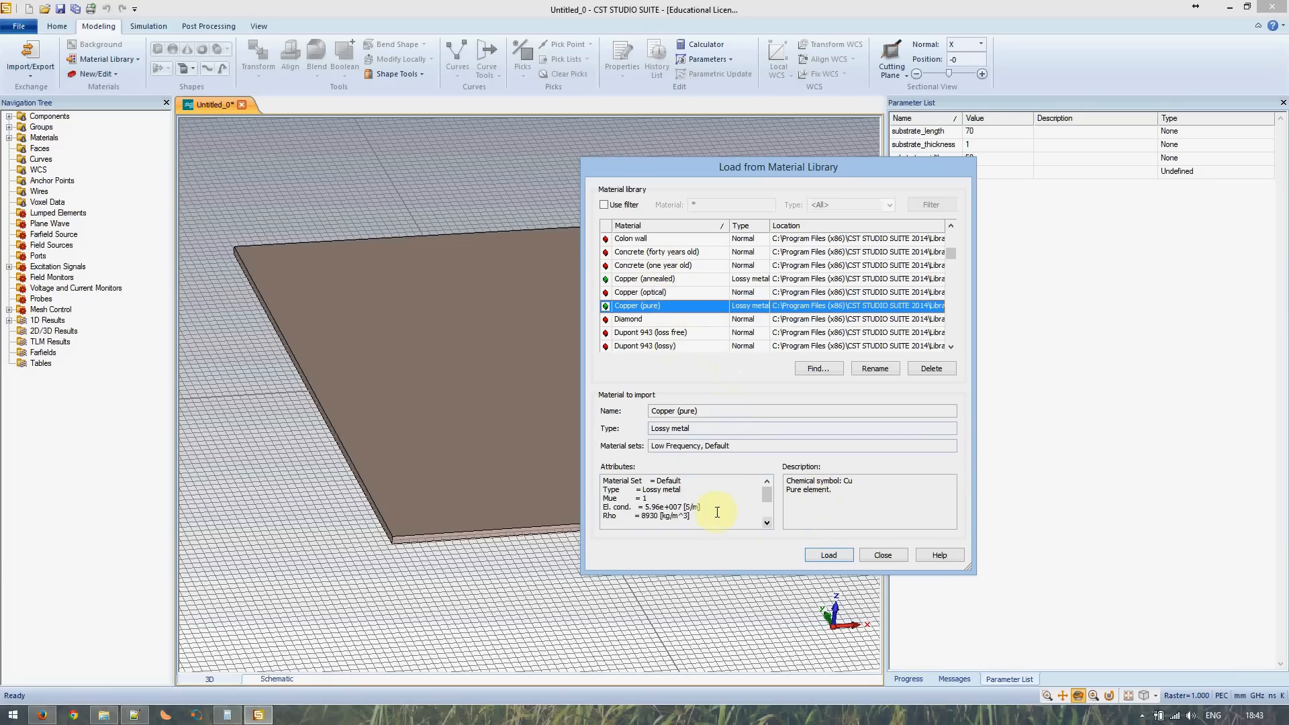
- Review the electrical conductivity and density of Copper (pure), and load it as top_metal's material
drag(647, 507, 702, 508)
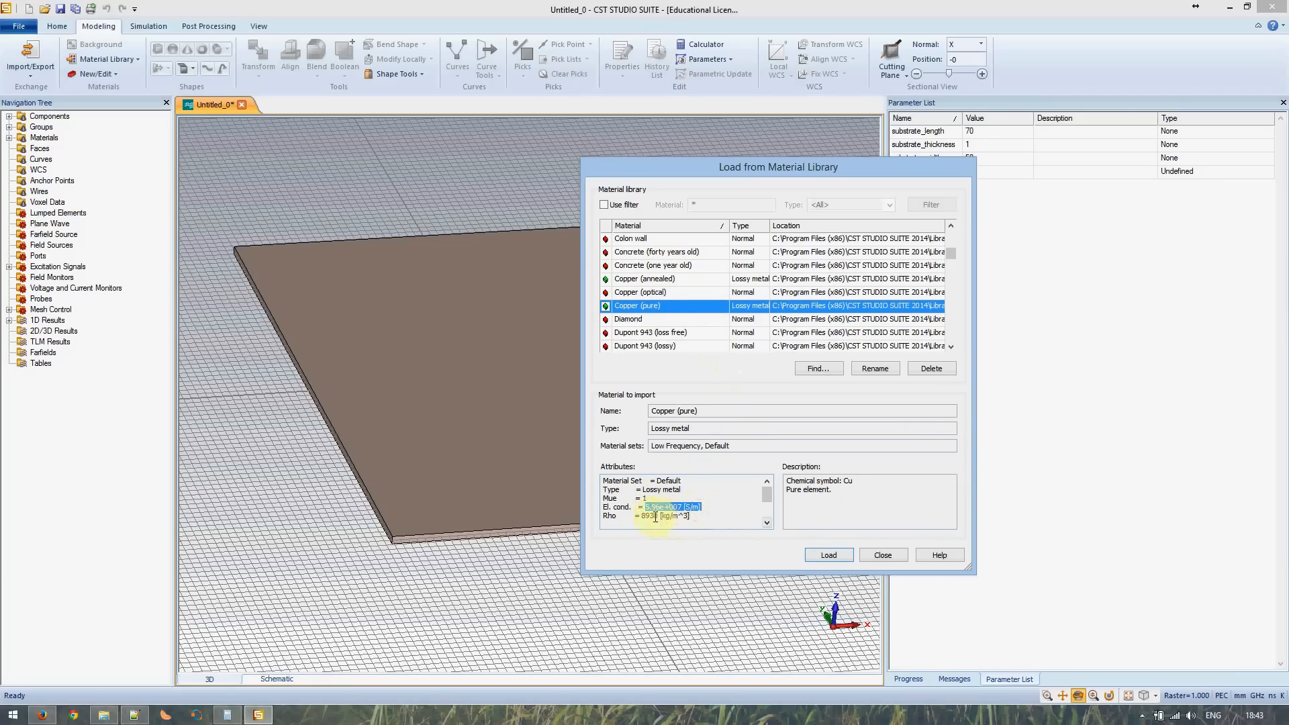
click(624, 507)
double_click(650, 518)
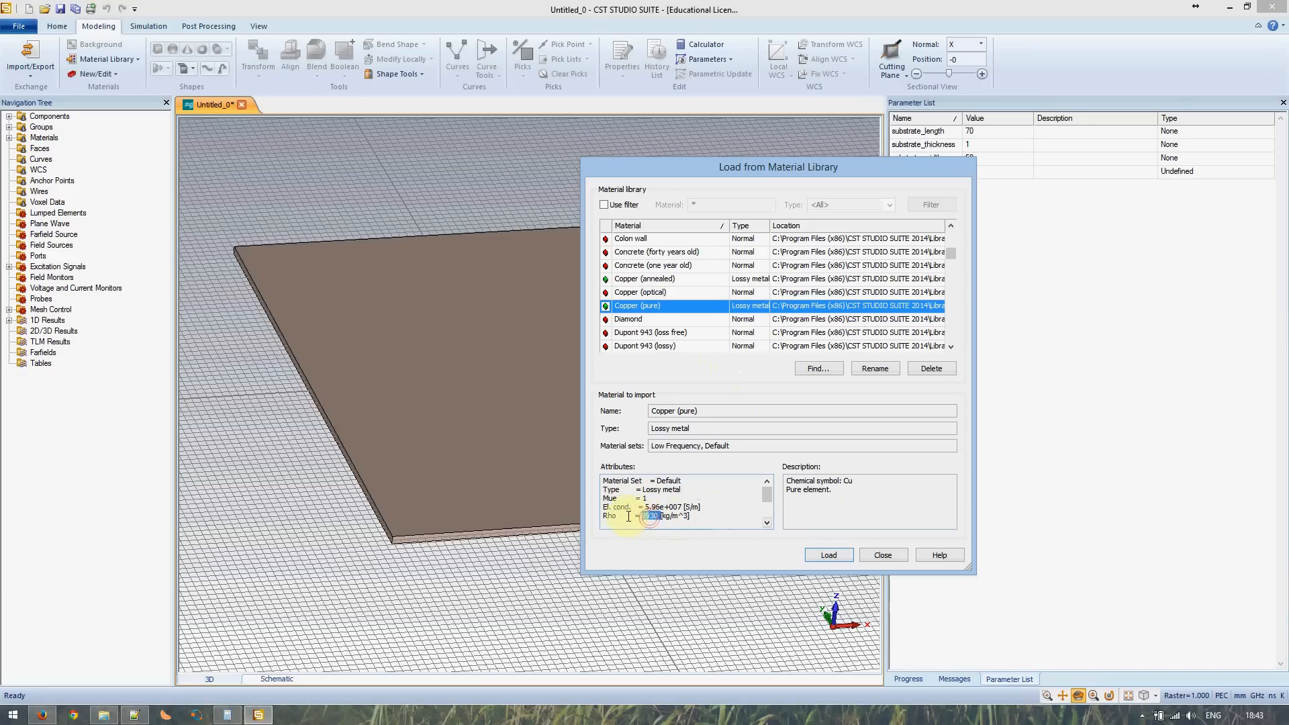
click(631, 498)
click(818, 557)
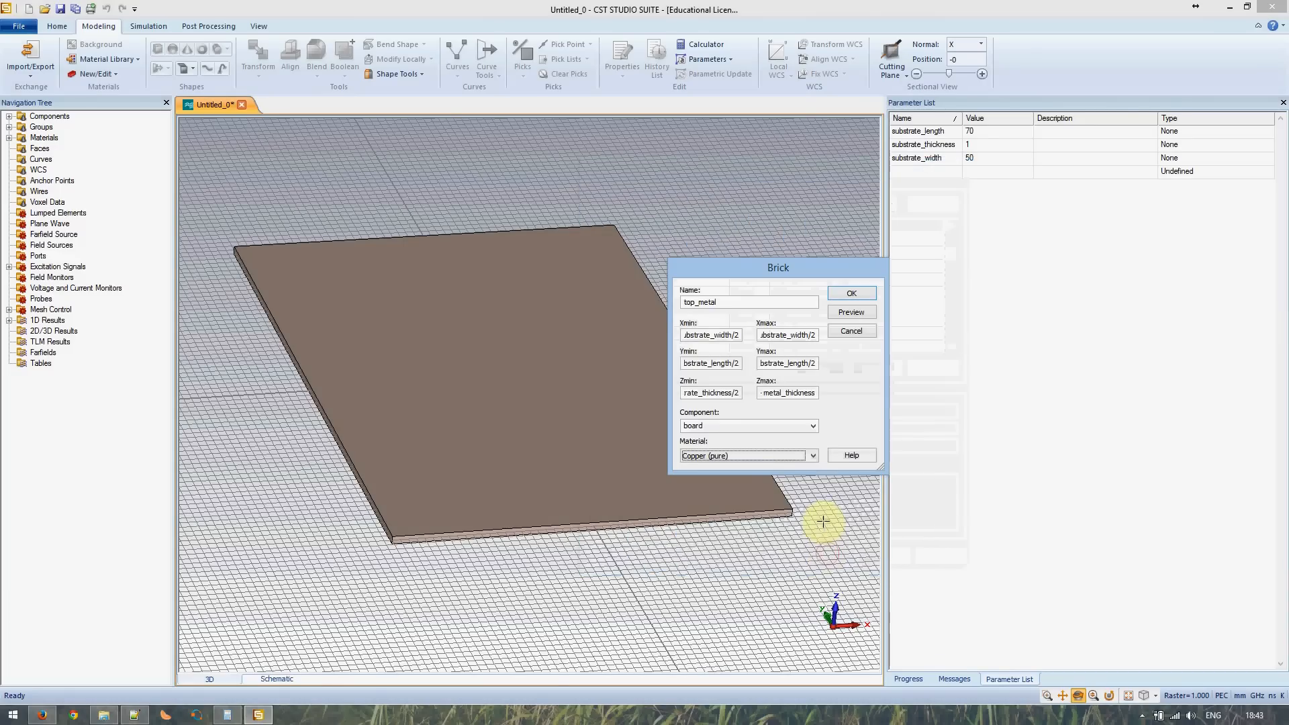
- Try to preview top_metal with the missing substrate_thickness parameter left without a value
click(866, 316)
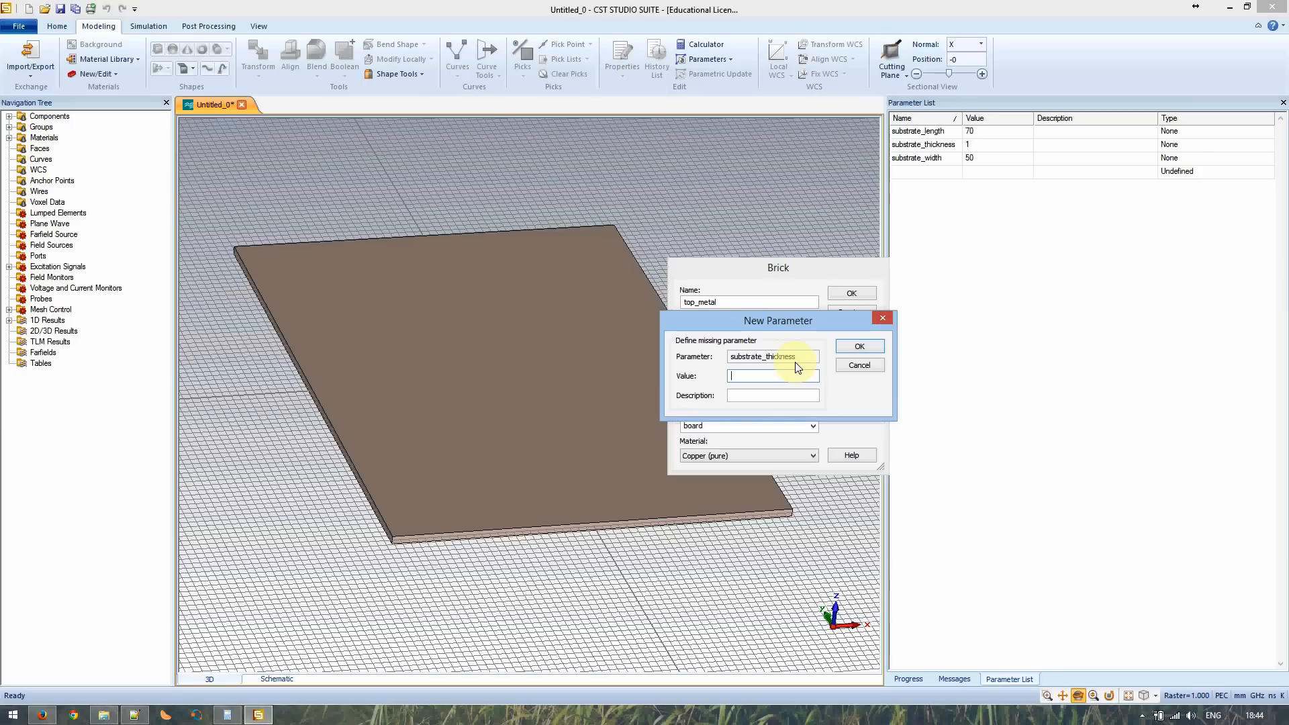
click(859, 347)
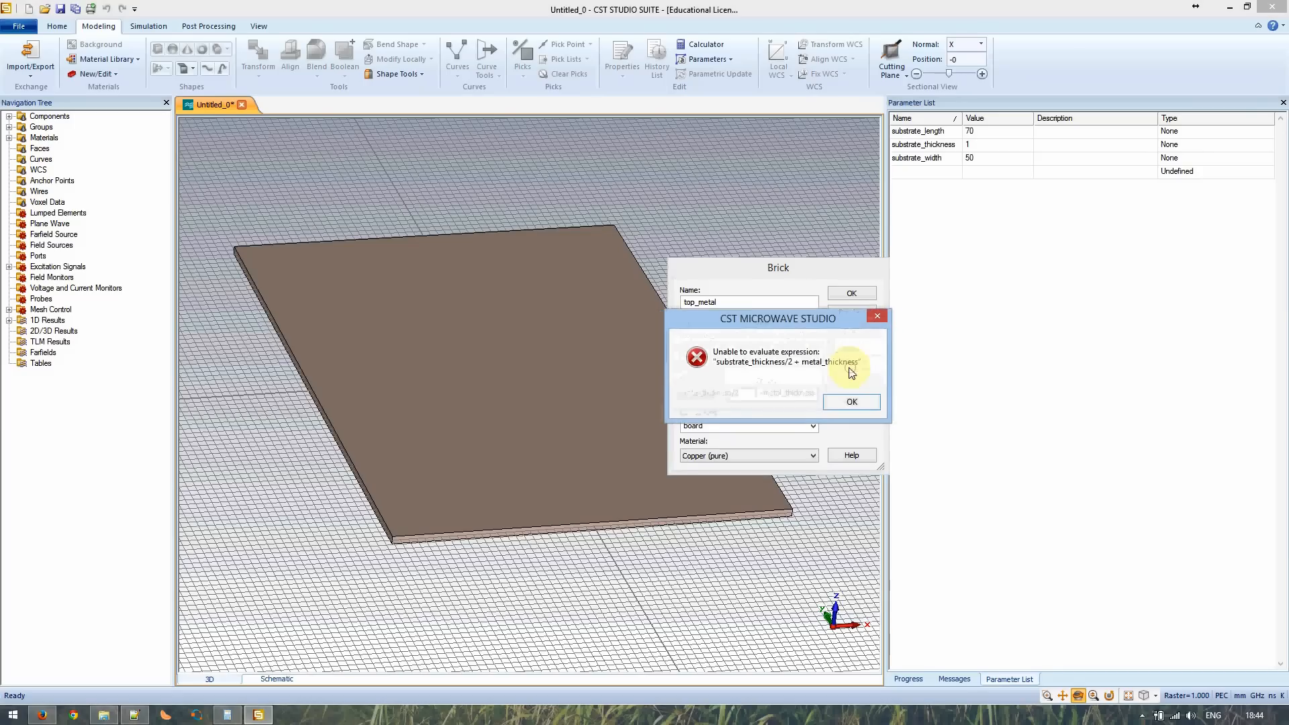
click(850, 400)
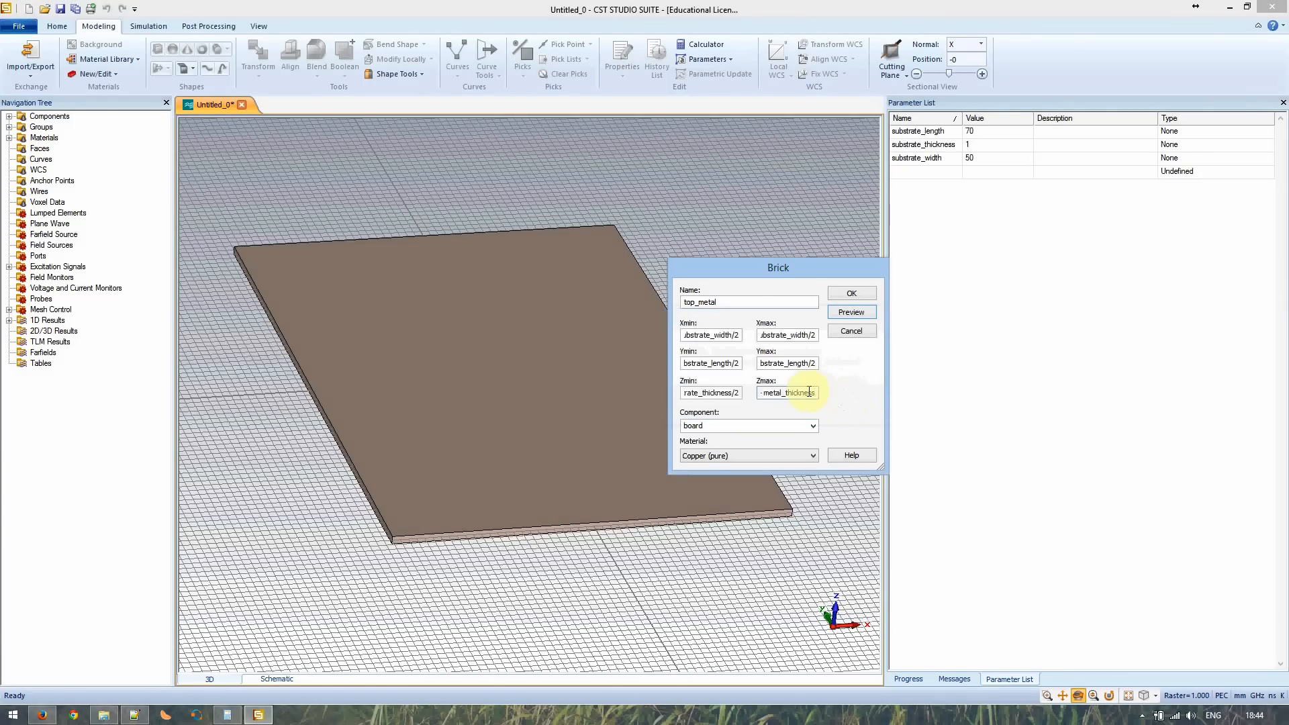
- Re-enter substrate_thickness in top_metal's Zmax expression and try the preview again without defining a new parameter
click(920, 144)
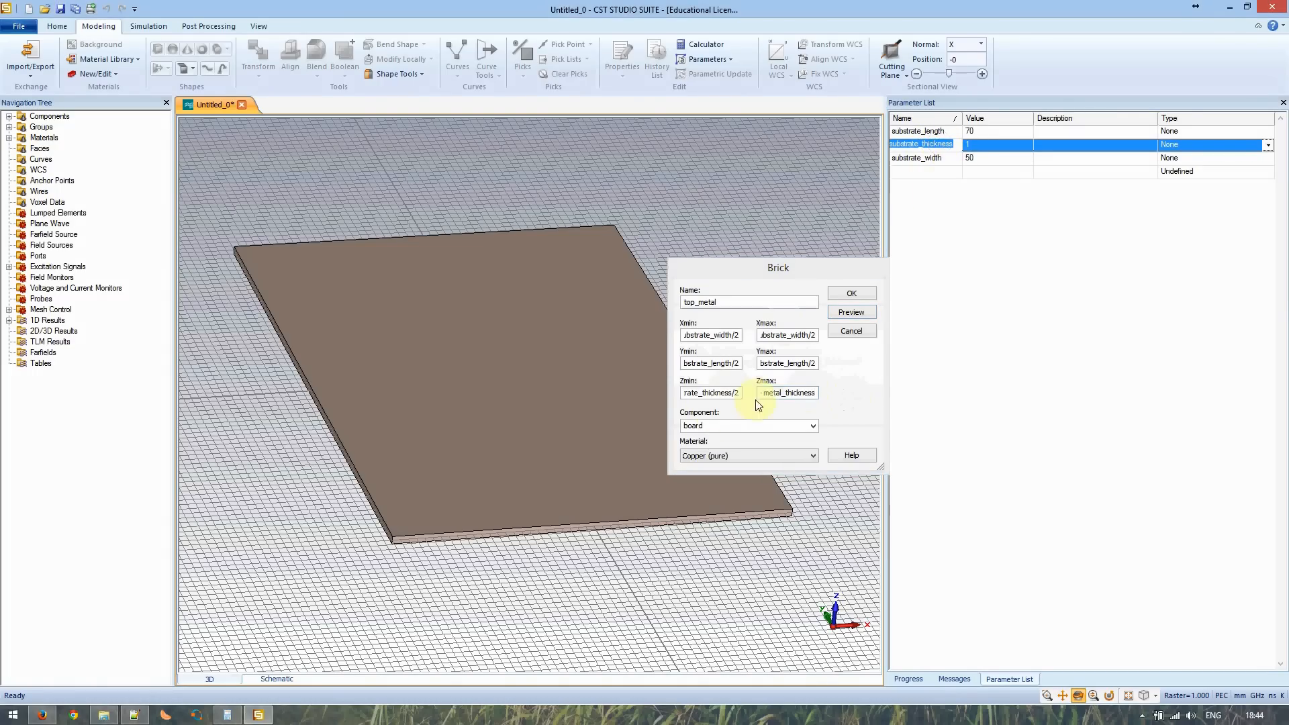
click(772, 398)
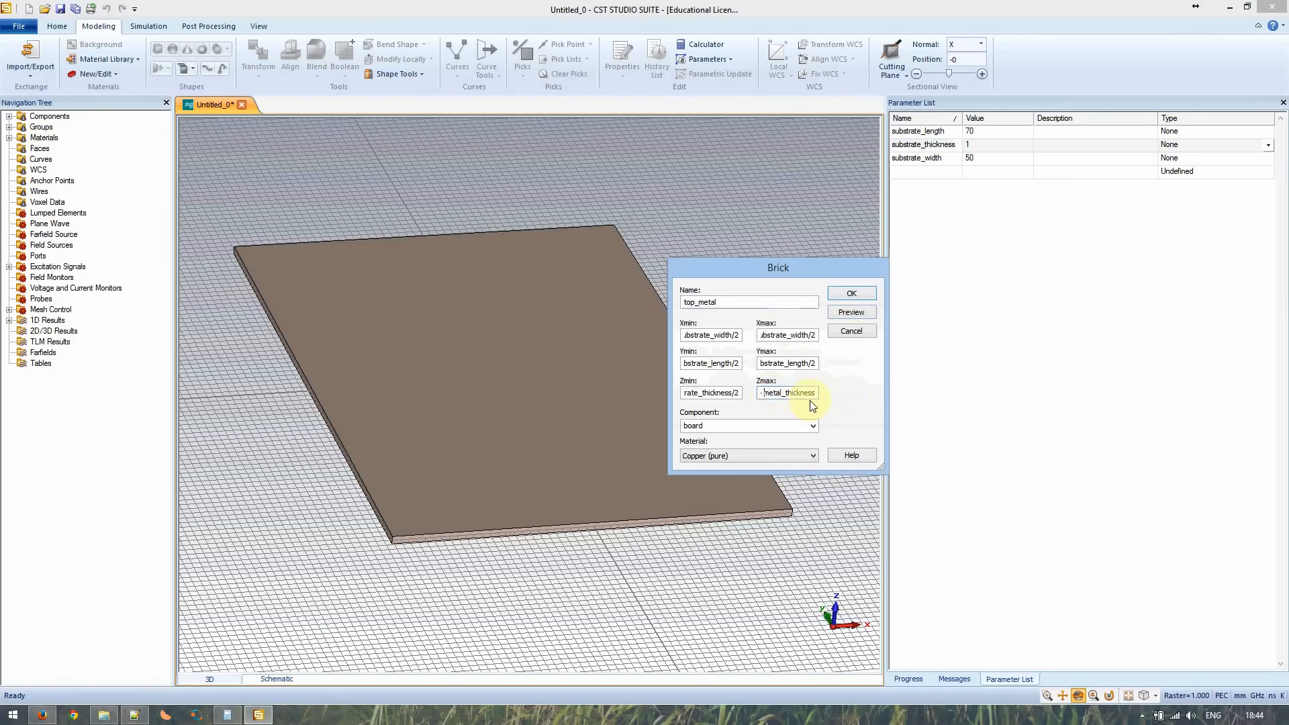
drag(812, 403, 625, 394)
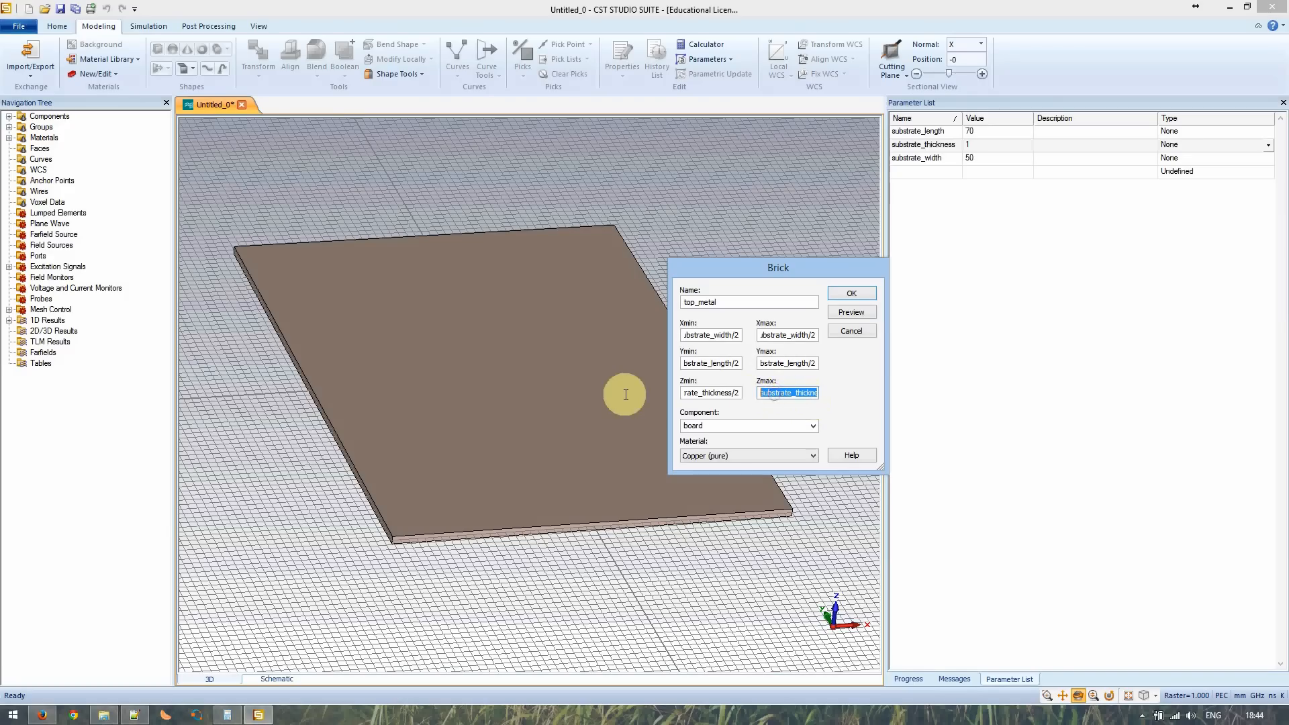
text(substrate_thickness)
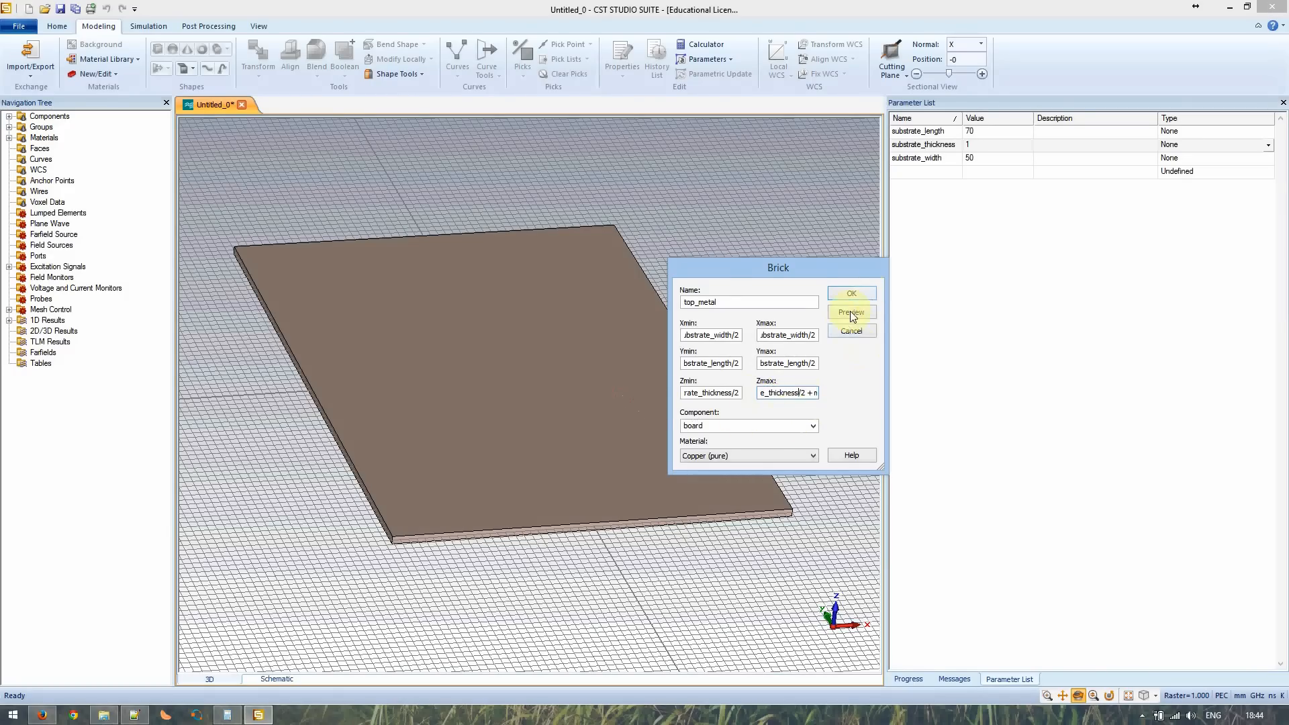
click(851, 312)
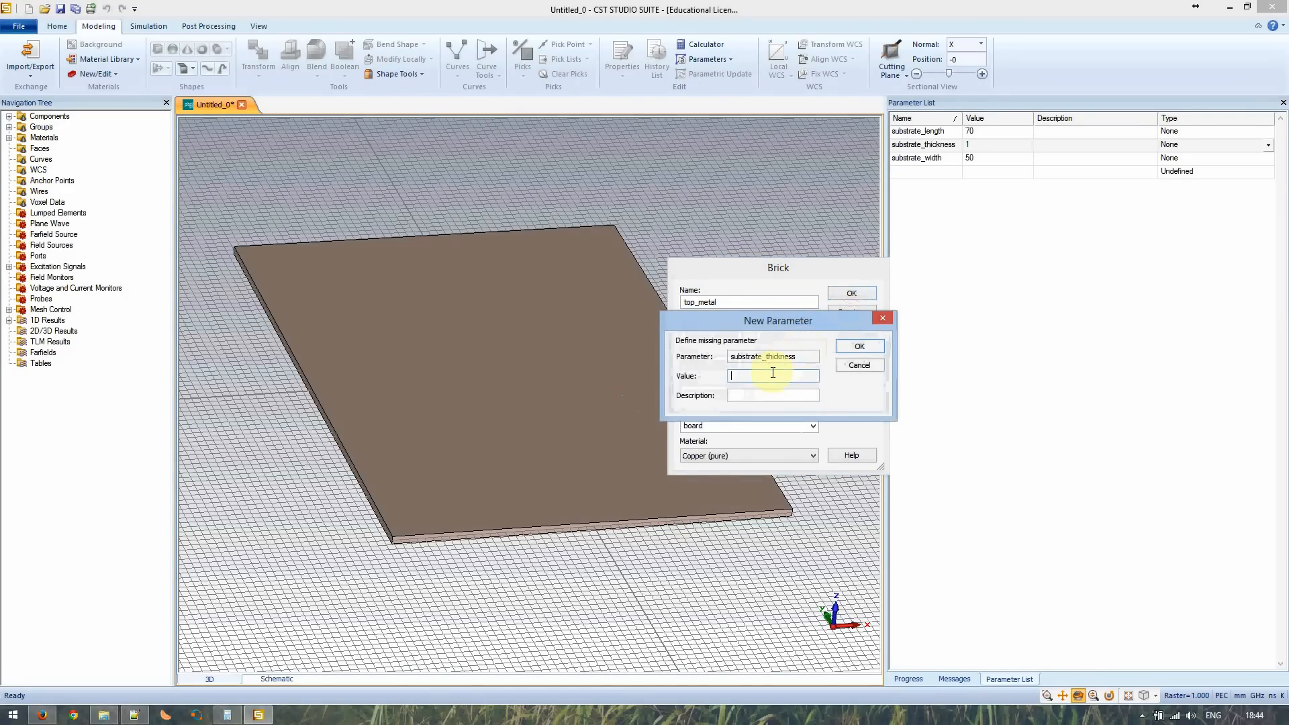
click(851, 365)
click(845, 402)
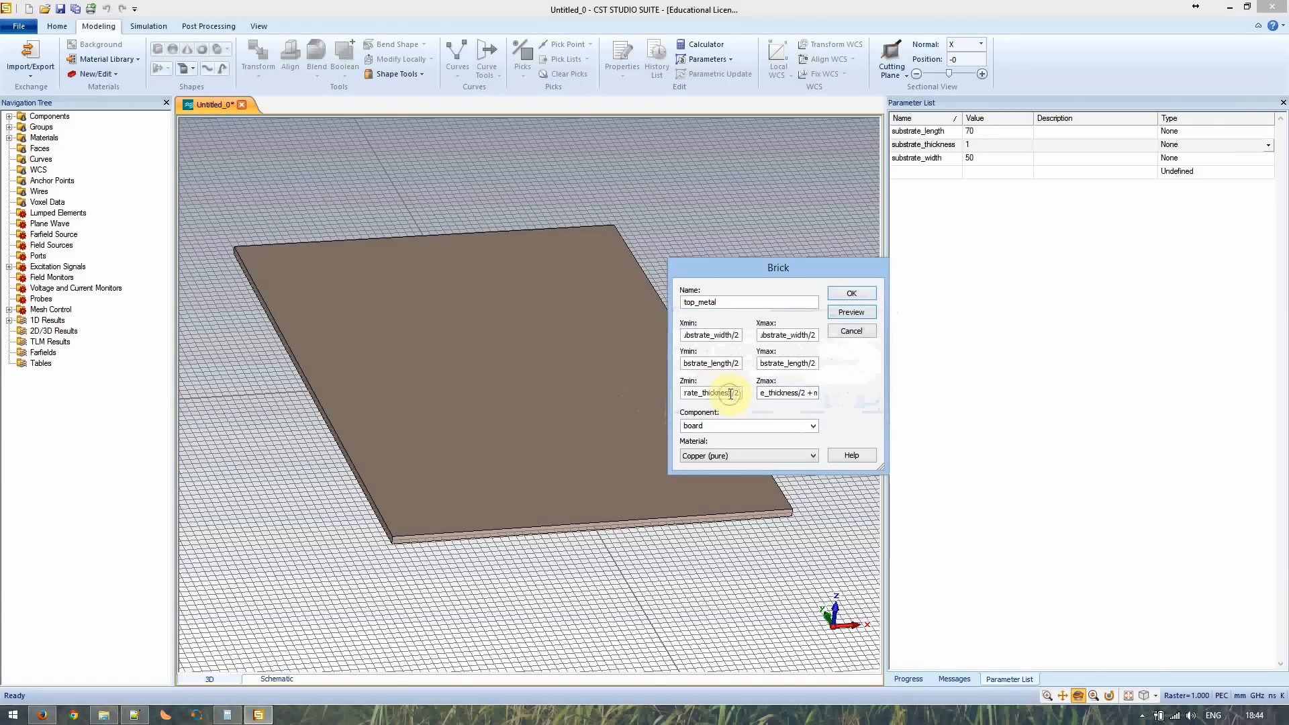
- Recheck top_metal's Zmin expression and preview the brick, defining substrate_thickness as 2 and metal_thickness as 0.1
mouse_move(732, 394)
mouse_down()
mouse_move(549, 394)
mouse_move(733, 393)
mouse_up()
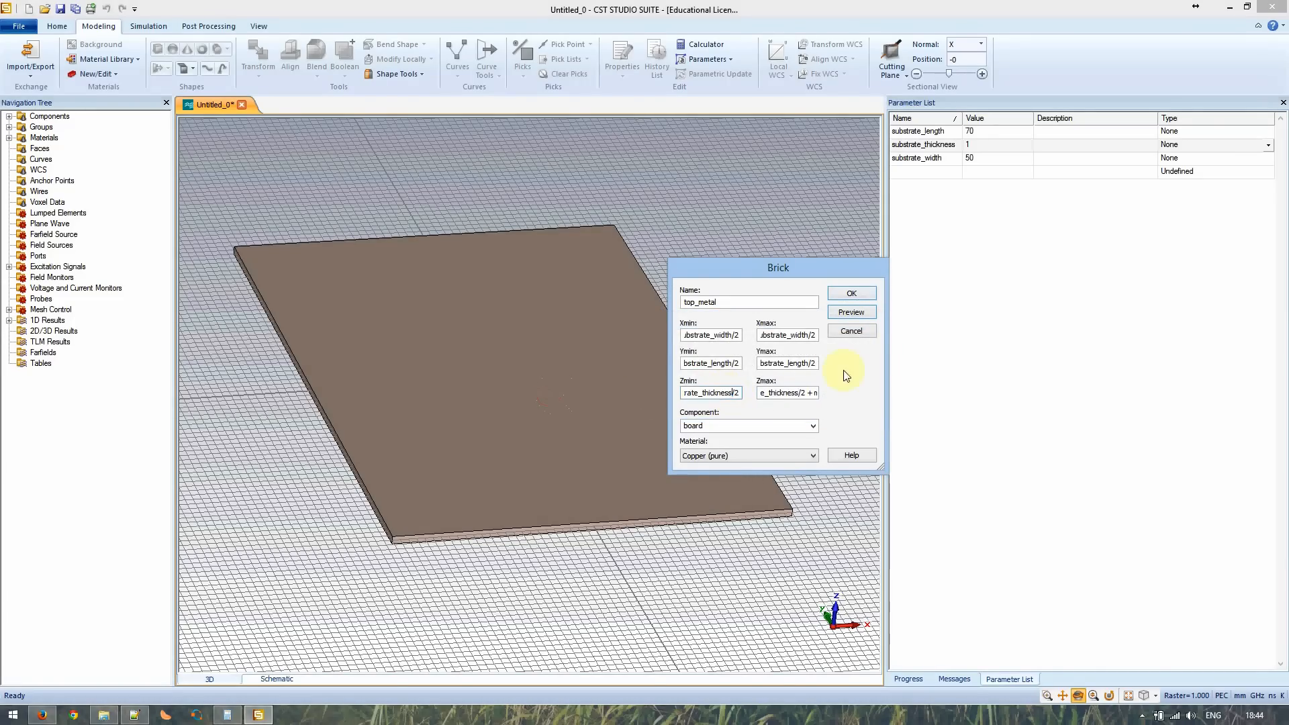
click(851, 293)
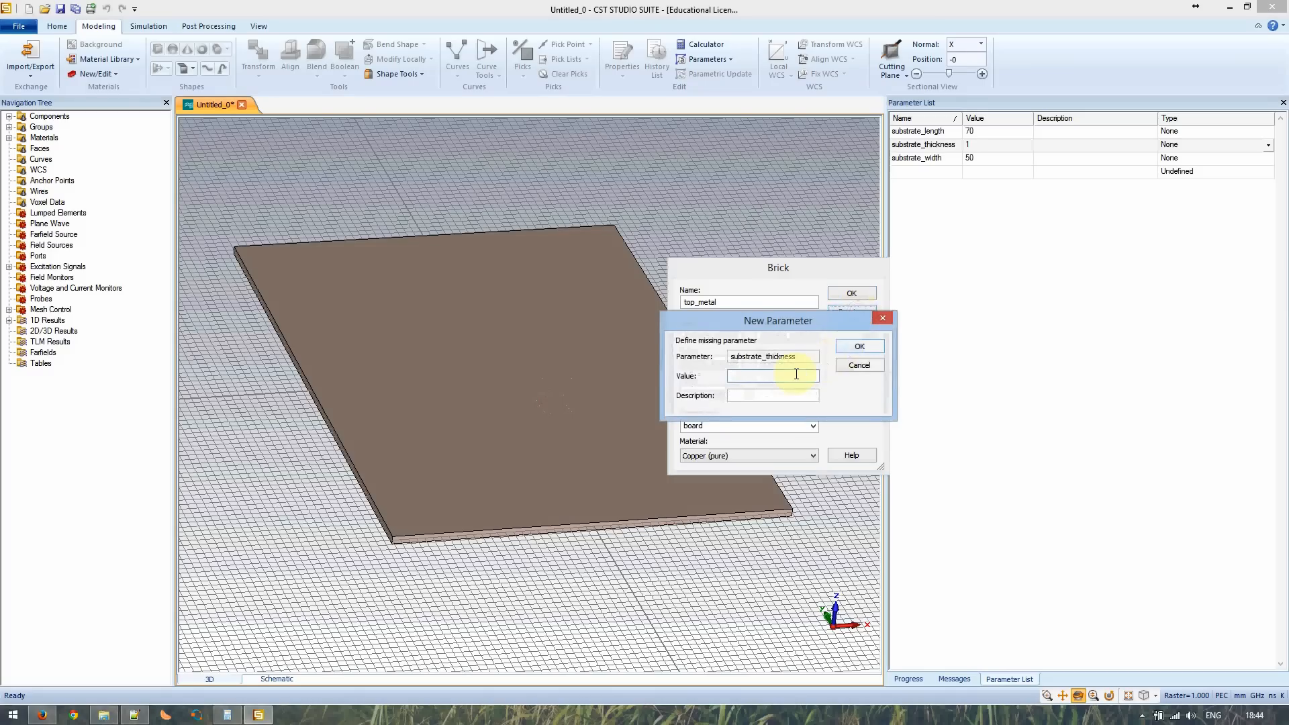
click(859, 346)
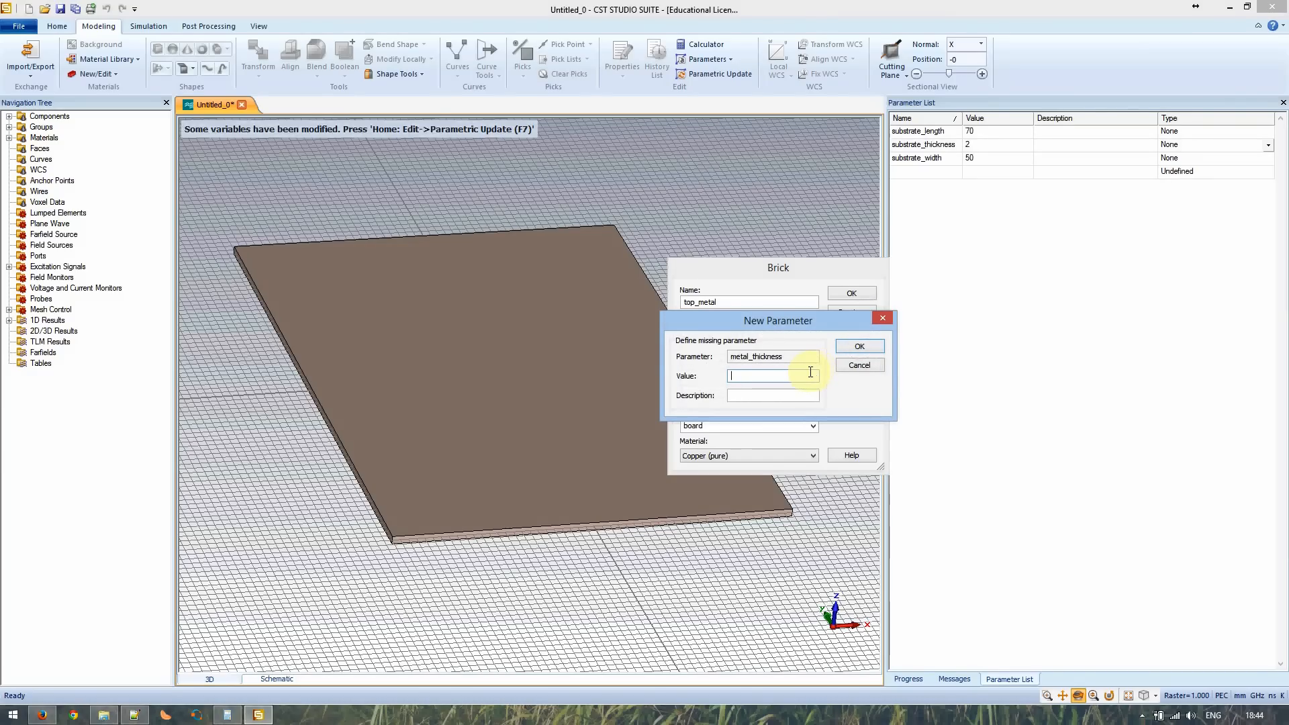
click(855, 347)
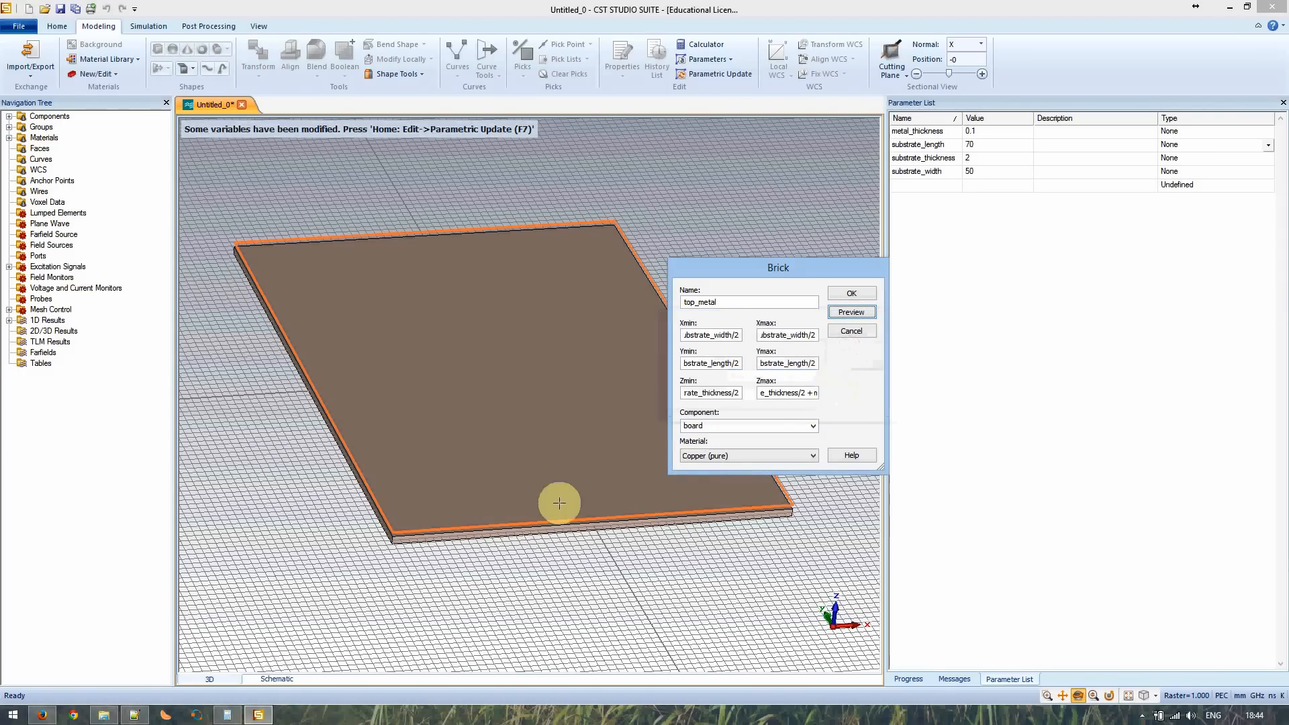
- Inspect the previewed metal layer up close at the board's edge, and create the top_metal brick
mouse_move(501, 527)
mouse_down()
mouse_move(567, 426)
mouse_move(489, 521)
mouse_move(501, 530)
mouse_up()
scroll(497, 530, up, 5)
scroll(497, 531, up, 5)
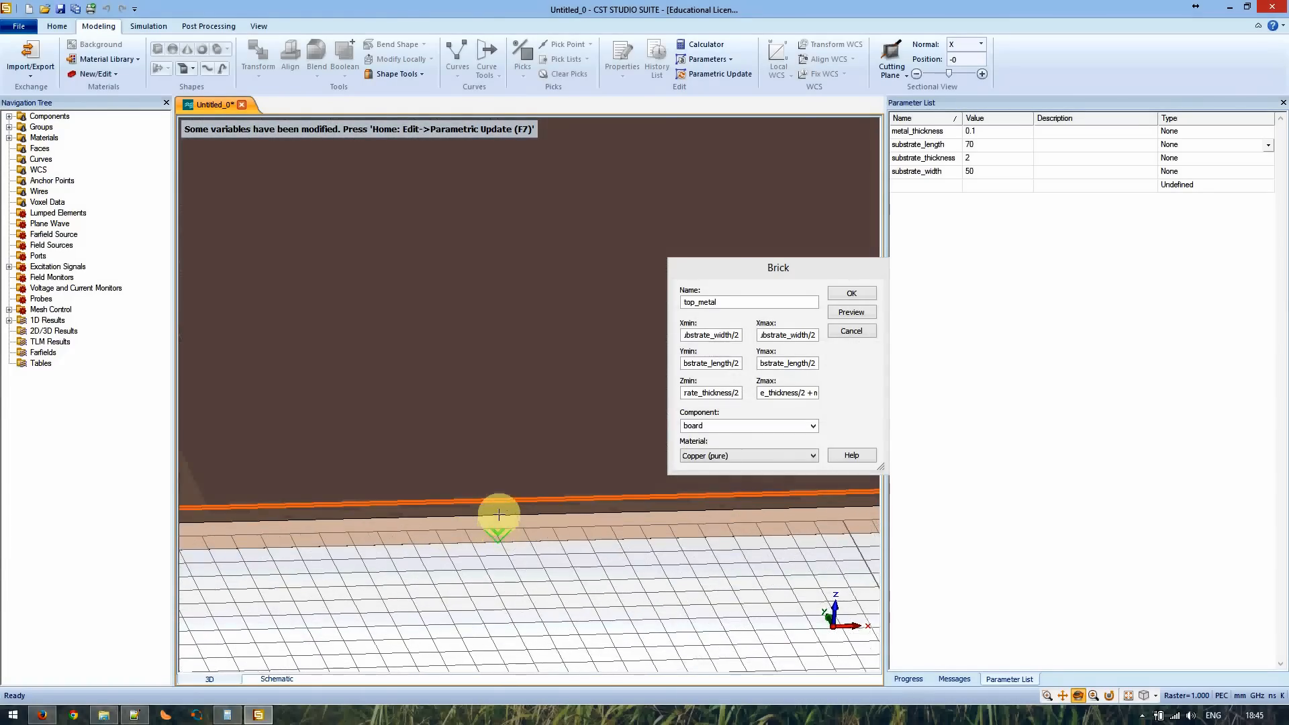
drag(497, 514, 538, 457)
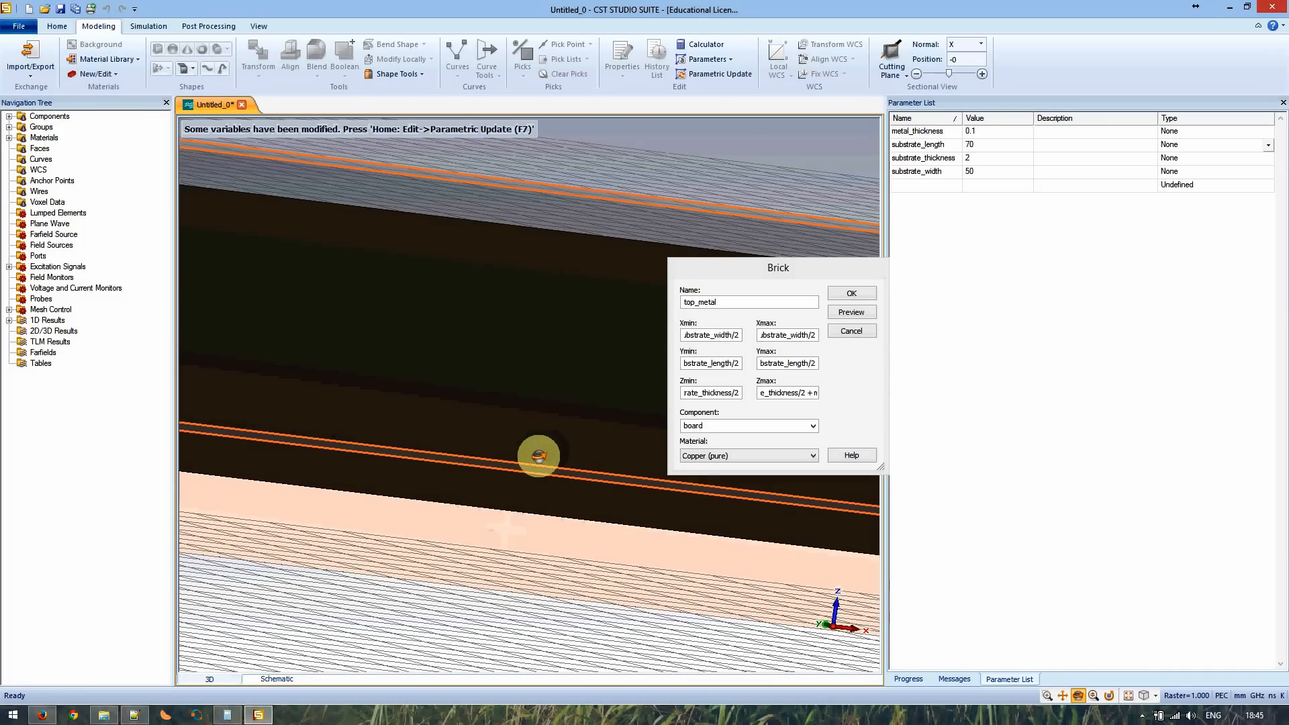
drag(538, 456, 535, 454)
click(847, 332)
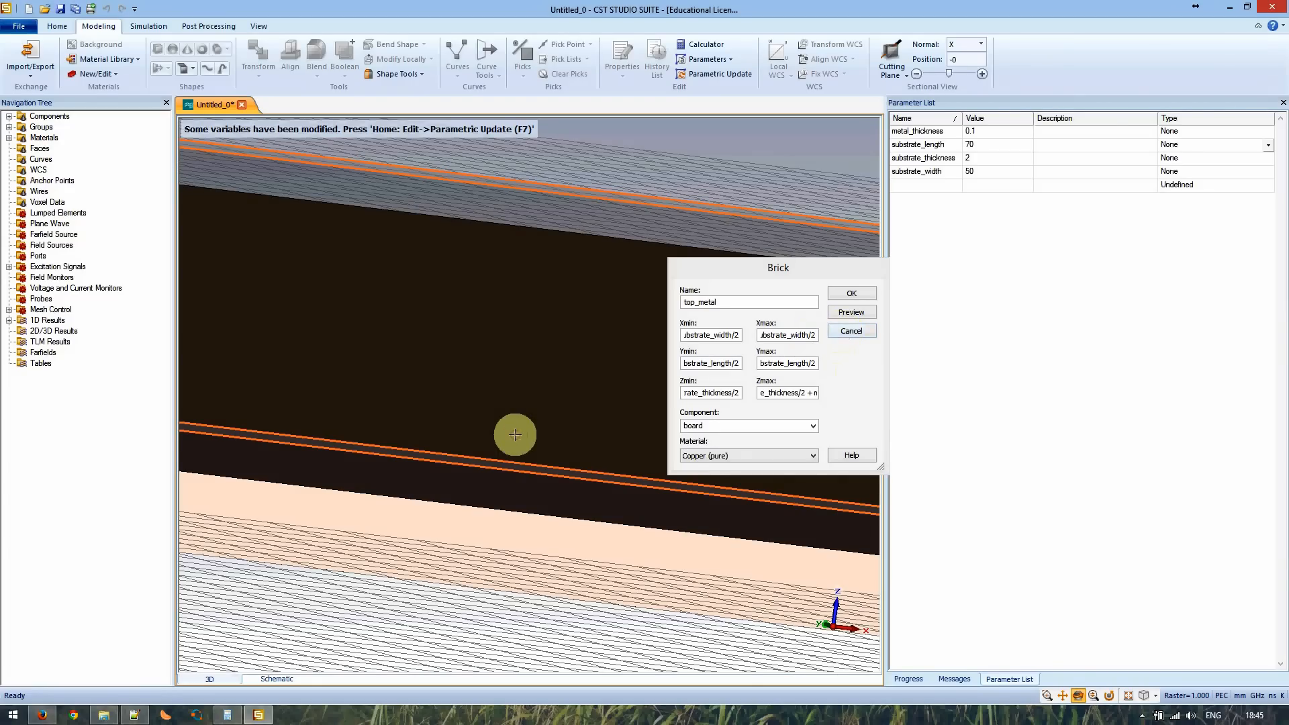
scroll(515, 435, down, 5)
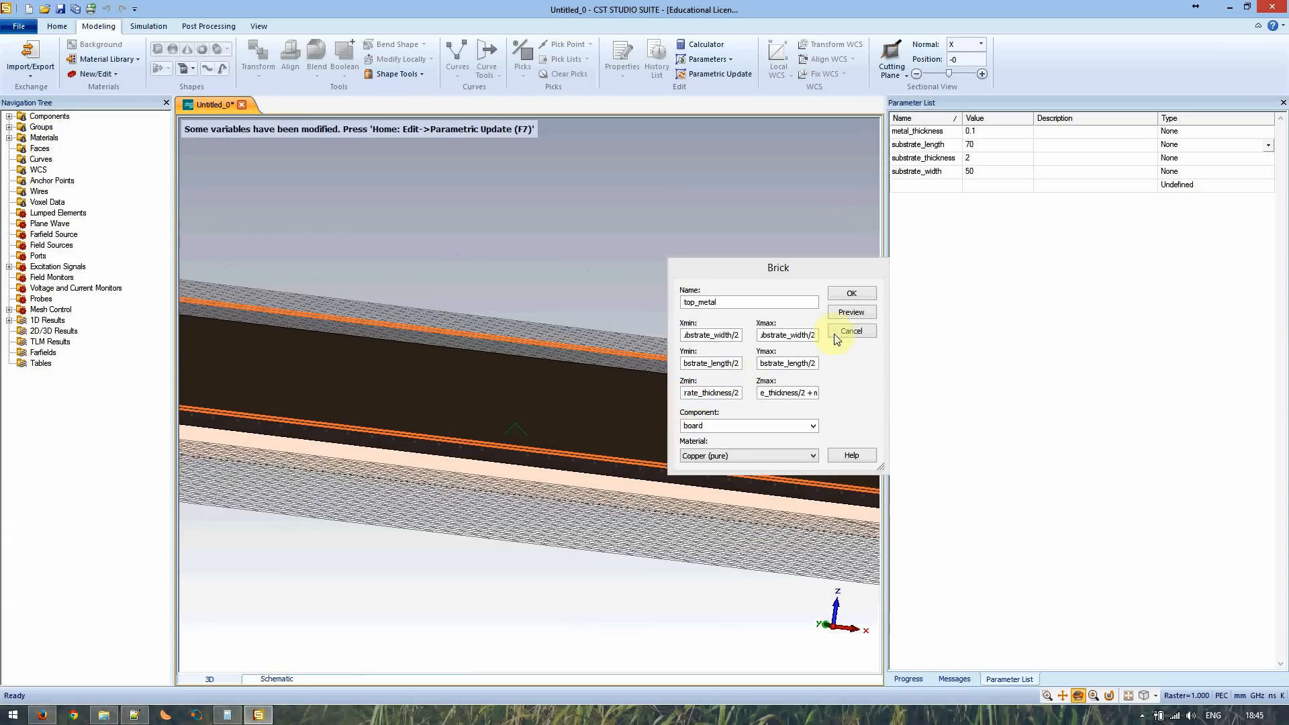
click(849, 295)
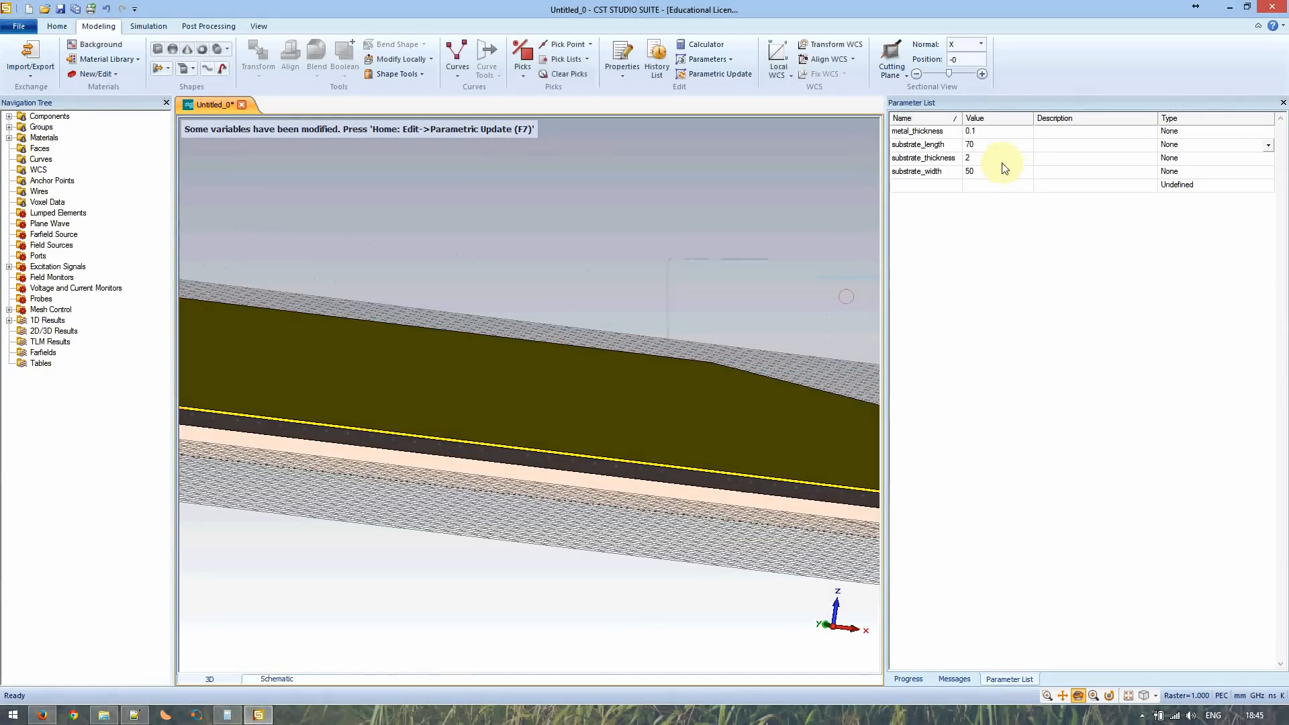
- Set the substrate_thickness parameter to 1 and run a parametric update of the model
click(987, 159)
click(988, 161)
text(1)
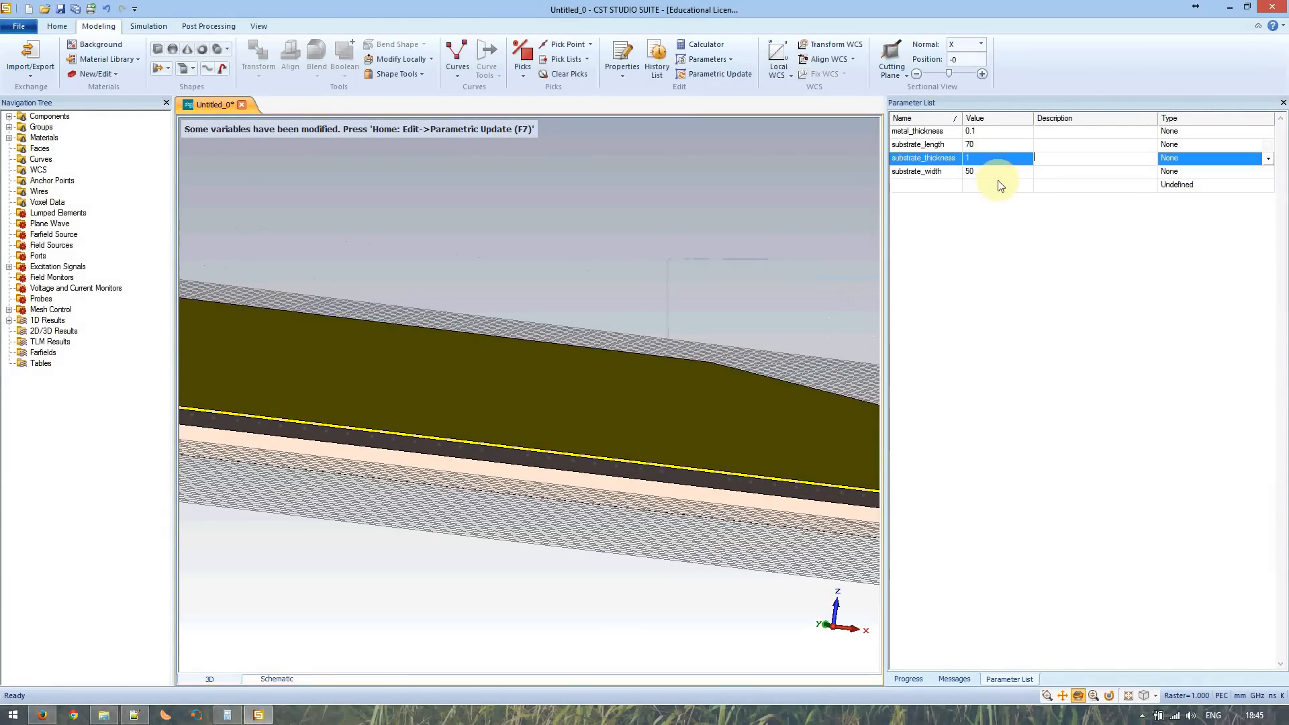
click(1024, 182)
click(1063, 168)
click(615, 241)
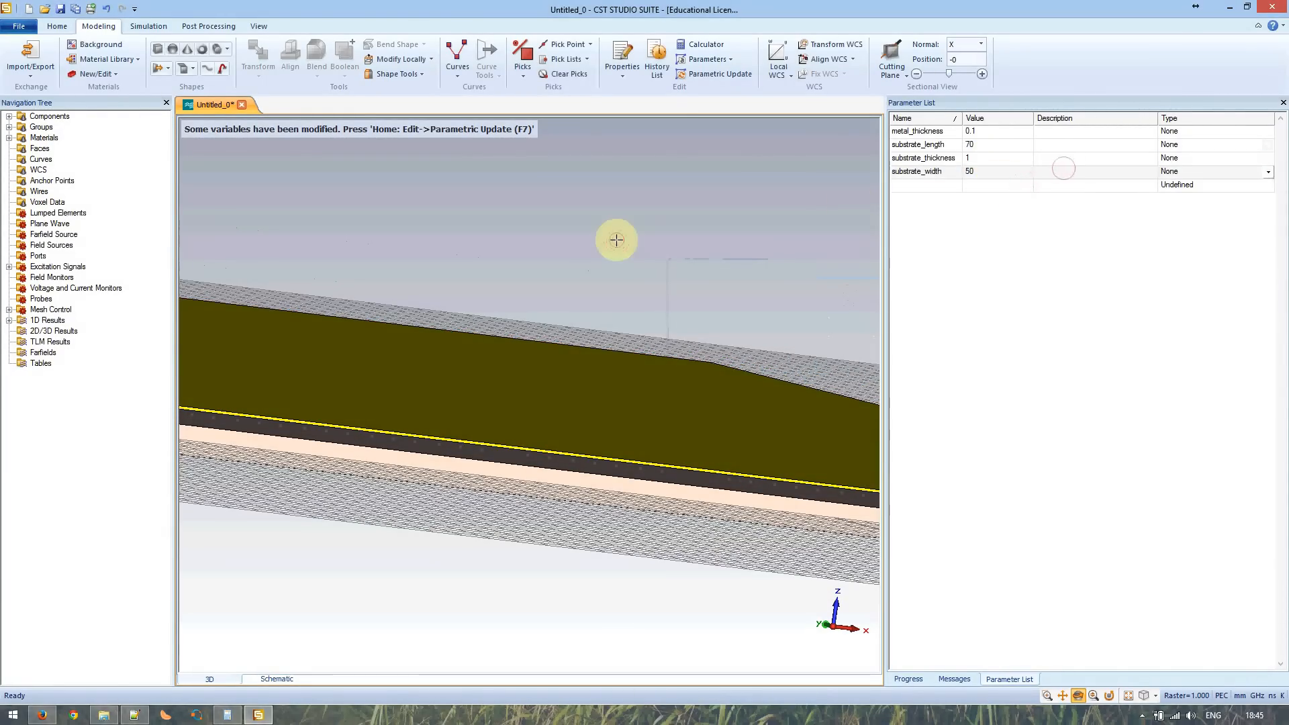
key(F7)
- Set the substrate_thickness parameter to 2, run a parametric update, and inspect the board's edge and corner
click(976, 159)
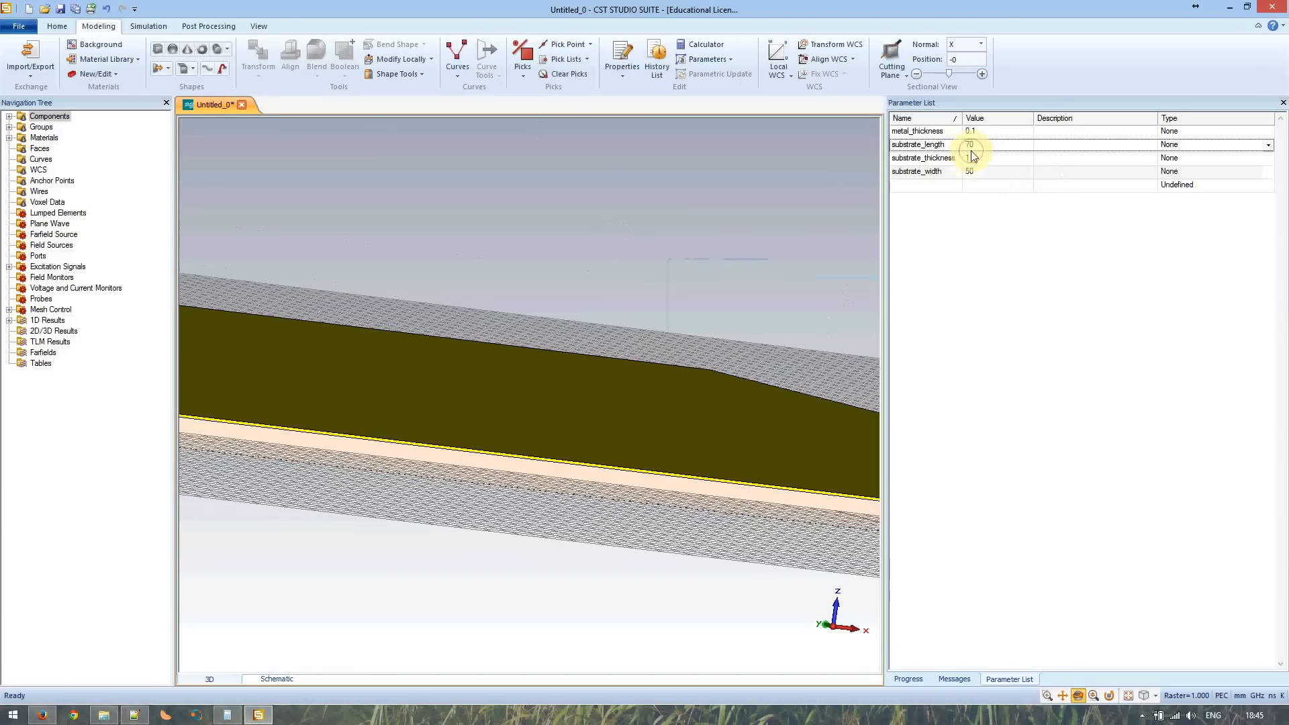
click(977, 160)
text(2)
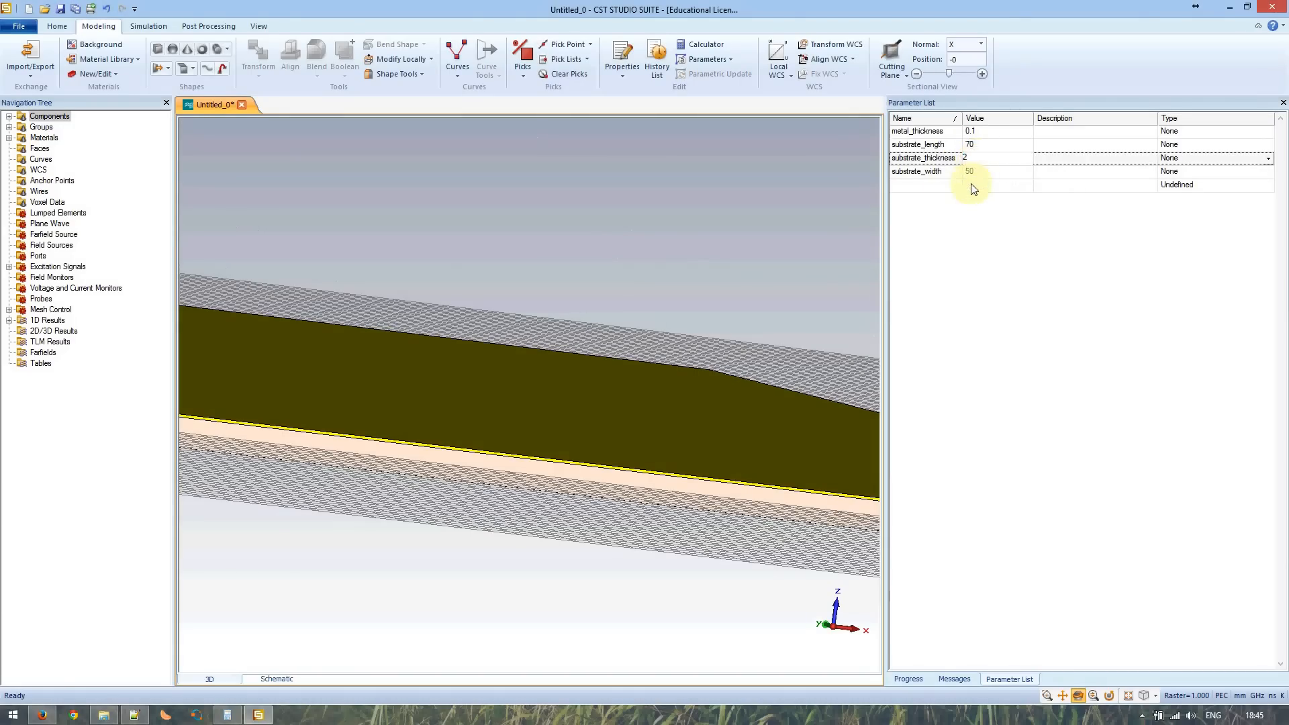
click(975, 173)
click(735, 265)
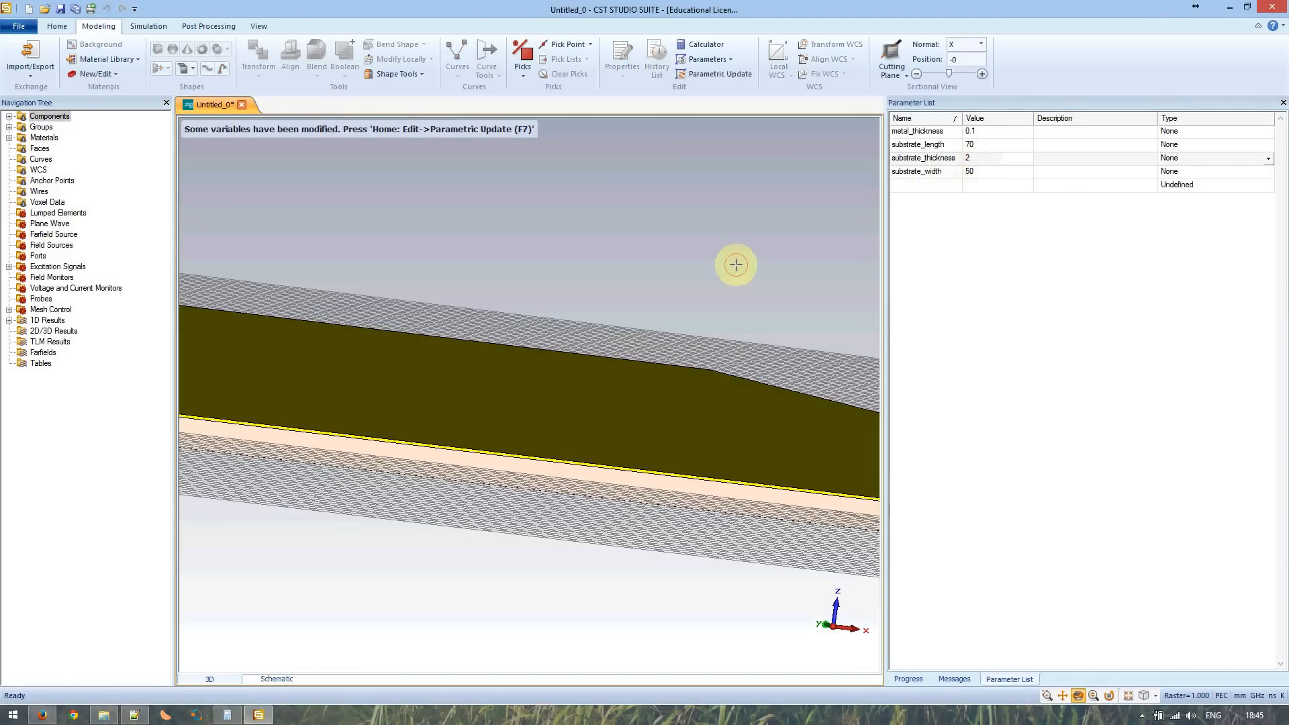
key(F7)
scroll(417, 467, down, 6)
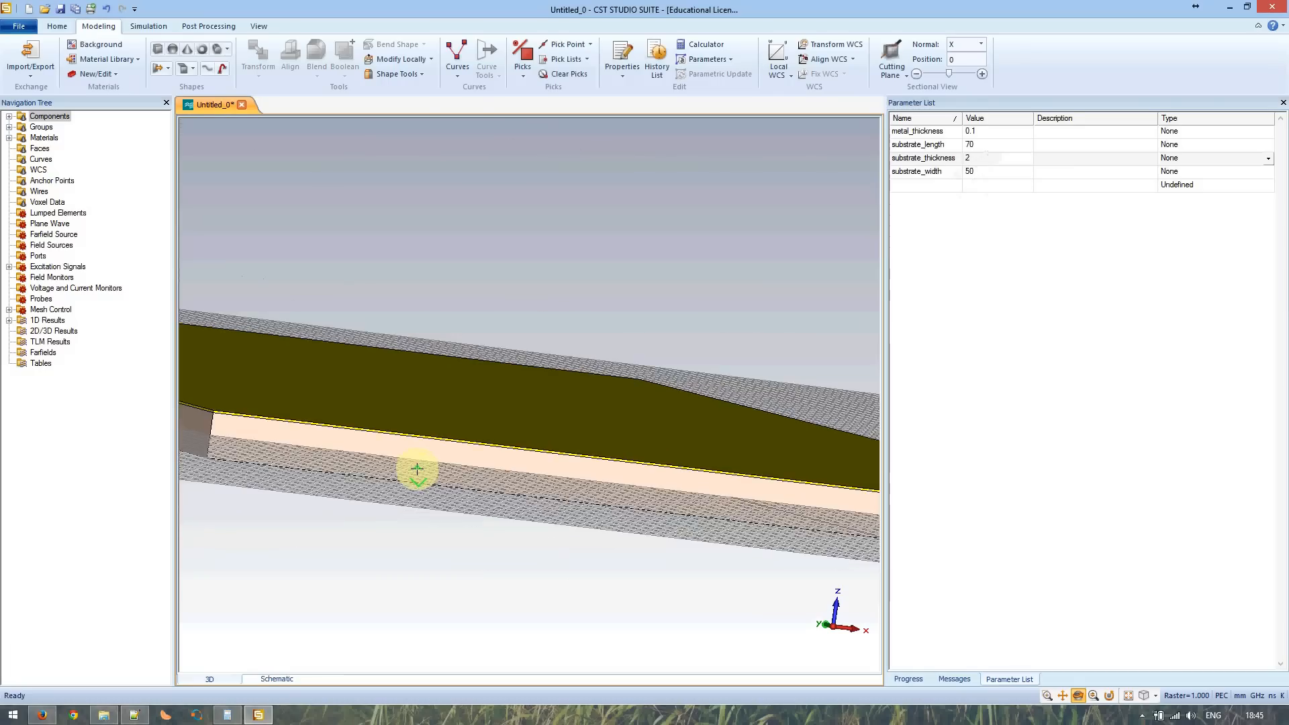
scroll(417, 467, up, 4)
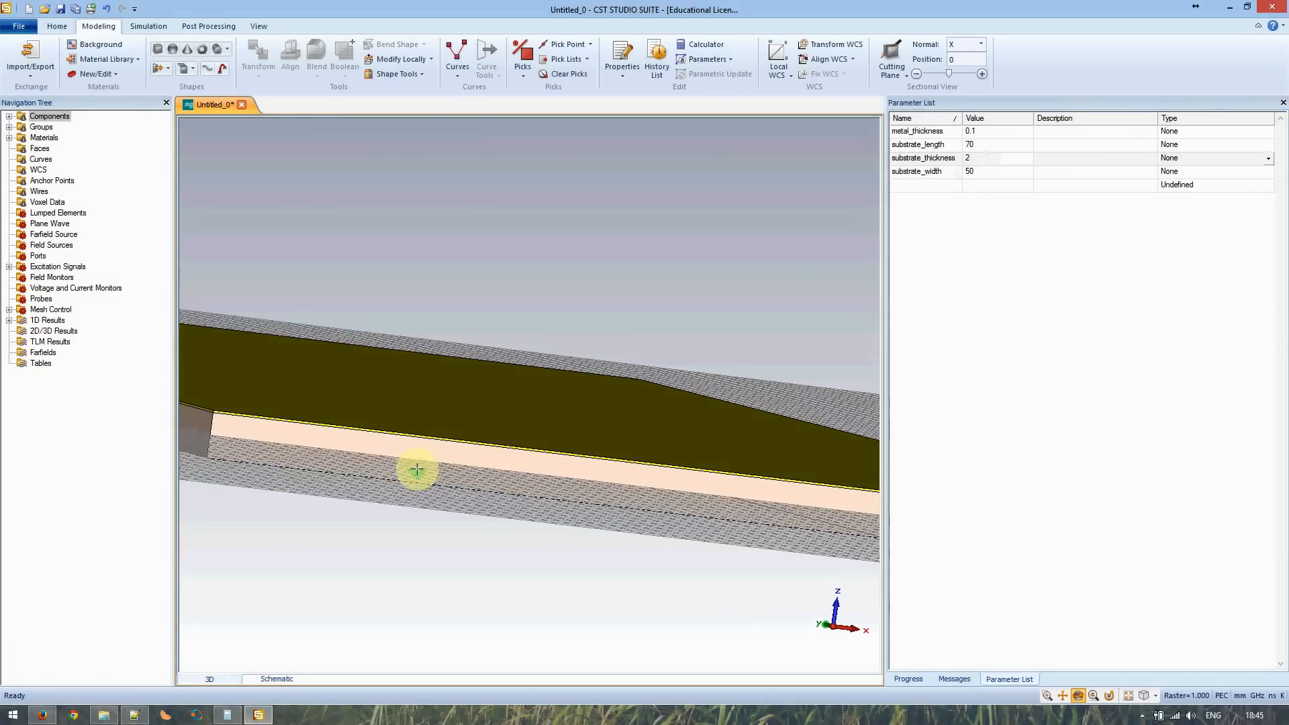
scroll(416, 468, up, 3)
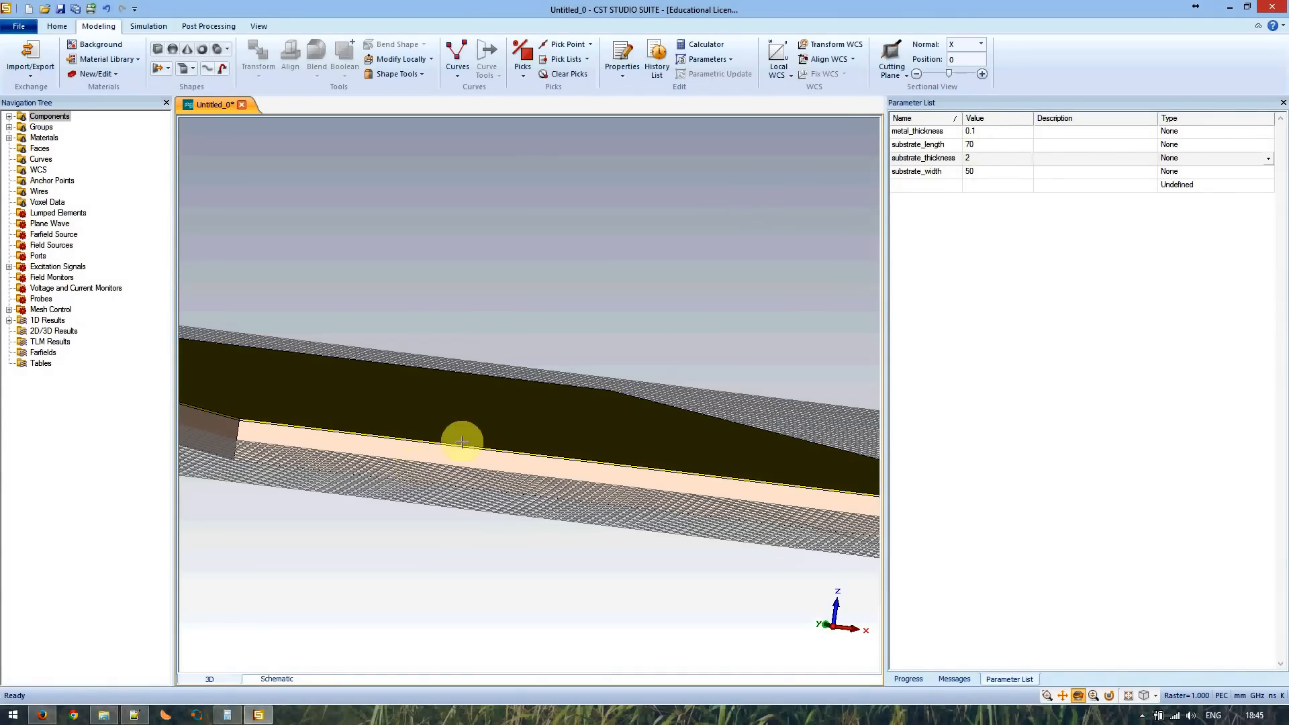
scroll(384, 462, down, 5)
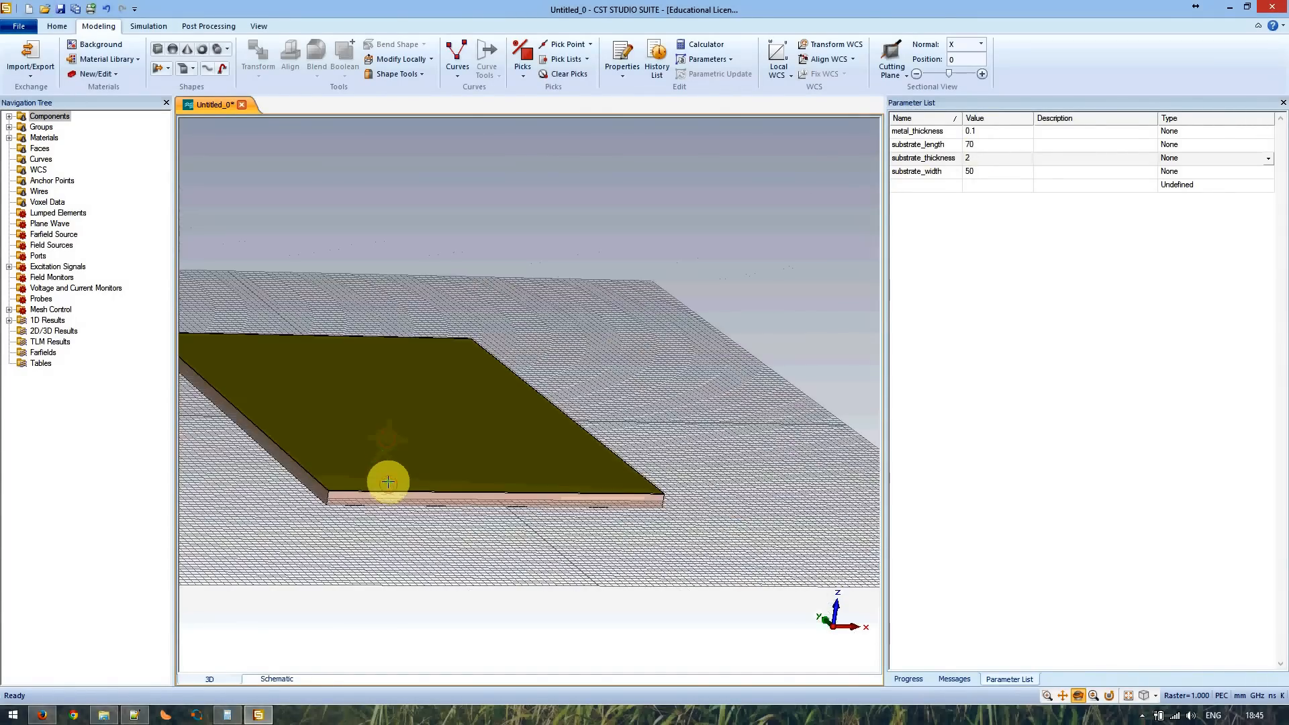
scroll(368, 454, down, 2)
scroll(558, 437, up, 6)
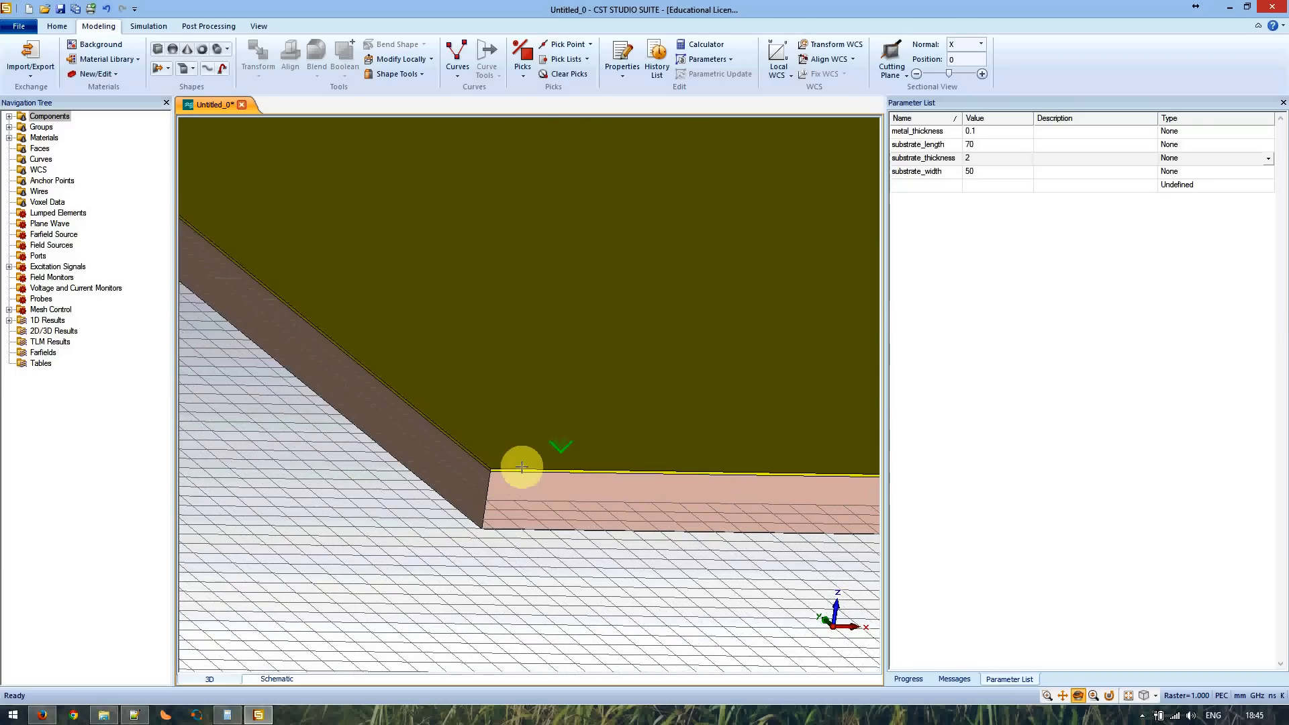
- Set the substrate_thickness parameter to 0.5, run a parametric update, and check the layers at the board's corner
click(973, 158)
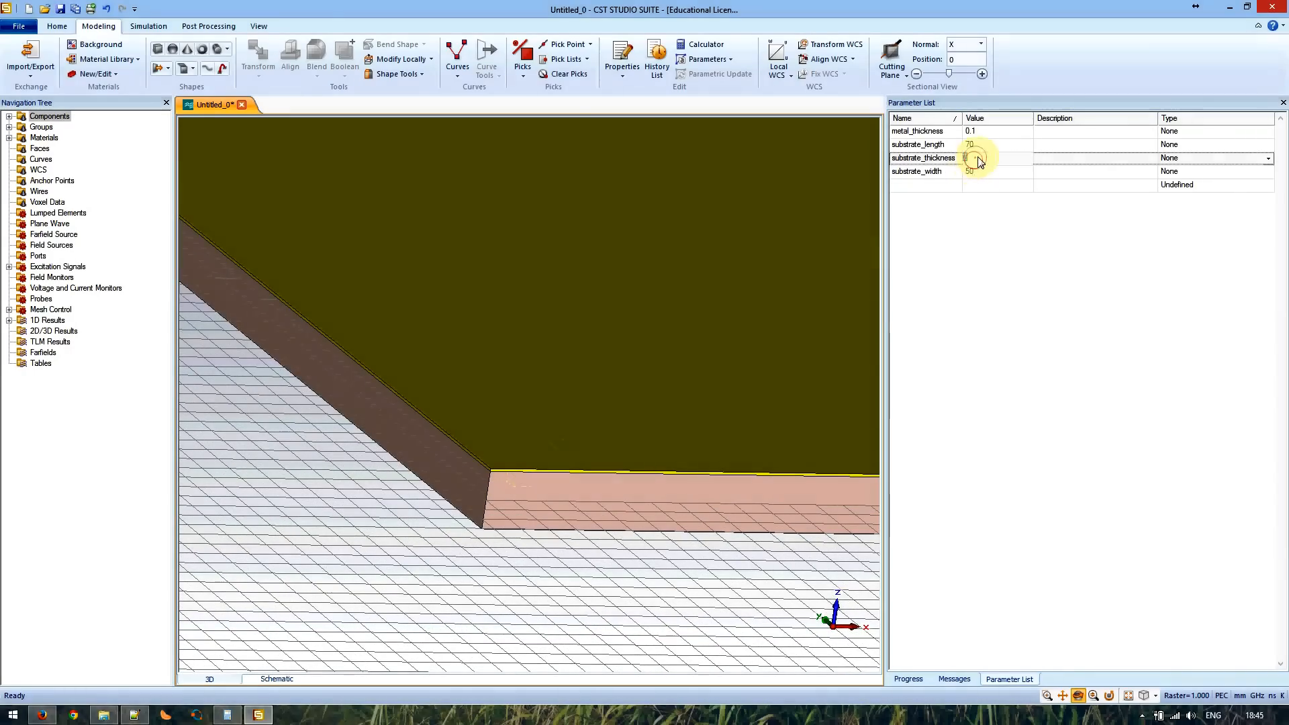
drag(977, 159, 962, 161)
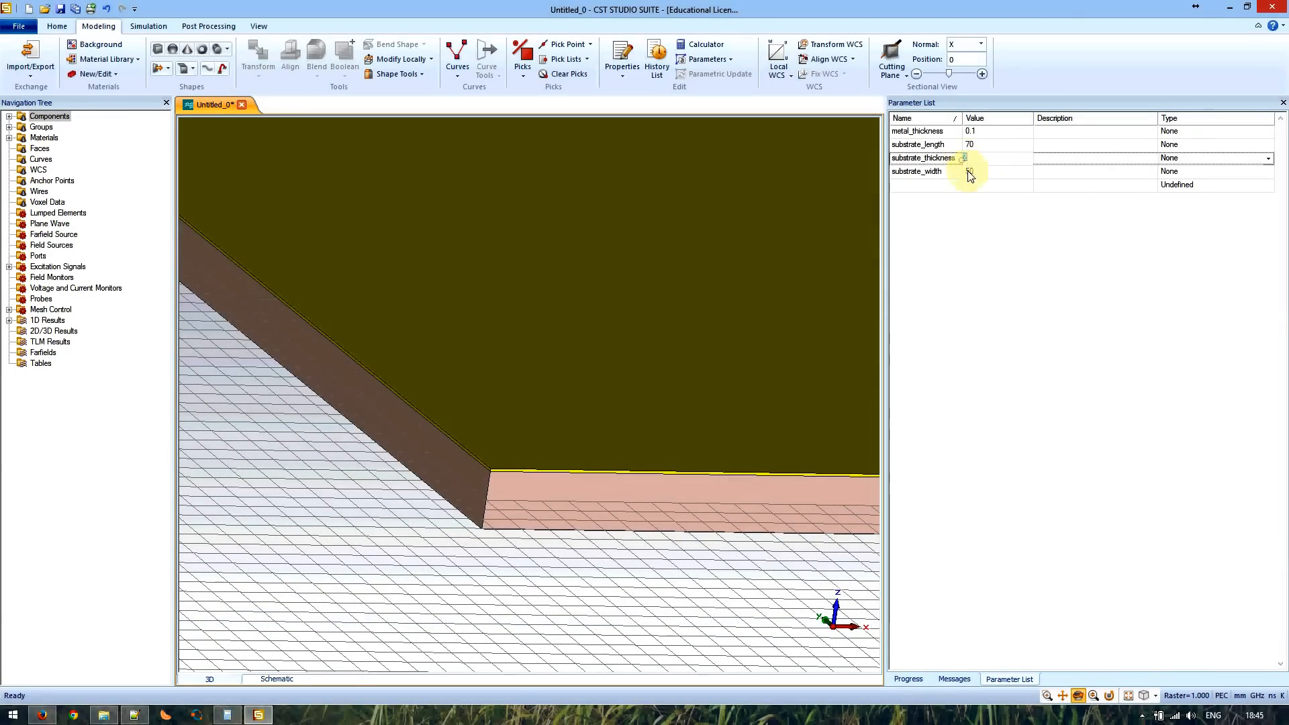
text(0.5)
key(Return)
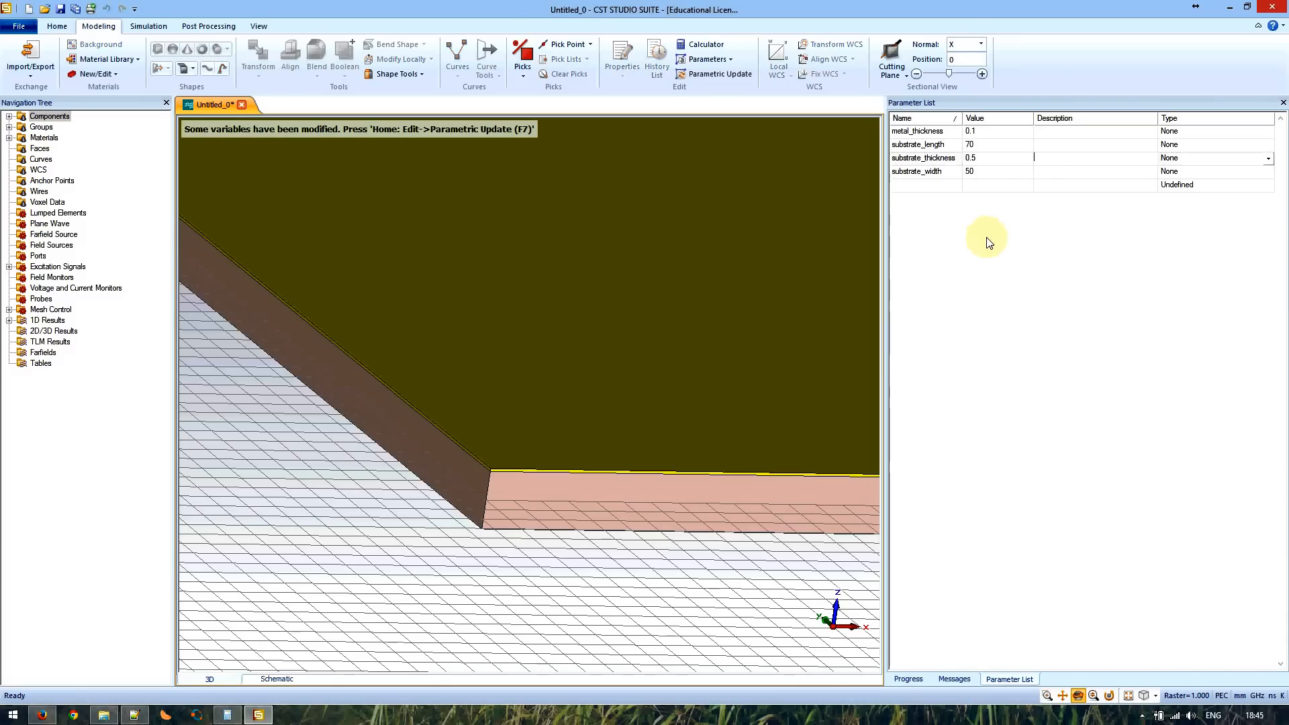
click(1036, 165)
click(1042, 148)
click(1002, 173)
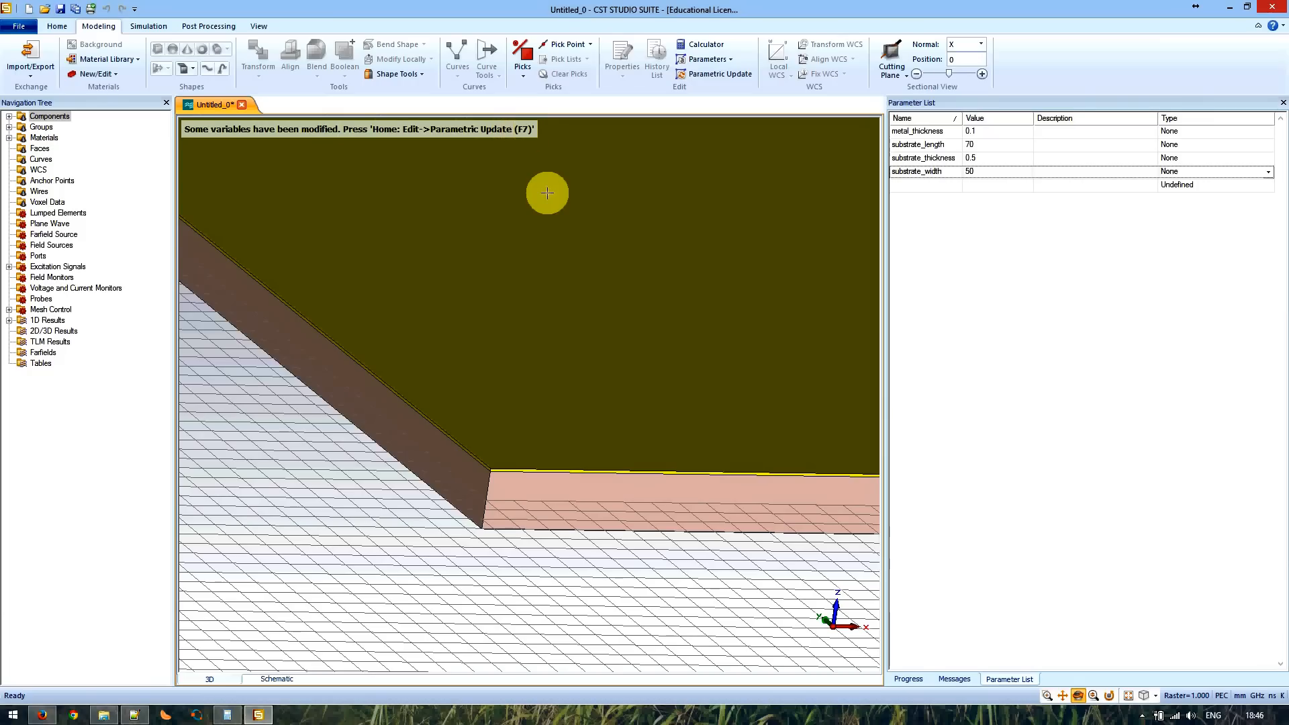
key(F7)
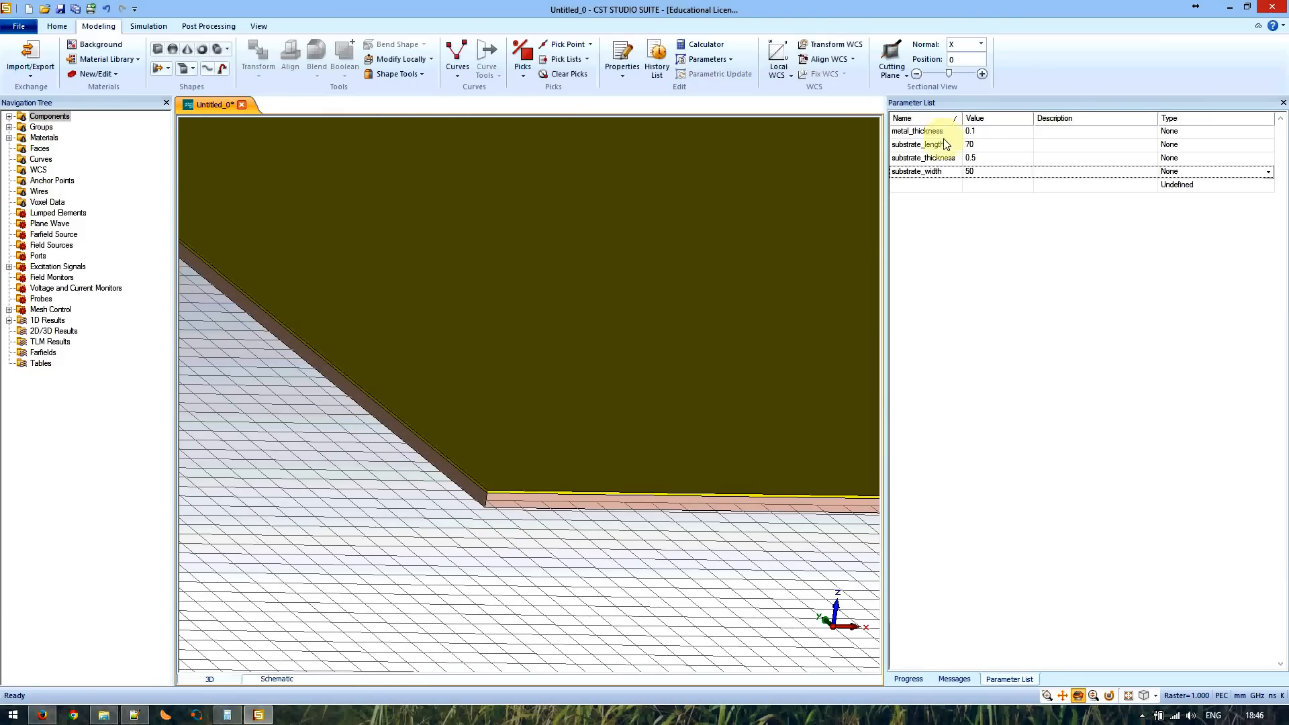
scroll(484, 500, down, 3)
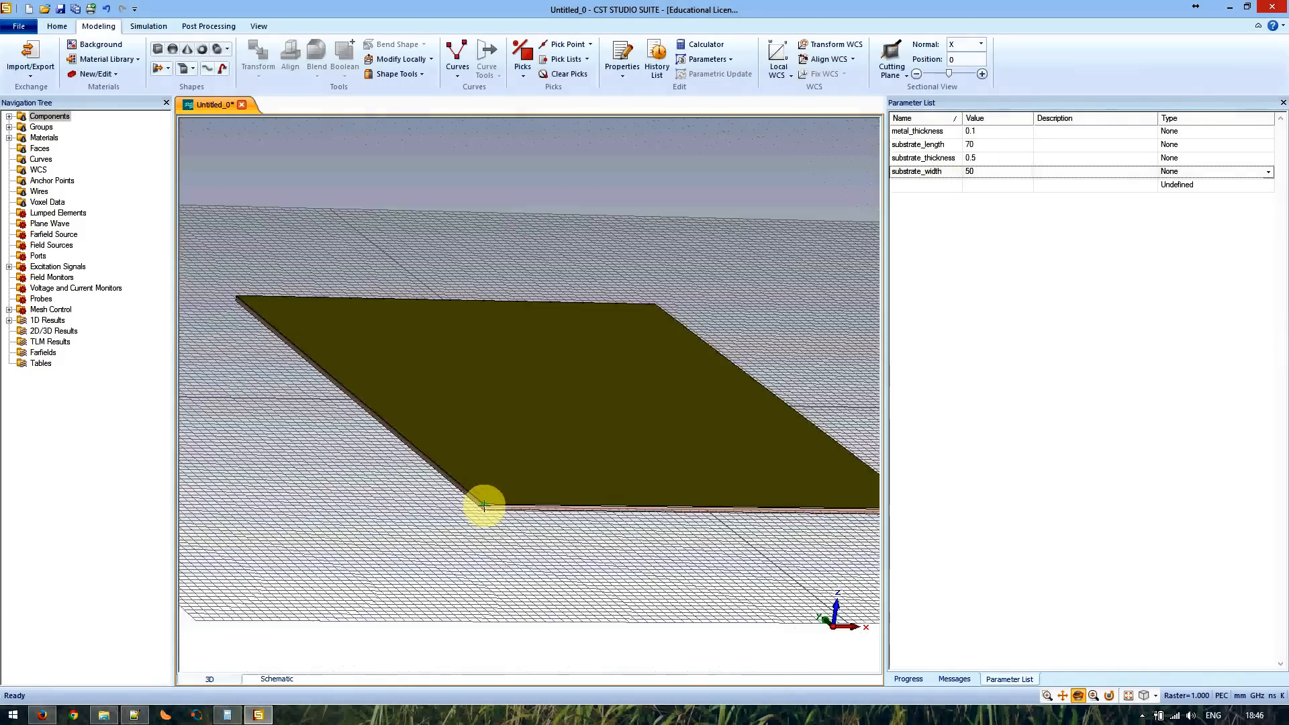
scroll(487, 496, up, 4)
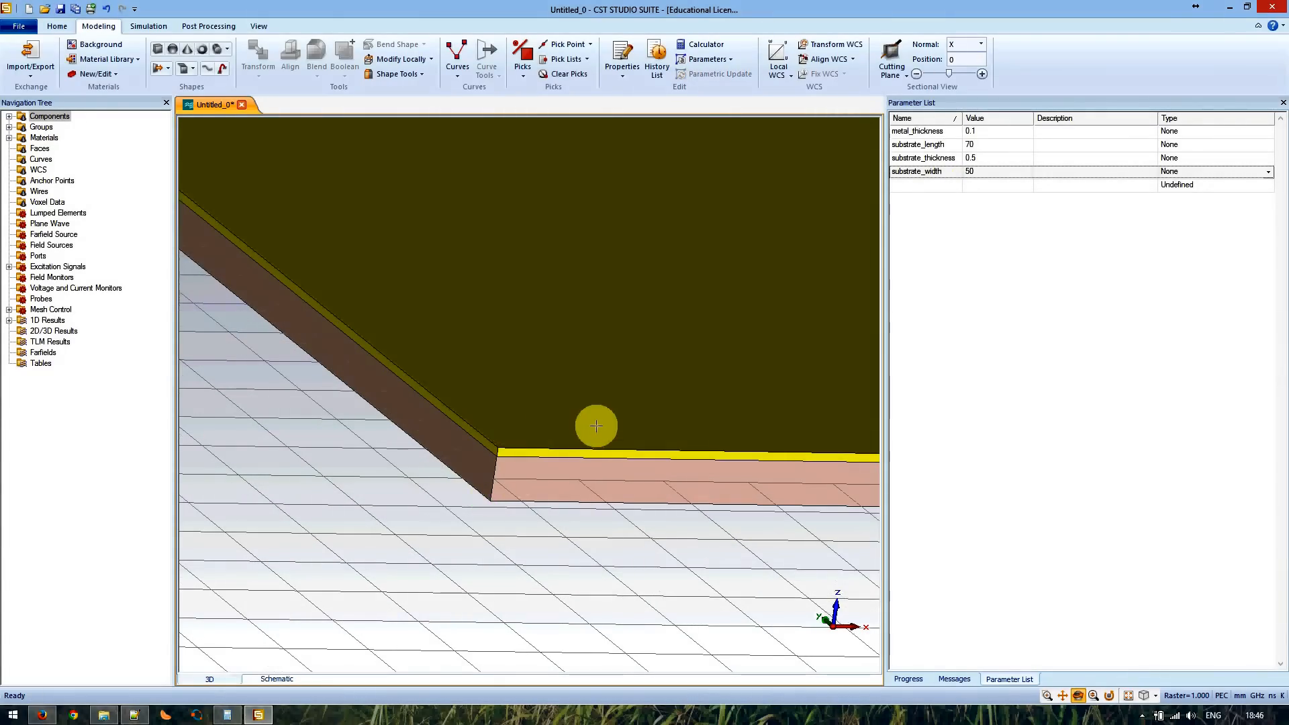
scroll(596, 426, down, 3)
scroll(598, 422, up, 3)
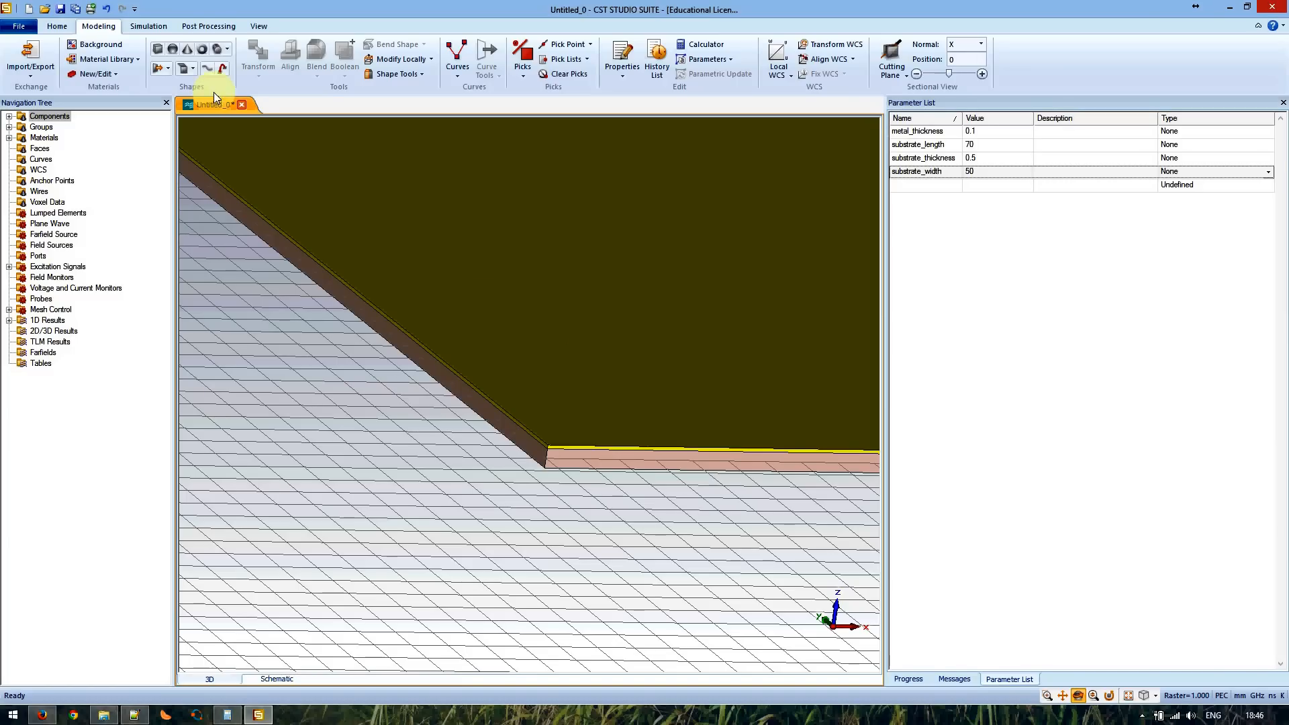
- Start a new brick defined by numeric values and name it bottom_copper
click(156, 55)
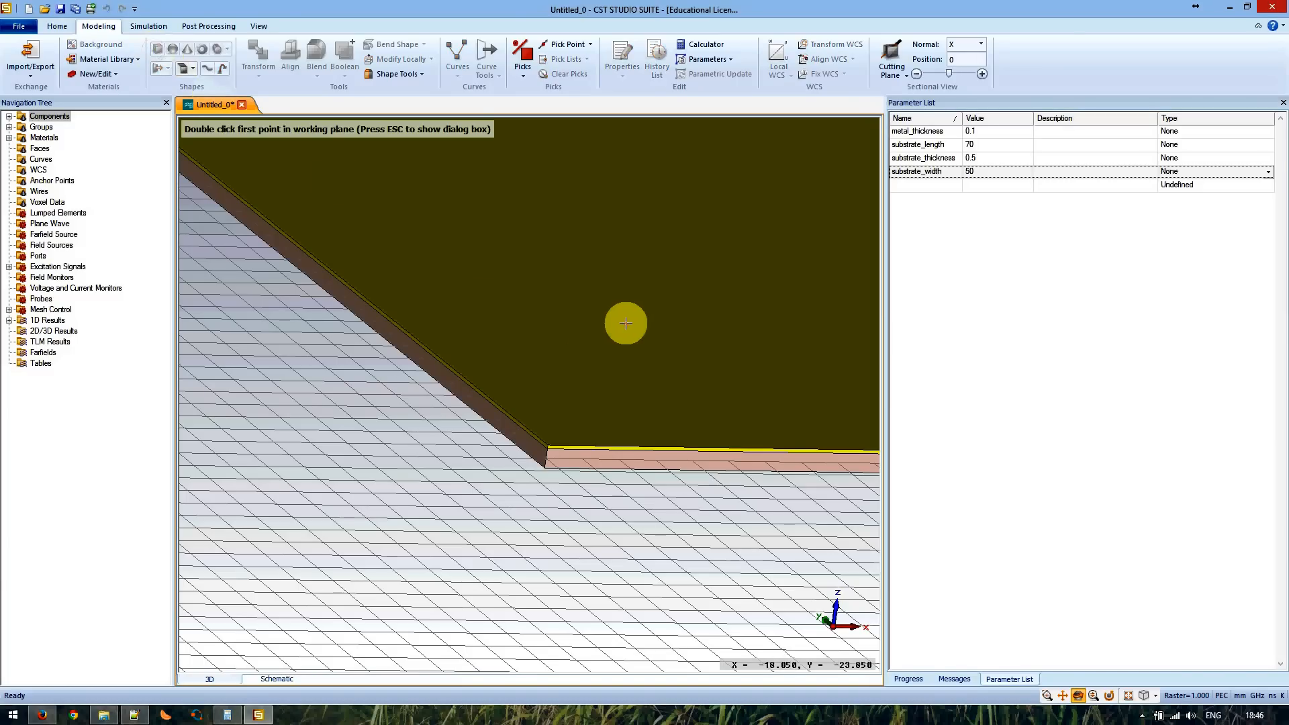
key(Escape)
text(bo)
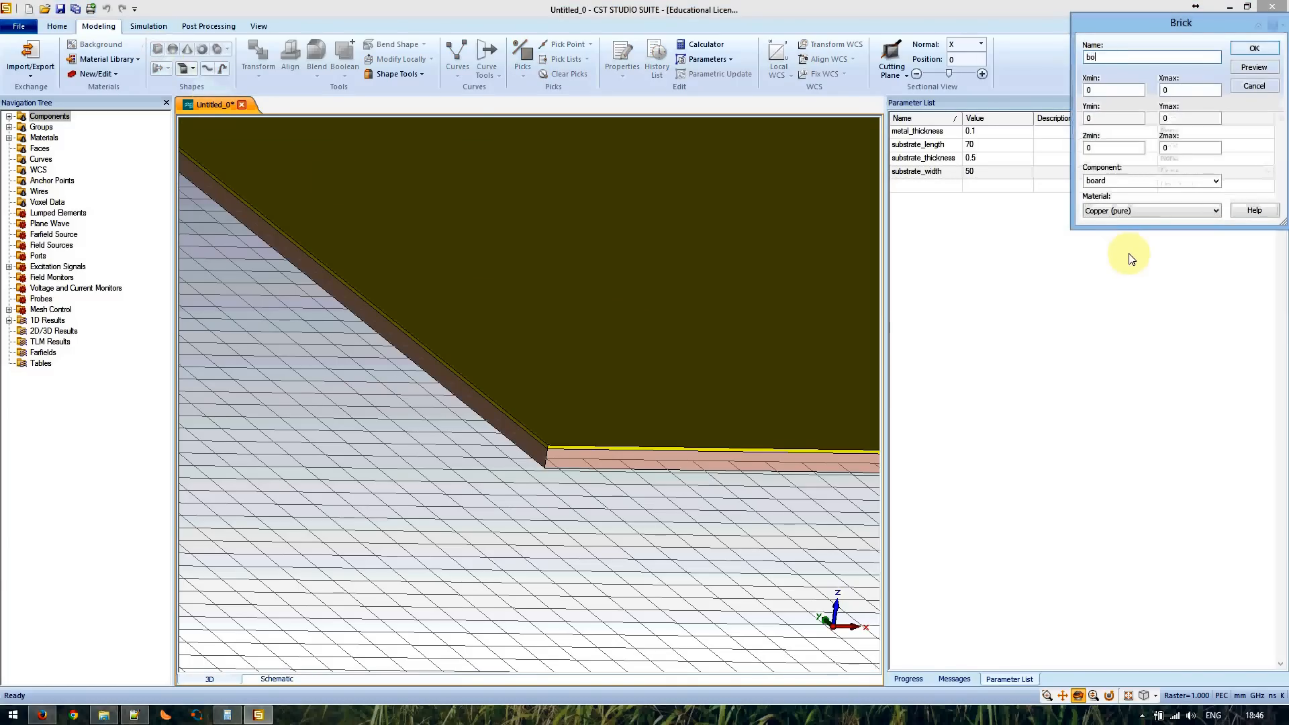
text(ttom_copper)
key(Tab)
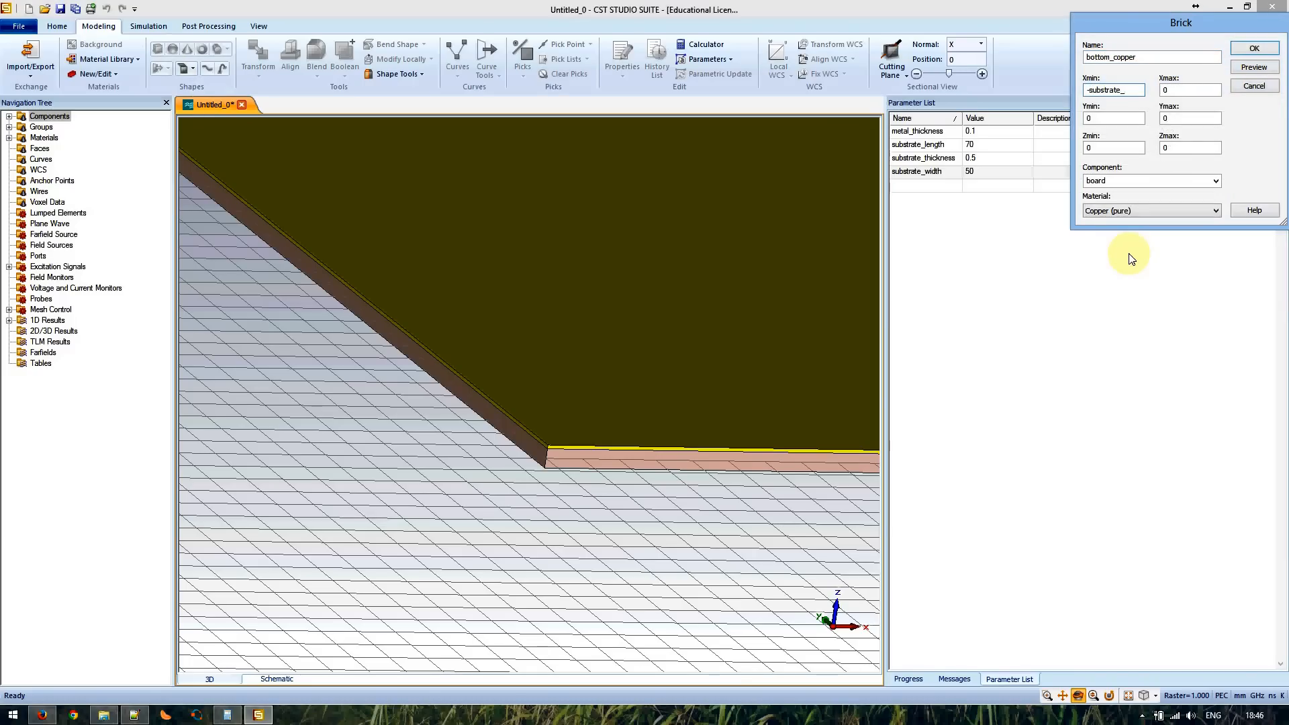
- Set bottom_copper's Xmin to -substrate_width/2 and its Xmax to substrate_width/2
key(BackSpace)
key(BackSpace)
text(width/2)
text(su)
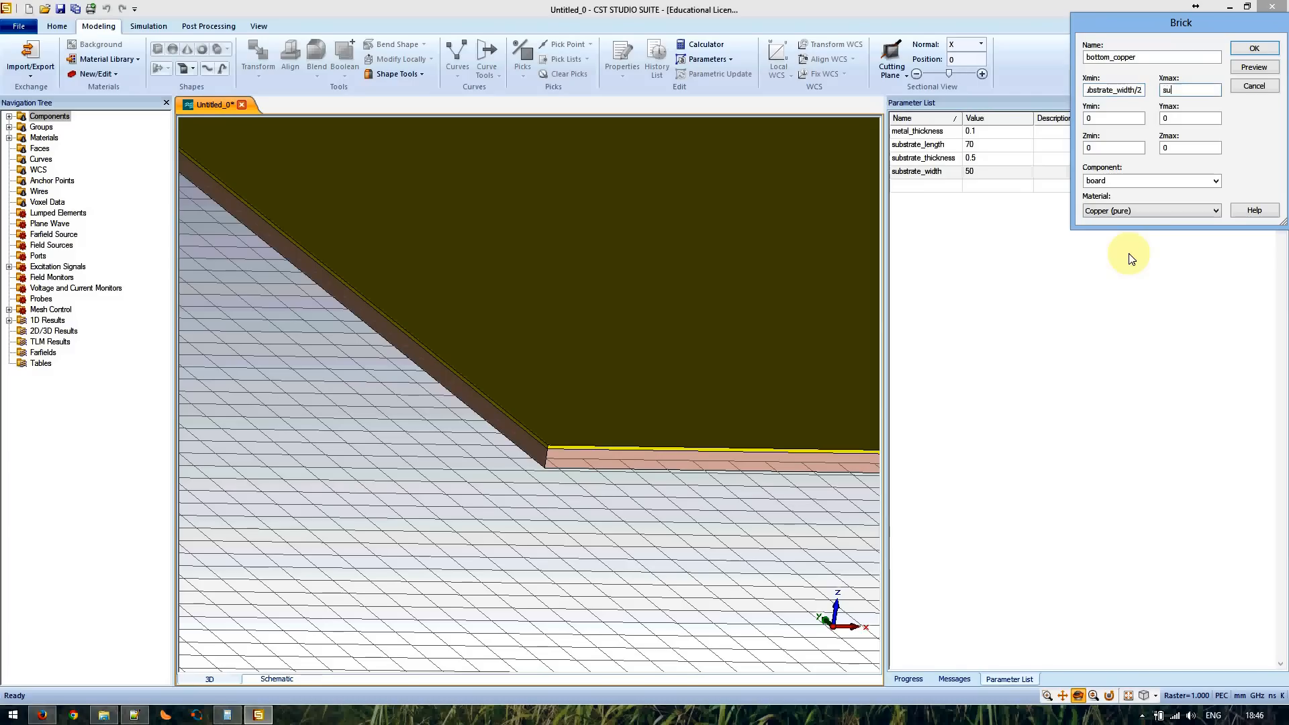
text(bstrate_width/2)
key(Tab)
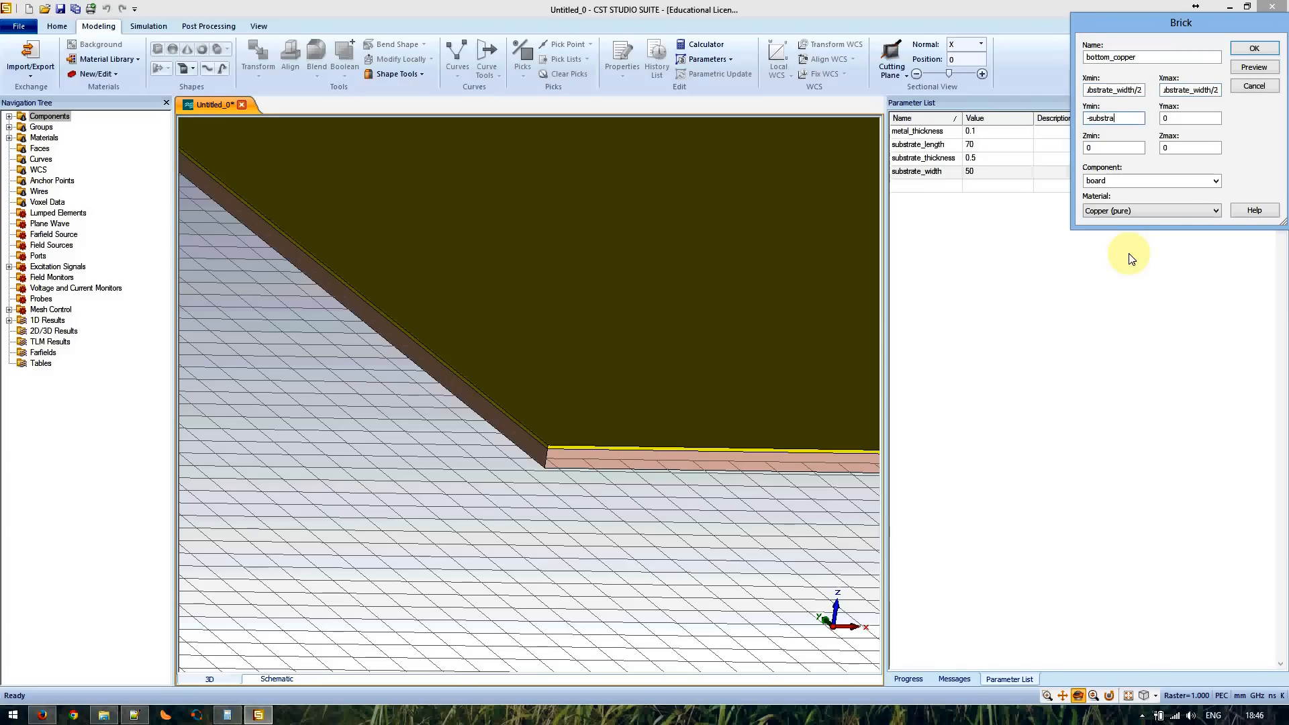
- Set bottom_copper's Ymin to -substrate_length/2 and its Ymax to substrate_length/2
text(-substrate_length/2)
key(Tab)
text(sub)
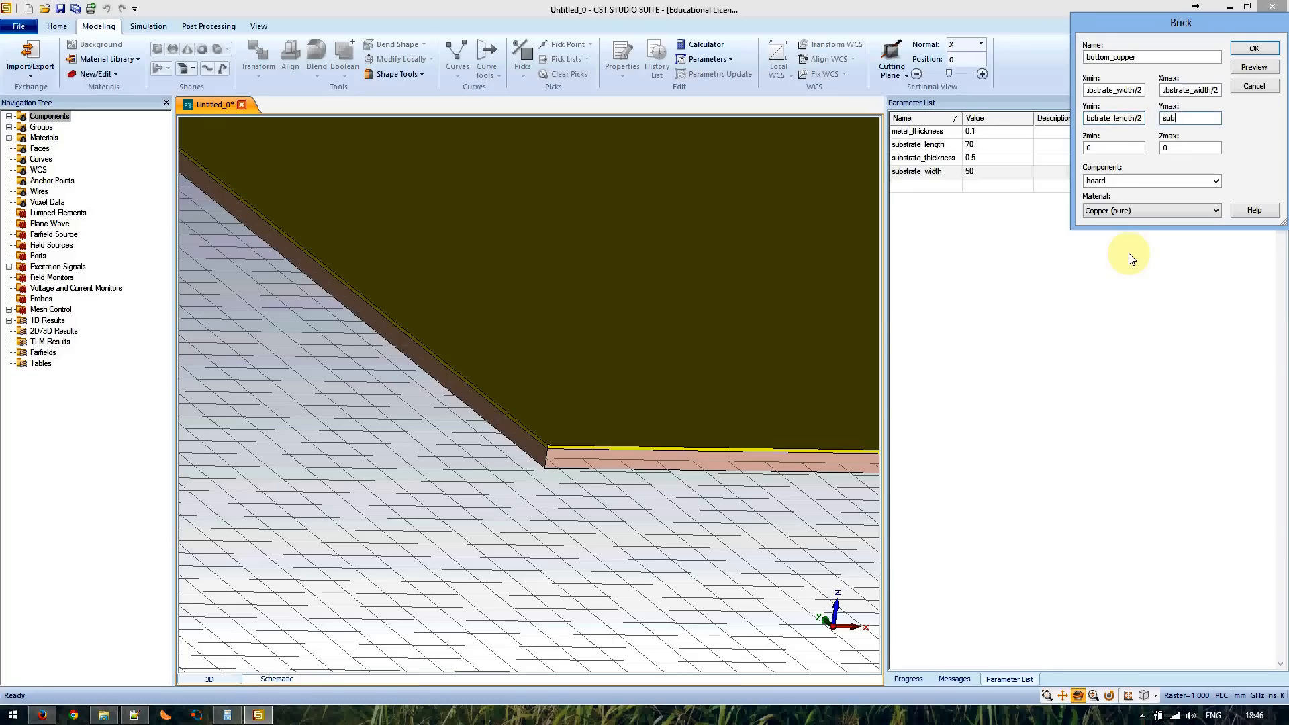
text(strate_length/2)
key(Tab)
- Set bottom_copper's Zmin to -substrate_thickness/2 - metal_thickness and its Zmax to -substrate_thickness/2
text(-subs)
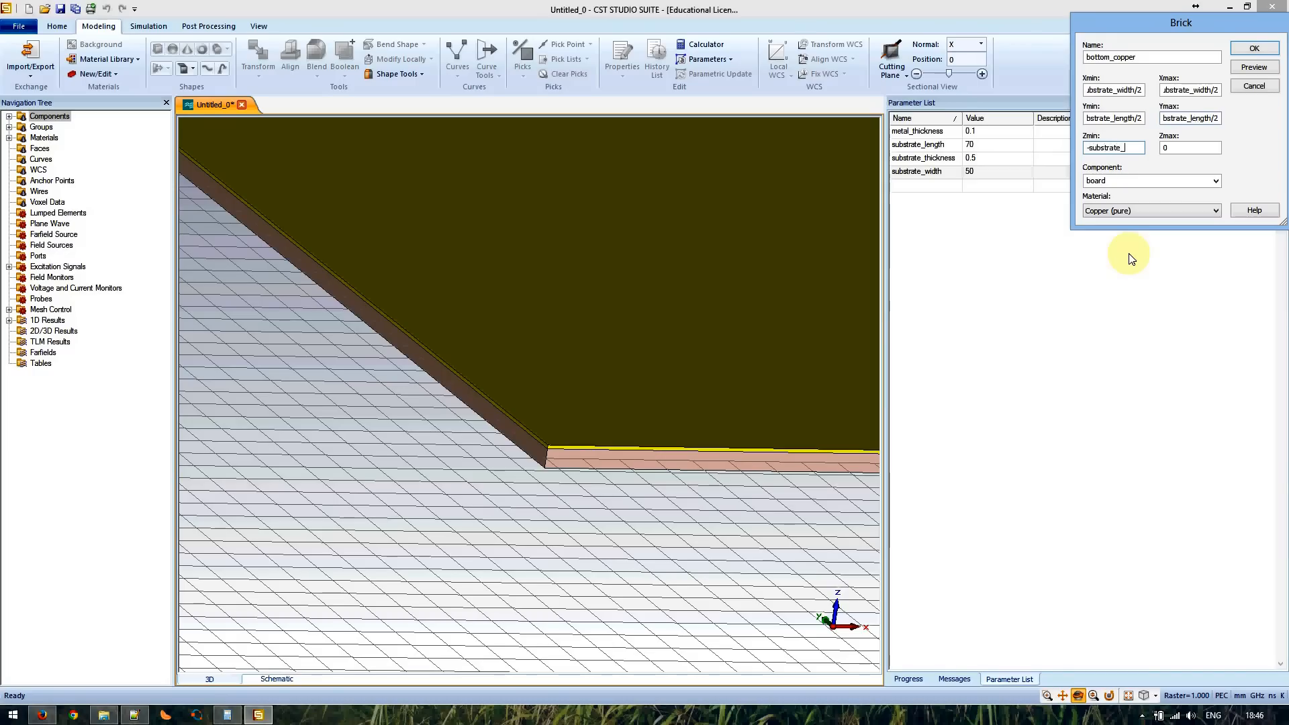
text(trate_thickness/2 - metal)
text(_thickness)
key(Tab)
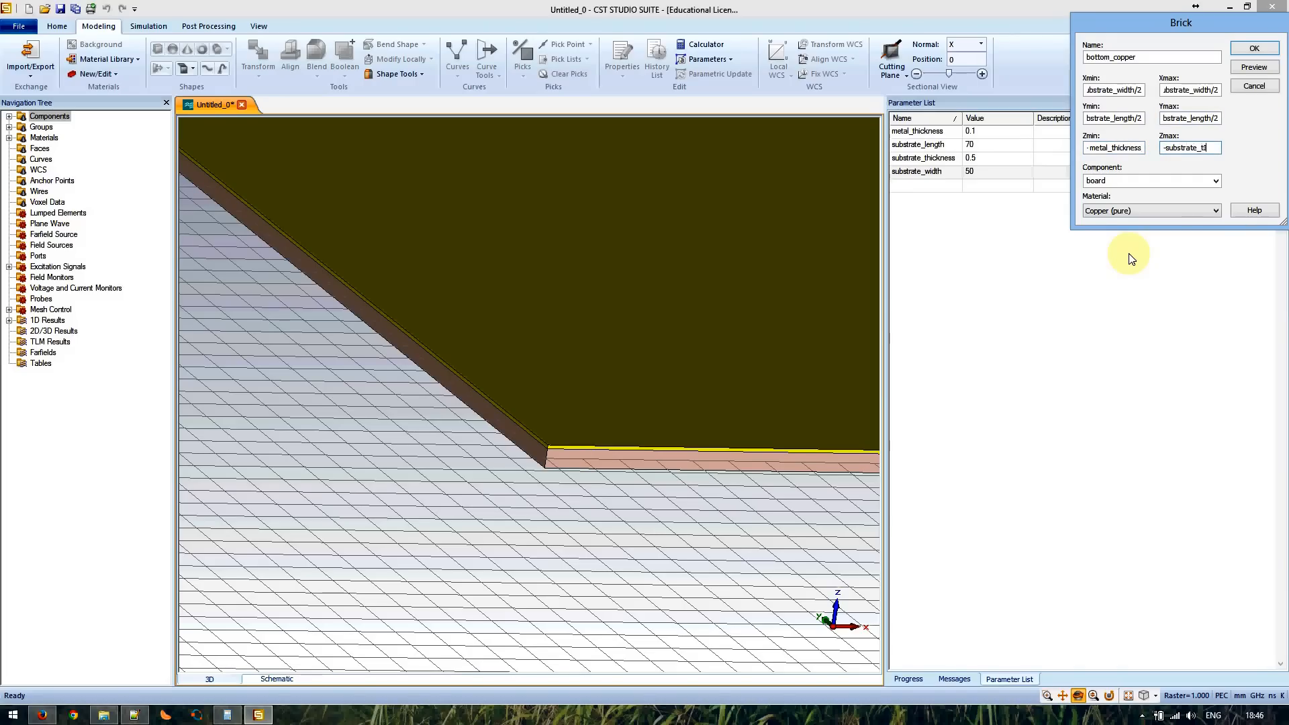
text(-substrate_thickness/2)
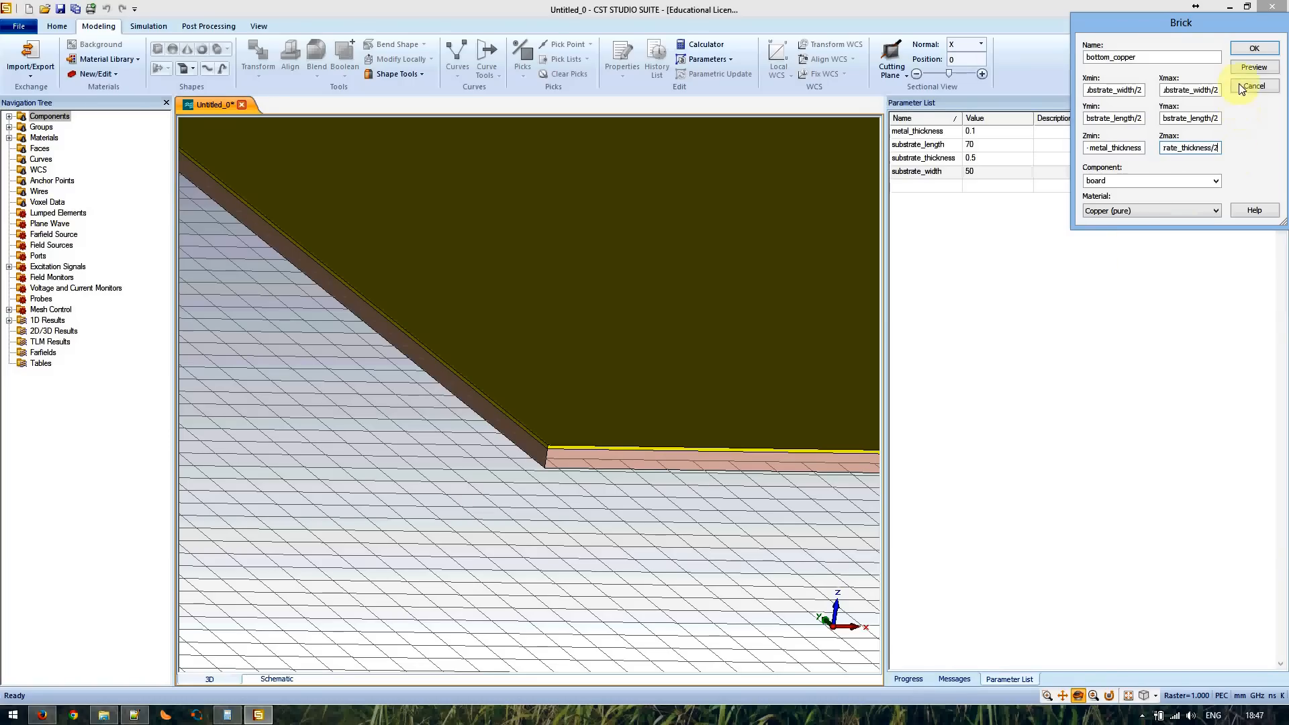
- Preview bottom_copper, inspect it from the board's underside, and create the brick
click(1251, 65)
mouse_move(564, 469)
mouse_down()
mouse_move(687, 230)
mouse_move(638, 371)
mouse_move(589, 318)
mouse_move(564, 333)
mouse_move(578, 291)
mouse_move(570, 374)
mouse_move(584, 368)
mouse_move(607, 253)
mouse_move(575, 291)
mouse_move(590, 271)
mouse_move(602, 308)
mouse_move(590, 336)
mouse_move(612, 308)
mouse_move(552, 259)
mouse_move(543, 279)
mouse_move(563, 253)
mouse_up()
scroll(591, 271, down, 1)
scroll(598, 254, up, 8)
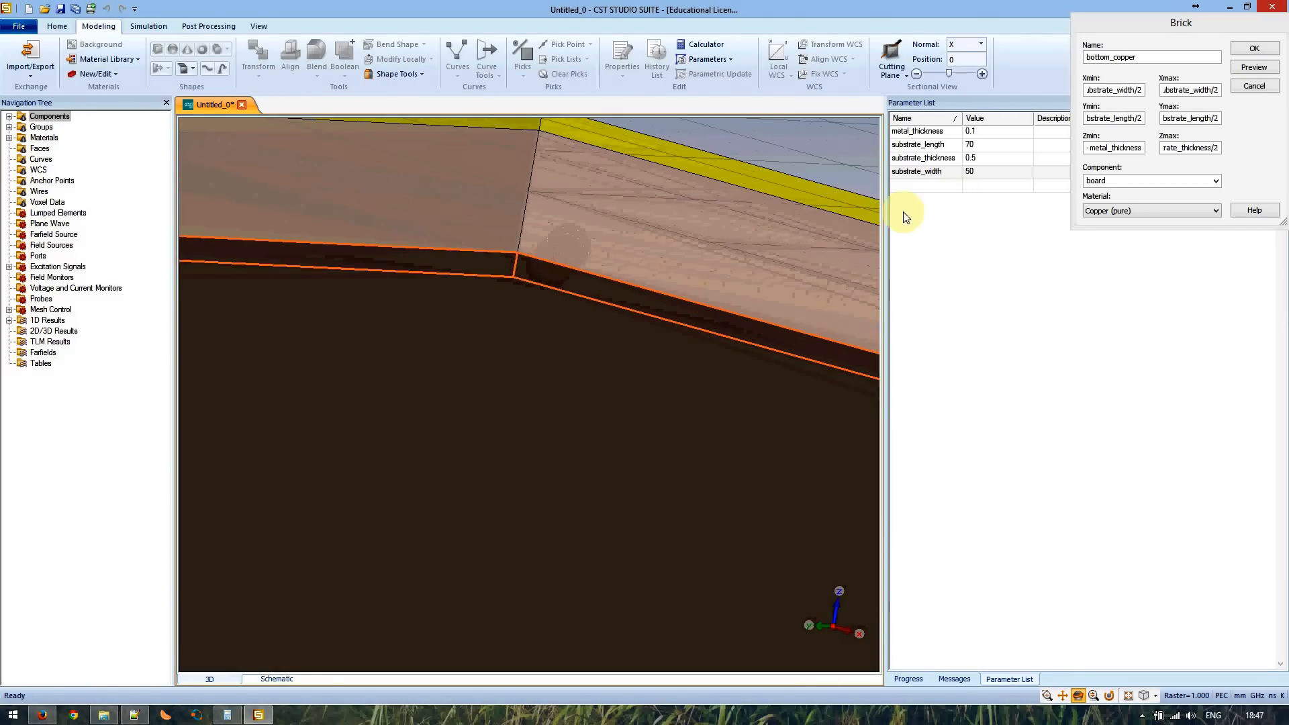
click(1254, 49)
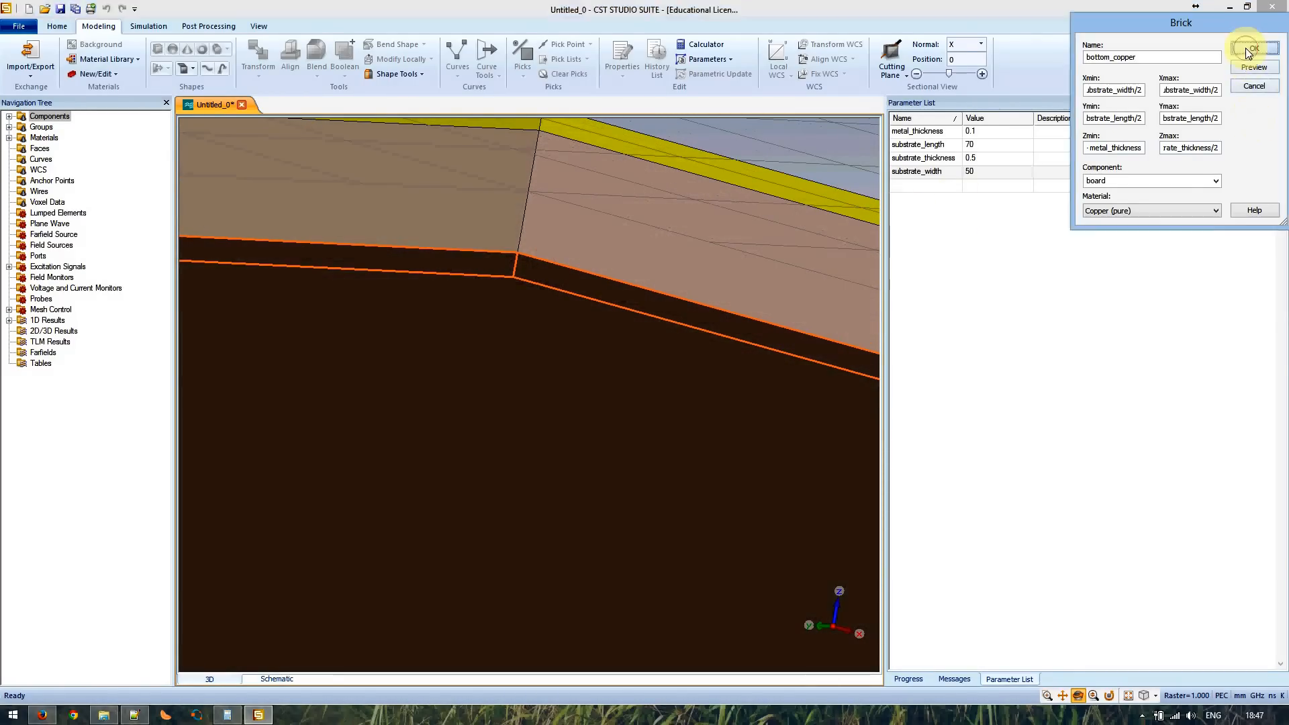
click(692, 295)
drag(638, 227, 843, 257)
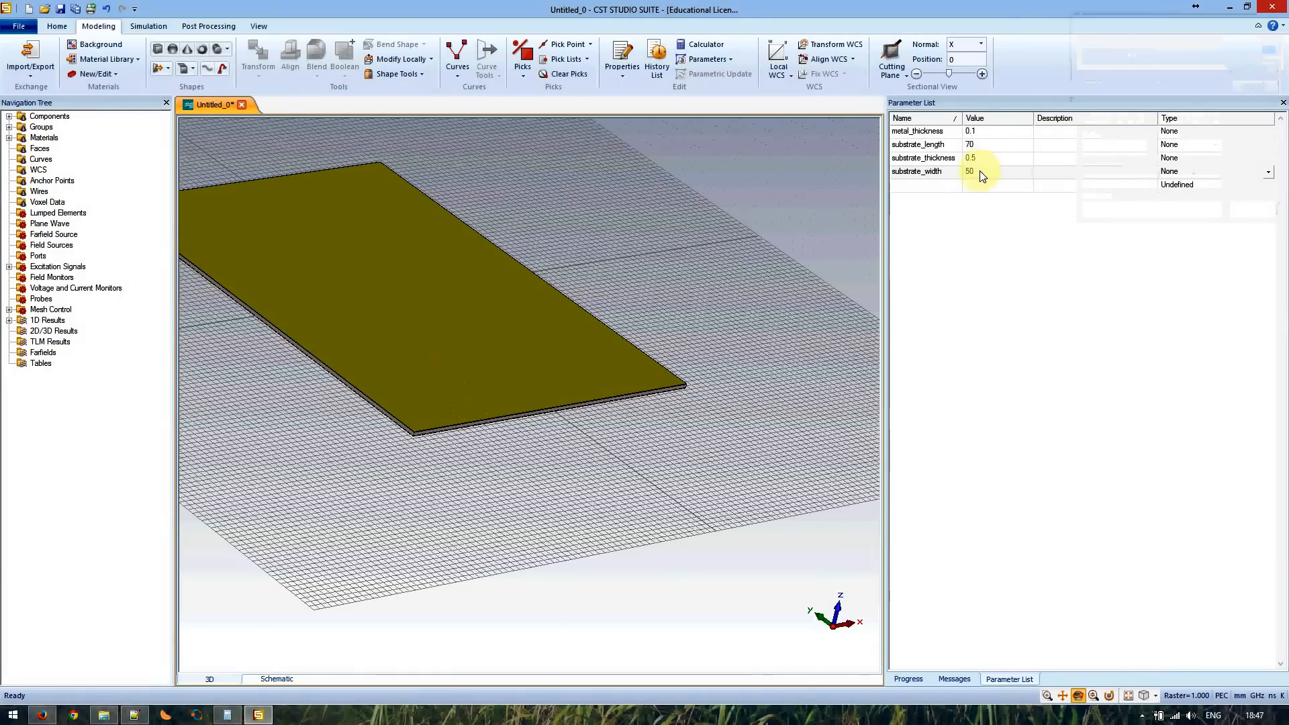
- Set the substrate_width parameter to 40 and run a parametric update of the board
double_click(980, 174)
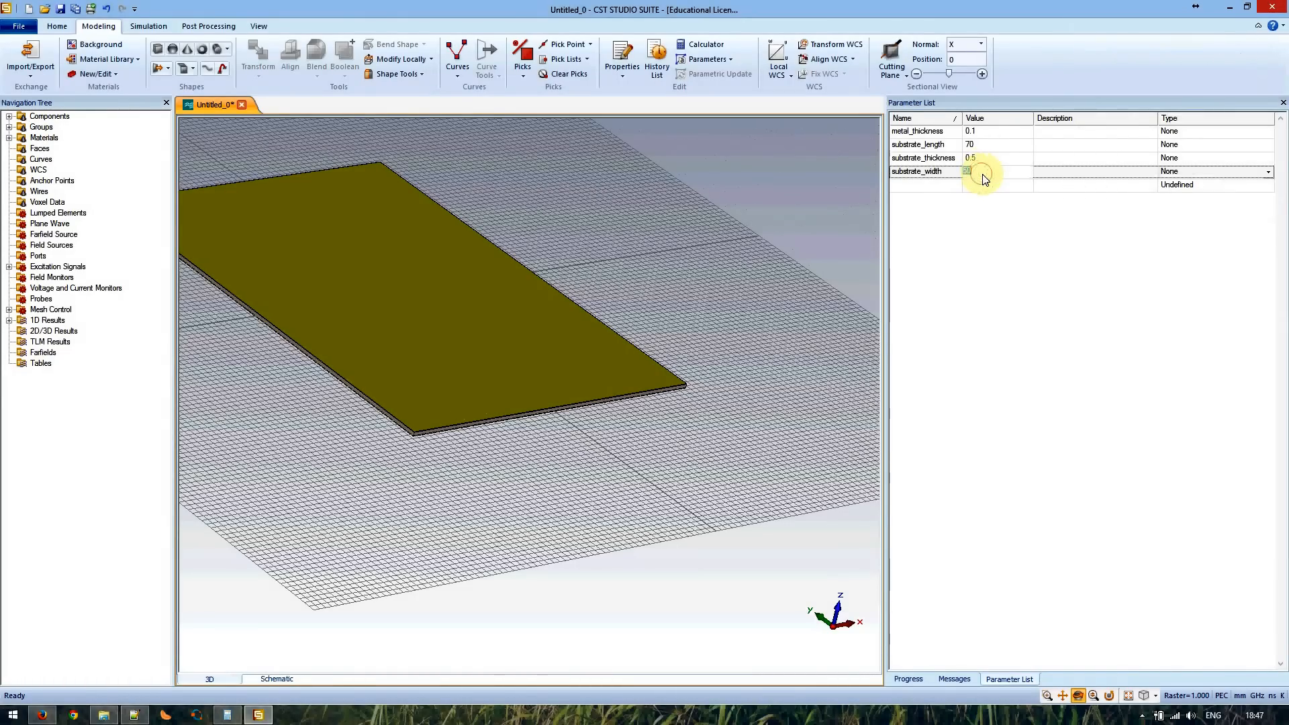
text(40)
key(Return)
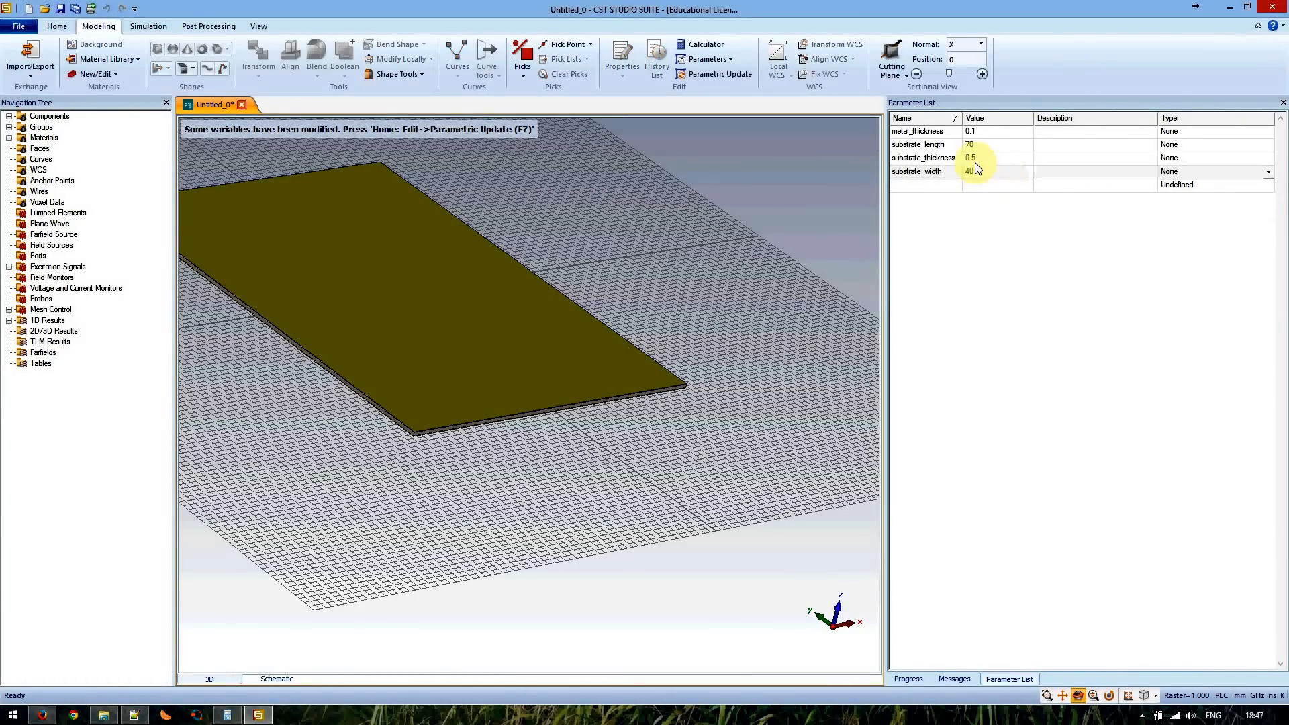
click(975, 161)
click(969, 175)
key(F7)
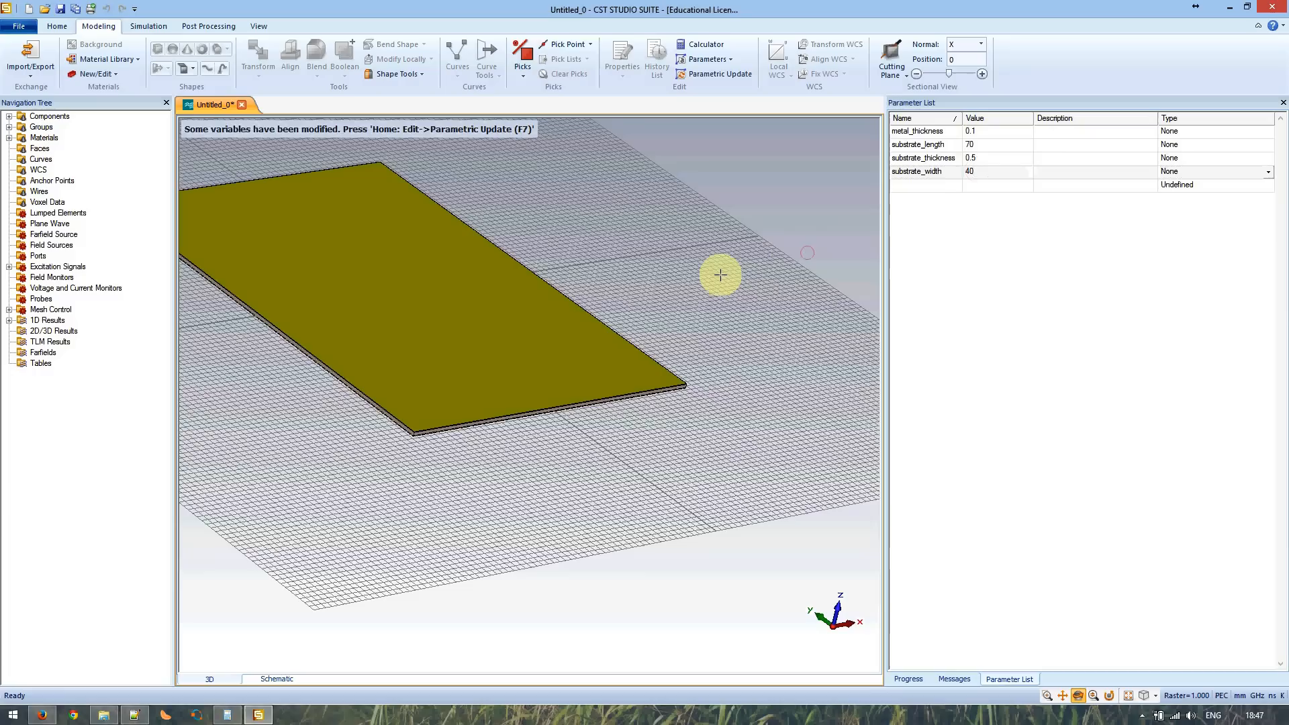
drag(483, 351, 552, 360)
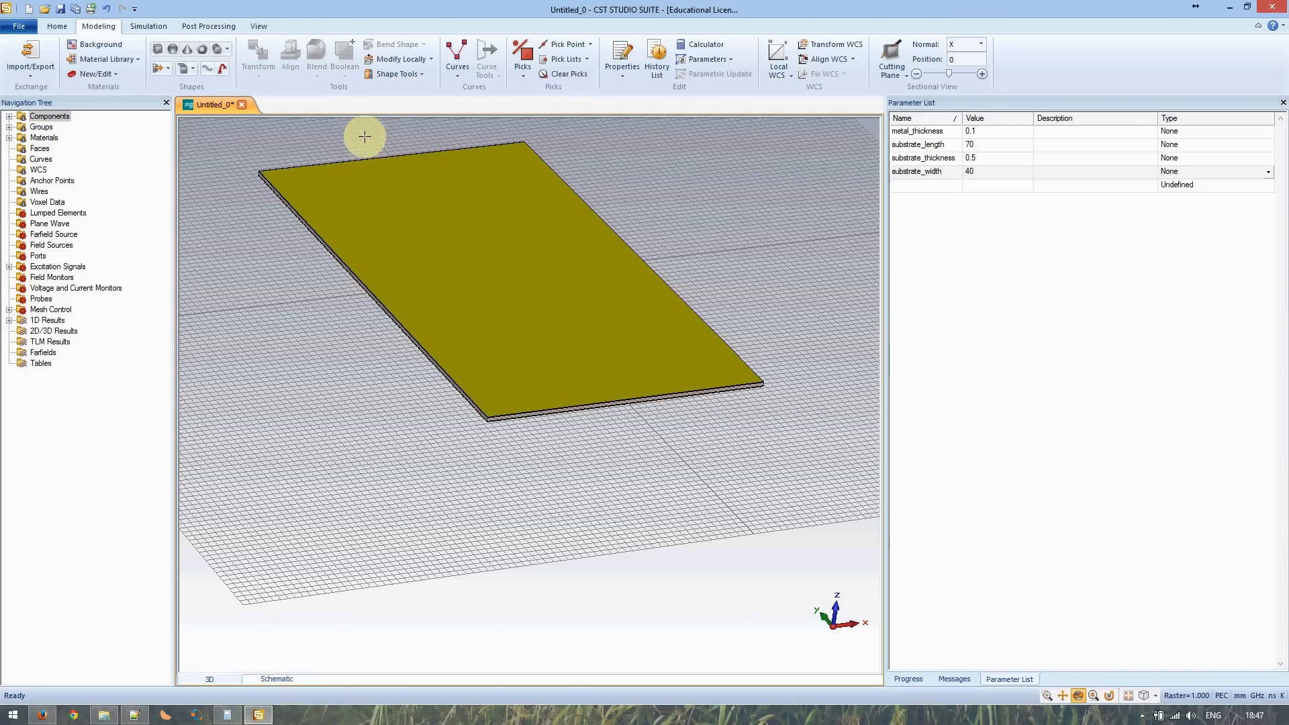
- Start a new cylinder defined by numeric values, name it via, and orient it along Z
click(217, 51)
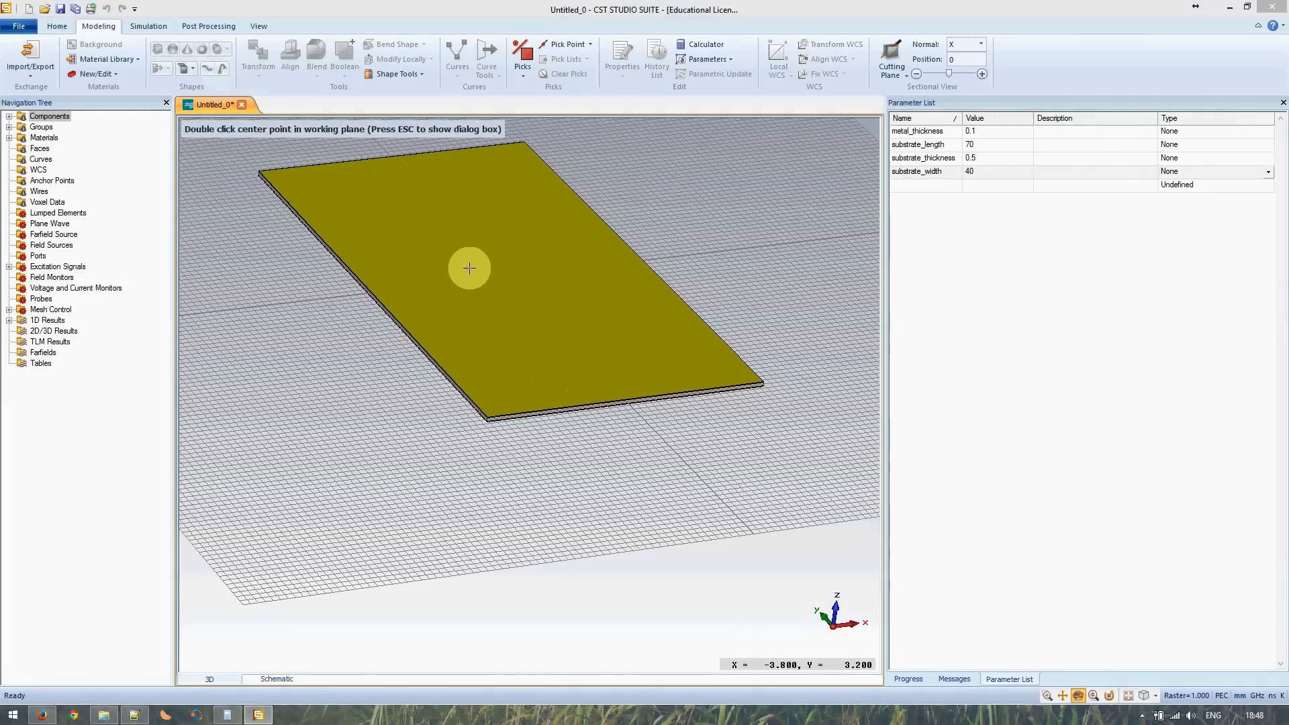
key(Escape)
drag(1126, 24, 619, 230)
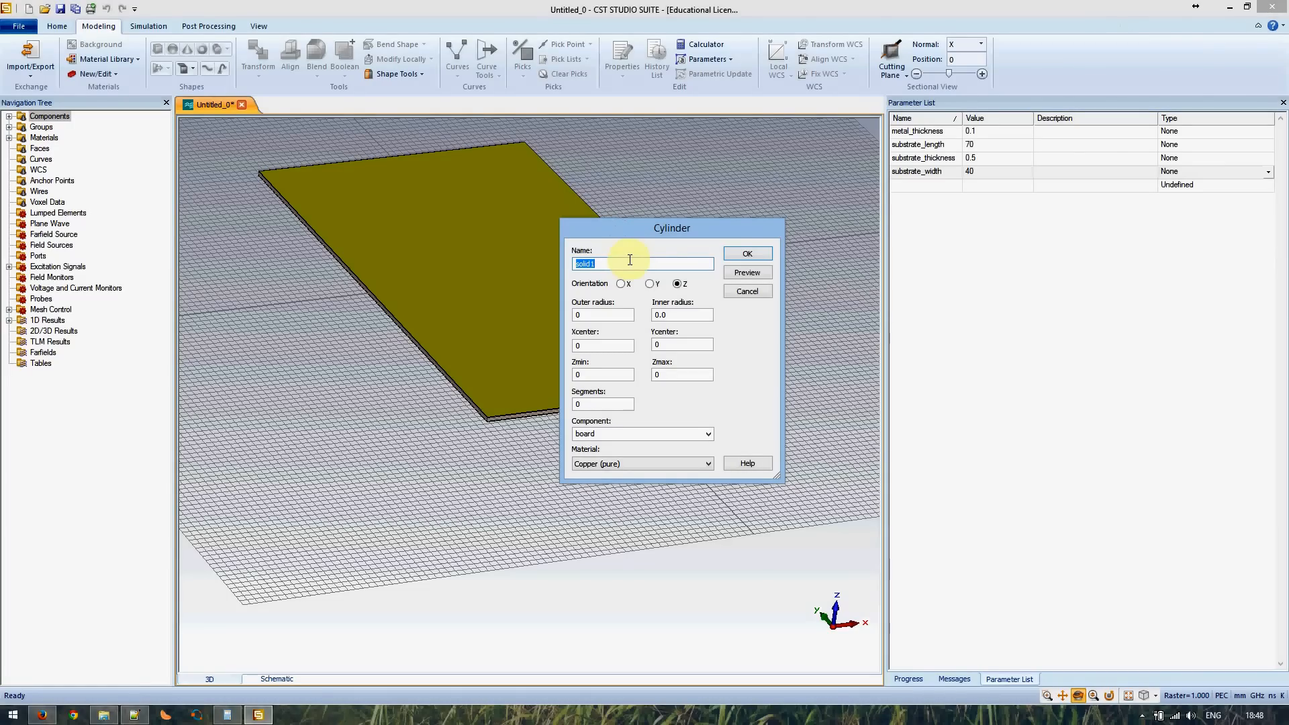
text(via)
click(678, 284)
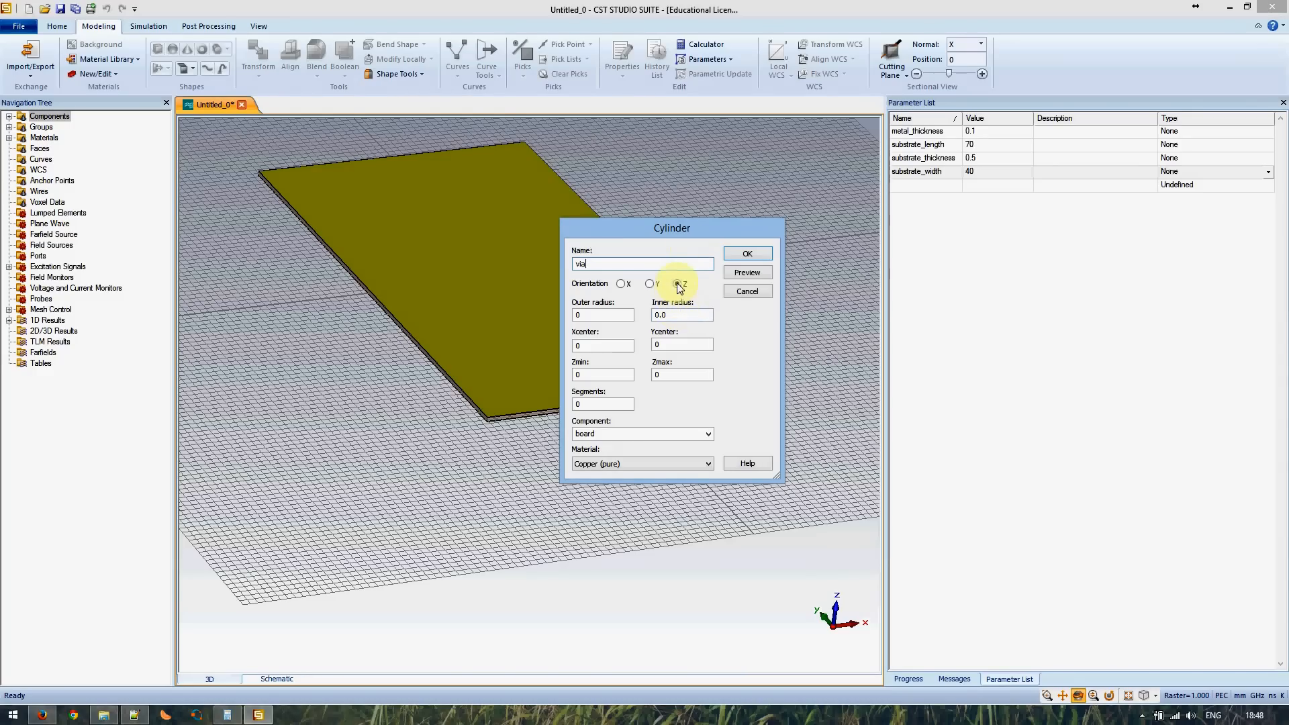
- Set the via cylinder's outer radius to via_radius and its Xcenter to -SIW_width/2
key(Tab)
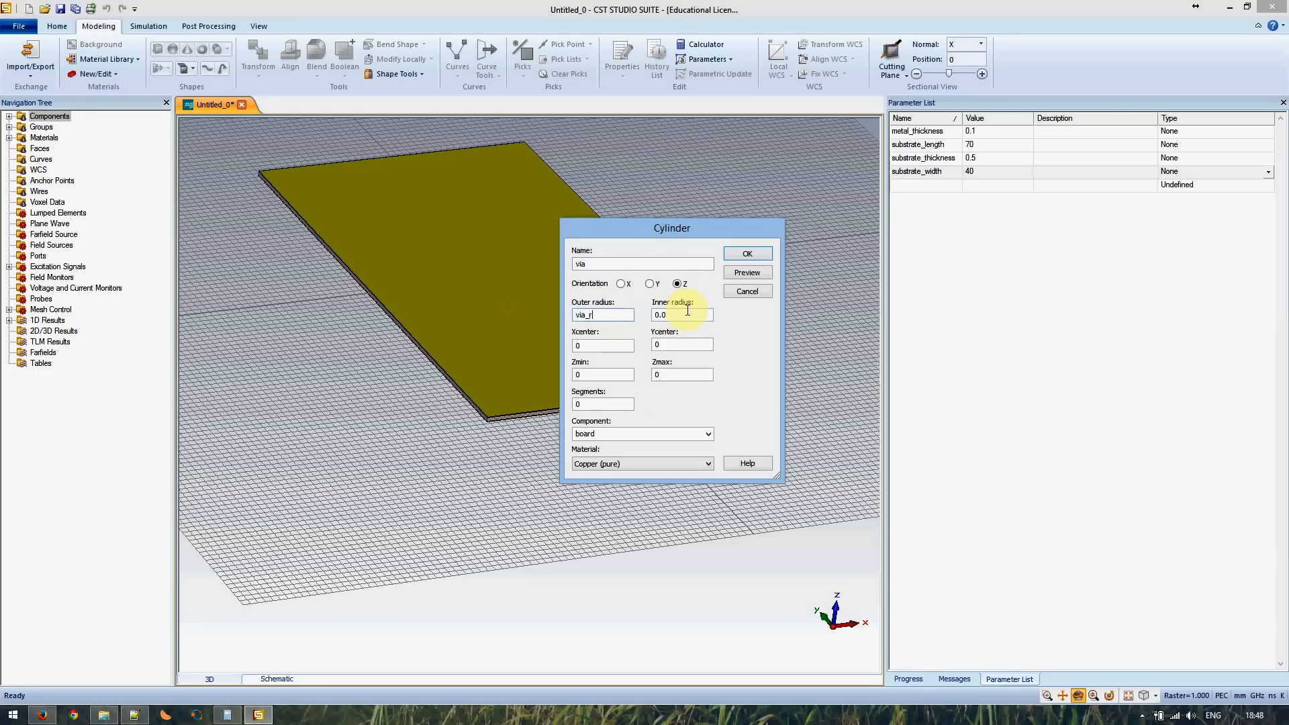
key(Tab)
key(Tab)
key(BackSpace)
text(l)
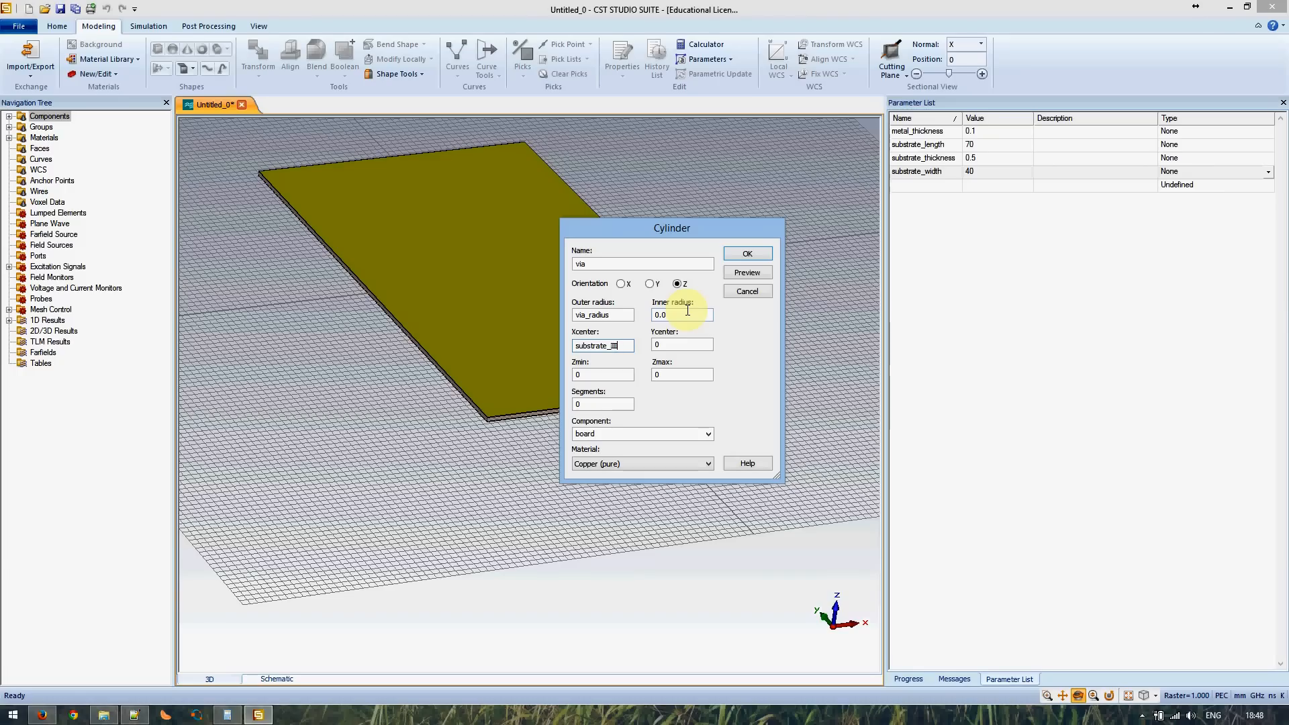
text(SIW_width/2)
key(Tab)
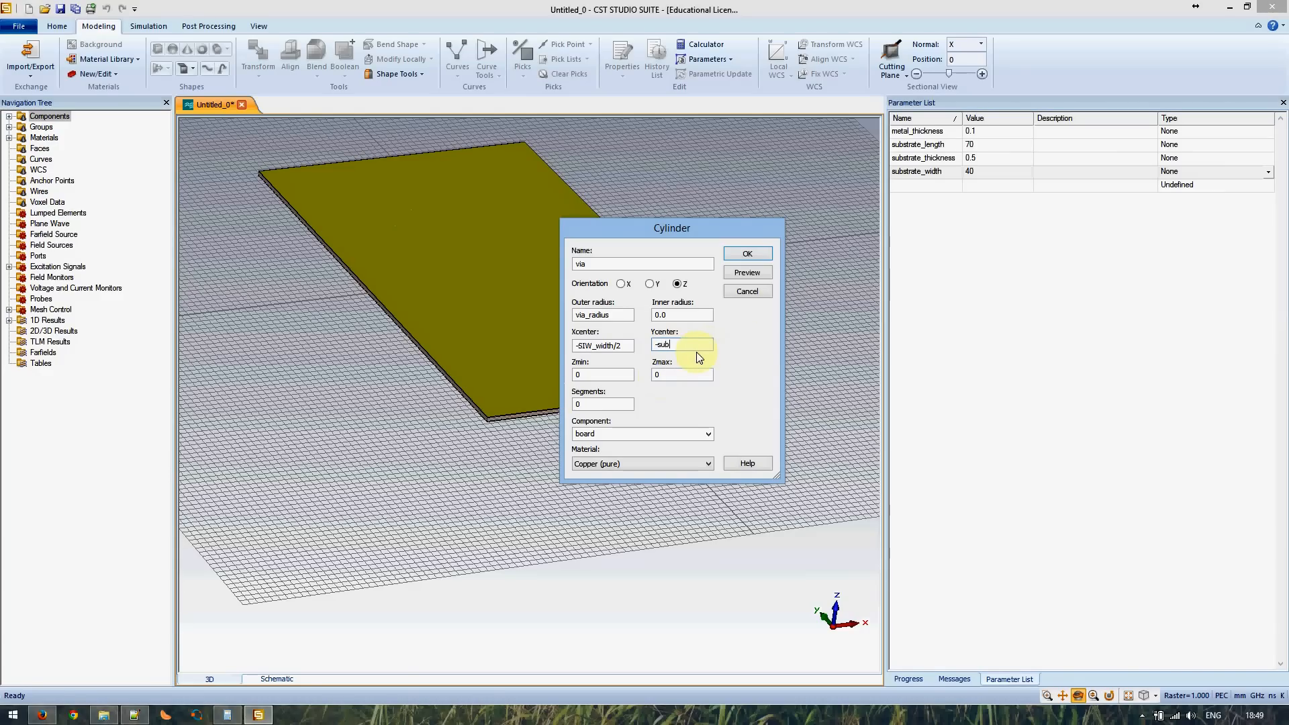
- Set the via cylinder's Ycenter to -substrate_length/2 + 3*via_radius
text(stra)
text(th/2)
text( +)
text( 3*via_ra)
text(dius)
key(Tab)
- Set the via cylinder's Zmin to -substrate_thickness/2 - metal_thickness
text(-substrate)
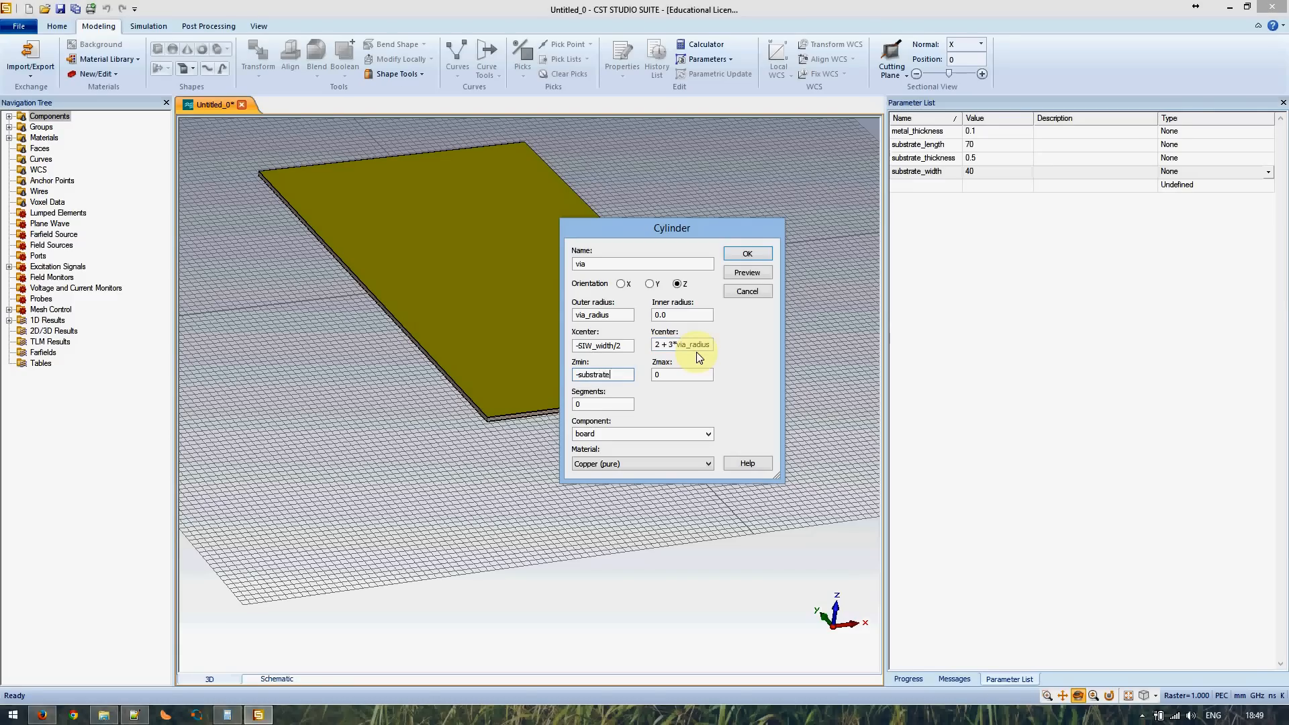
text(_thickness / 2)
key(BackSpace)
key(BackSpace)
key(BackSpace)
key(BackSpace)
text(/2)
text( -)
text( metal_thickness)
- Set the via cylinder's Zmax to substrate_thickness/2 + metal_thickness
text(ness/2)
text( + metal_thic)
text(kn)
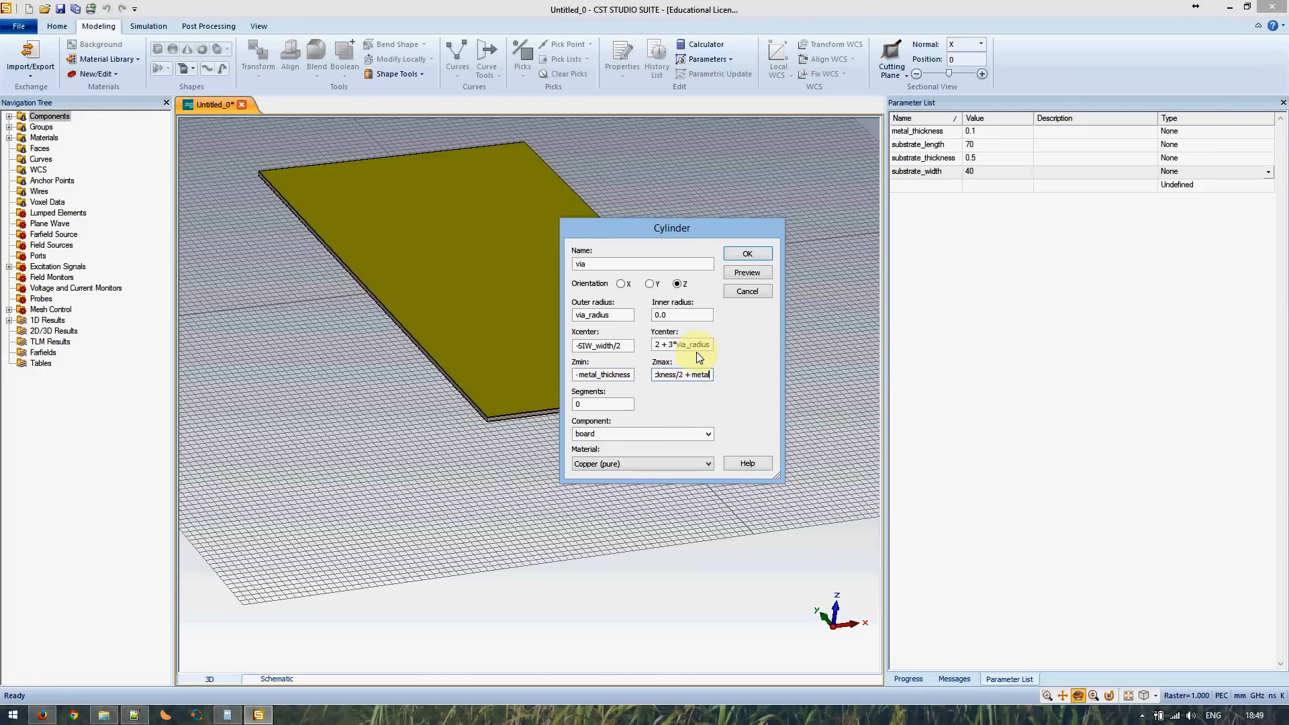
text(ess)
click(617, 262)
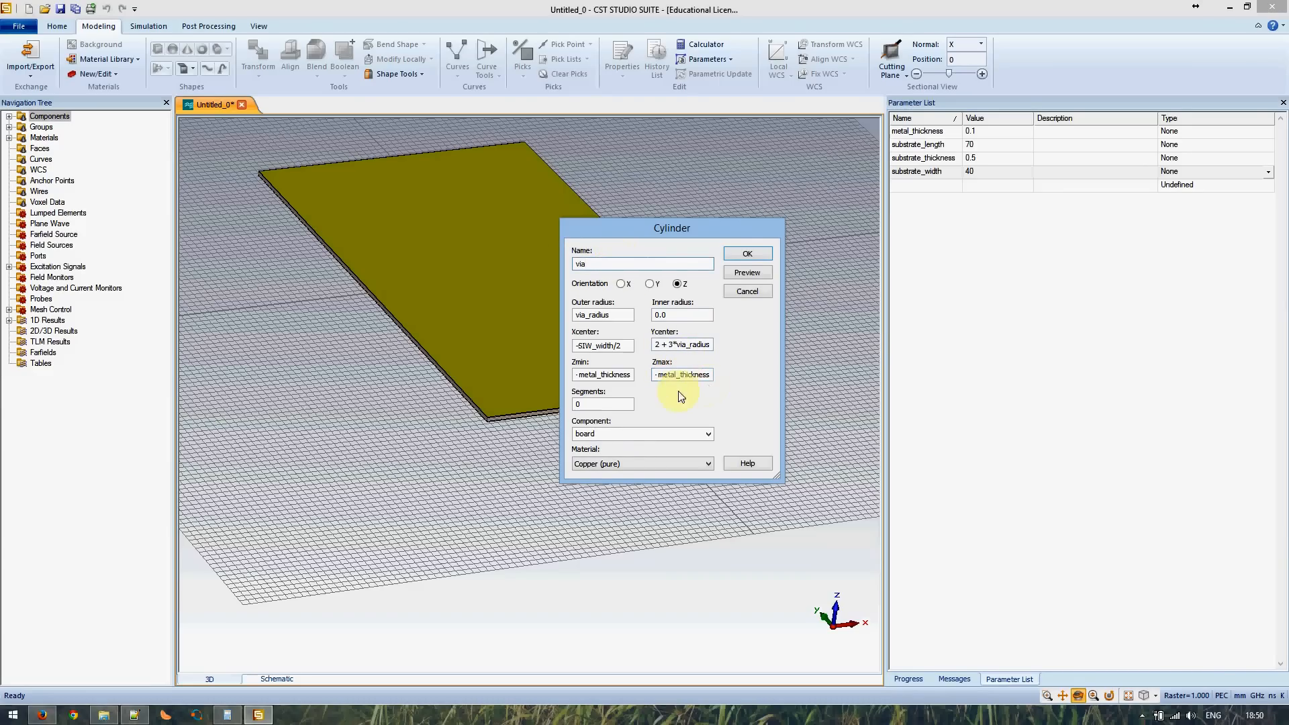
click(607, 402)
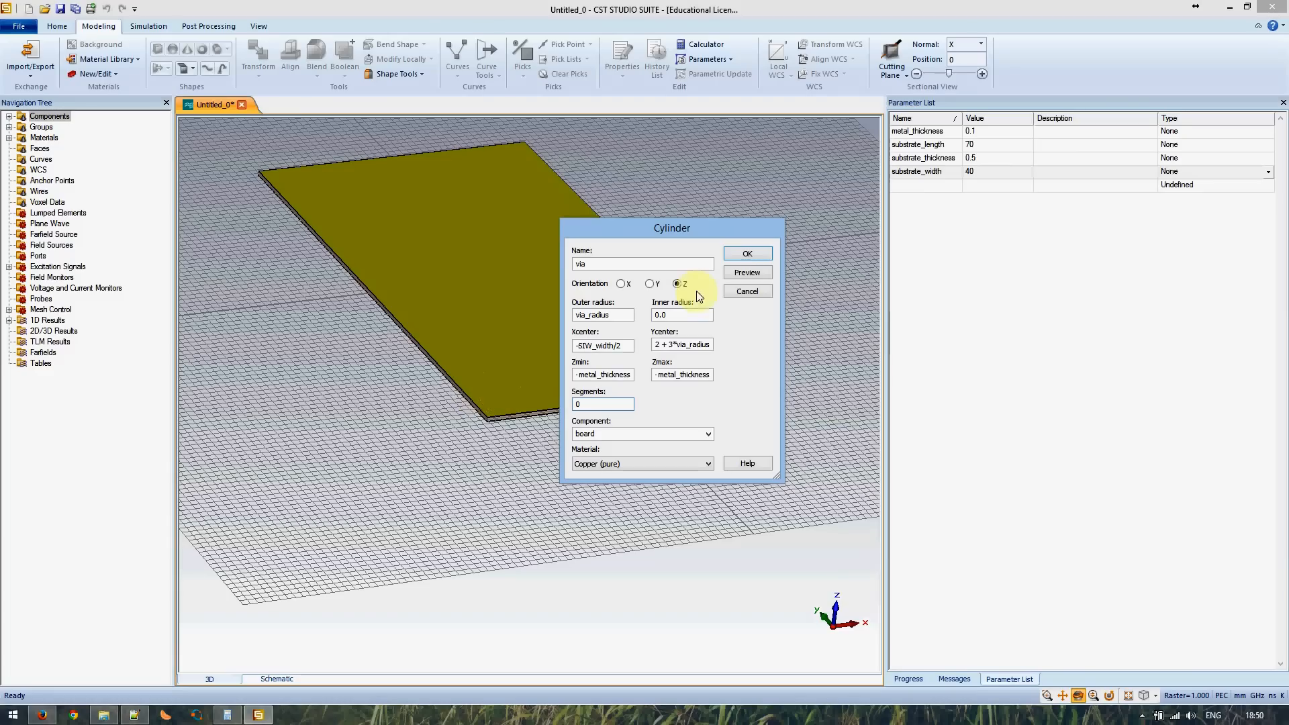
- Preview the via and define the missing parameters via_radius as 0.2 and SIW_width as 10, consulting the Notepad++ notes for the design frequencies
click(742, 273)
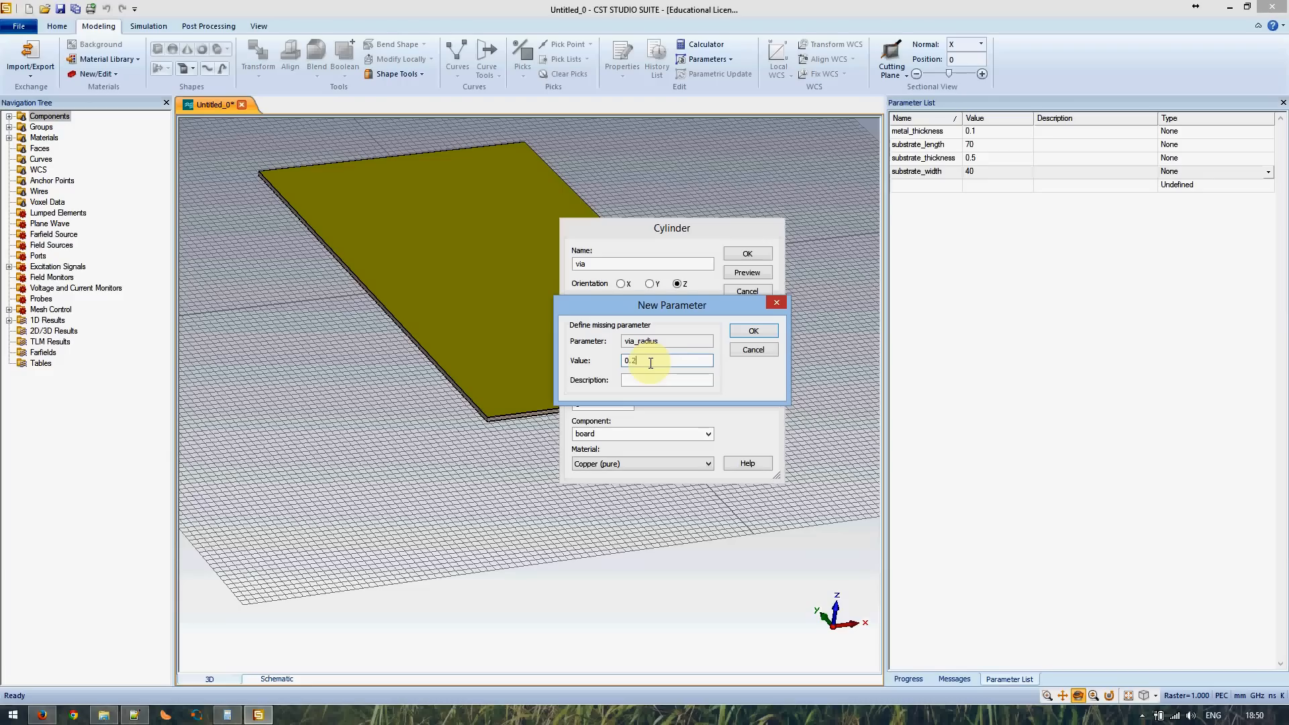
key(Return)
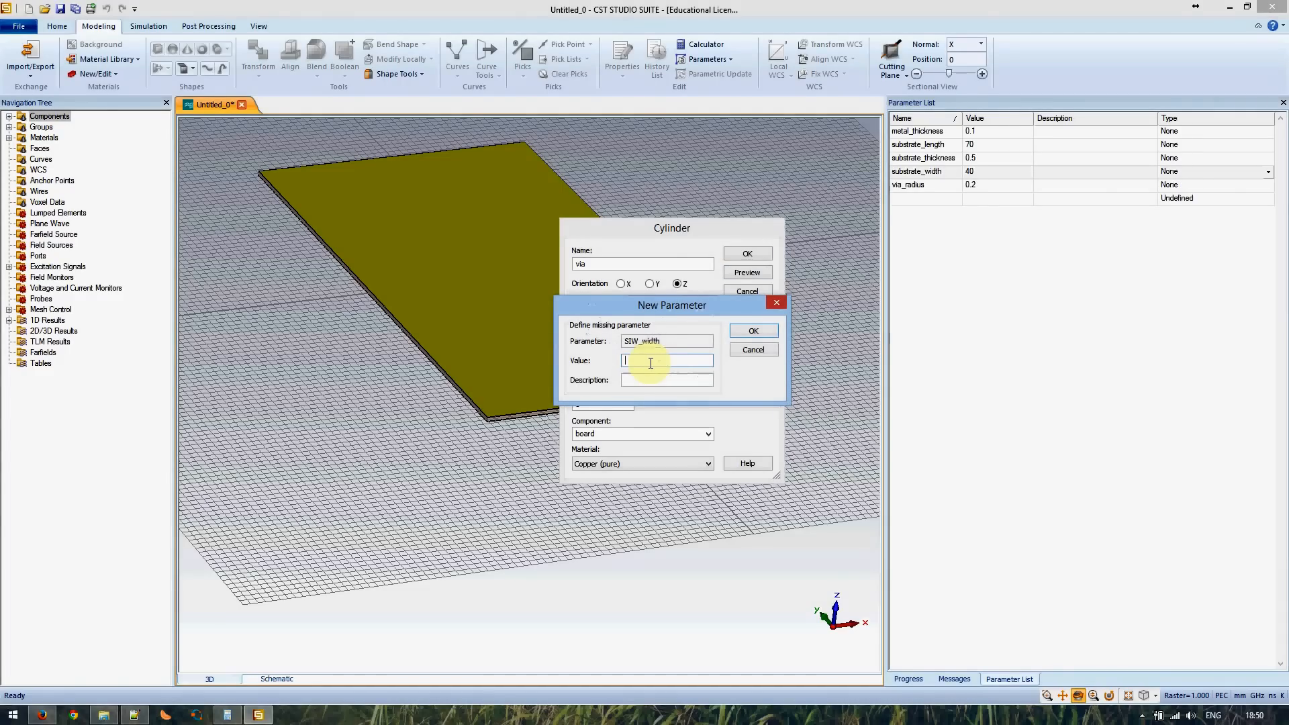
click(139, 712)
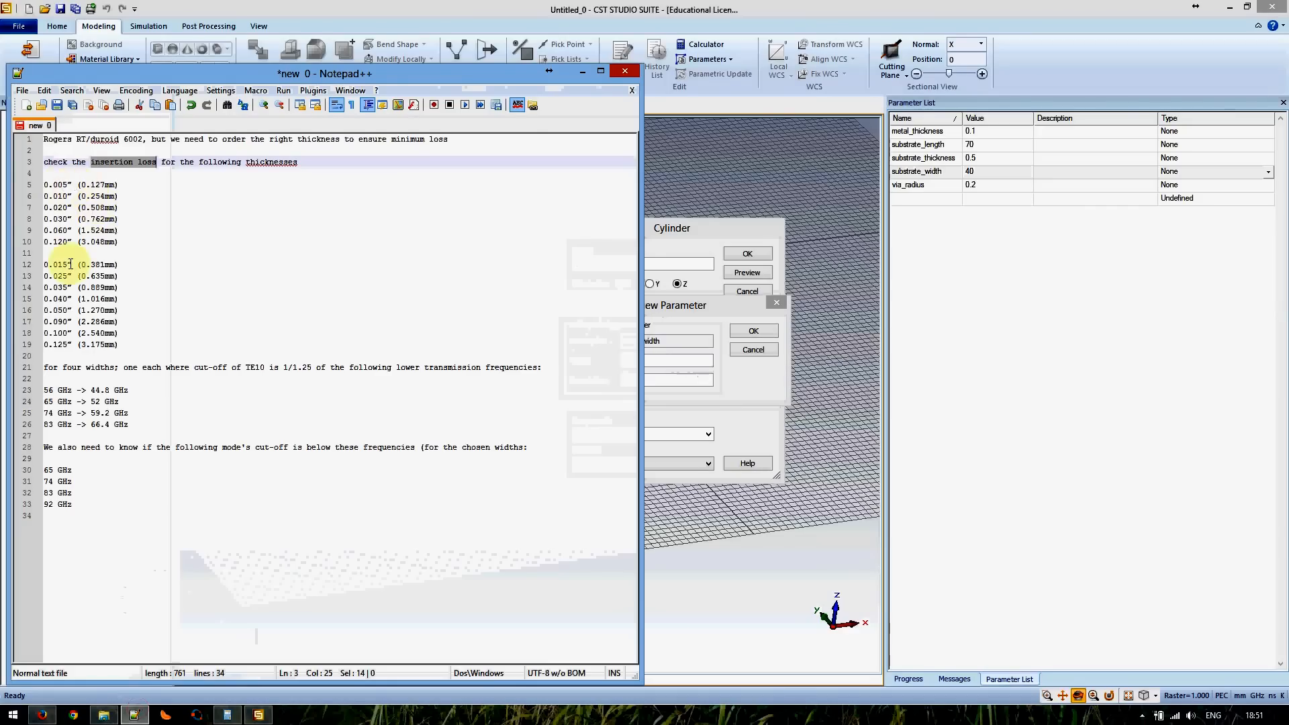
drag(119, 299, 21, 299)
drag(128, 391, 30, 388)
click(134, 715)
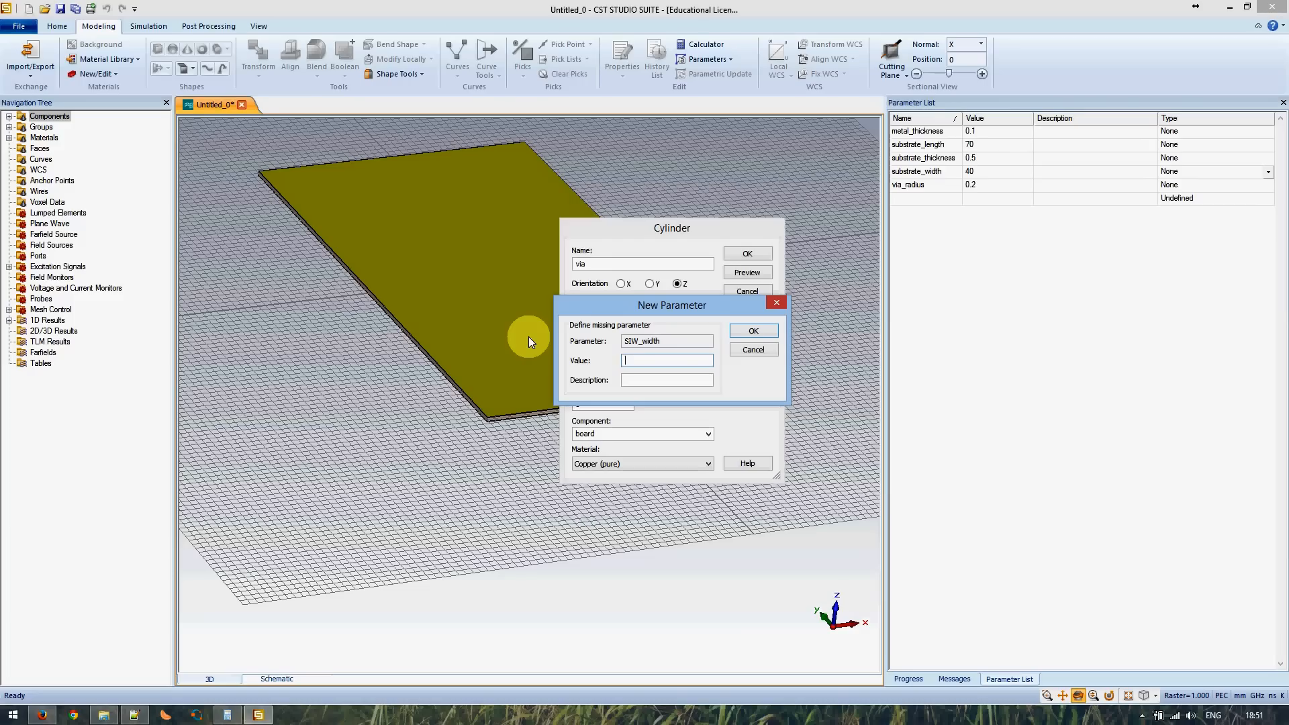
text(10)
click(753, 331)
- Inspect the via preview close up at the board's edge and create the cylinder
drag(700, 233, 789, 230)
click(587, 399)
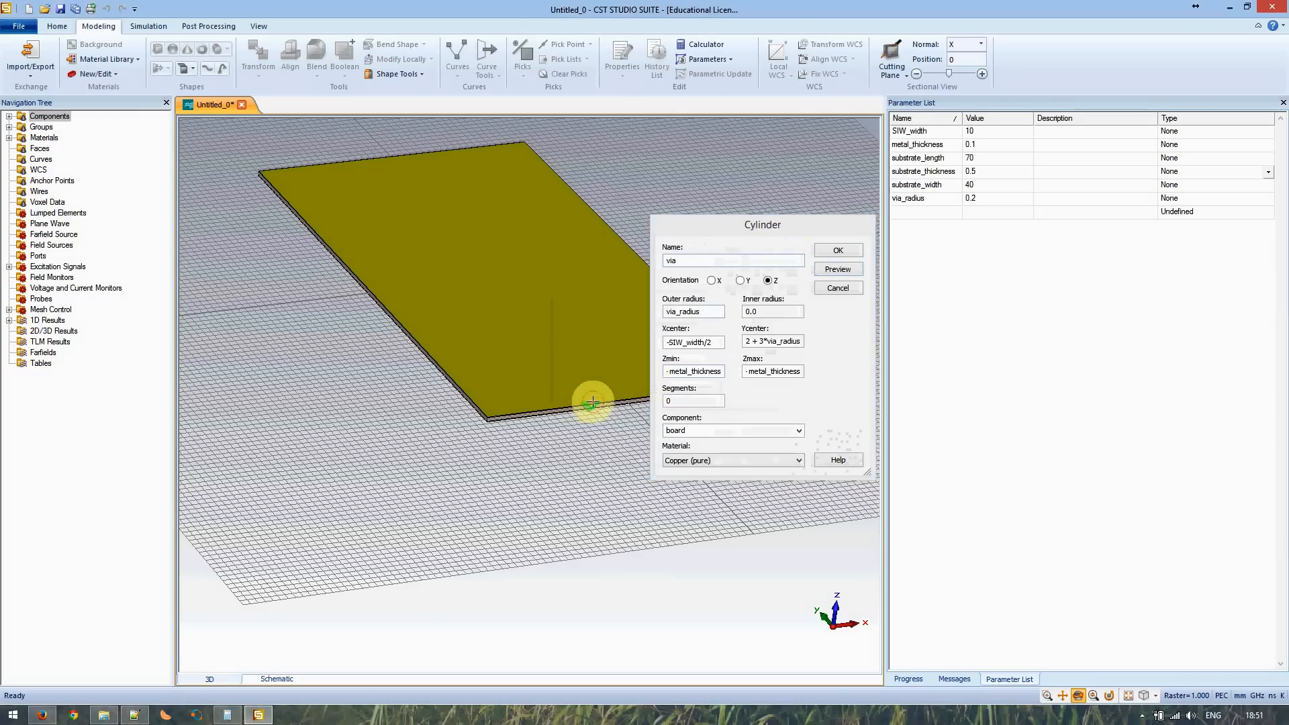
scroll(591, 402, up, 2)
scroll(591, 402, up, 4)
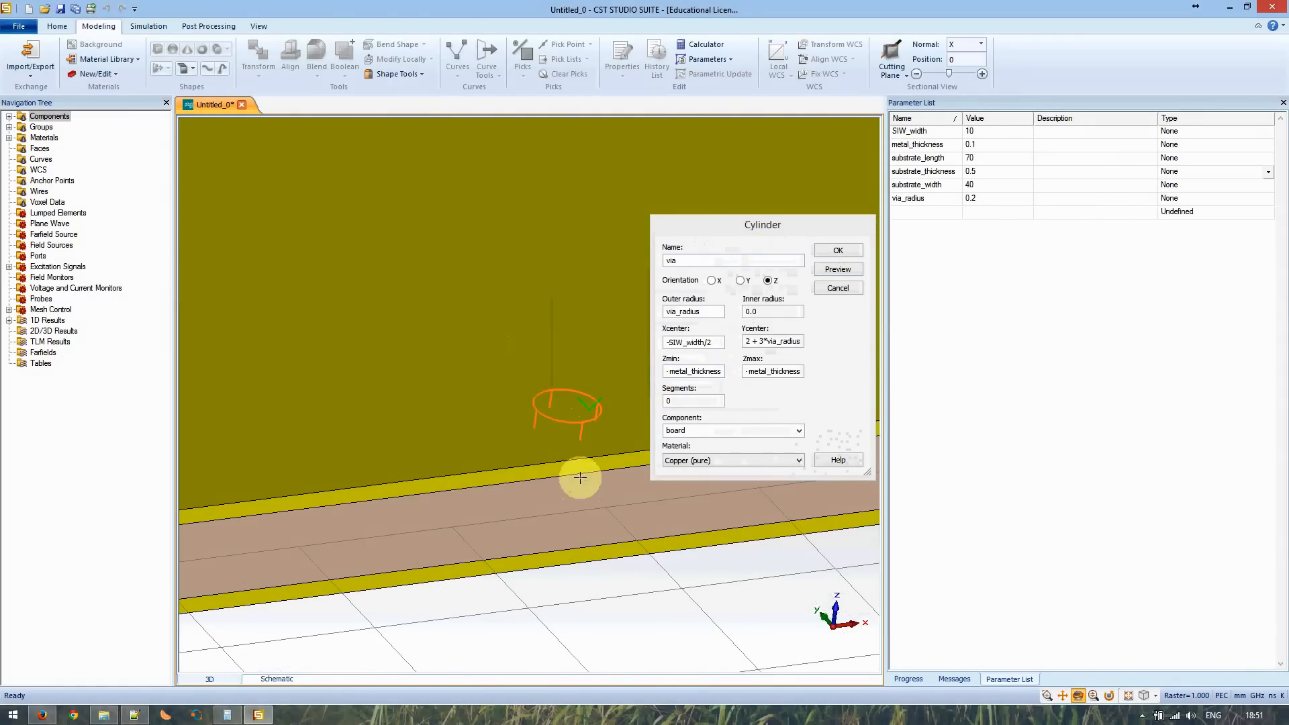
mouse_move(582, 451)
mouse_down()
mouse_move(590, 383)
mouse_move(576, 430)
mouse_up()
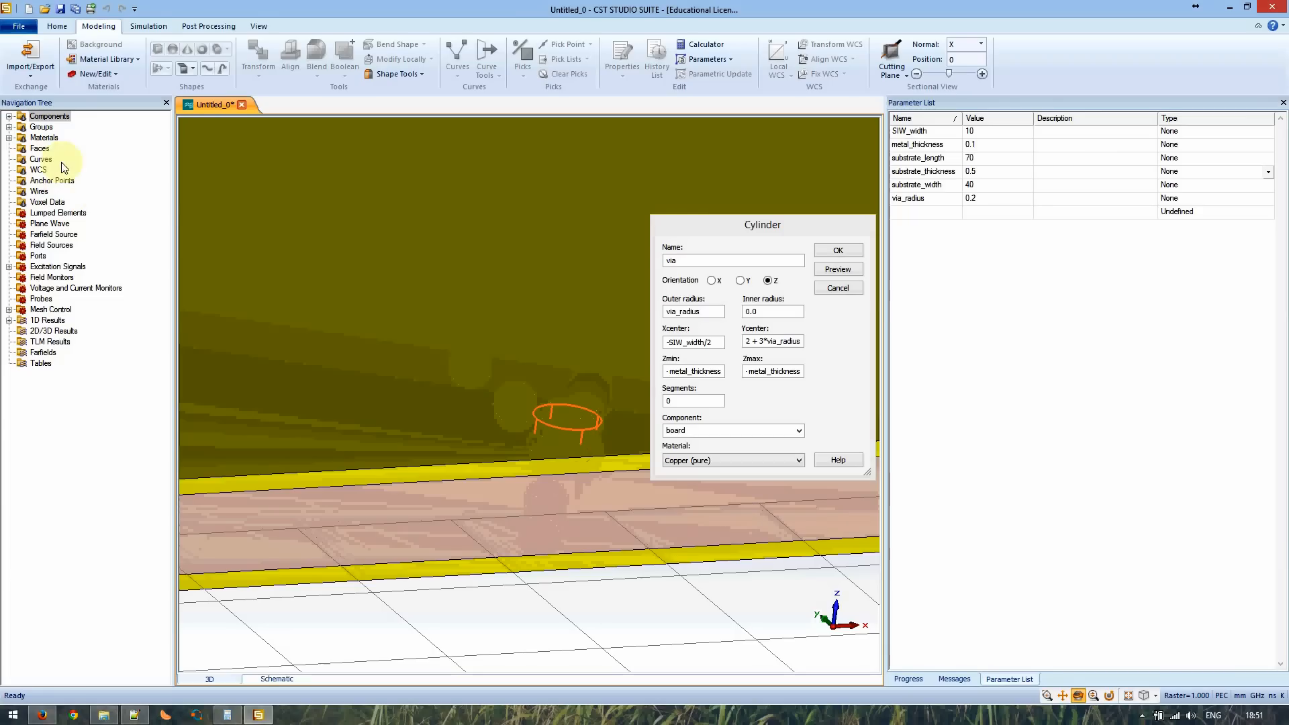
click(23, 117)
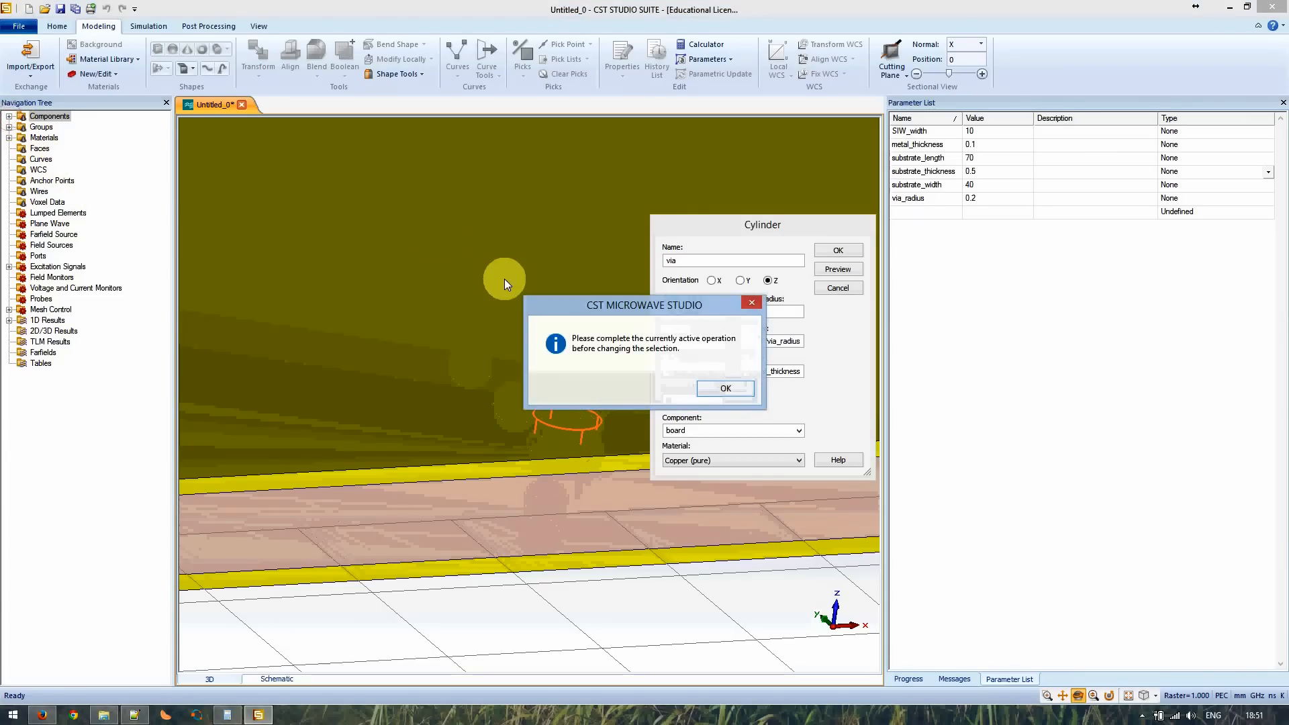
click(739, 390)
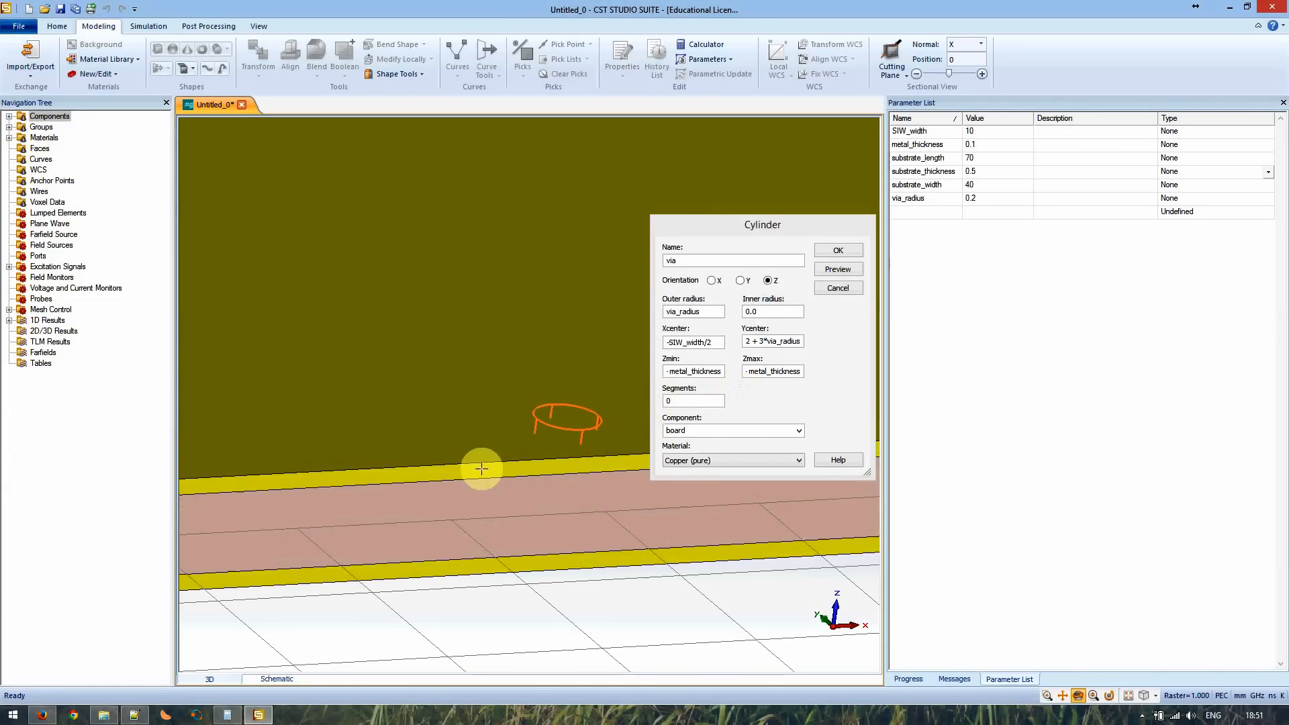
click(837, 251)
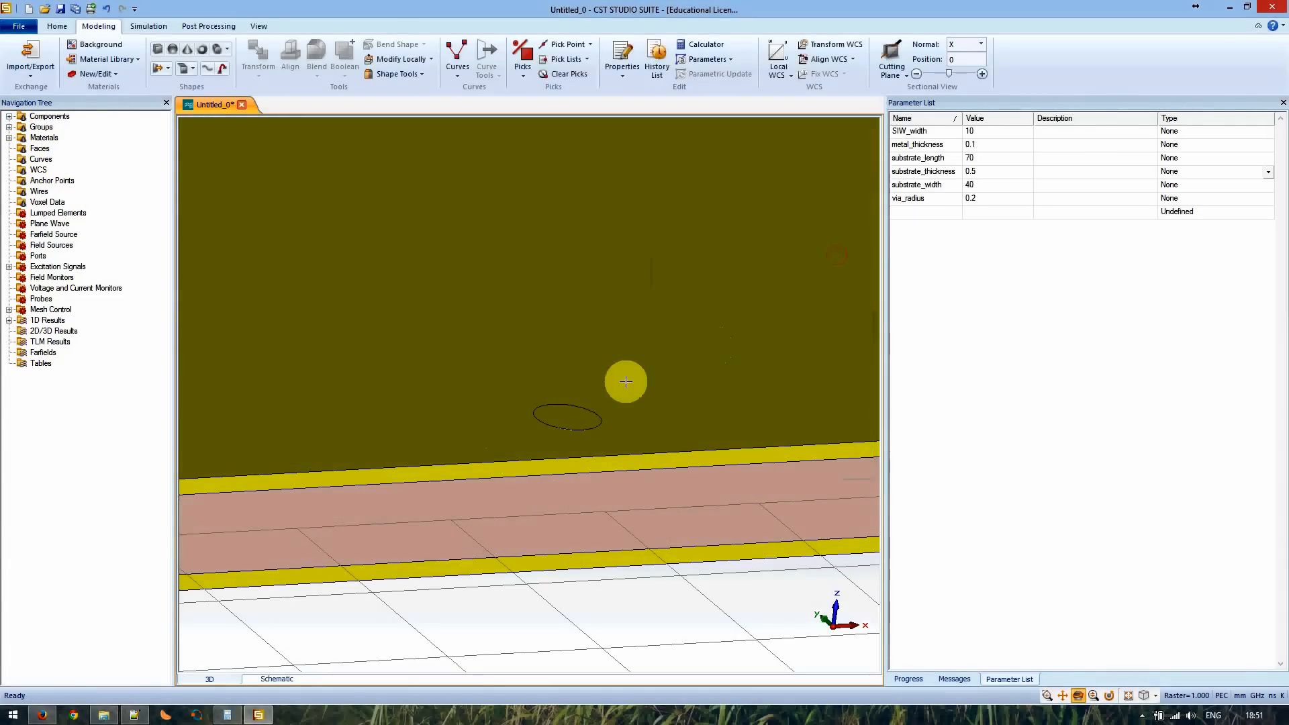
- Hide the rf_substrate solid of the board component and clear the selection to expose the via
click(9, 116)
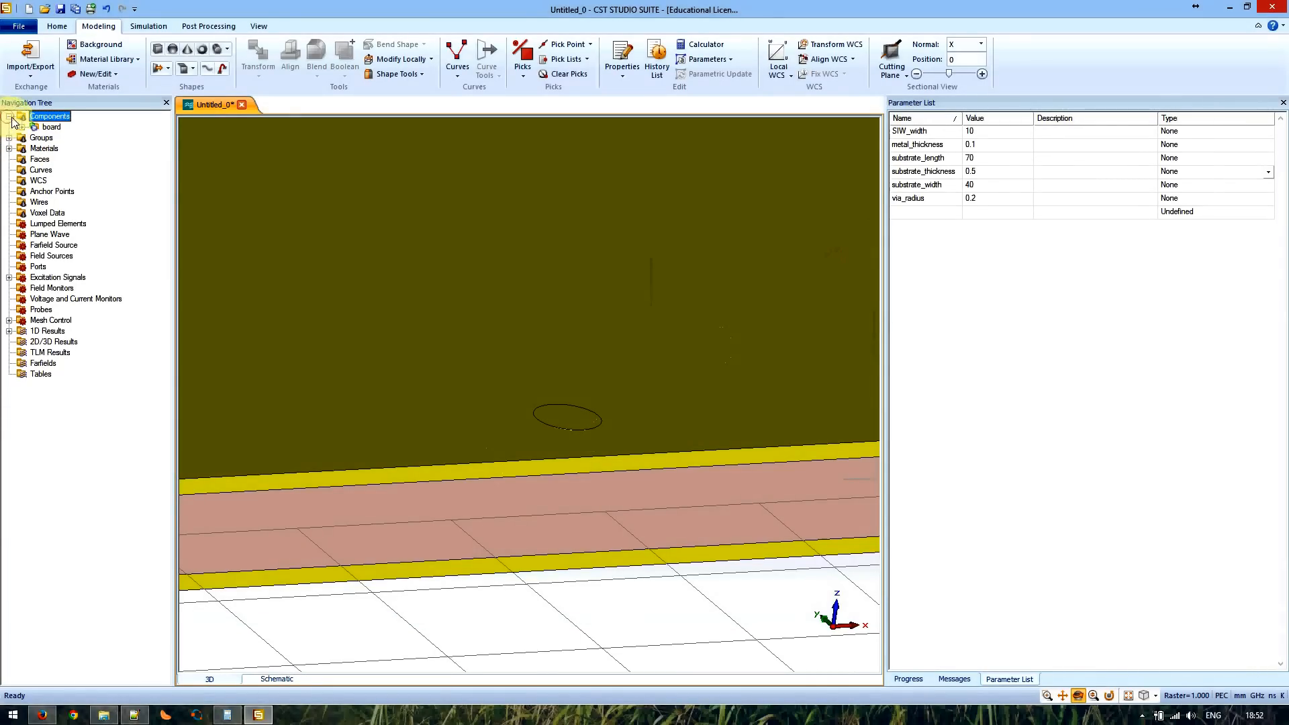
click(22, 127)
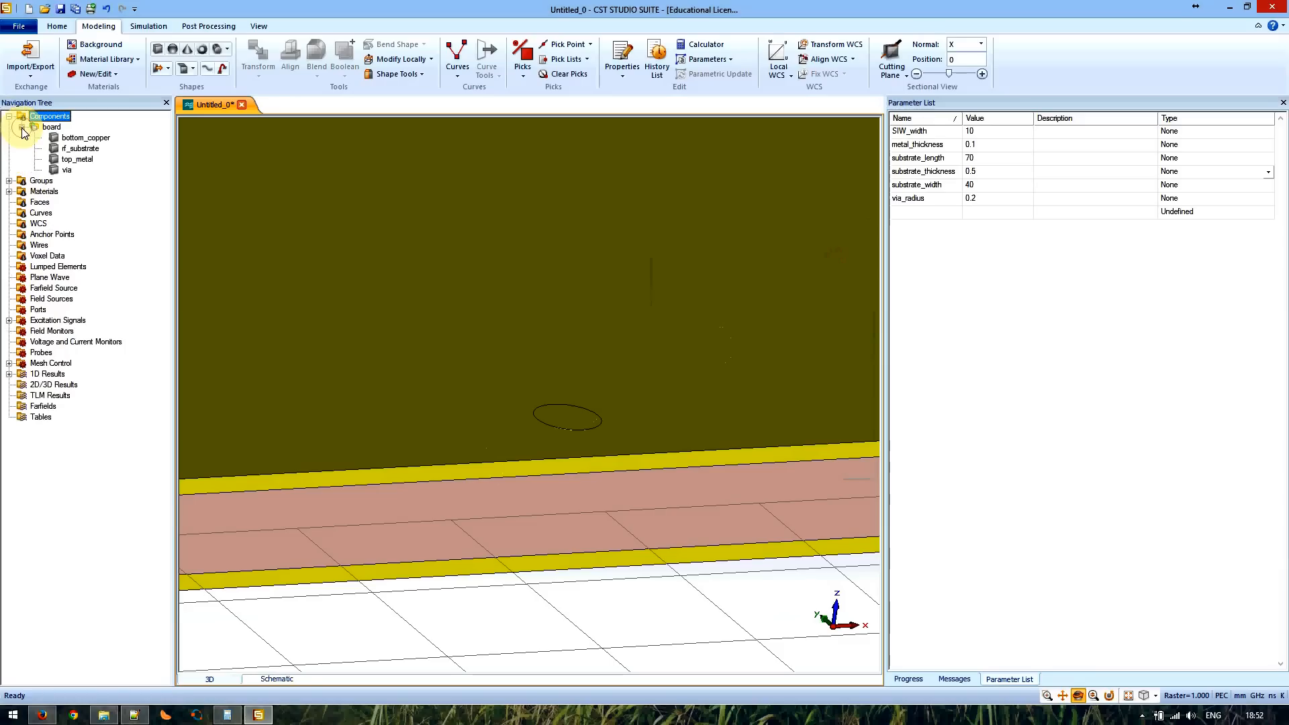
click(80, 149)
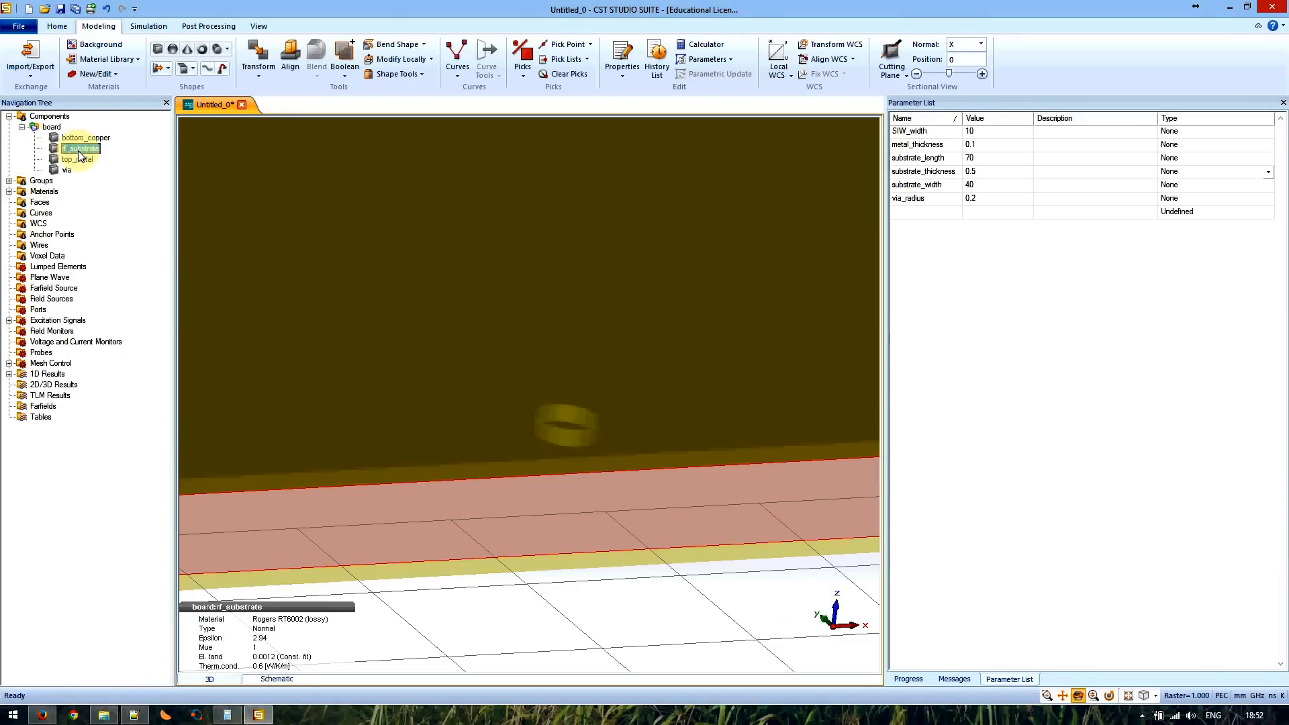
scroll(550, 439, down, 3)
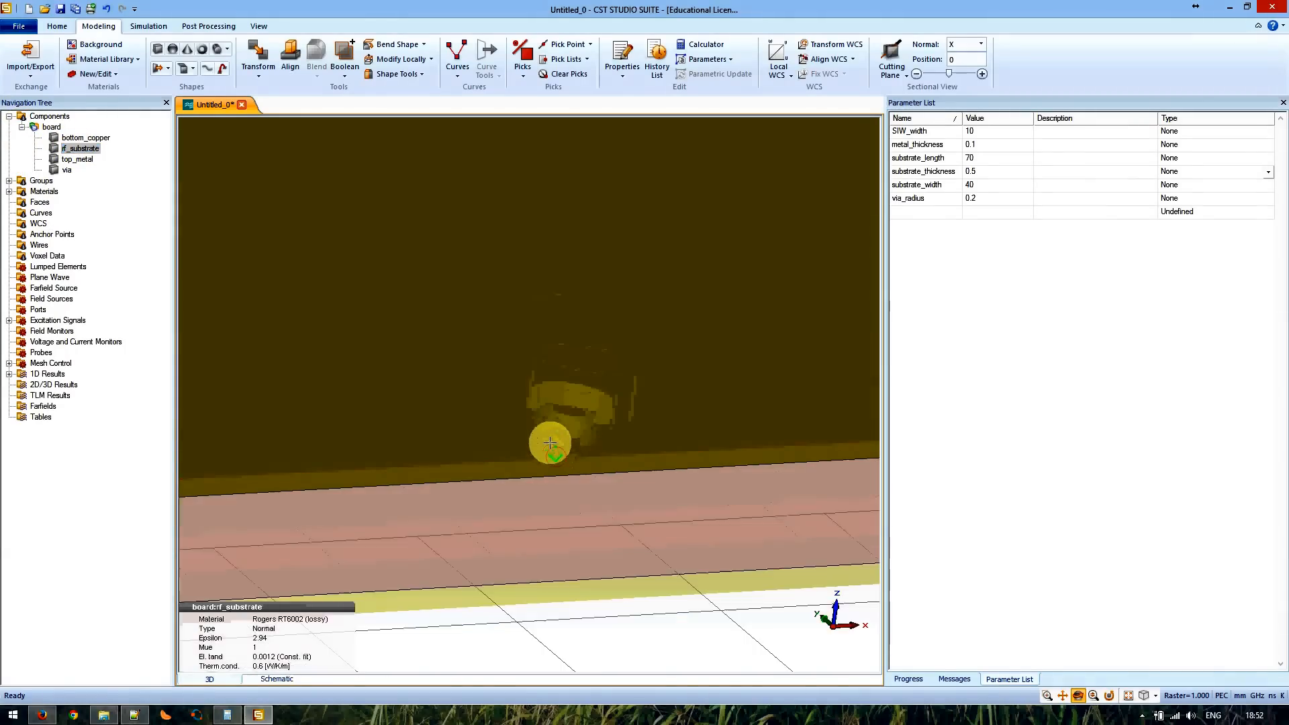
scroll(550, 439, down, 5)
scroll(552, 431, up, 6)
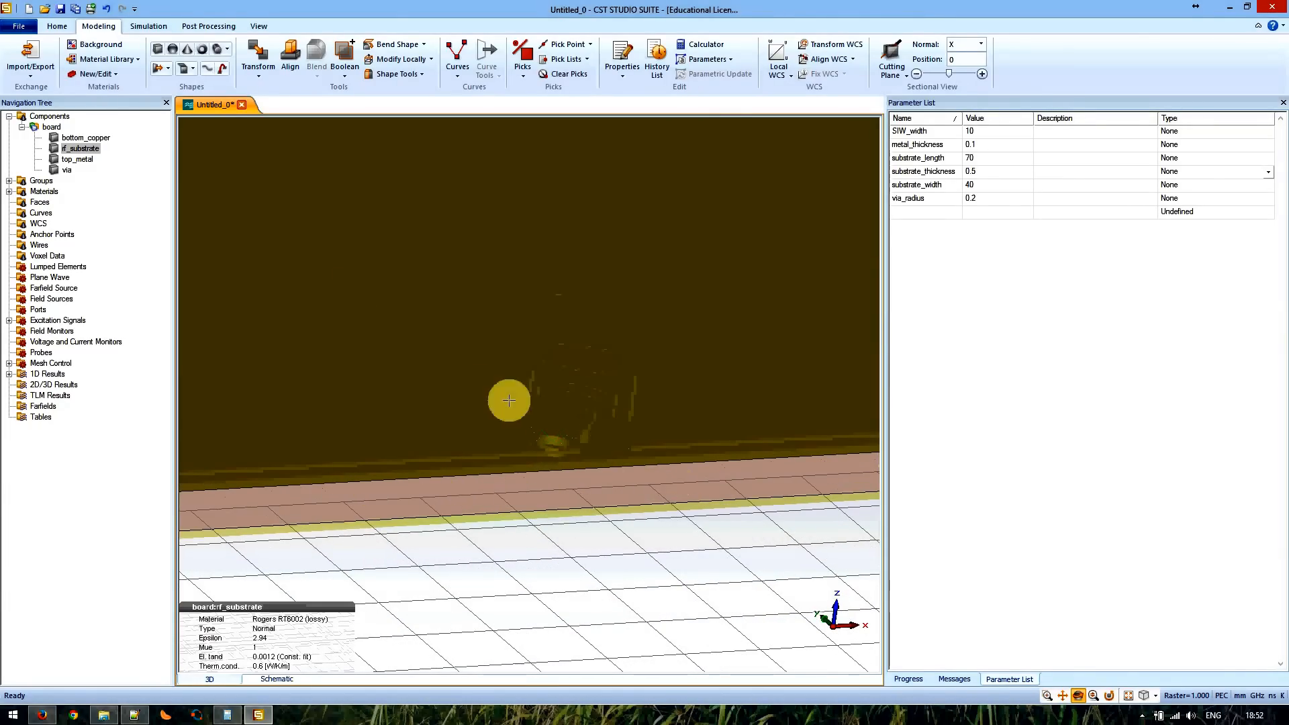
right_click(70, 145)
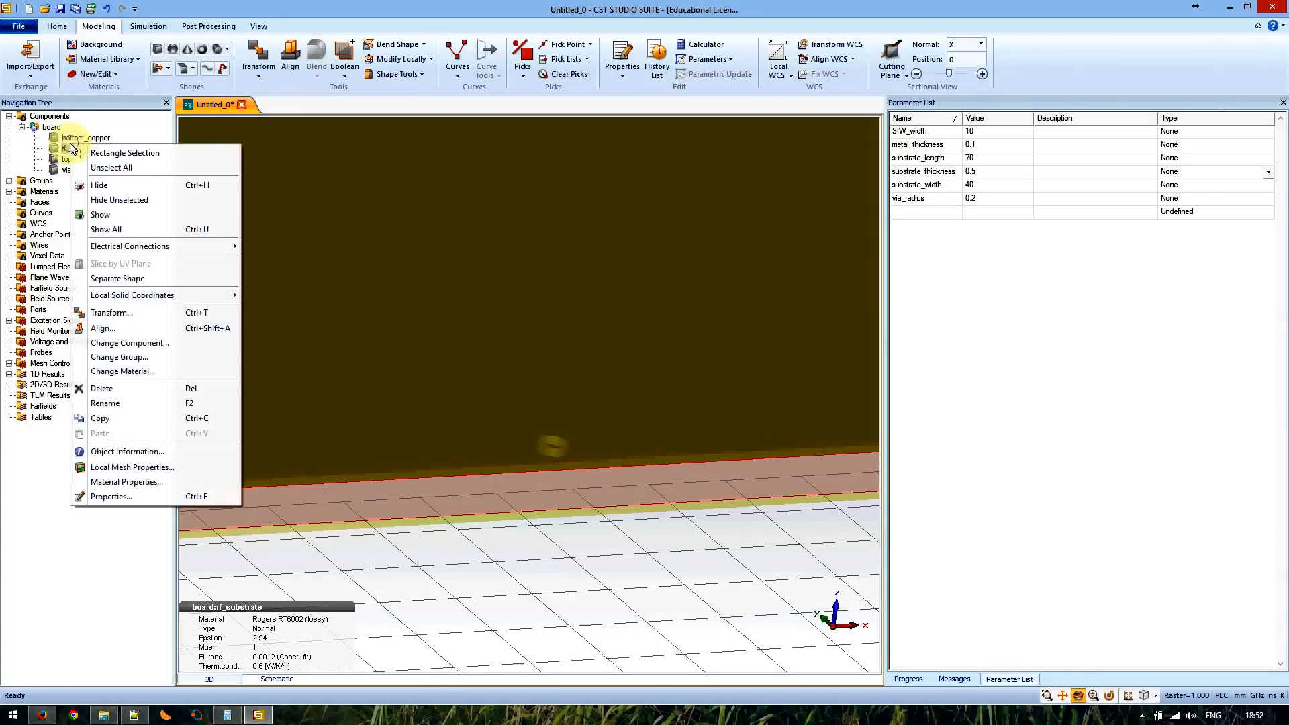
click(95, 185)
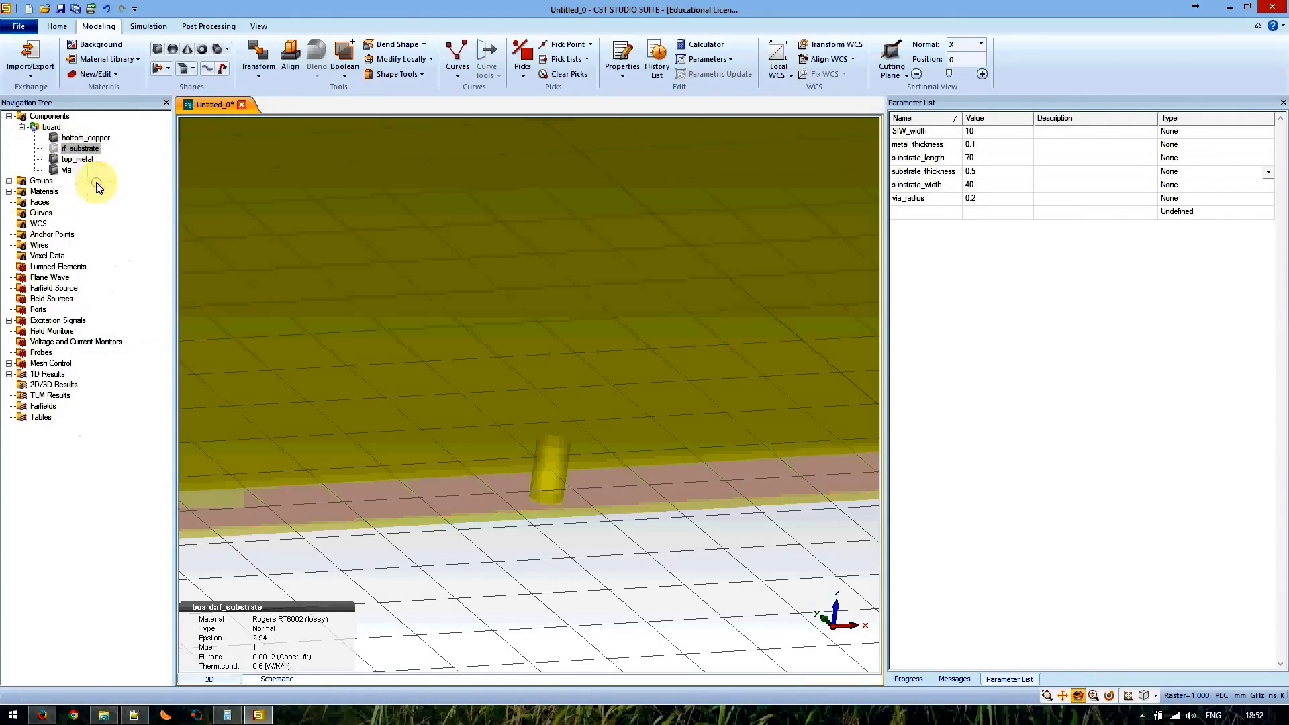
click(50, 116)
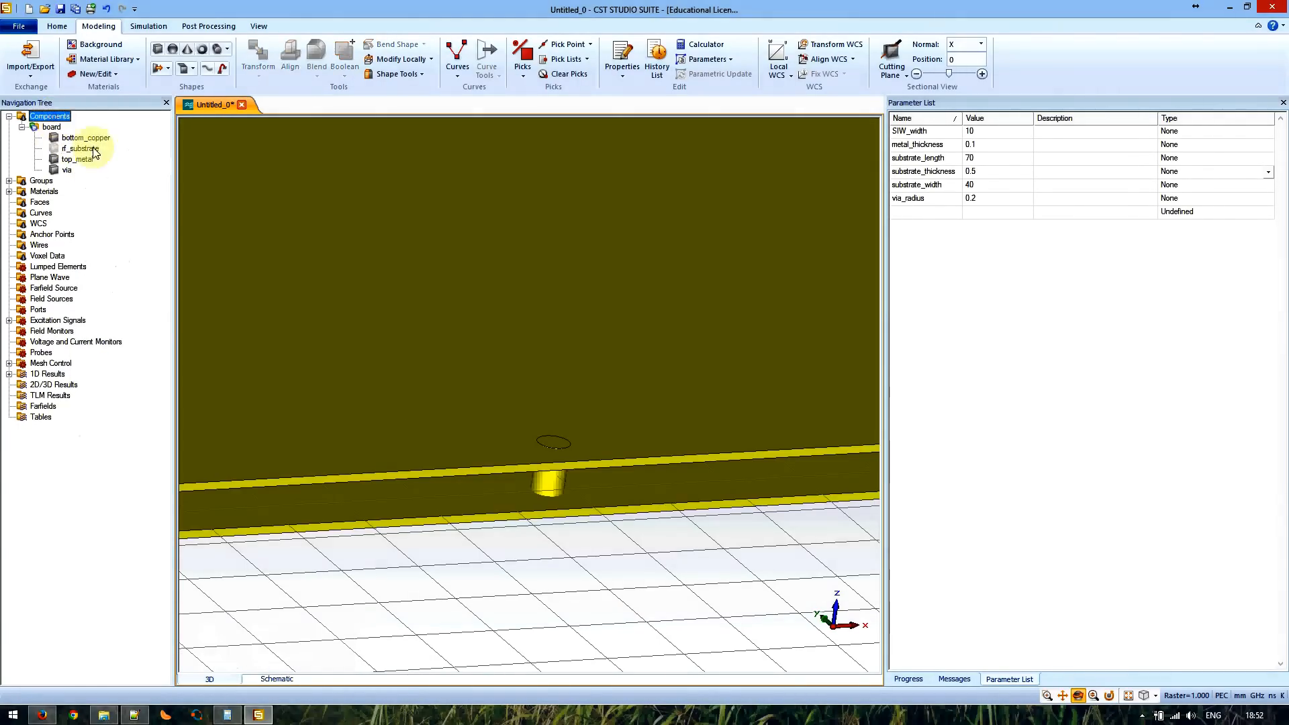
- Examine how the via runs between the top and bottom copper layers and where it sits along the board's edge
drag(576, 449, 578, 494)
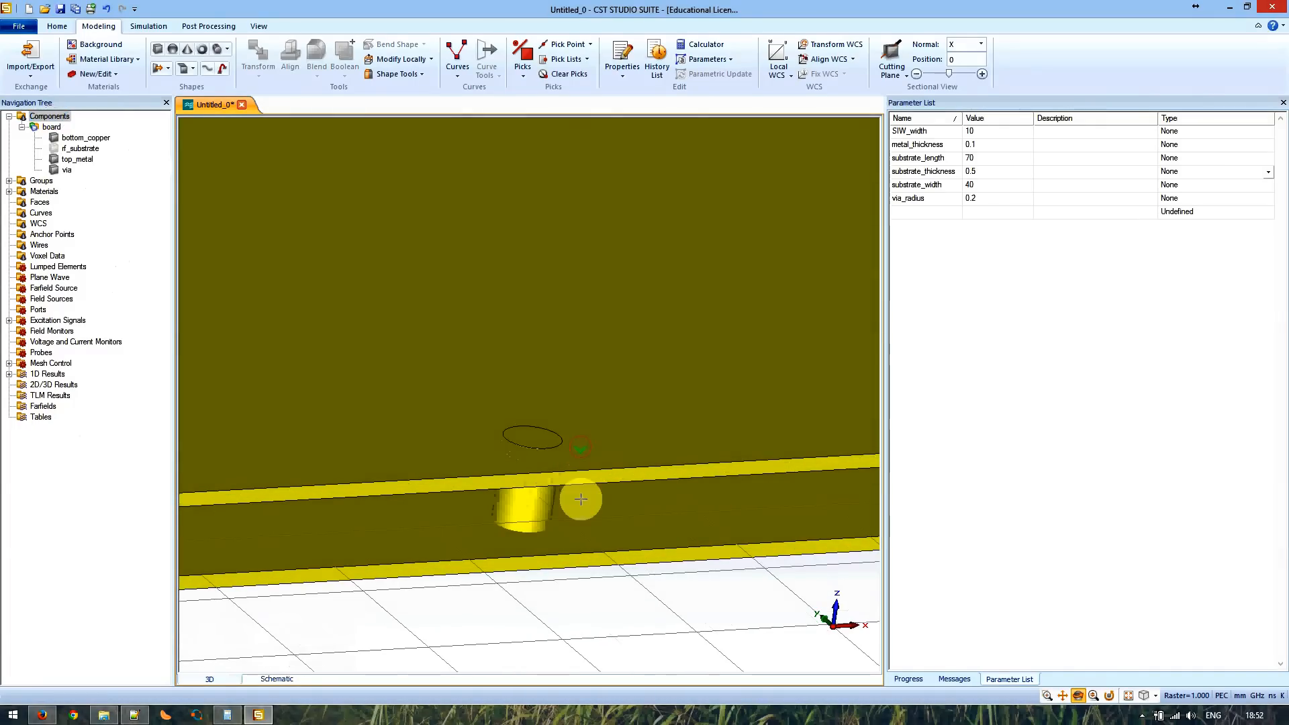
right_click(578, 488)
click(596, 498)
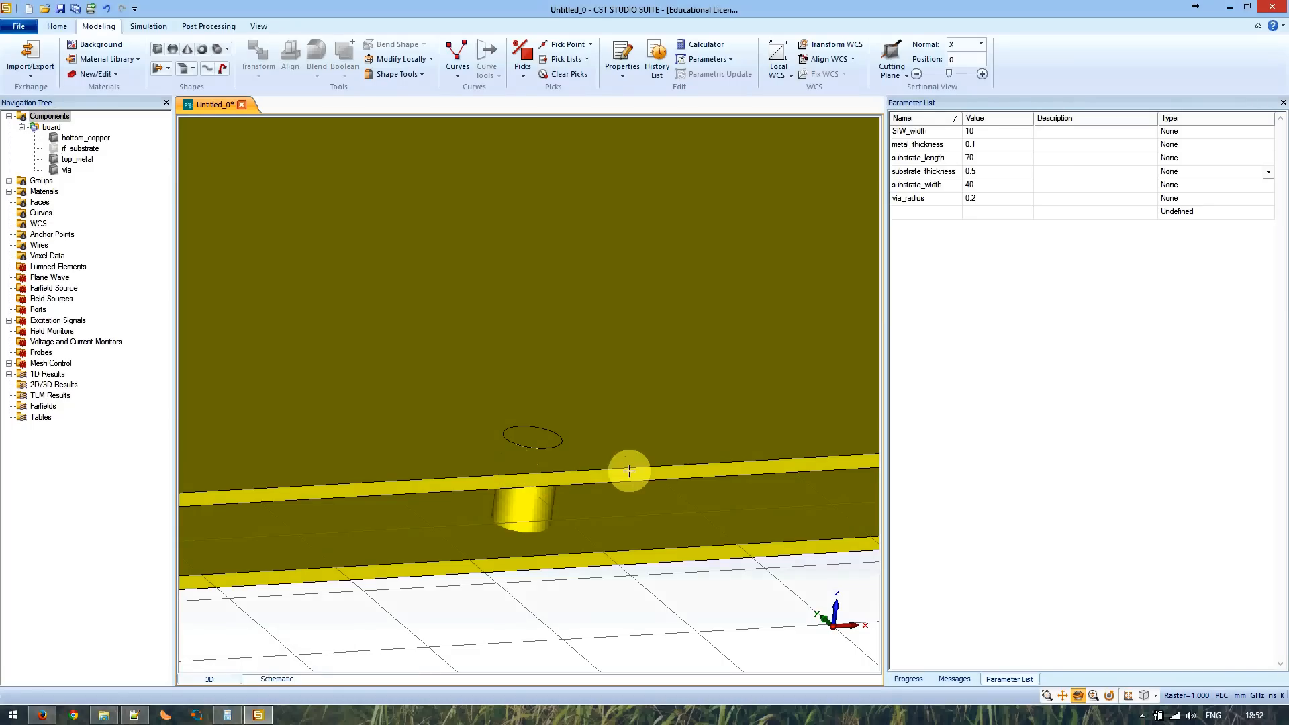
drag(629, 471, 568, 455)
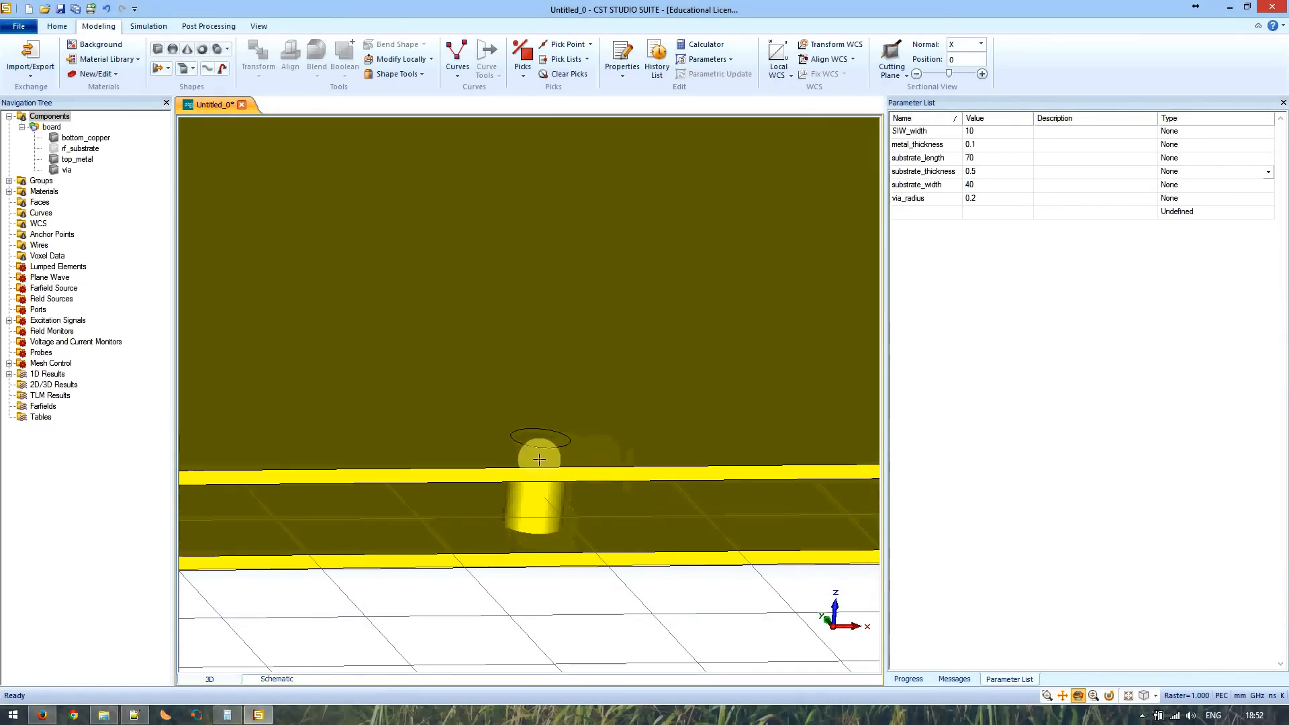
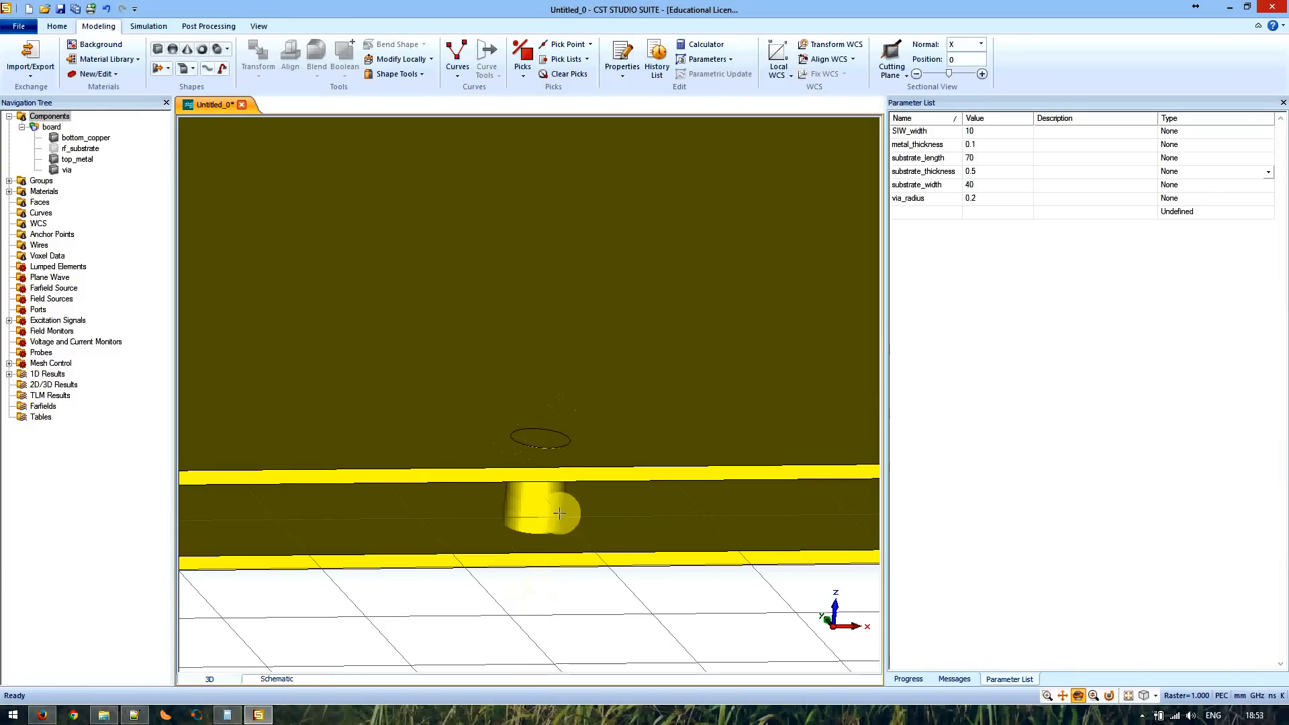
scroll(561, 518, up, 2)
scroll(564, 495, down, 5)
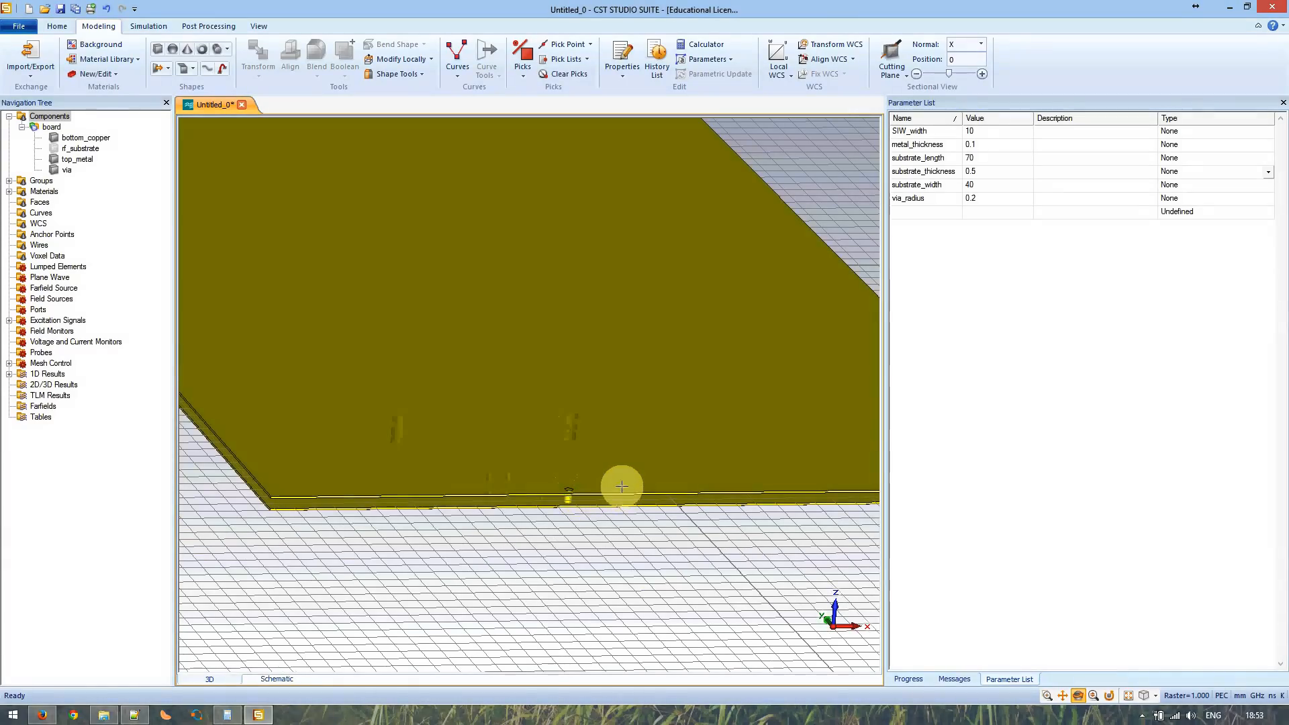
middle_drag(618, 490, 500, 485)
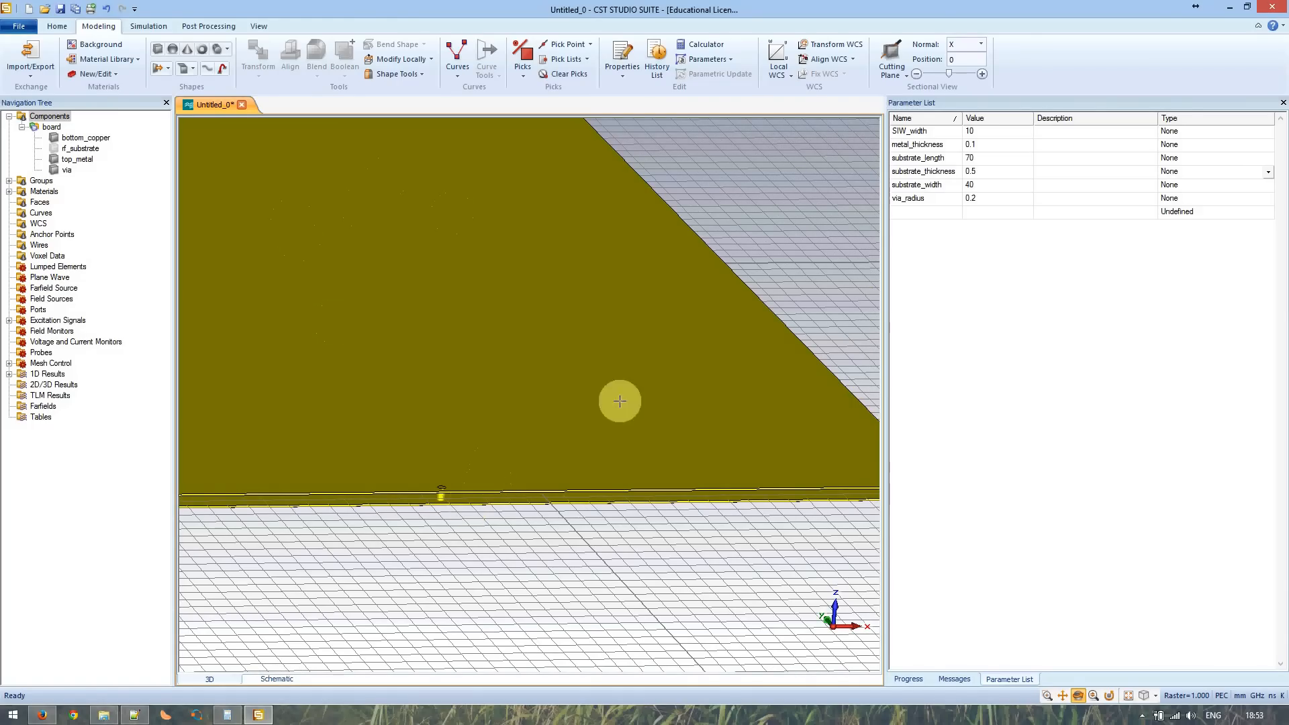
click(325, 306)
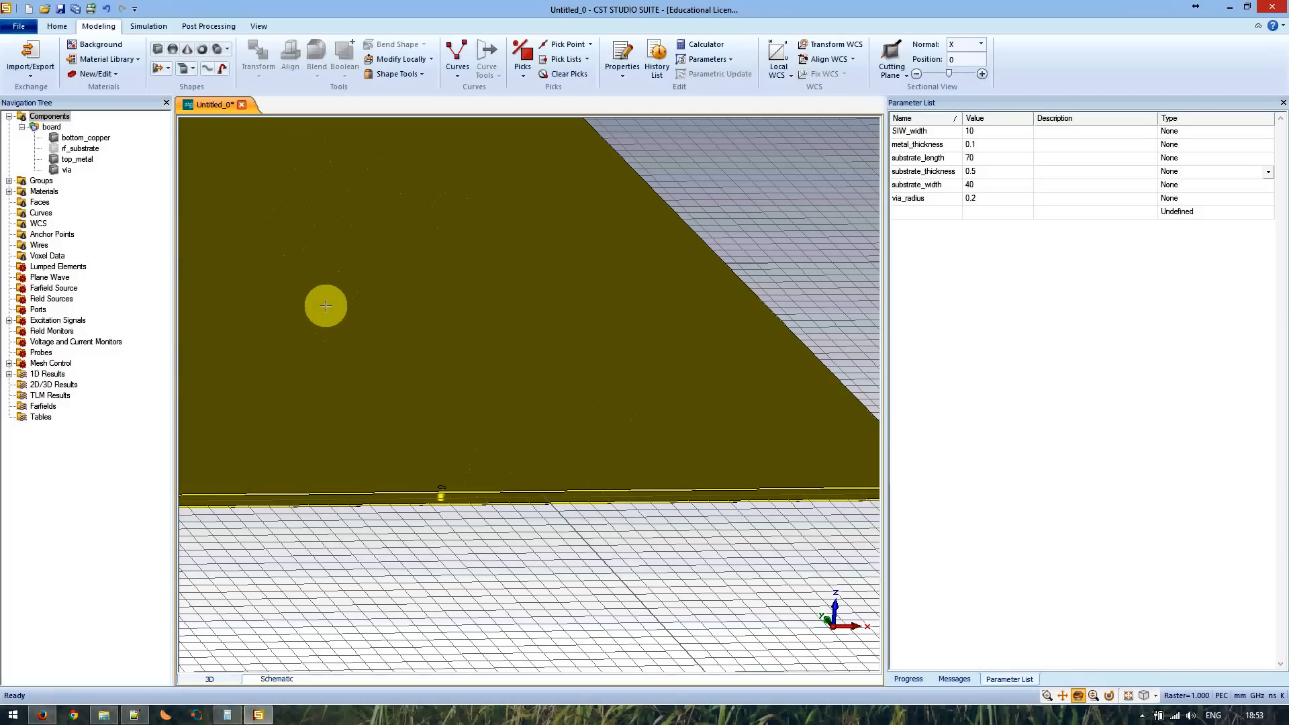
- Begin a Translate transform of the board component's via with the Copy and Unite options enabled
click(67, 169)
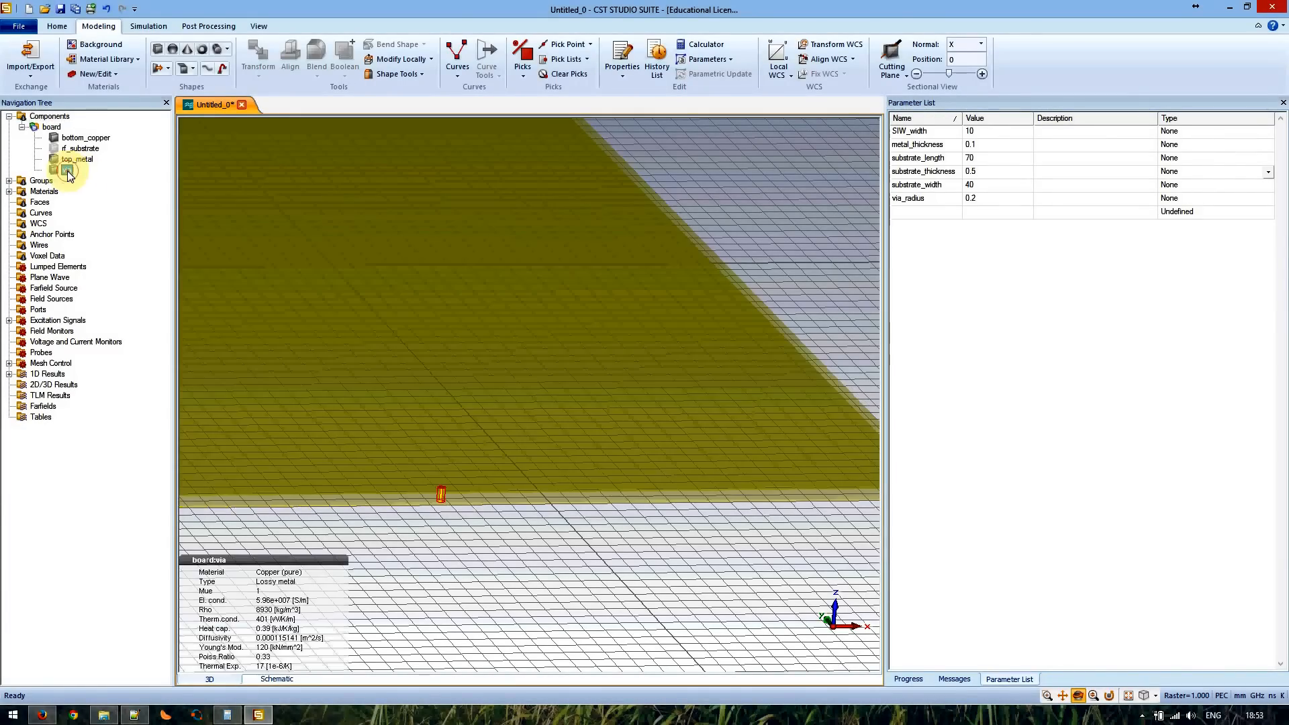
right_click(67, 170)
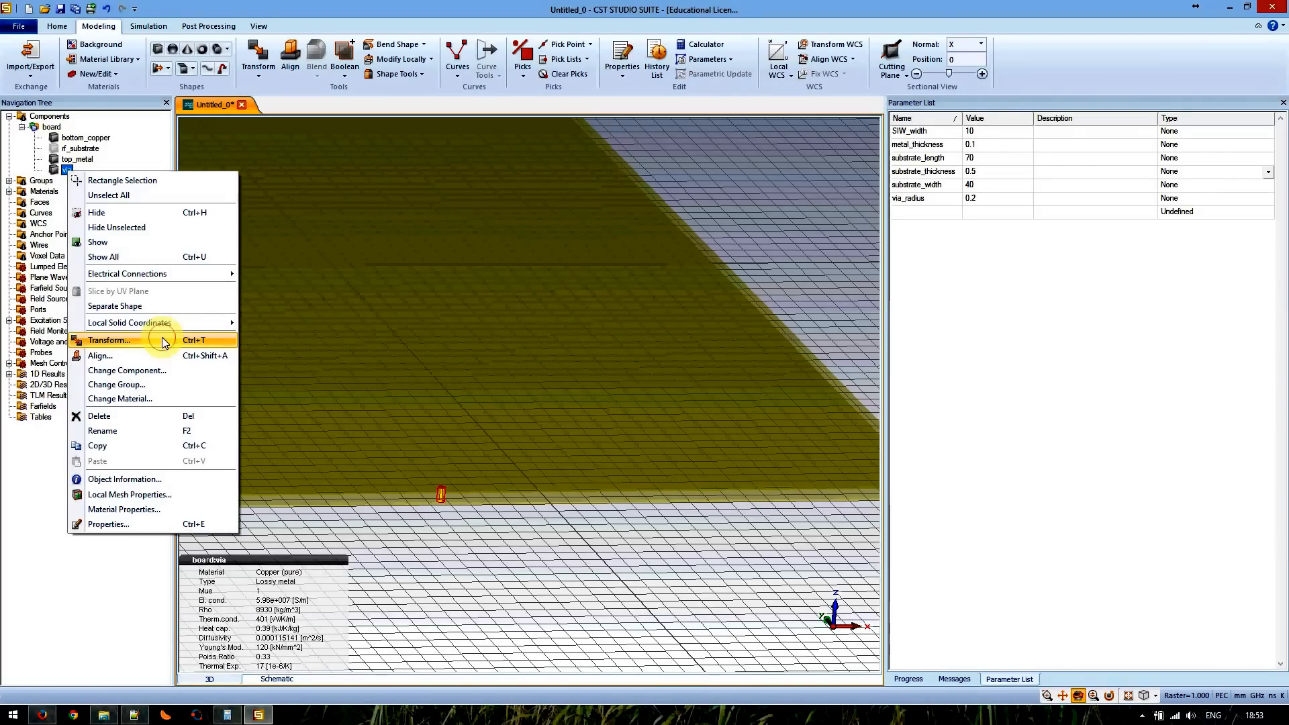
click(163, 340)
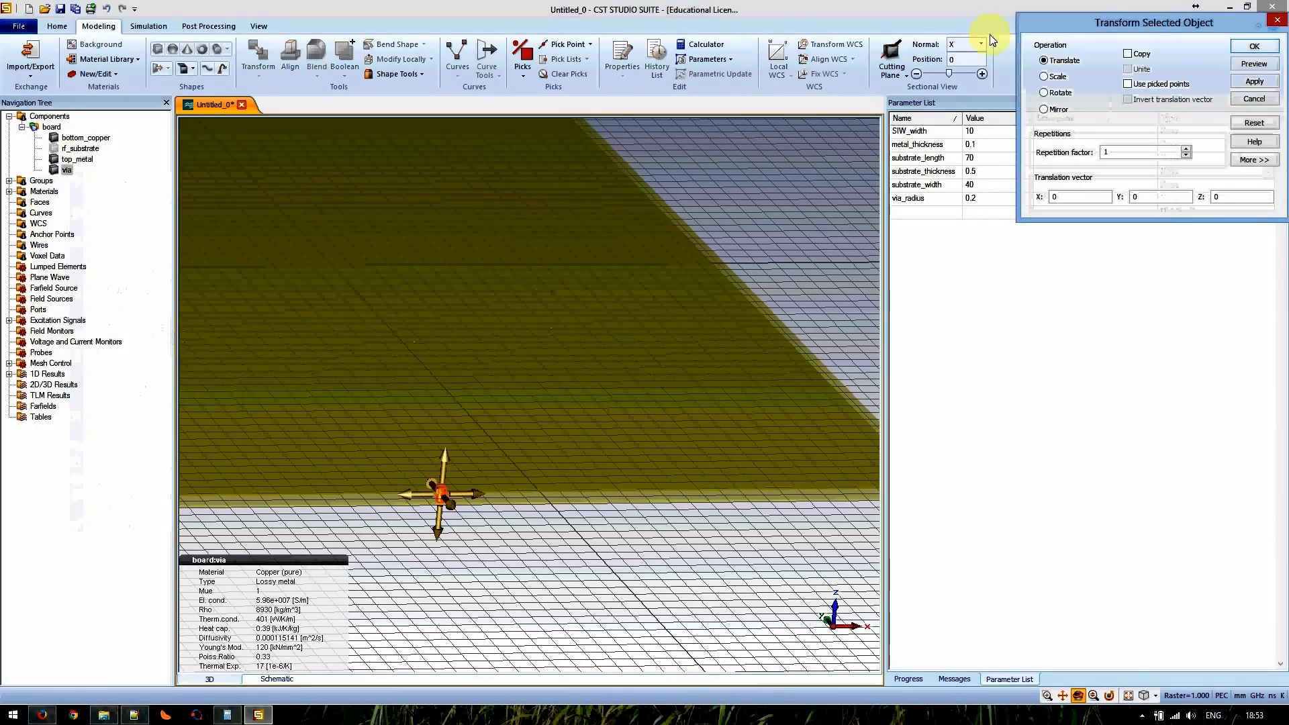
drag(1074, 24, 799, 286)
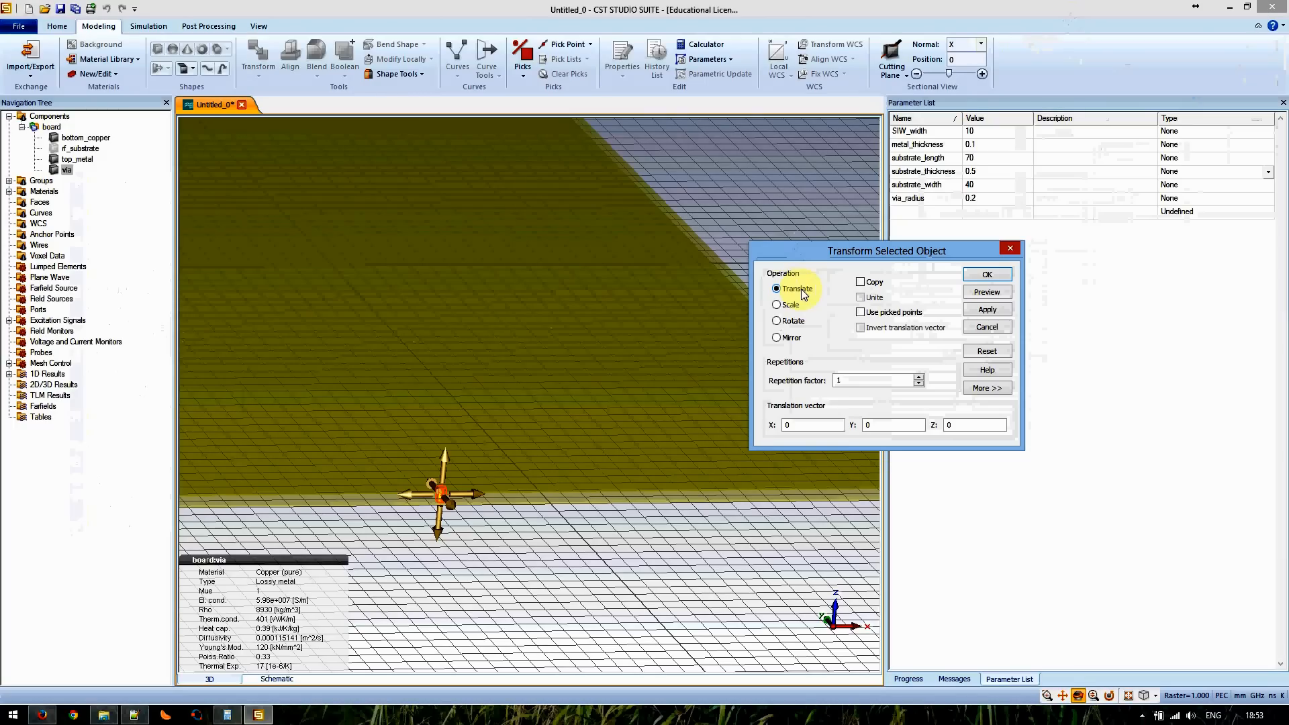
click(862, 282)
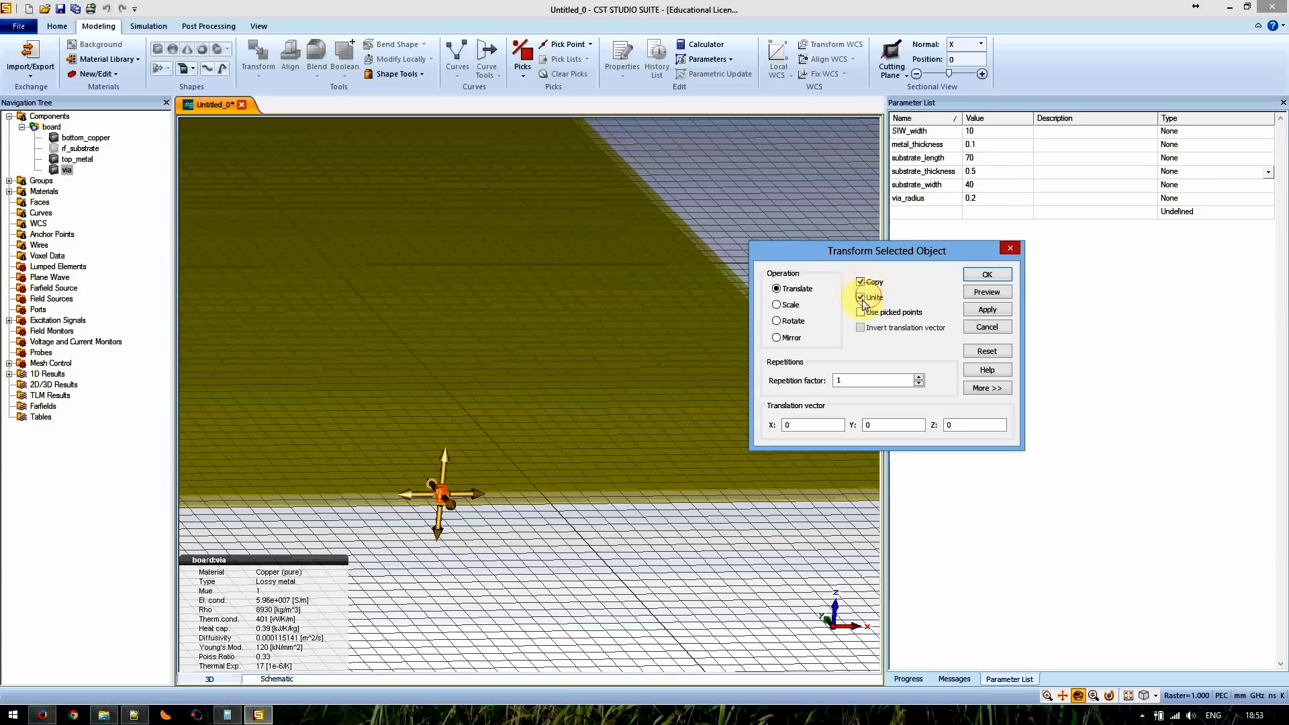
click(860, 298)
click(861, 297)
click(861, 297)
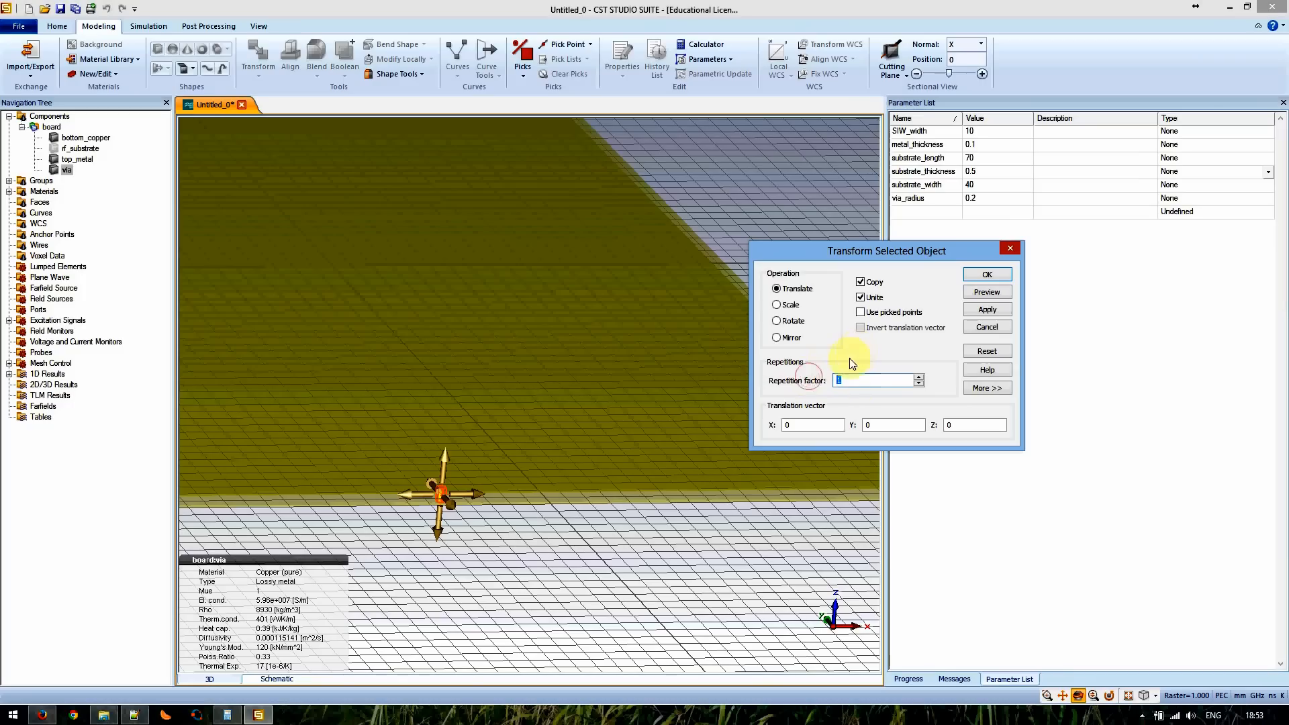
- Set the via copies' repetition factor to (substrate_length/via_spacing)-1 and the Y translation to via_spacing
double_click(854, 382)
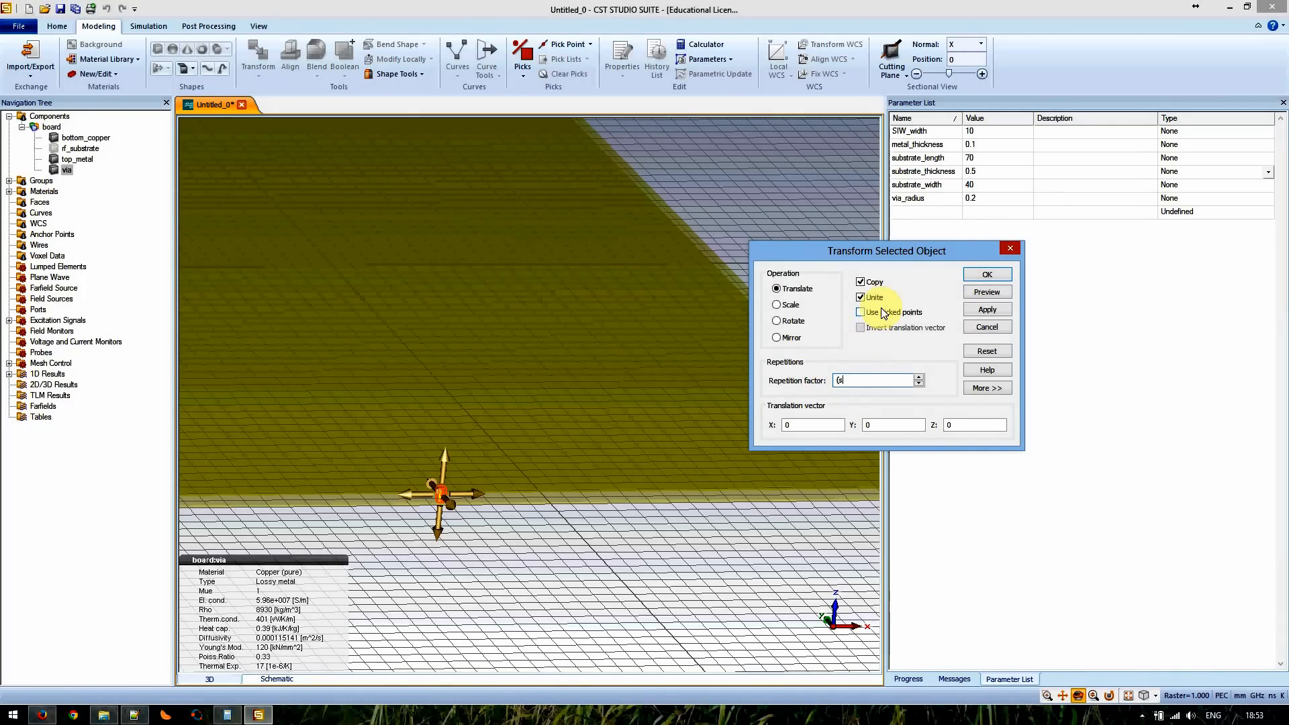
text((substrate_length)
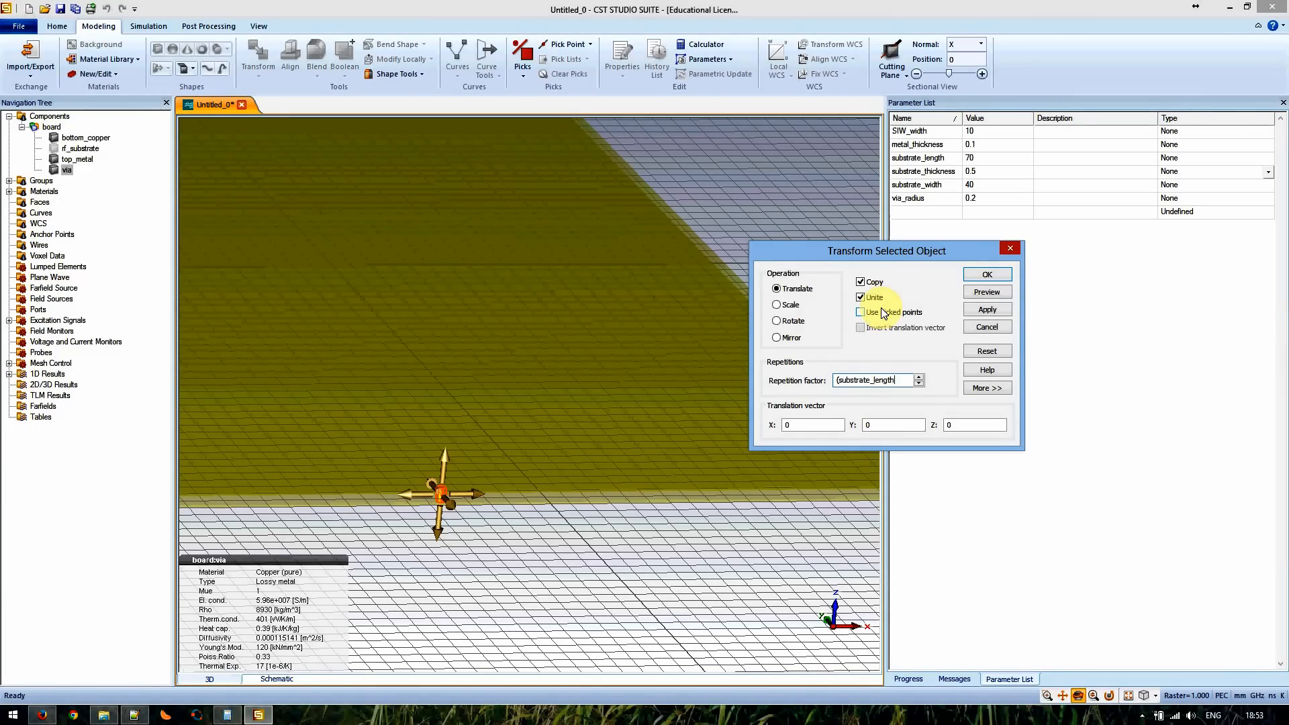
text(/via_spacing)-1)
key(Tab)
key(Tab)
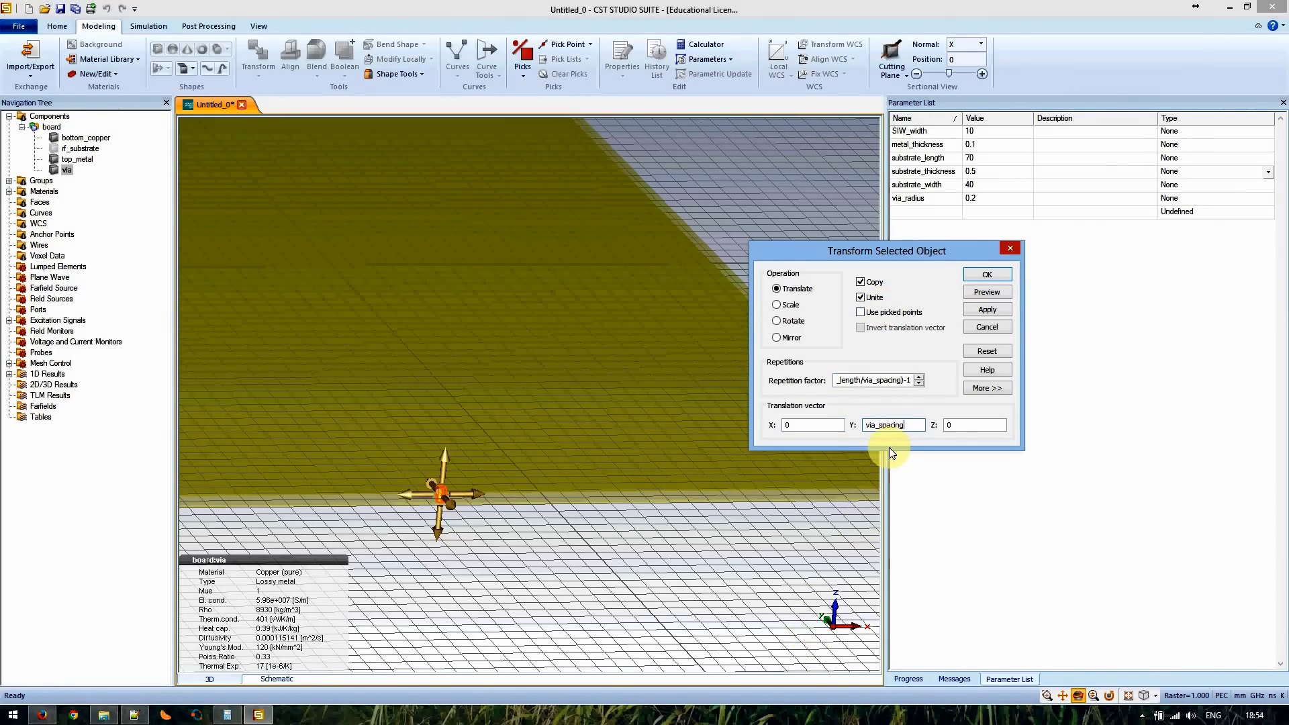
- Define the missing parameter via_spacing as 4*via_radius and preview the via row up to the board's far edge
click(988, 293)
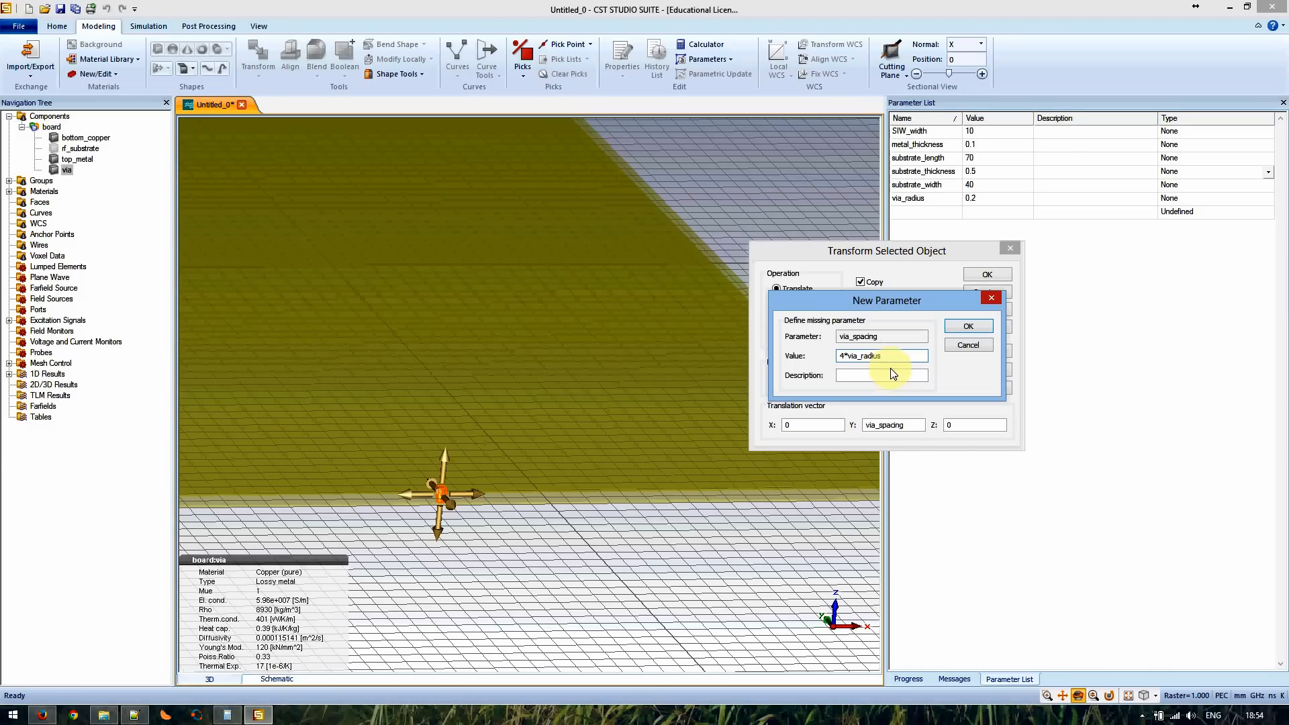
click(947, 329)
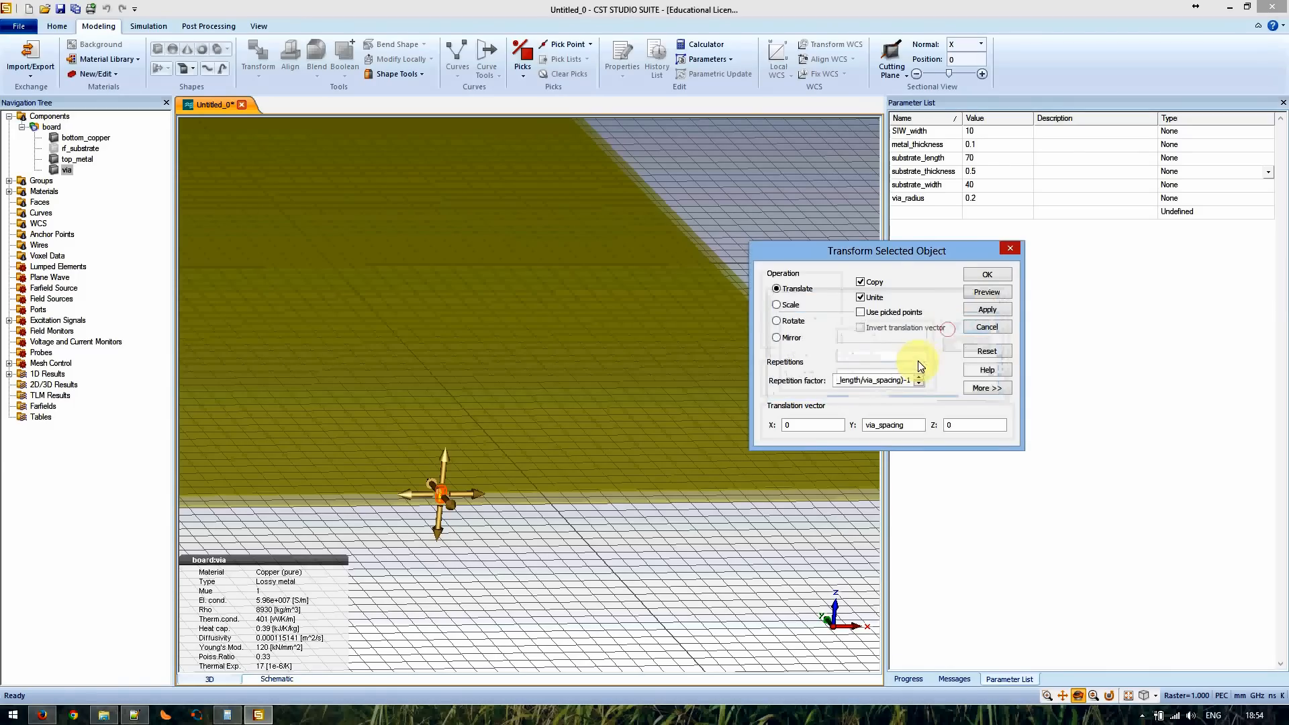
click(985, 293)
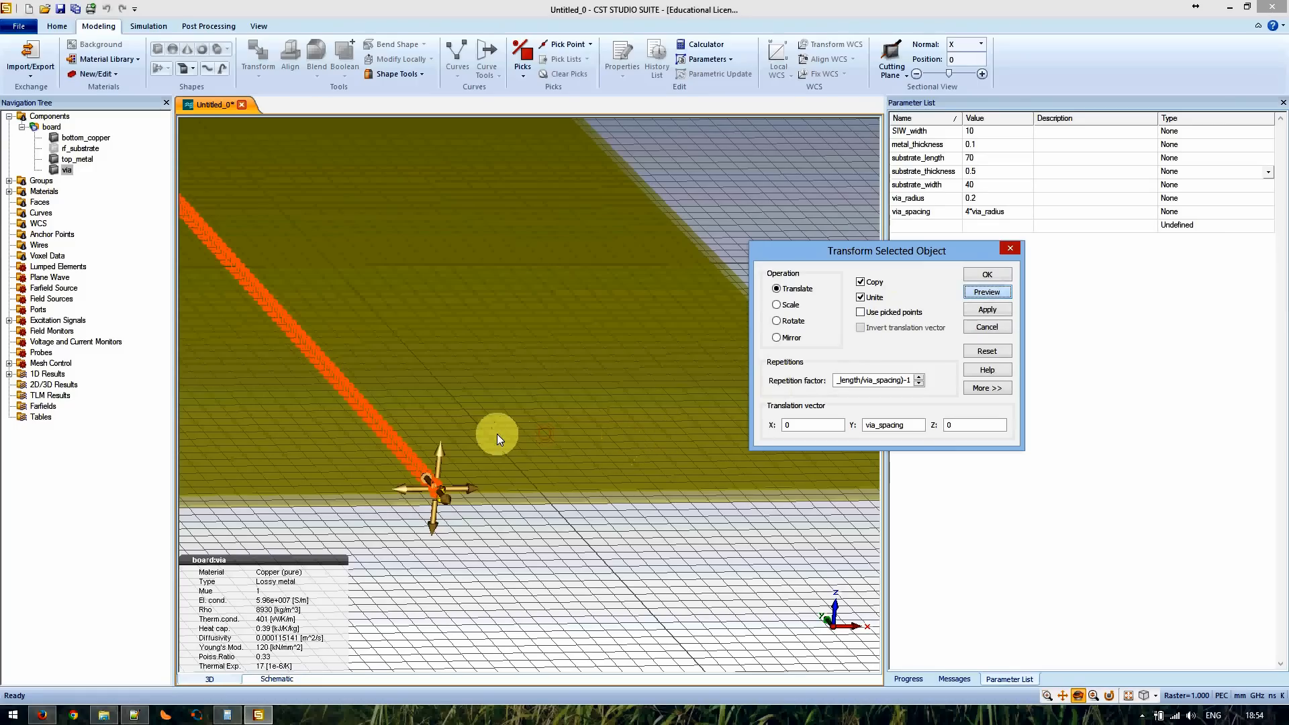
drag(409, 388, 601, 506)
drag(328, 270, 341, 401)
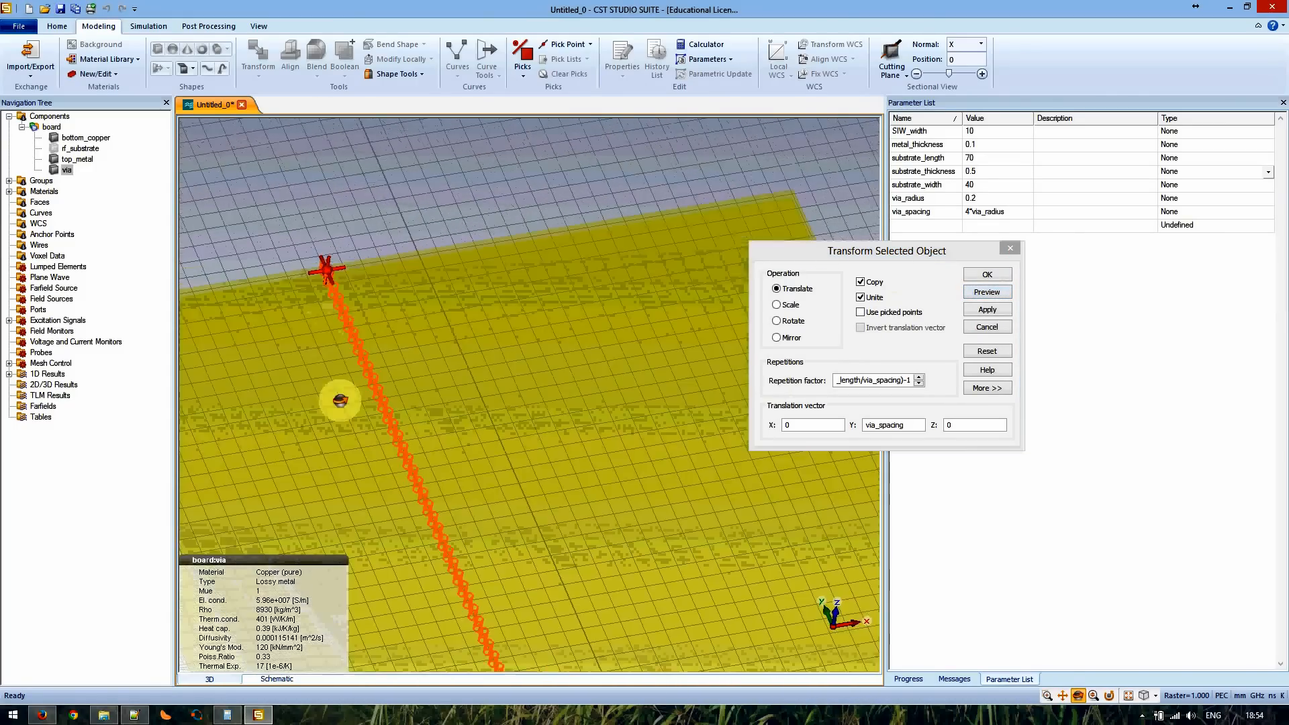
scroll(308, 270, up, 5)
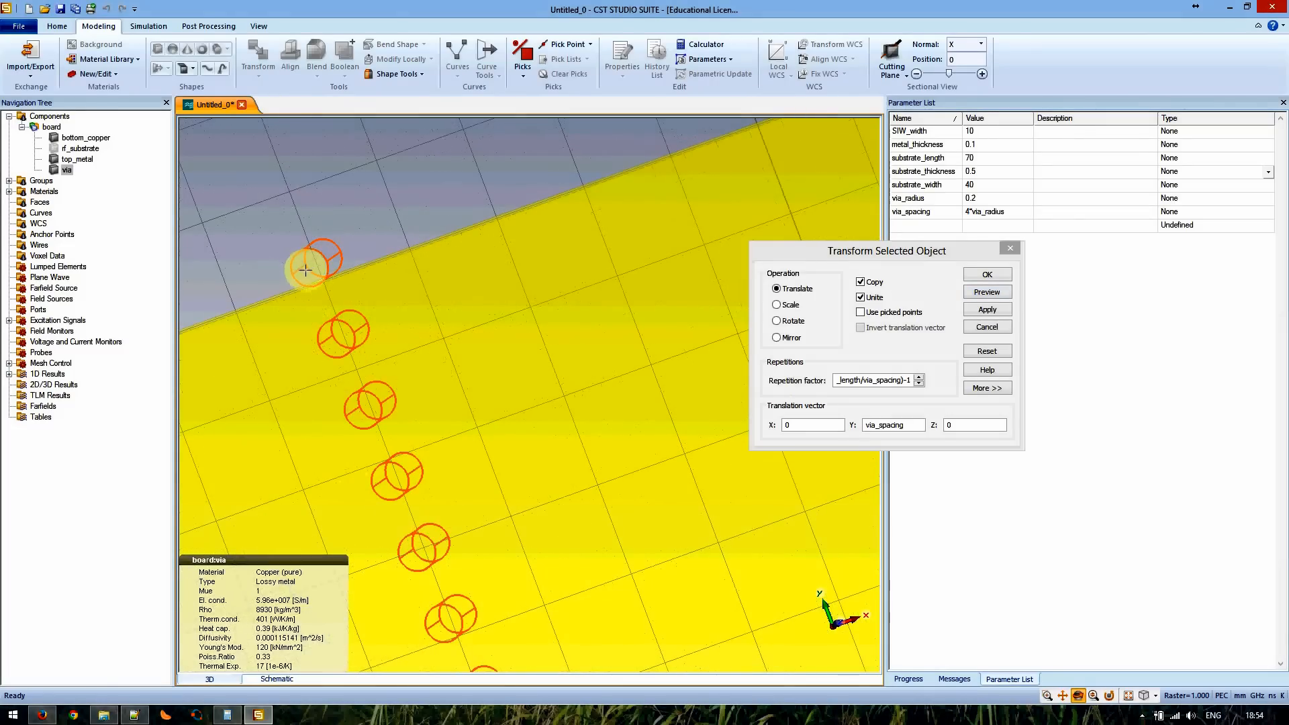
- Change the repetition factor to (substrate_length/via_spacing)-2, preview the shortened via row and apply the translation
click(909, 381)
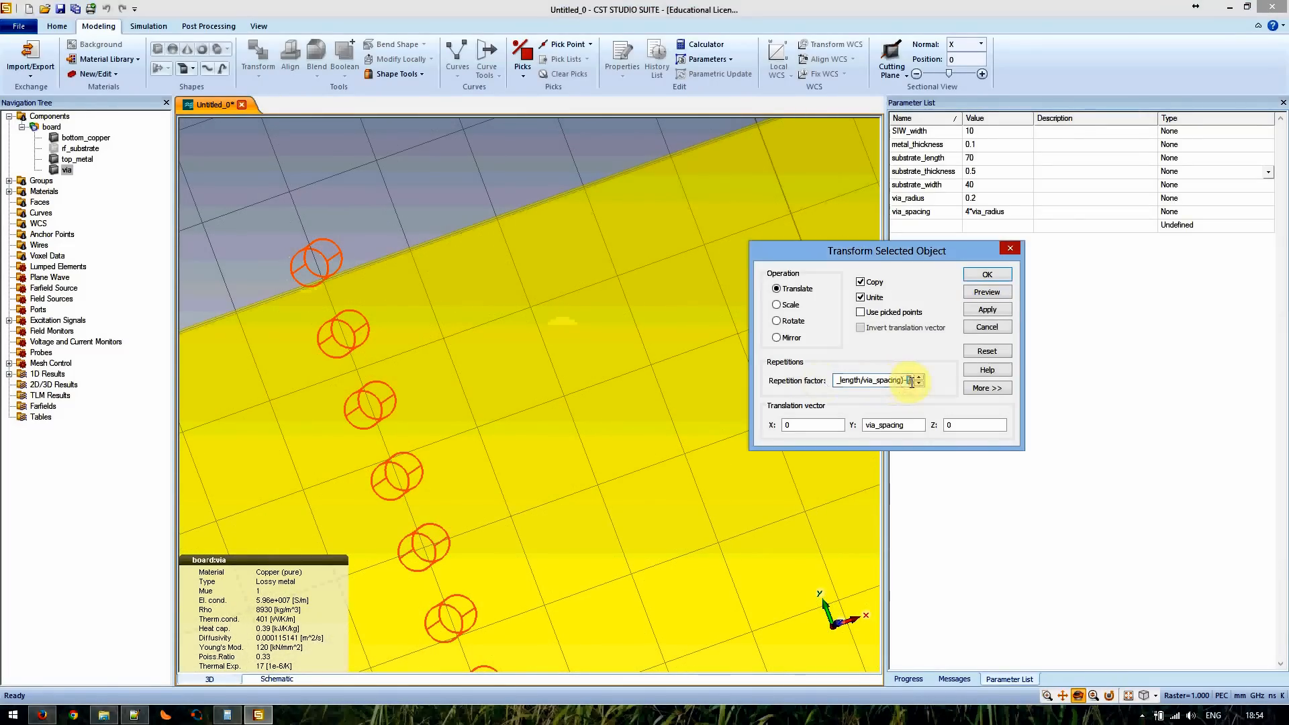
text(2)
click(987, 296)
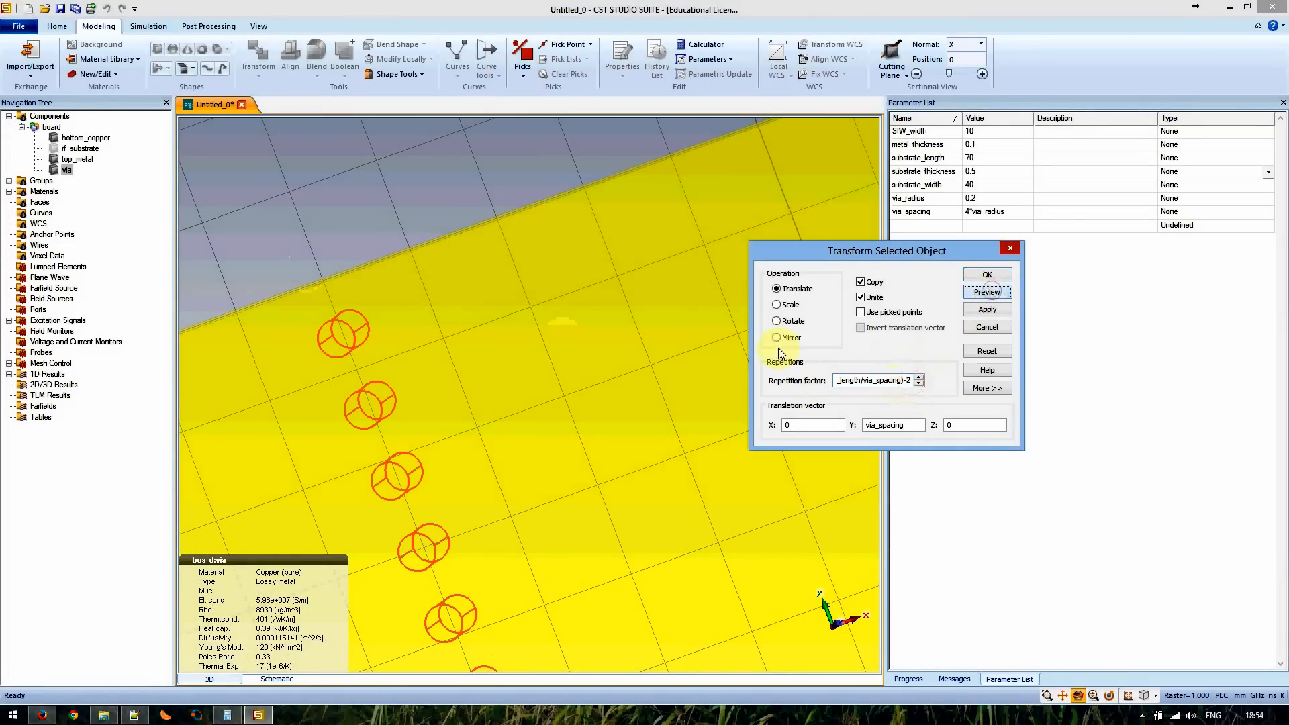
click(1000, 311)
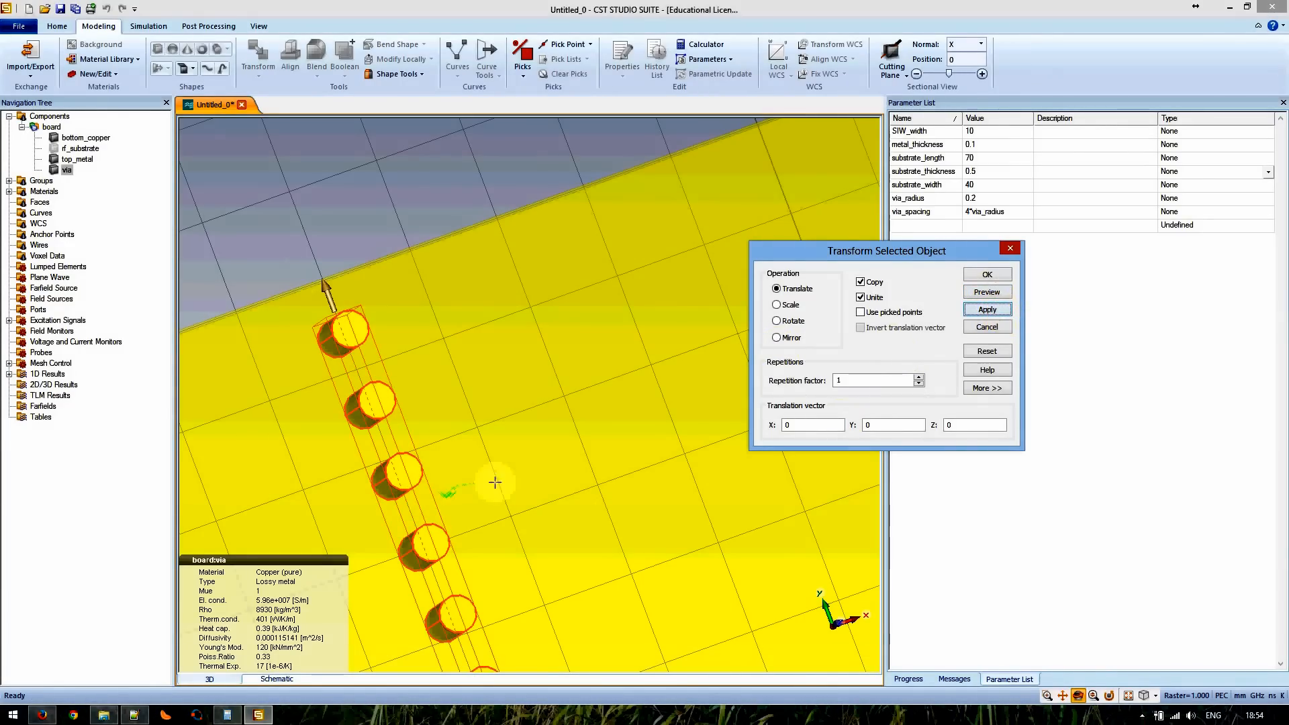
- Switch the via row's transform to Mirror with plane normal X 1, Y 0, Z 0 and preview the mirrored copy
scroll(542, 484, up, 3)
scroll(542, 484, down, 5)
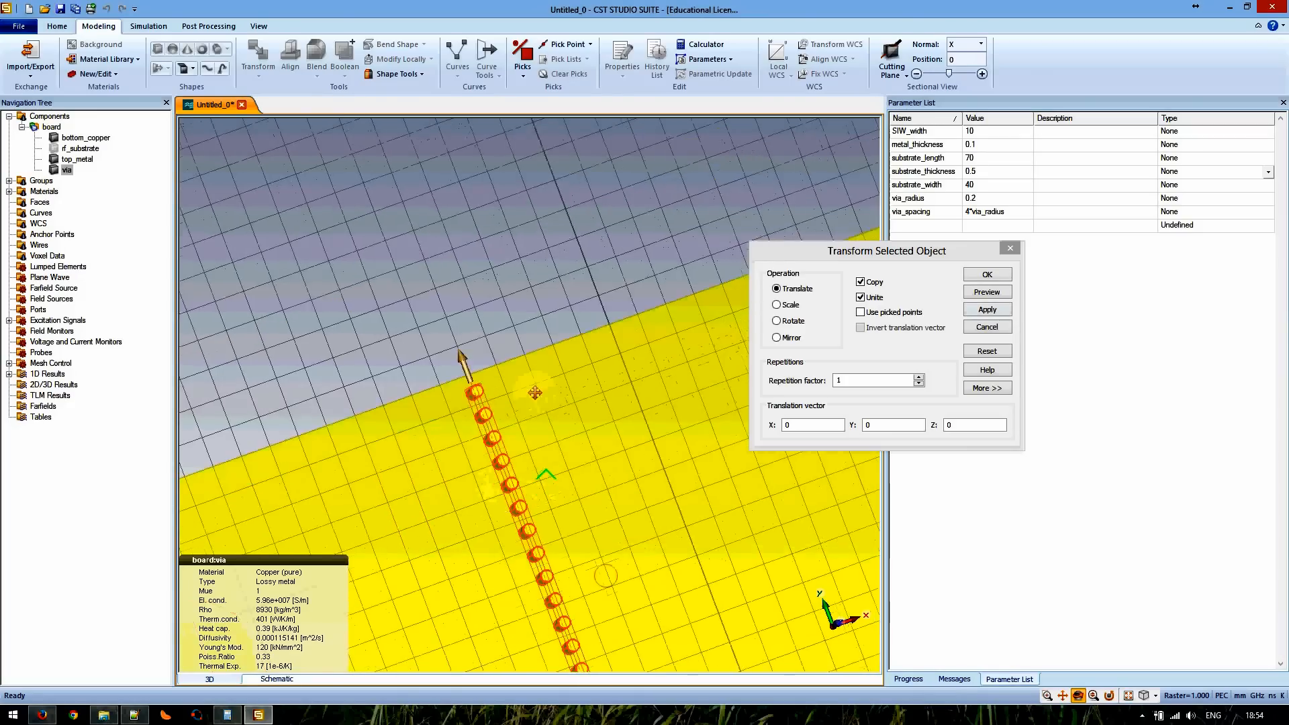
drag(489, 330, 473, 462)
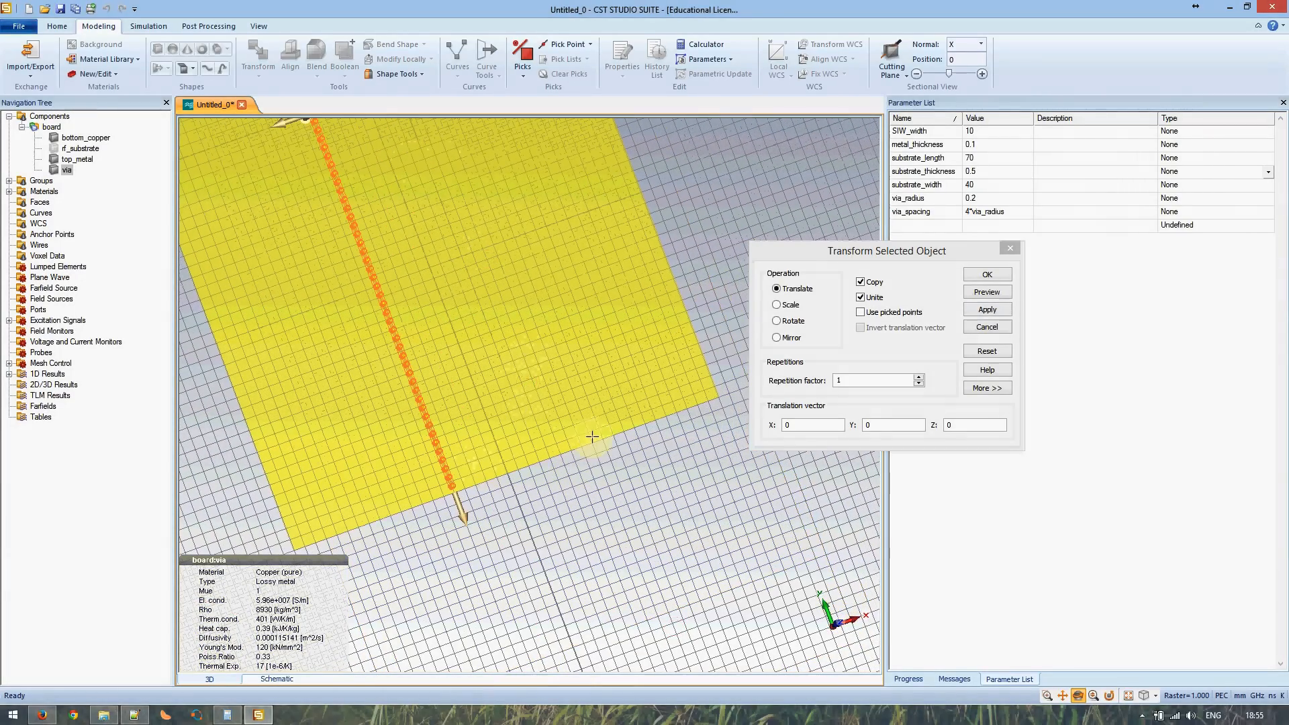
click(779, 338)
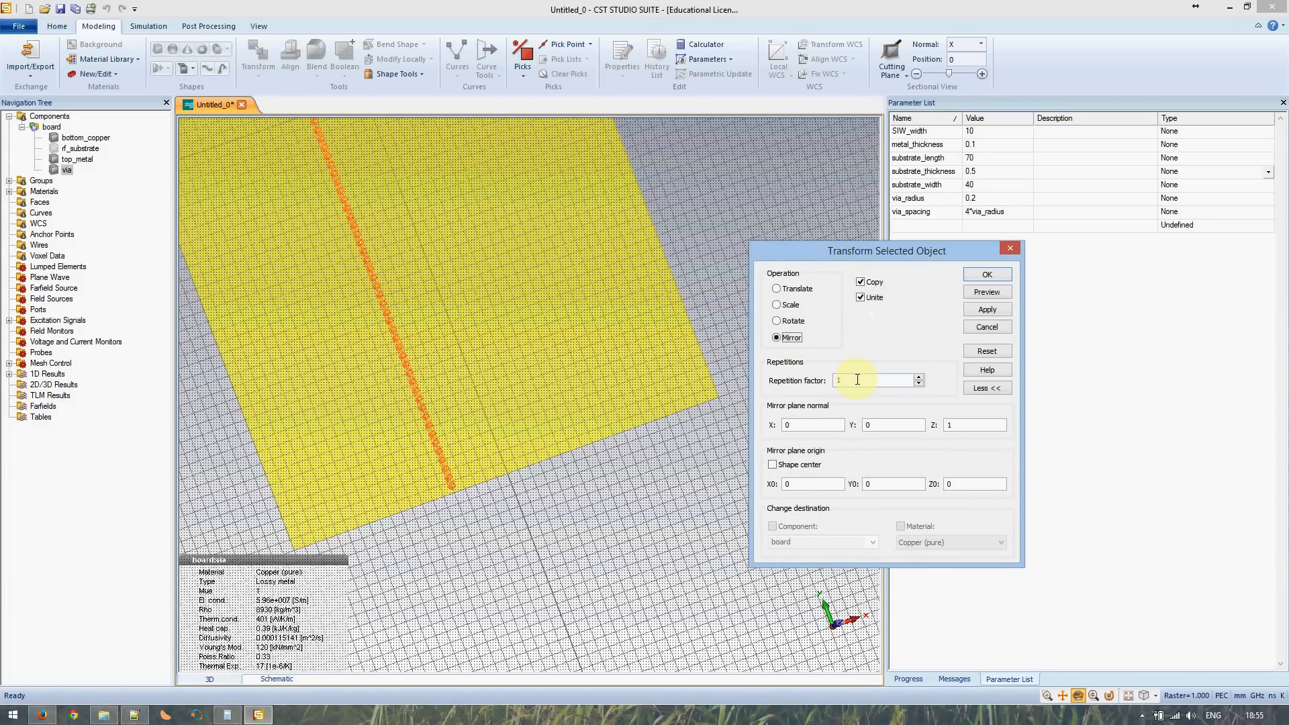
drag(547, 471, 611, 463)
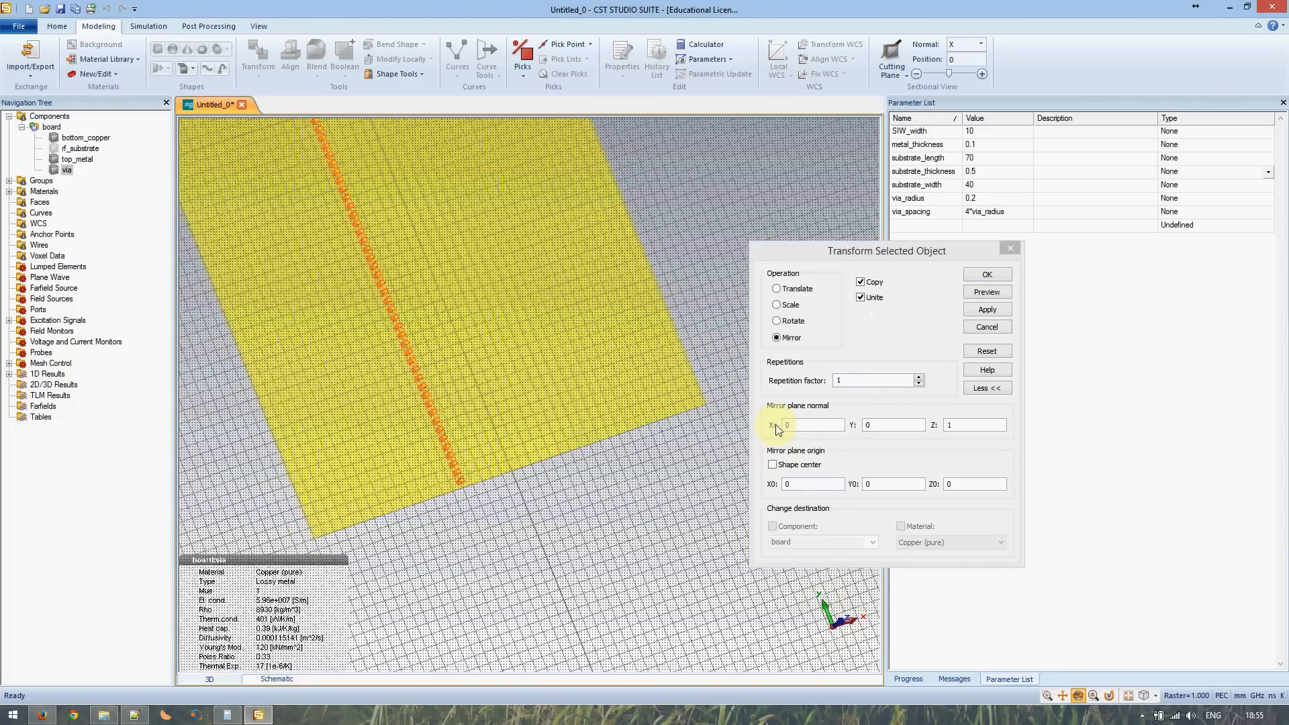
double_click(799, 424)
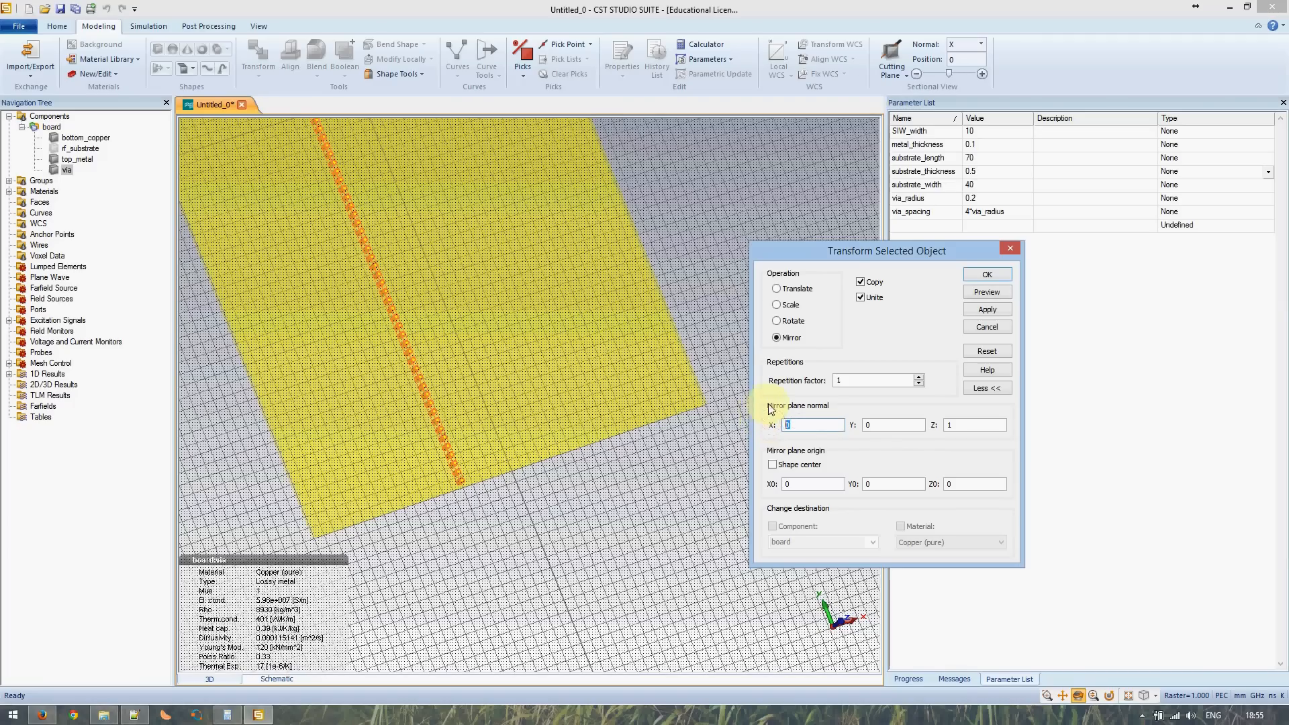
text(1)
double_click(947, 425)
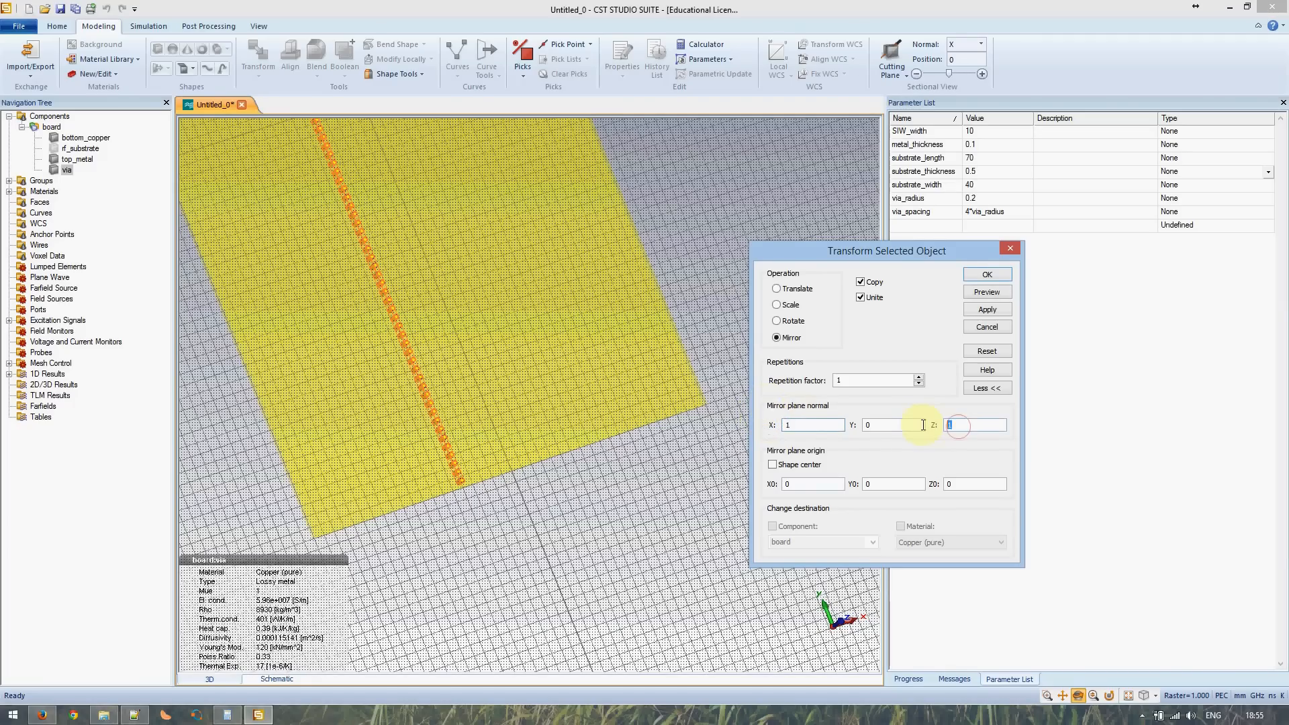
text(0)
click(984, 293)
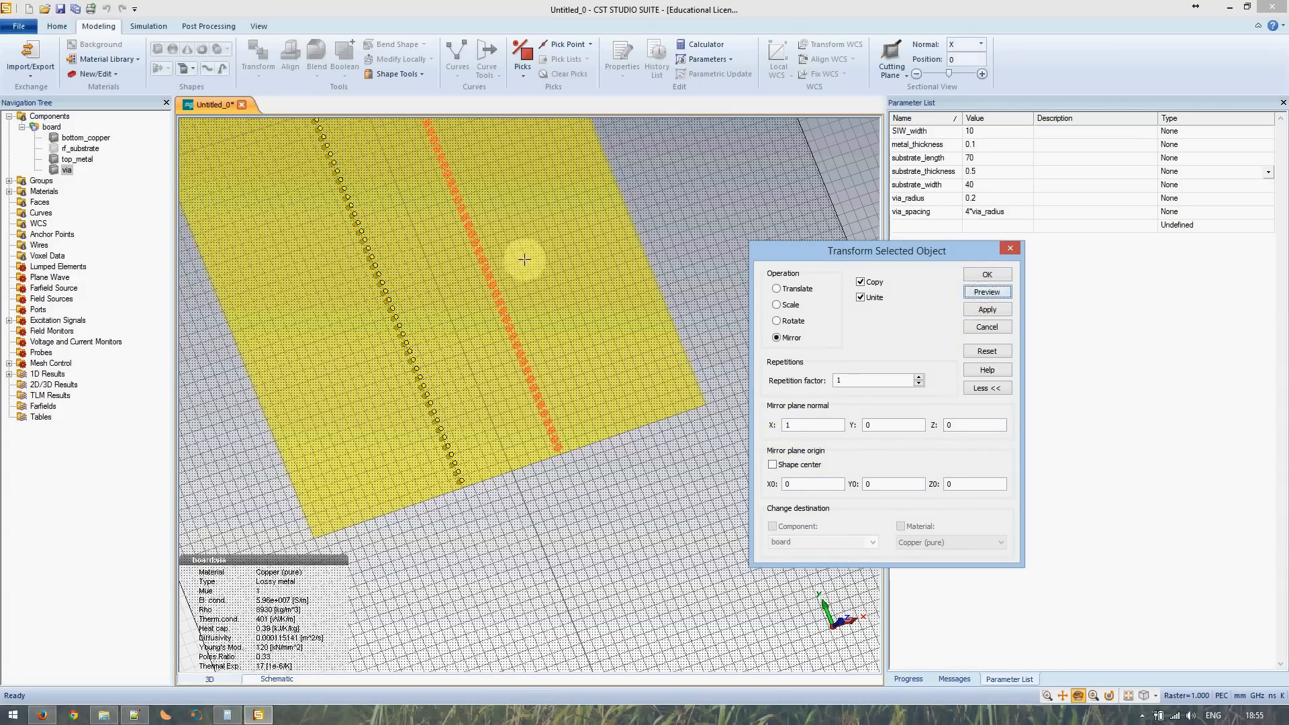
- Examine the mirrored via row's preview along the whole board and close up at its far end
scroll(500, 261, up, 2)
middle_drag(500, 261, 564, 407)
mouse_move(586, 376)
mouse_down()
mouse_move(541, 386)
mouse_move(539, 233)
mouse_move(555, 236)
mouse_move(570, 271)
mouse_move(567, 308)
mouse_move(723, 405)
mouse_up()
scroll(447, 196, up, 3)
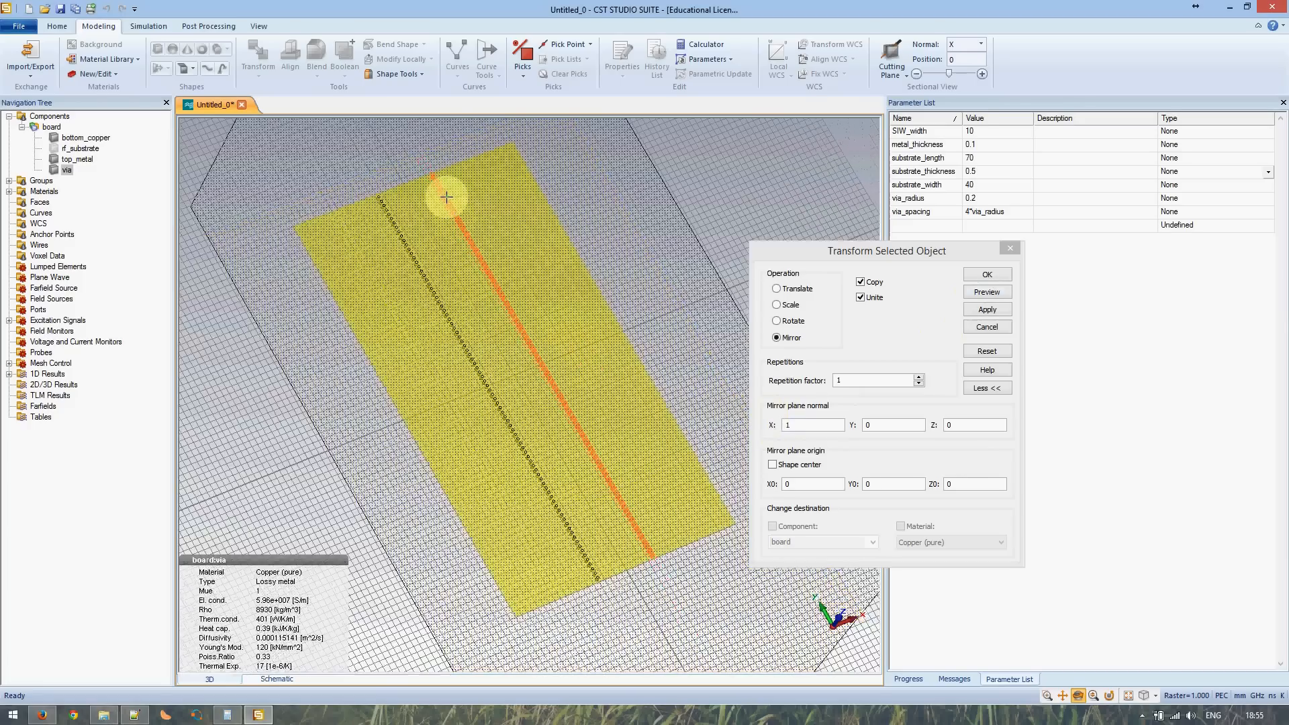
drag(440, 195, 484, 447)
scroll(484, 447, up, 4)
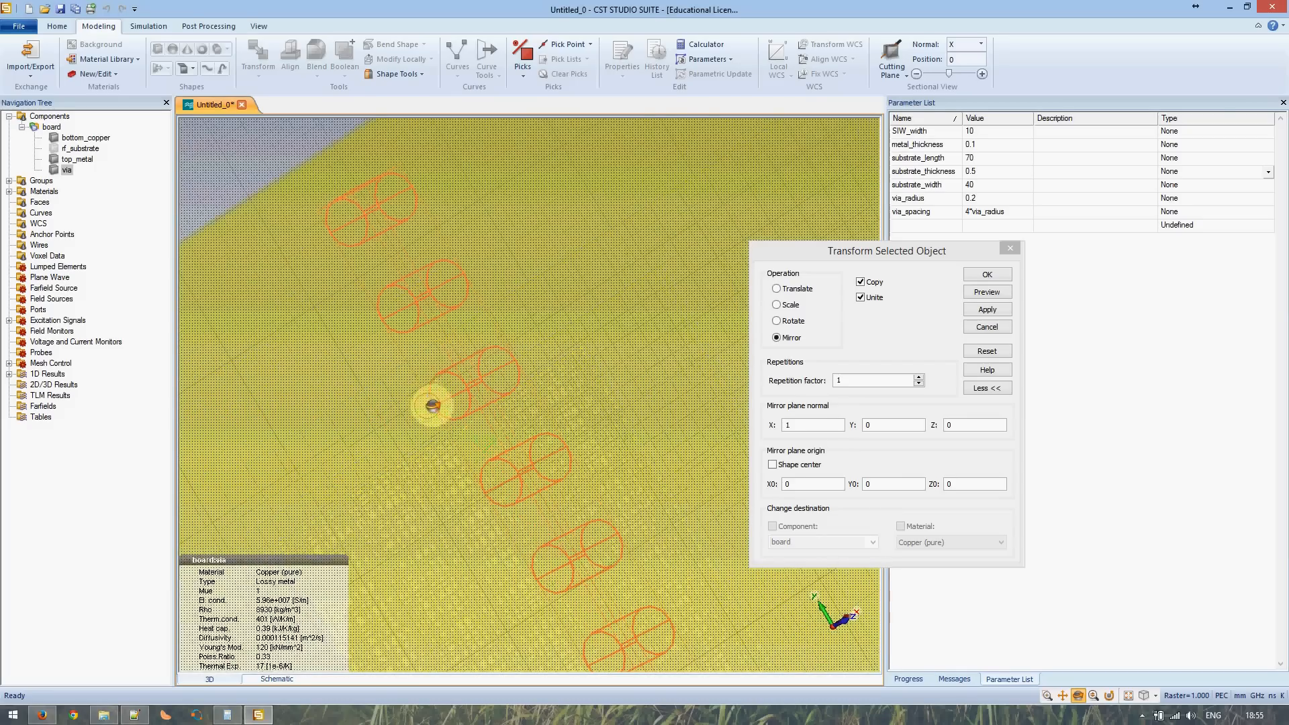
drag(427, 405, 394, 446)
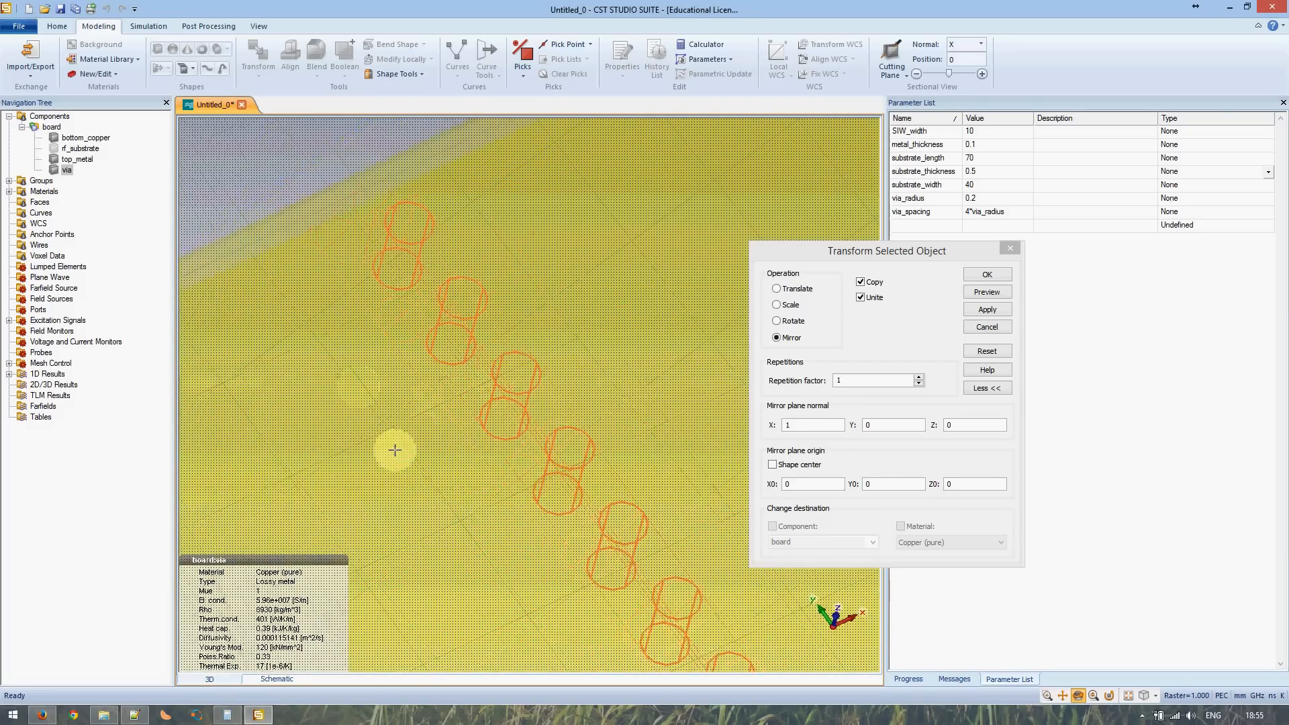
scroll(478, 499, up, 3)
scroll(478, 499, down, 3)
drag(477, 506, 515, 328)
middle_drag(515, 328, 473, 211)
- Apply the mirror with Copy and Unite to create the second via row and finish the transform
click(986, 308)
click(990, 275)
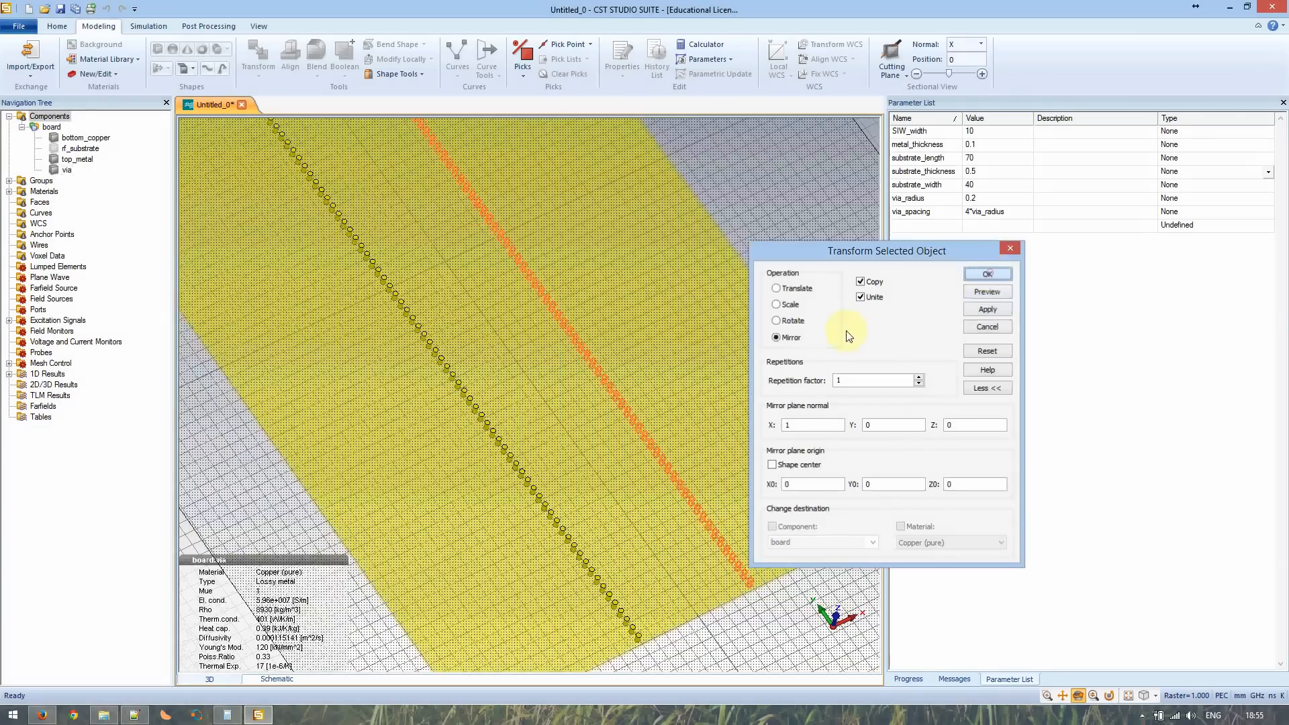
drag(698, 587, 539, 355)
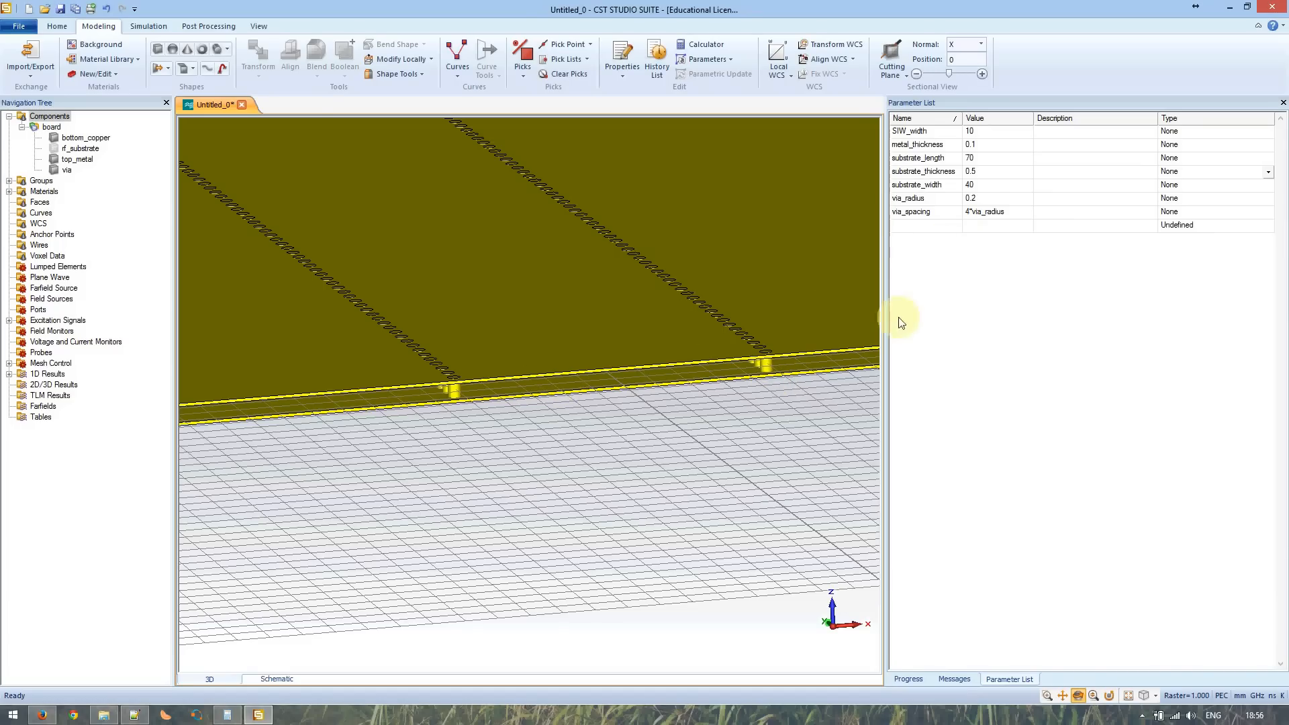
- Set the via_radius parameter to 0.3 and run a parametric update of the model
click(971, 199)
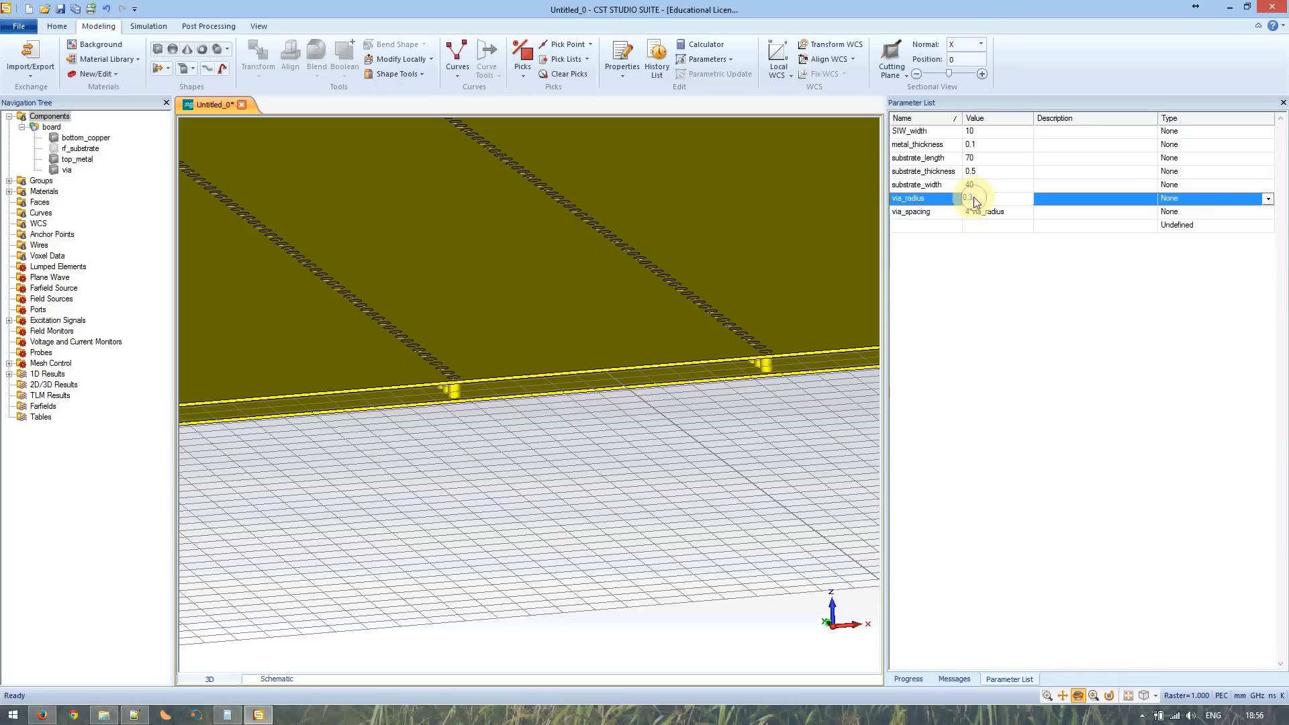
click(947, 188)
click(762, 216)
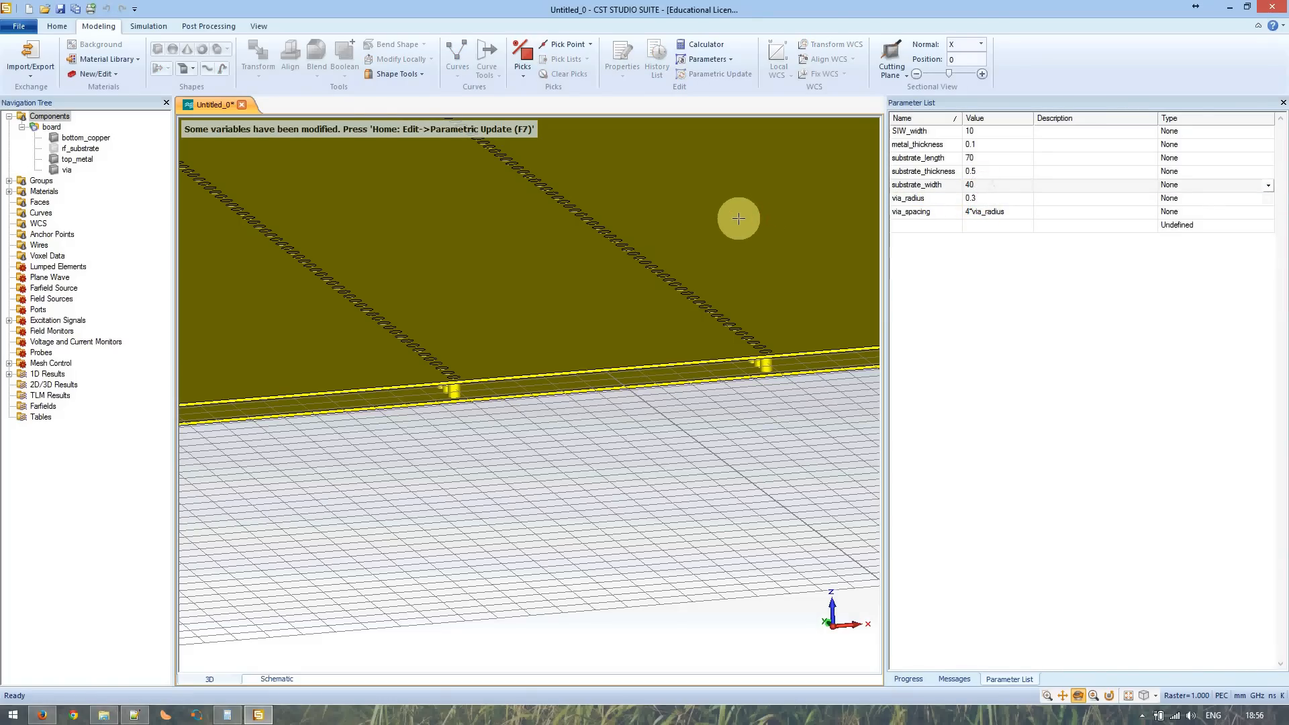
key(F7)
- Examine both updated via rows at the near and far edges of the board
drag(490, 320, 501, 398)
scroll(389, 301, down, 2)
scroll(392, 293, up, 8)
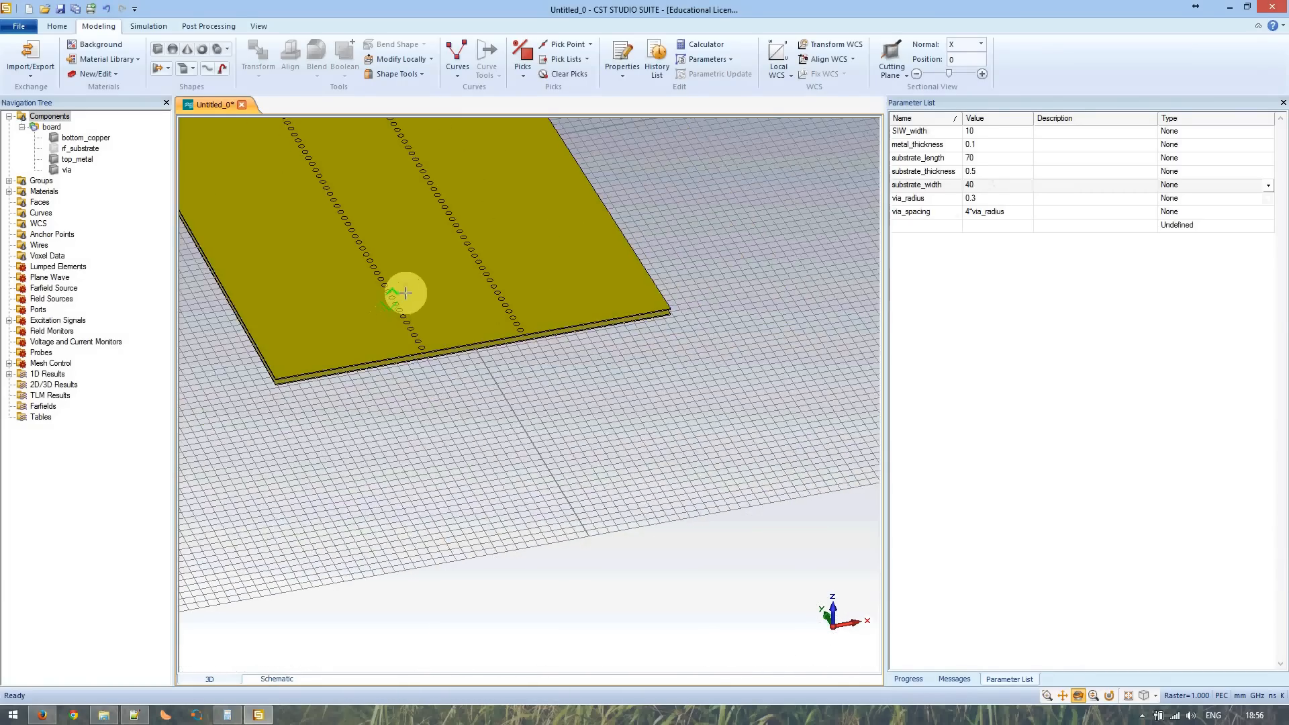
scroll(564, 541, up, 5)
scroll(480, 405, down, 1)
scroll(360, 377, up, 3)
scroll(458, 382, down, 6)
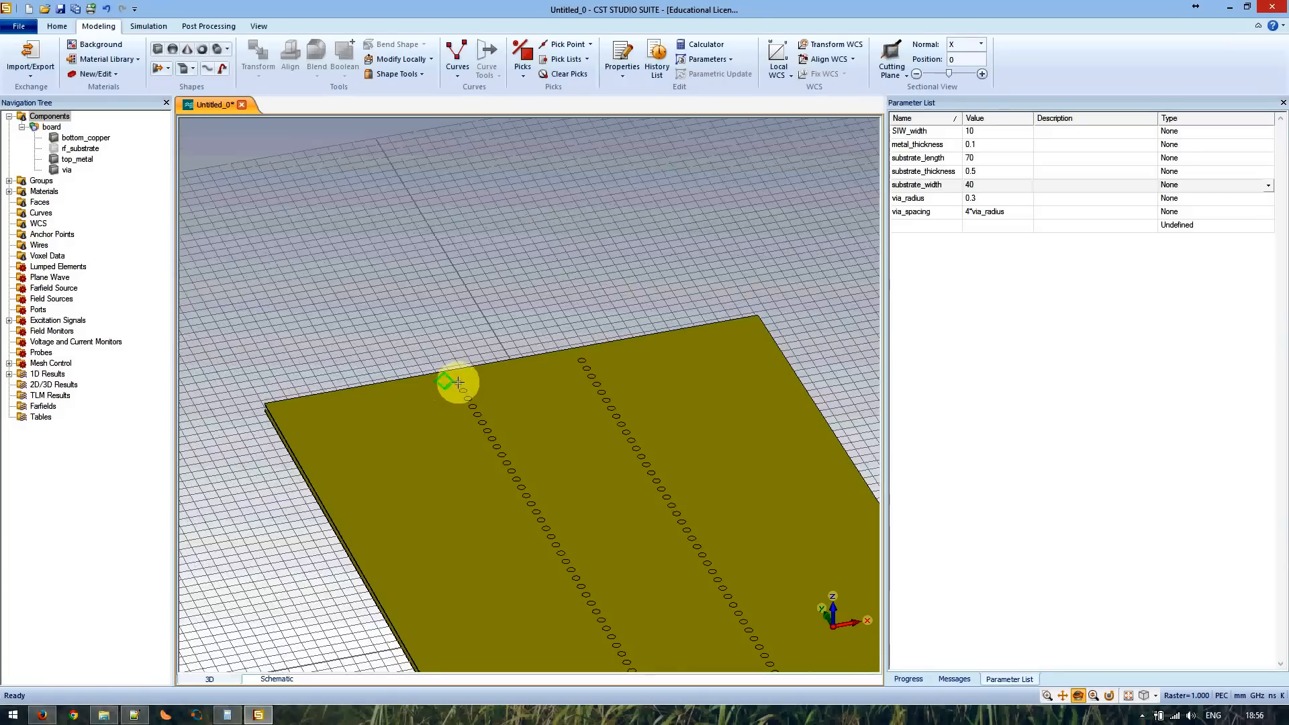
scroll(458, 381, down, 3)
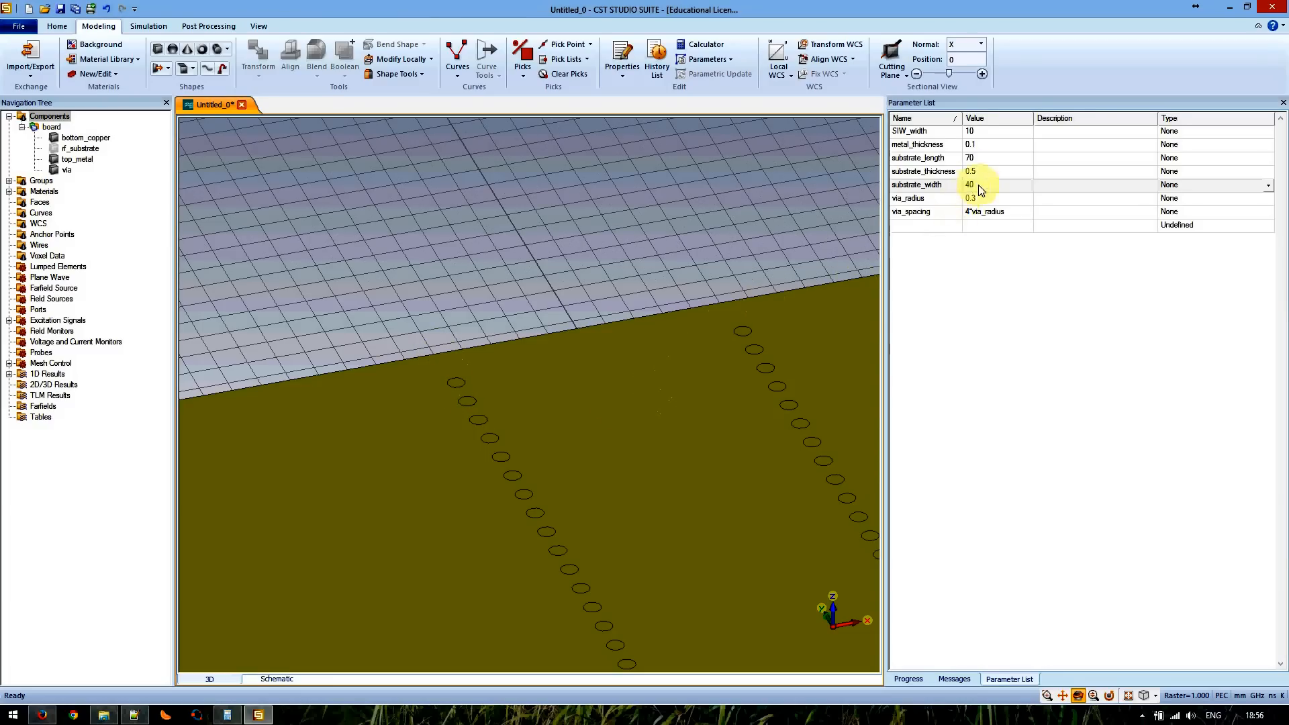
- Set the substrate_length parameter to 69 and run a parametric update of the model
double_click(974, 159)
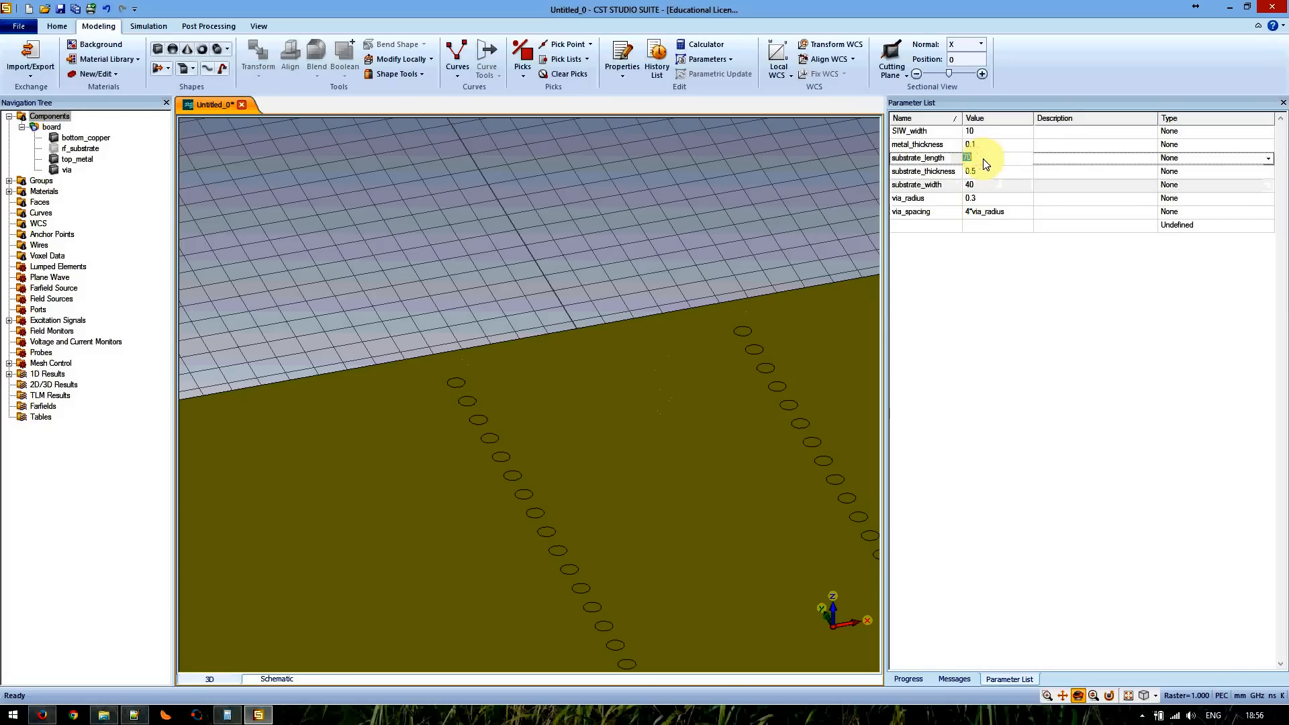
key(Return)
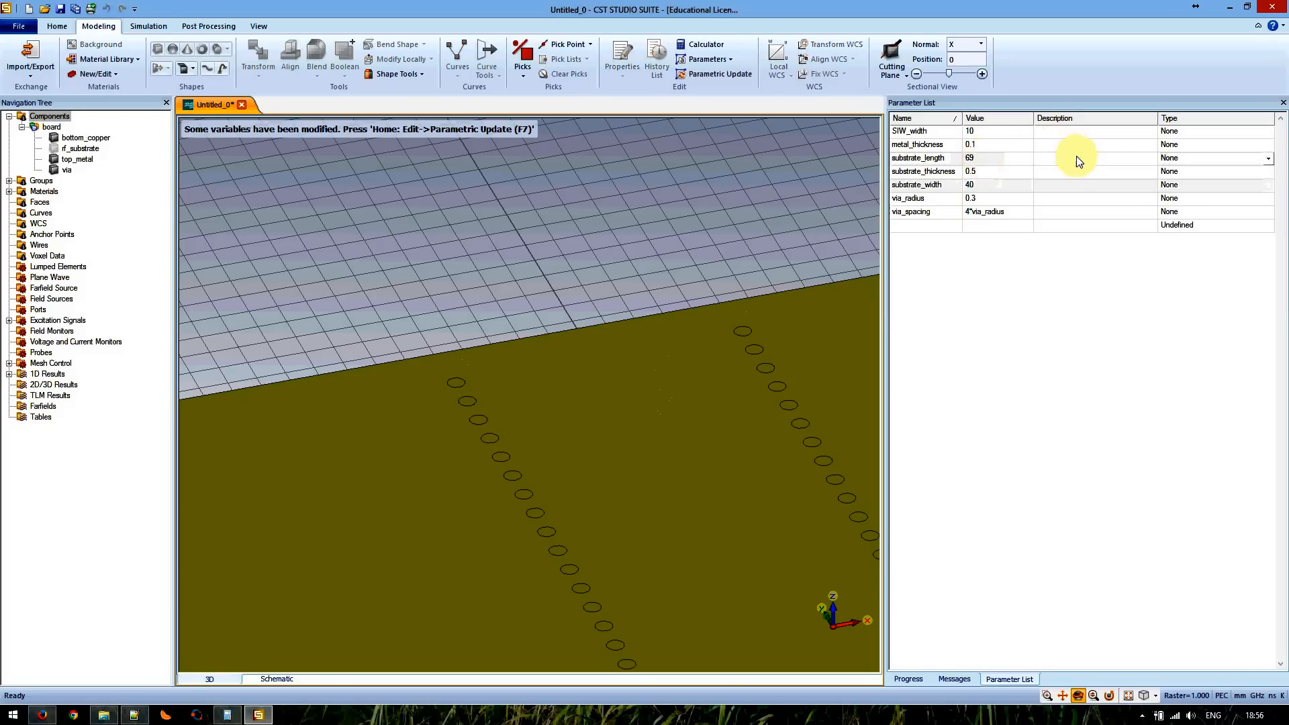
click(1060, 172)
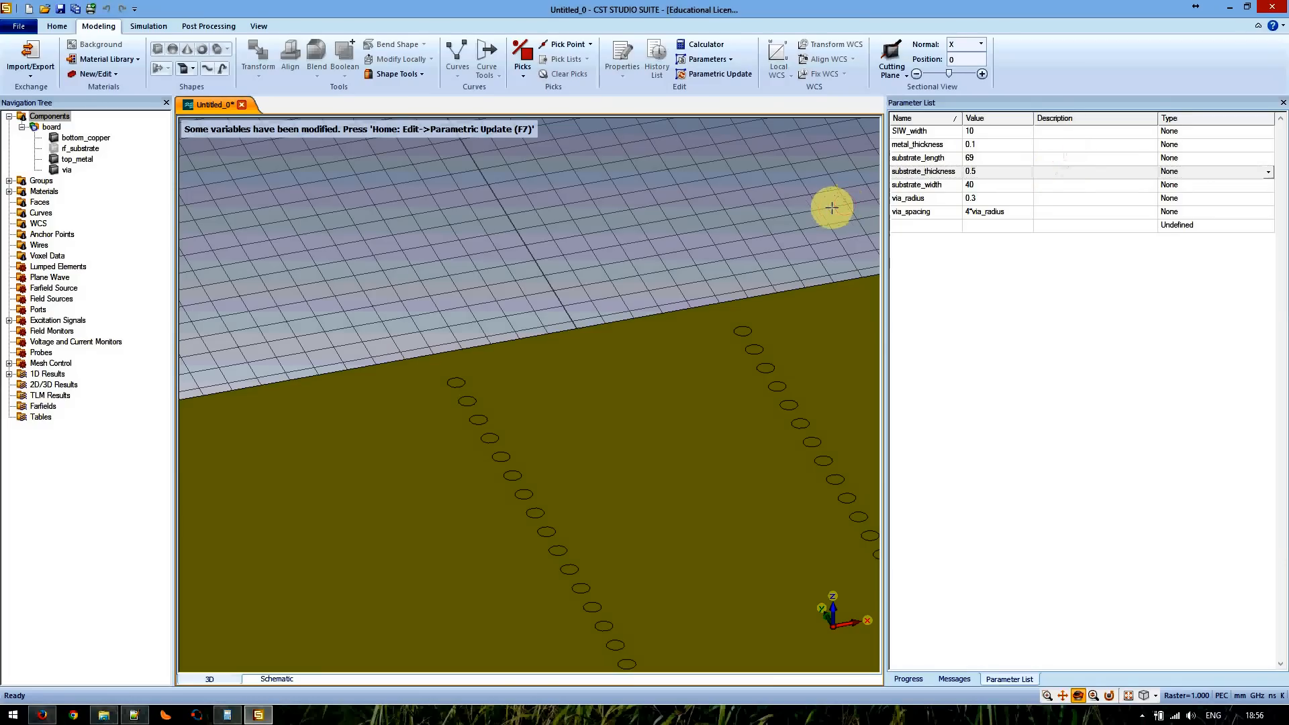
key(F7)
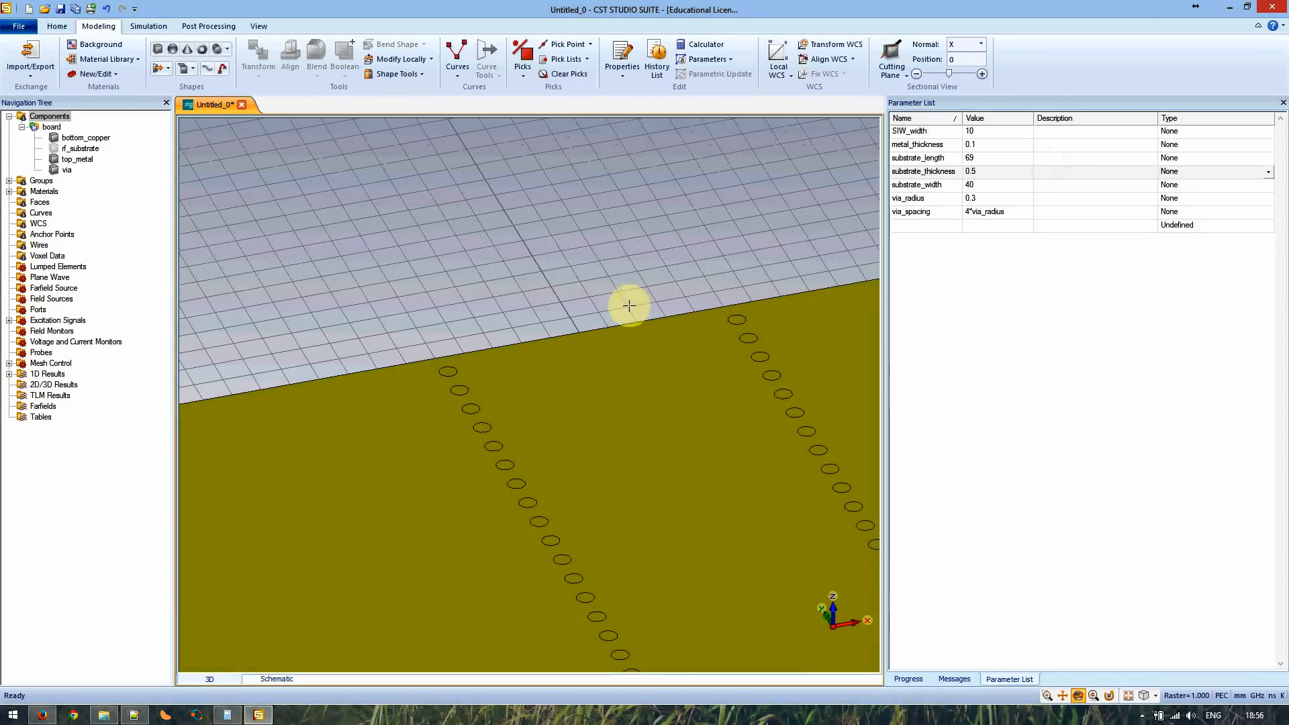
- Dismiss the Windows hard disk warning and inspect both via rows along the whole updated board
middle_drag(618, 439, 550, 306)
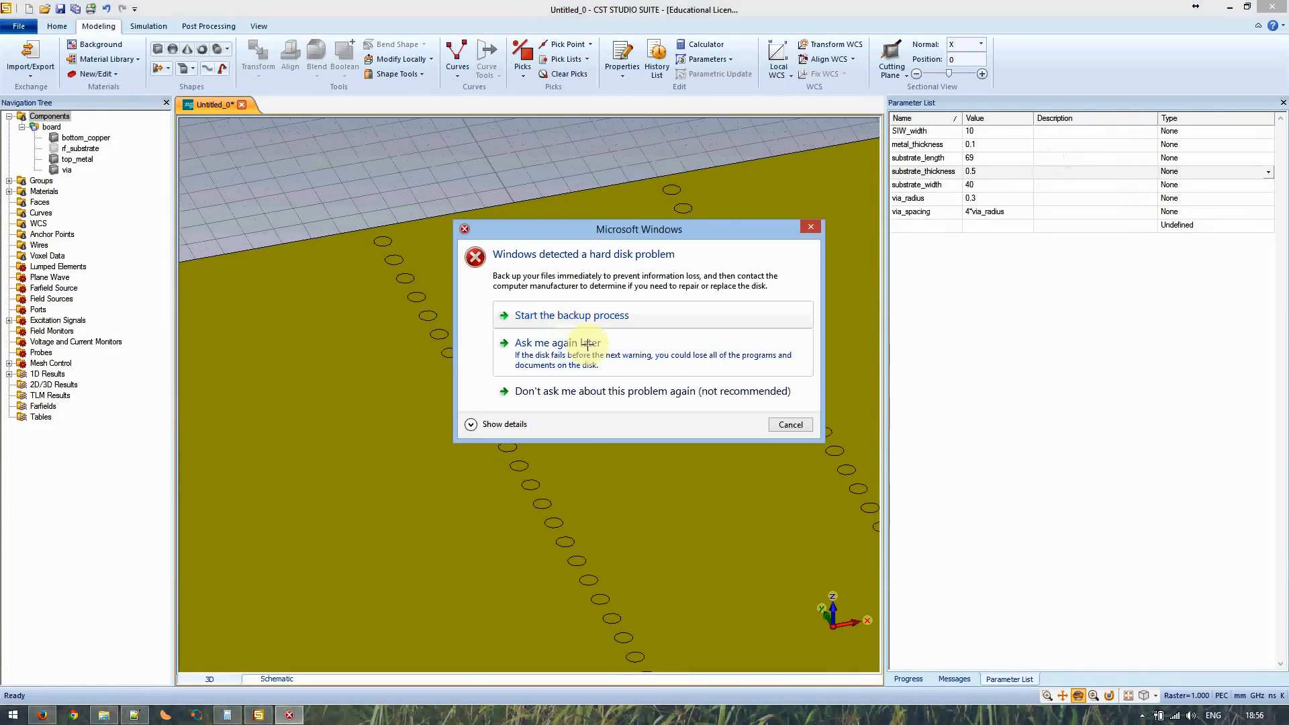
click(790, 424)
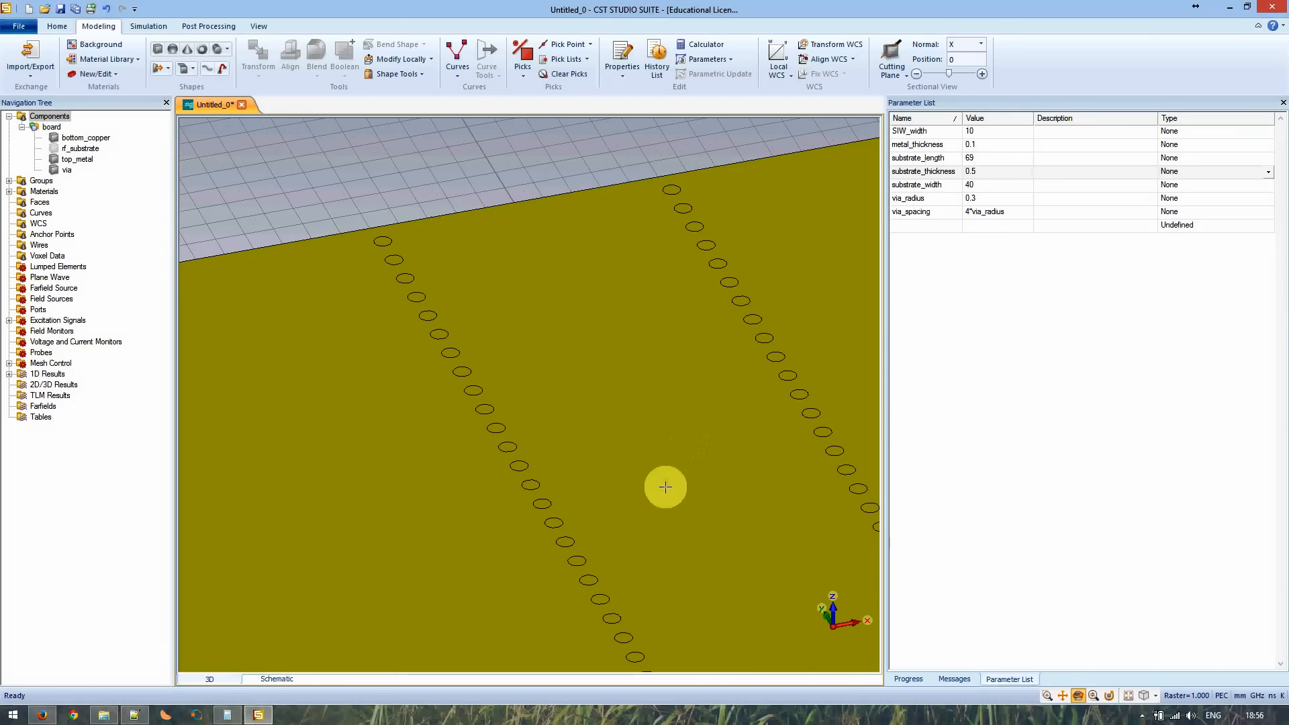
scroll(586, 342, down, 8)
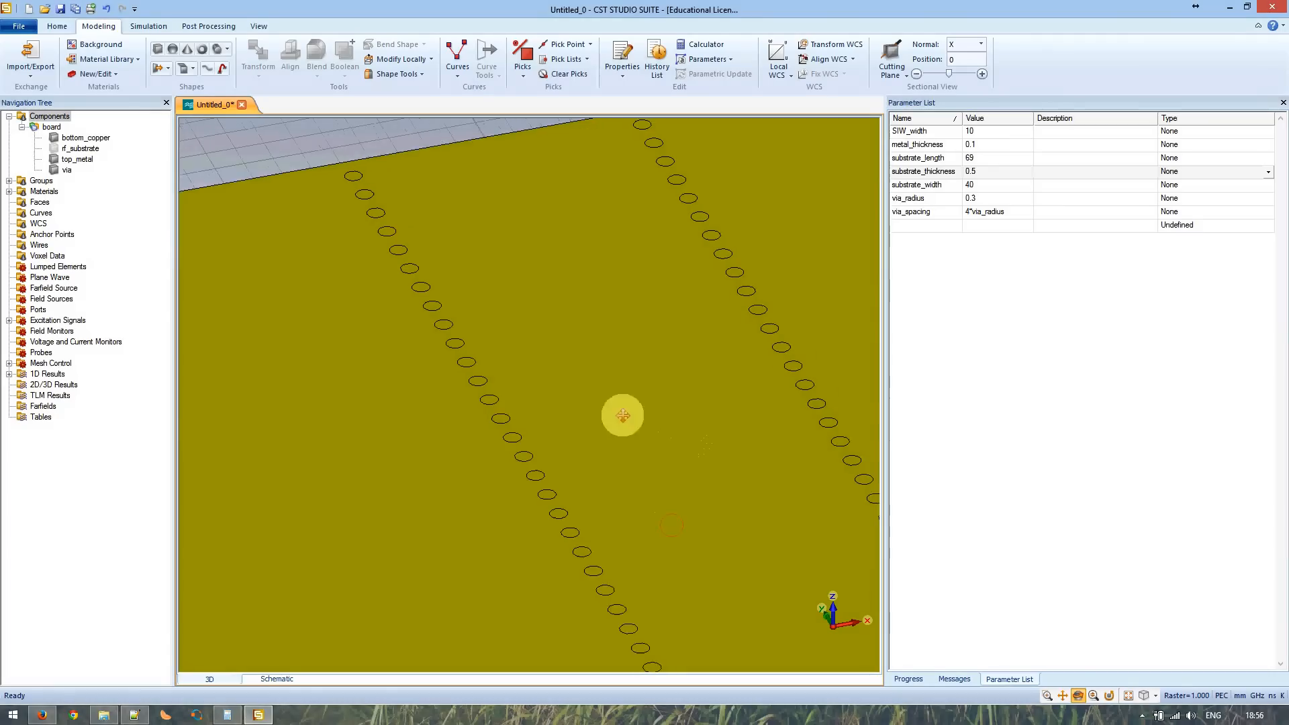
drag(586, 342, 555, 431)
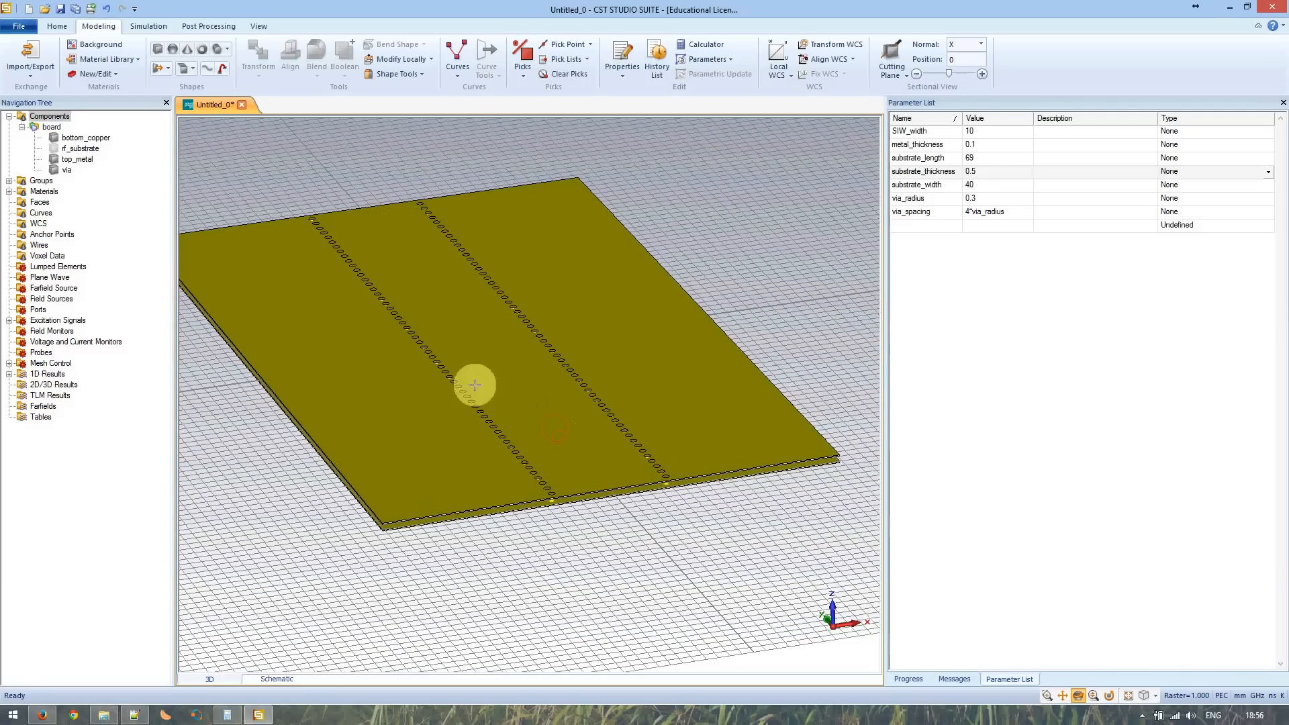
- Set the background material type to Normal and apply the background properties
click(138, 29)
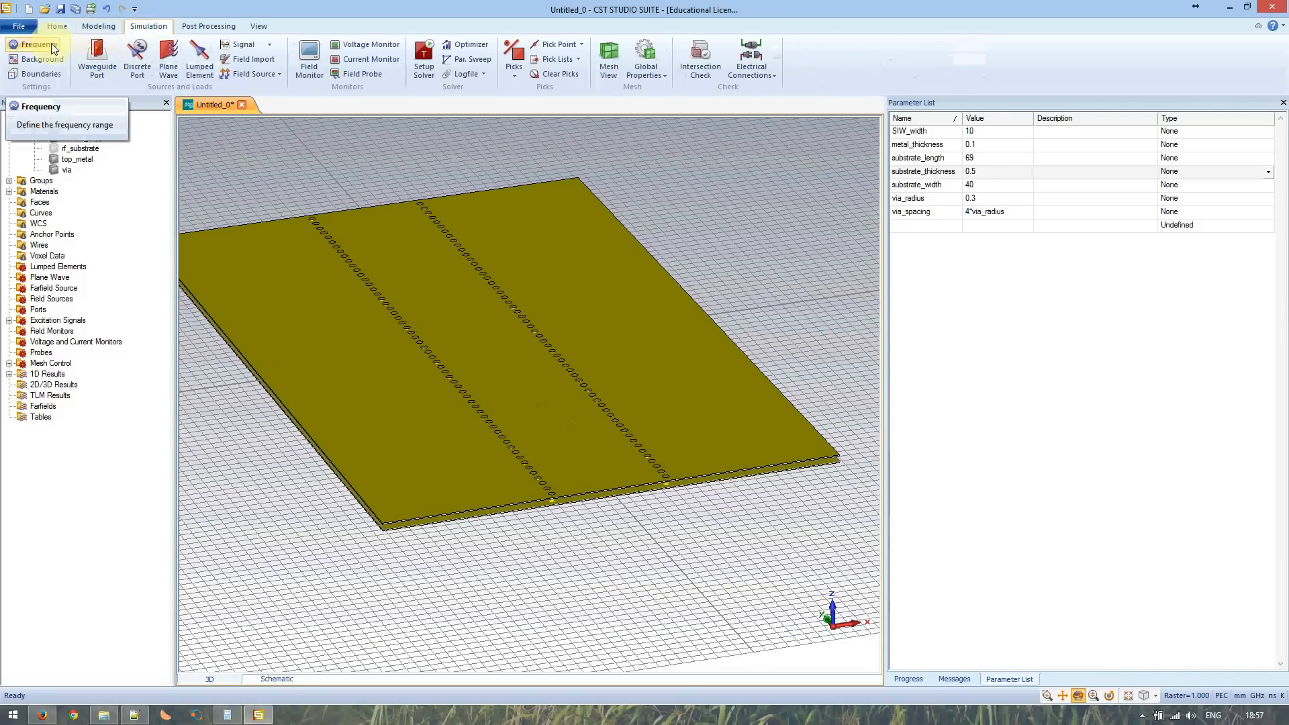
click(37, 59)
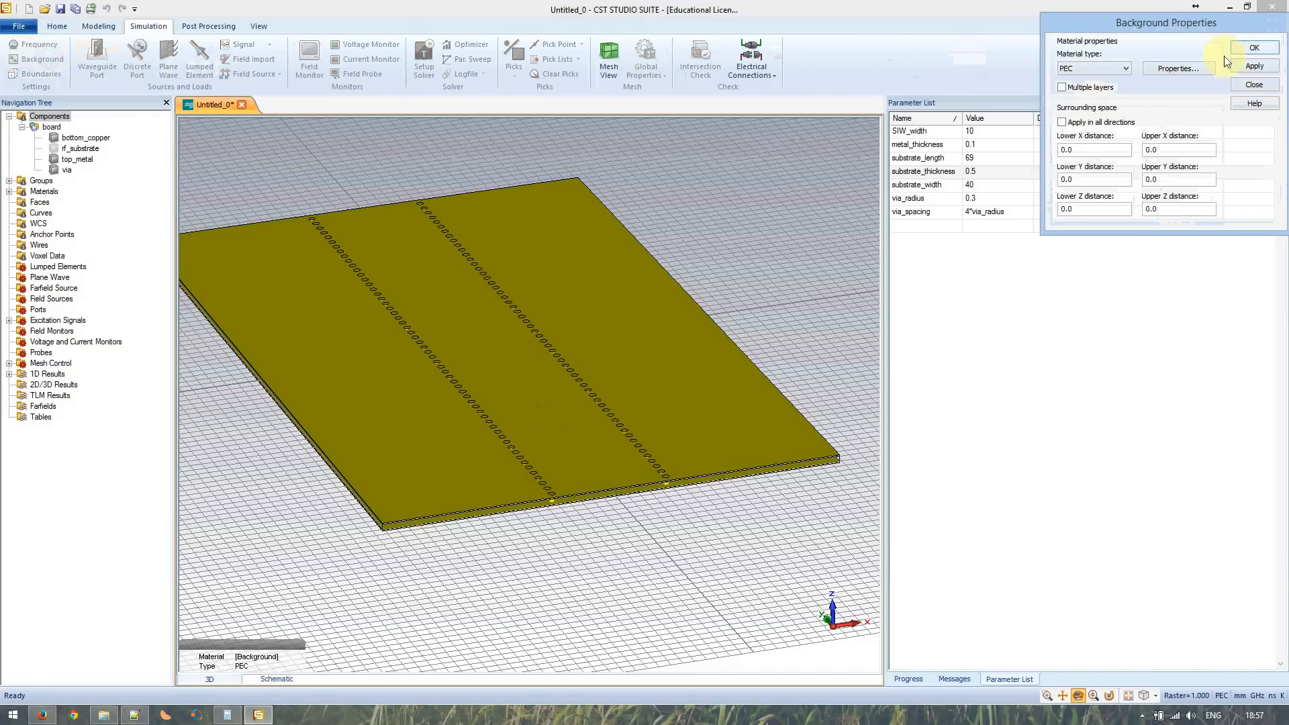
click(1109, 70)
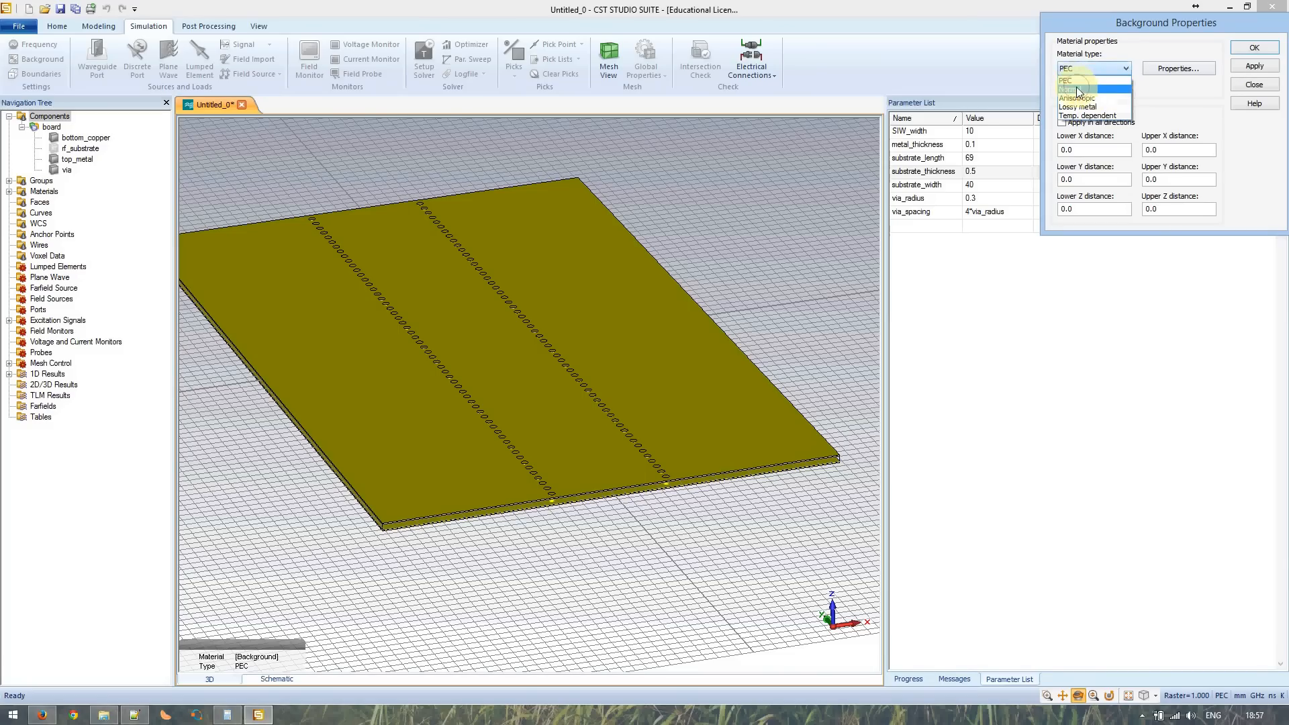
click(1076, 89)
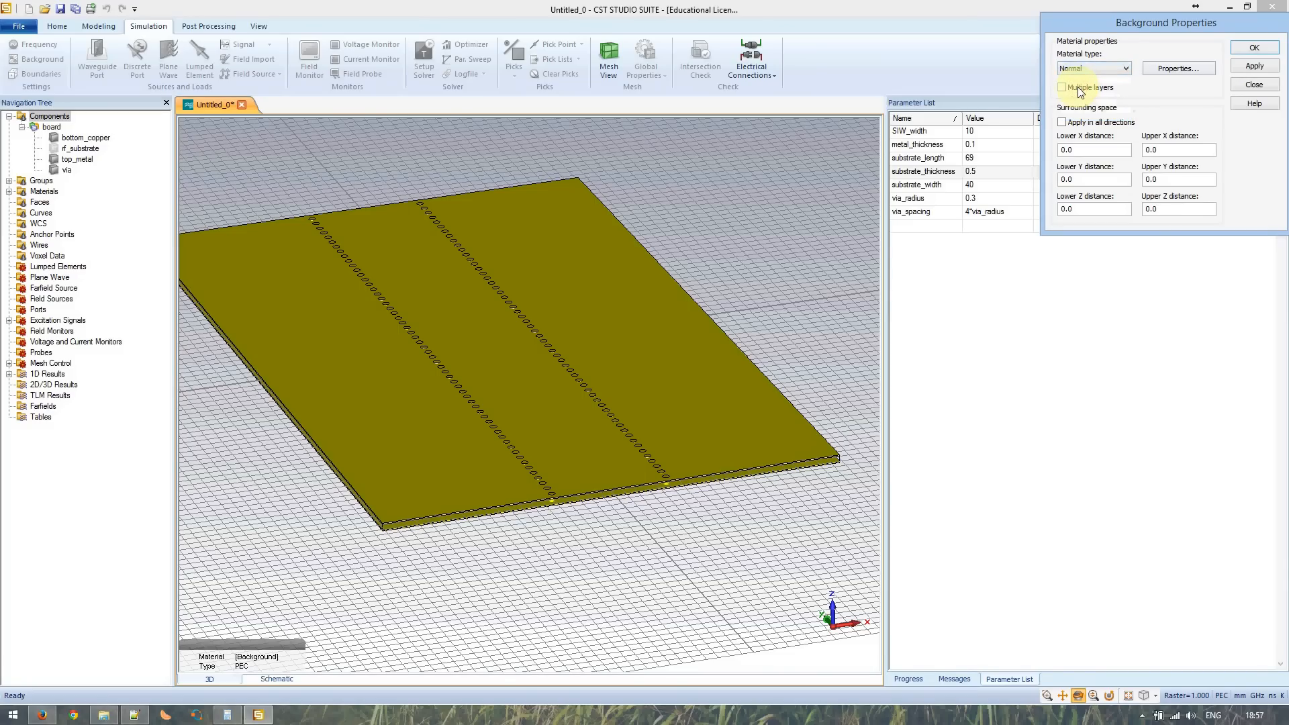
click(1252, 47)
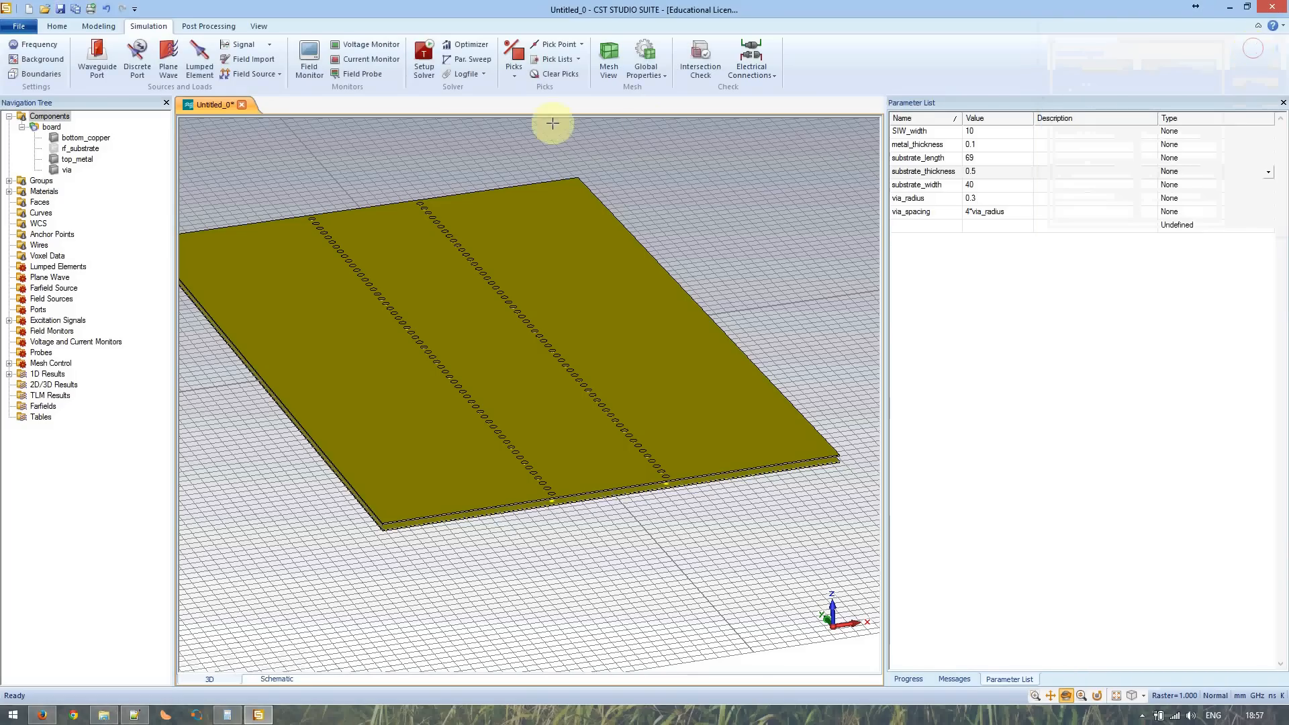
- Open the boundary conditions and choose electric (Et = 0) for the Zmin boundary on the board's underside
click(27, 73)
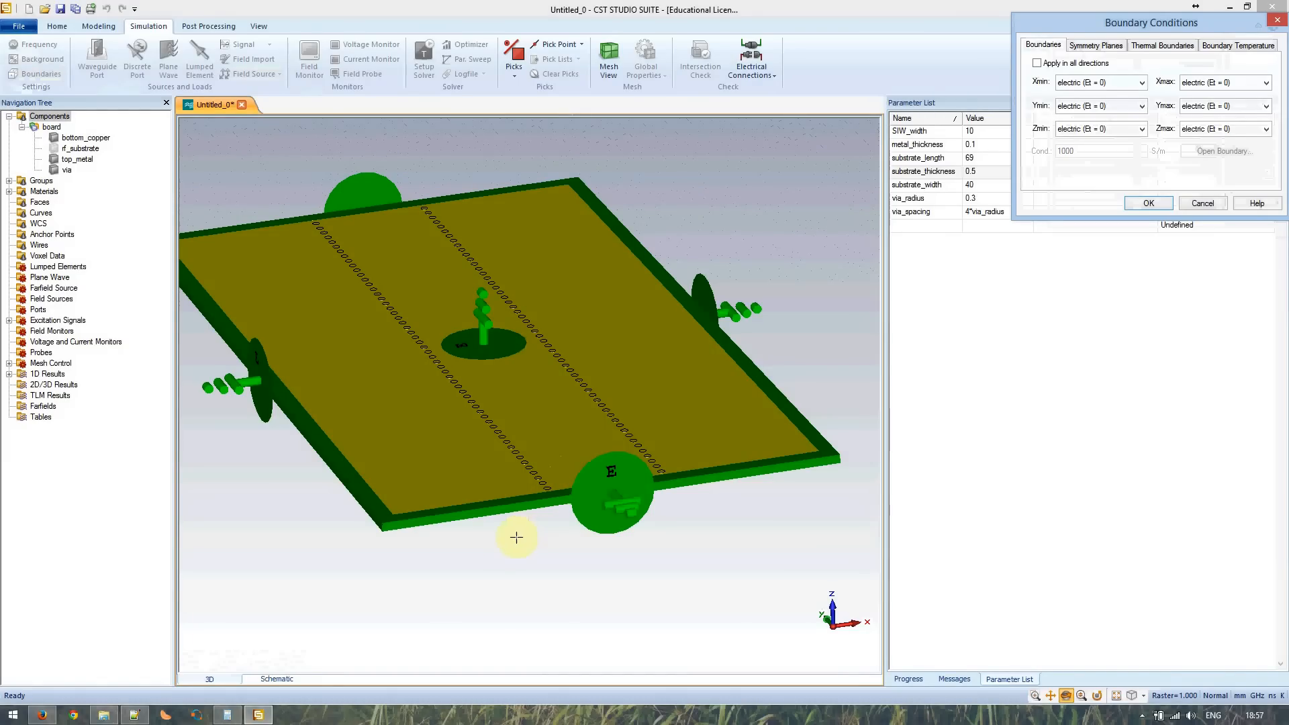
drag(491, 565, 526, 417)
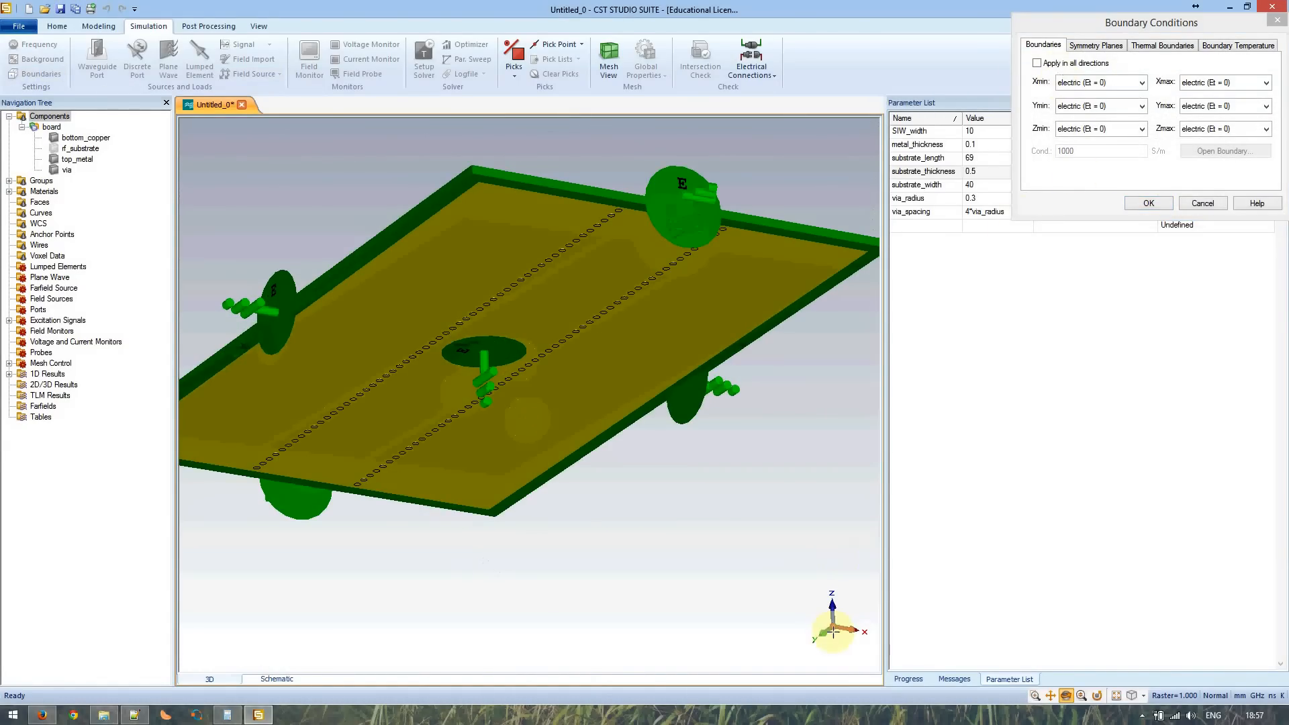
click(1123, 130)
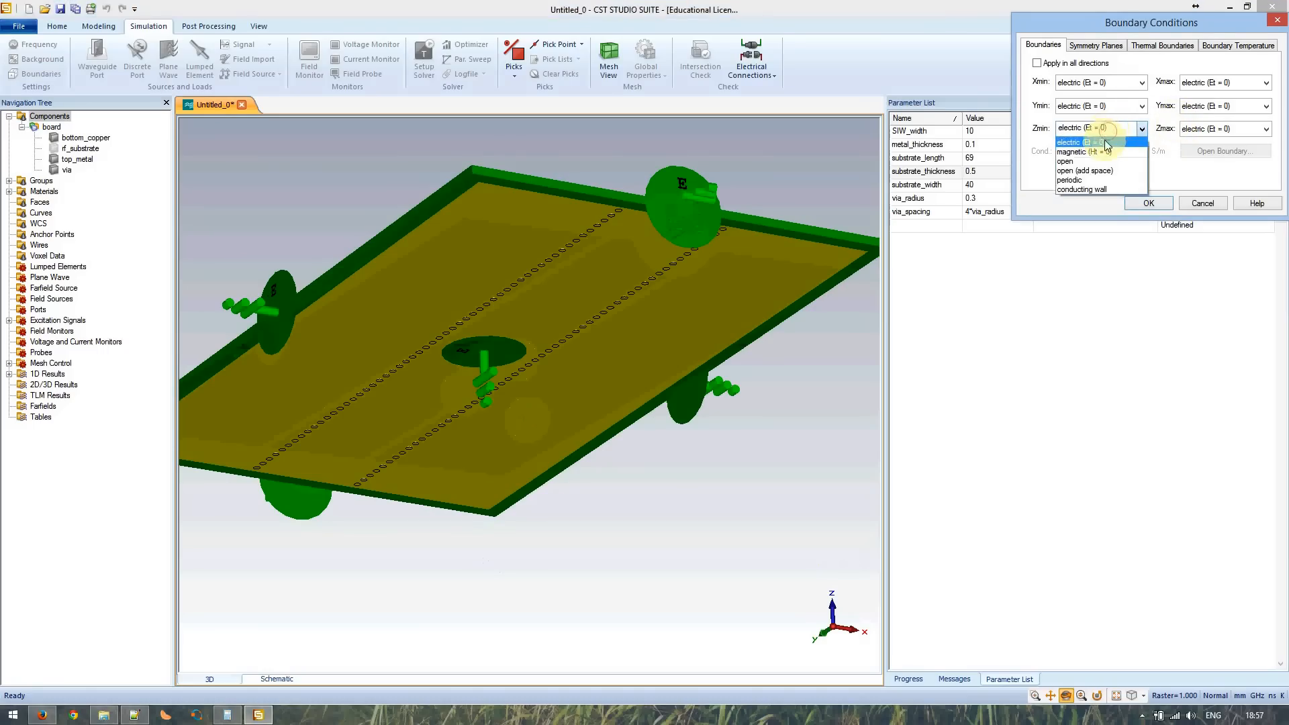
click(1103, 143)
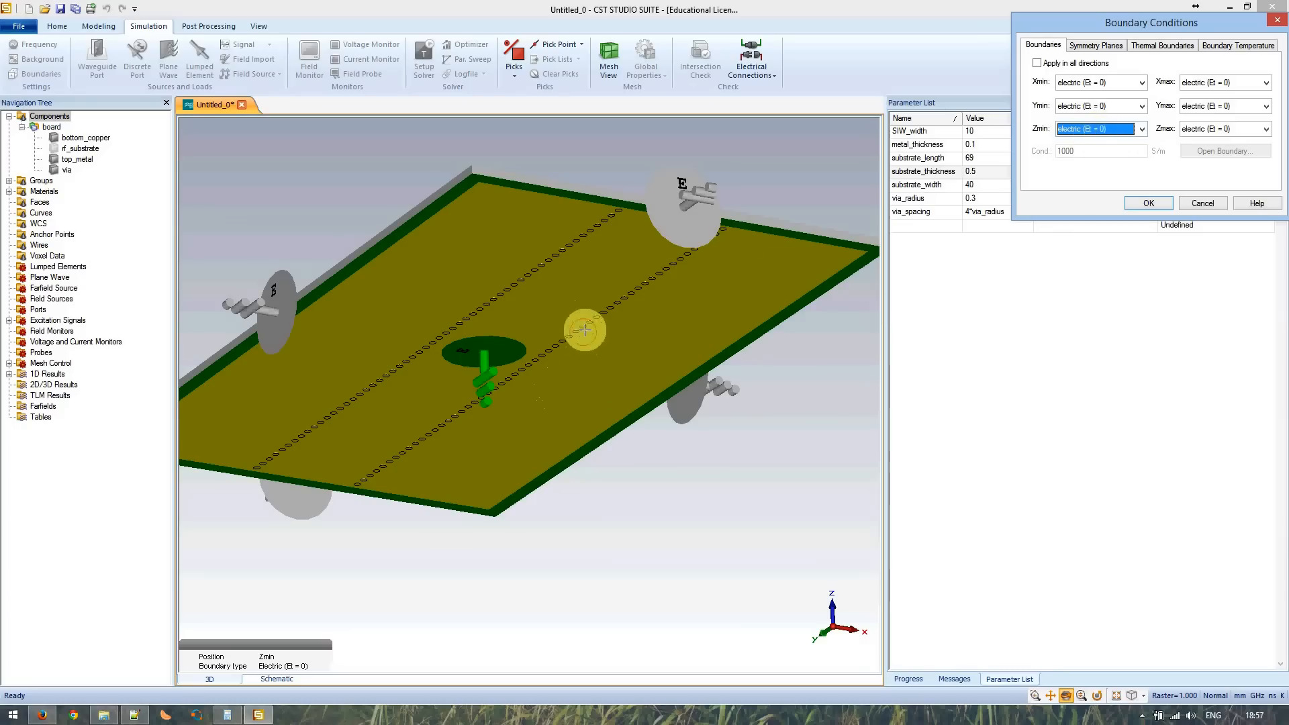
- Set the Xmin and Xmax boundaries to open and the Zmax boundary to open (add space)
drag(584, 330, 580, 468)
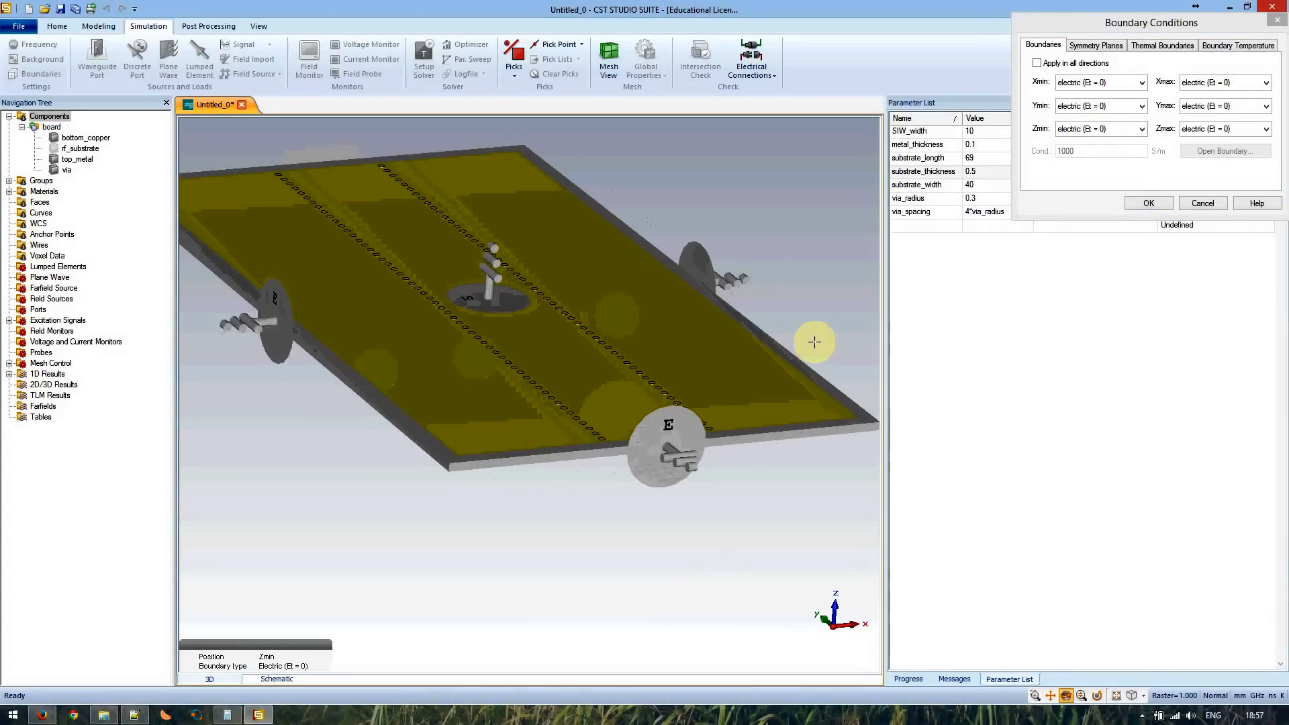
click(1134, 83)
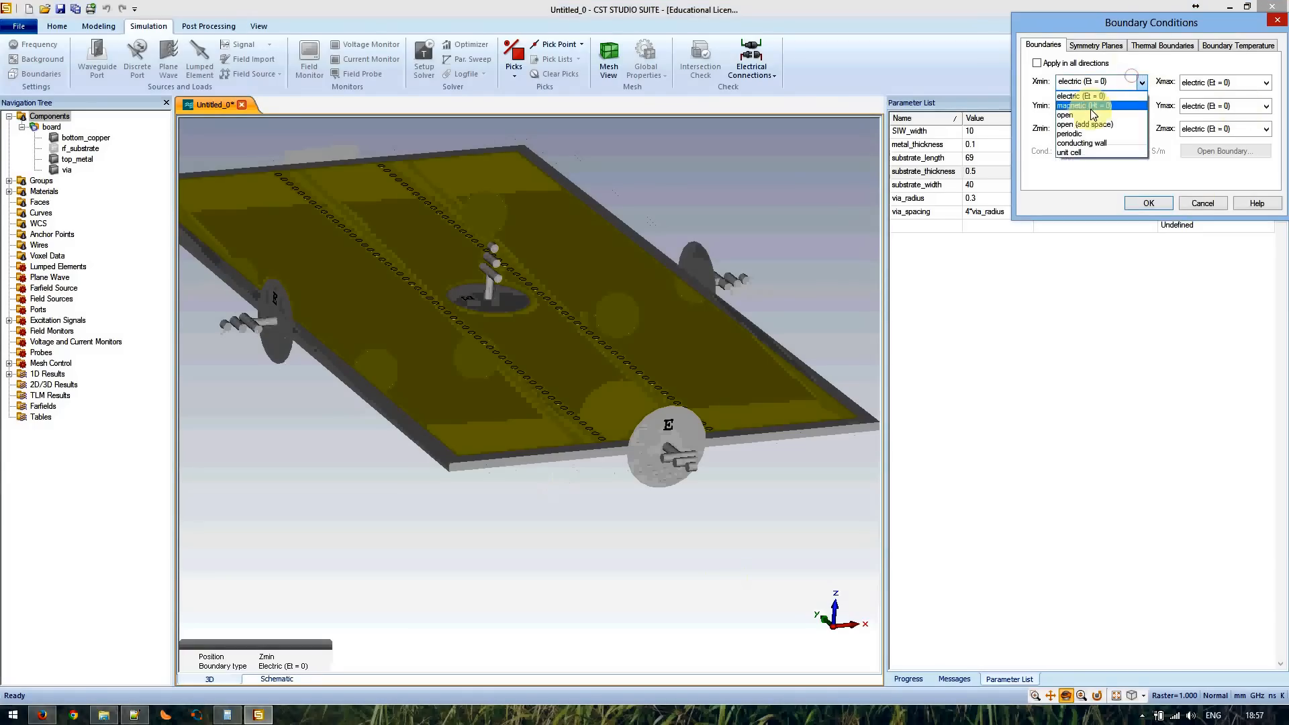
click(1074, 114)
click(1210, 82)
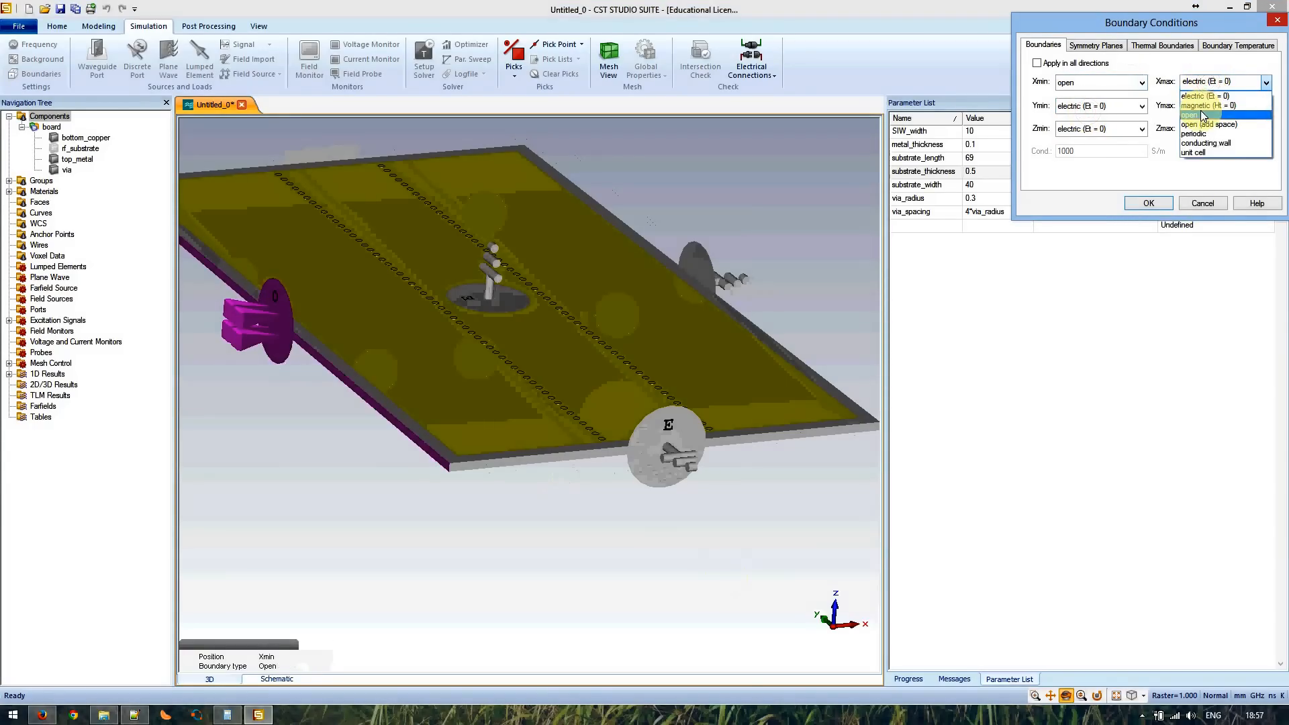
click(1202, 115)
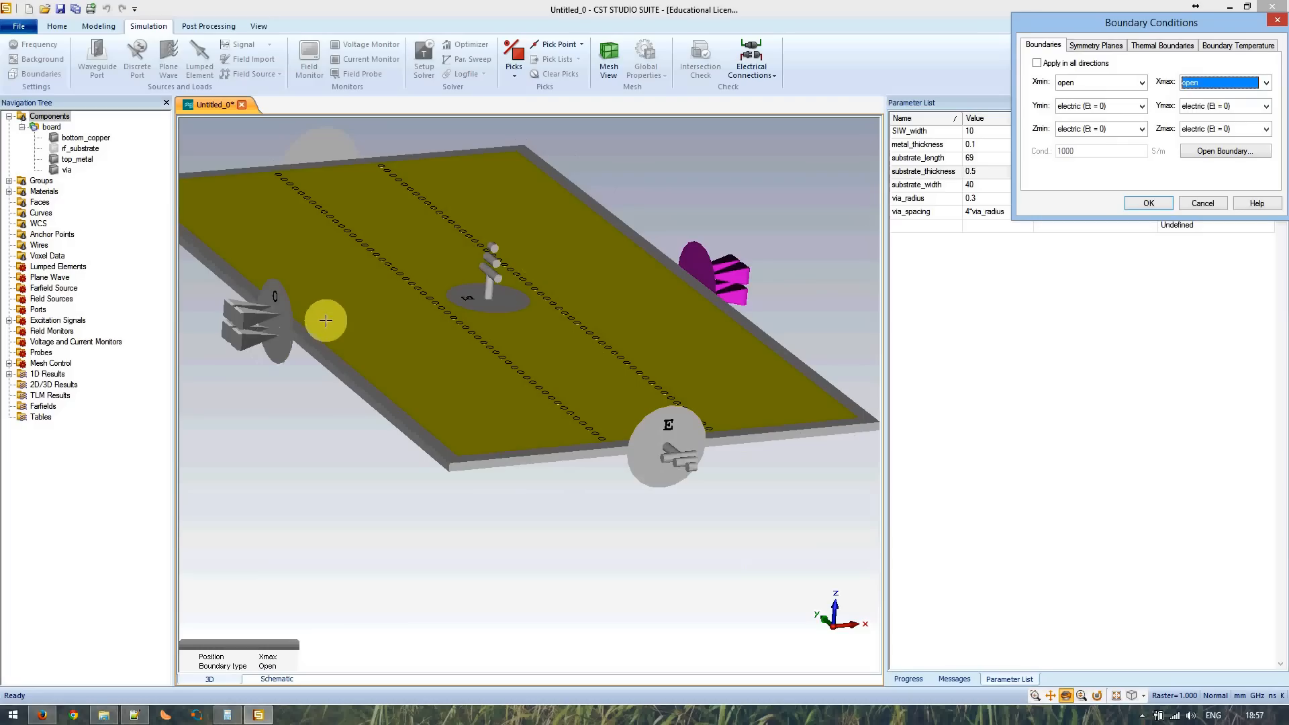
click(476, 299)
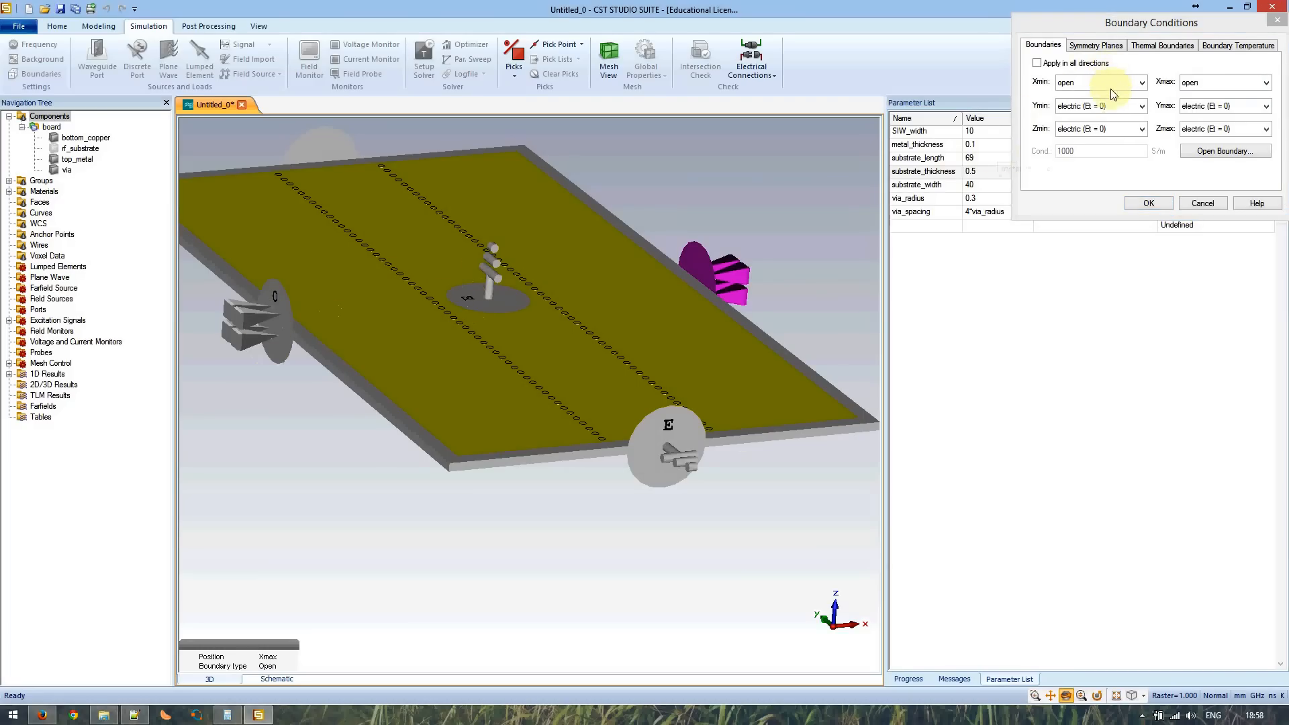
click(1201, 130)
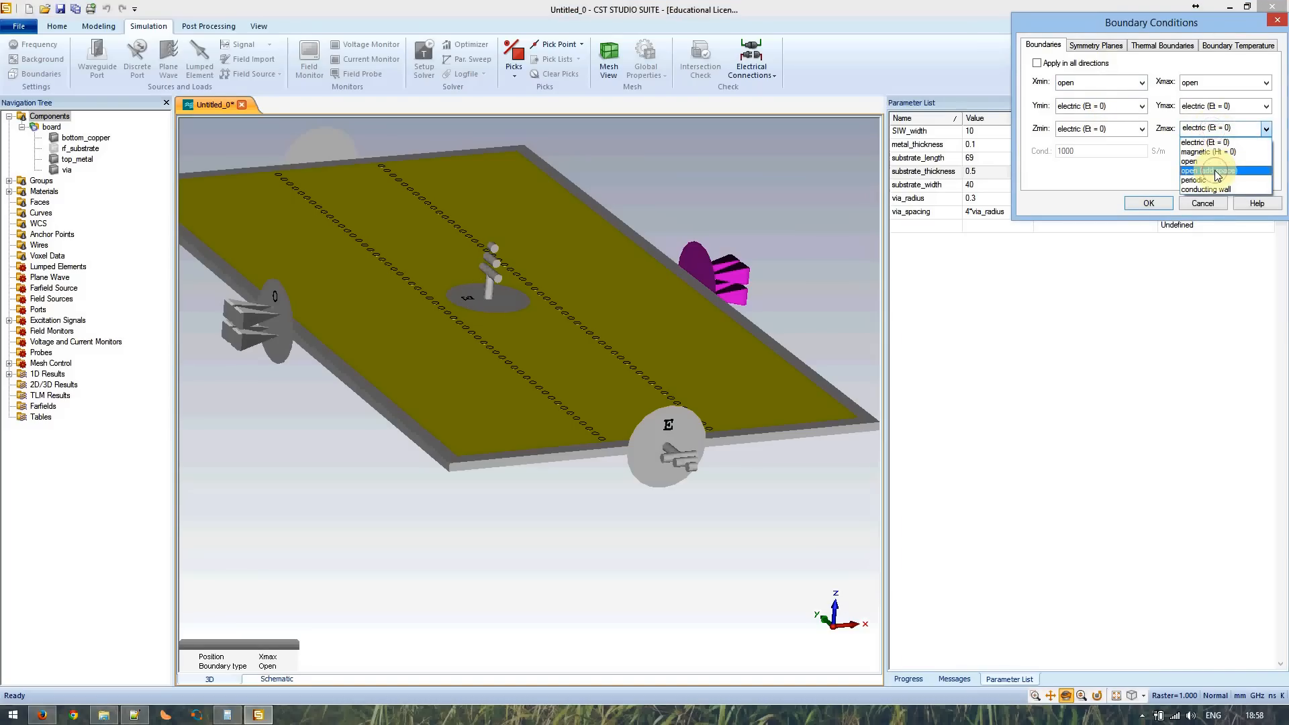
click(1217, 171)
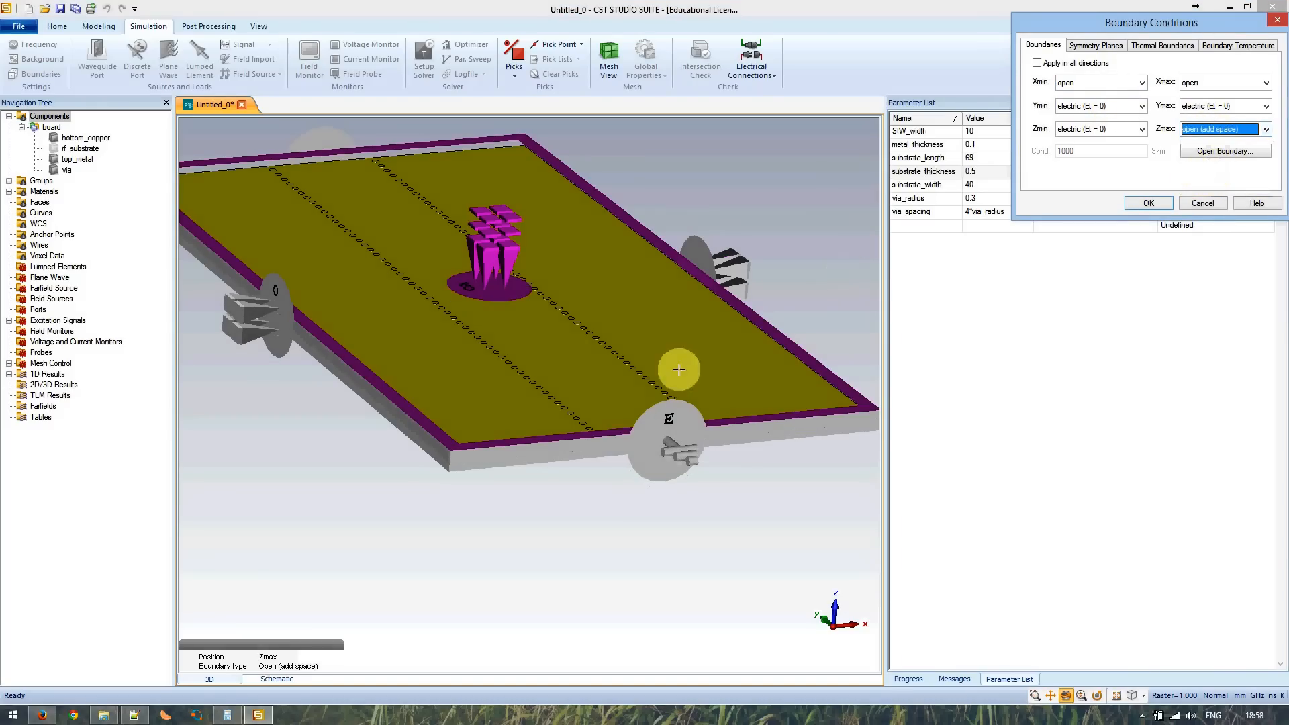
- Examine the Zmax boundary and the space above the top copper layer from several angles and distances
drag(633, 380, 472, 184)
scroll(403, 208, up, 5)
drag(403, 208, 382, 251)
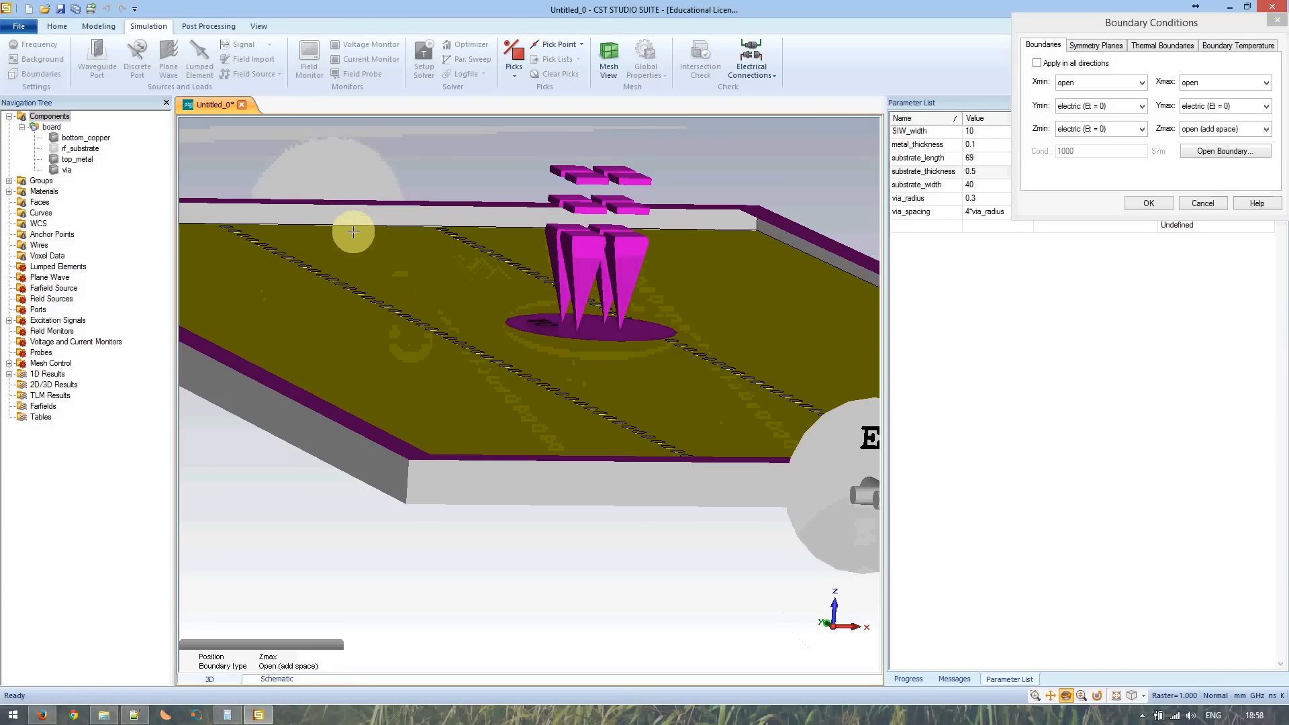
middle_drag(403, 356, 400, 460)
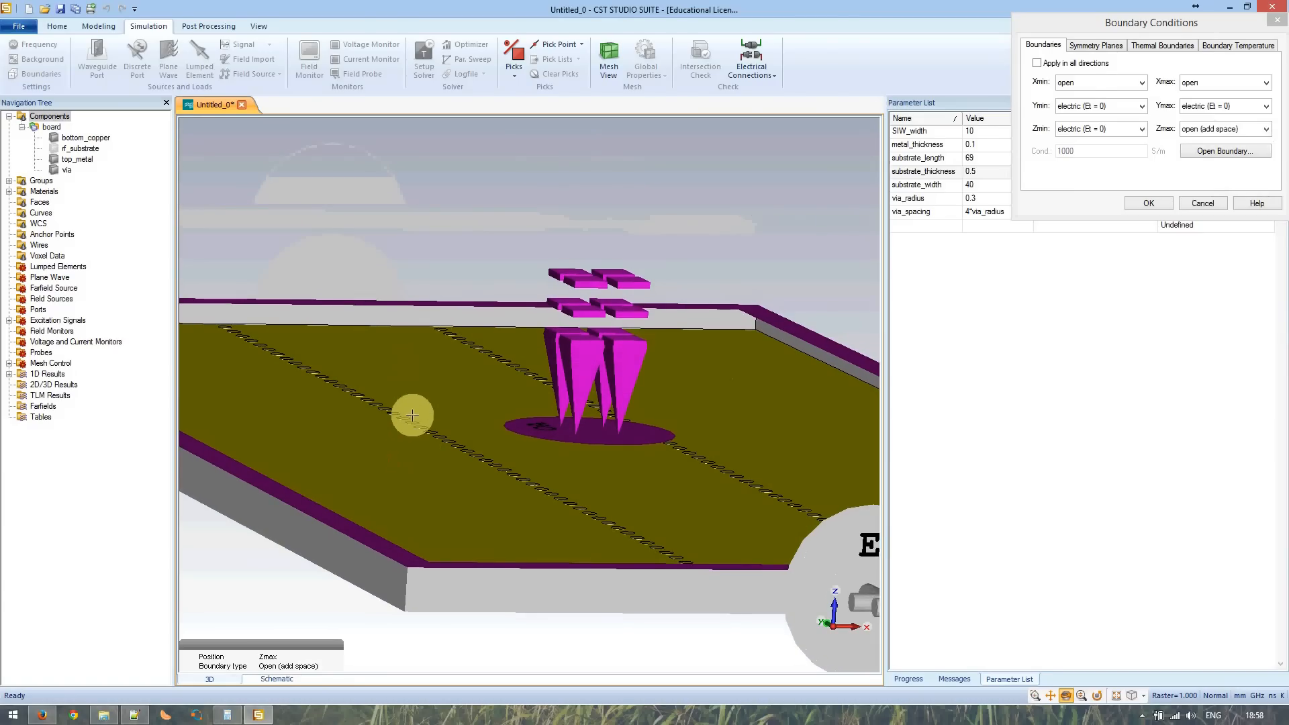
drag(389, 385, 391, 426)
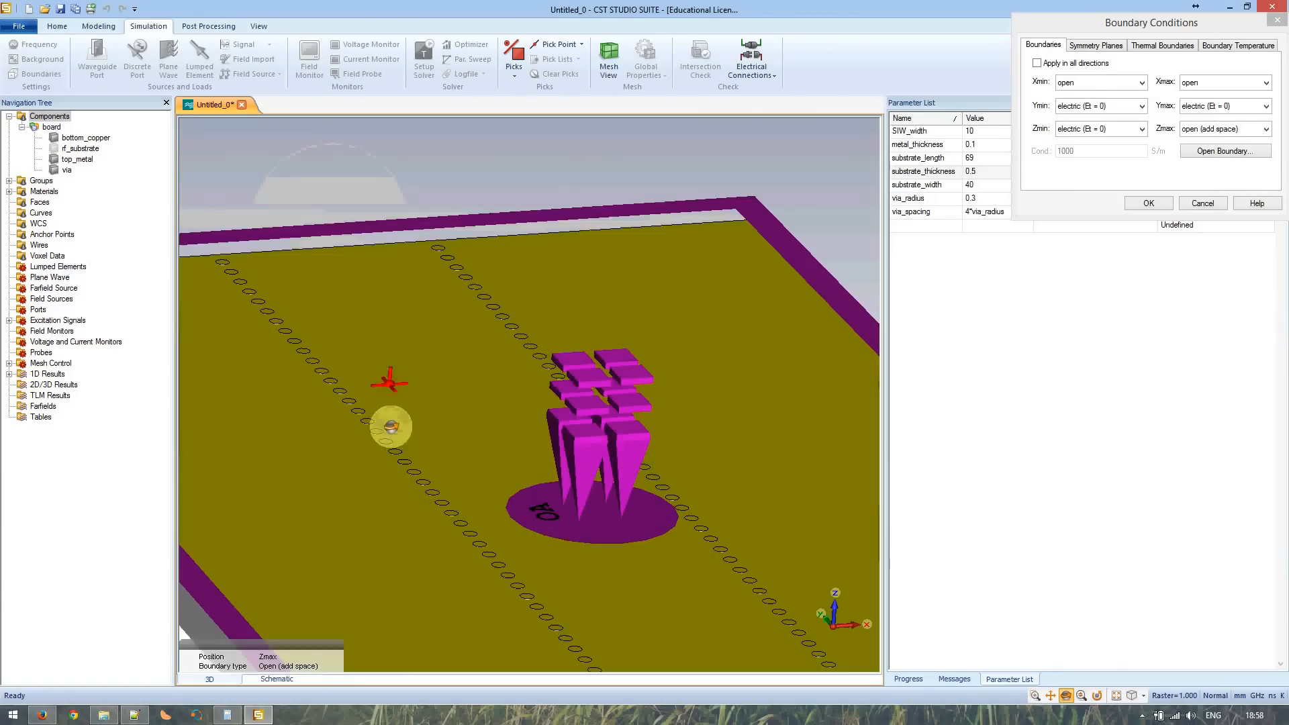
scroll(403, 429, up, 2)
scroll(421, 434, down, 5)
drag(457, 484, 459, 461)
middle_drag(460, 461, 461, 437)
scroll(461, 436, down, 2)
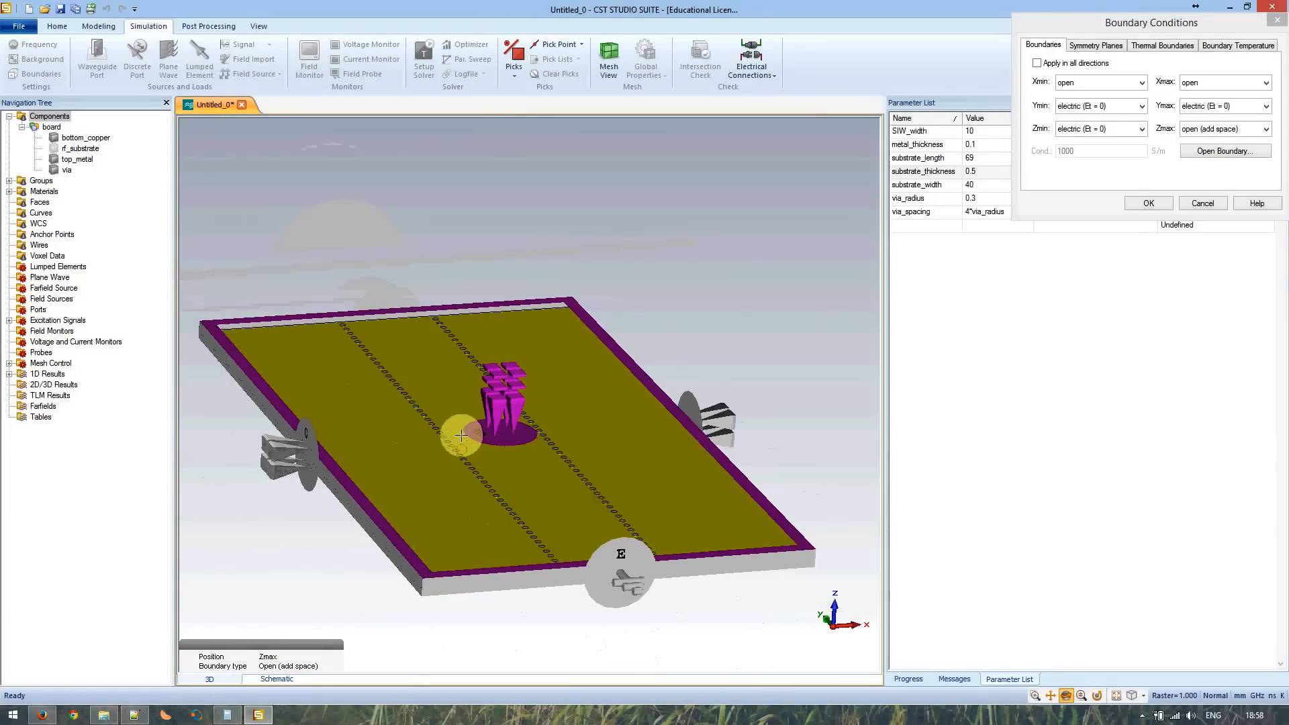
scroll(460, 437, up, 5)
scroll(393, 280, down, 4)
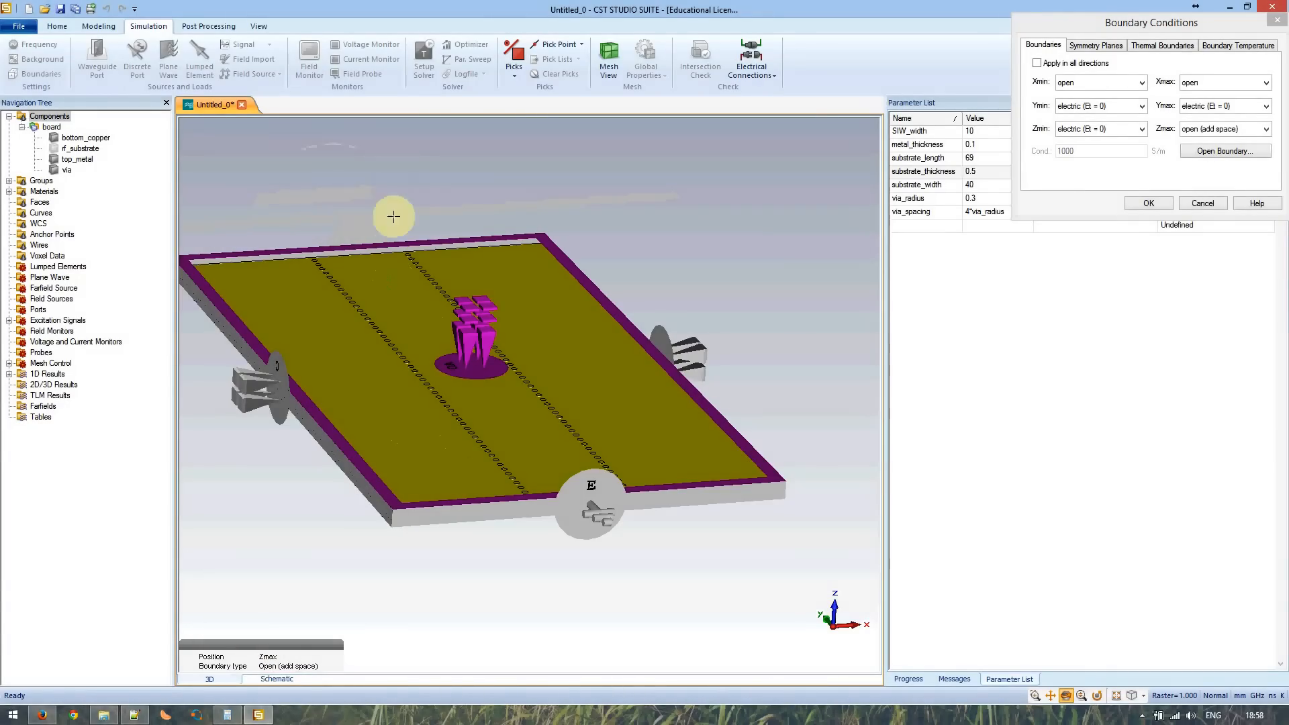
scroll(413, 331, up, 3)
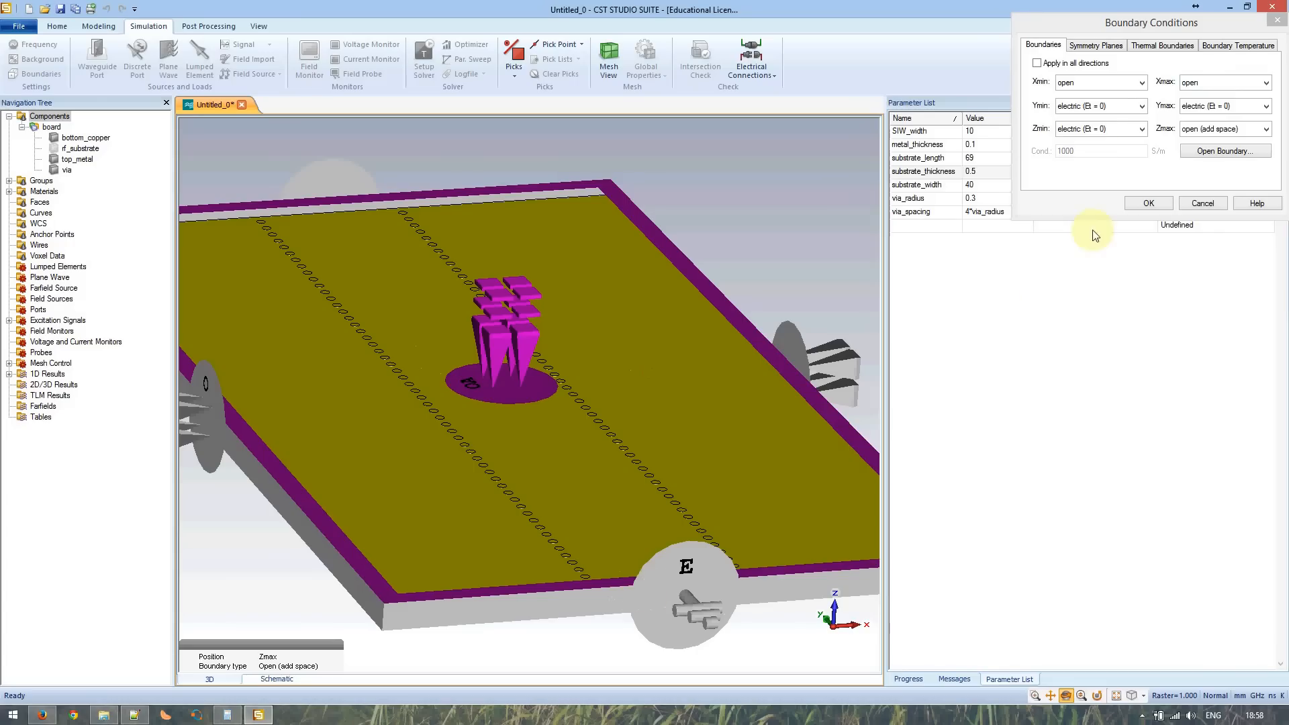
- Show the symmetry plane settings of the boundary conditions
click(1084, 45)
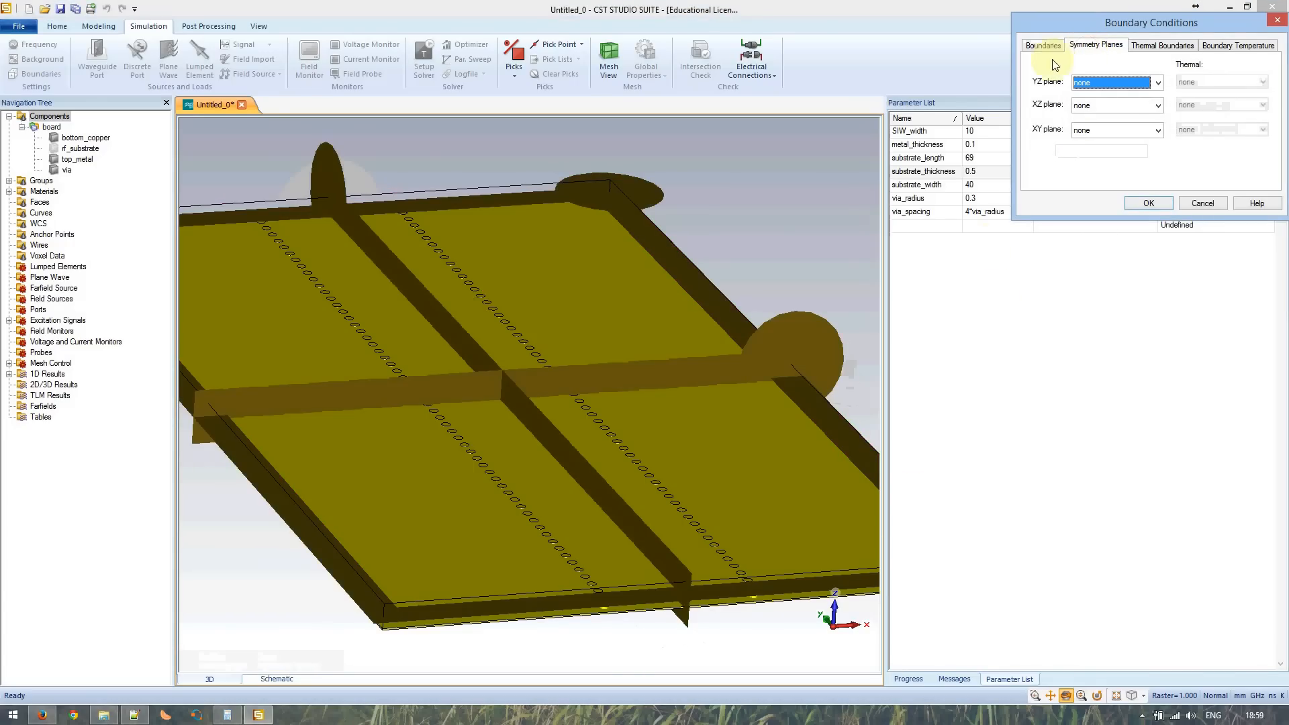
- Set the YZ symmetry plane to magnetic (Ht = 0) and accept the boundary conditions
click(1104, 82)
click(1106, 116)
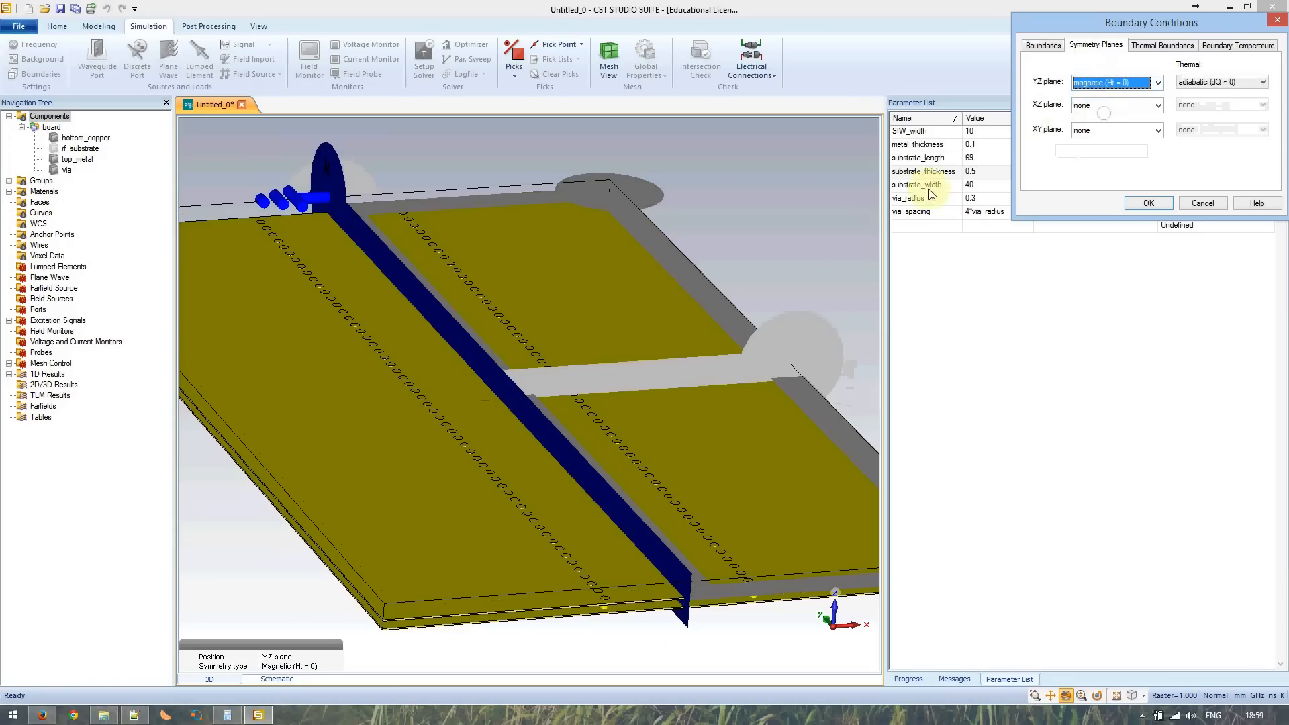
click(644, 490)
drag(644, 490, 541, 443)
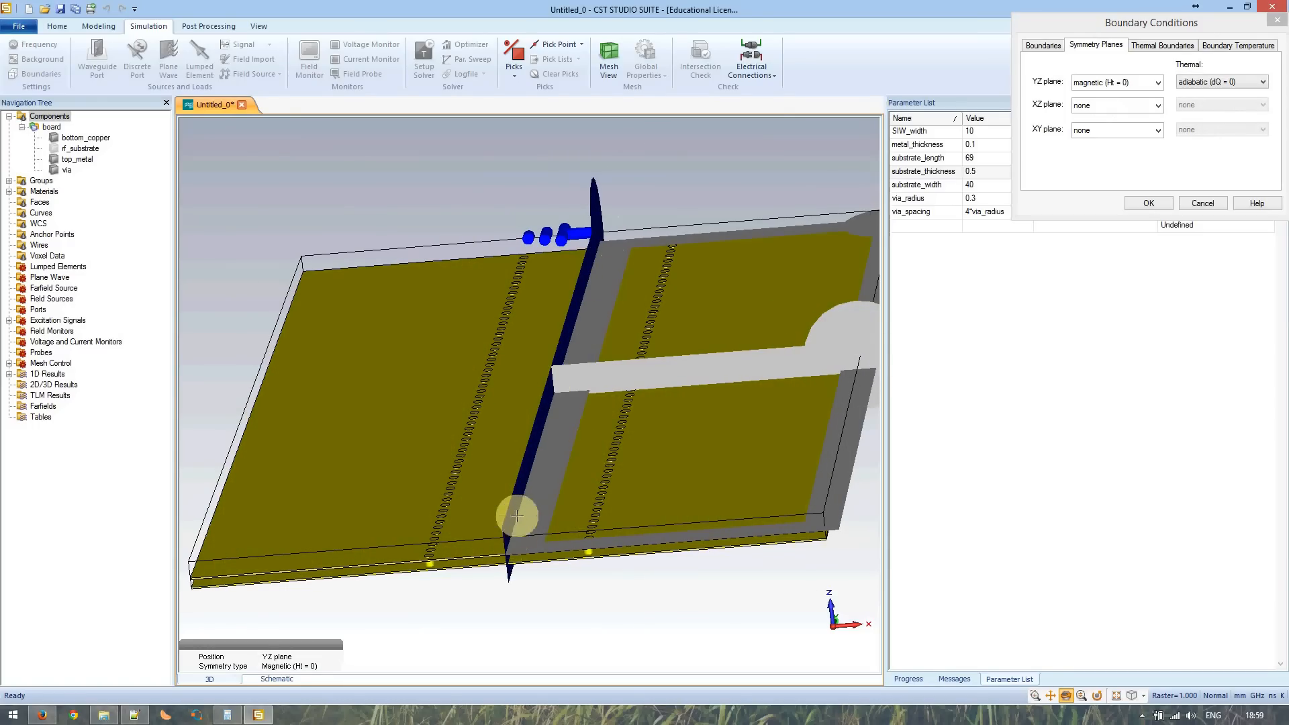
mouse_move(598, 487)
mouse_down()
mouse_move(638, 475)
mouse_move(613, 494)
mouse_up()
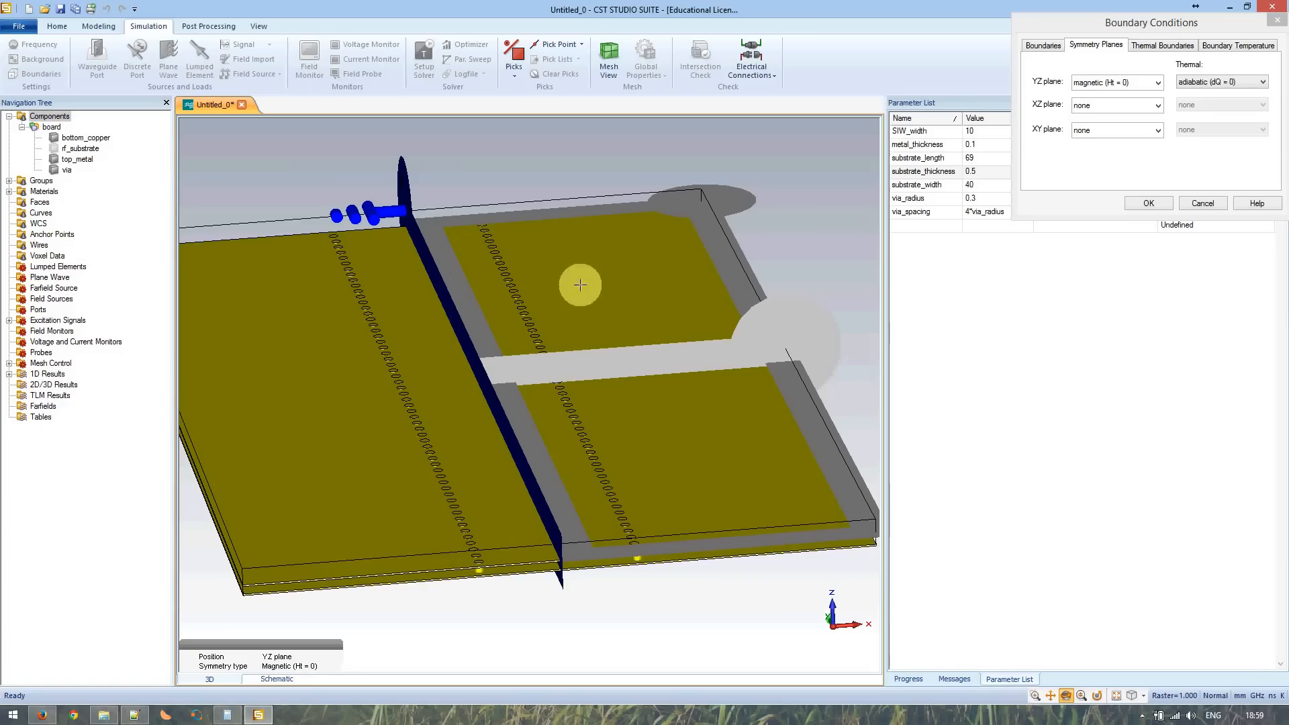
click(1160, 202)
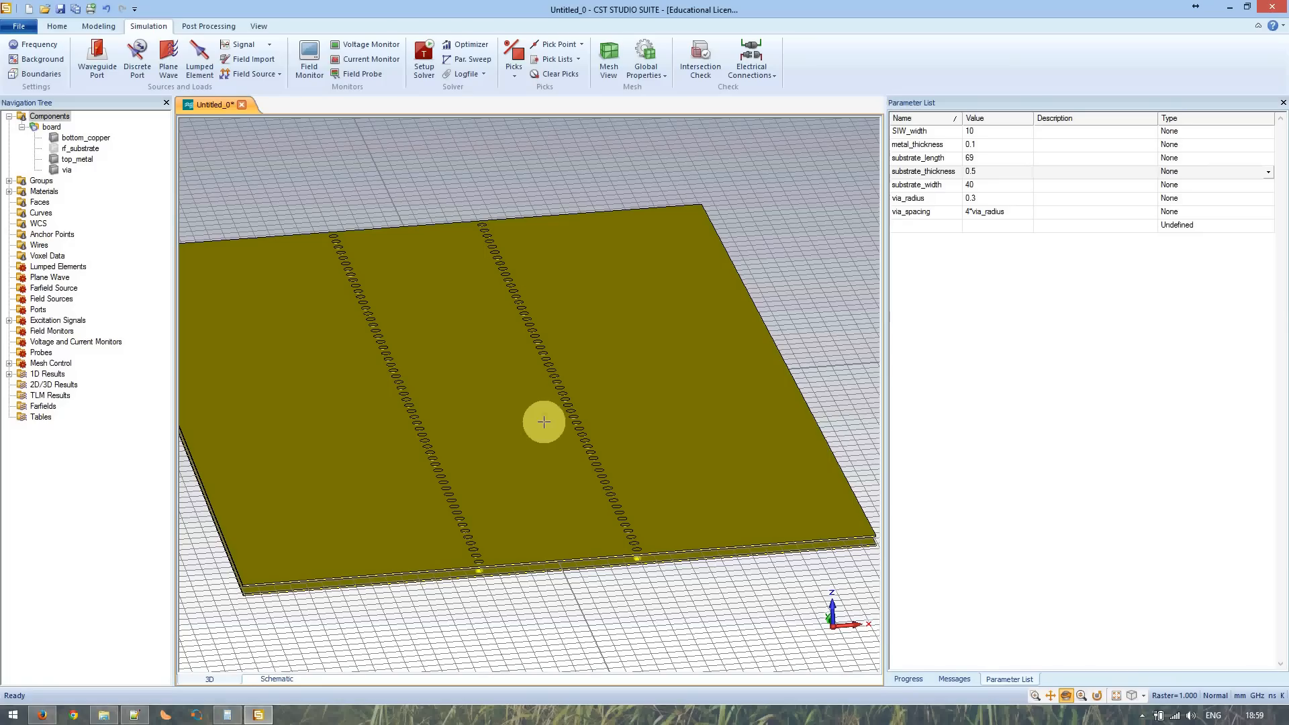
- Start a waveguide port named 1 at the board's near end with its normal along Y and positive orientation
scroll(503, 423, up, 2)
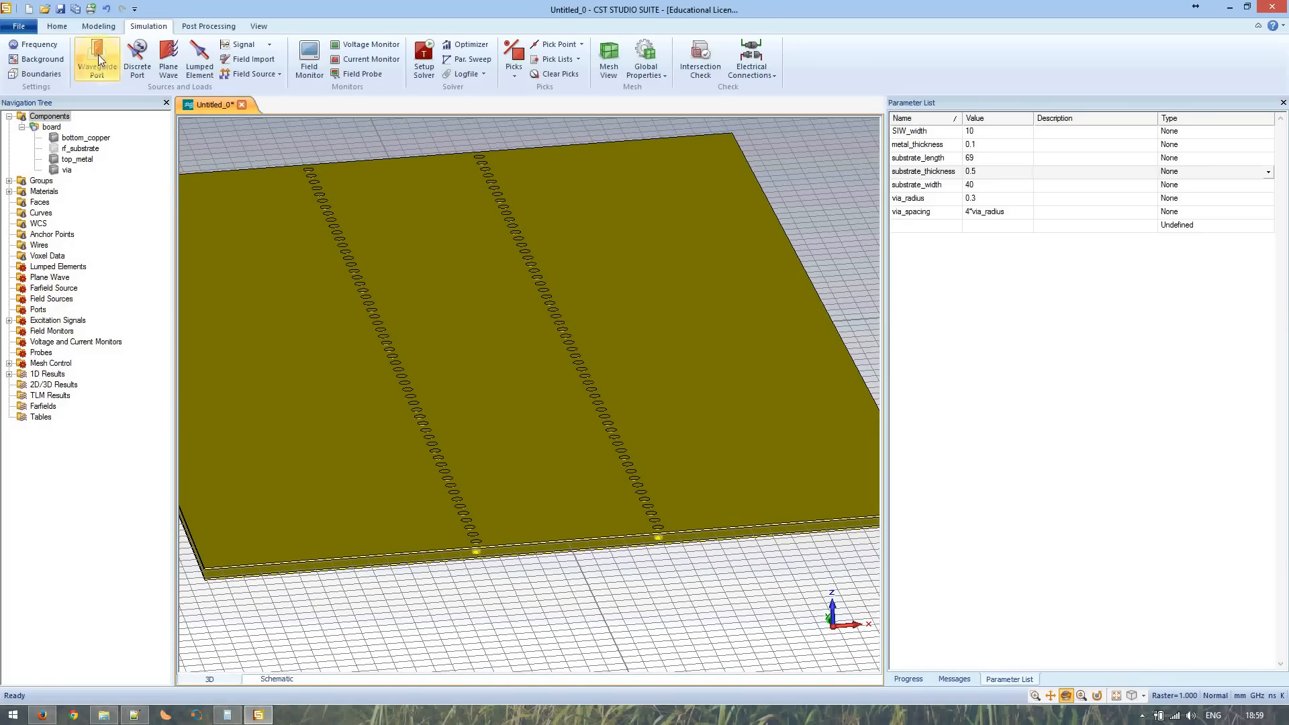
click(99, 59)
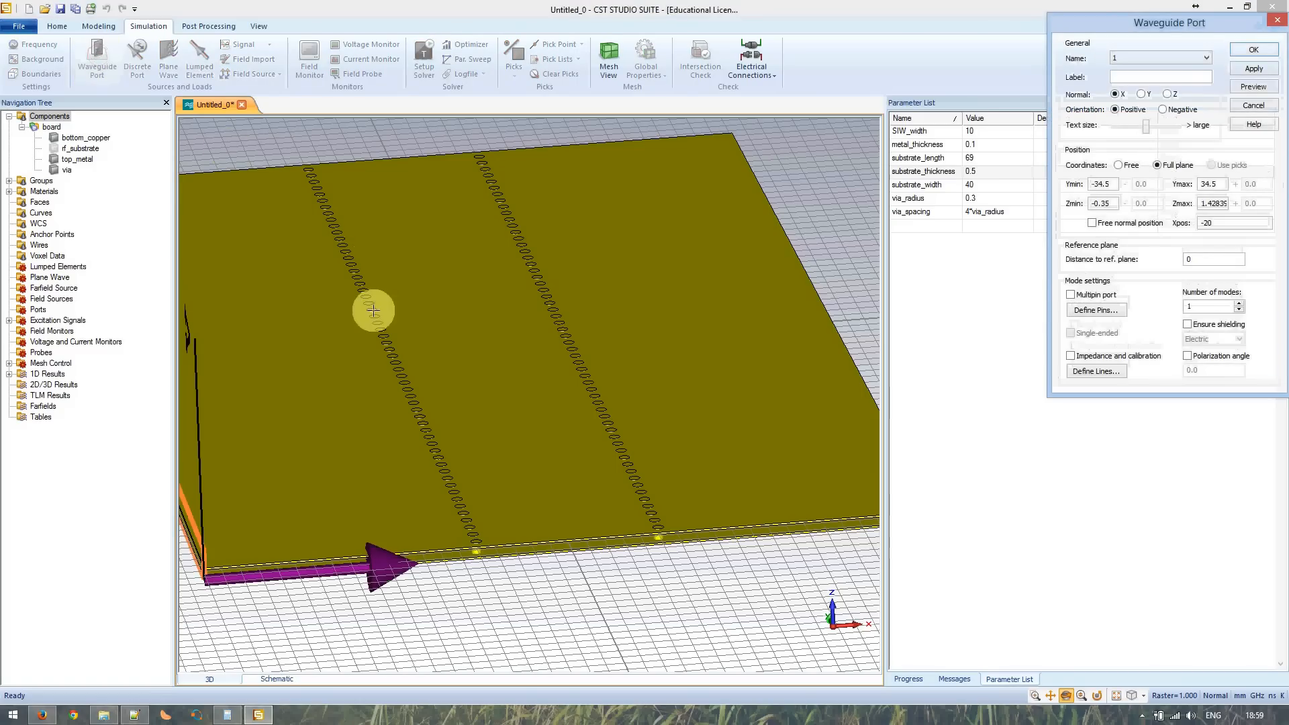
click(436, 349)
scroll(436, 349, up, 3)
scroll(435, 350, down, 5)
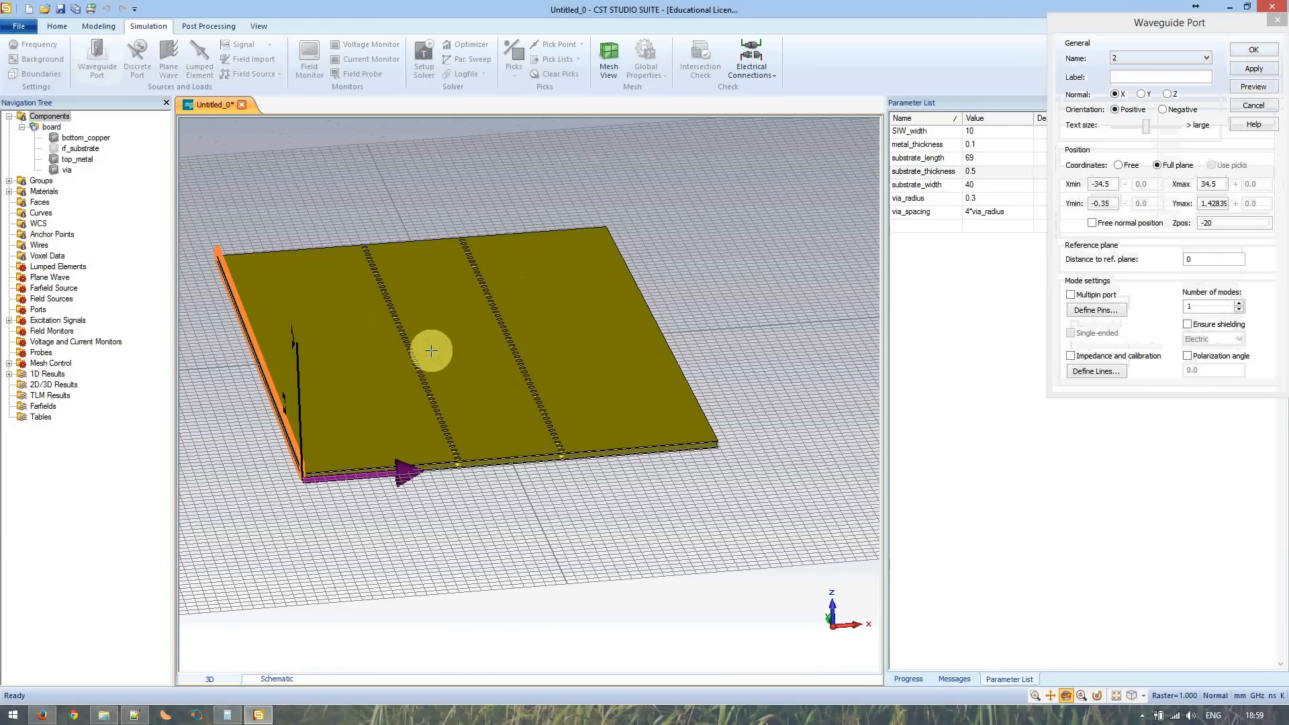
scroll(430, 350, up, 5)
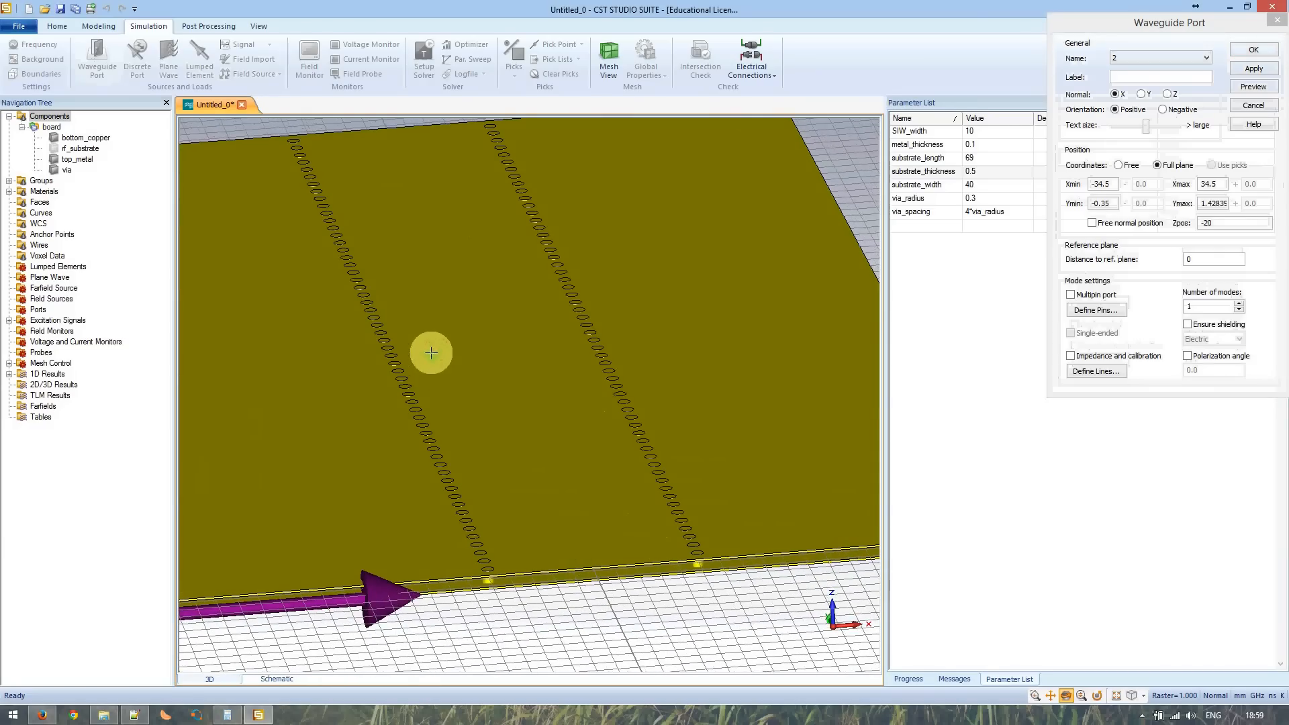
click(1141, 95)
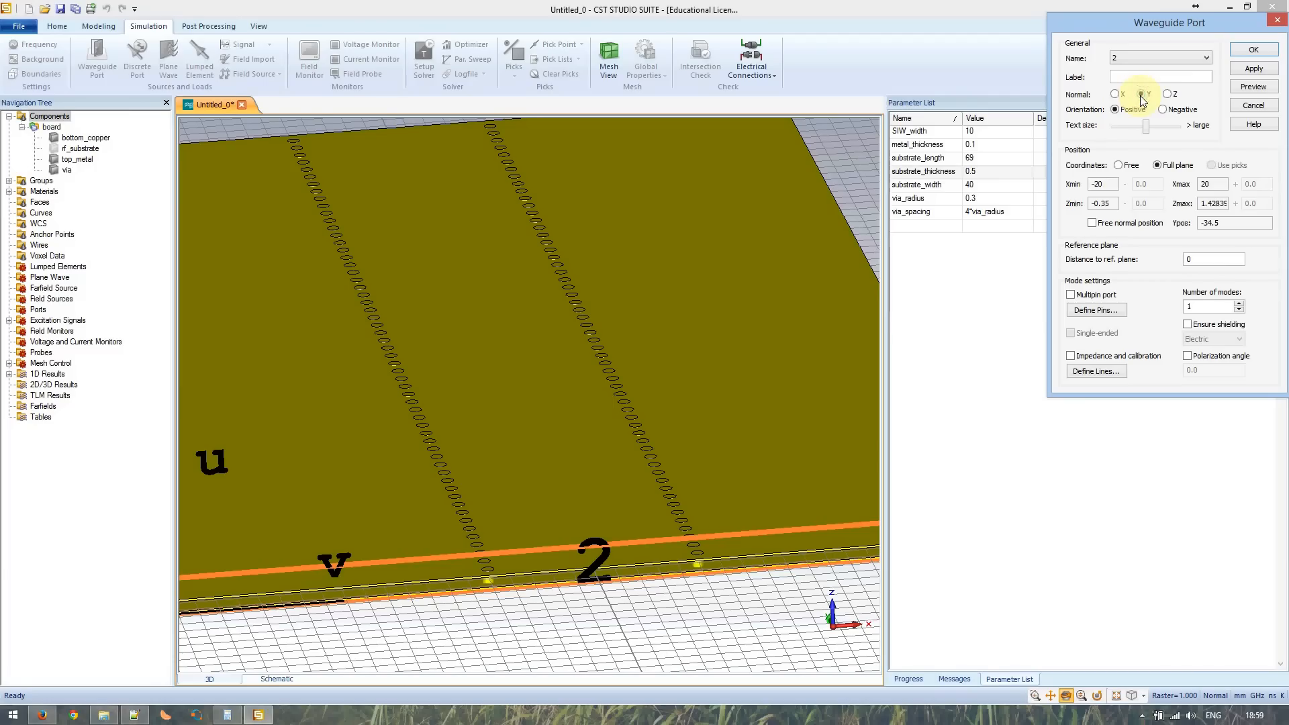
click(1144, 58)
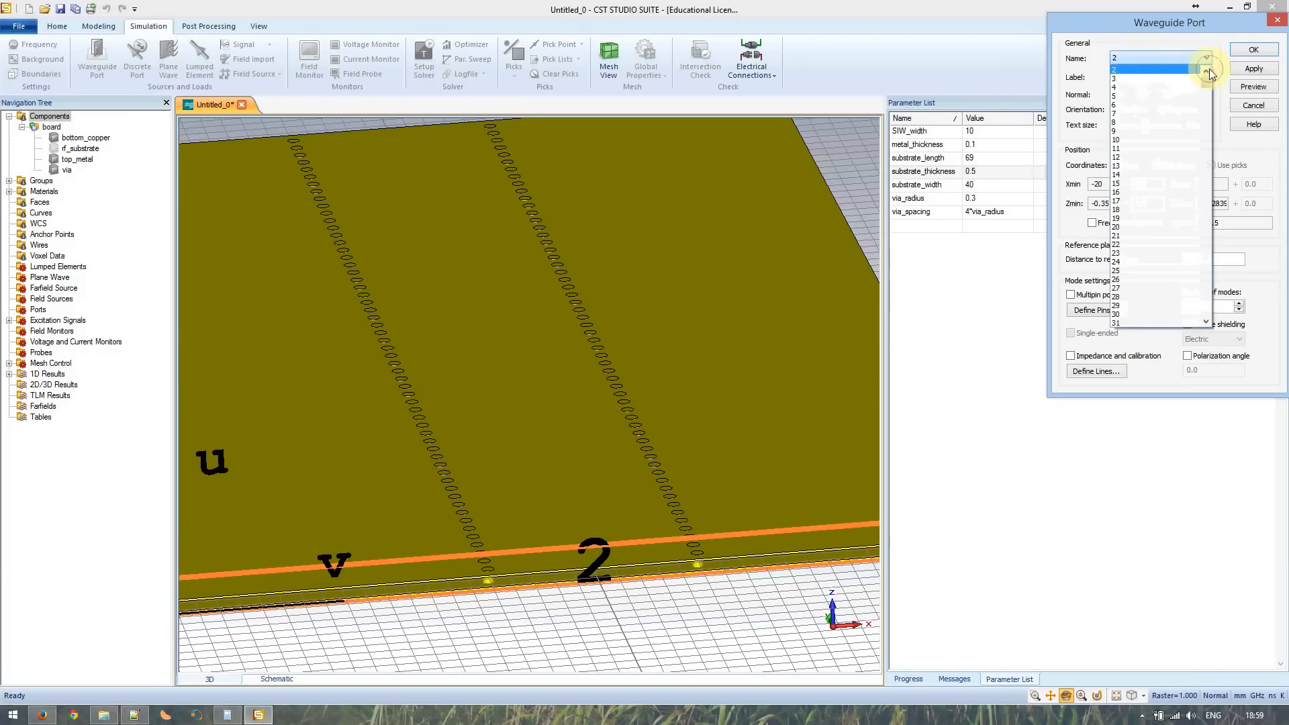
click(1181, 78)
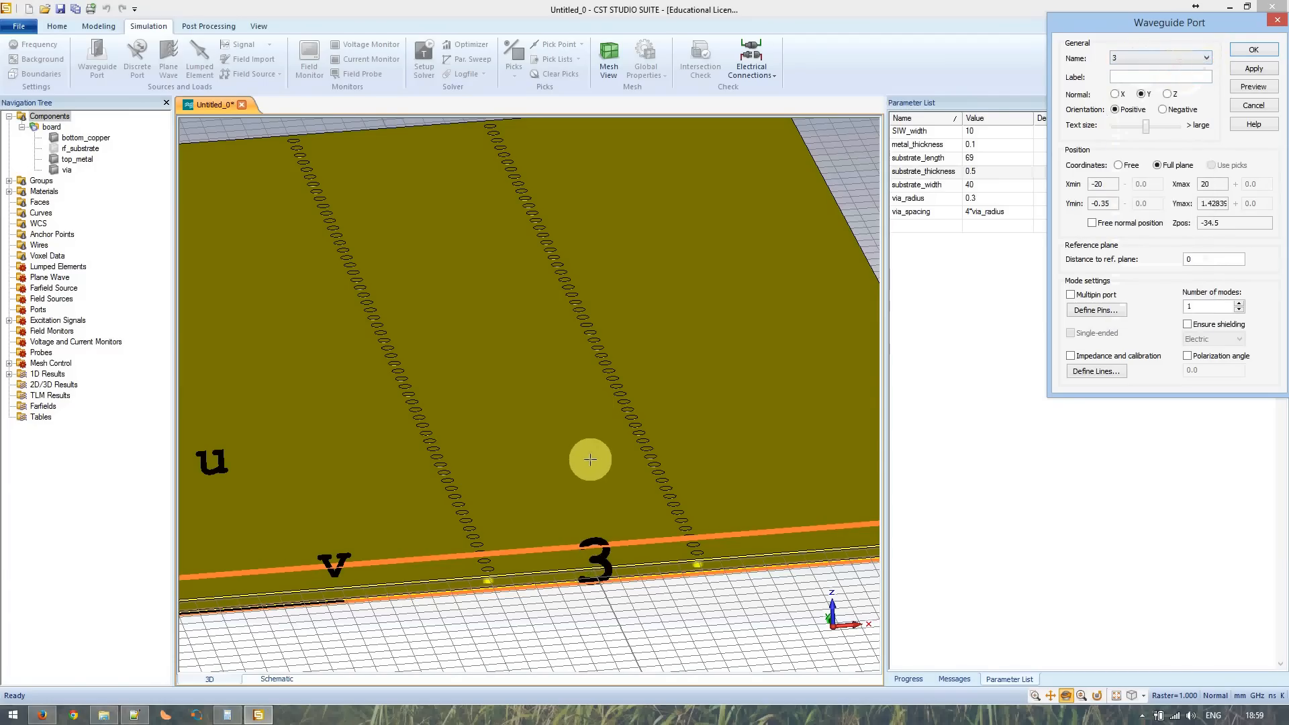
text(1)
scroll(589, 459, down, 5)
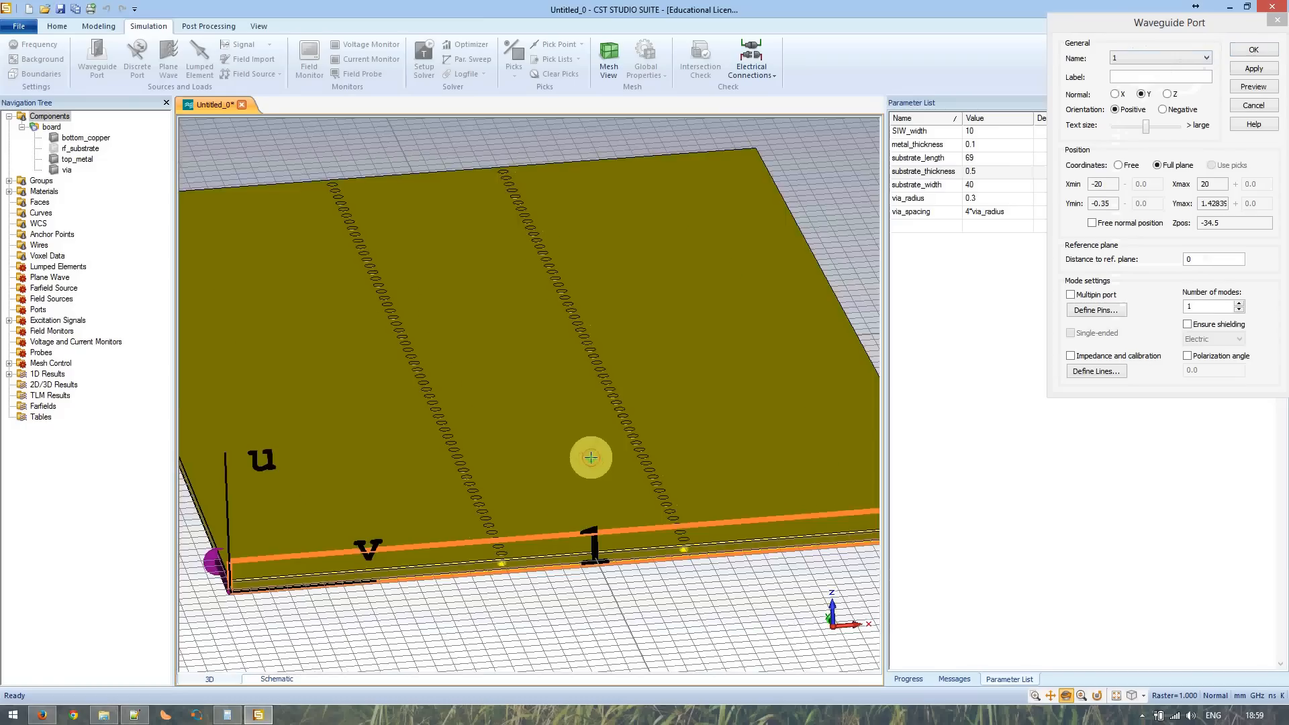
scroll(590, 460, up, 1)
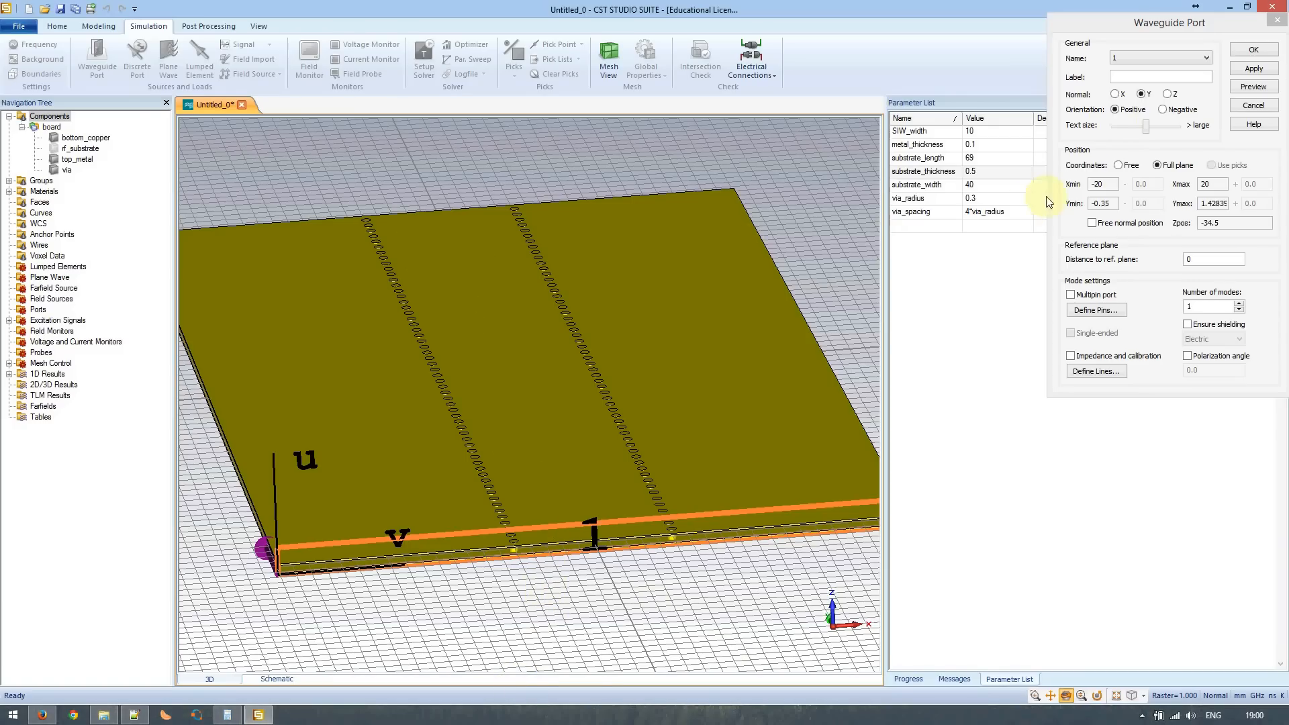
- Switch port 1 to free coordinates and set Xmin to -SIW_width/2 and Xmax to SIW_width/2
click(1119, 165)
drag(1115, 184, 1042, 181)
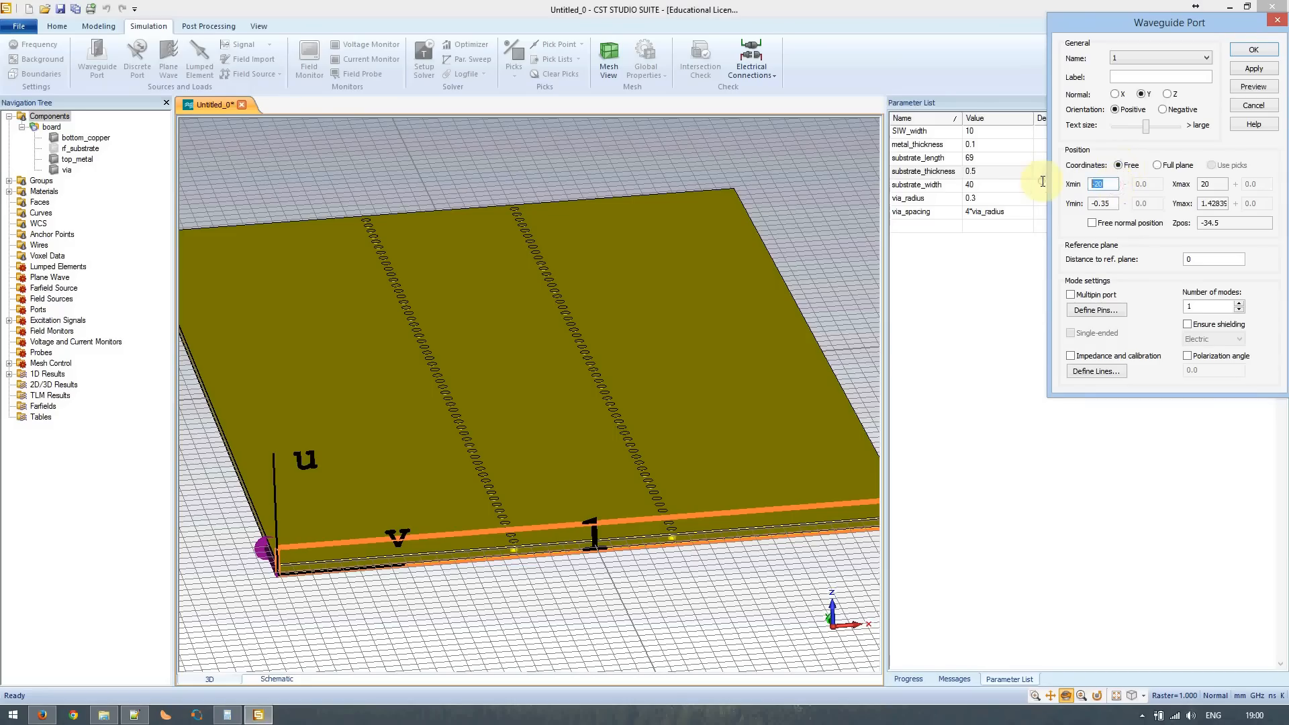
text(-SIW)
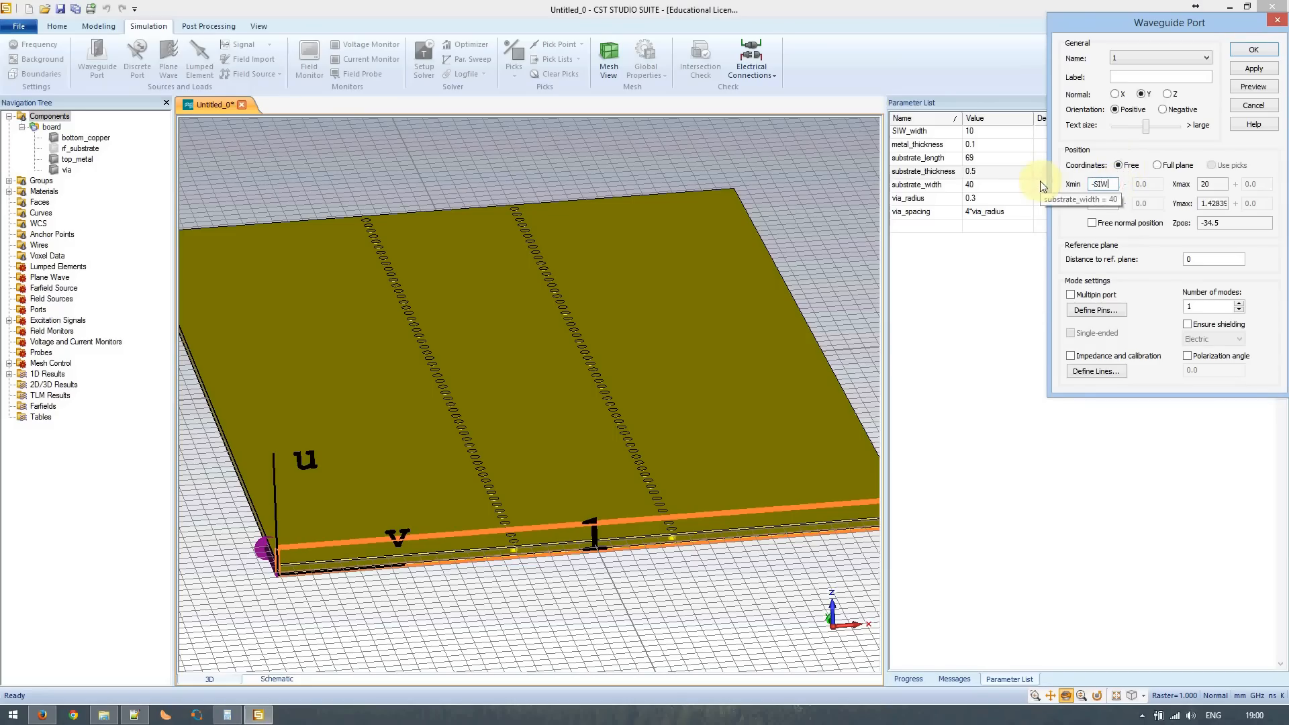
key(Tab)
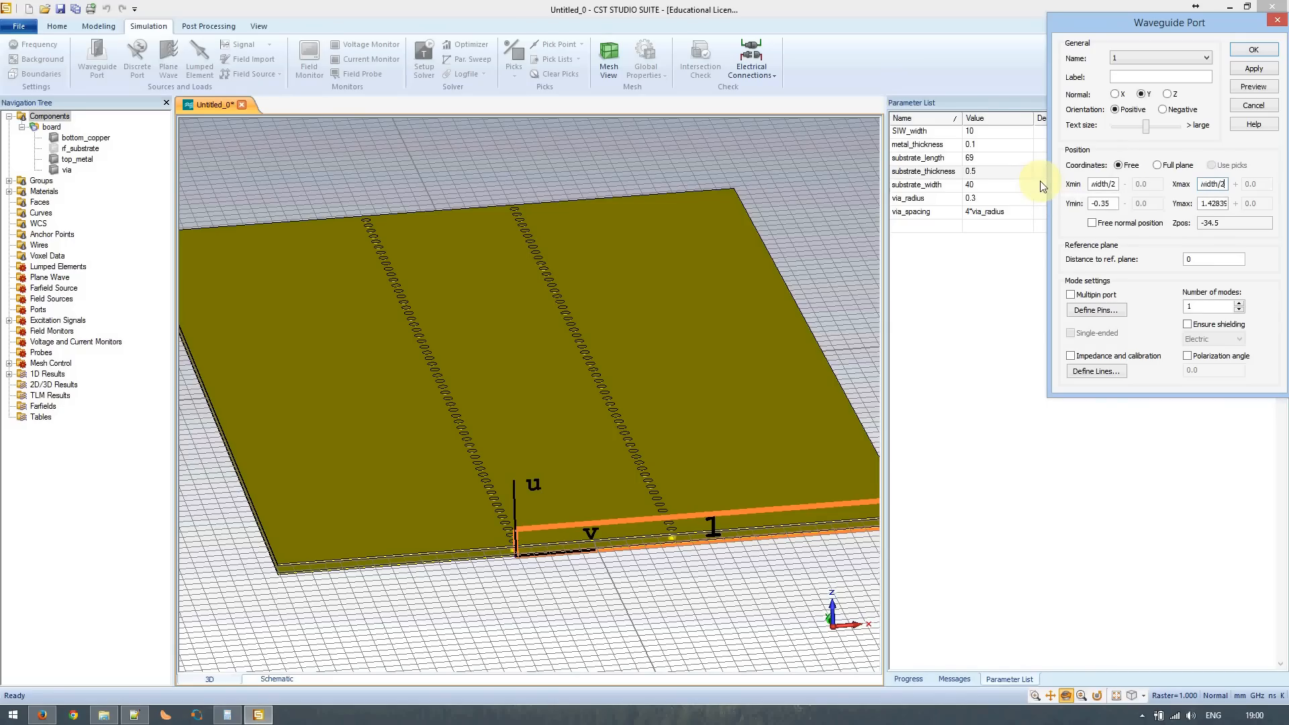
key(Tab)
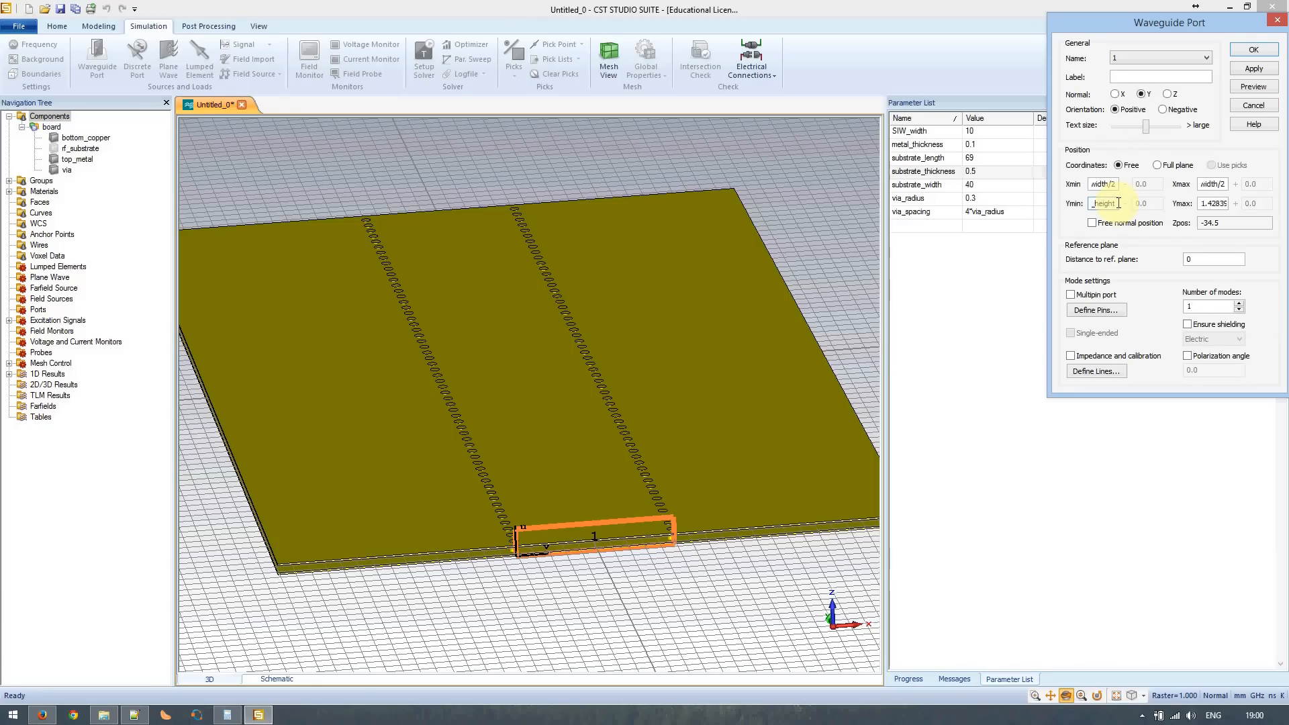
- Set port 1's vertical limits to -substrate_thickness/2 and substrate_thickness/2
key(Tab)
text(su)
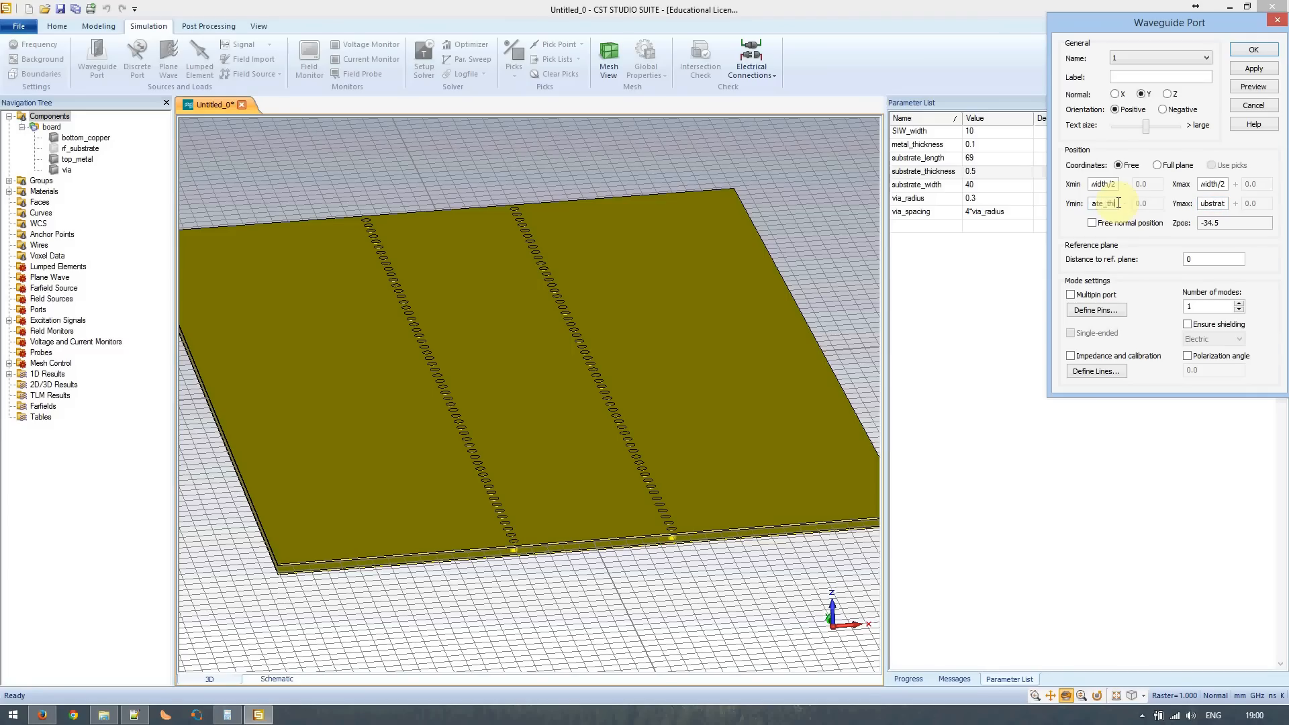
key(Right)
key(Right)
key(Right)
key(Right)
key(Tab)
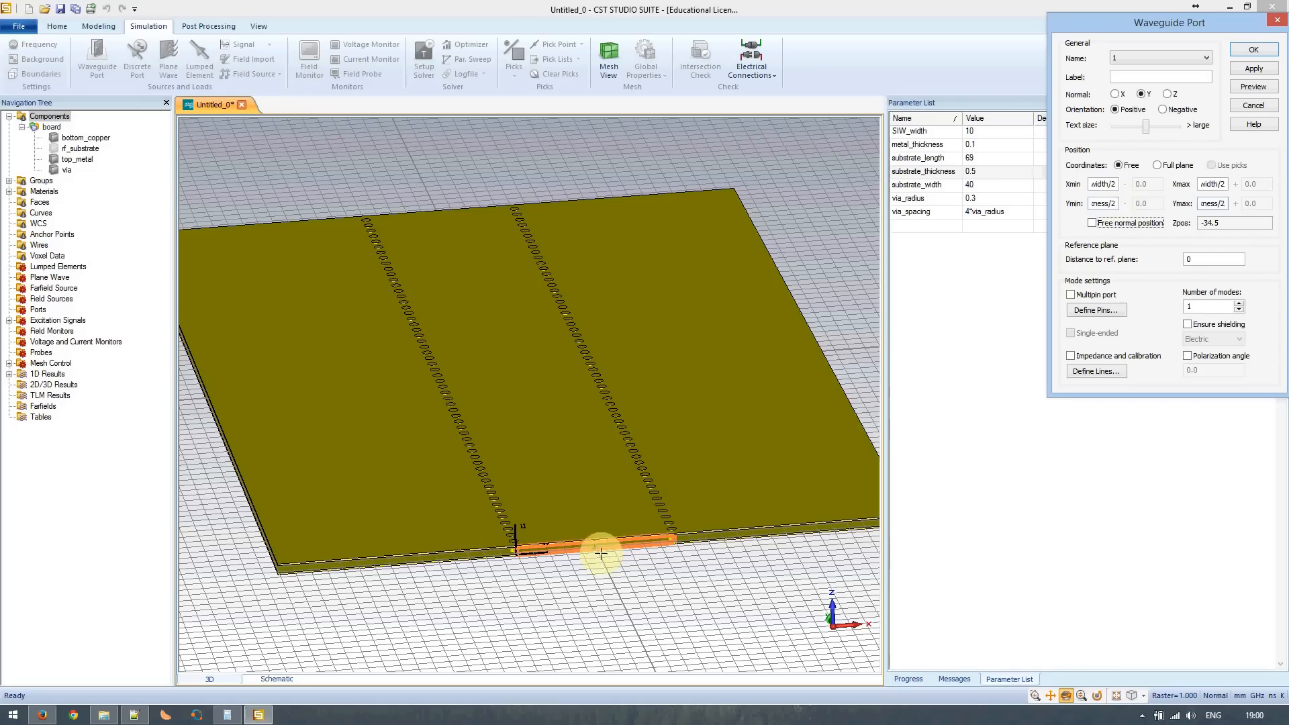
- Examine how port 1's outline fits between the two via rows and the top and bottom metal layers
scroll(594, 547, down, 2)
scroll(591, 547, up, 4)
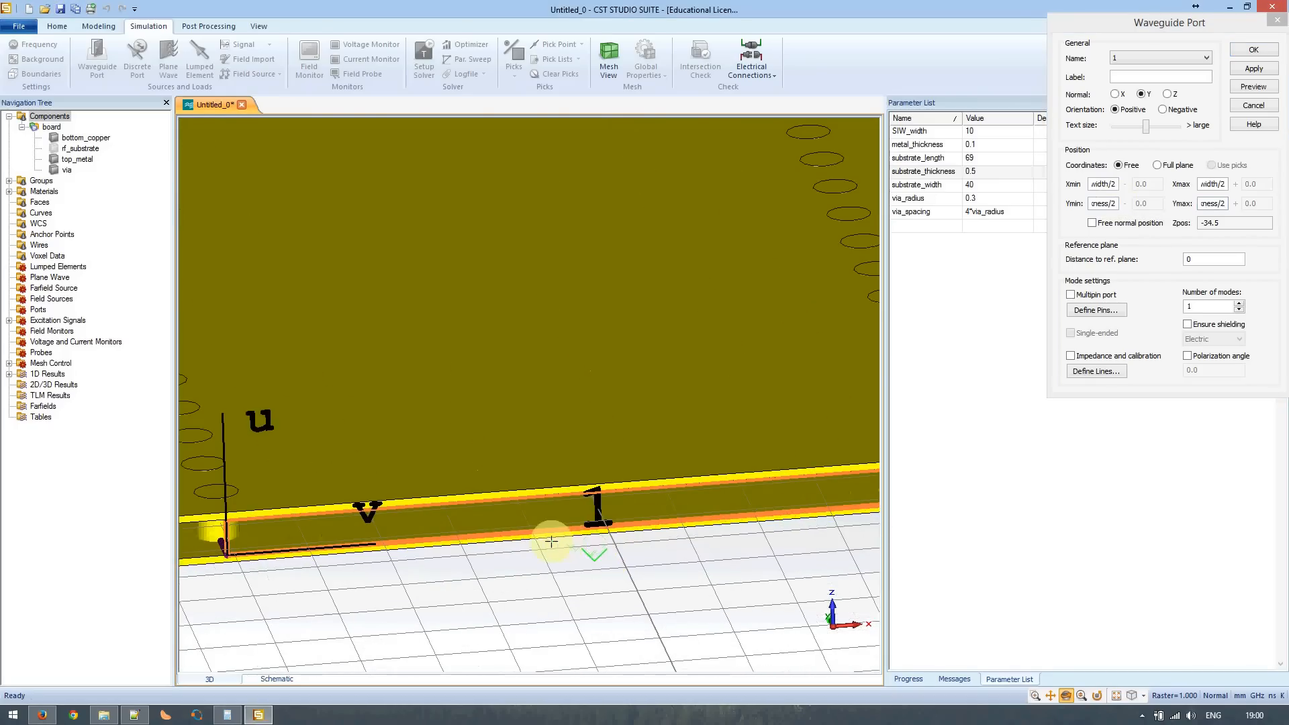
scroll(470, 550, up, 2)
drag(477, 535, 469, 535)
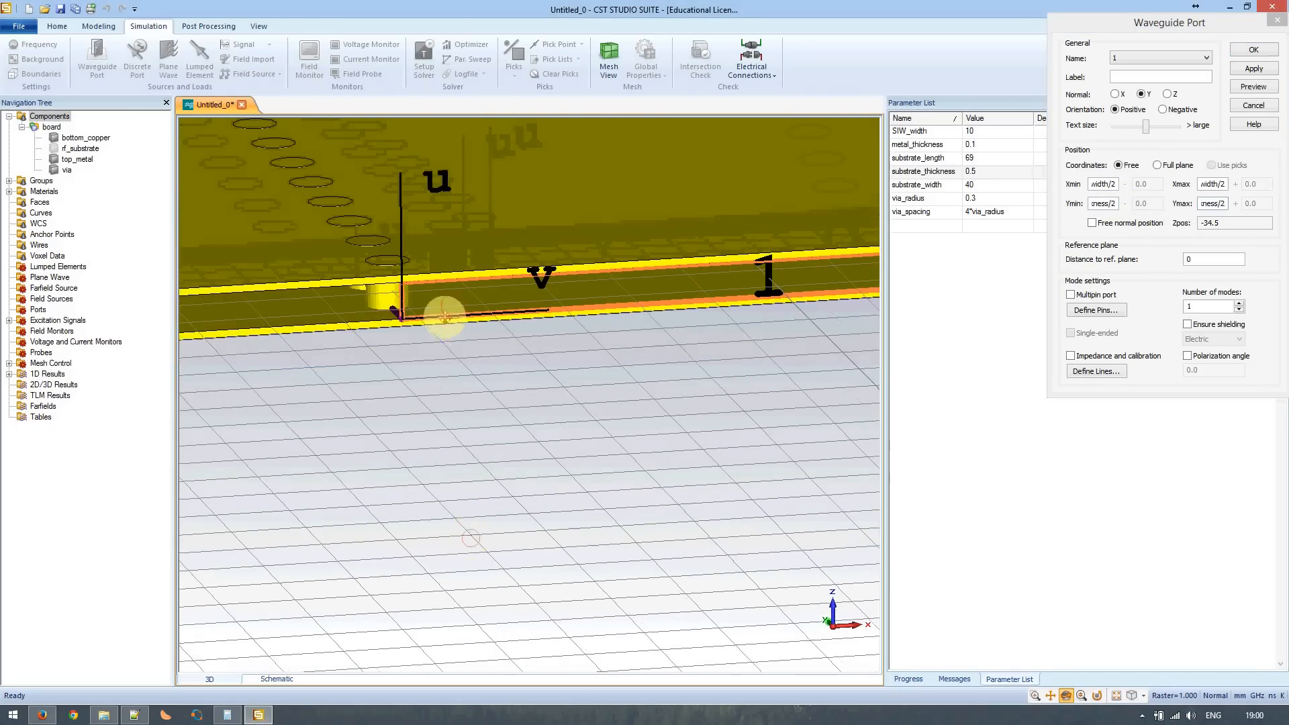
middle_drag(447, 314, 401, 425)
drag(416, 410, 412, 397)
scroll(402, 403, down, 2)
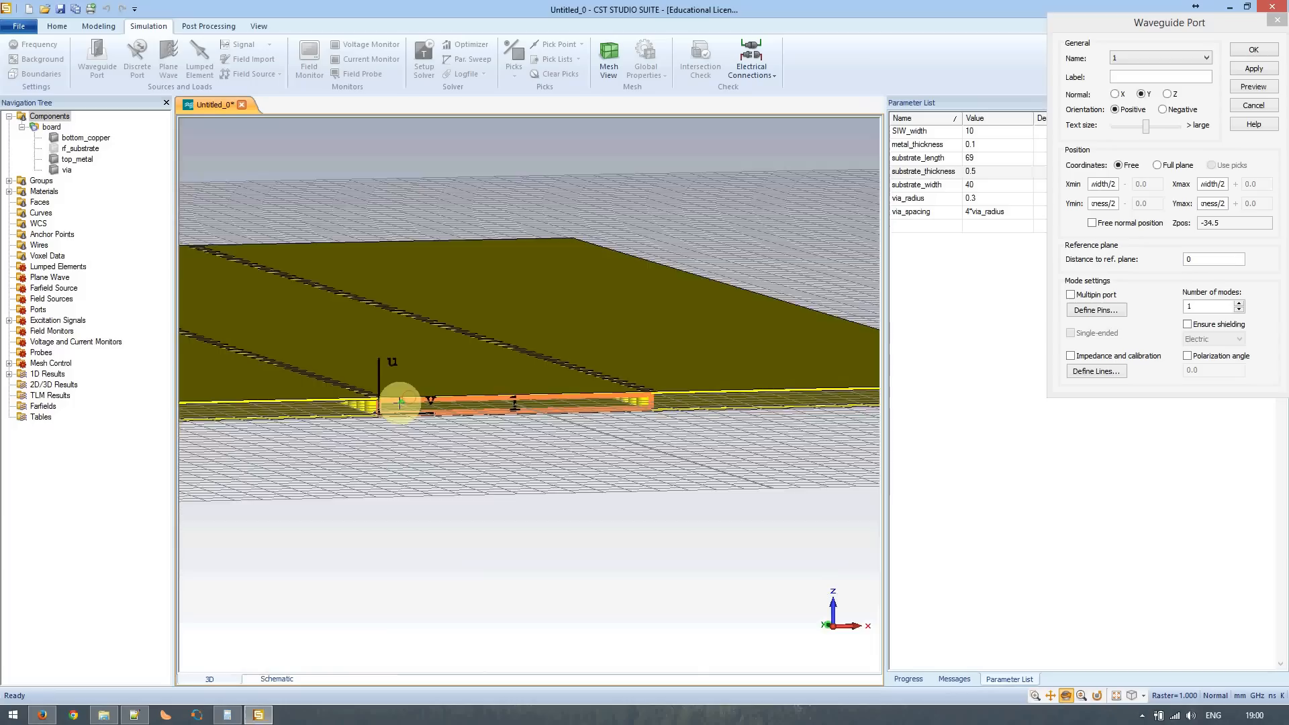
scroll(400, 406, up, 4)
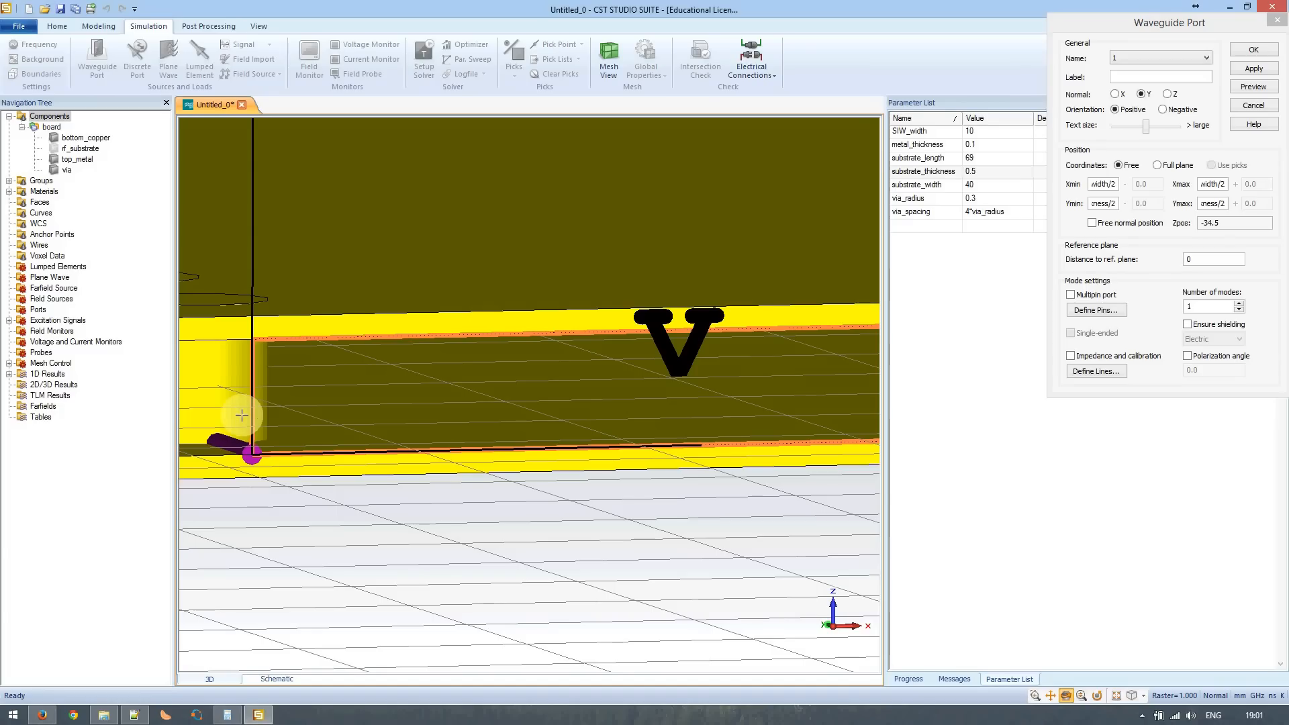
- Set the number of modes for port 1 to 2
click(1149, 264)
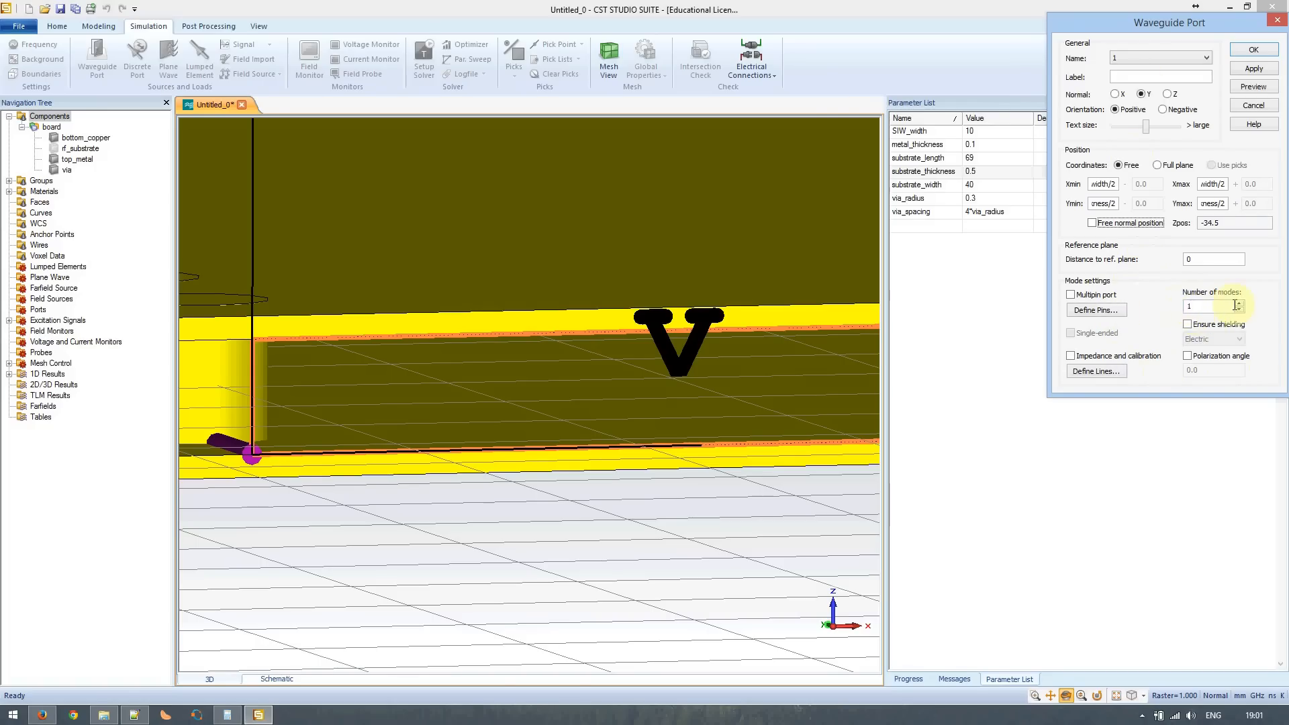
click(1239, 304)
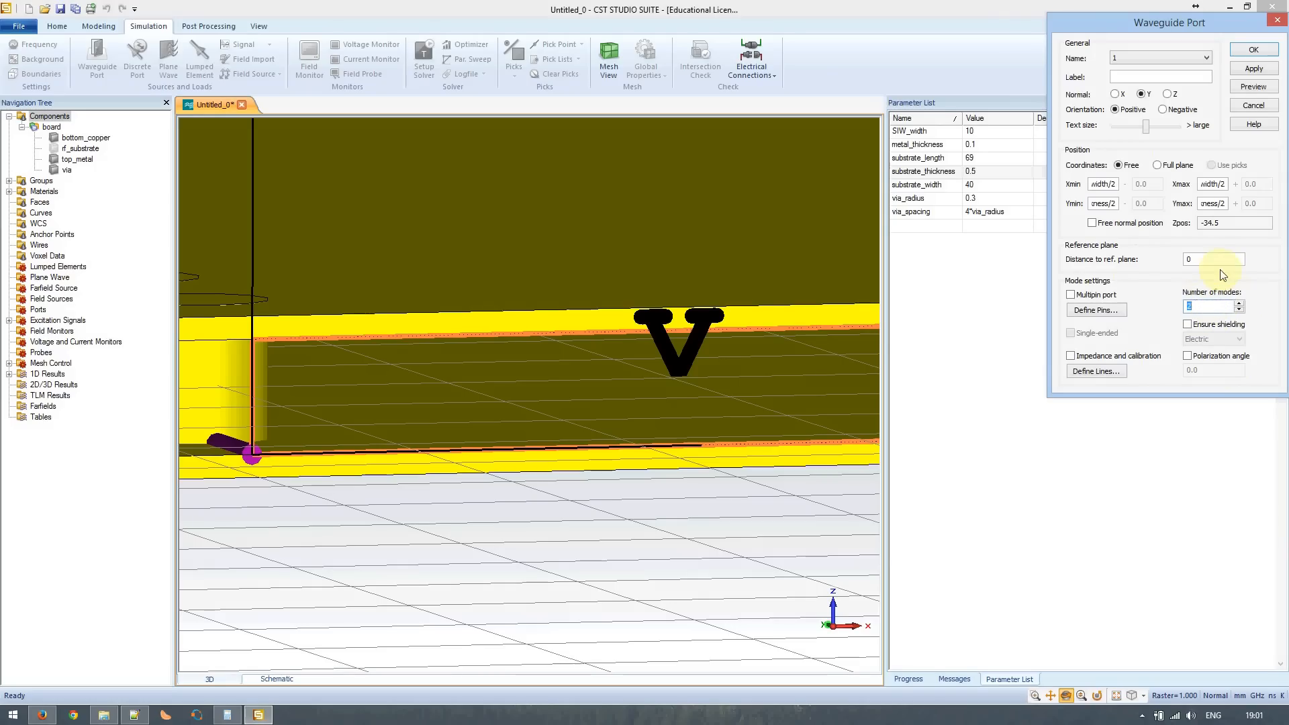
- Switch to Notepad++ to review the notes on TE10 and next-mode cut-off frequencies, then return to CST Studio Suite
click(135, 714)
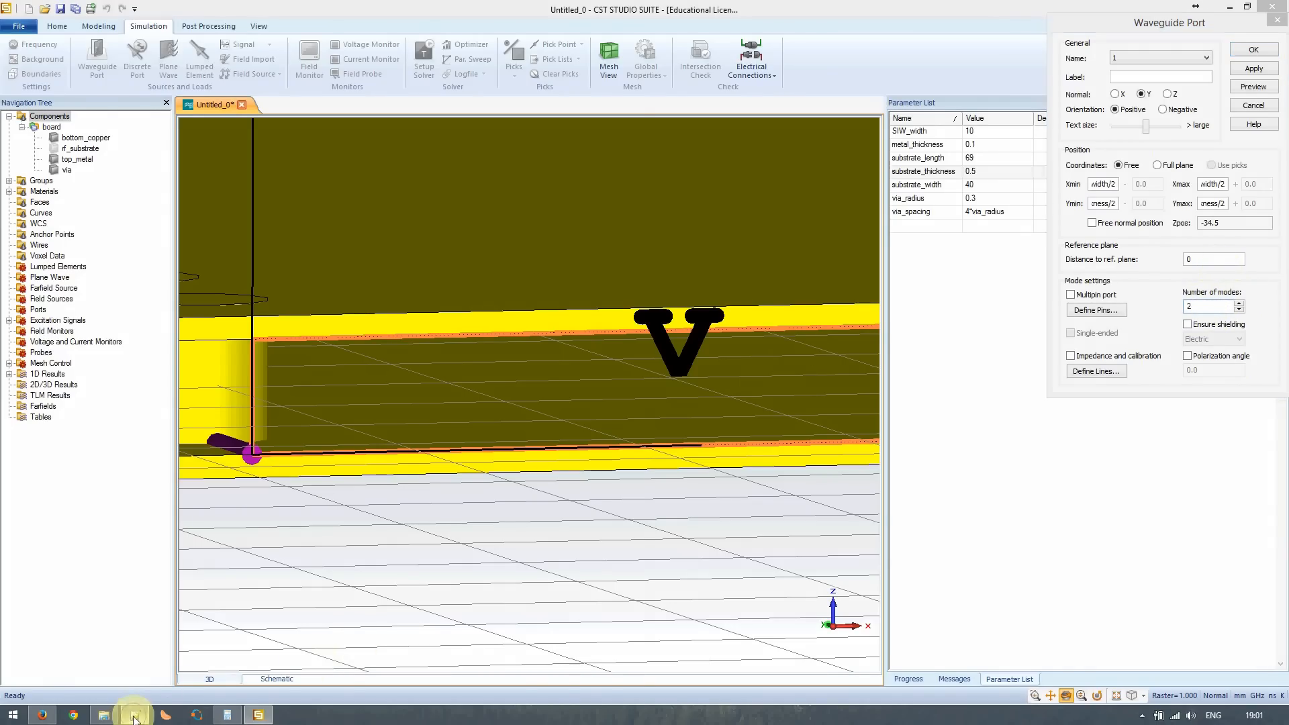
click(107, 514)
key(shift+Up)
key(shift+Up)
key(shift+Up)
key(shift+Up)
key(shift+Up)
key(shift+Up)
key(shift+Up)
key(shift+Up)
key(shift+Up)
key(shift+Up)
key(shift+Up)
key(shift+Up)
key(shift+Up)
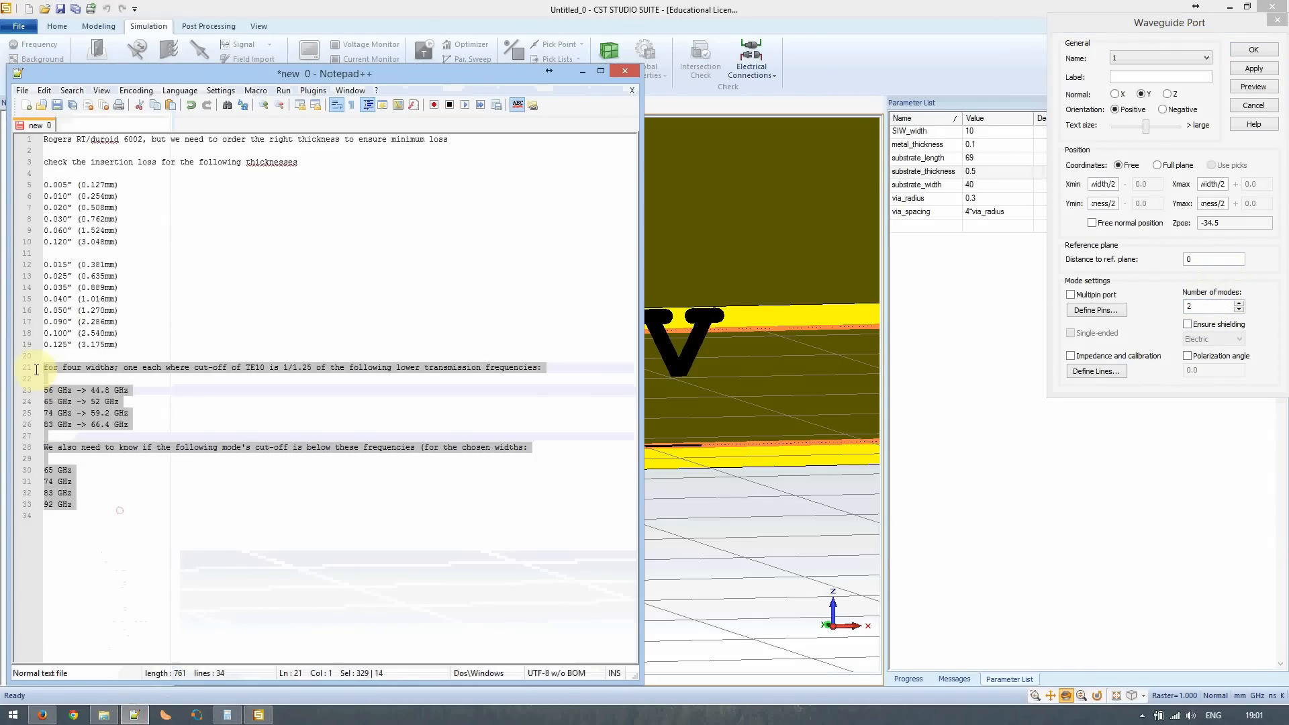
click(135, 714)
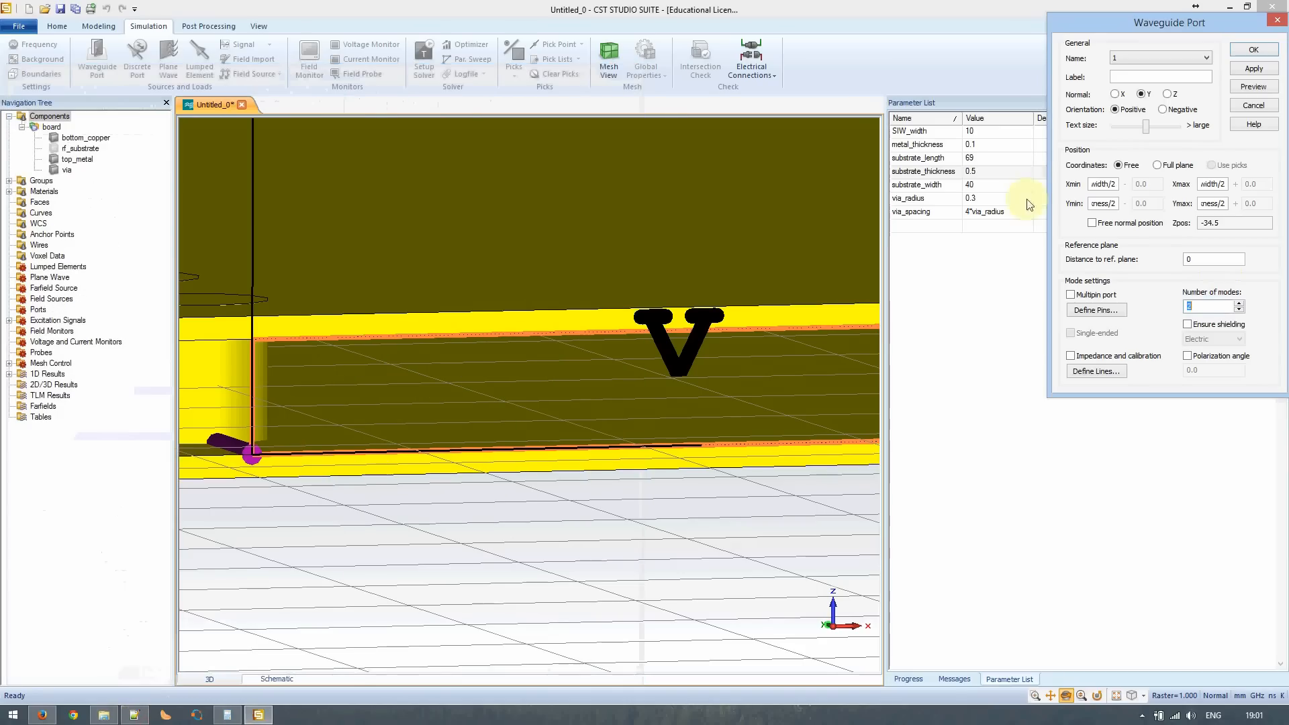
- Apply port 1 and set up port 2 on the board's opposite end with Y normal and negative orientation
click(1248, 69)
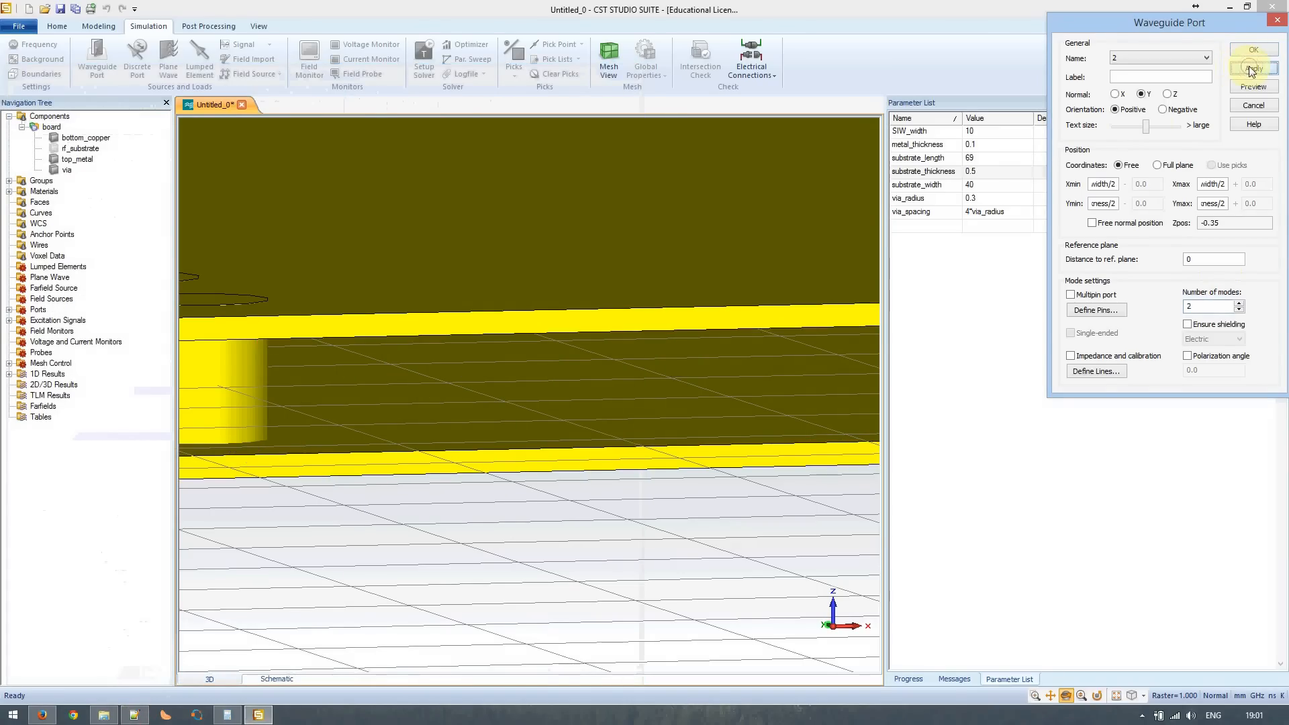
drag(659, 344, 568, 461)
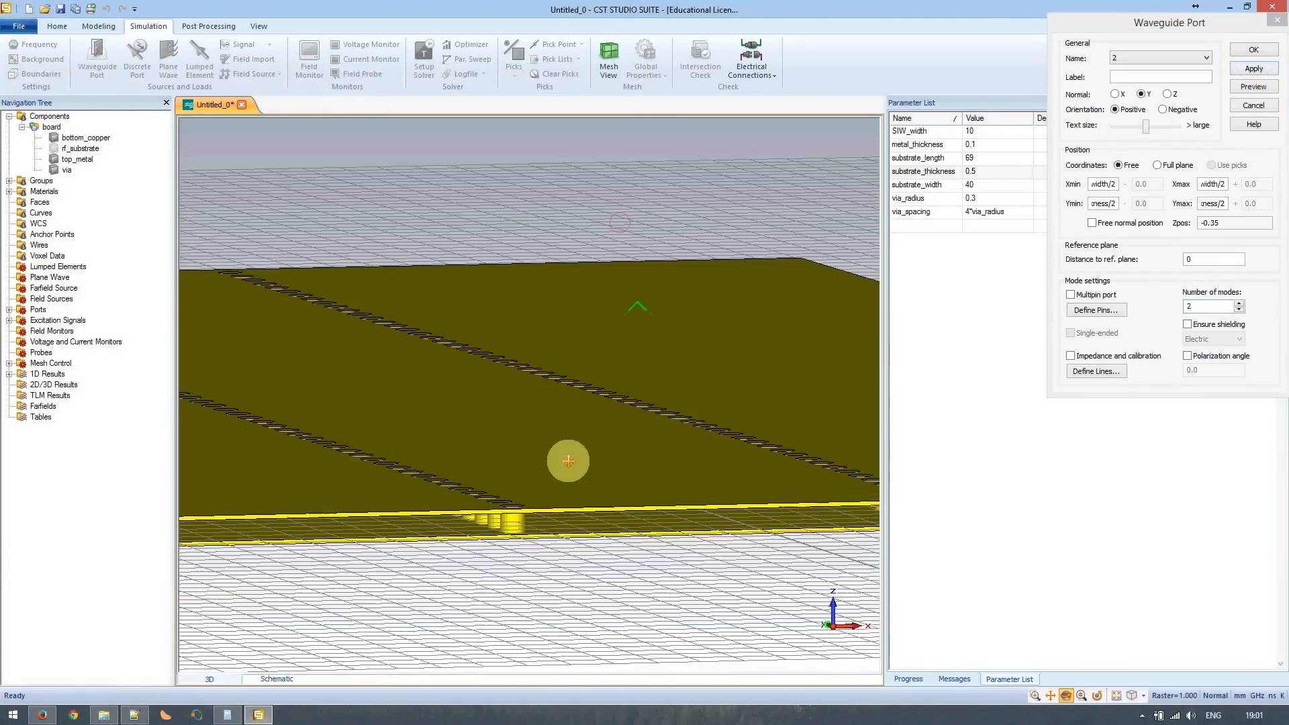
middle_drag(568, 462, 570, 511)
middle_drag(382, 424, 586, 427)
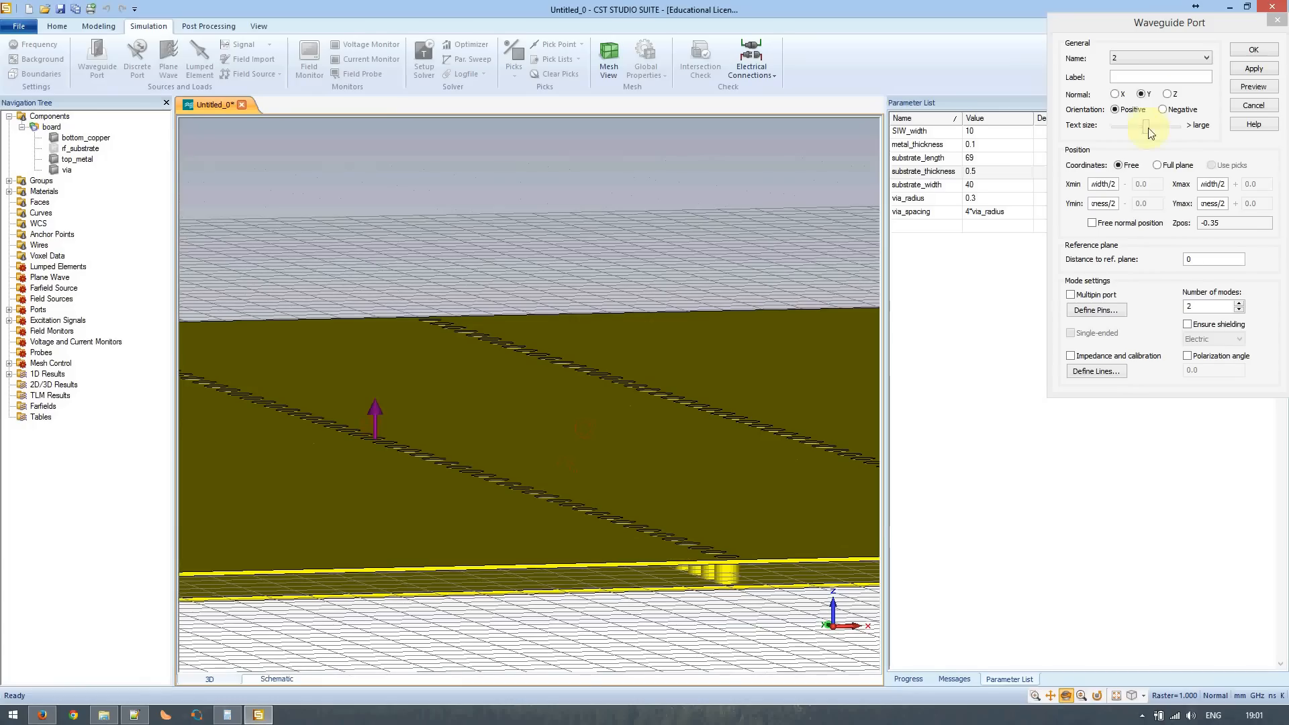
click(1141, 94)
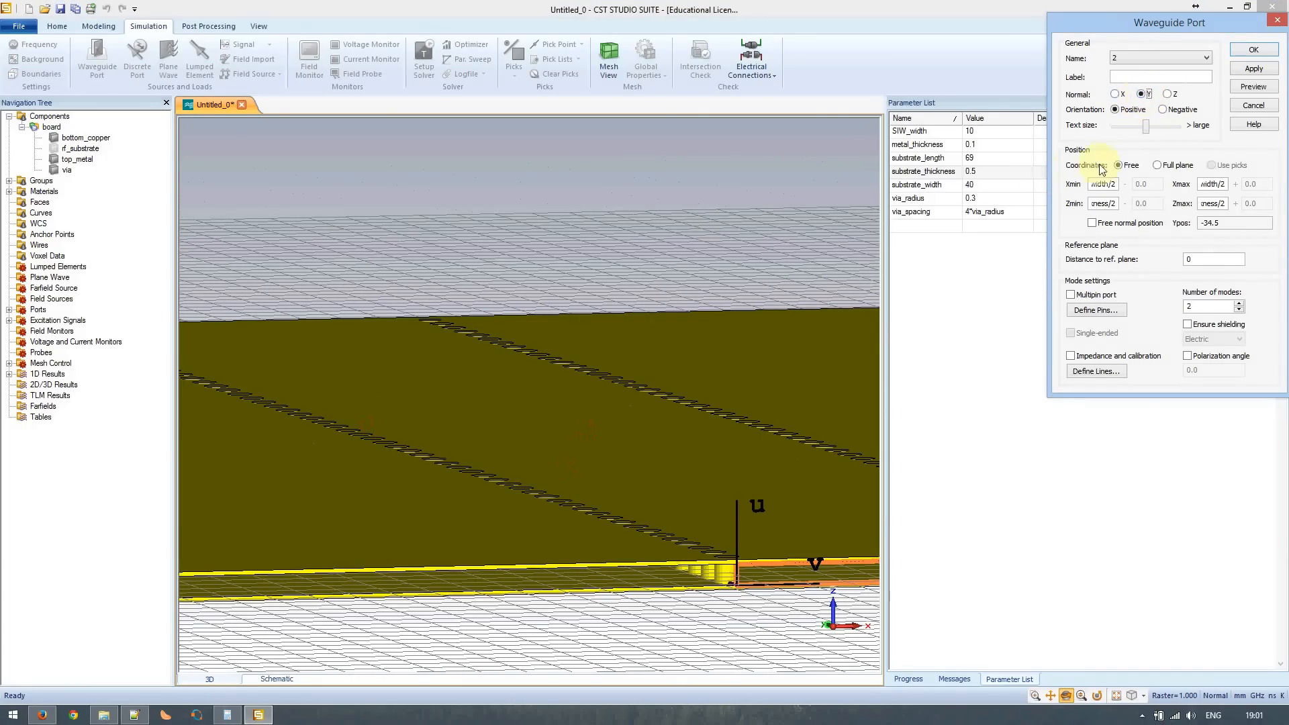
click(1165, 112)
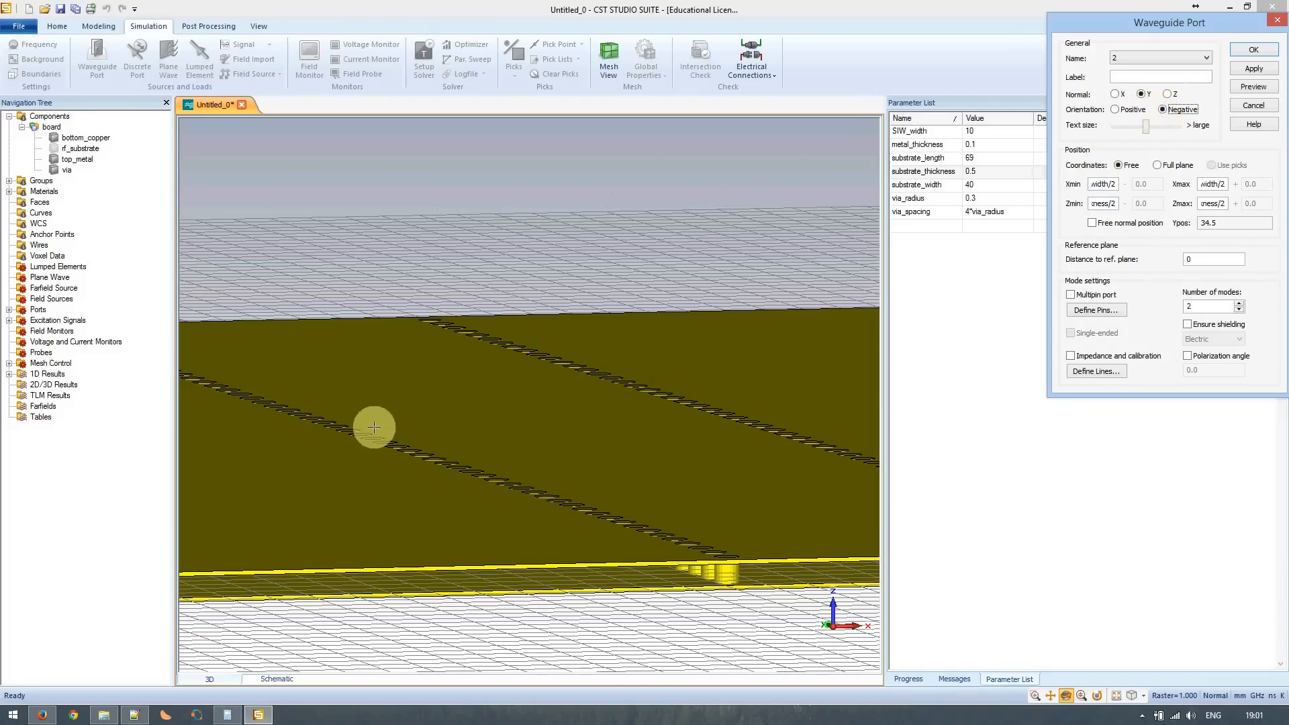
drag(368, 426, 529, 450)
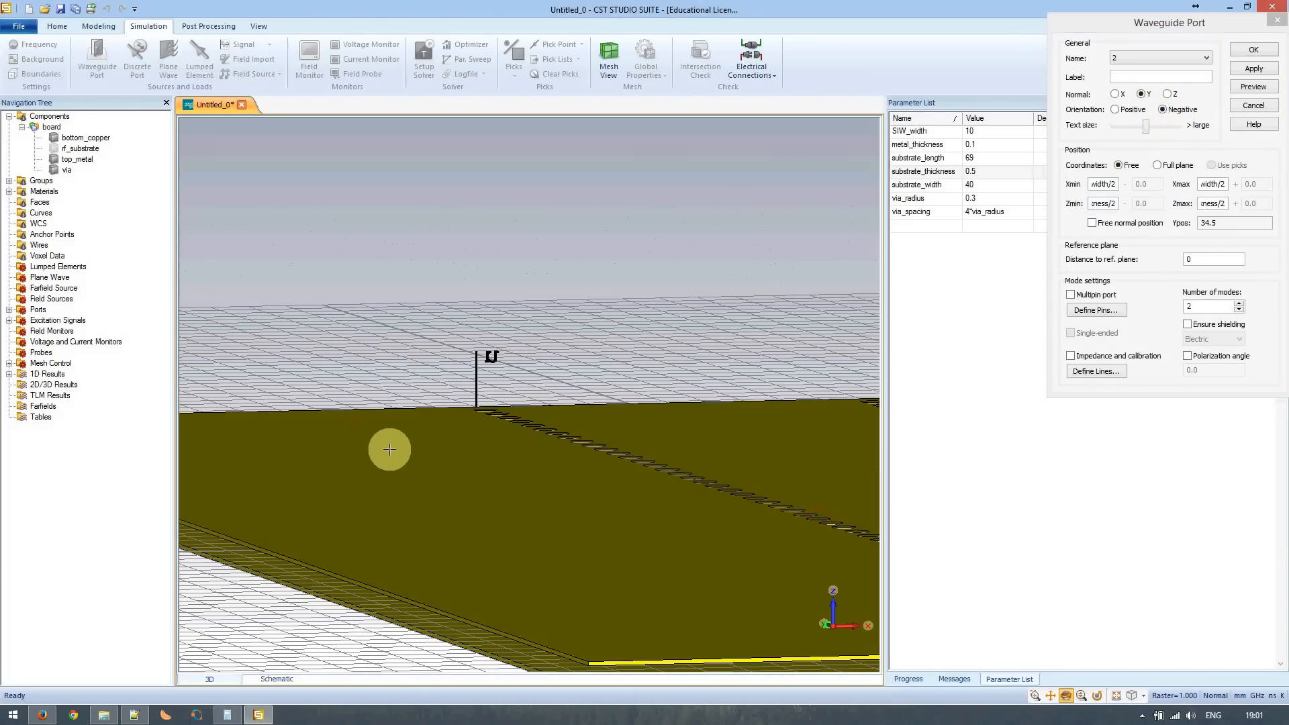
drag(400, 446, 792, 343)
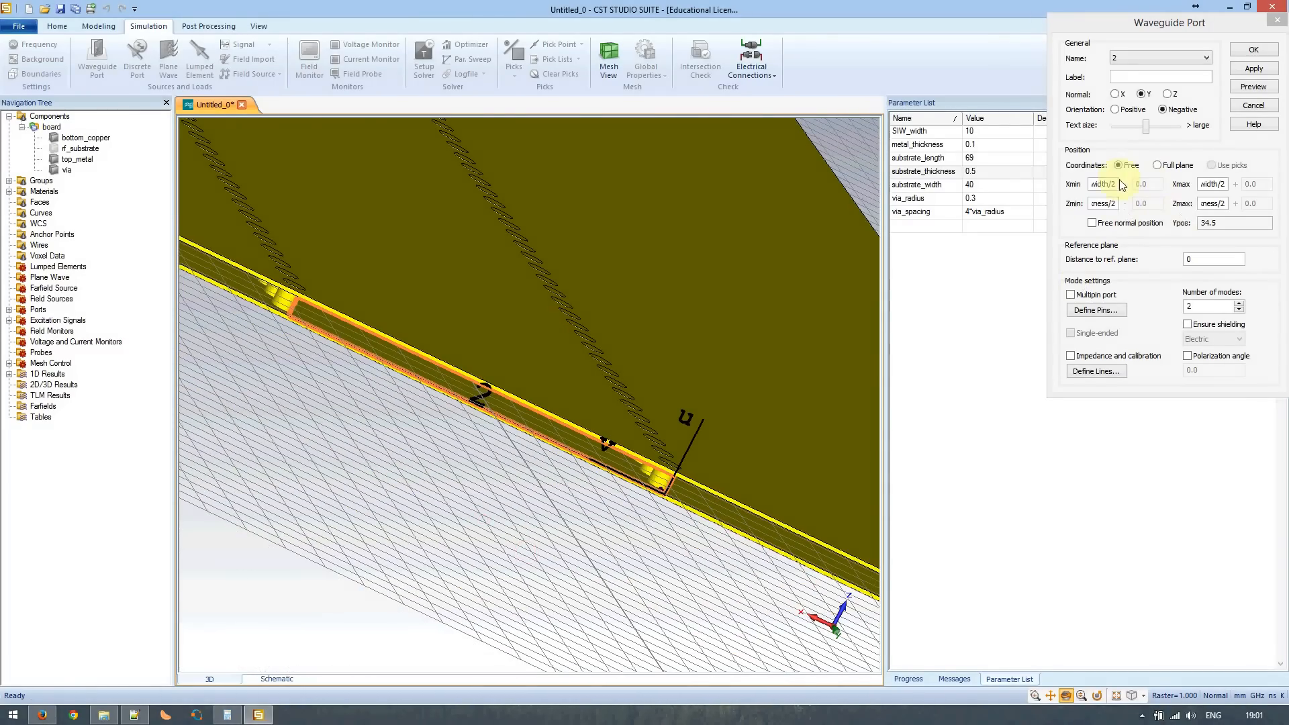
- Confirm waveguide port 2 with free coordinates, Y normal, negative orientation and 2 modes
click(1092, 203)
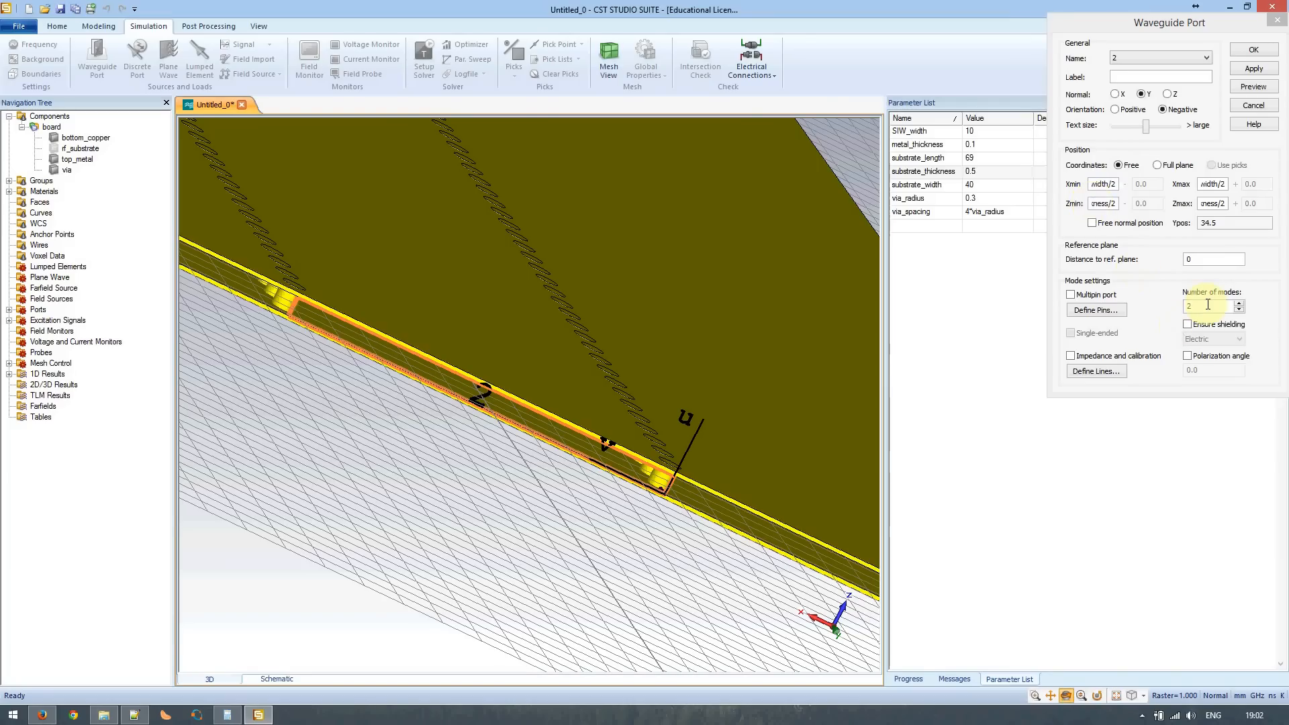
click(1242, 108)
click(1251, 51)
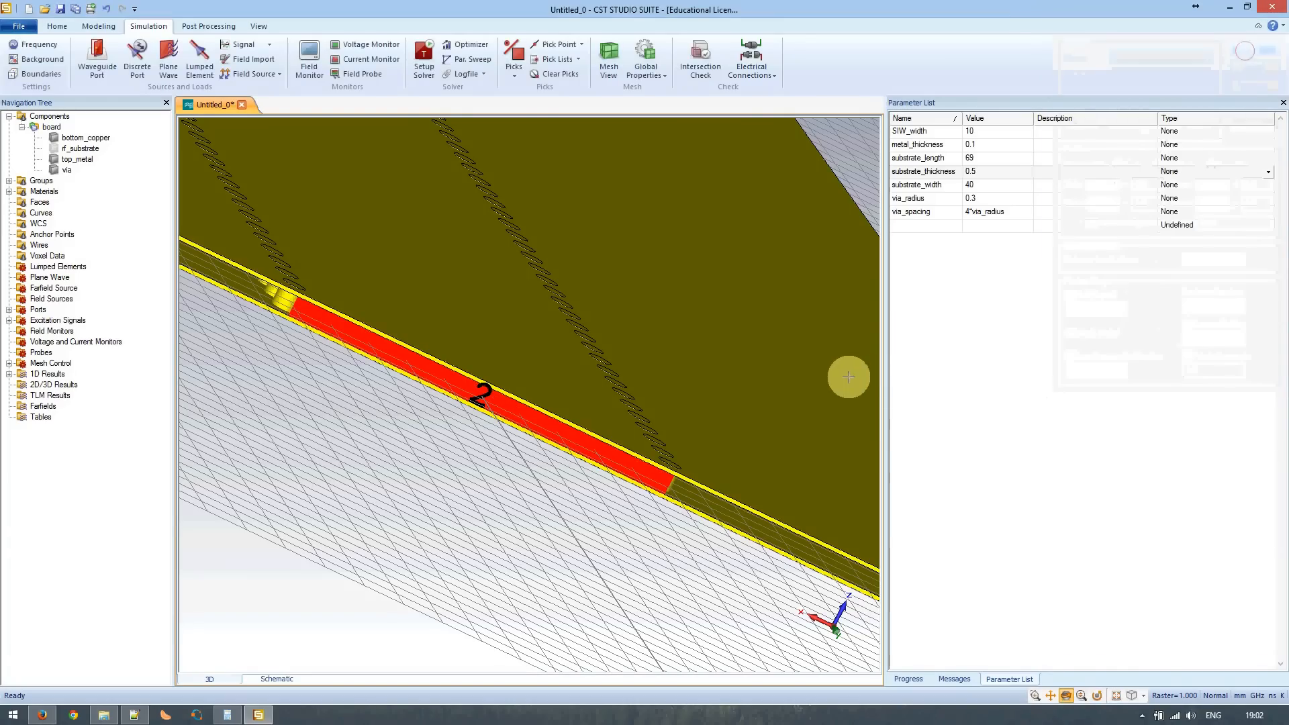
- Run the time domain solver to calculate port modes only and show the calculation progress
scroll(587, 383, down, 5)
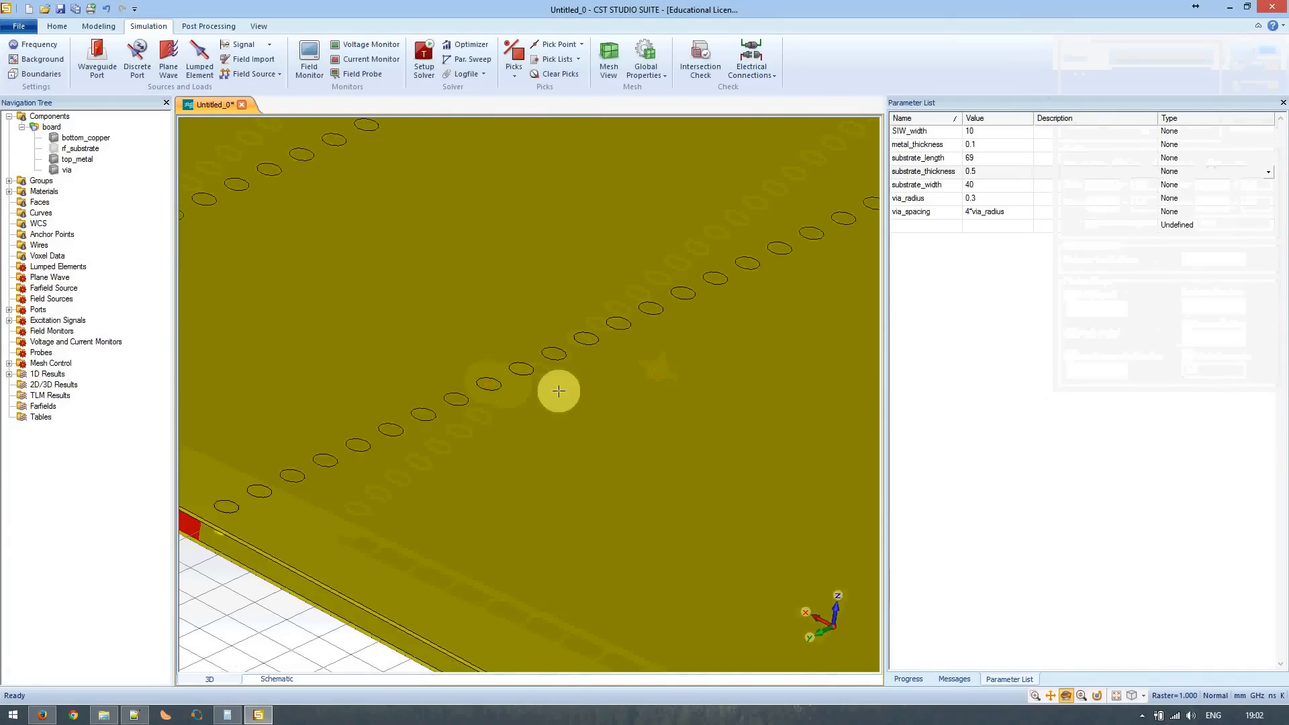
scroll(532, 397, down, 3)
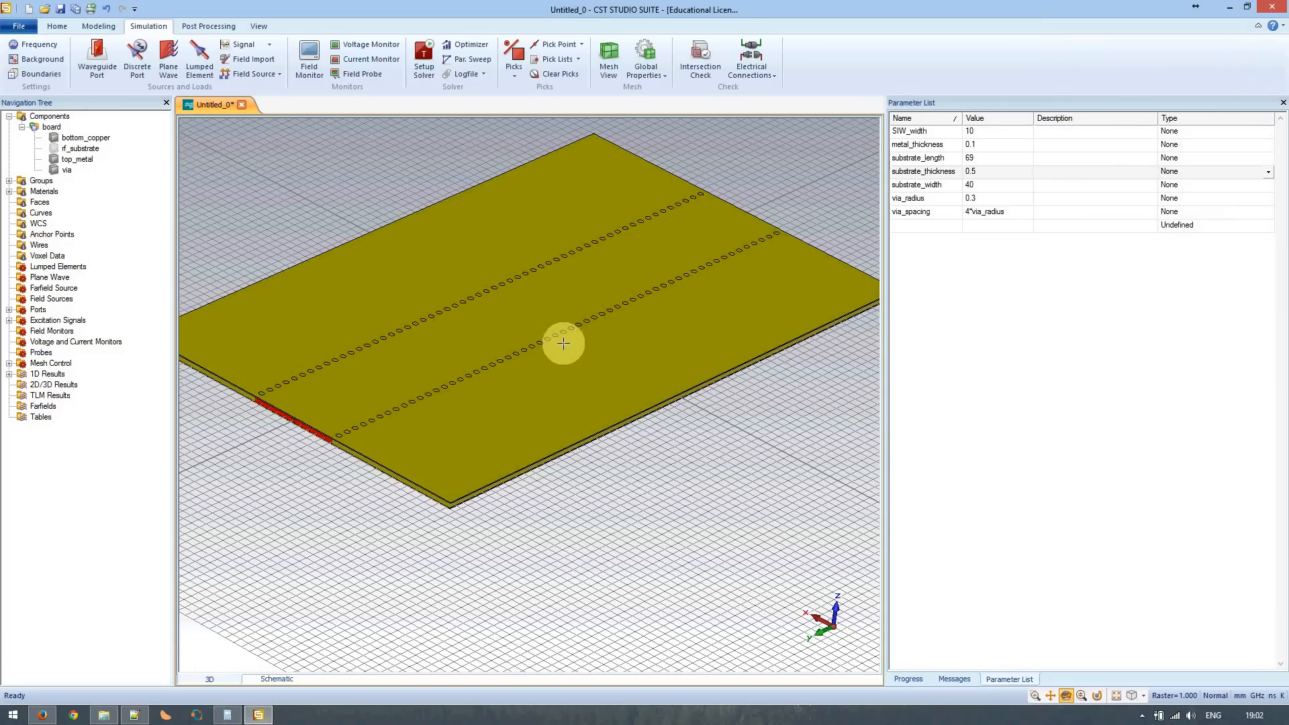
drag(691, 302, 688, 260)
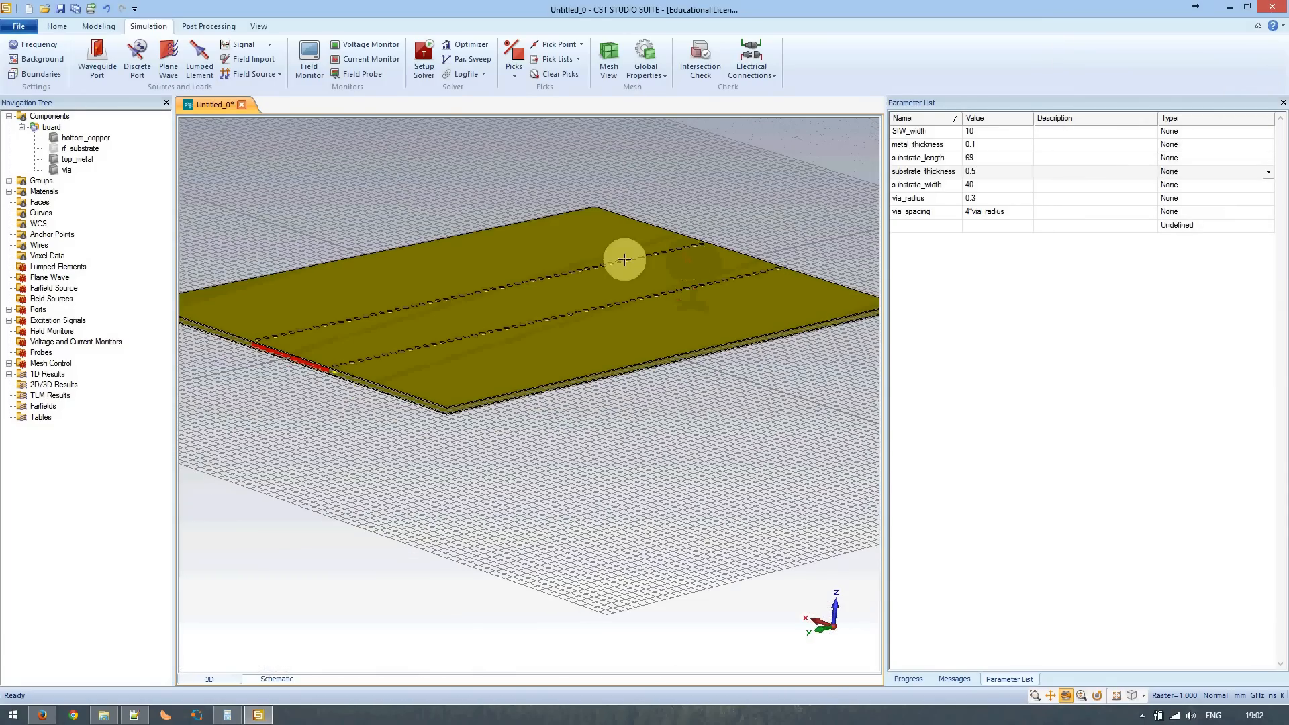
click(424, 65)
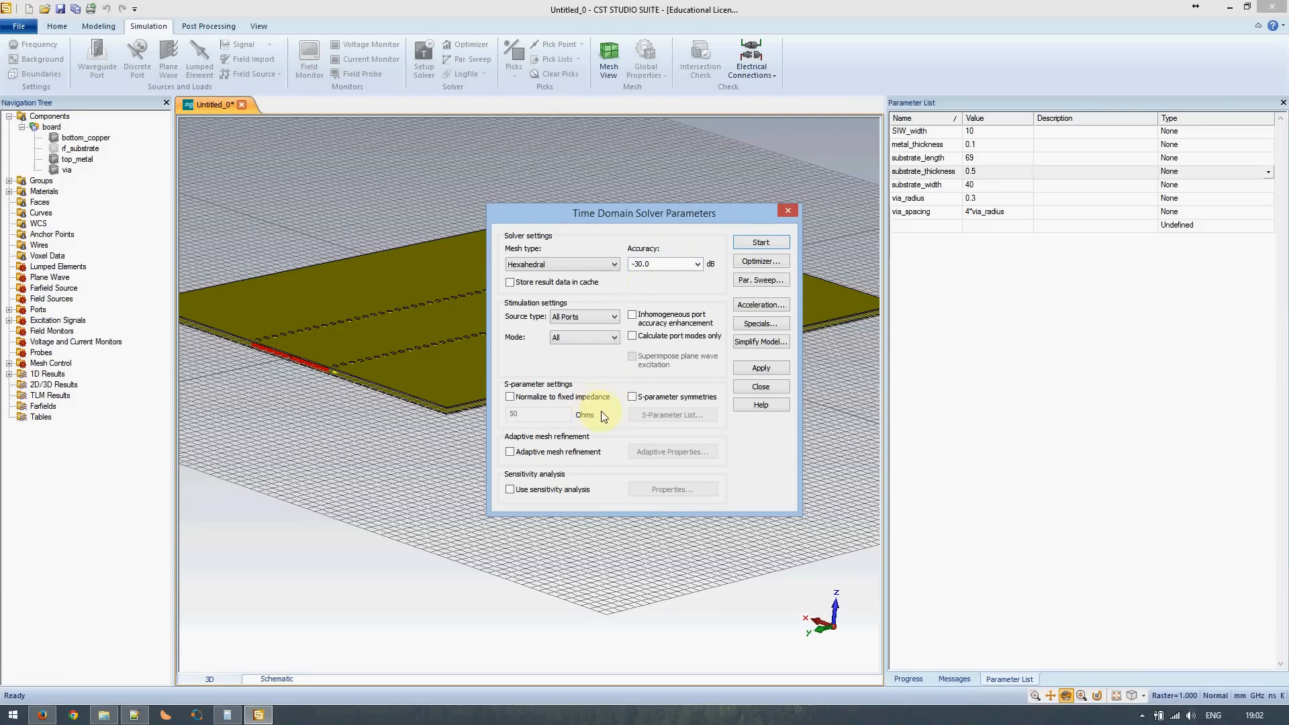
click(657, 337)
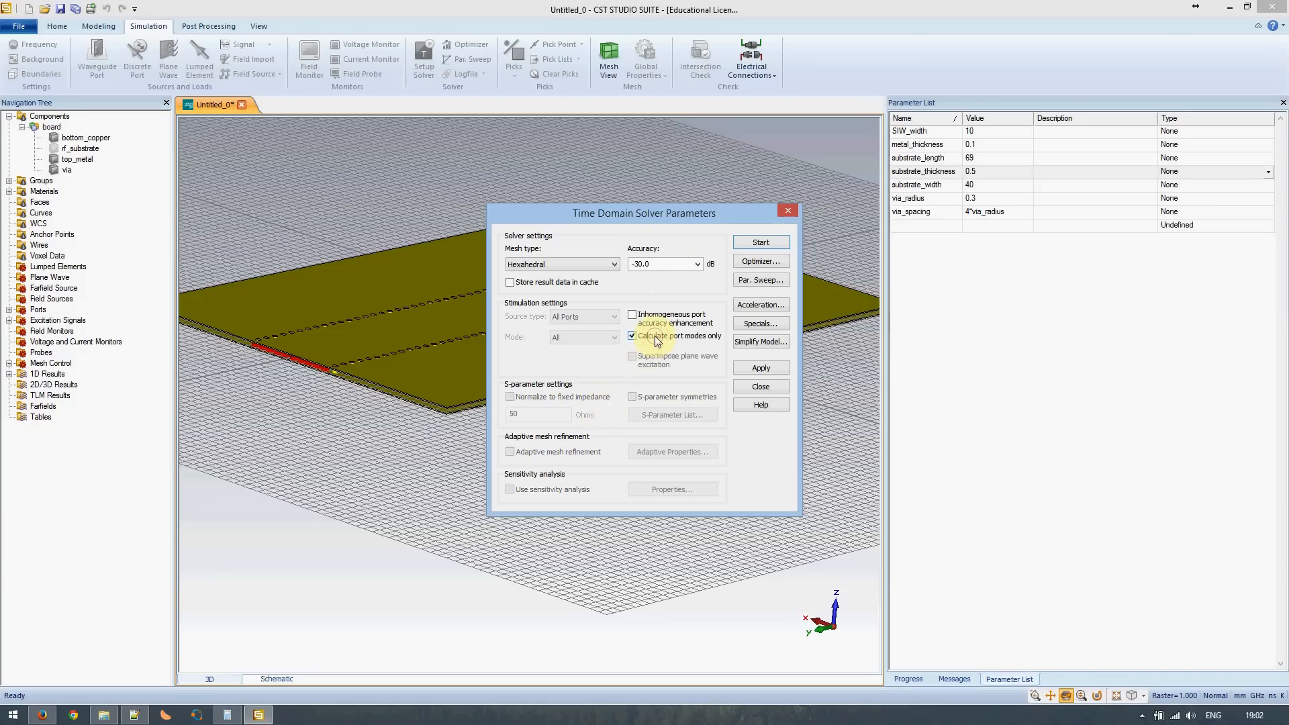
click(753, 243)
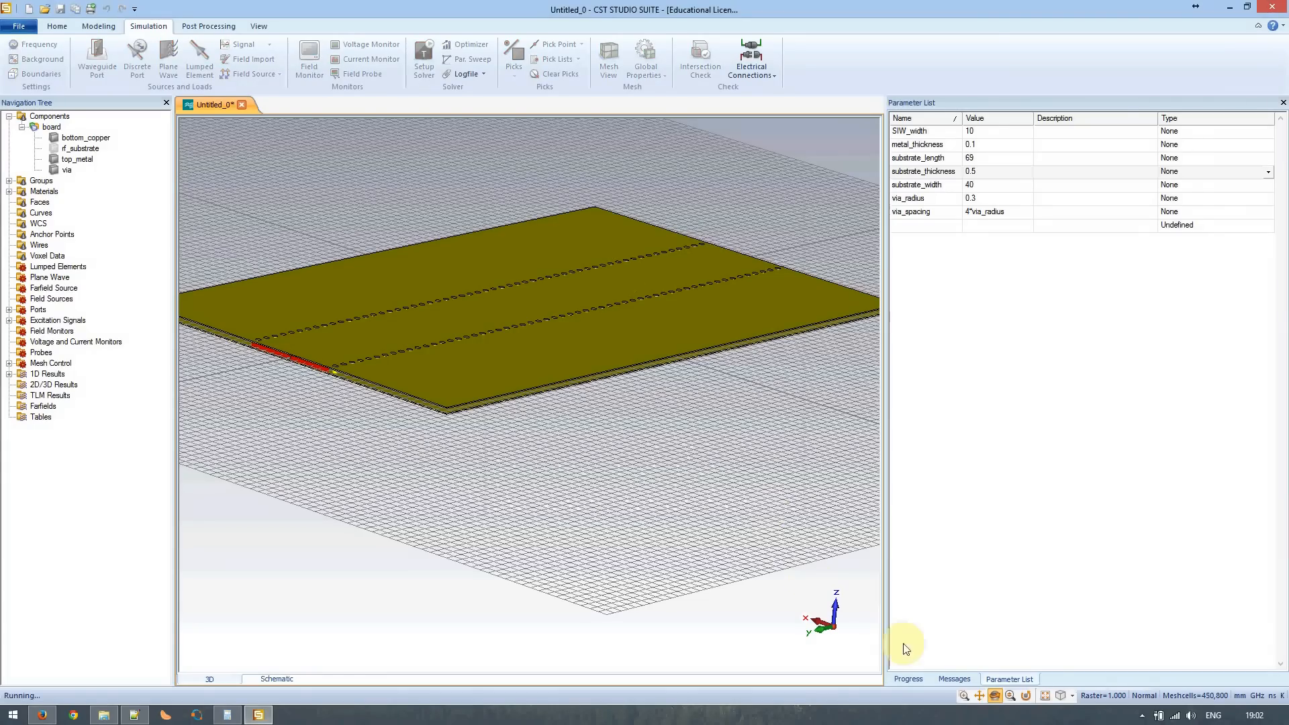
click(915, 680)
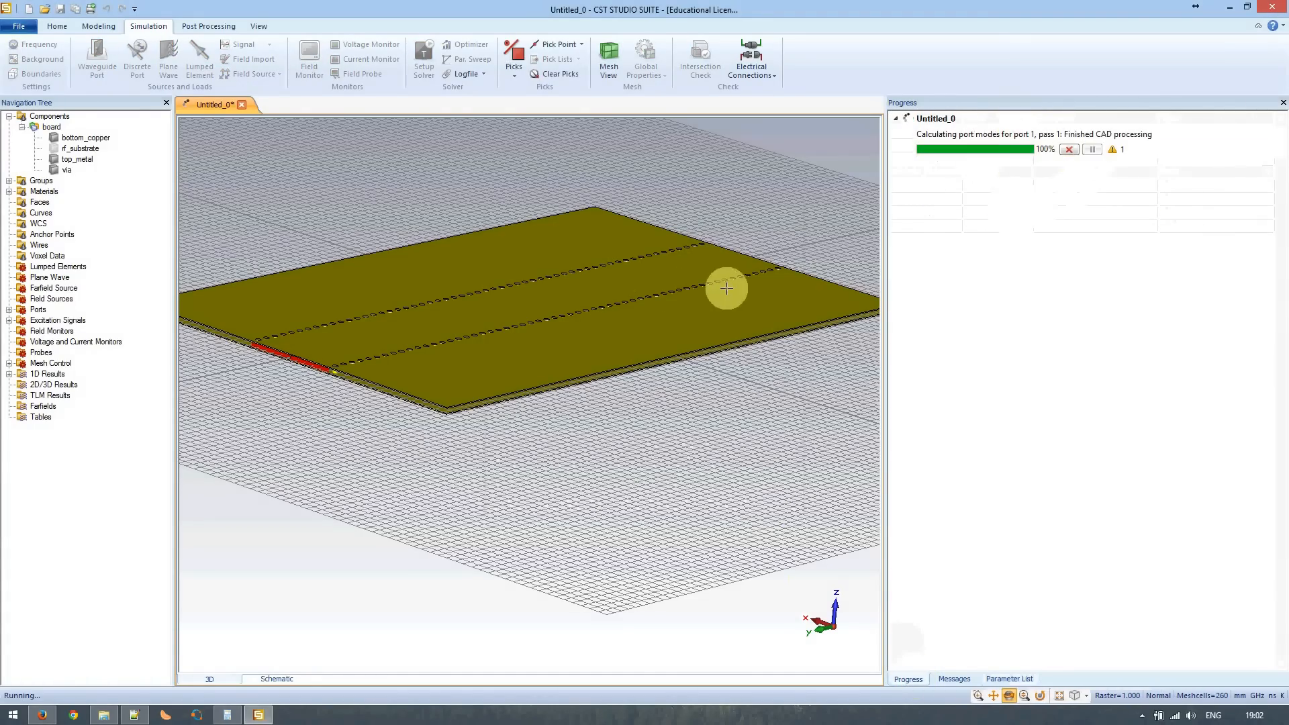
- Inspect port 1 on the board's edge between the two via rows and expand the 1D results
mouse_move(730, 288)
mouse_down()
mouse_move(663, 328)
mouse_move(612, 315)
mouse_move(541, 351)
mouse_move(768, 204)
mouse_move(854, 276)
mouse_move(774, 205)
mouse_up()
scroll(518, 339, down, 4)
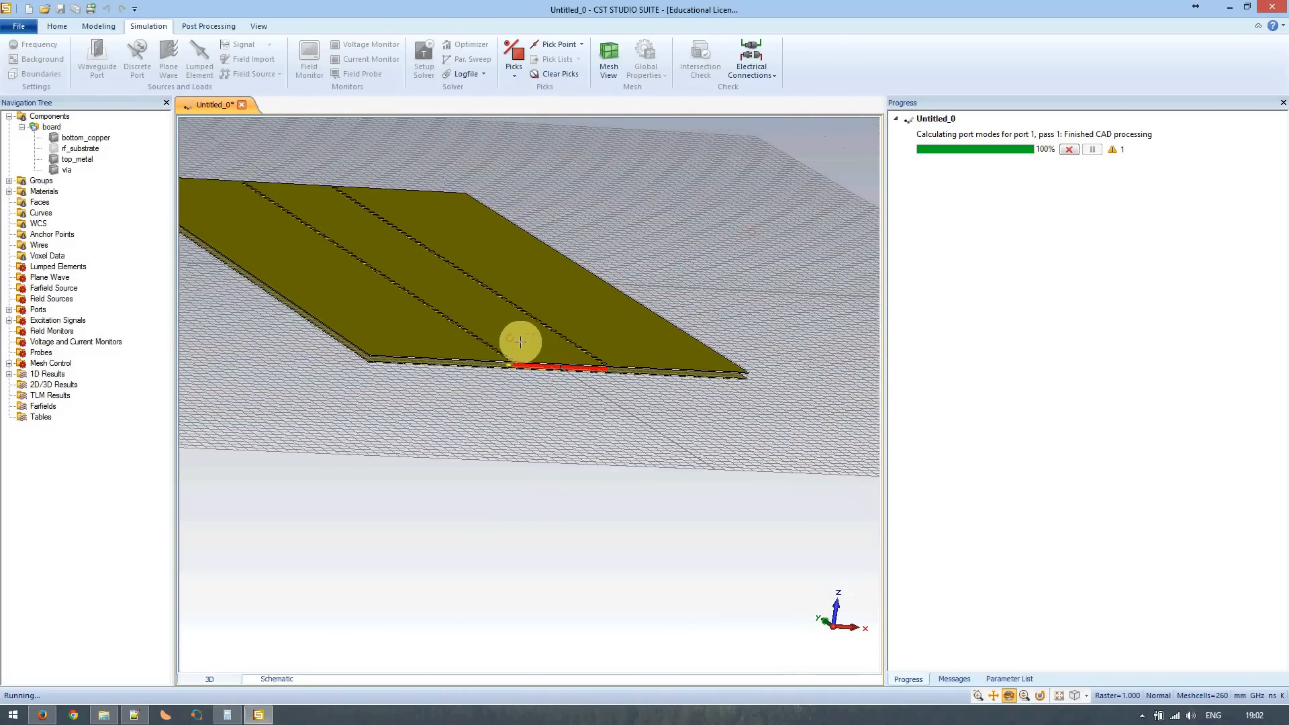
scroll(518, 339, up, 8)
scroll(604, 395, down, 6)
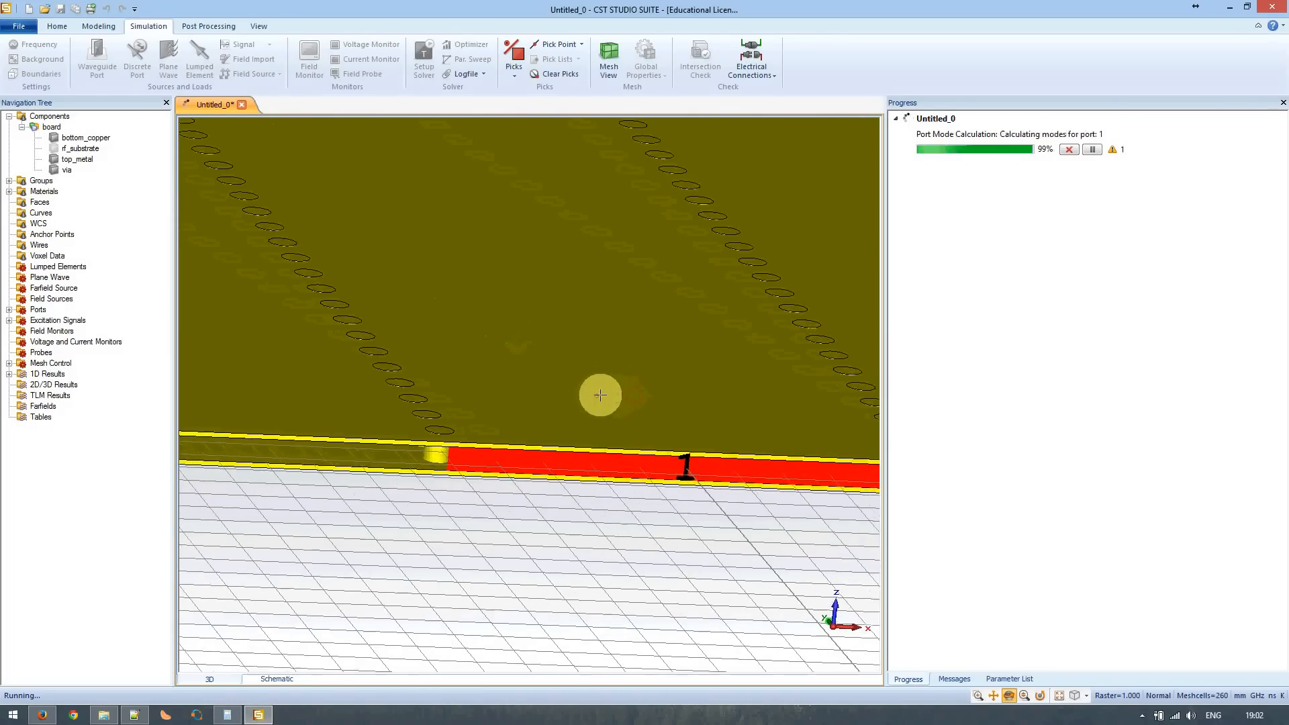
drag(483, 402, 550, 392)
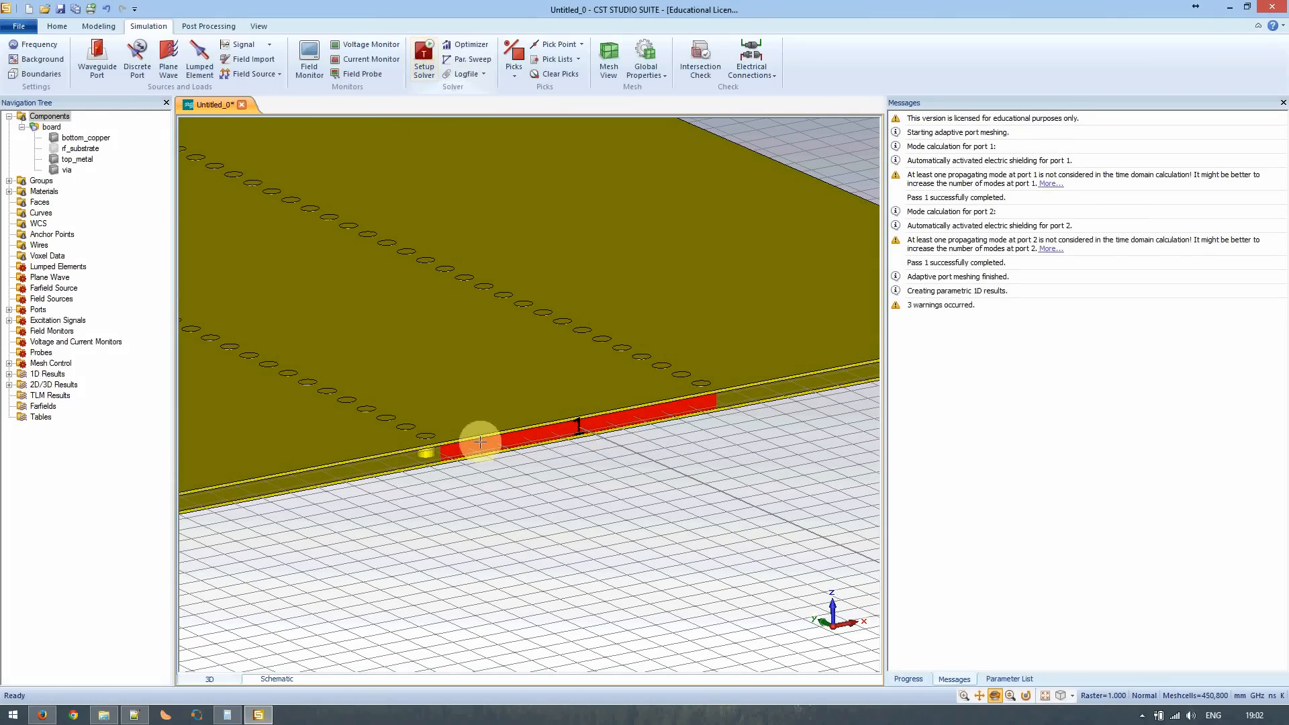
click(9, 374)
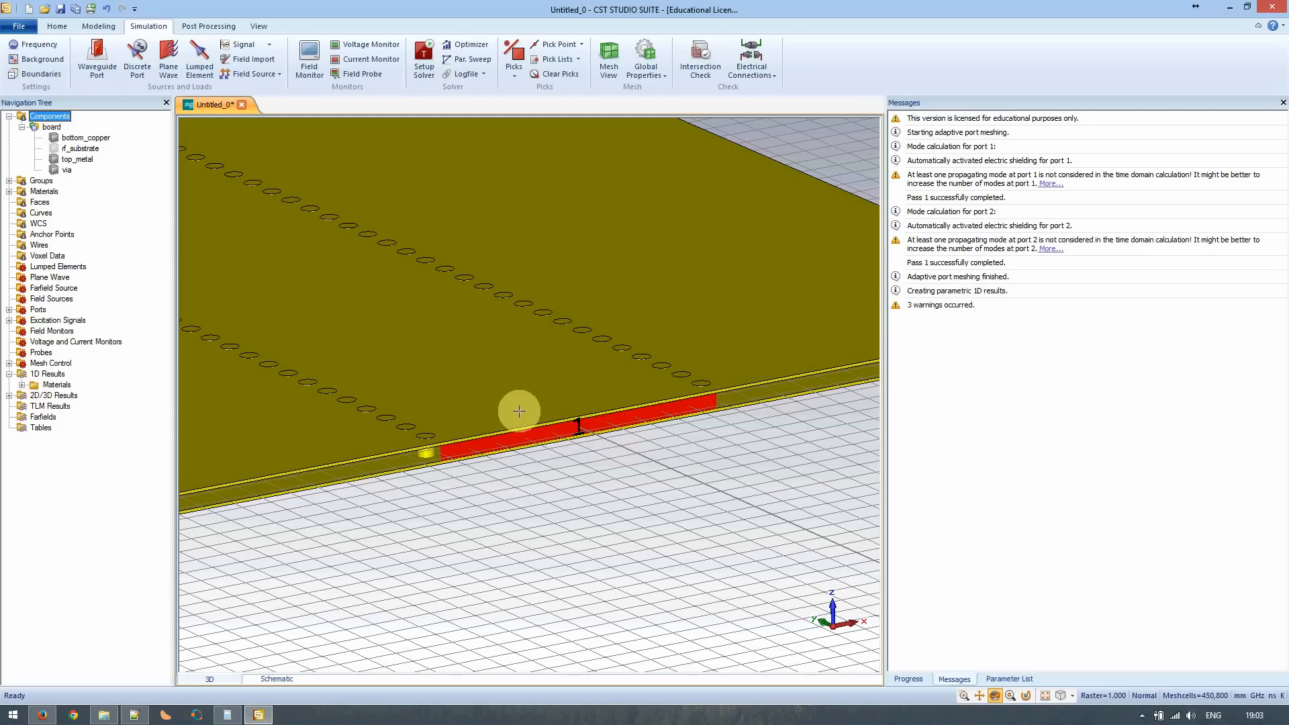
scroll(602, 430, up, 4)
scroll(600, 427, down, 5)
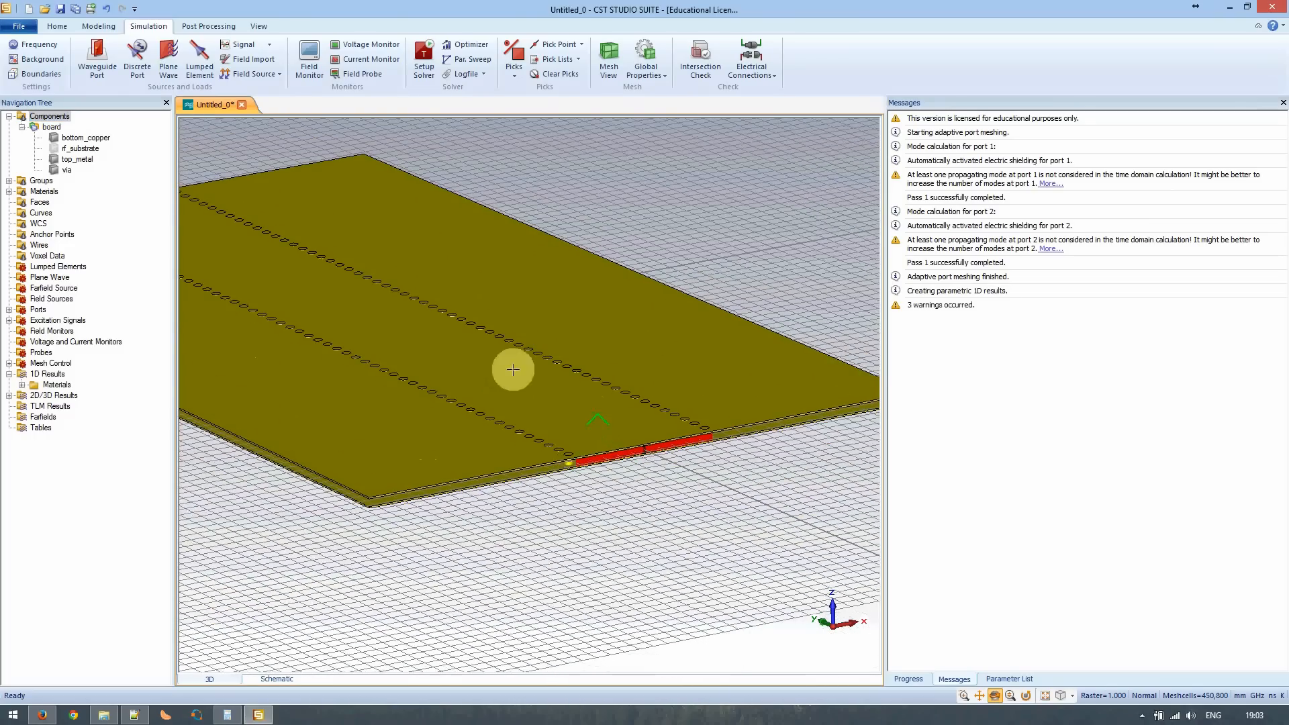
scroll(512, 369, up, 2)
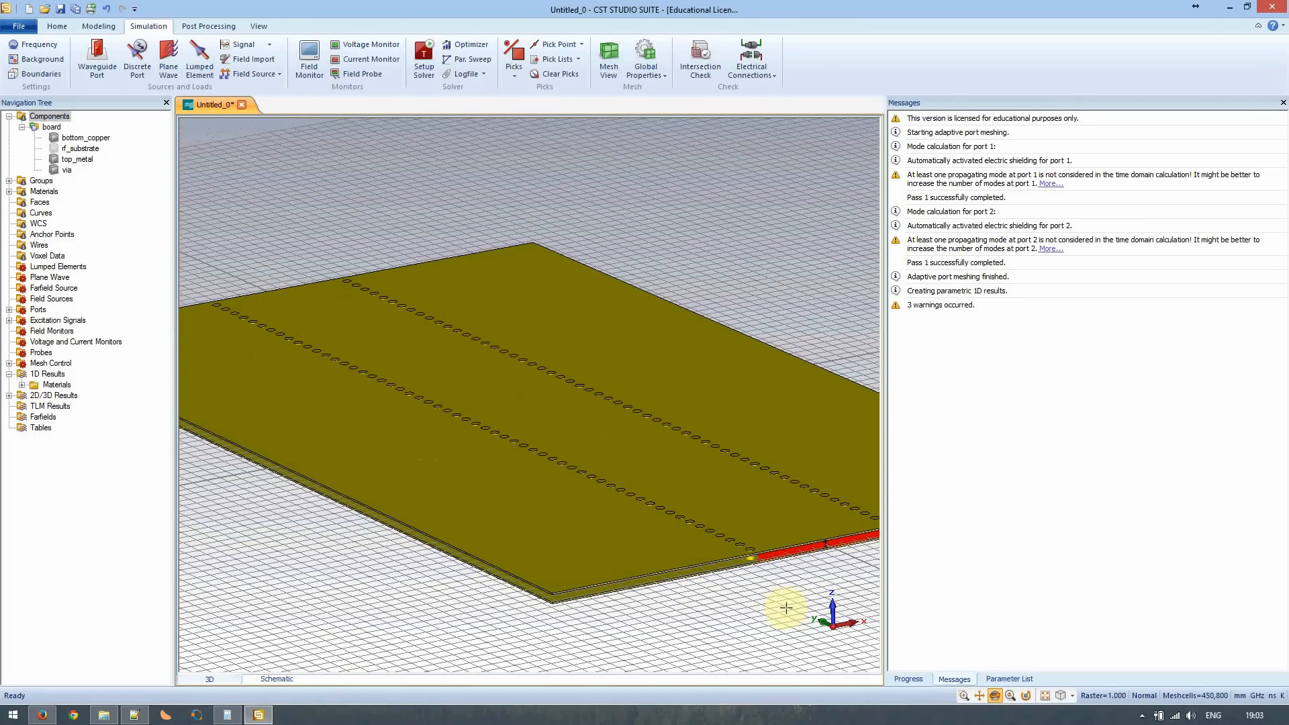
middle_drag(716, 506, 478, 407)
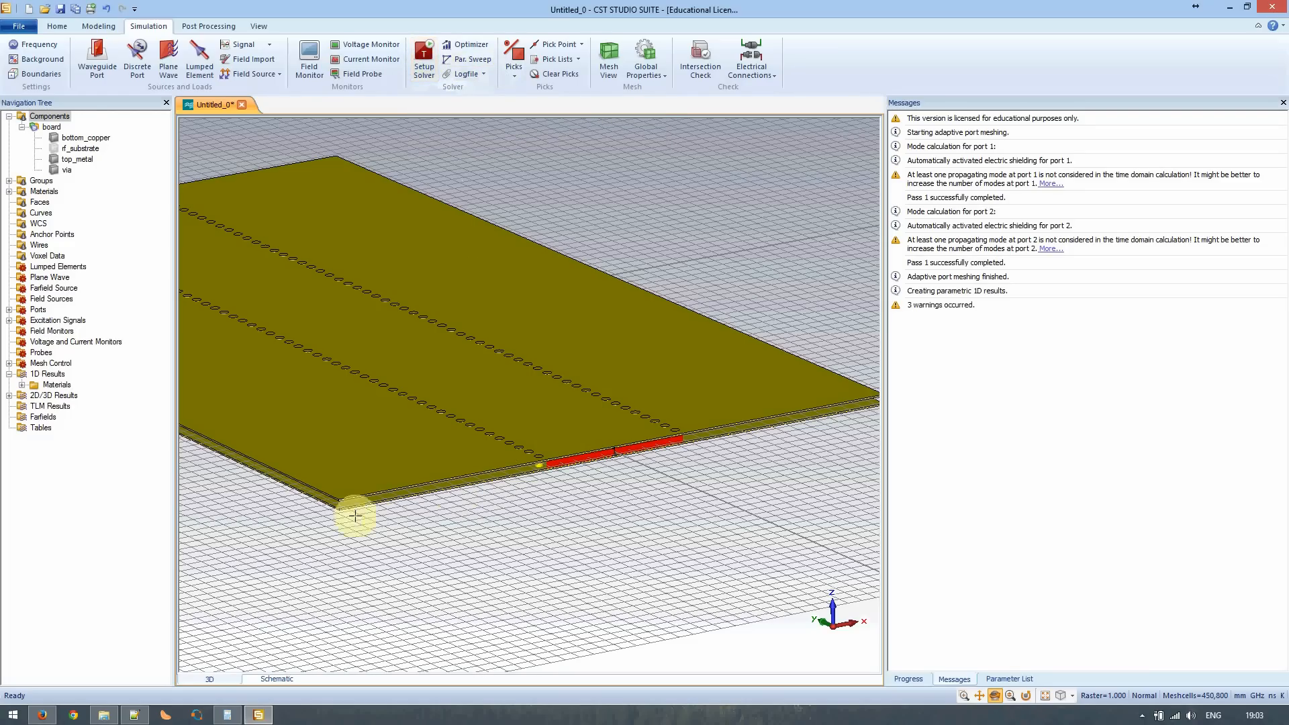
- Display the electric field of port 1's first mode (e1) from the 2D/3D port mode results
click(9, 395)
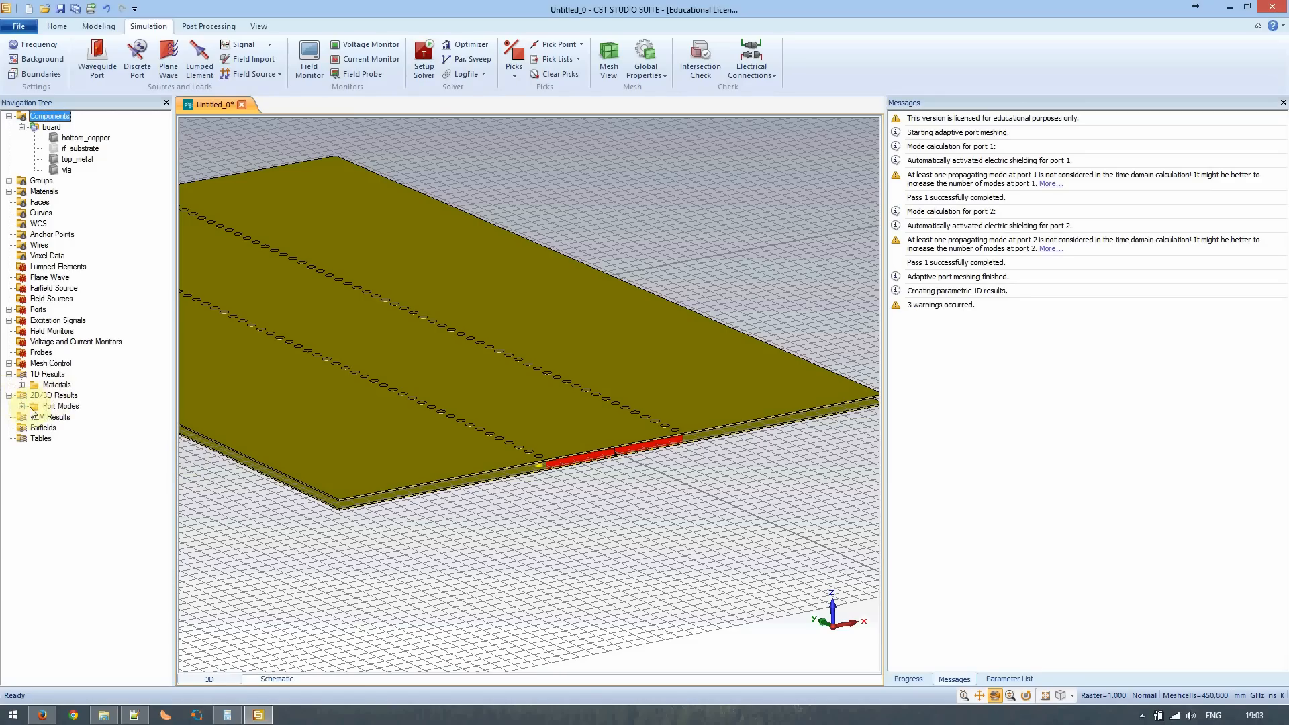
click(22, 407)
click(34, 417)
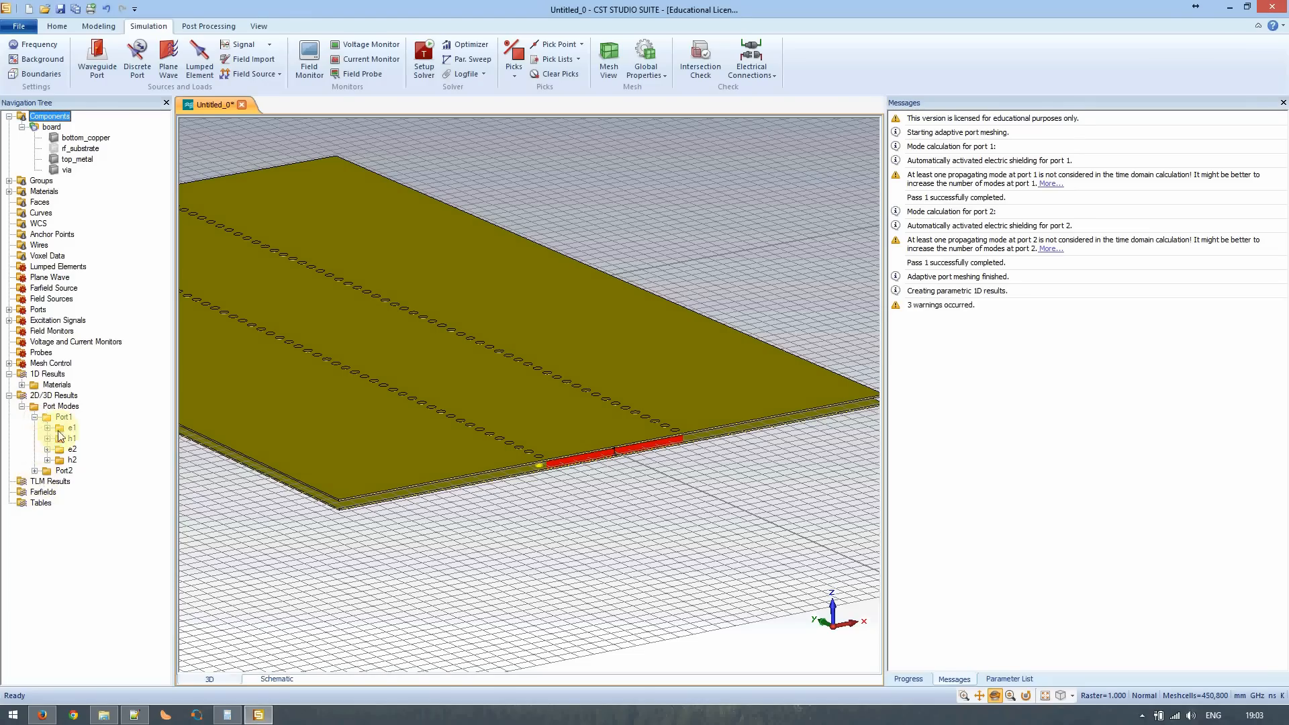
click(62, 430)
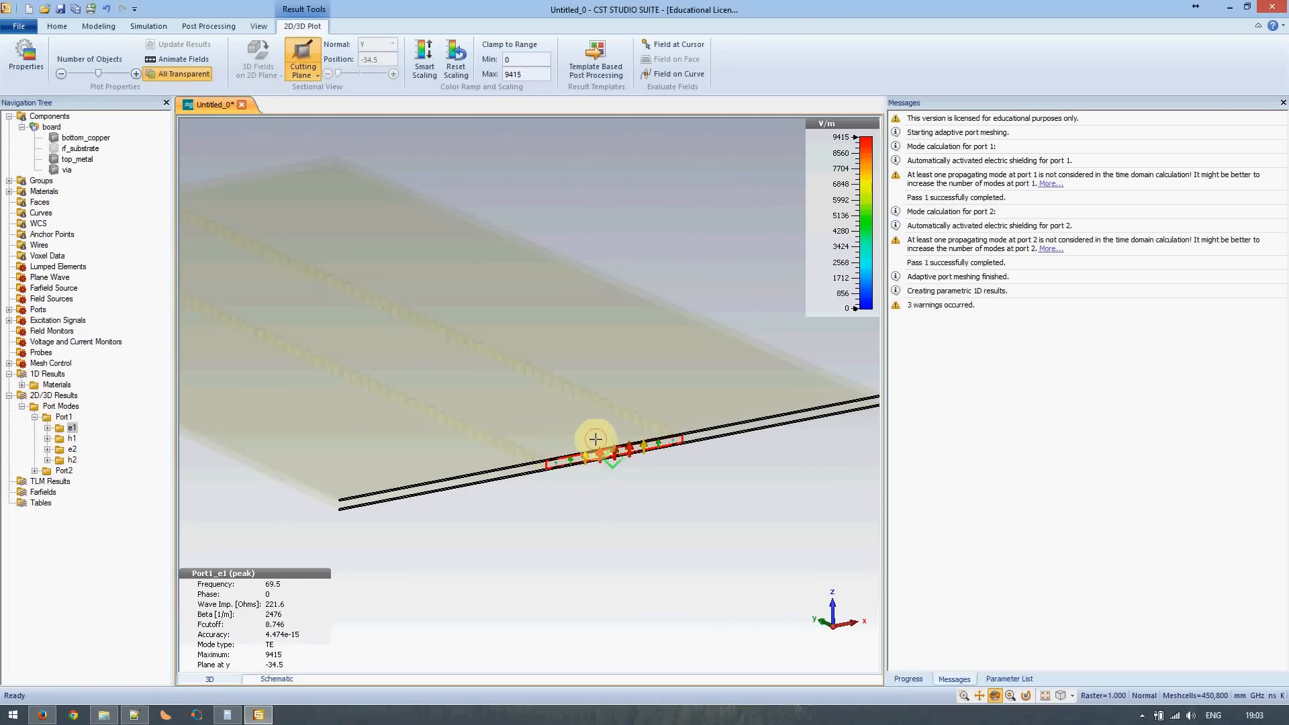
scroll(612, 458, up, 4)
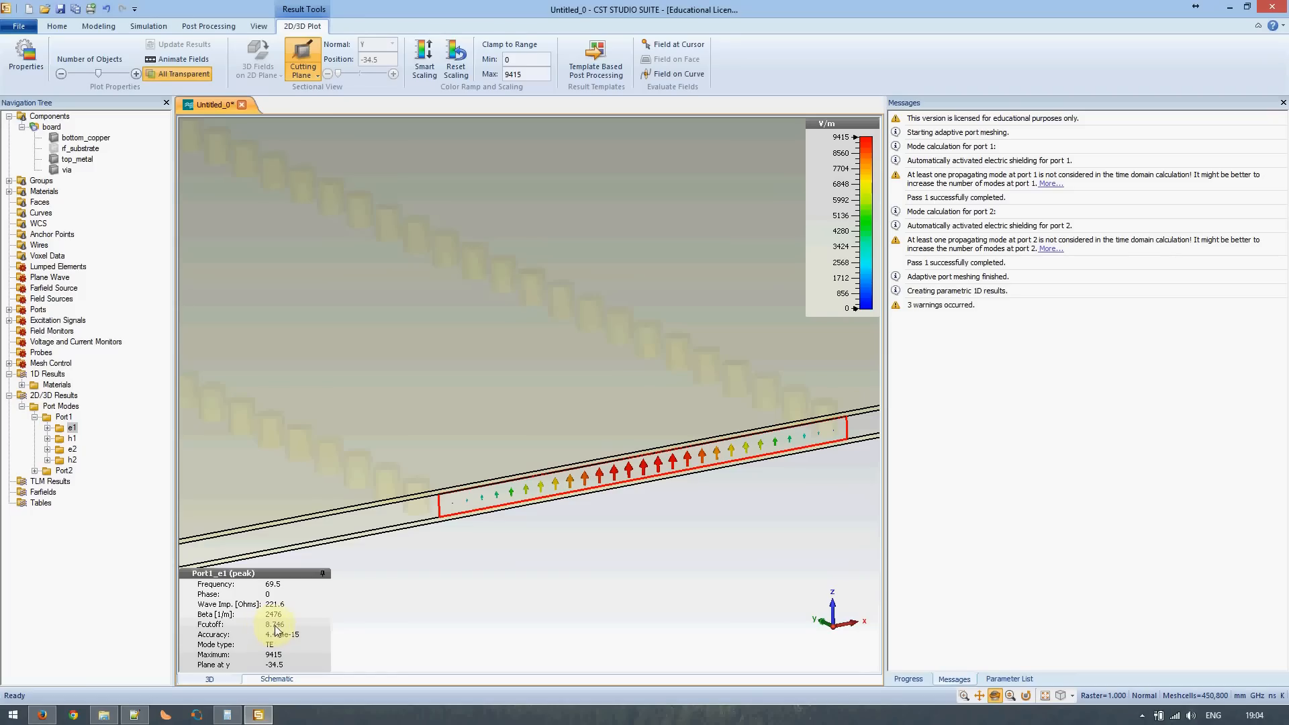
- Check the target cut-off frequencies in Notepad++, return to CST Studio Suite and view port 1's second-mode electric field (e2)
click(134, 715)
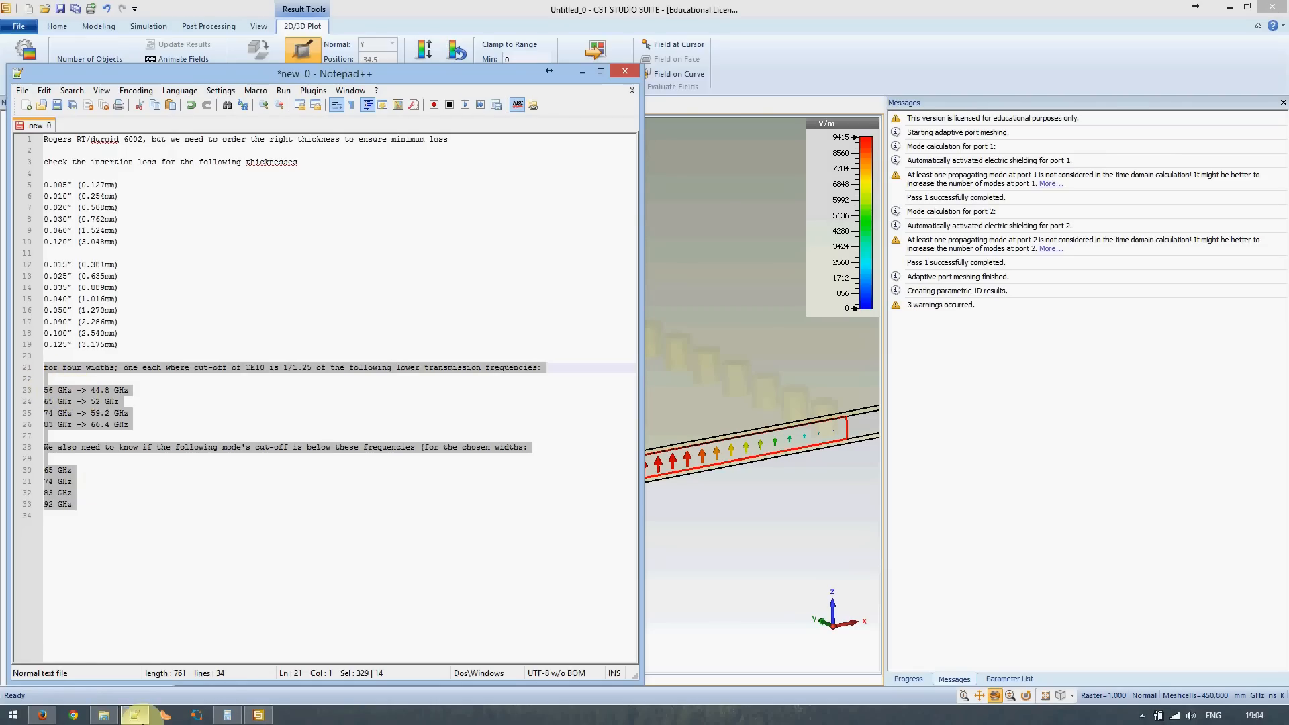
click(134, 715)
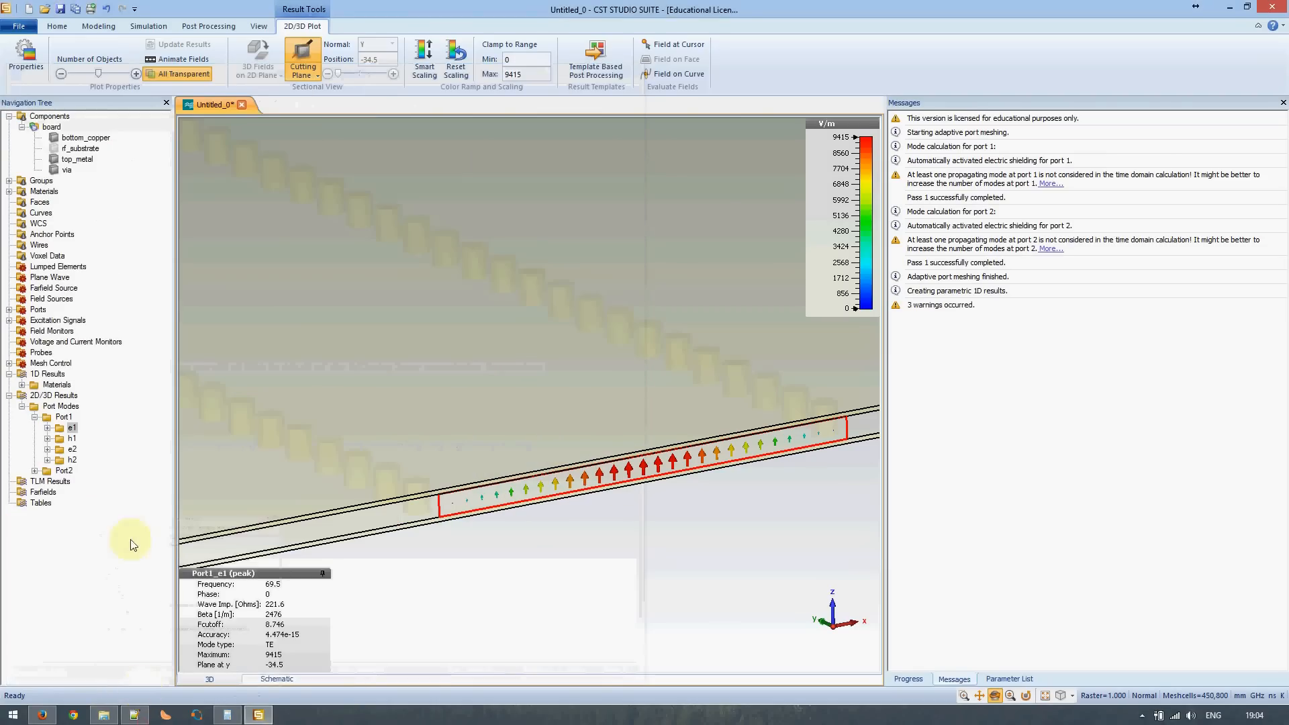
click(71, 449)
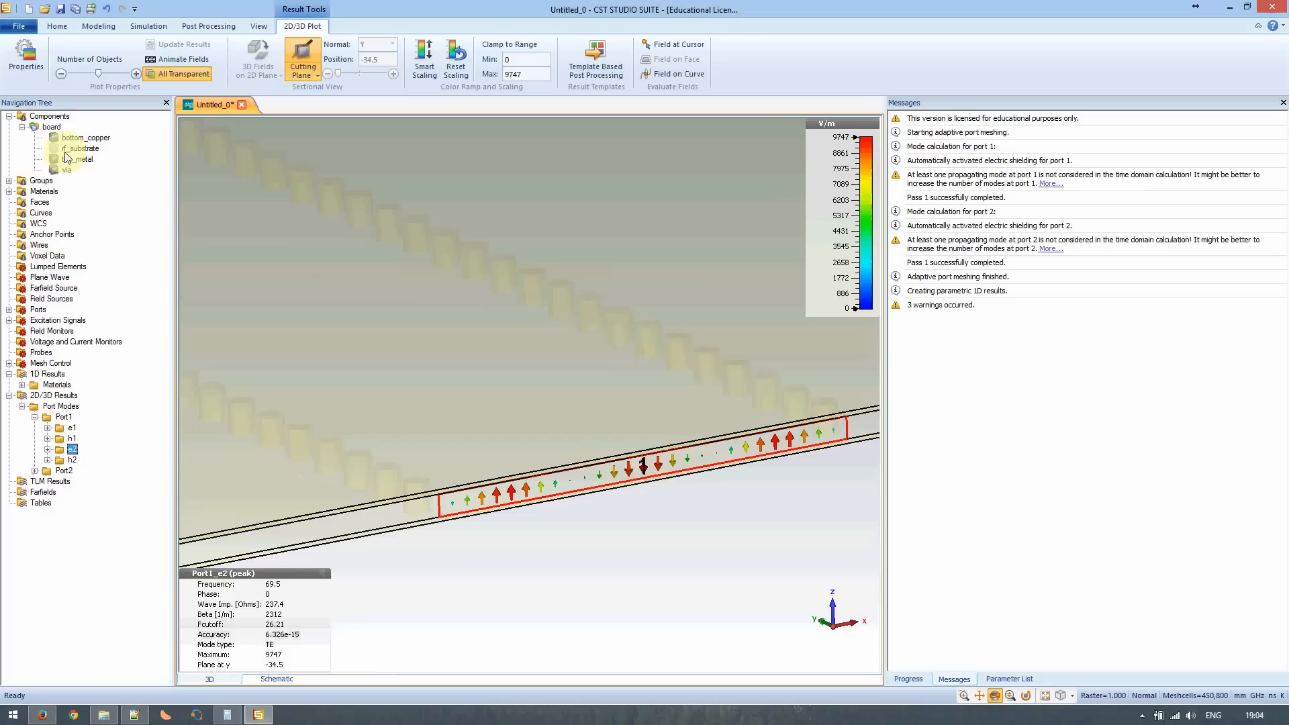
click(49, 116)
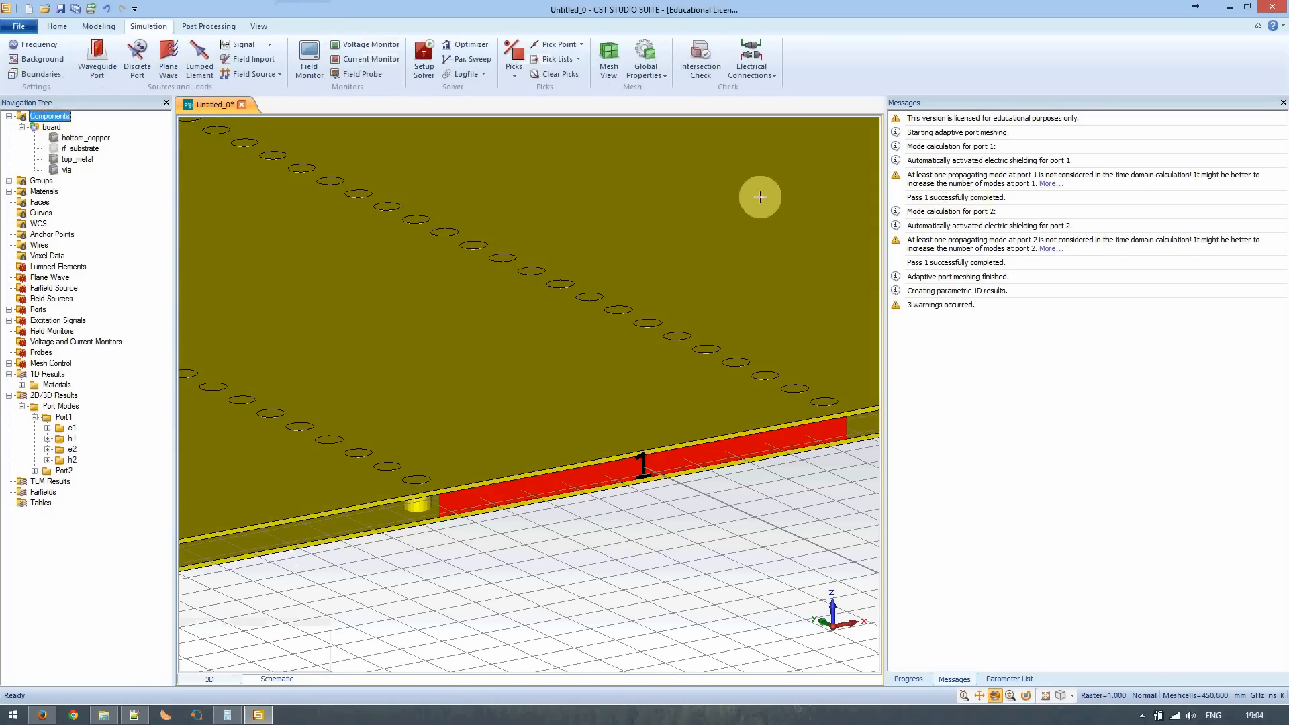
- Set the via_radius parameter to 0.15 and delete the current results
click(989, 681)
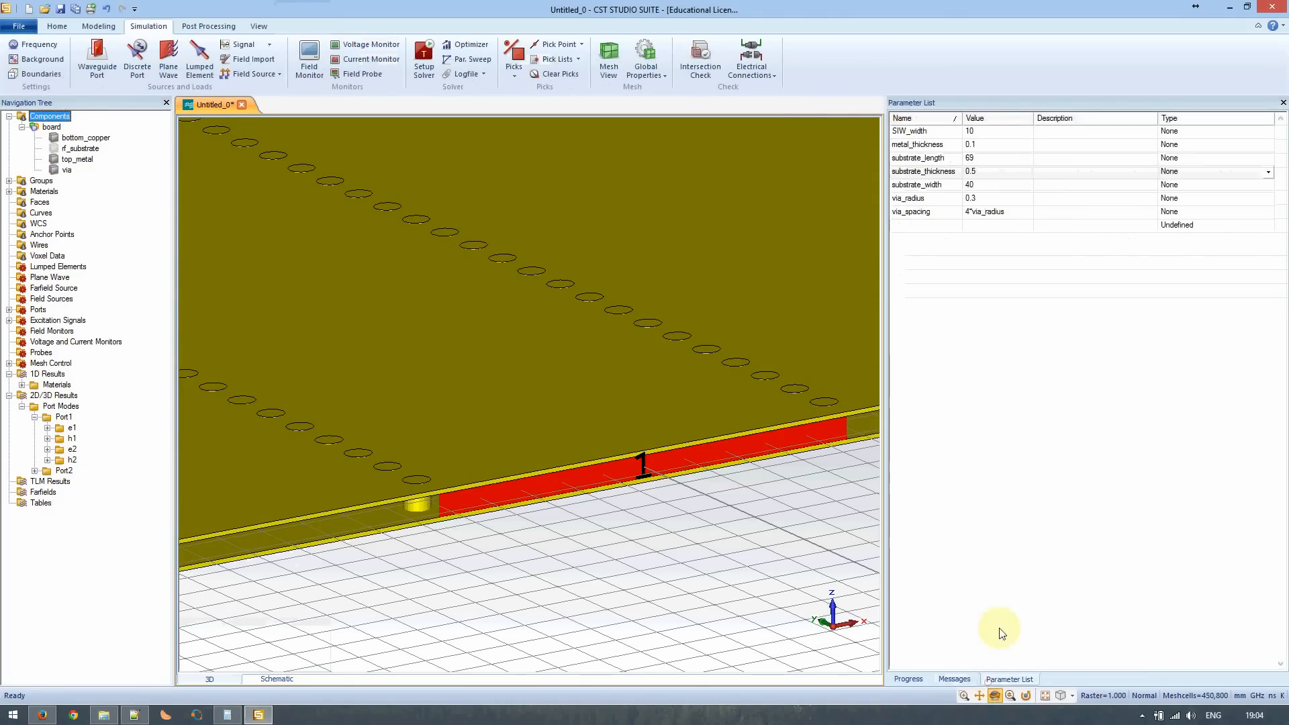
click(975, 198)
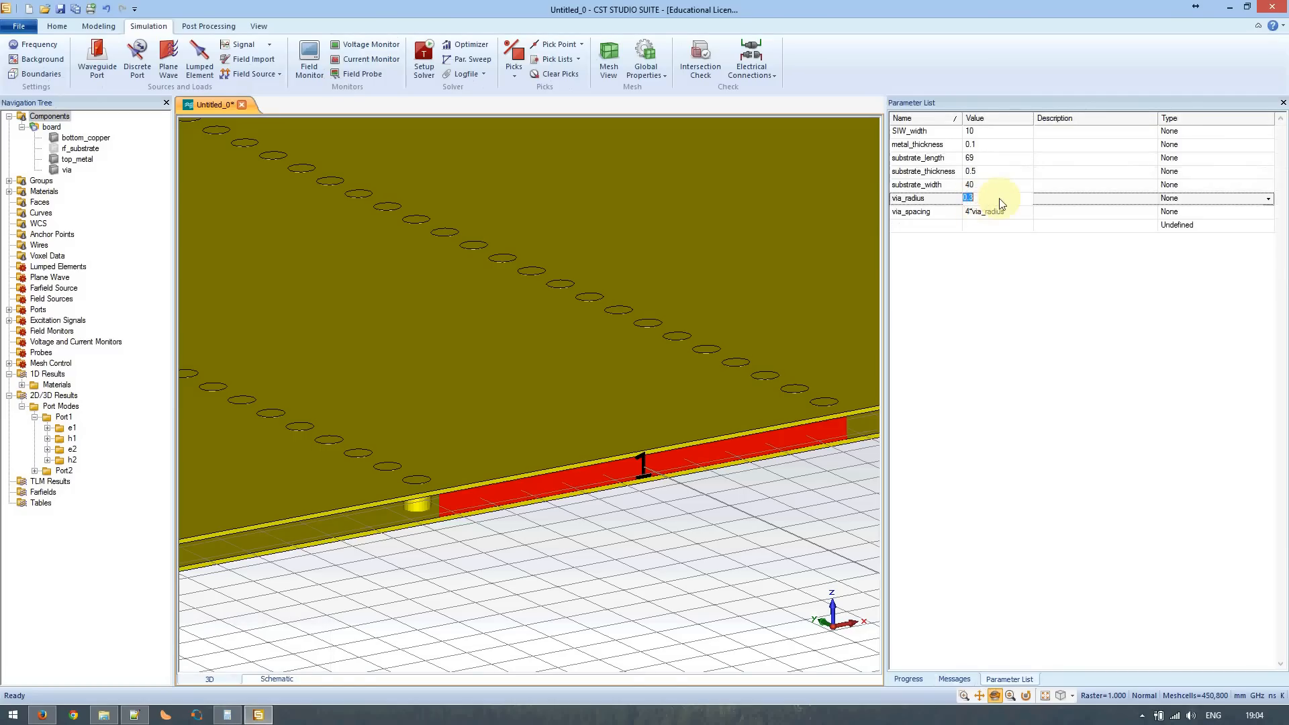
key(Return)
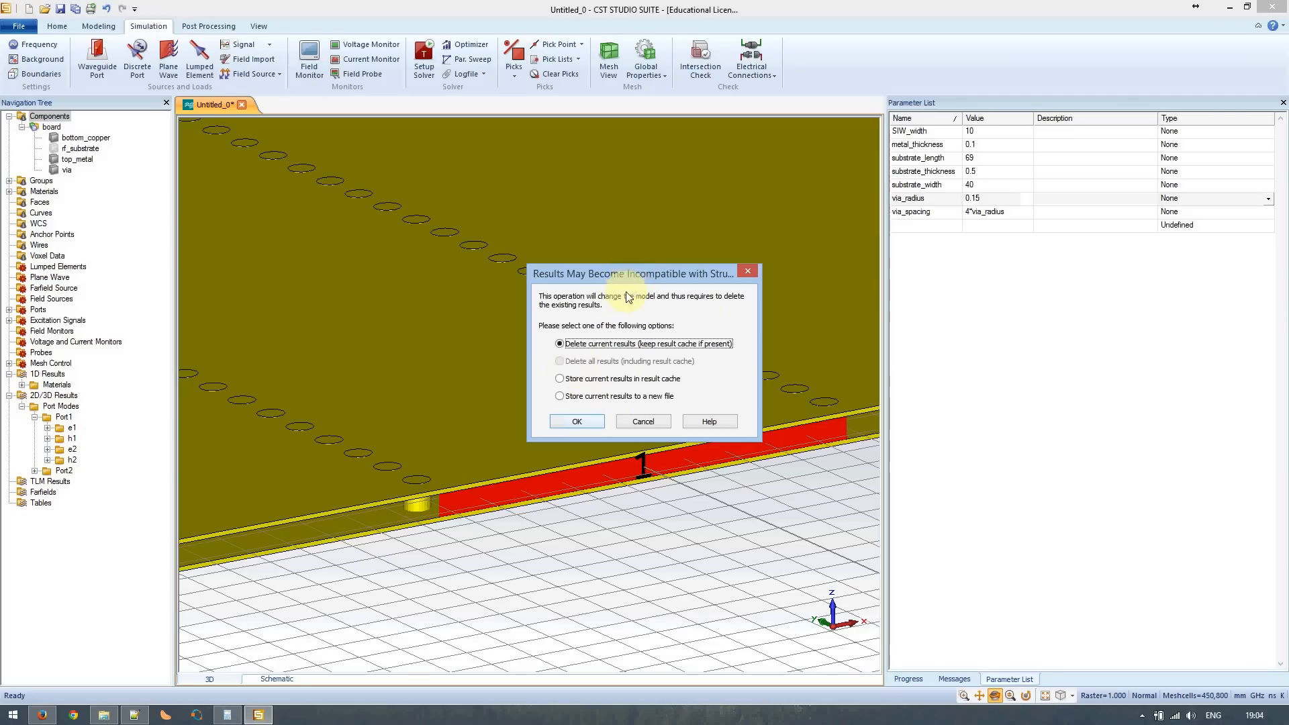
click(590, 422)
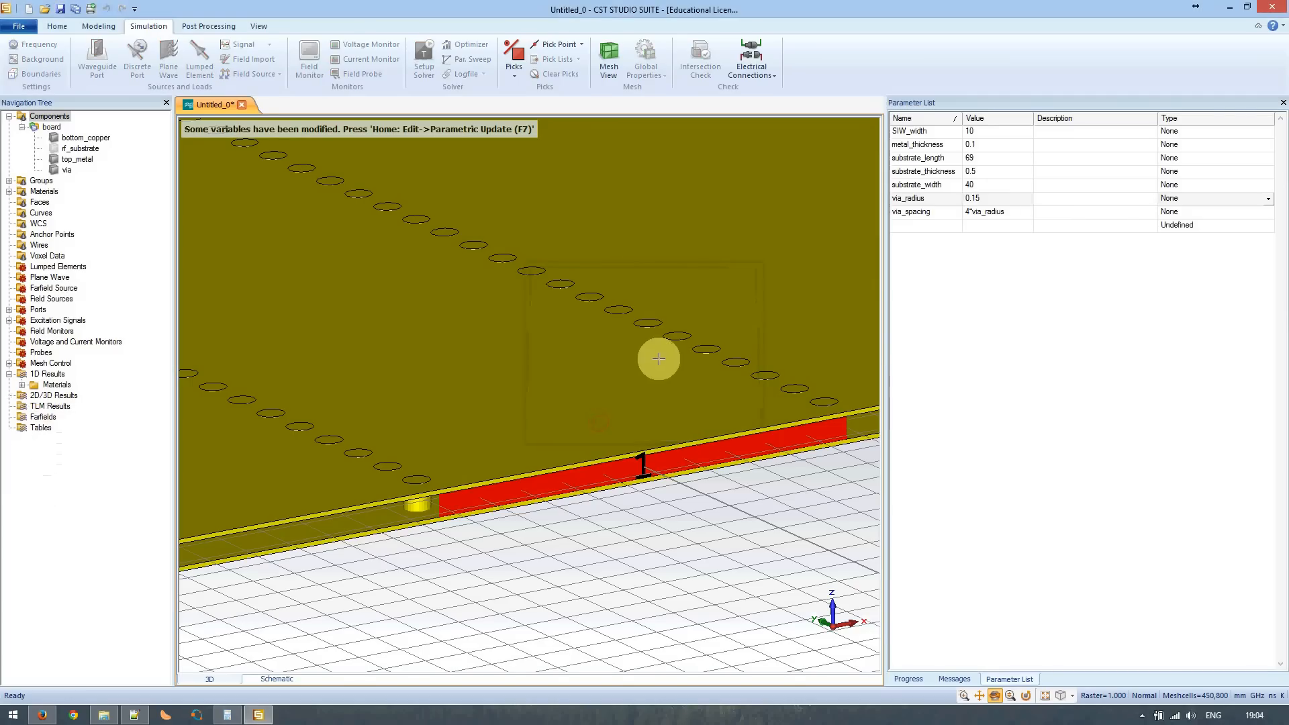
- Set the SIW_width parameter to 4 and rebuild the model with the modified parameters
click(1057, 186)
click(979, 132)
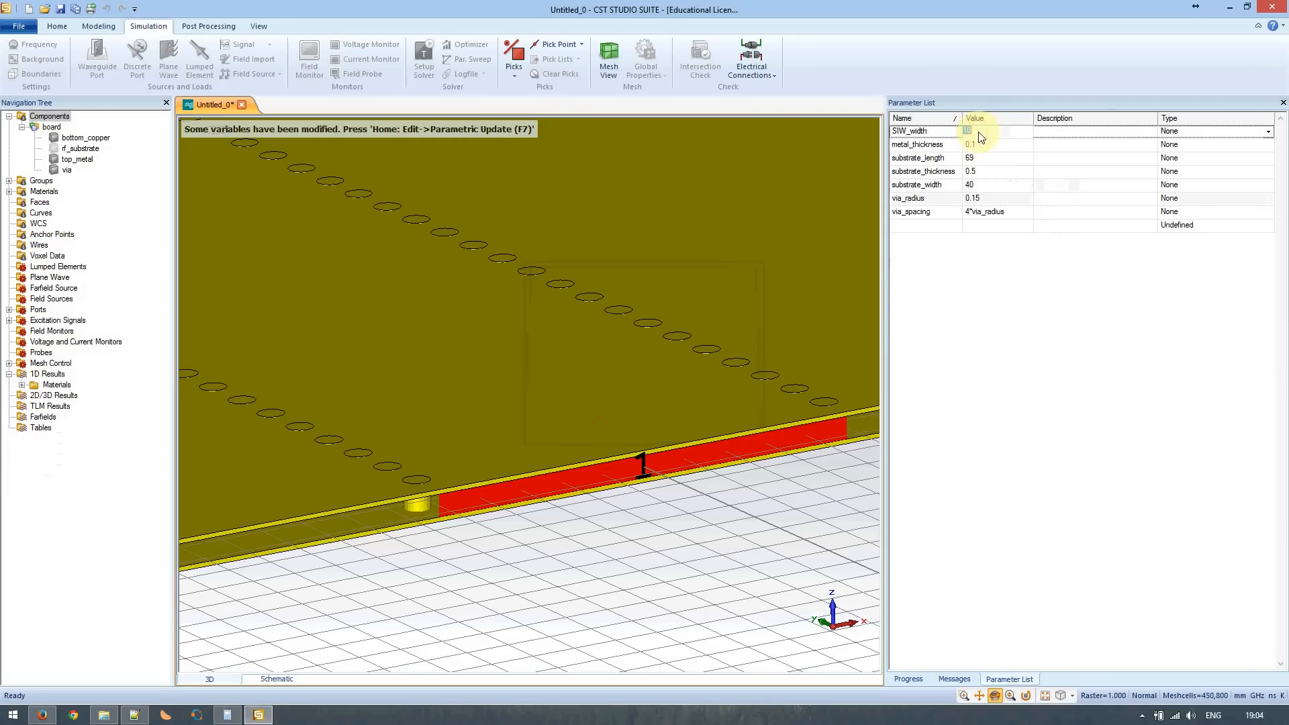
text(4)
click(995, 149)
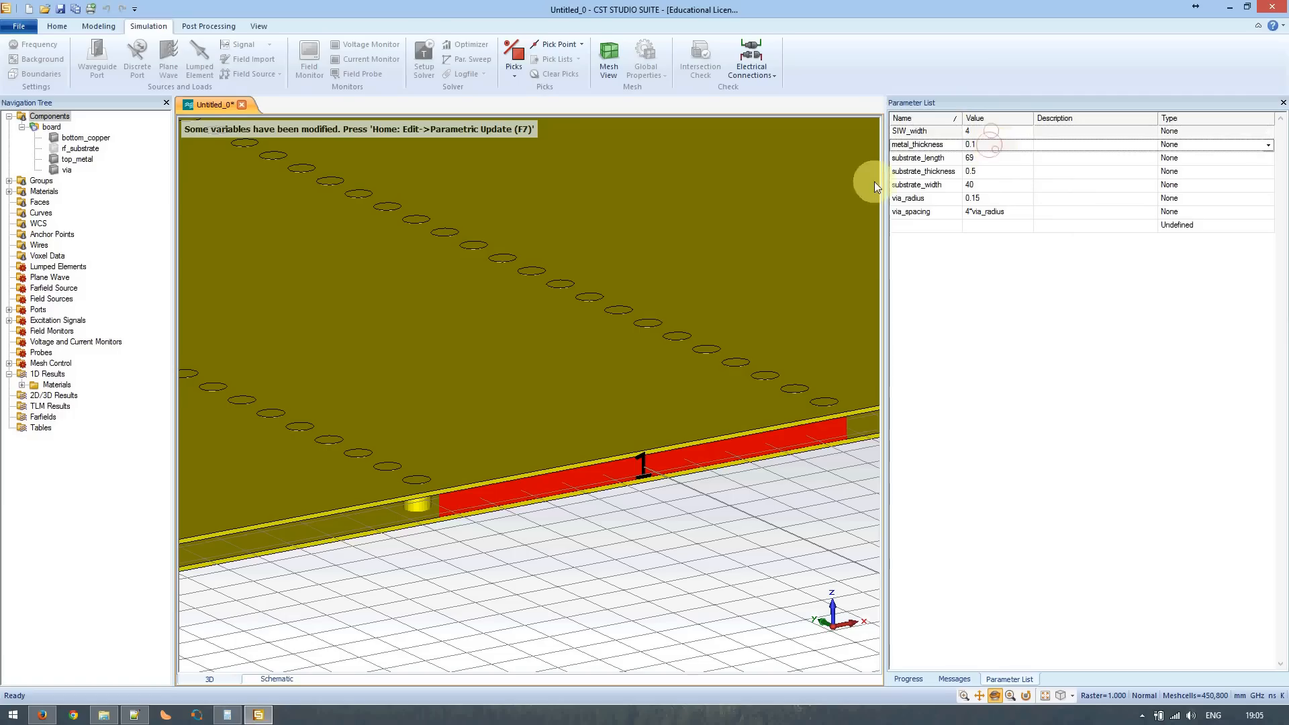
click(733, 197)
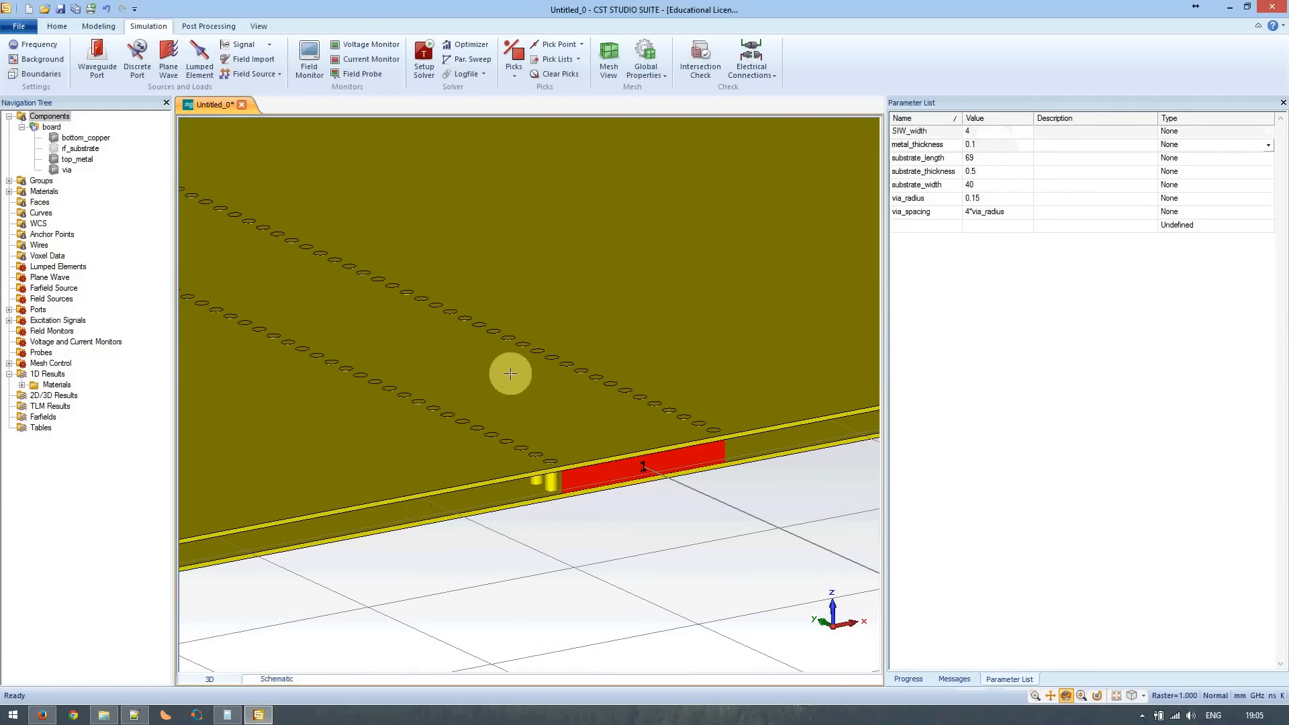
- Recalculate the port modes only and display the electric field of port 1's first mode (e1)
click(424, 60)
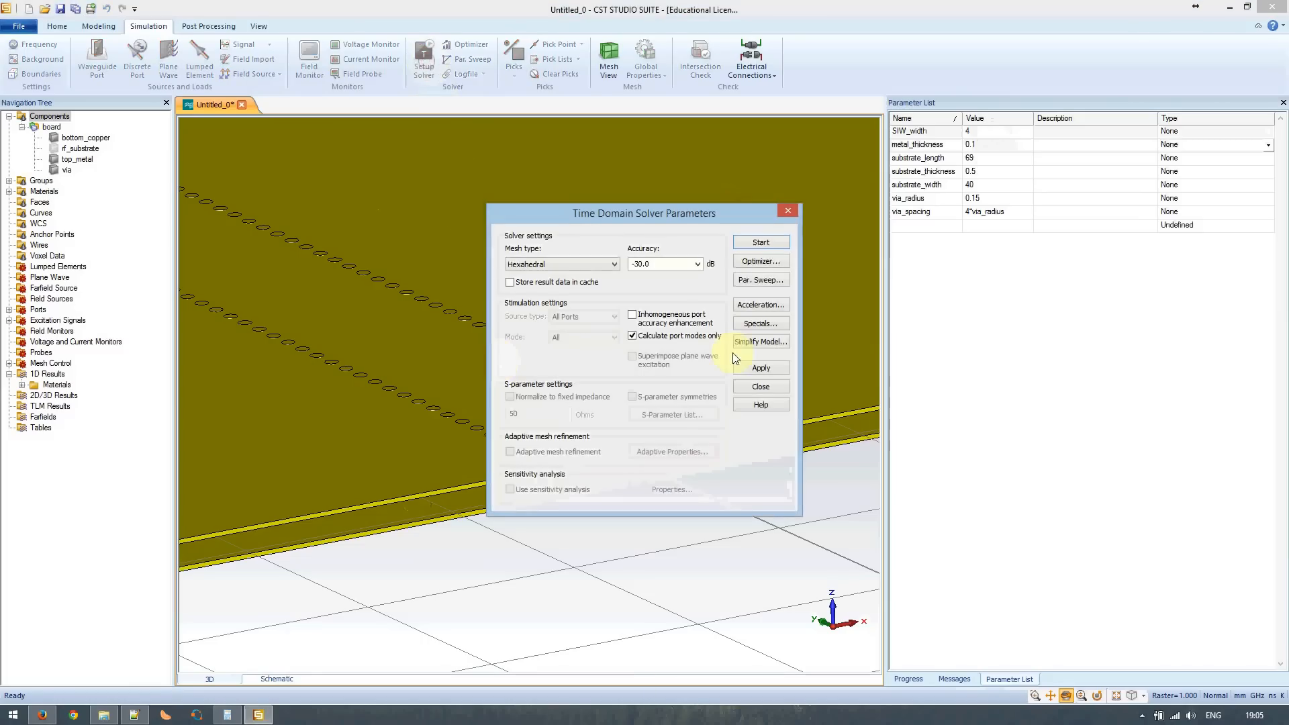
click(760, 241)
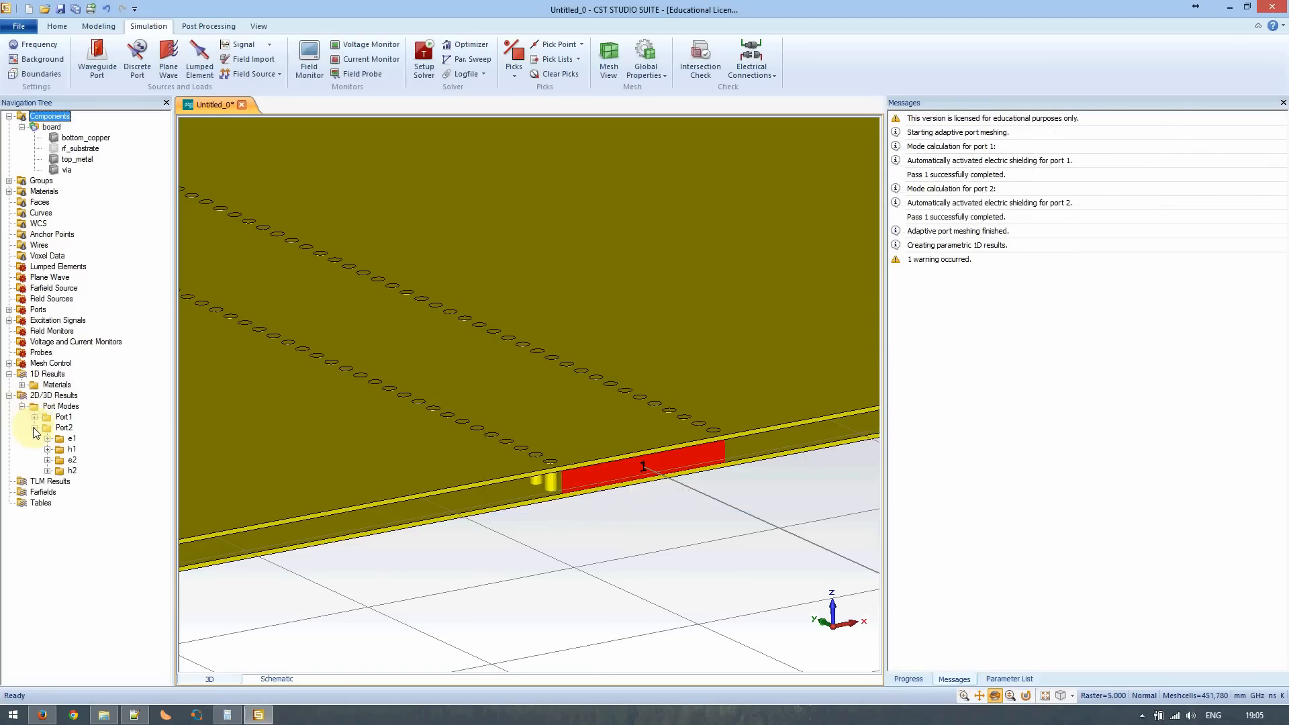
click(34, 428)
click(34, 417)
click(58, 428)
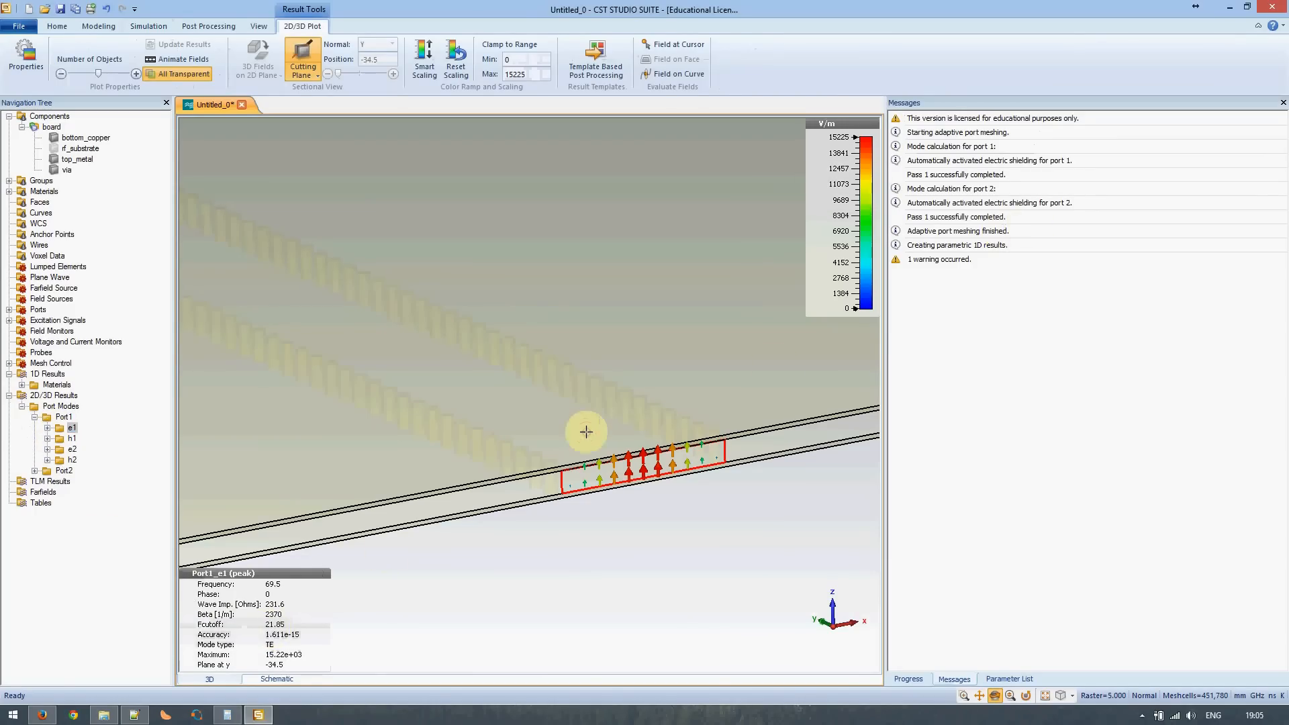
scroll(586, 432, up, 3)
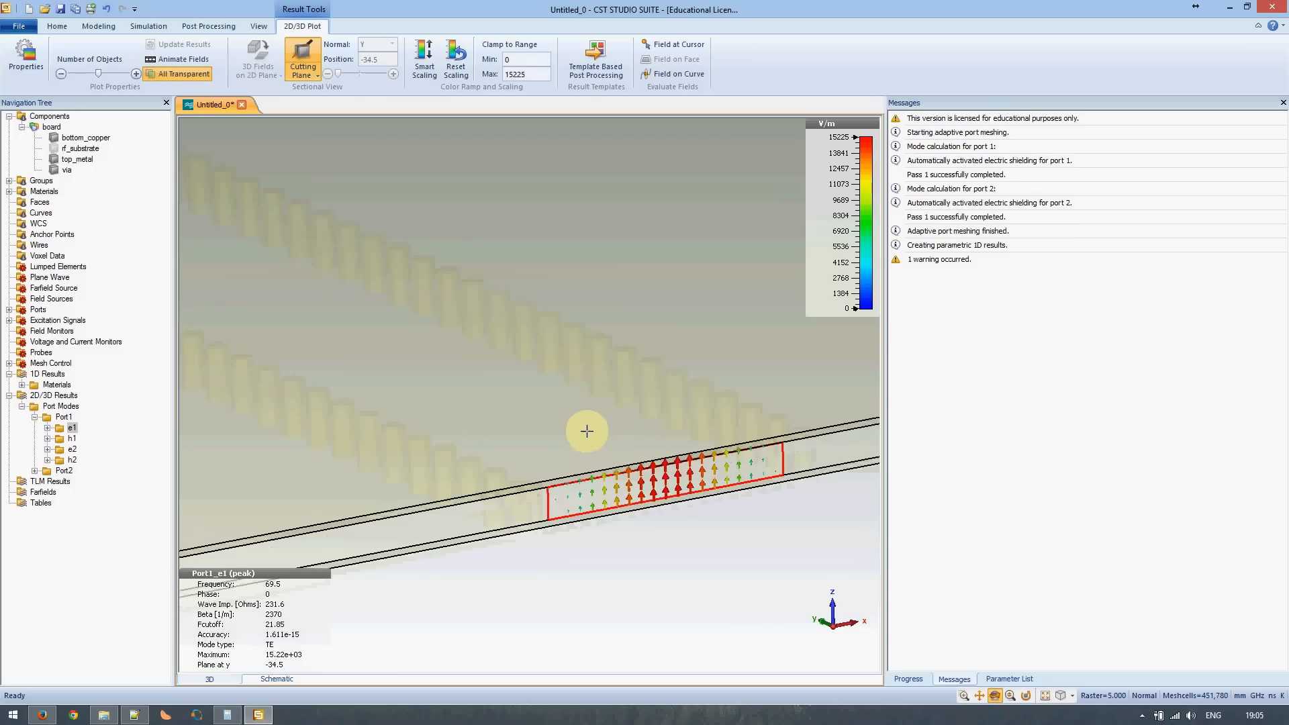
- Set the SIW_width parameter to 2 and delete the current results
click(908, 679)
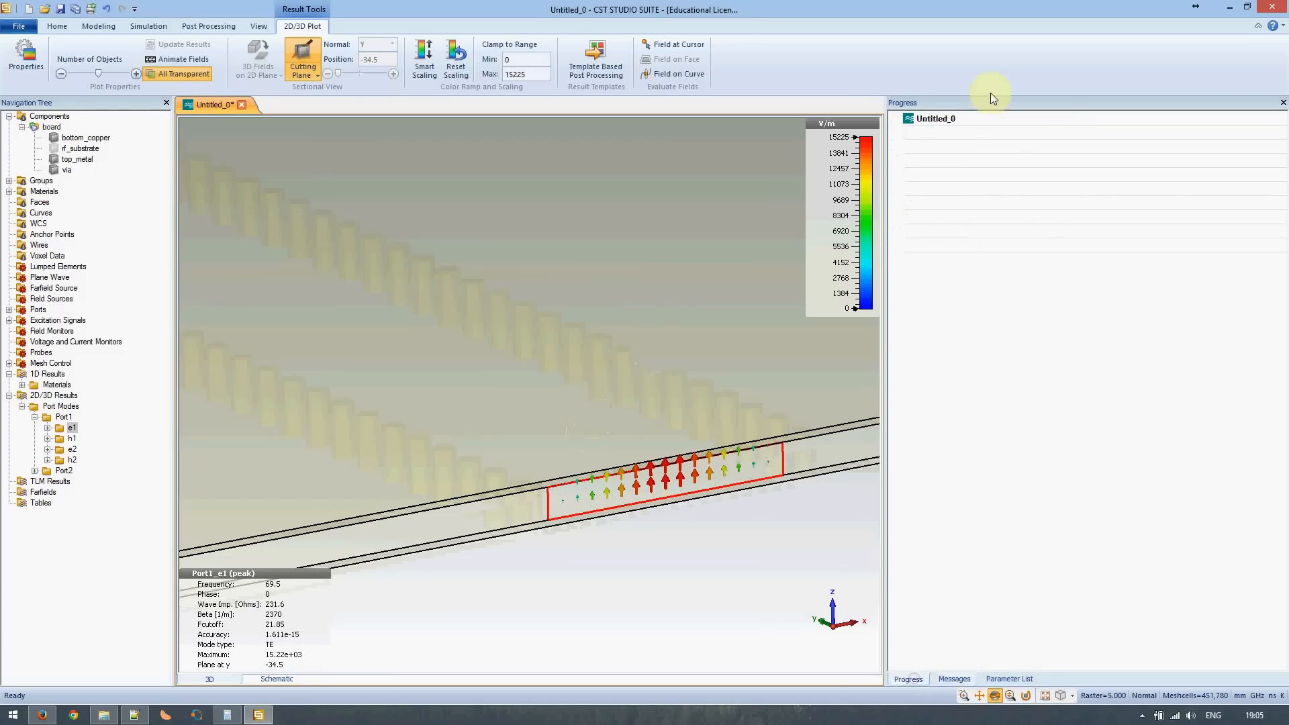
click(1009, 679)
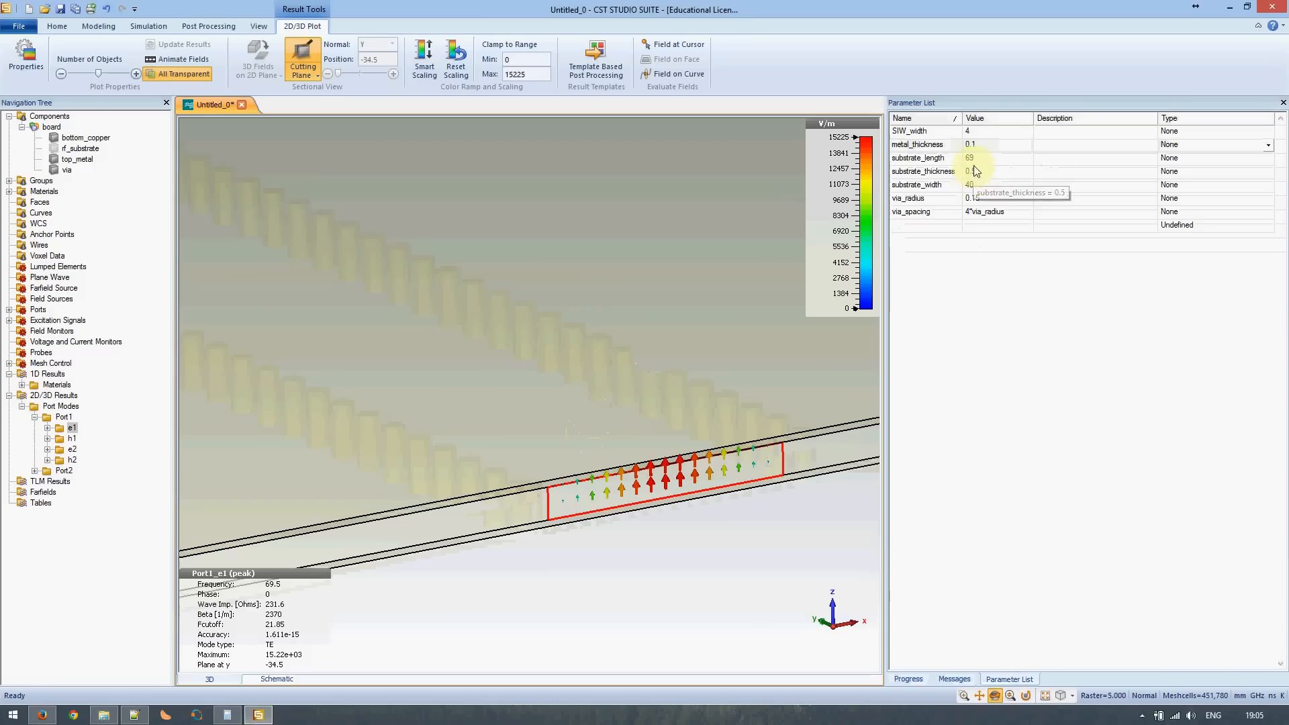
double_click(973, 133)
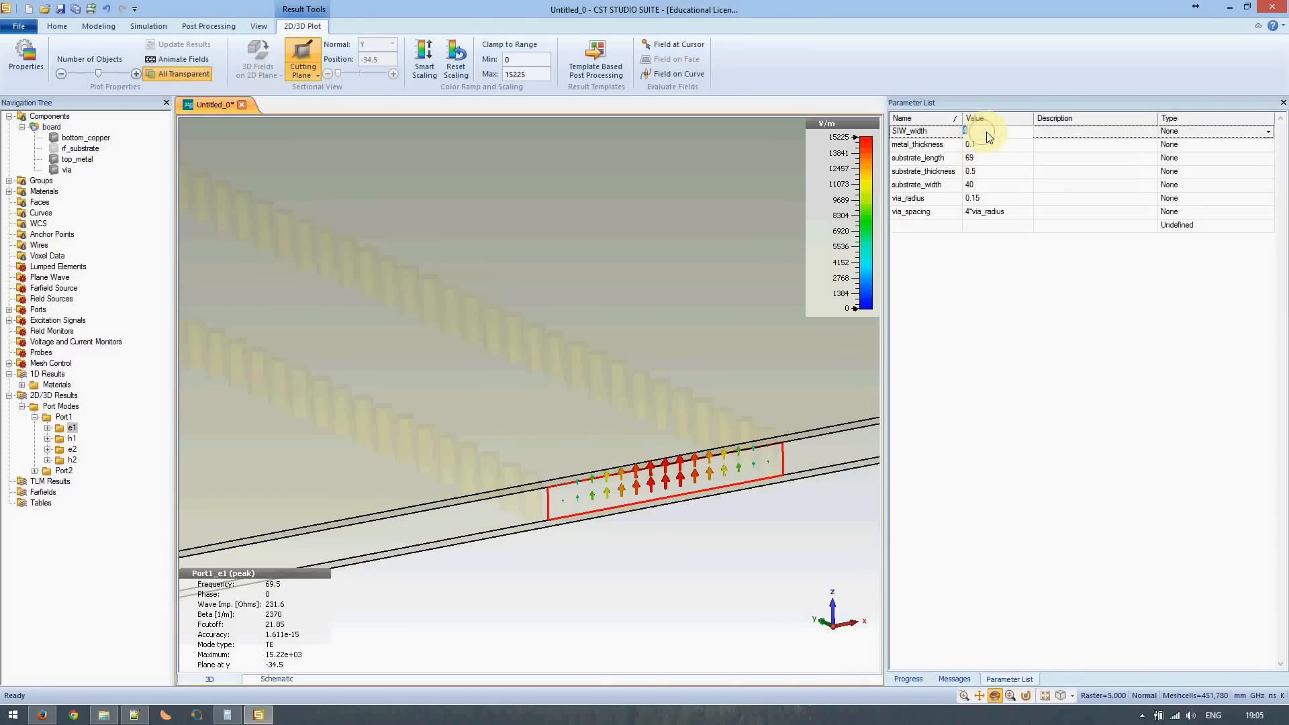
text(2)
click(1000, 146)
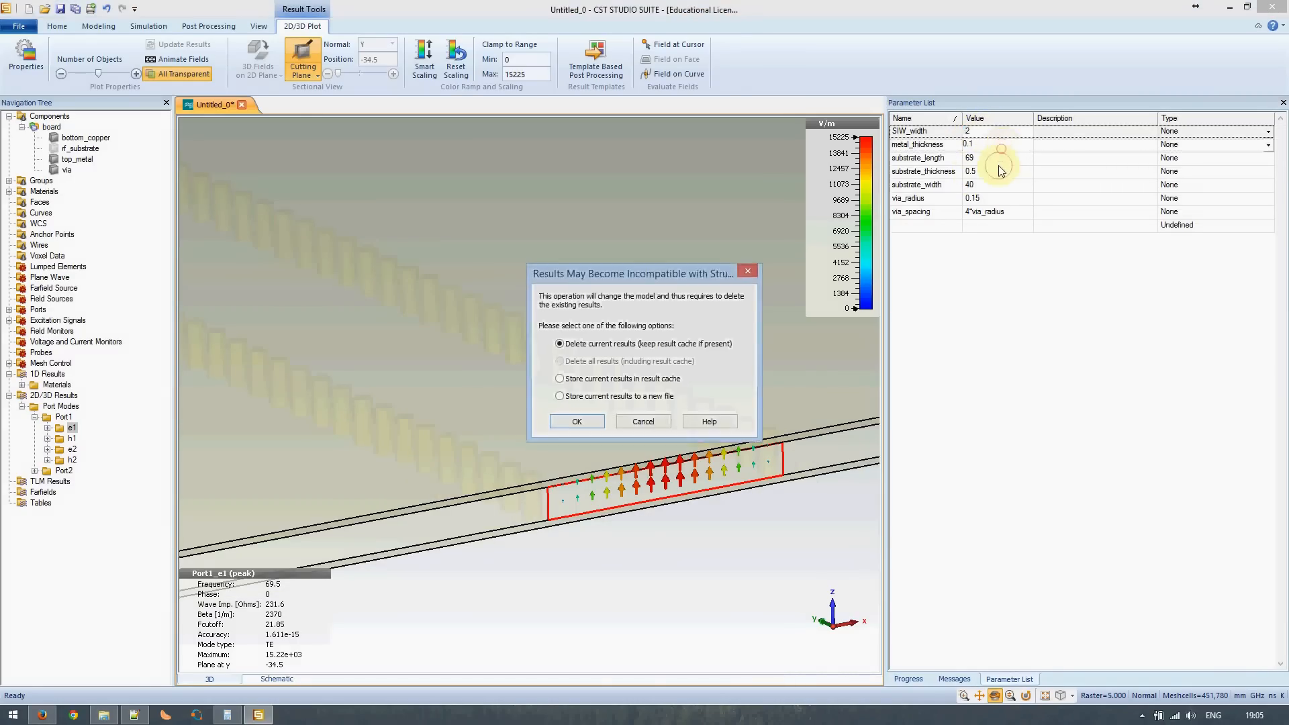
click(594, 421)
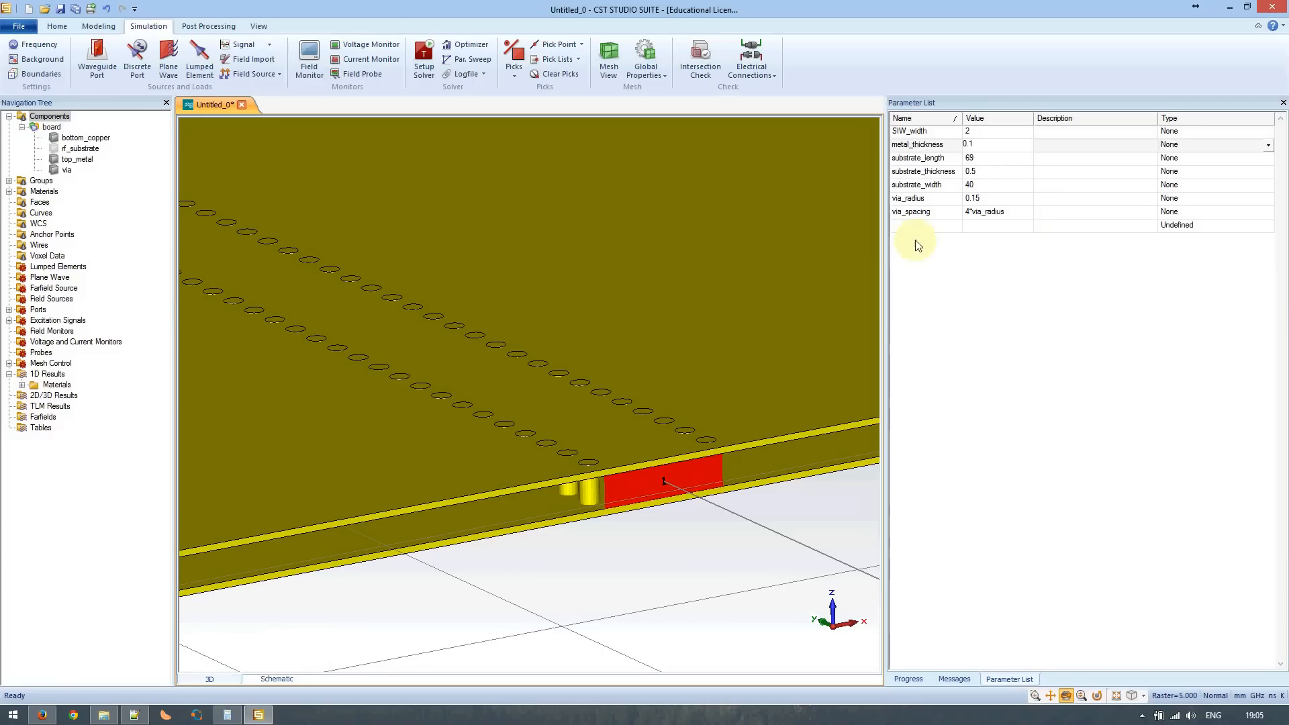
- Recalculate the port modes only for the new width and display port 1's first-mode electric field (e1)
click(424, 59)
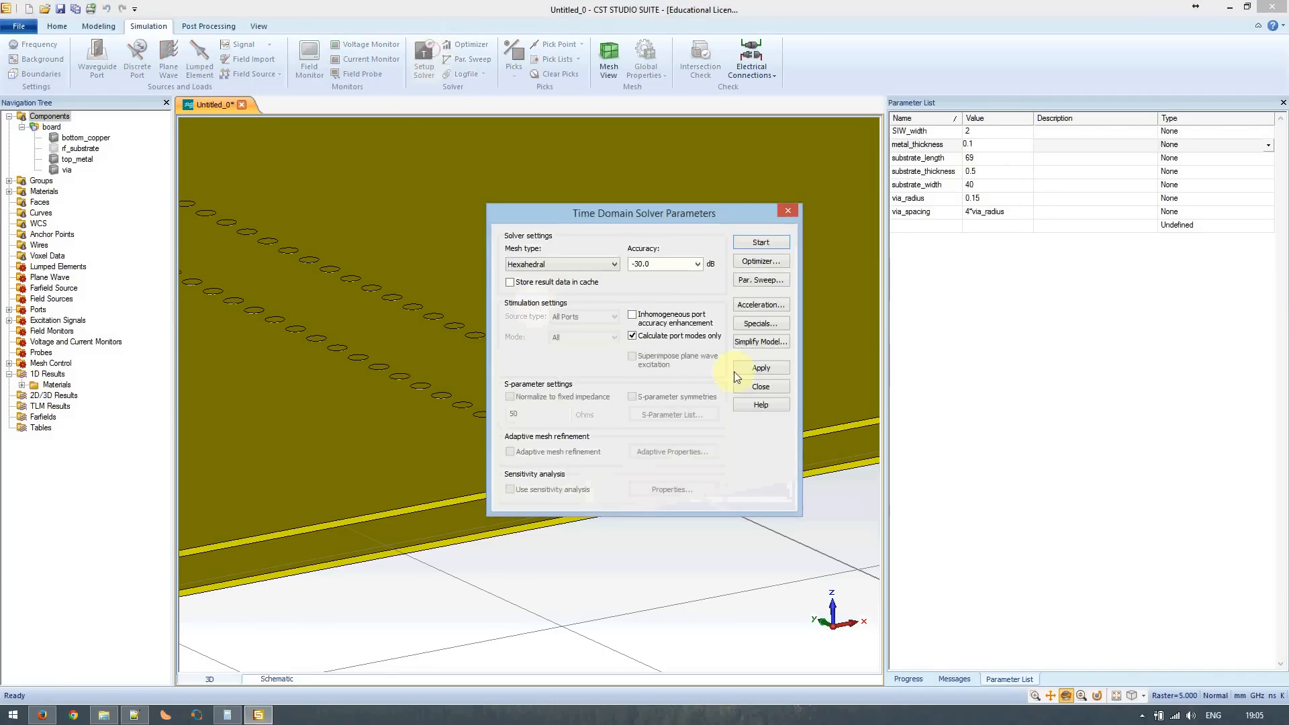
click(784, 247)
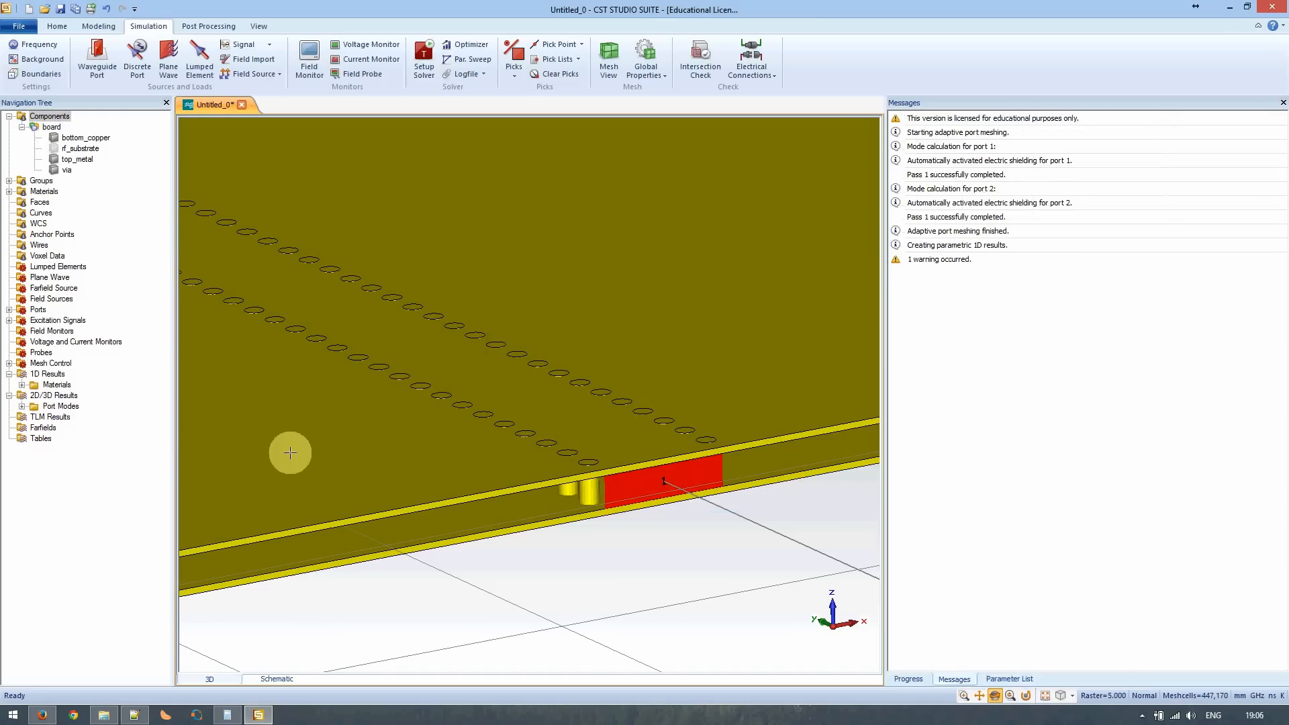
click(22, 406)
click(35, 417)
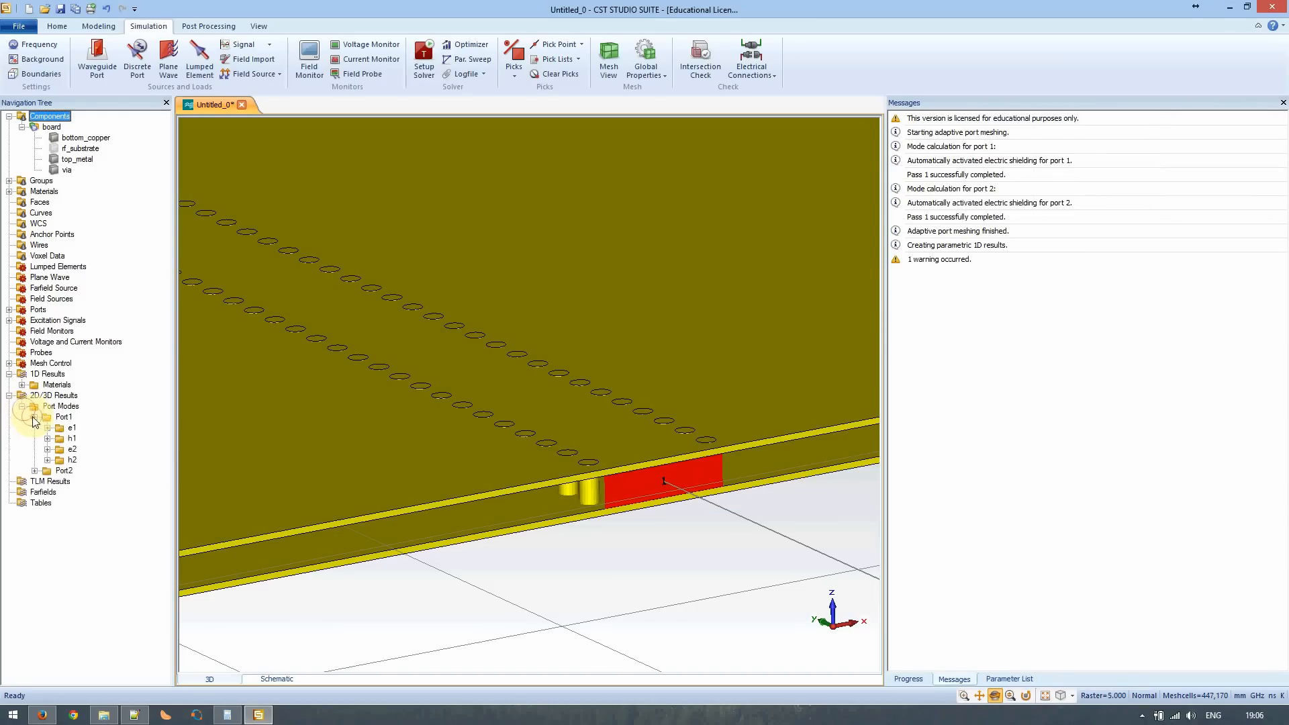
click(59, 431)
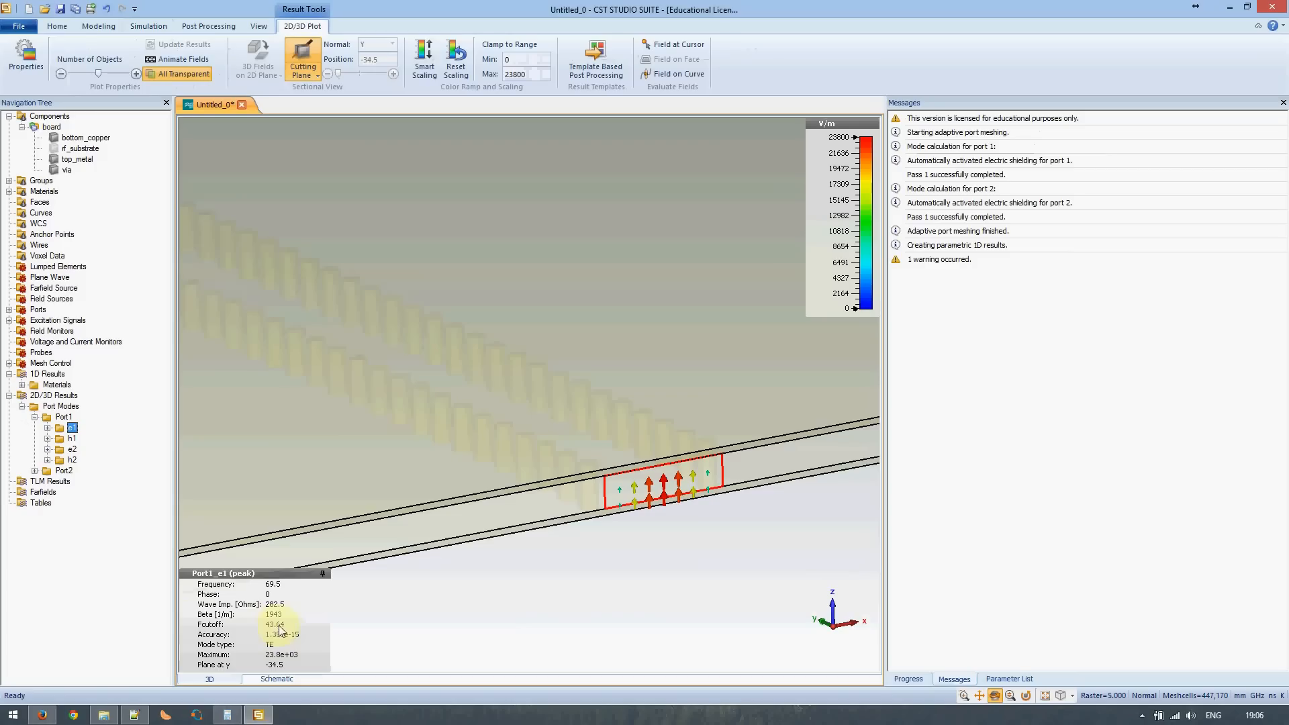
- Check the 1/1.25 TE10 cut-off ratio and the 56 GHz entry's target in the Notepad++ notes, and return to CST Studio Suite
click(136, 714)
click(141, 380)
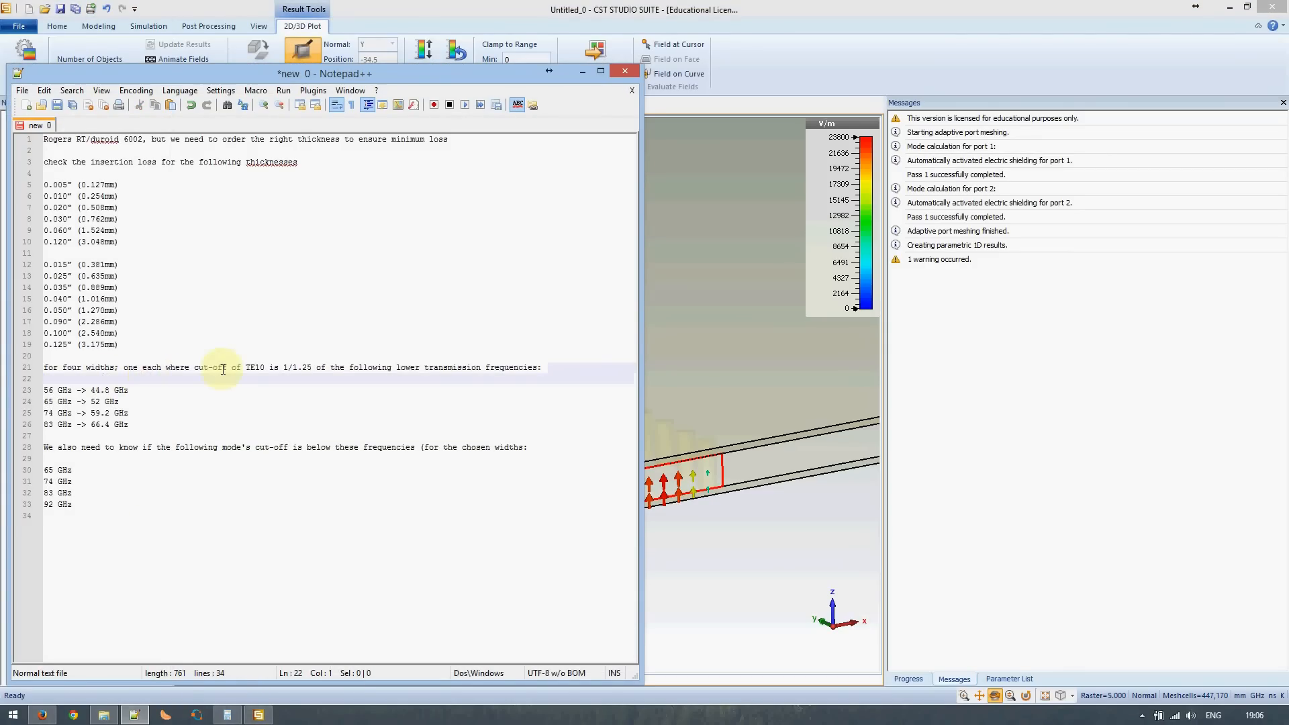
click(296, 368)
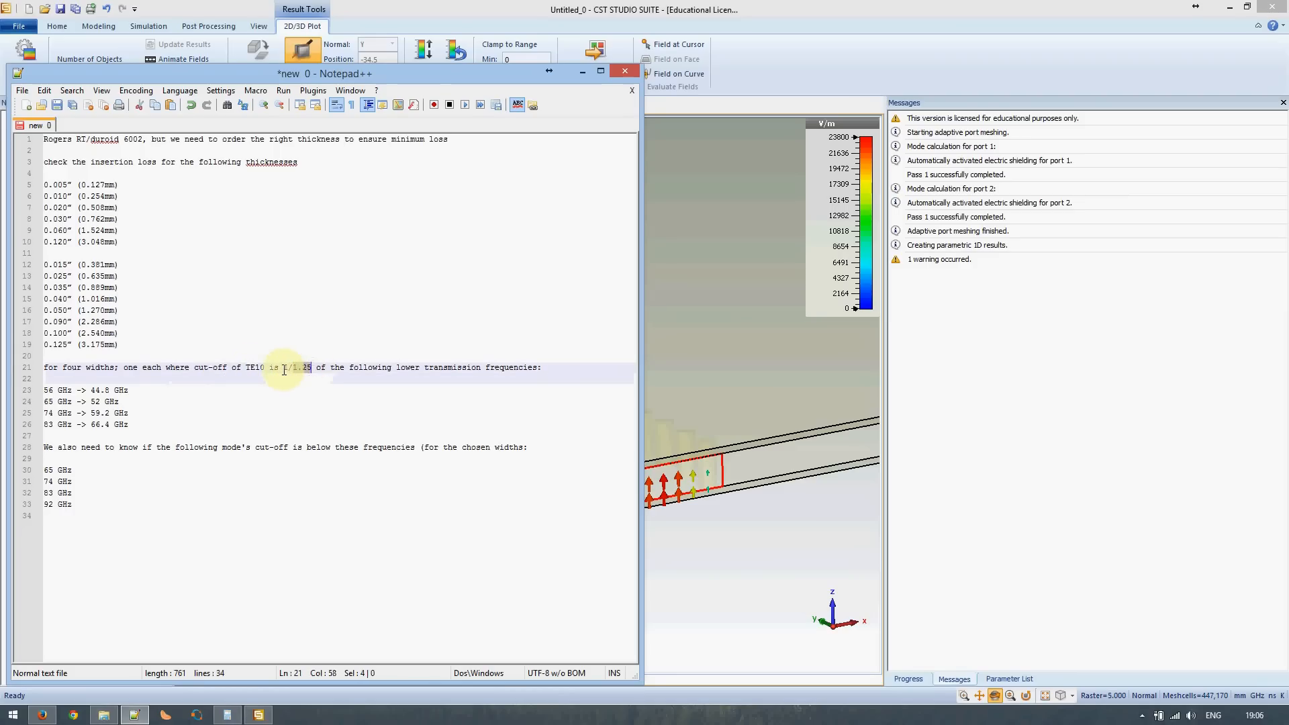
click(50, 392)
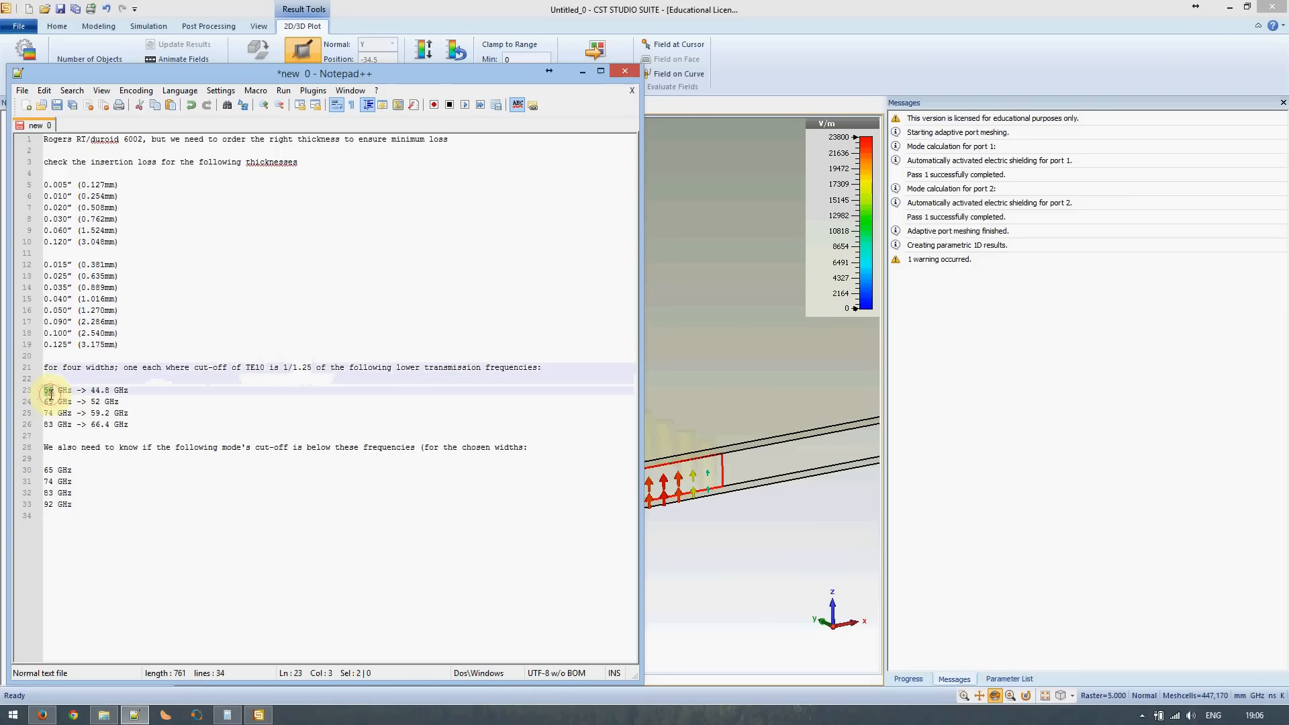
drag(293, 368, 312, 368)
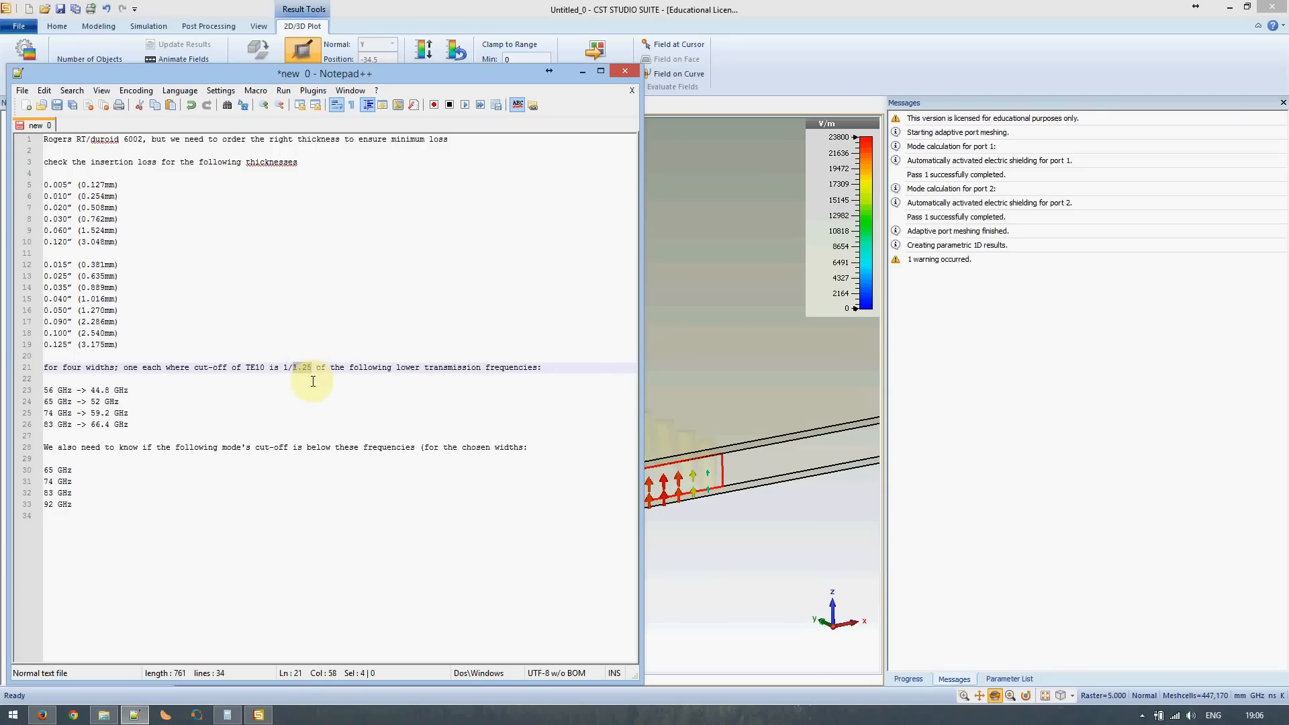
double_click(49, 390)
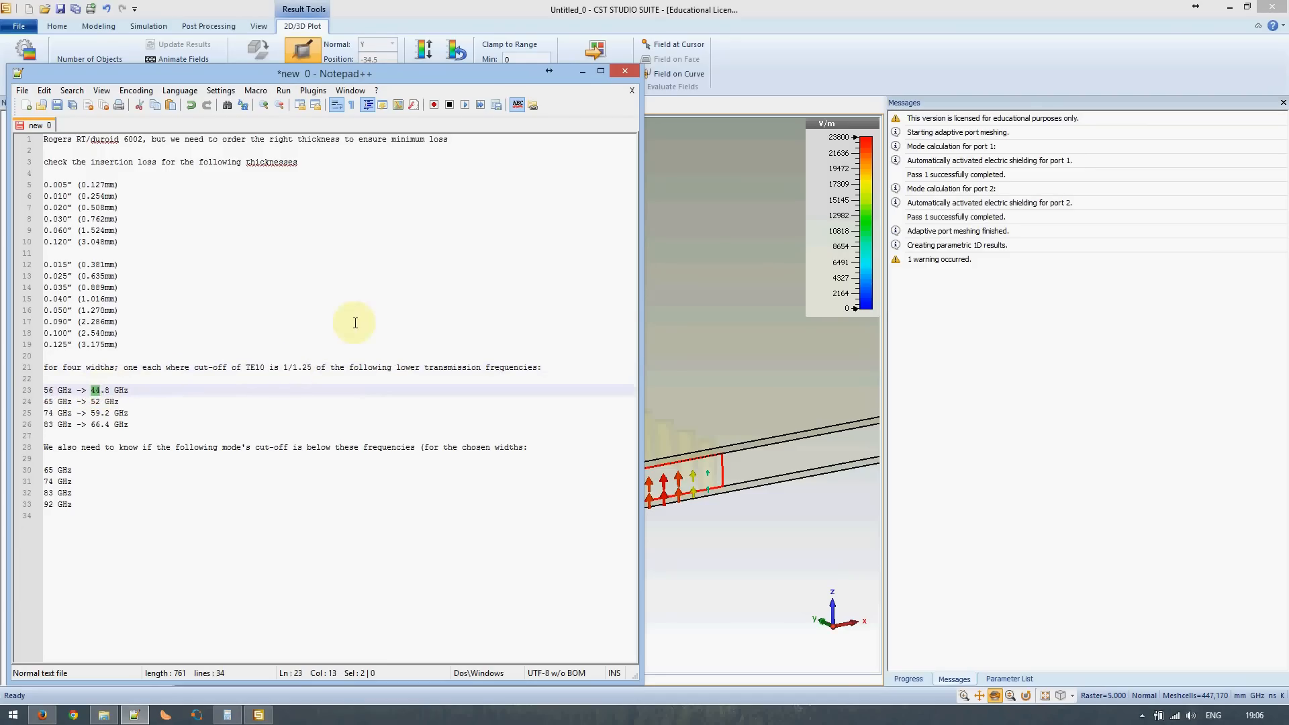
click(583, 73)
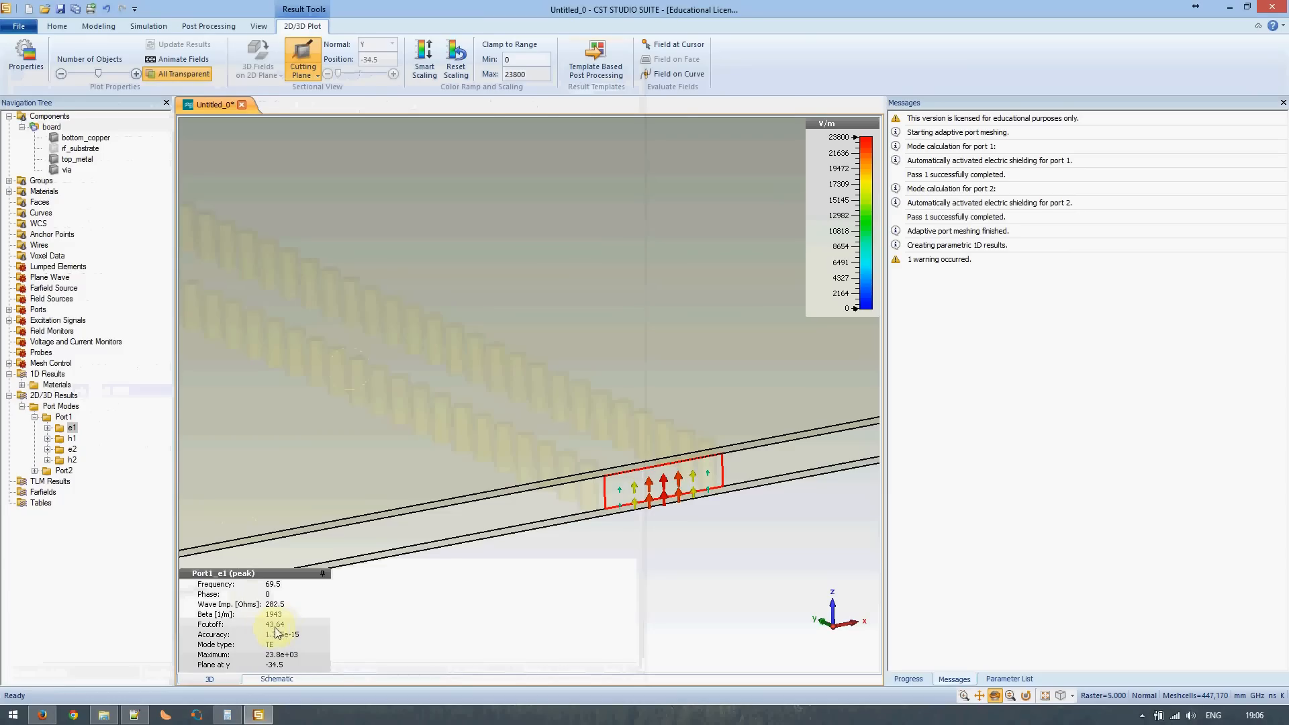
- Display port 1's second-mode electric field (e2) and check the 65 GHz limit for the following mode in the Notepad++ notes
click(69, 450)
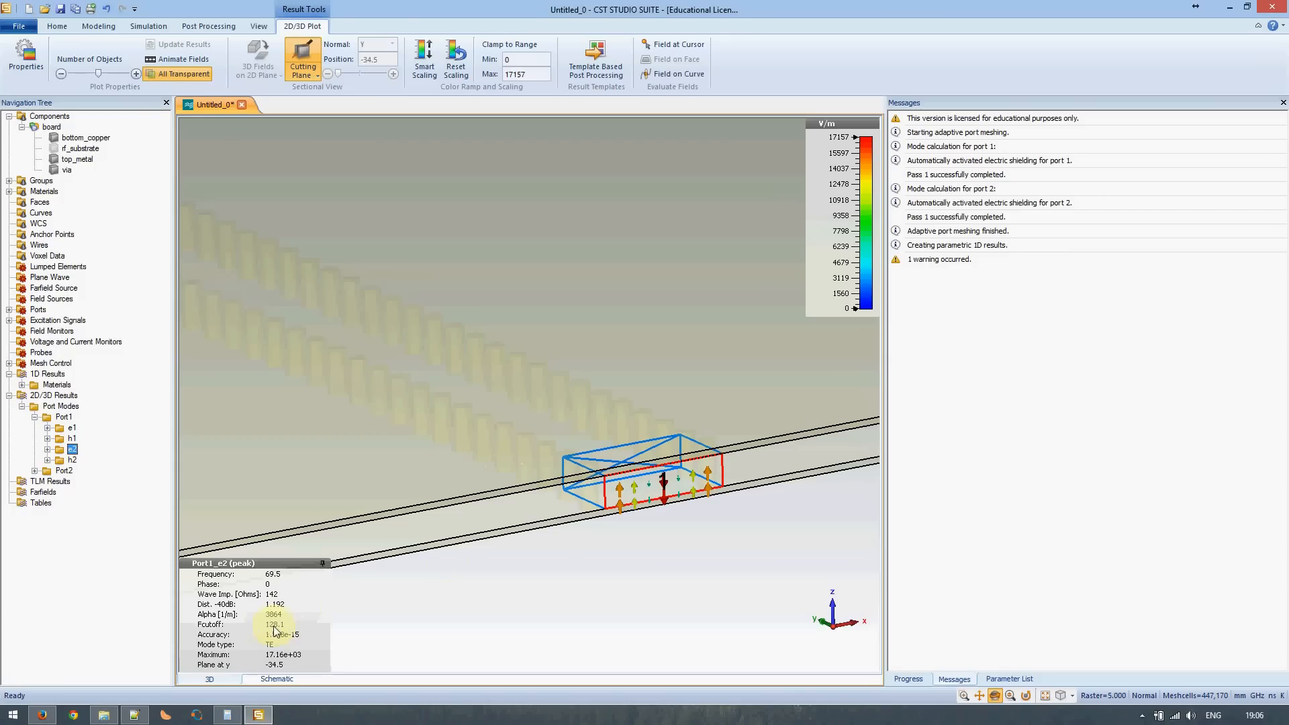
click(147, 712)
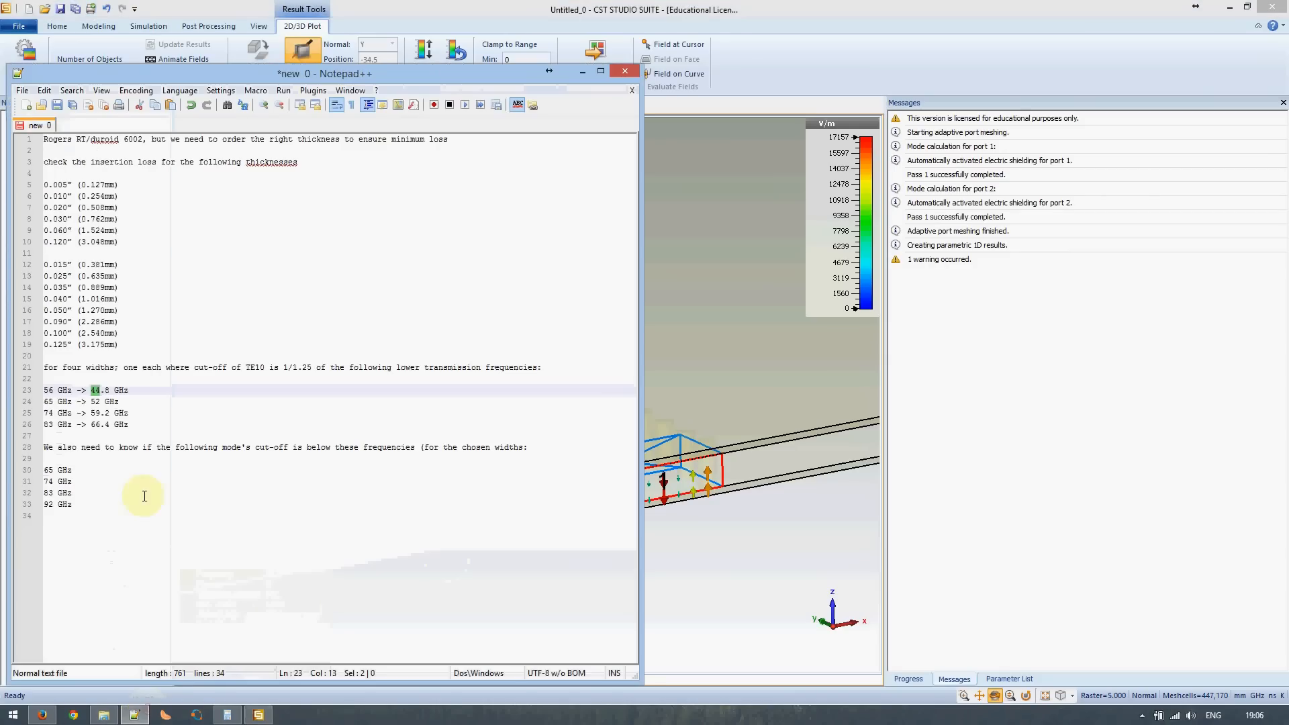
double_click(49, 469)
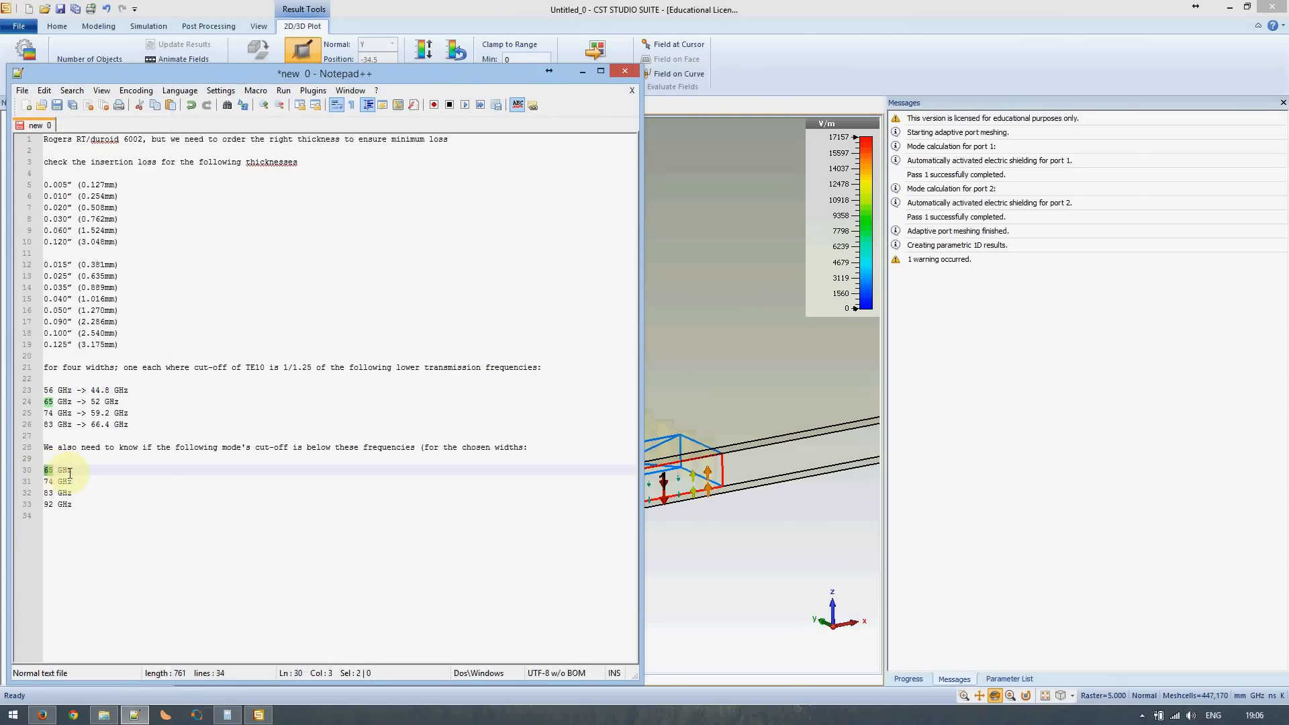
drag(80, 472, 42, 471)
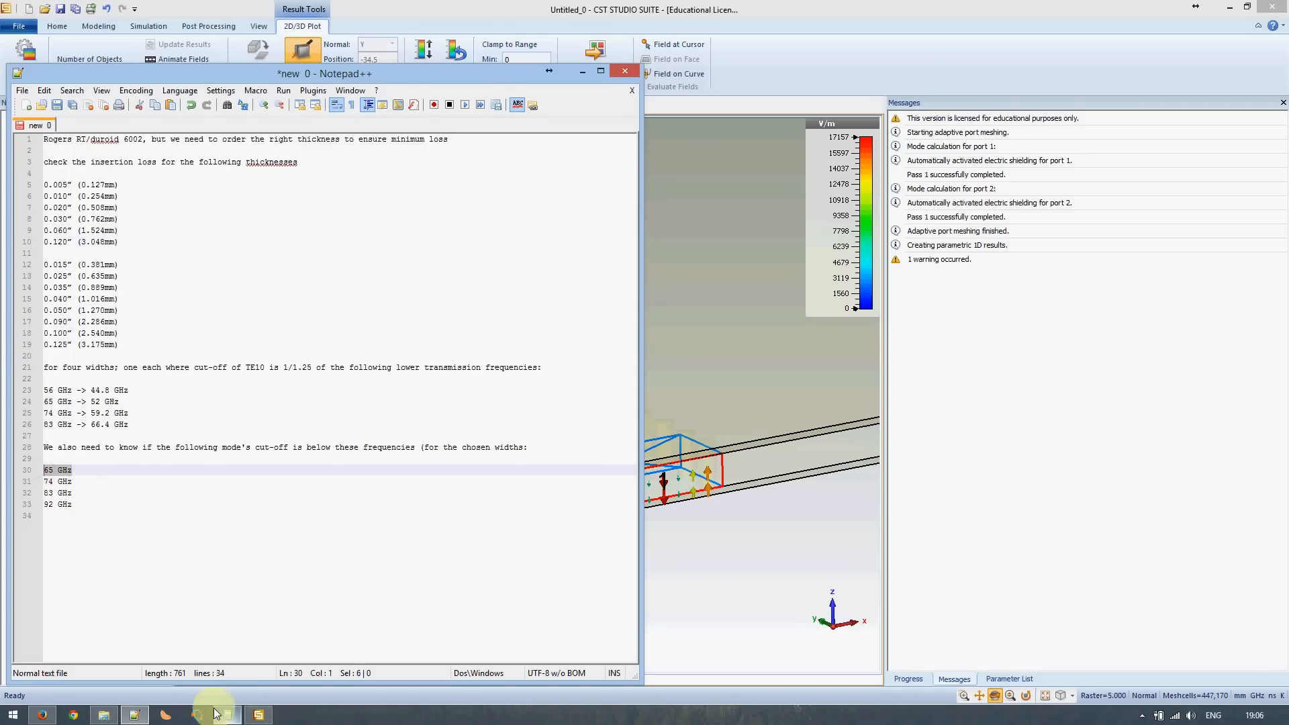
click(136, 715)
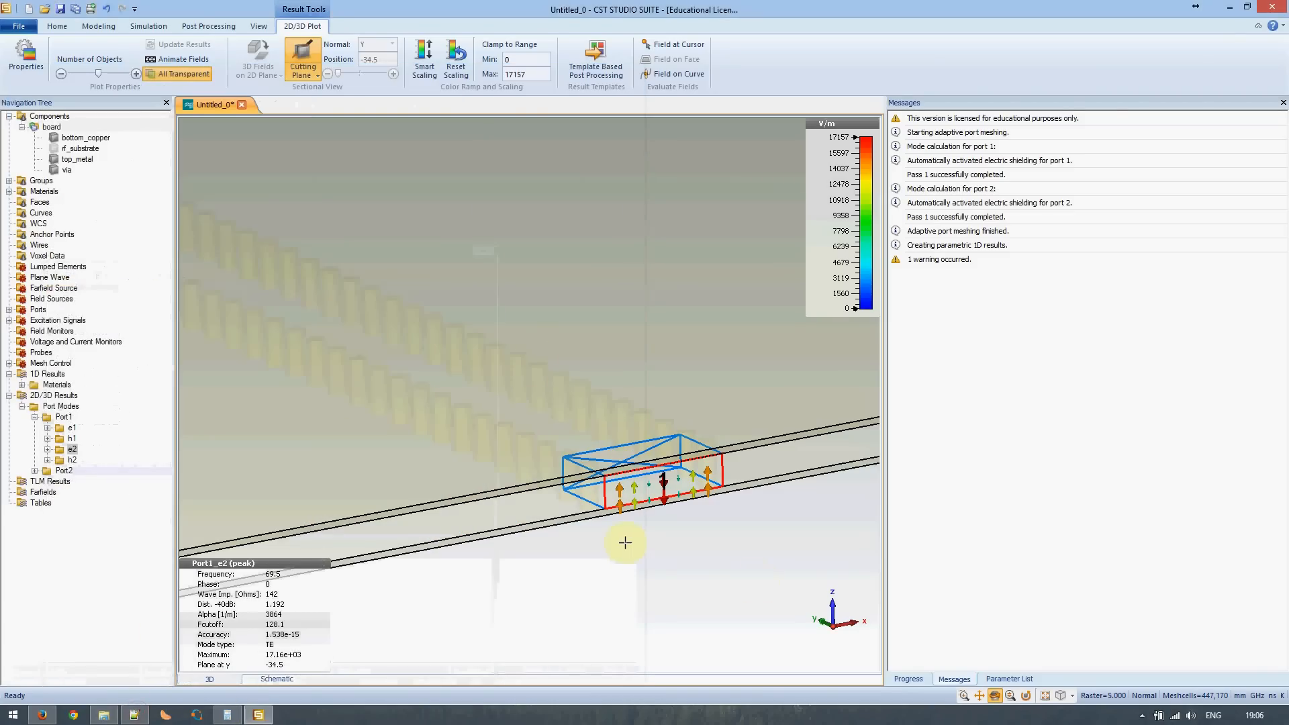
- Leave the field plot and inspect the board model with its via rows and port 1
click(542, 512)
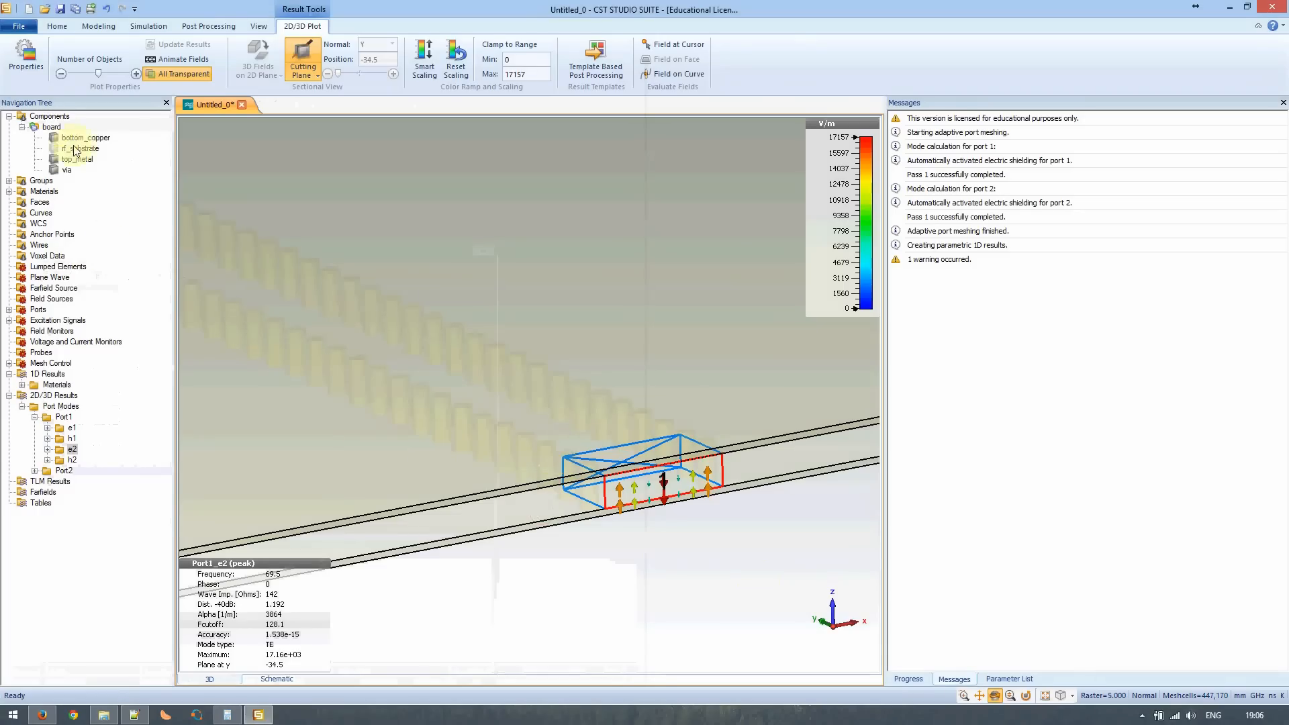
click(48, 117)
scroll(585, 435, up, 2)
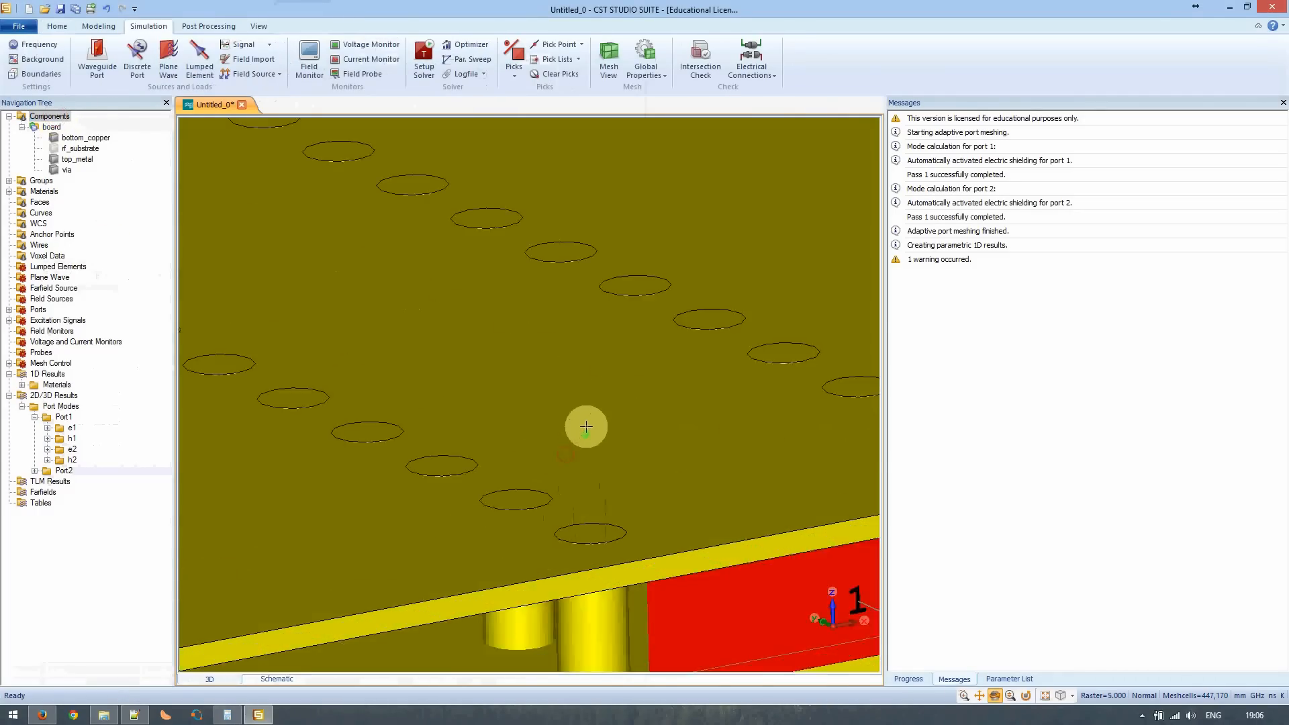
scroll(583, 429, down, 6)
scroll(582, 423, down, 2)
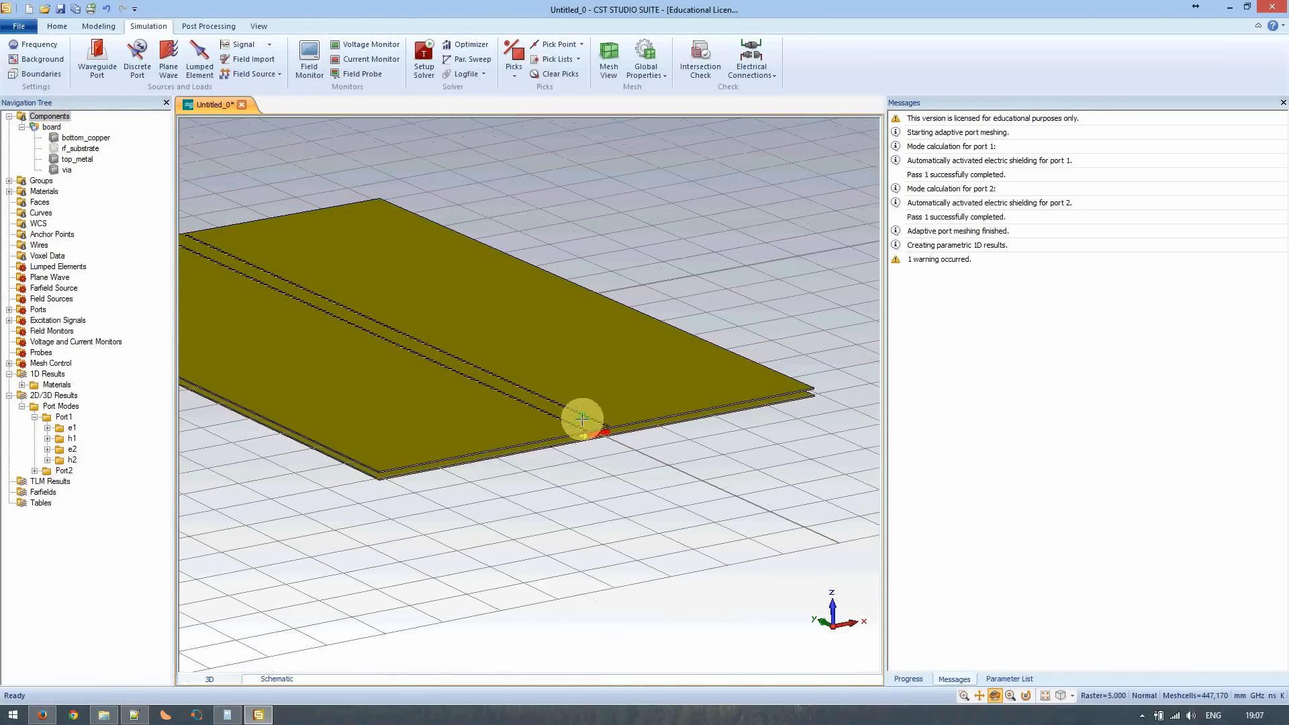
scroll(577, 425, up, 2)
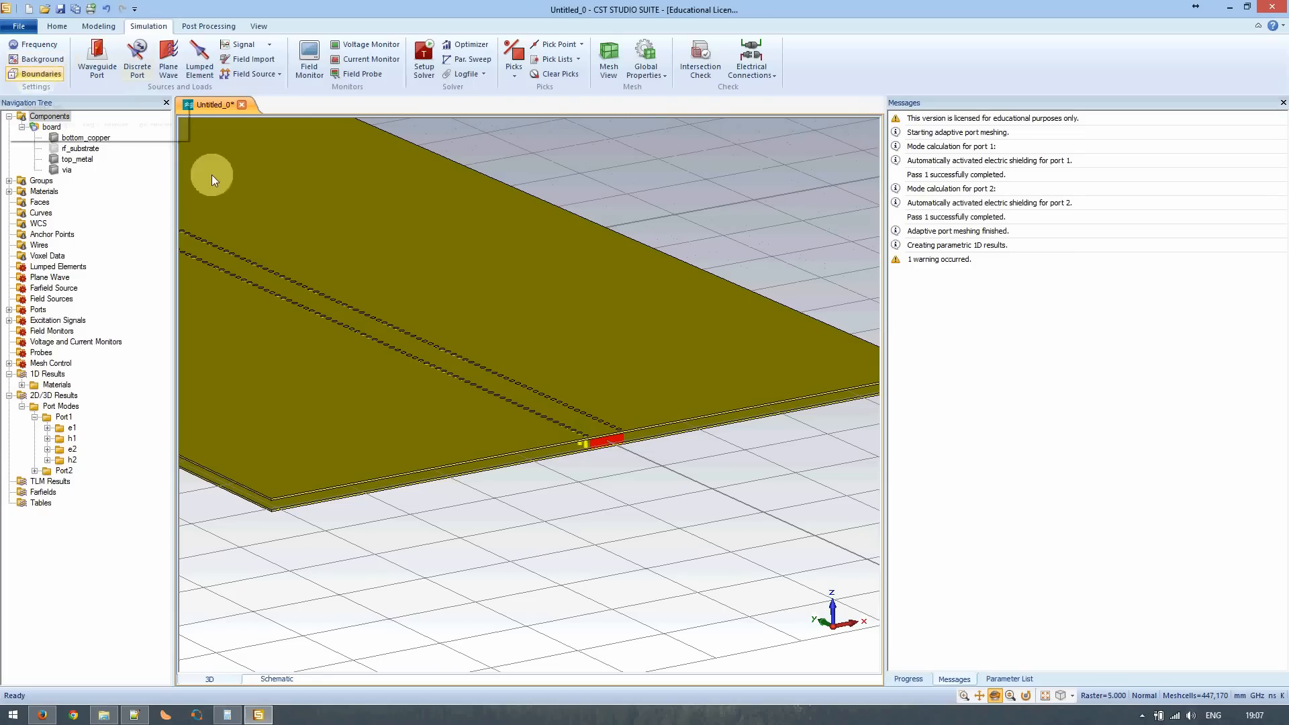
- Review the frequency range and the time domain solver parameters without changing them
click(44, 46)
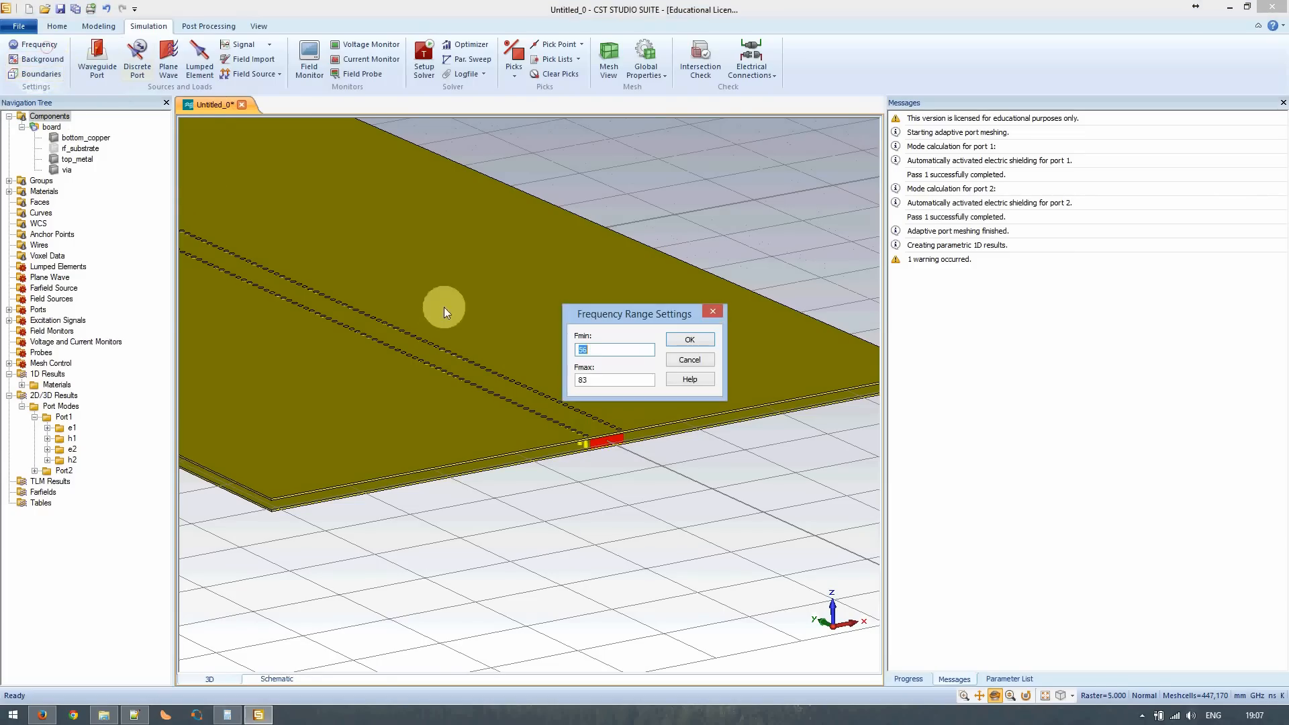
click(713, 364)
click(439, 57)
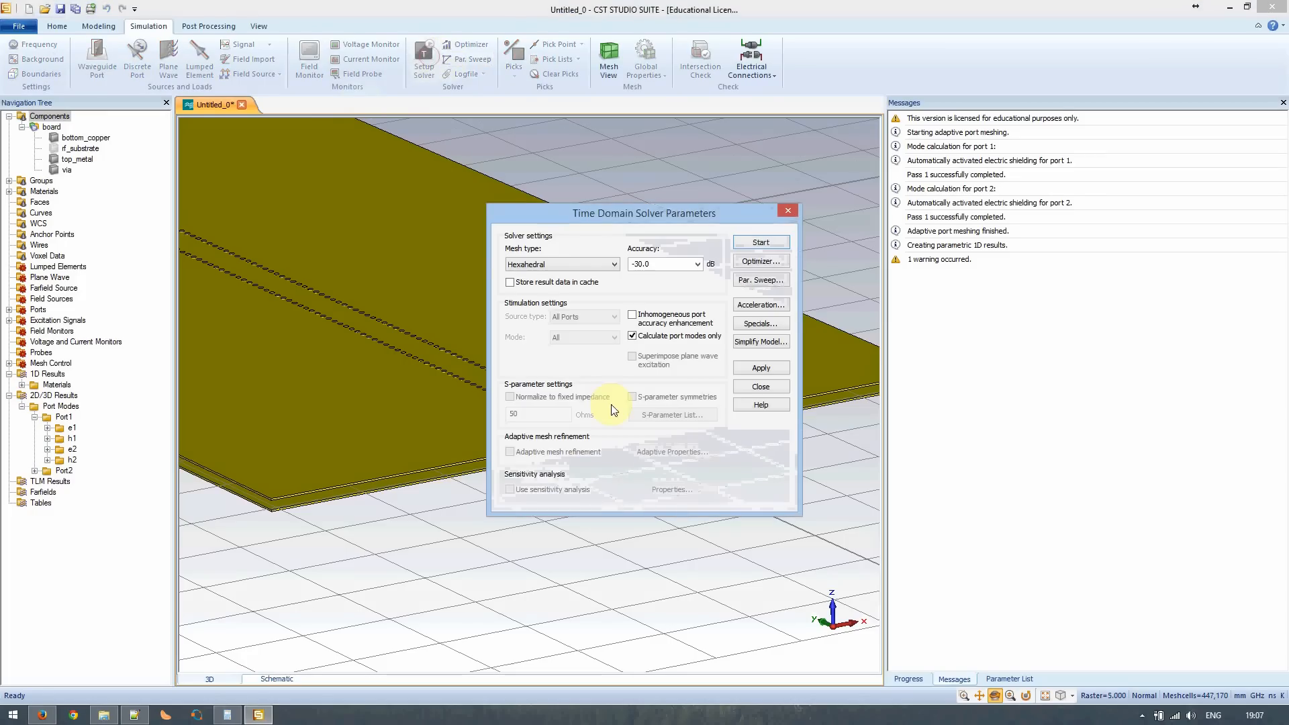
click(756, 388)
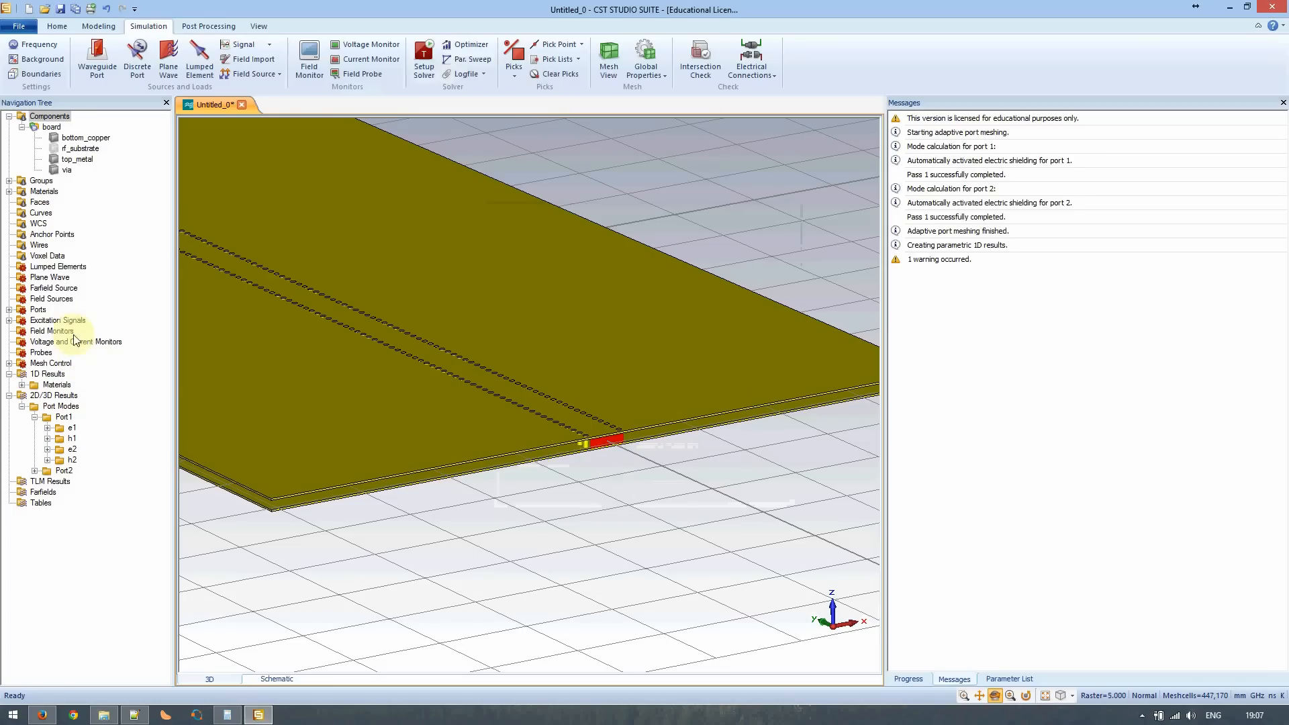
- Set waveguide port 1's number of modes to 1 and discard the existing port-mode results
click(9, 309)
click(55, 321)
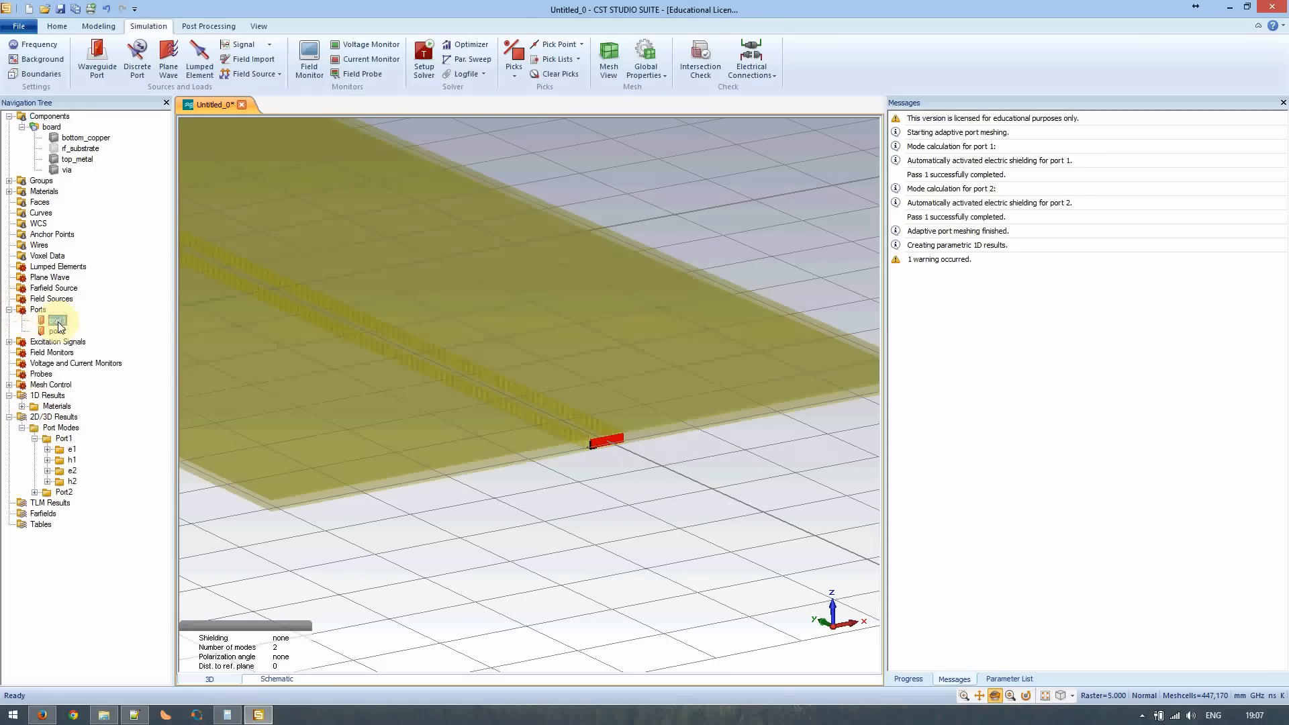
right_click(57, 321)
click(97, 460)
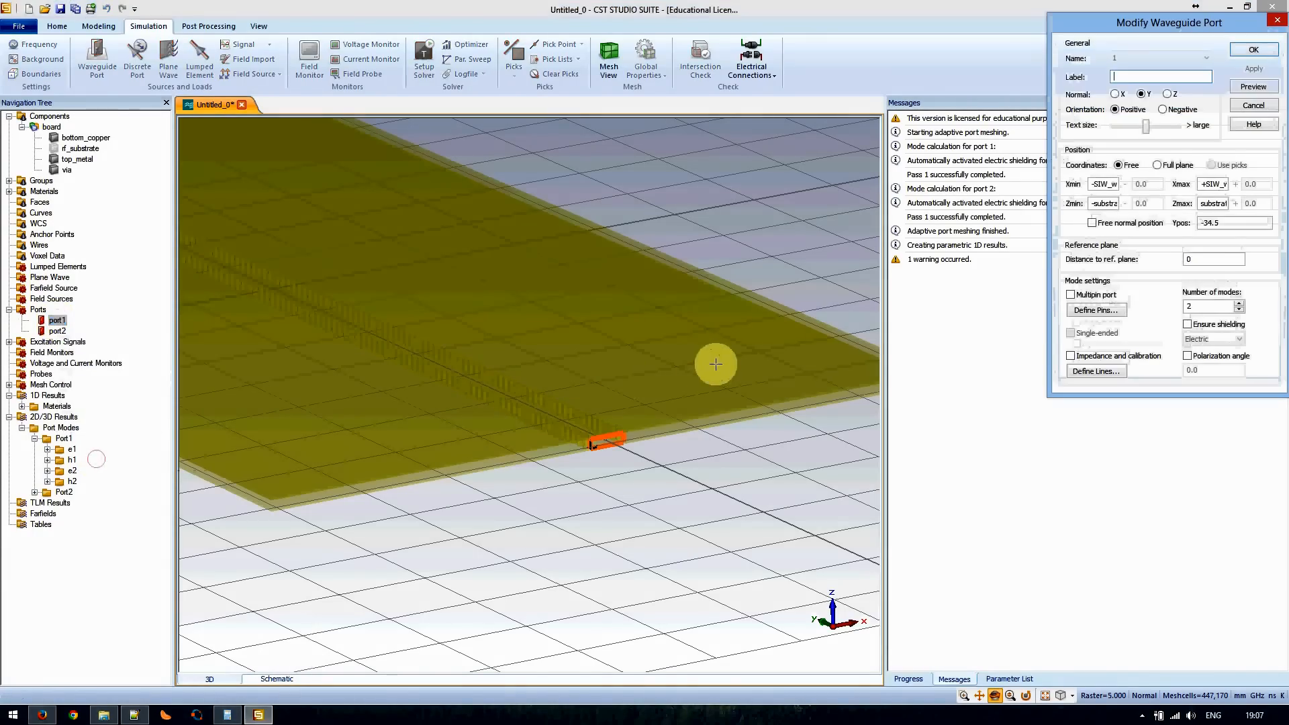
click(1239, 310)
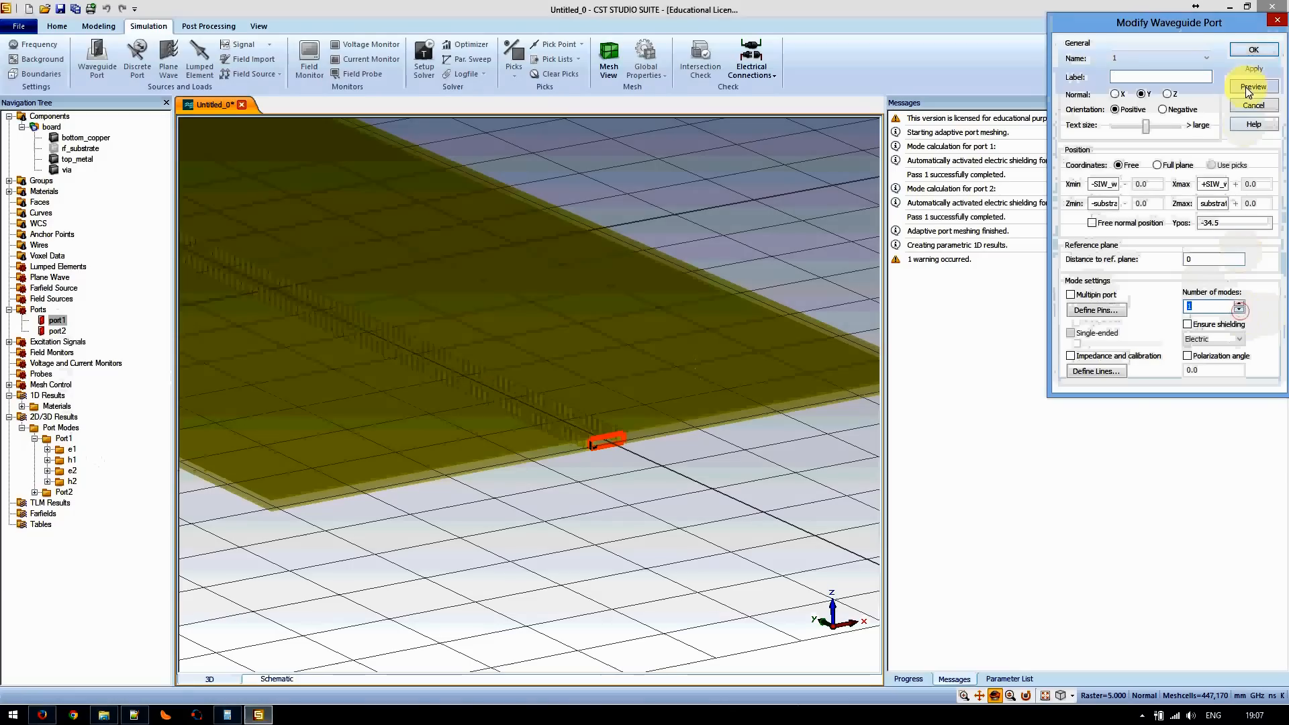
click(1253, 49)
click(1125, 276)
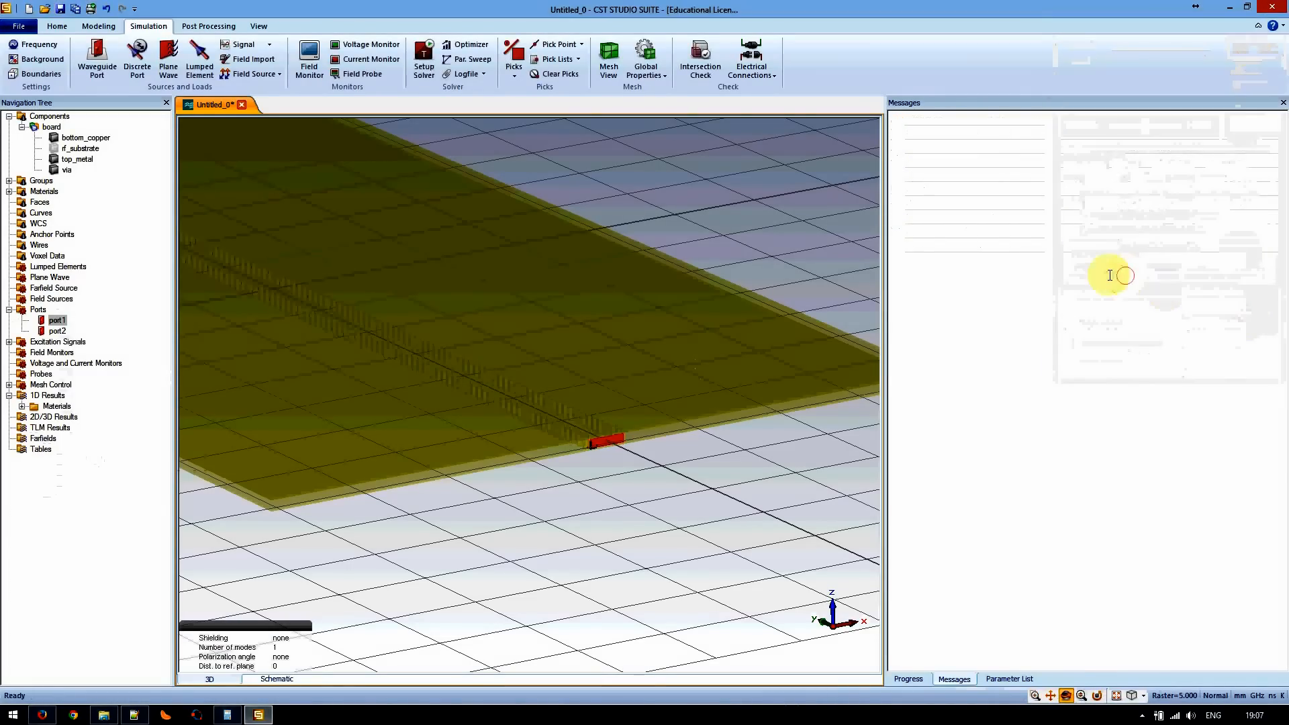
- Set waveguide port 2's number of modes to 1
click(59, 331)
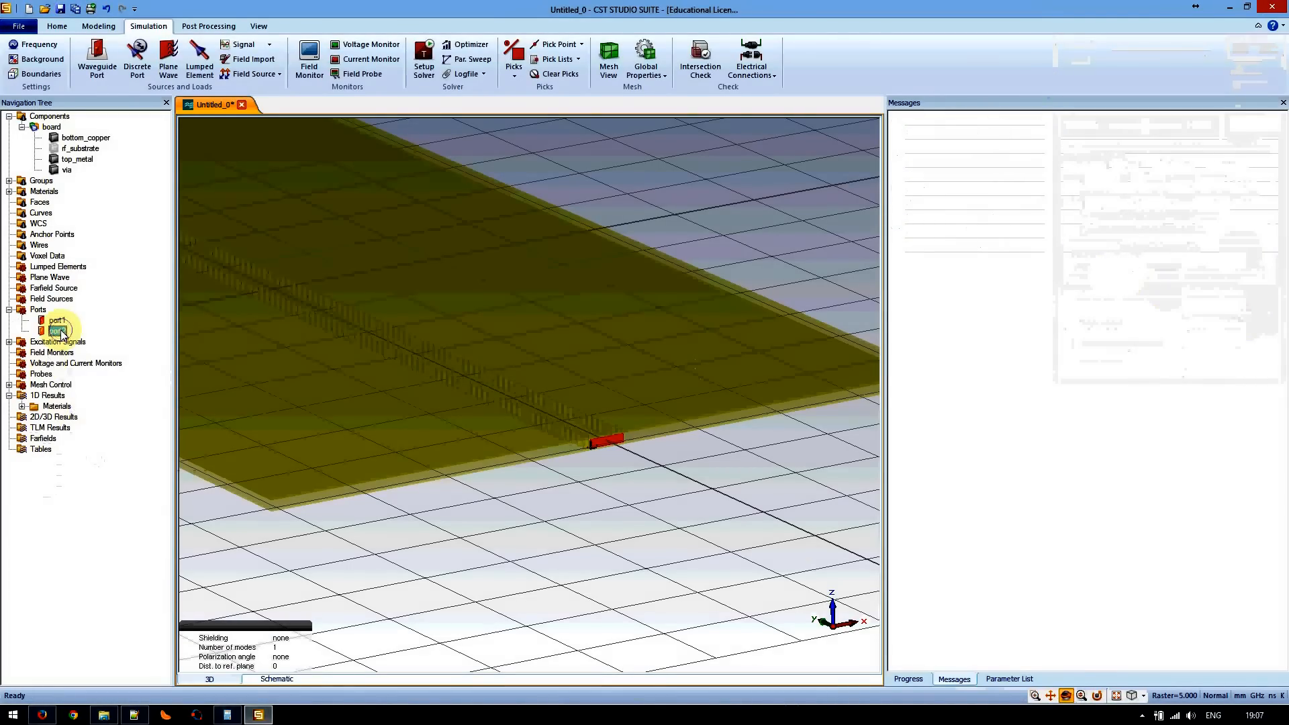
right_click(56, 334)
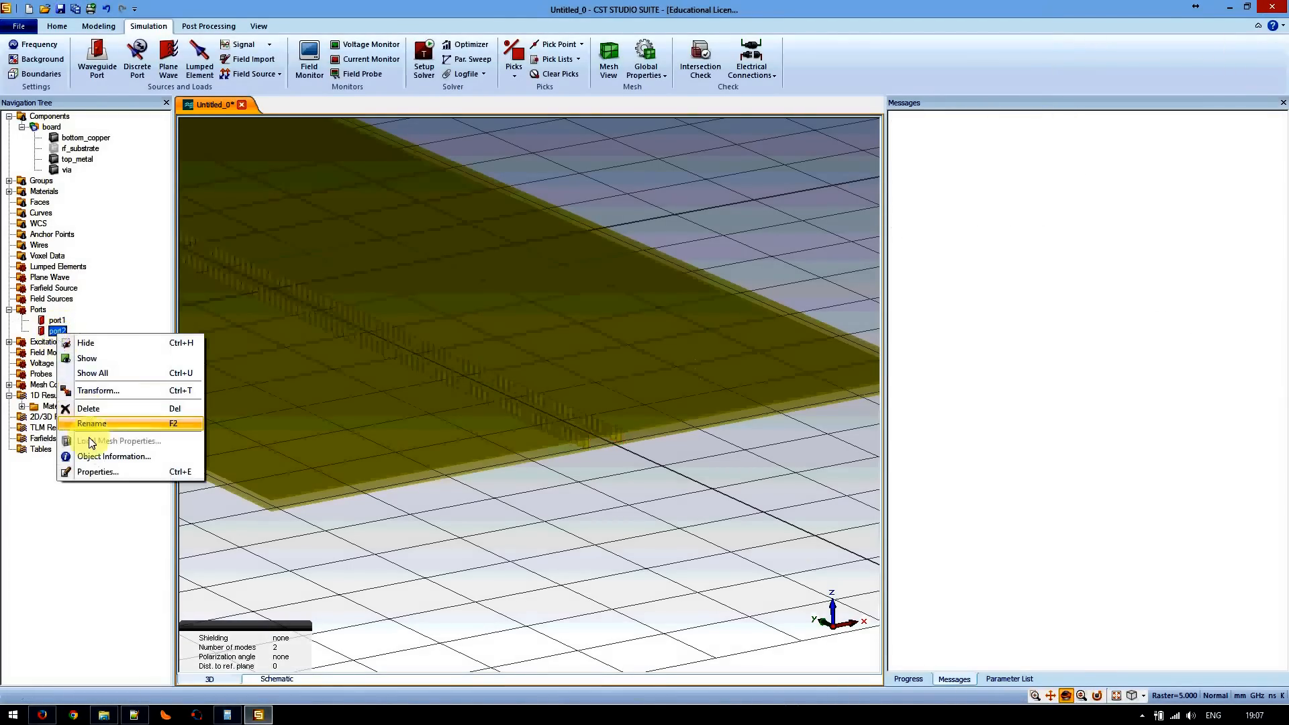
click(90, 473)
click(1239, 309)
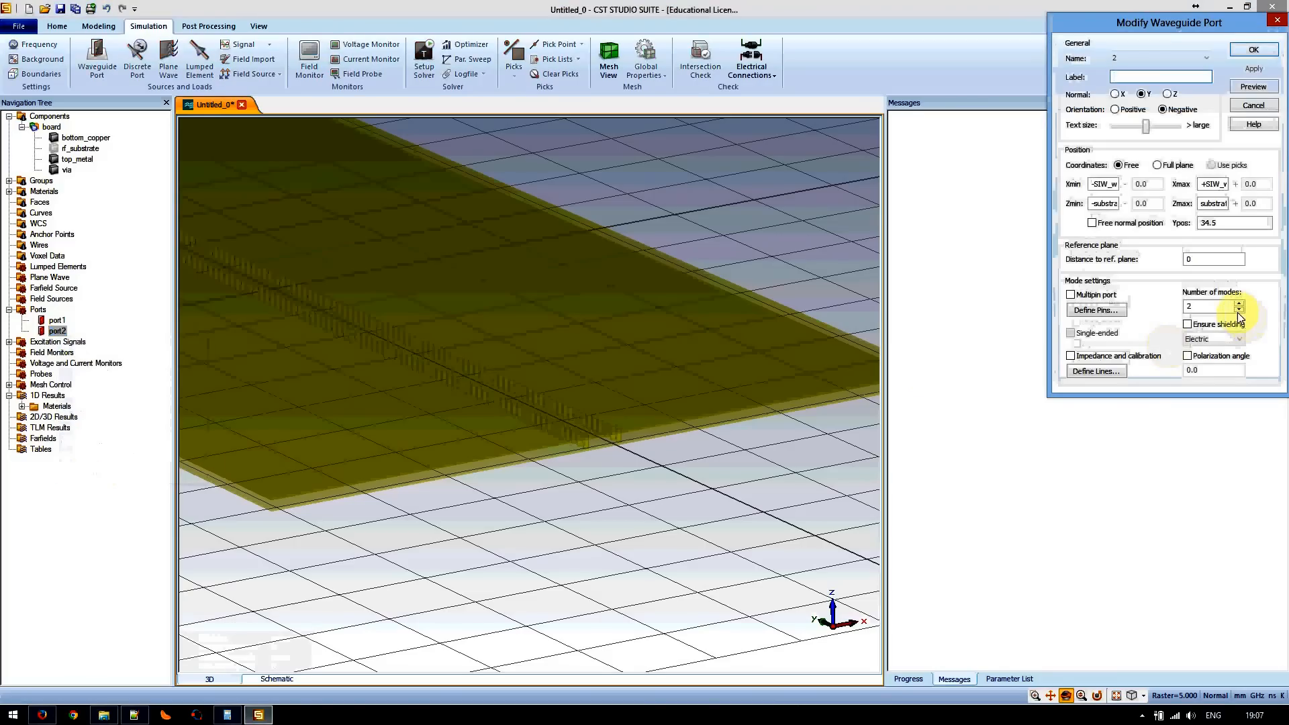
click(1253, 50)
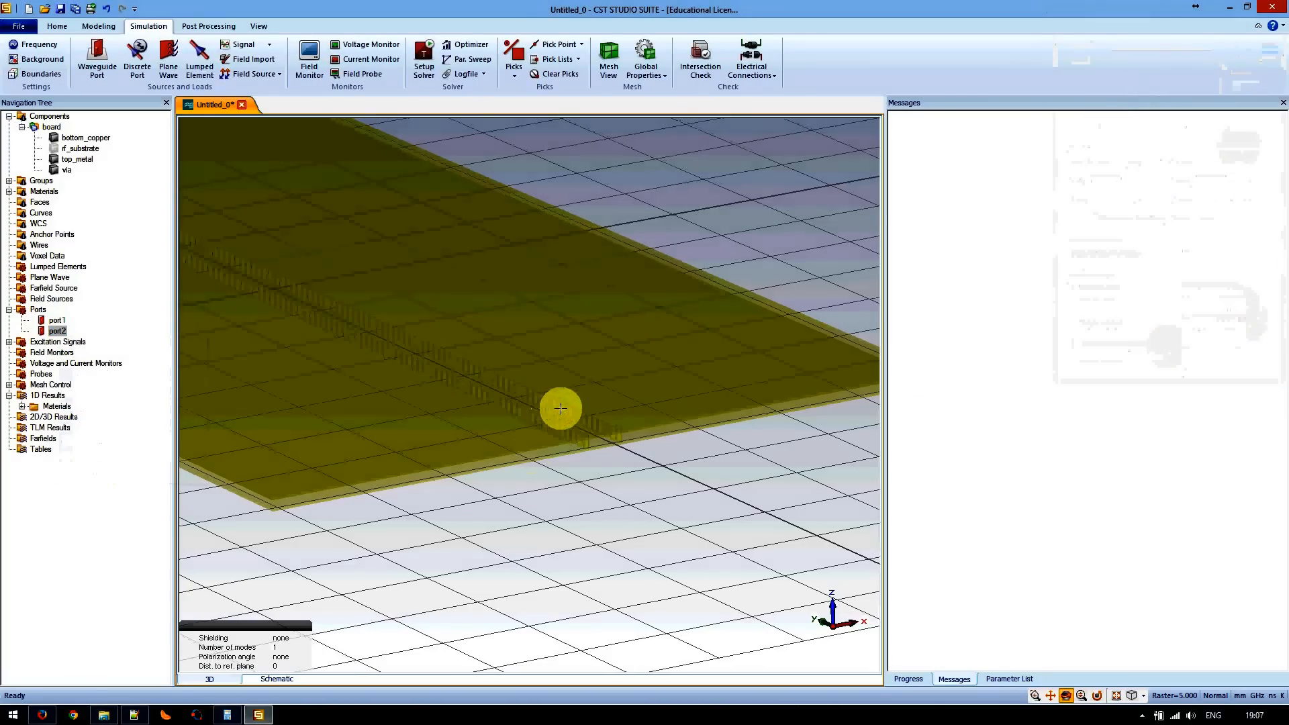
- Disable calculating port modes only and start the full time domain simulation with all ports excited
scroll(547, 408, down, 4)
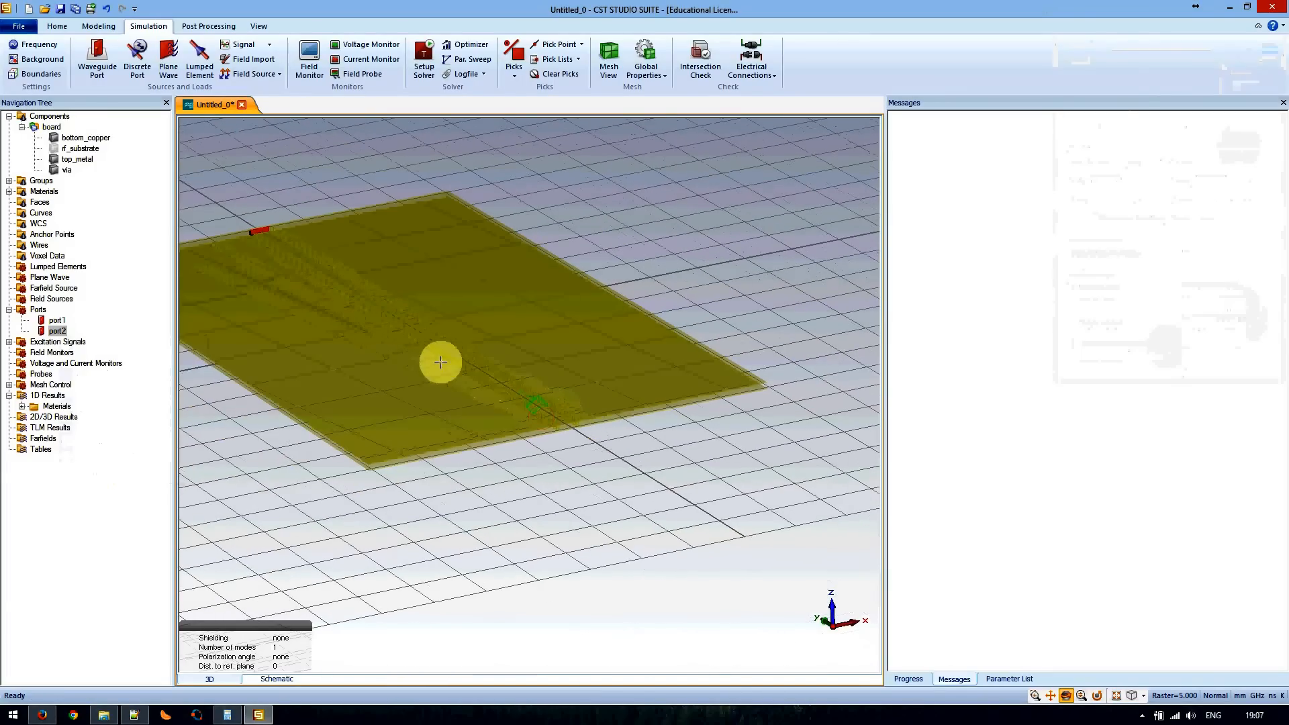
click(49, 117)
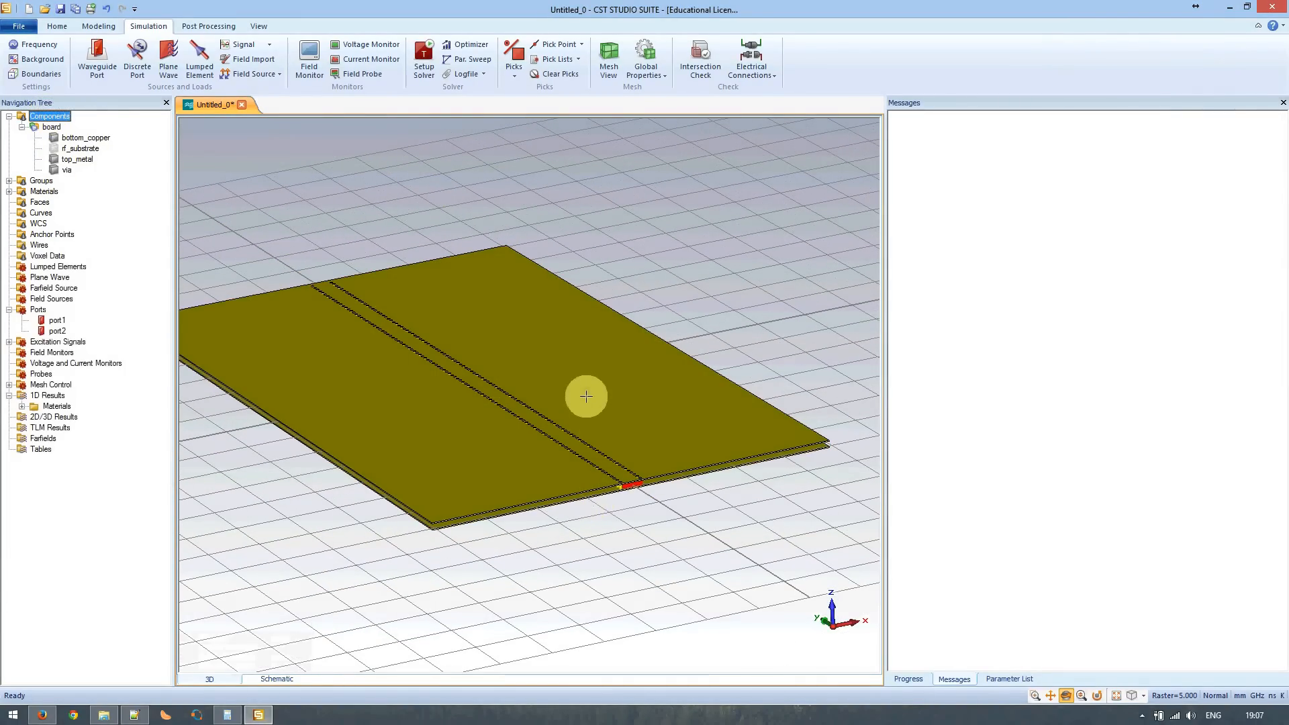
click(425, 61)
click(663, 339)
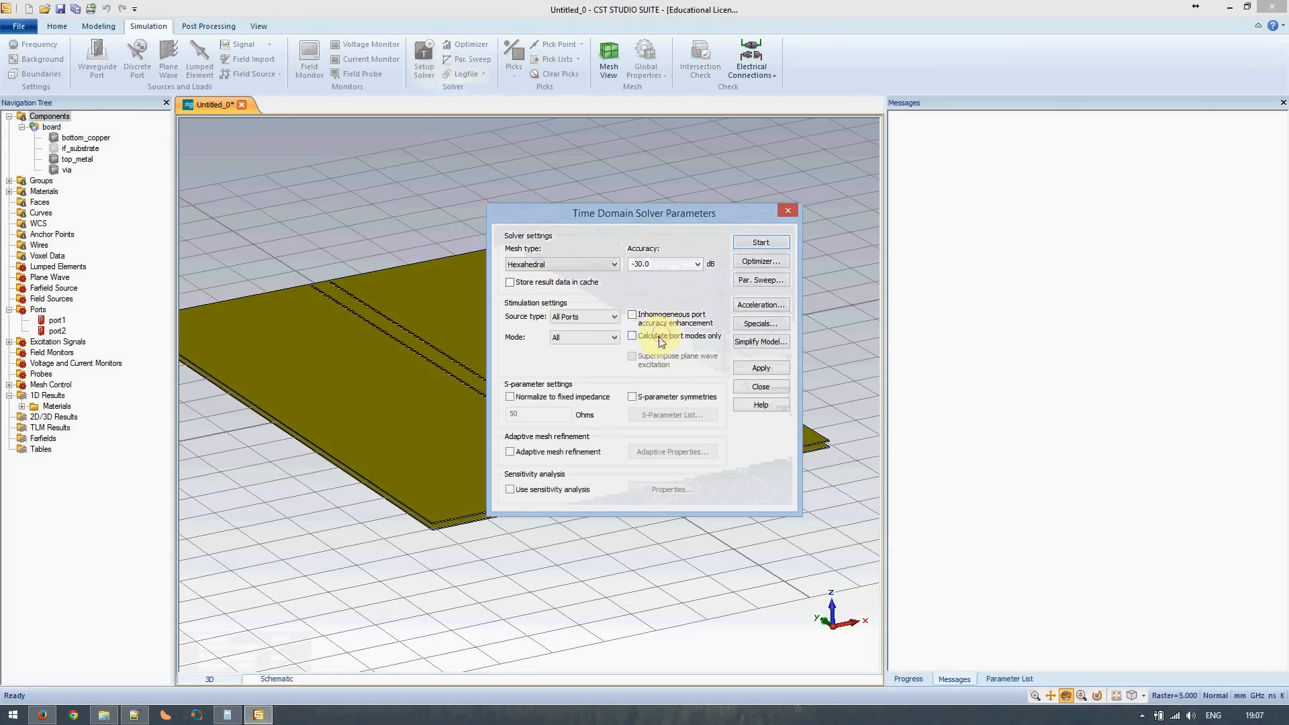
click(761, 242)
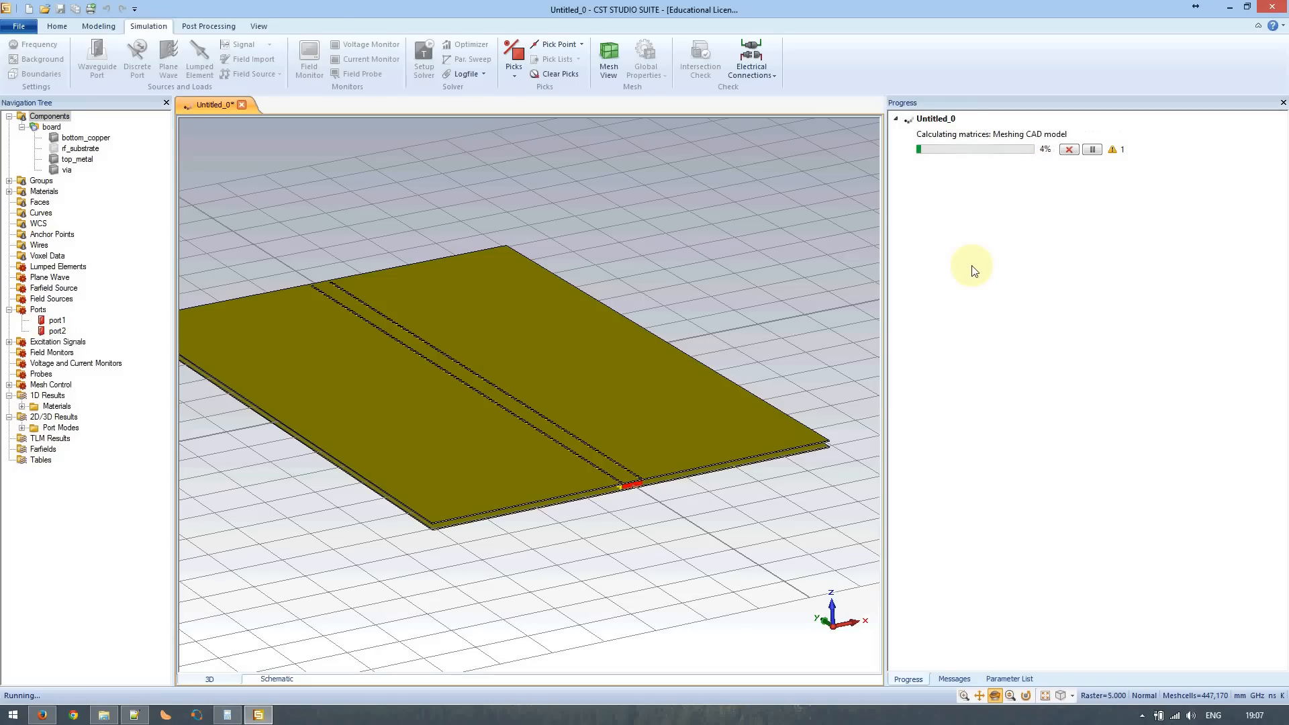
- Inspect the hexahedral mesh on the X = 0 cutting plane around the vias and port 1, then leave the mesh view
click(617, 70)
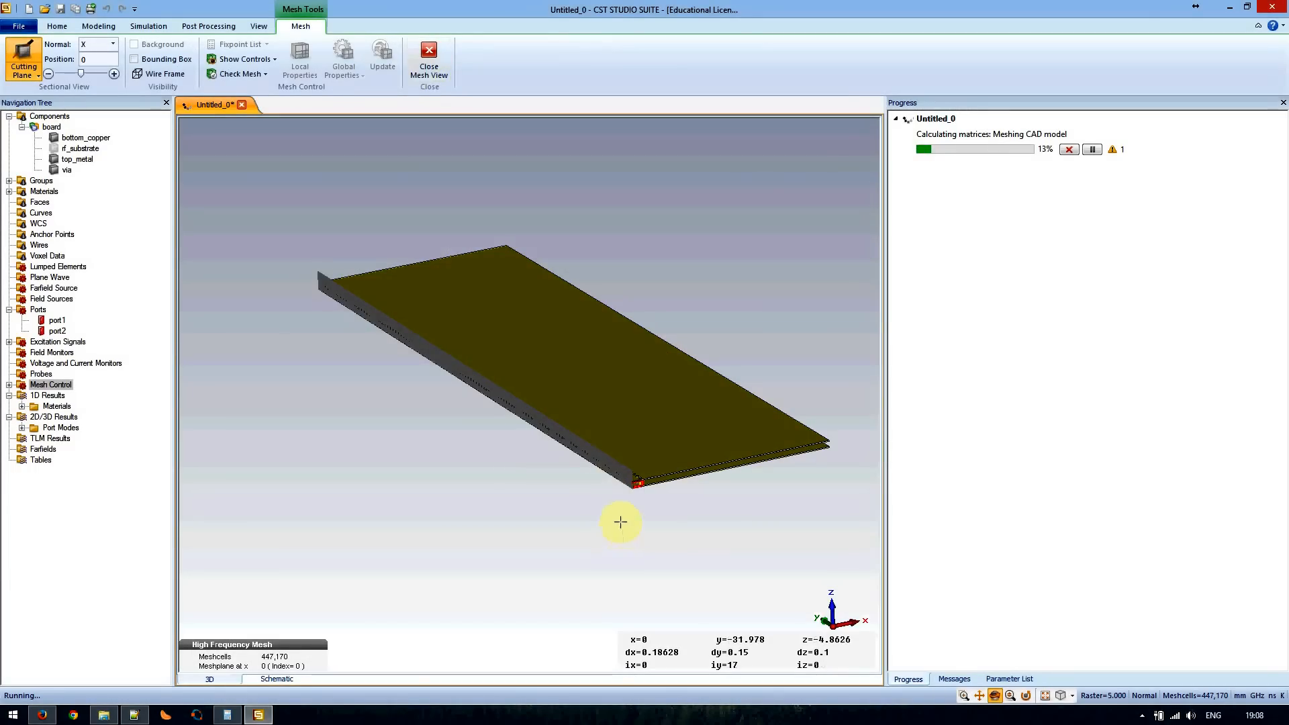
click(625, 473)
drag(625, 473, 682, 469)
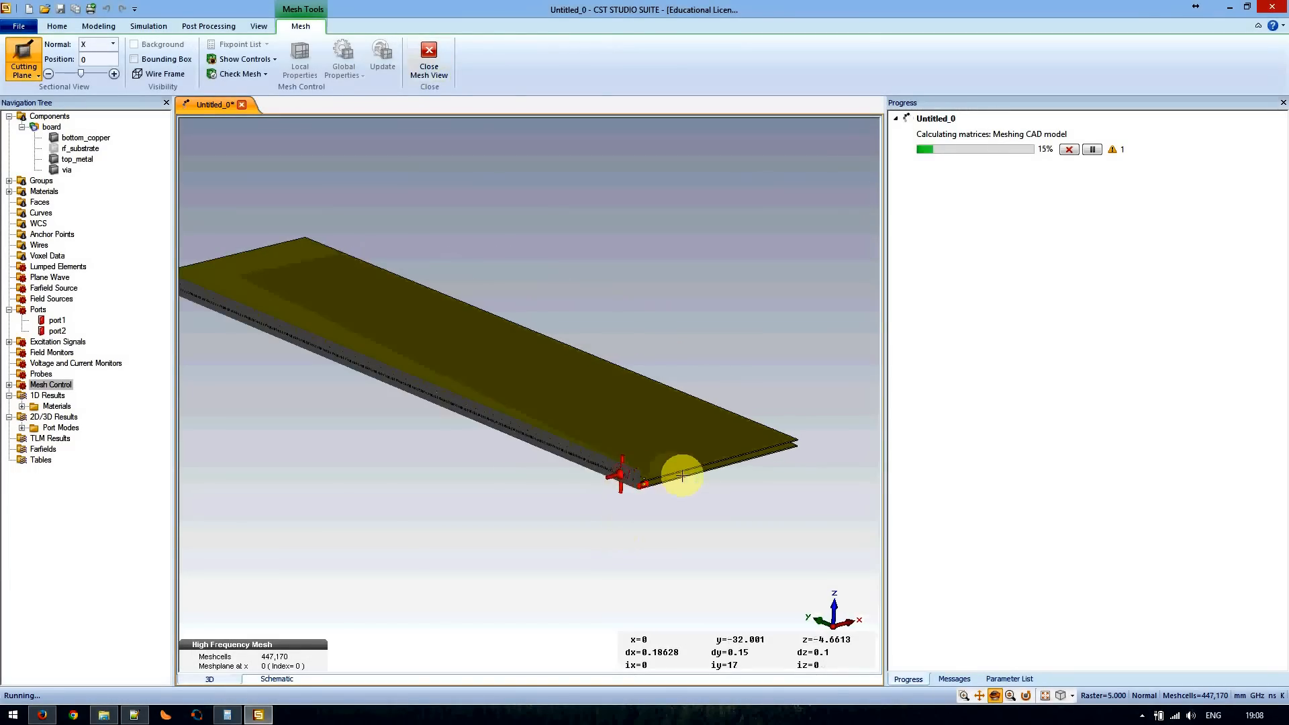
scroll(628, 474, down, 4)
scroll(630, 475, up, 6)
scroll(634, 470, up, 5)
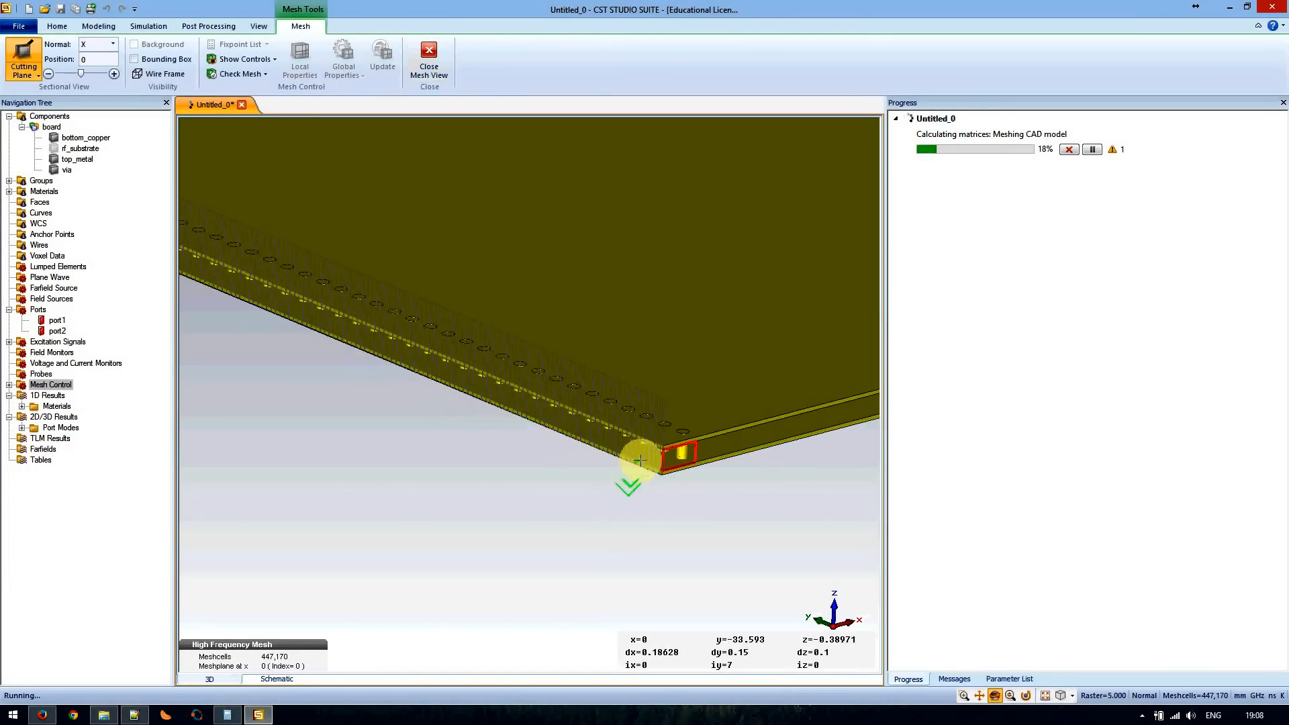
drag(760, 470, 631, 428)
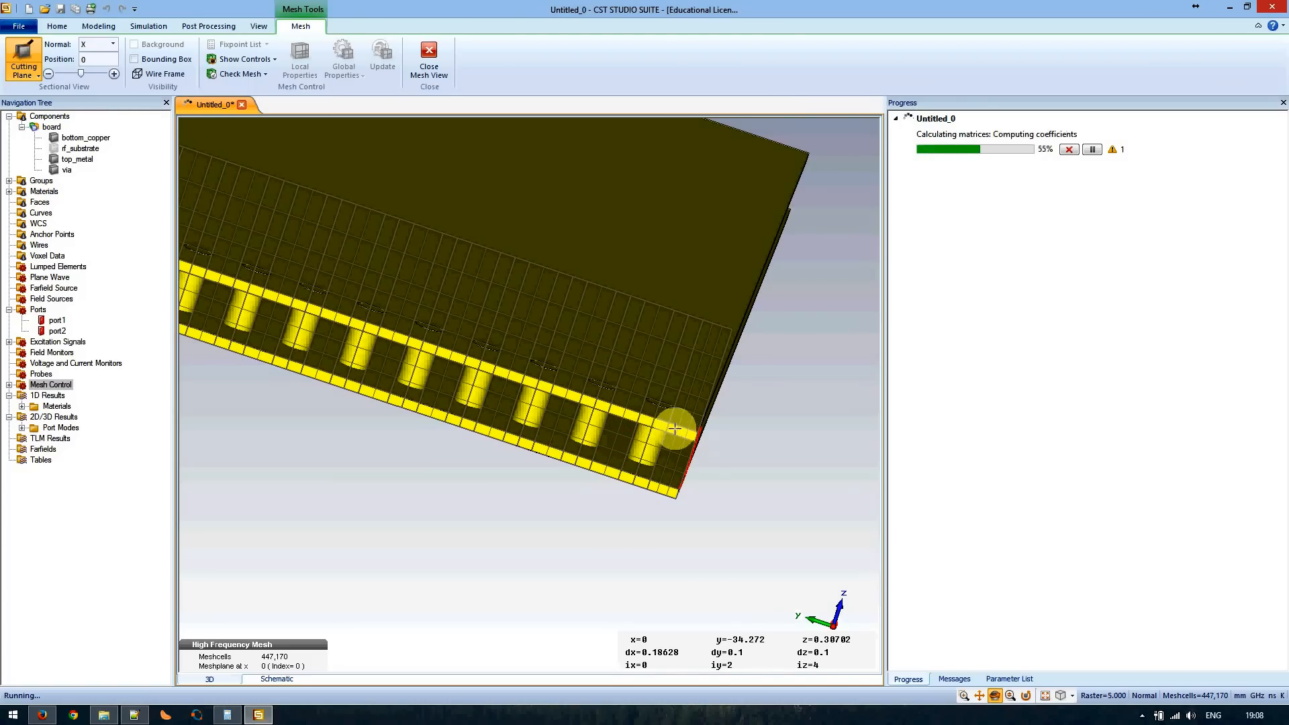
scroll(669, 427, up, 5)
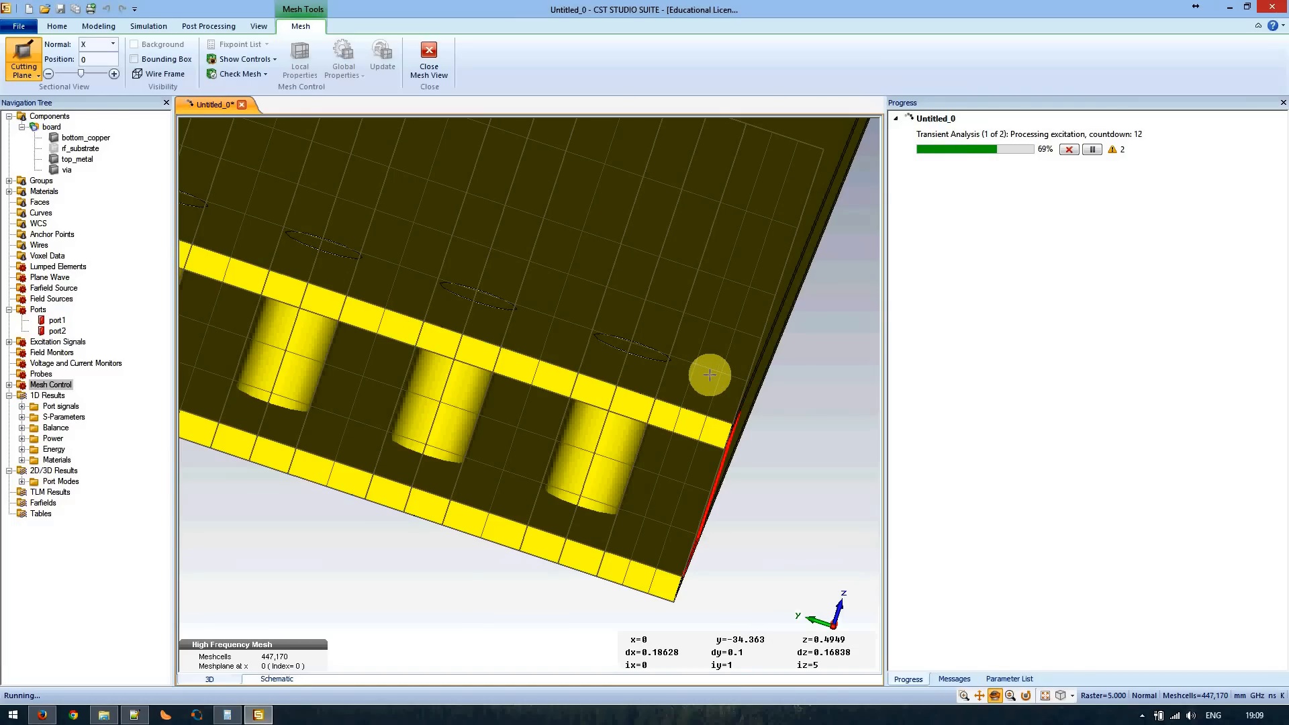
scroll(671, 411, down, 5)
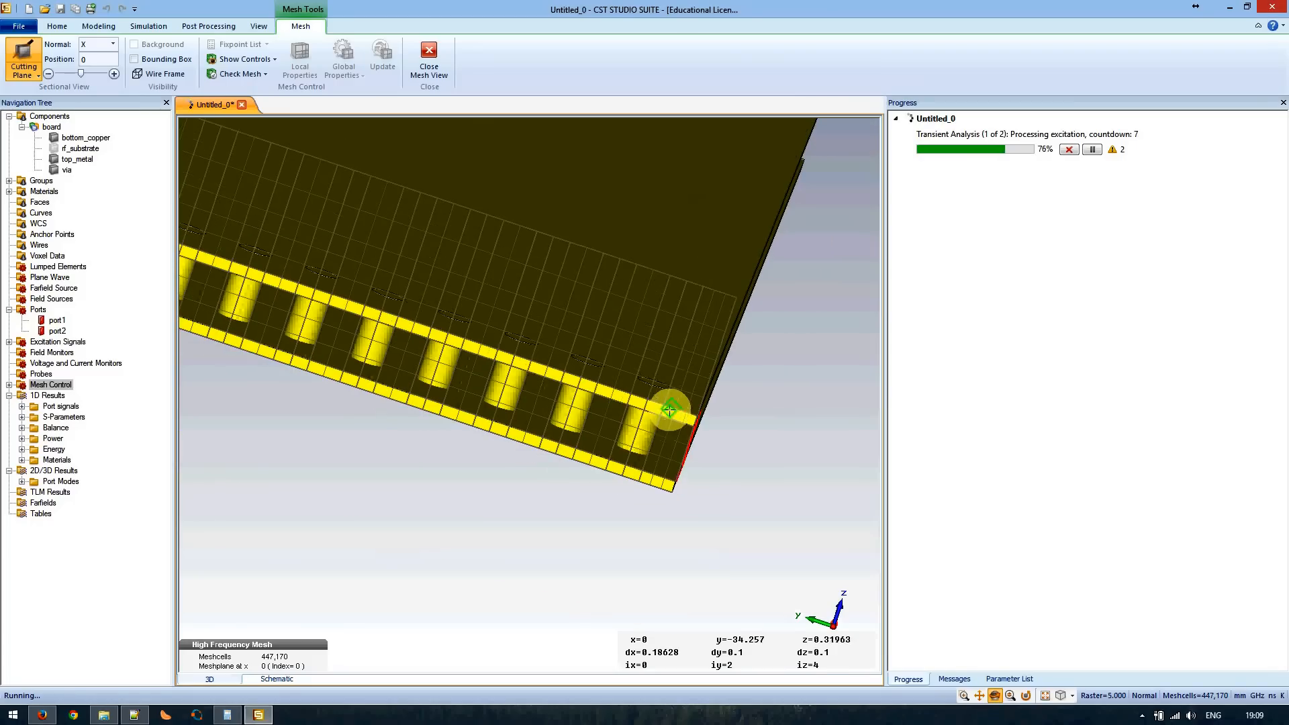
drag(670, 411, 545, 427)
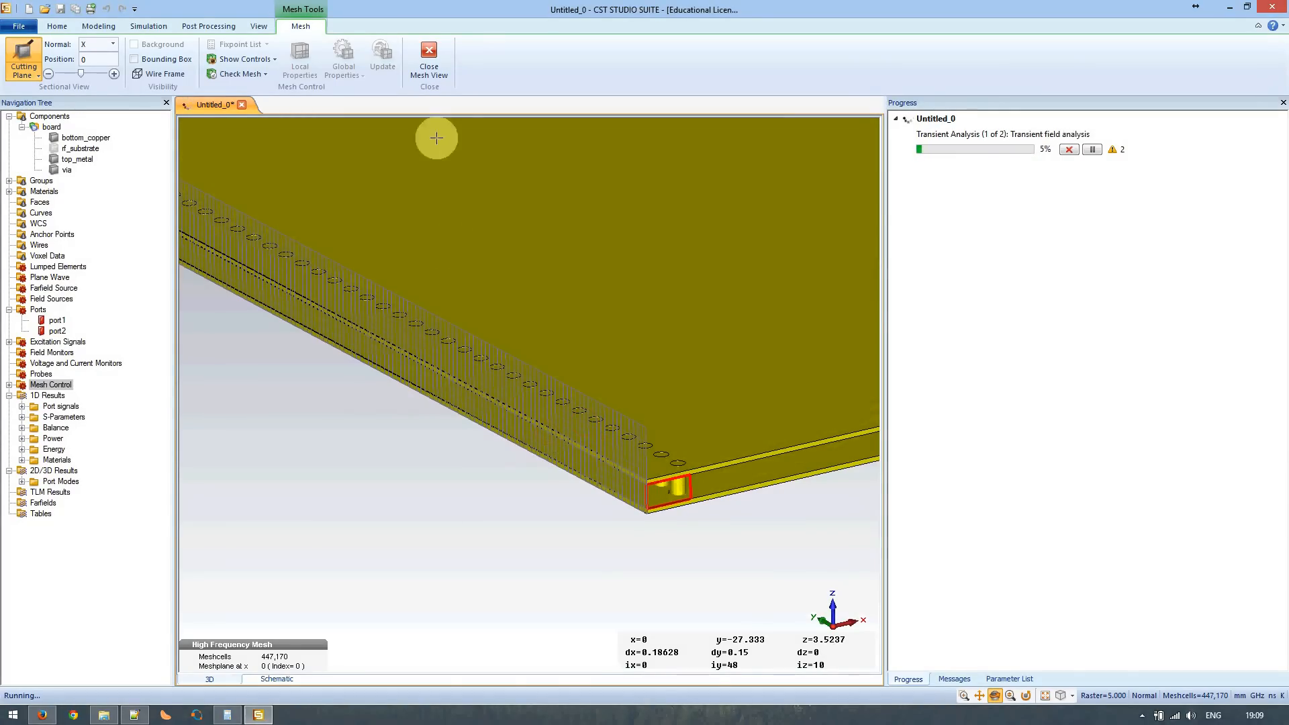
click(426, 56)
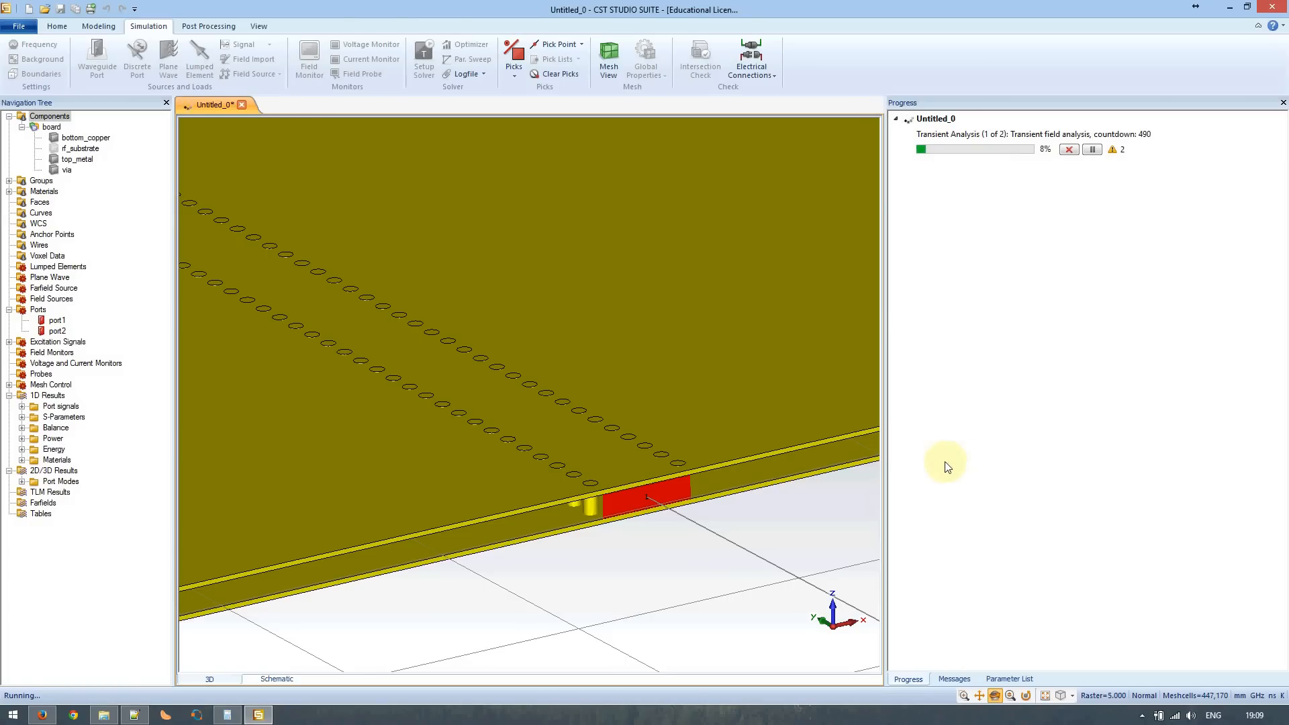
- Check the CPU load and the solver process's resource usage in Windows Task Manager, then close it
right_click(591, 710)
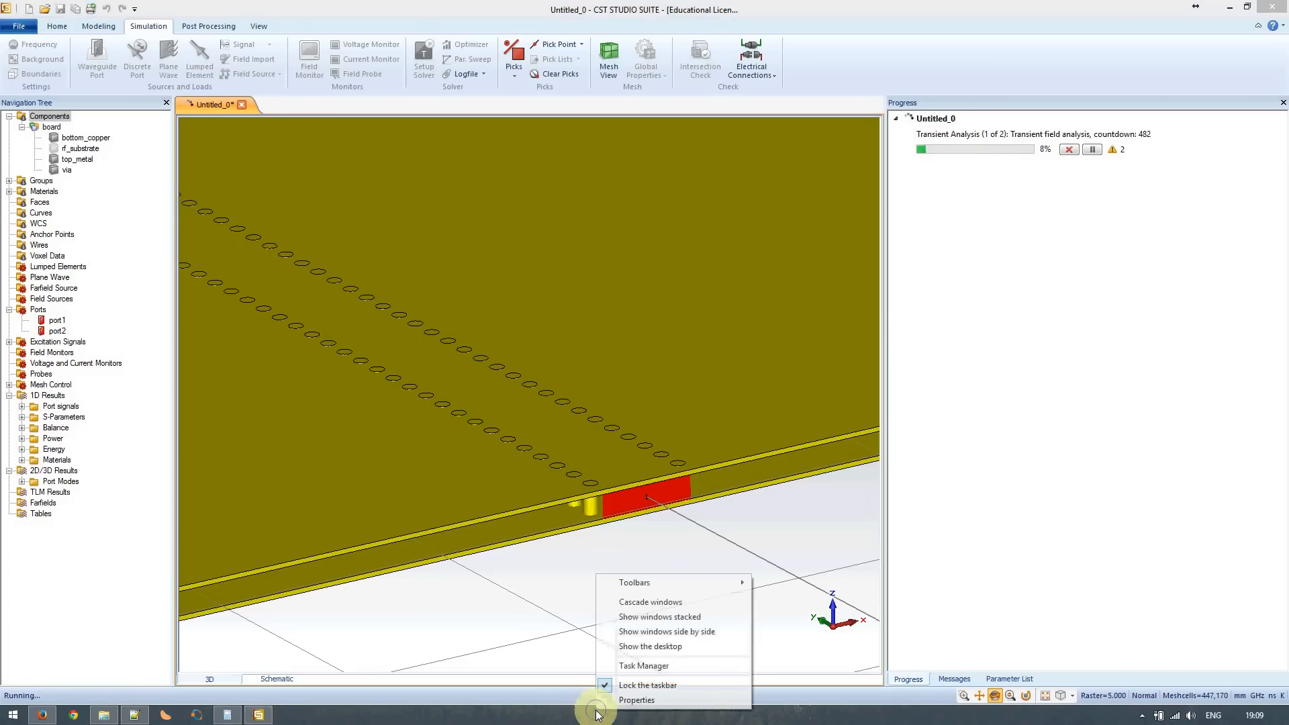
click(635, 666)
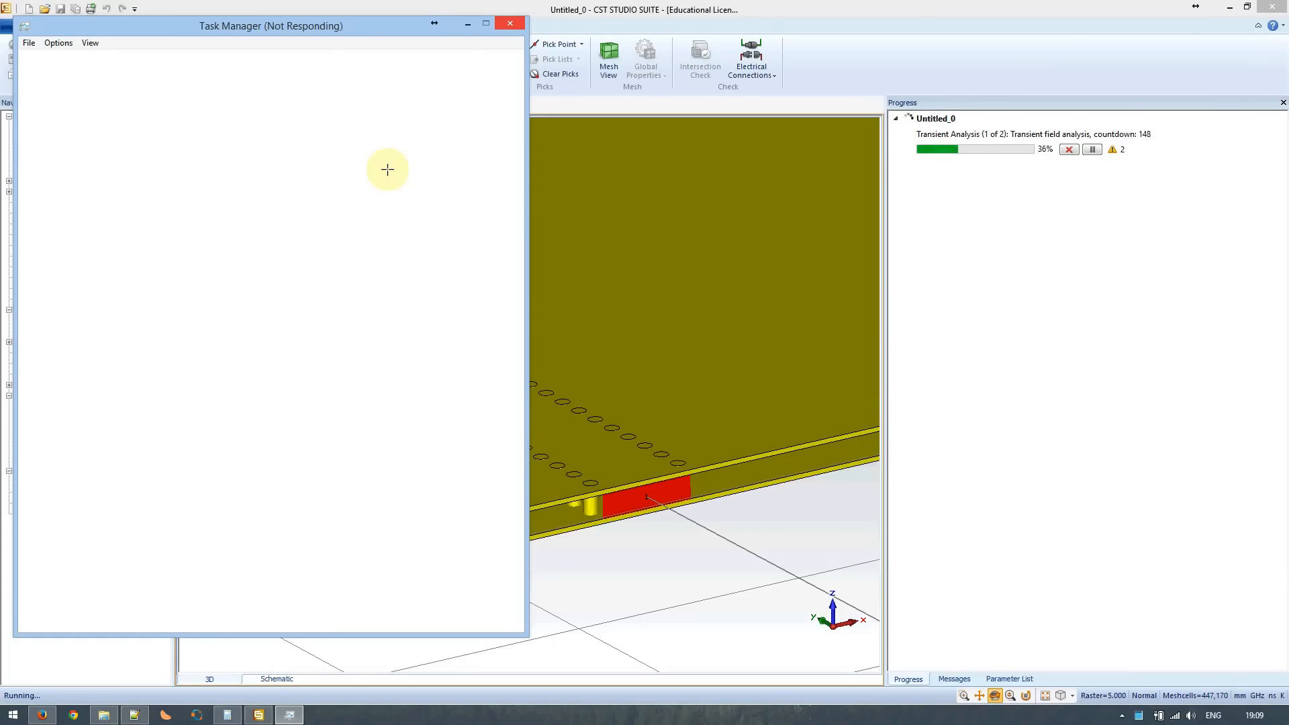
click(88, 59)
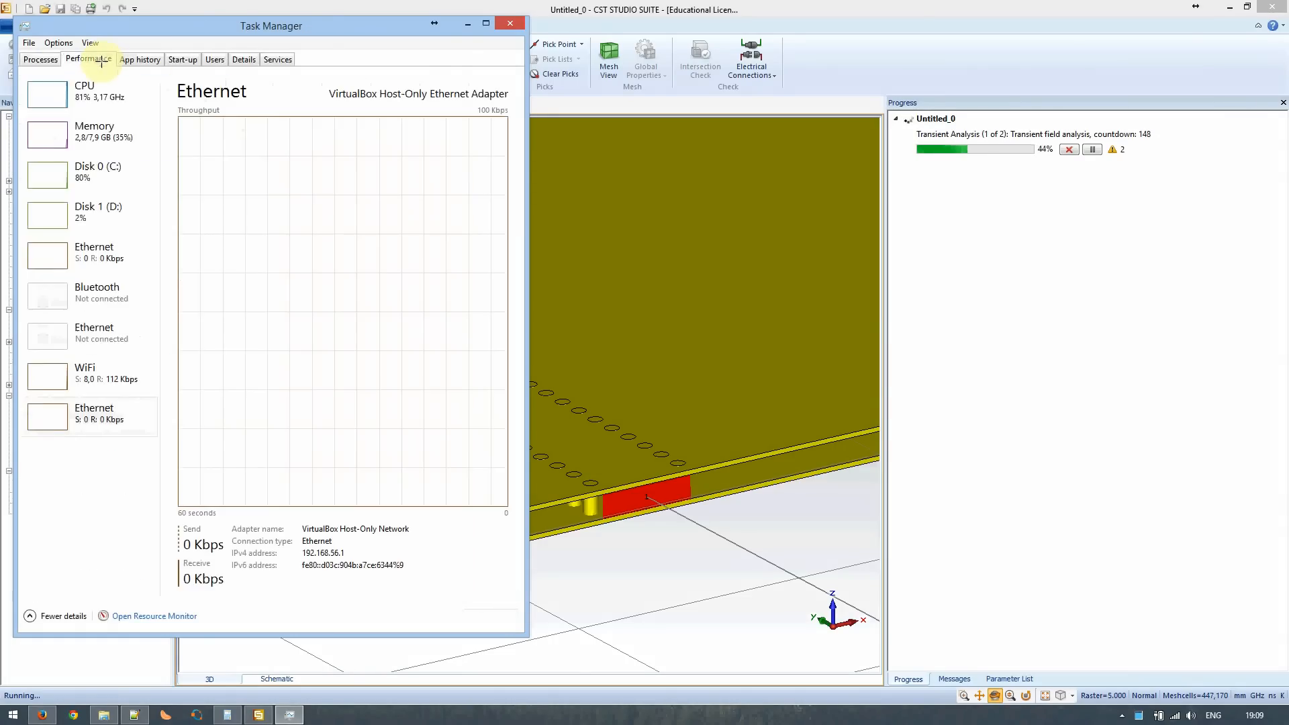
click(50, 94)
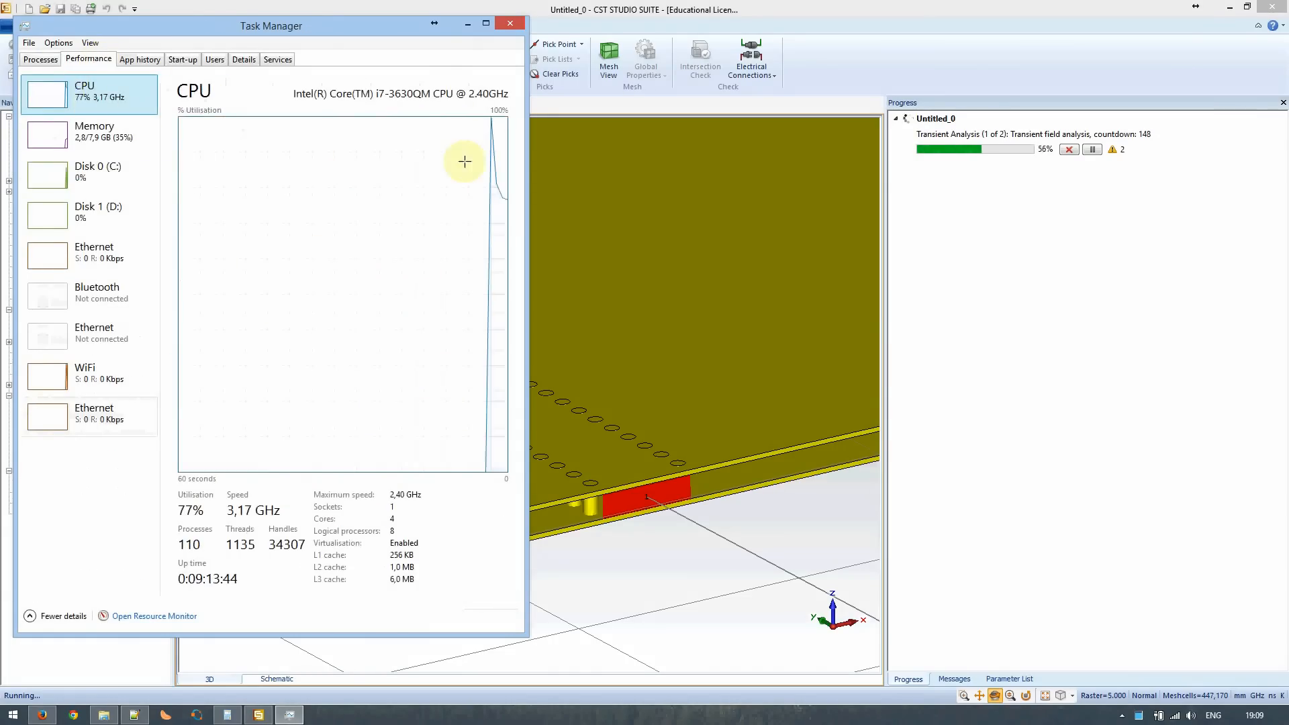
click(41, 60)
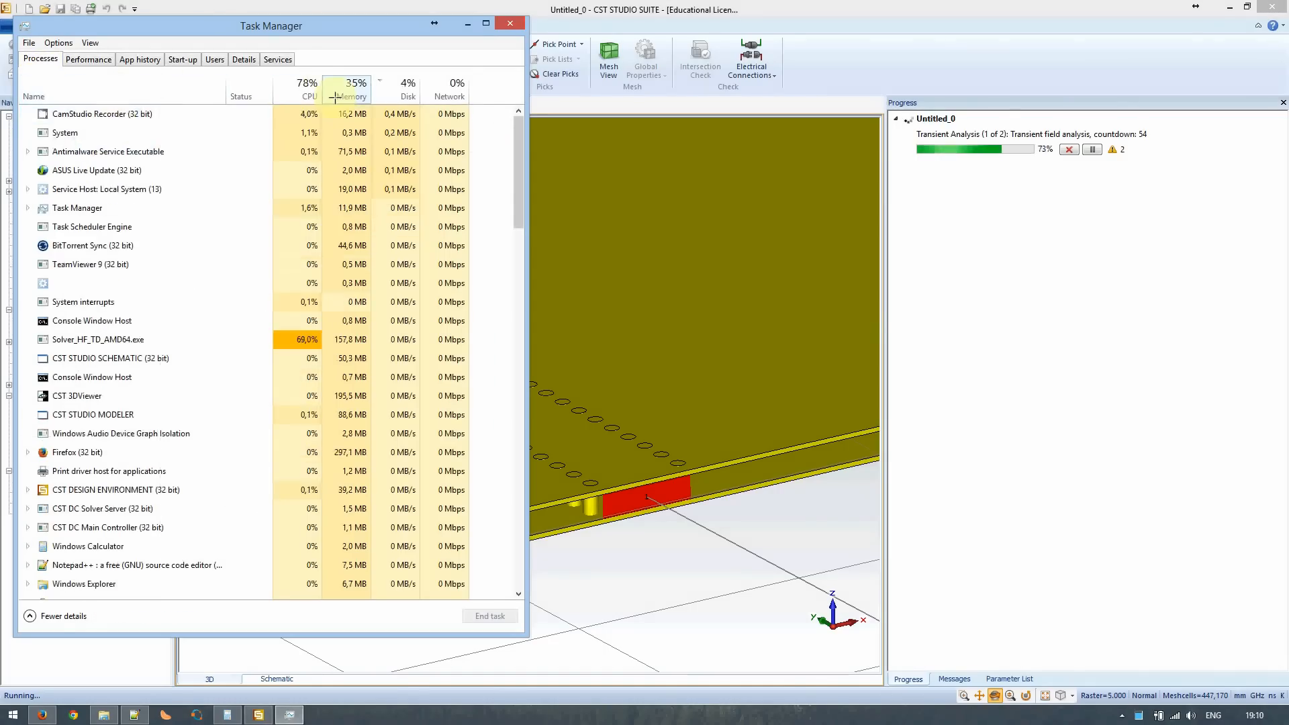
click(303, 88)
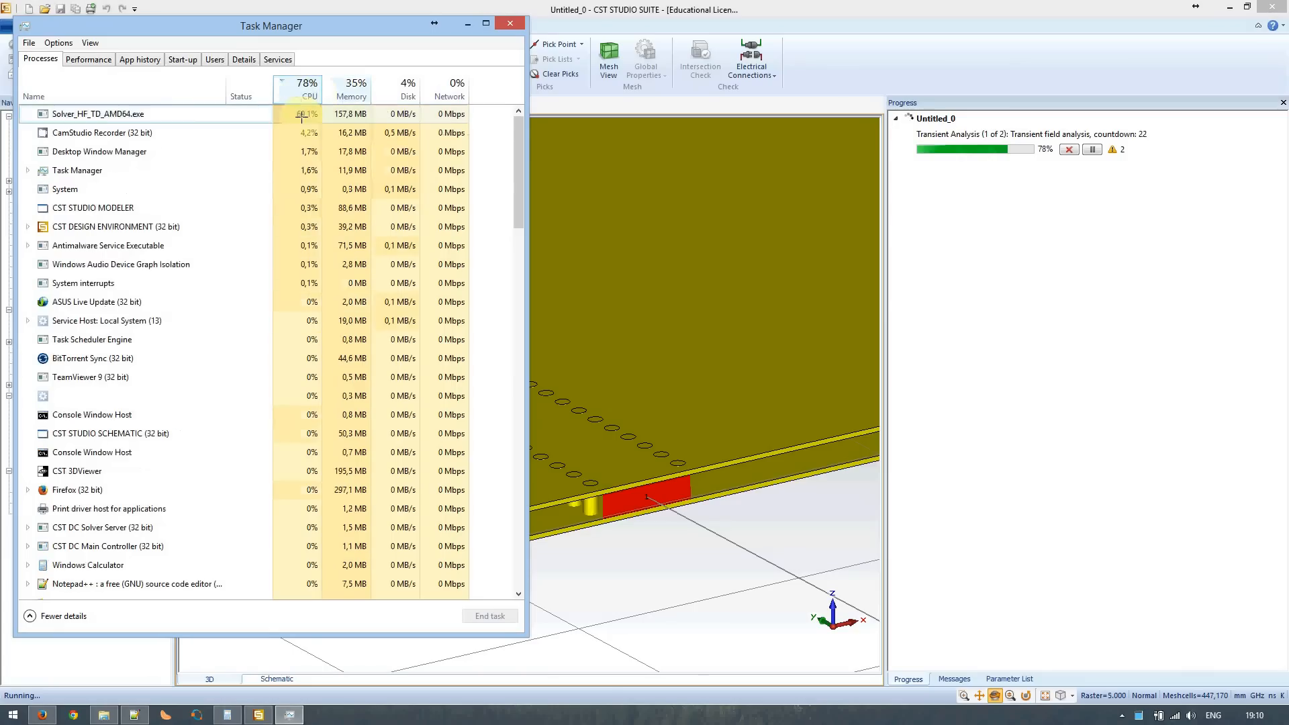
click(101, 115)
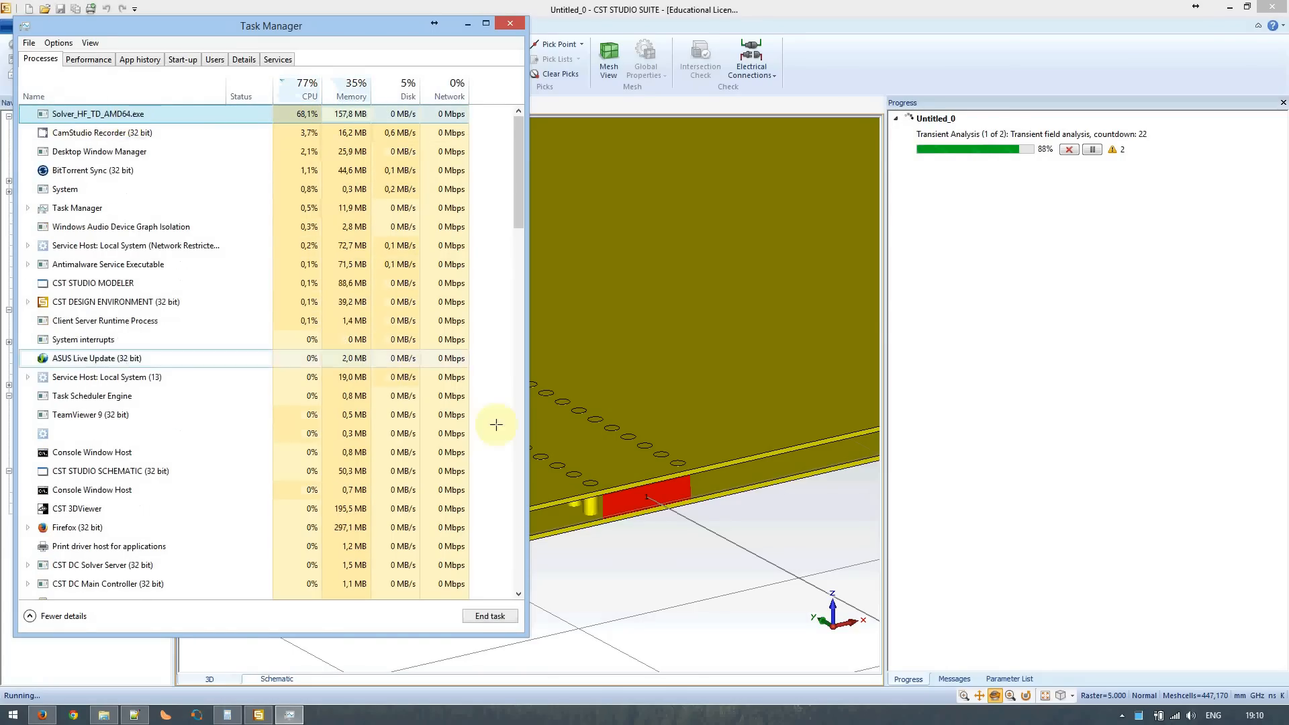
click(510, 23)
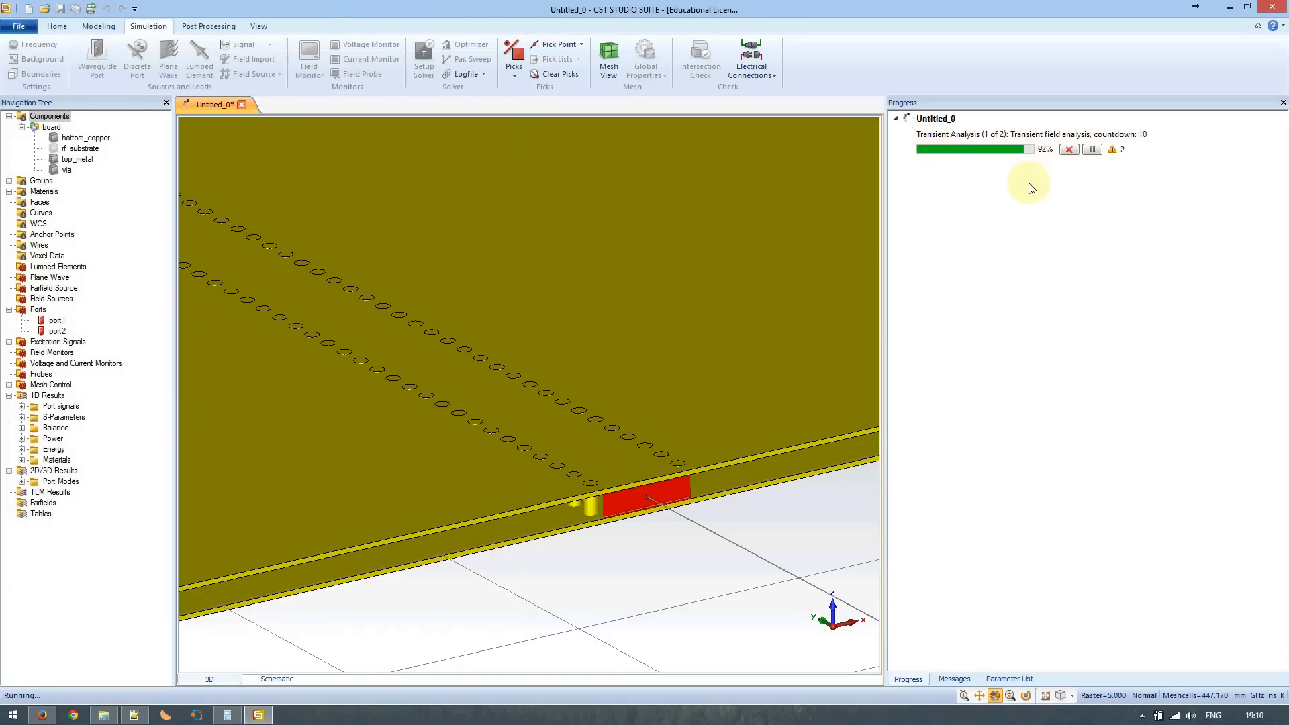
- Look over the board's via rows and port during the simulation and dismiss the Windows hard disk warning without starting a backup
drag(355, 423, 426, 360)
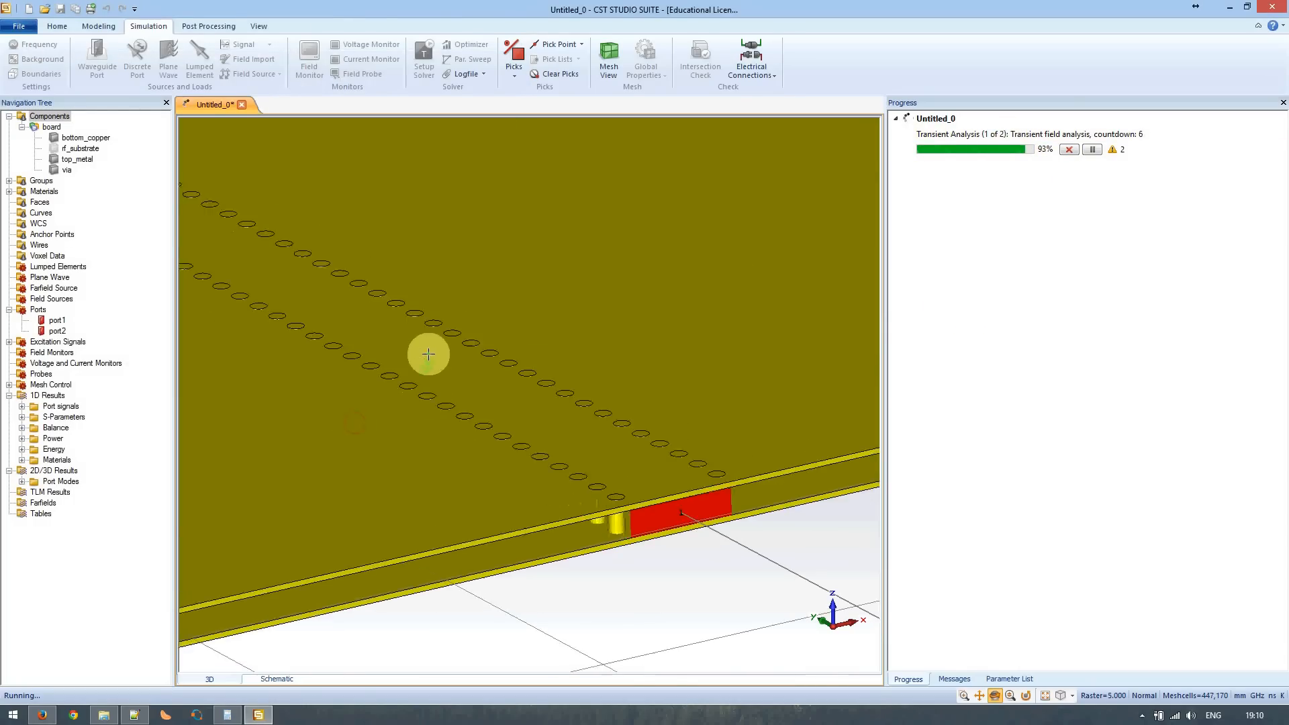
scroll(429, 354, down, 3)
middle_drag(391, 323, 580, 450)
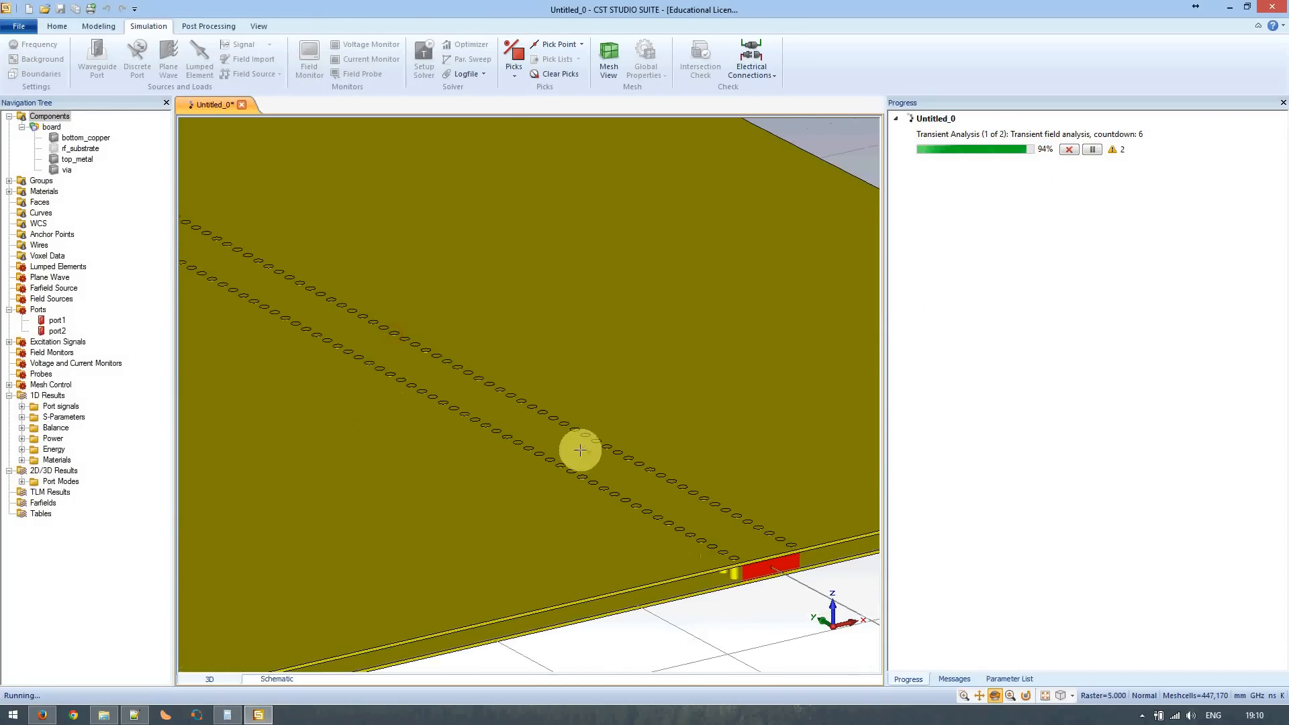
scroll(482, 406, down, 5)
middle_drag(368, 311, 554, 381)
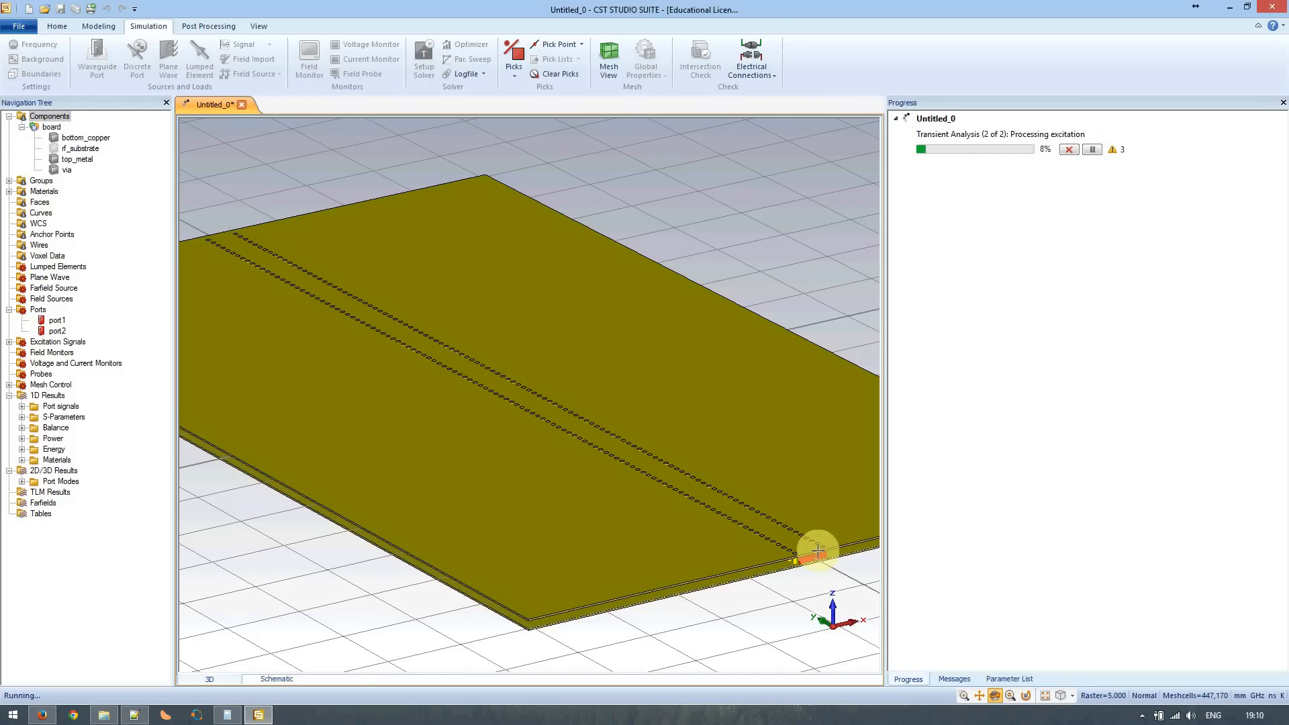
scroll(817, 551, up, 4)
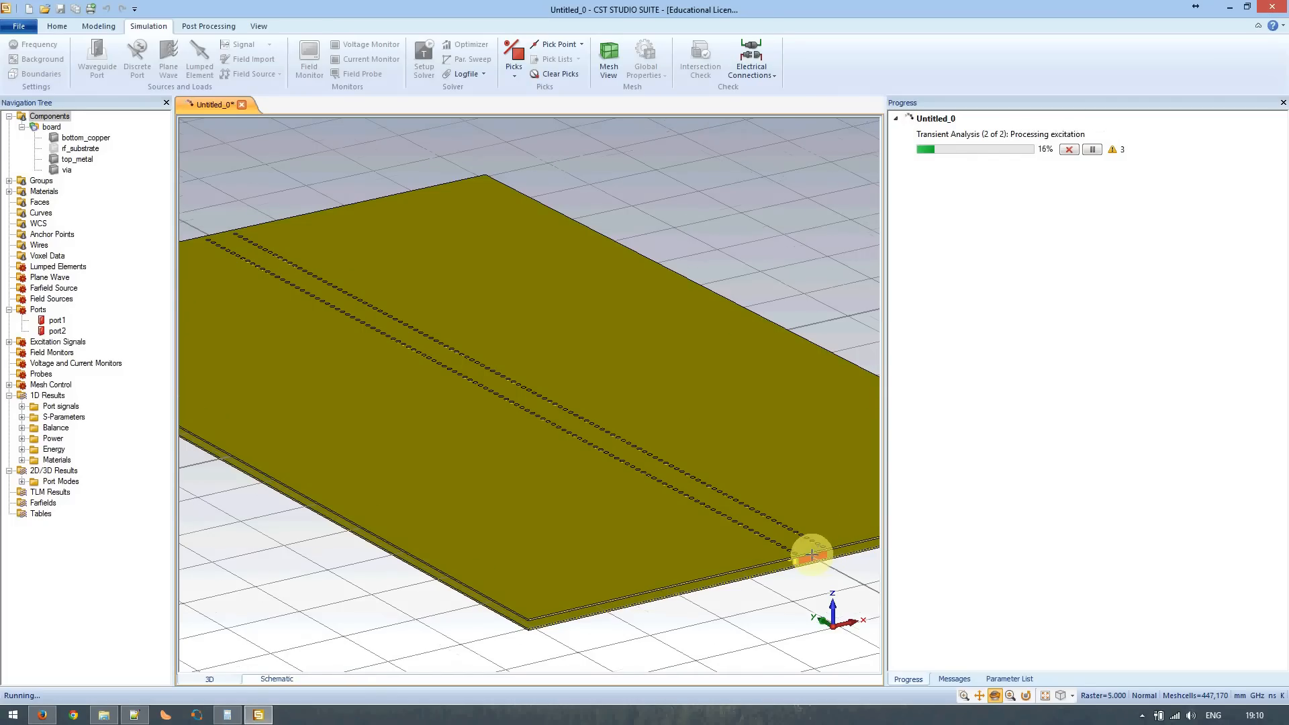
scroll(812, 554, down, 1)
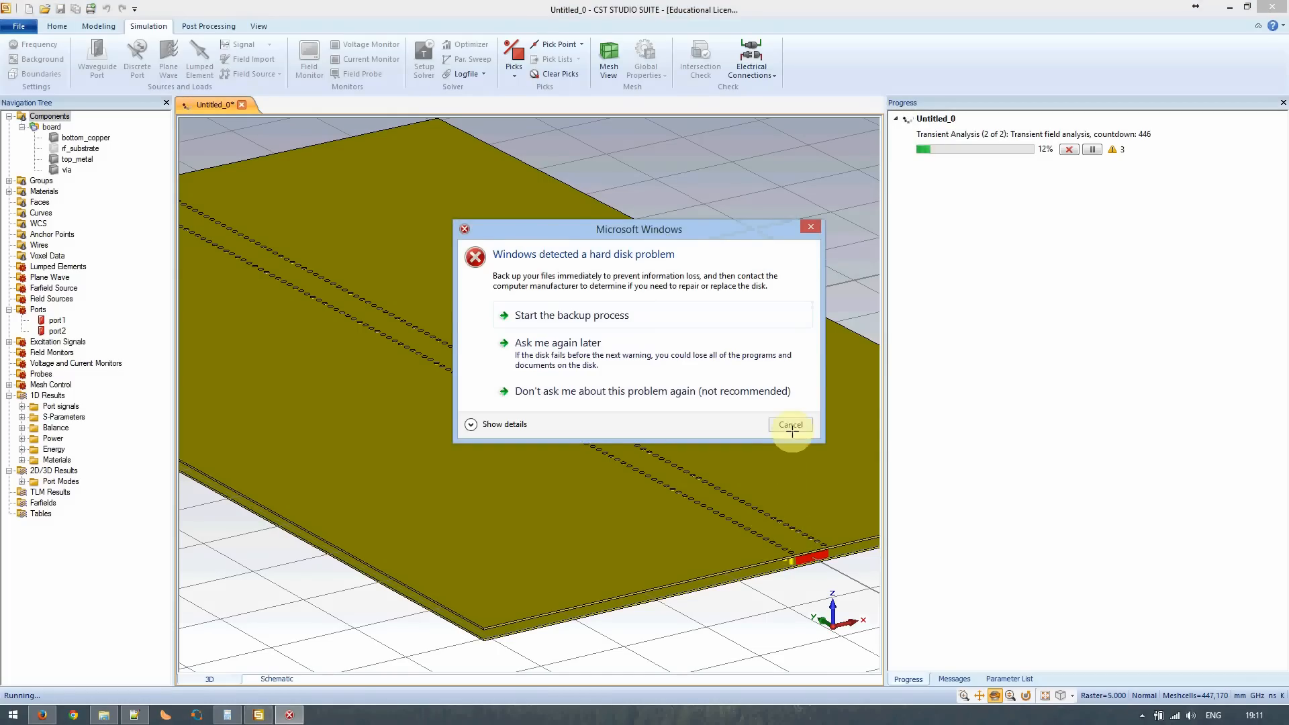
click(782, 433)
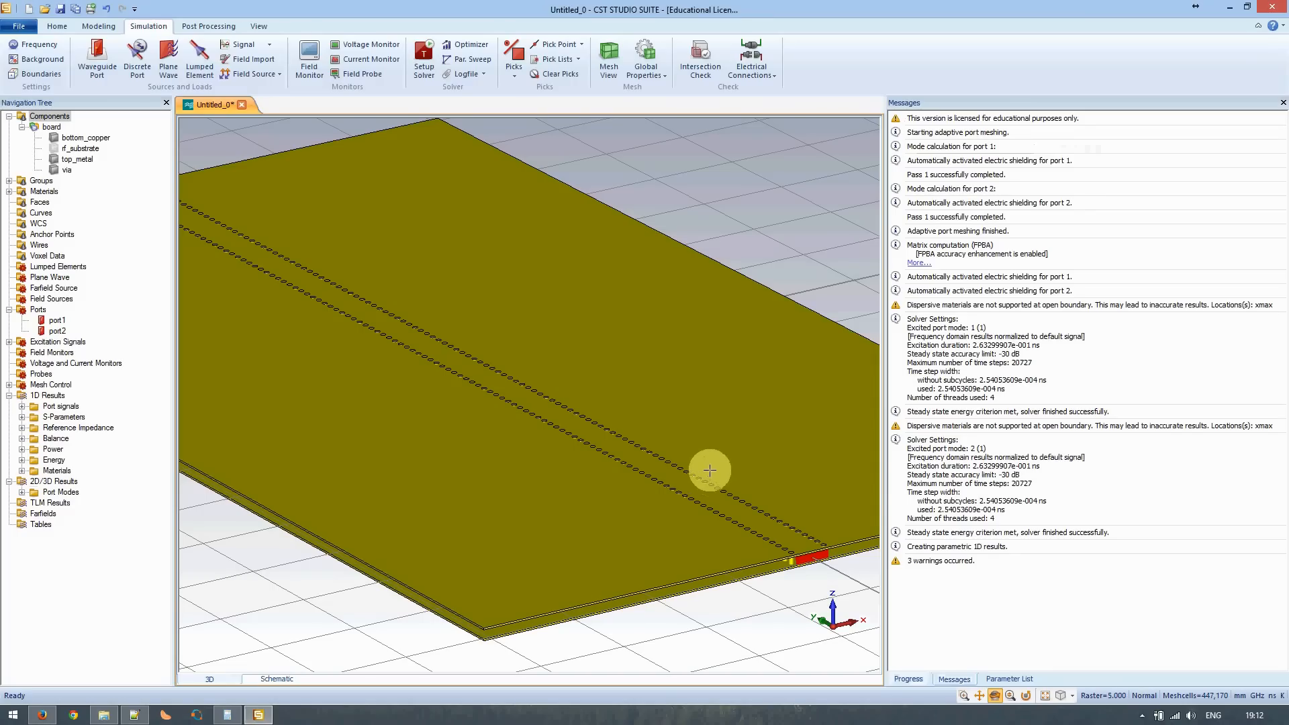
- Review the SIW_width and substrate_length values in the parameter list without changing them
click(908, 679)
click(1009, 679)
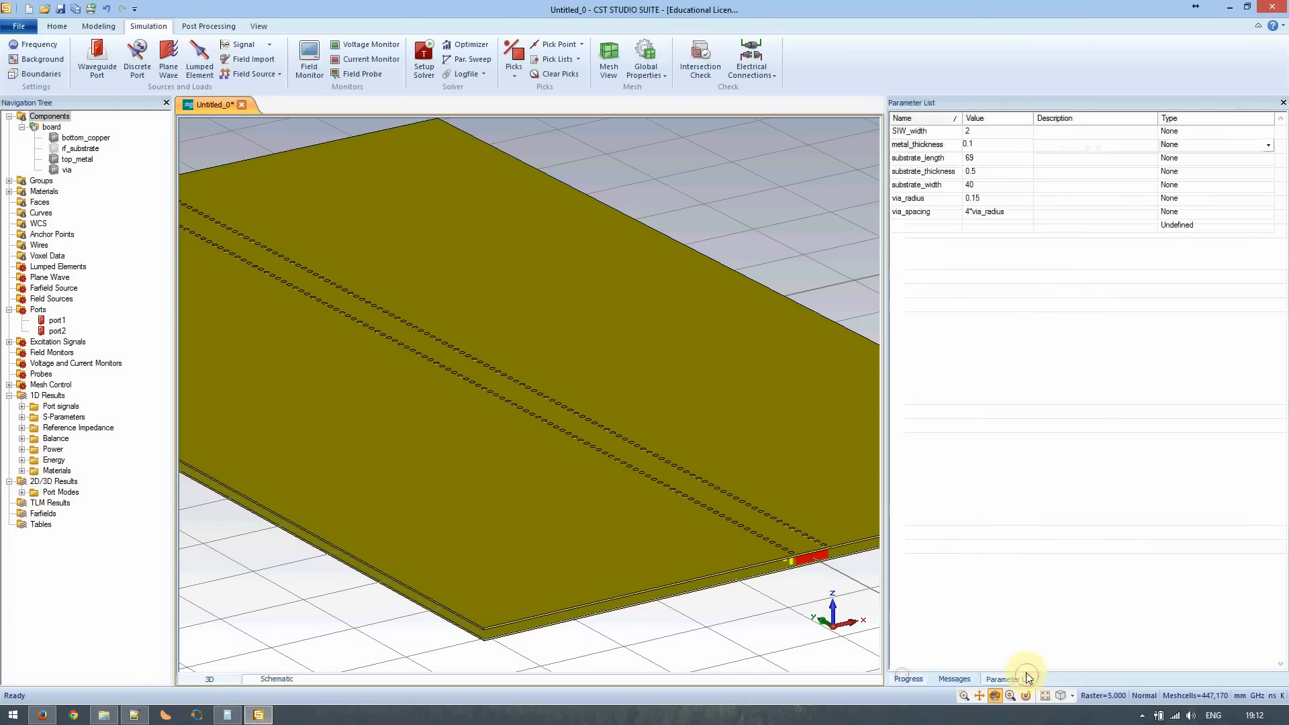
click(994, 133)
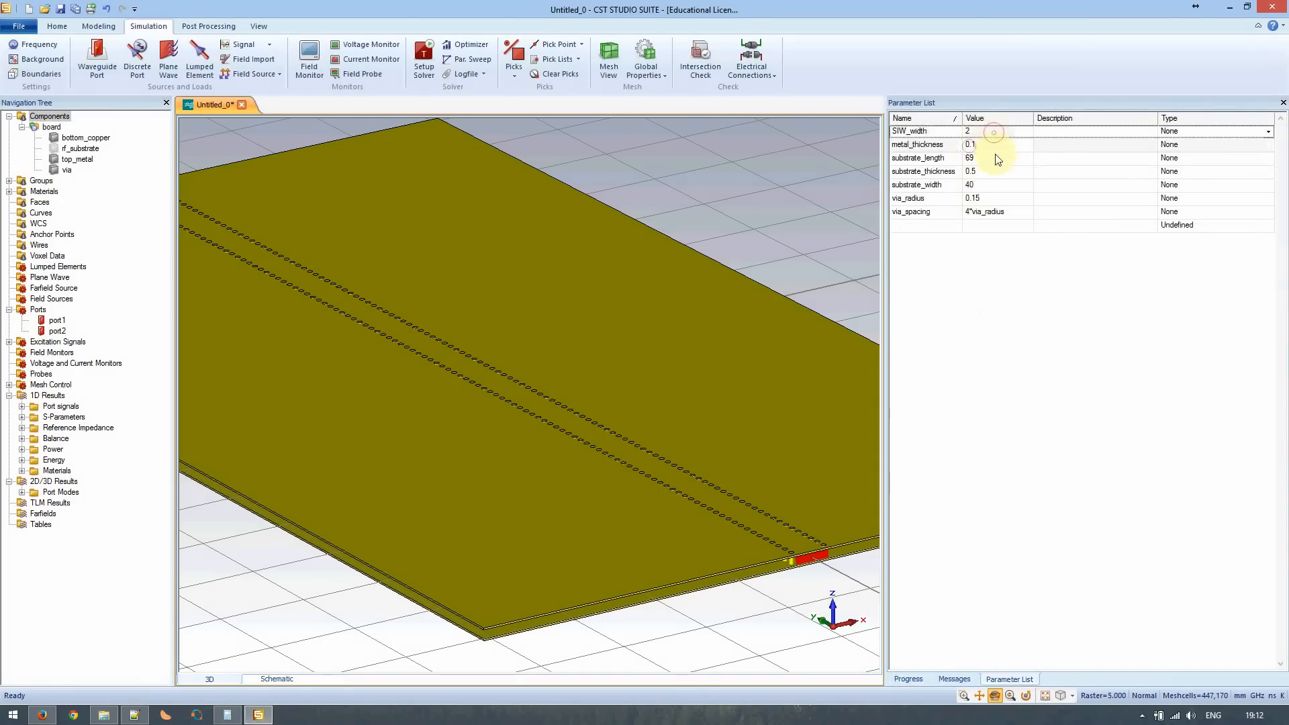
click(994, 158)
- Examine the port signals in the 1D results, viewing i1, o1,1 and o2,1 individually and all signals together
click(47, 395)
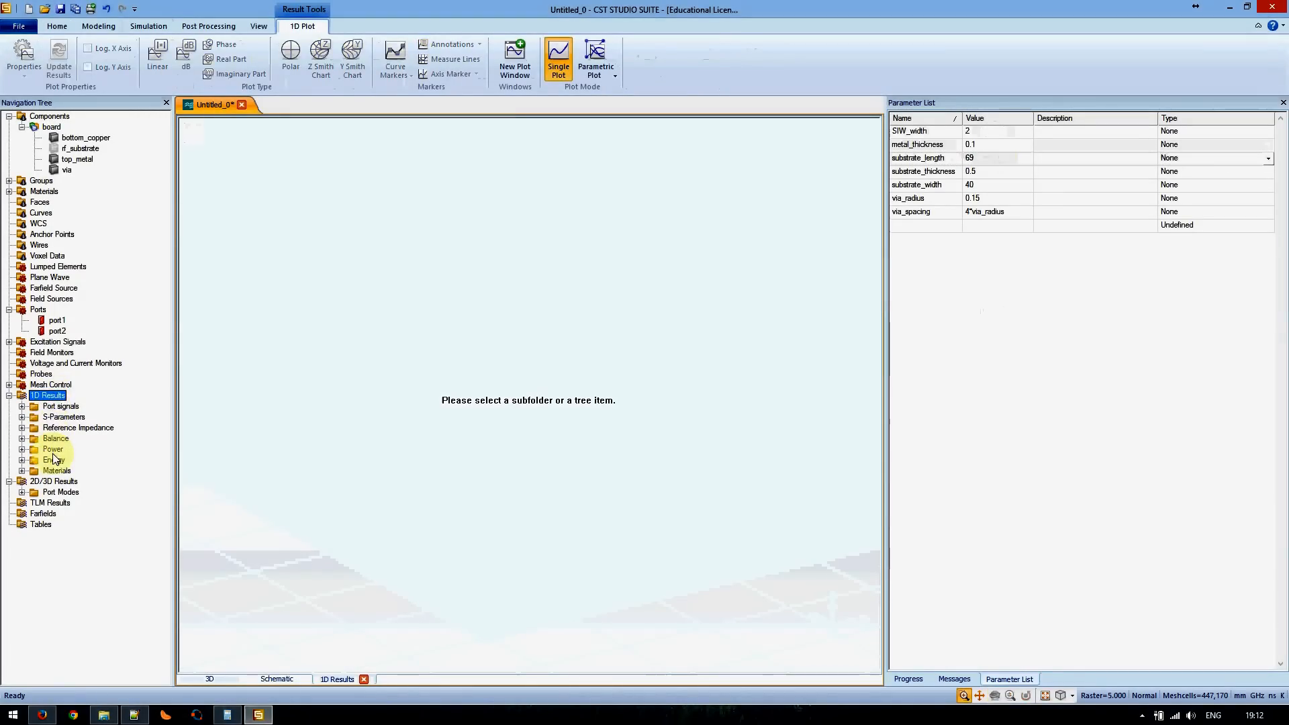
click(60, 406)
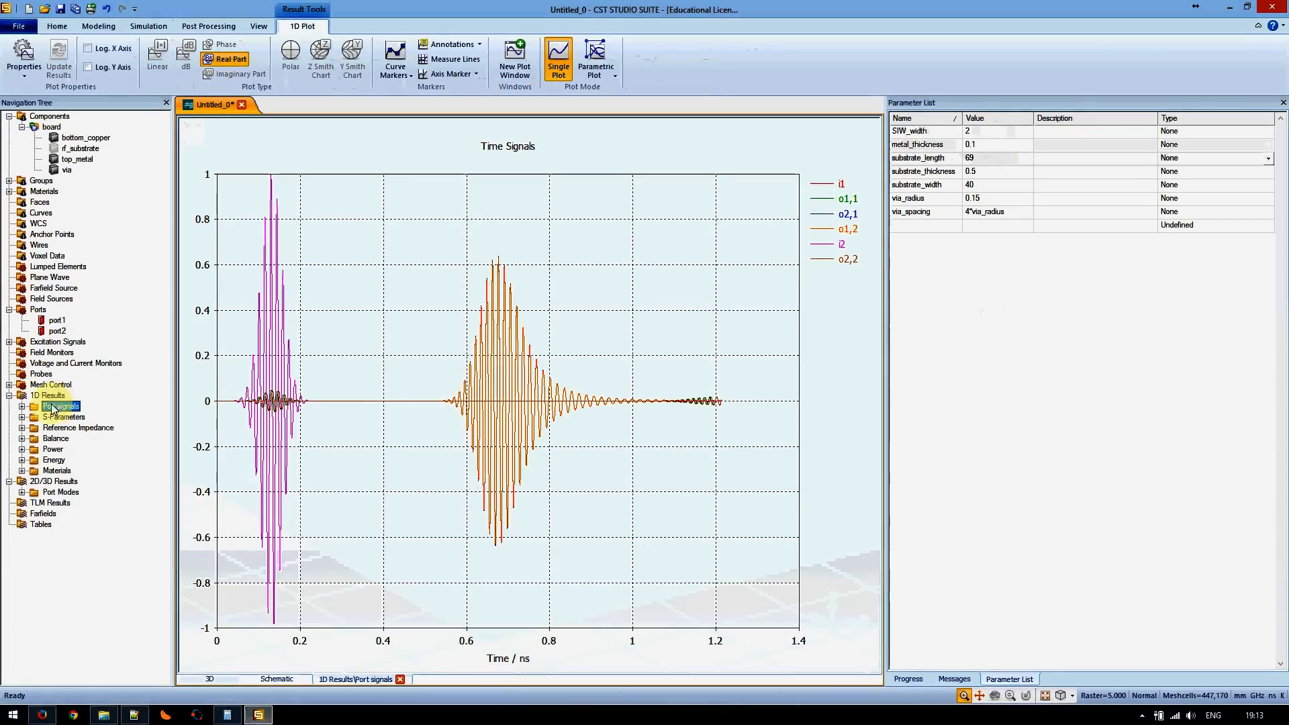
click(21, 406)
click(58, 419)
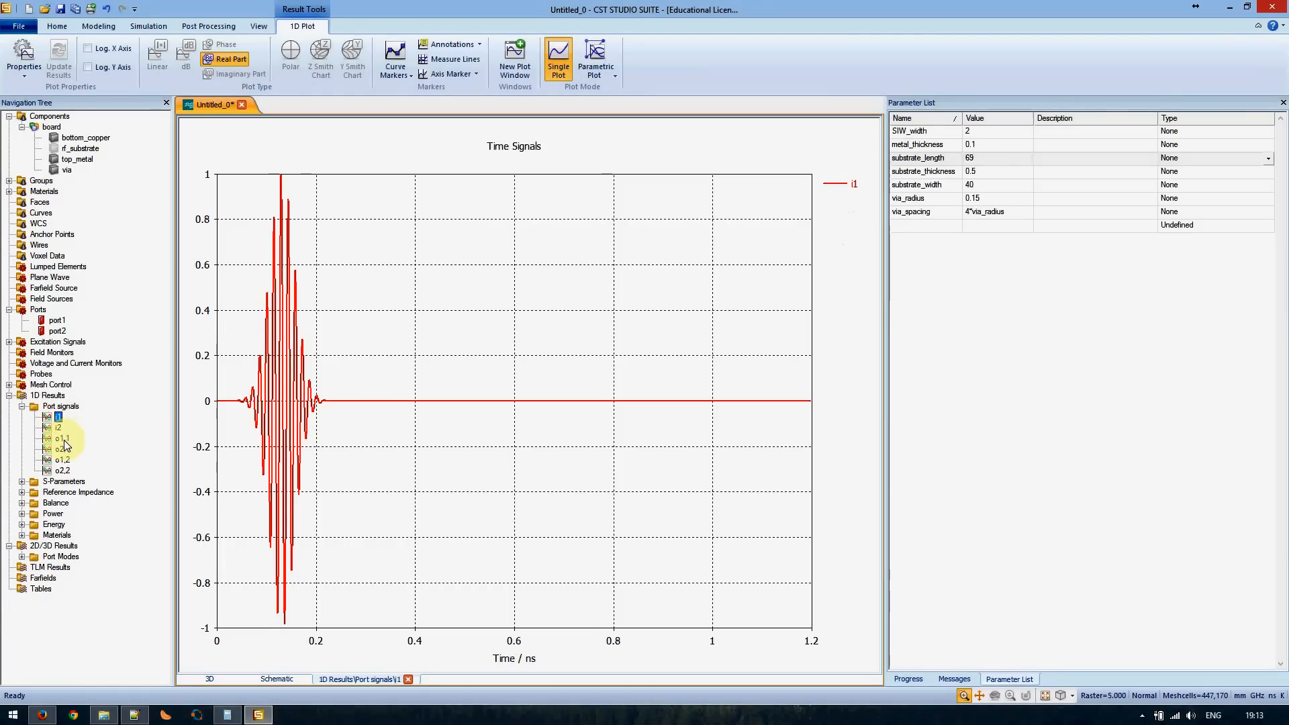
click(63, 439)
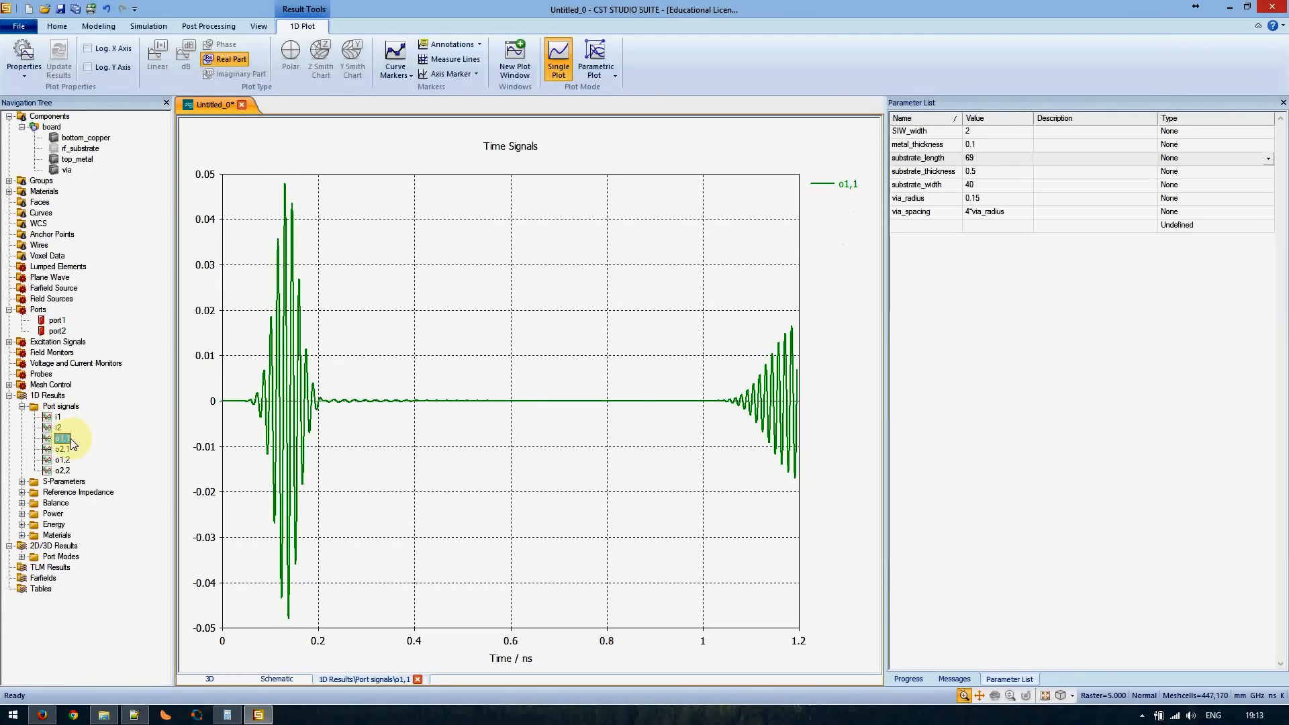
click(66, 449)
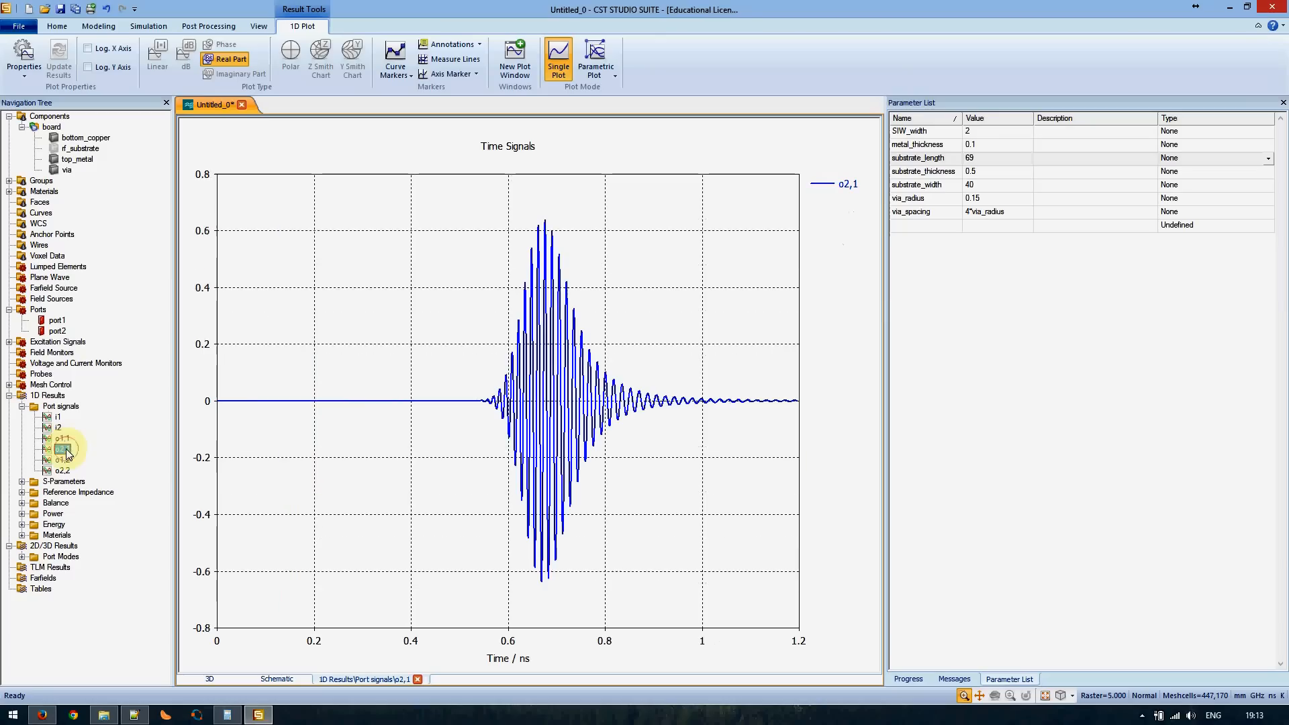
click(61, 406)
click(23, 407)
- Plot the S-parameters in dB and highlight the S2,1 curve
click(54, 416)
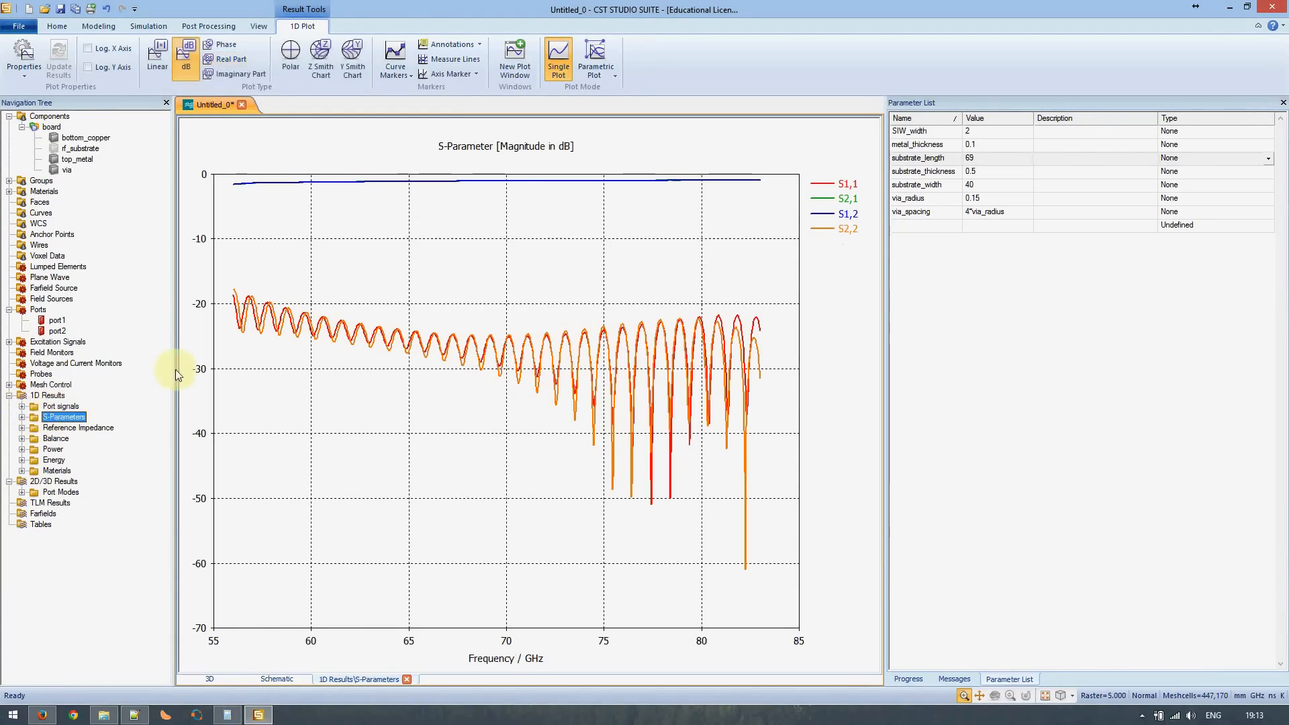
click(849, 199)
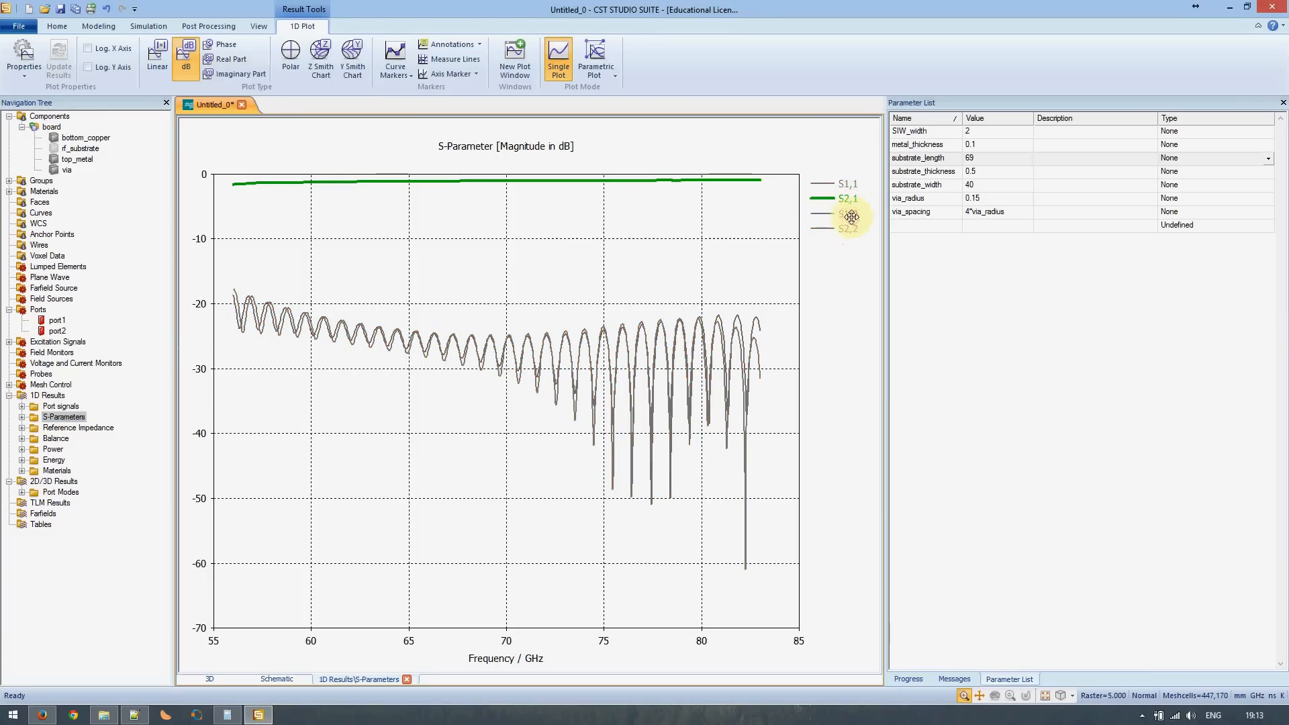
- Highlight the S1,2, S2,1 and S1,1 curves in turn on the combined S-parameter plot to compare transmission and reflection
click(836, 214)
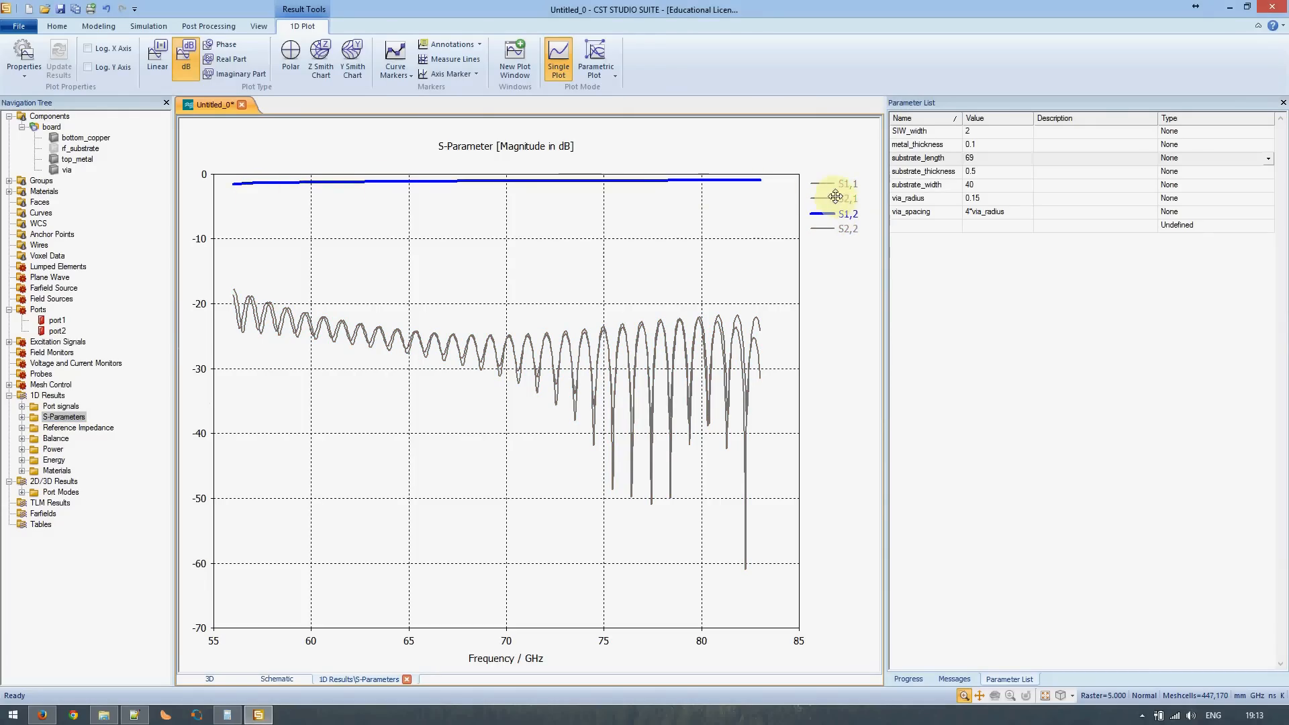
click(835, 196)
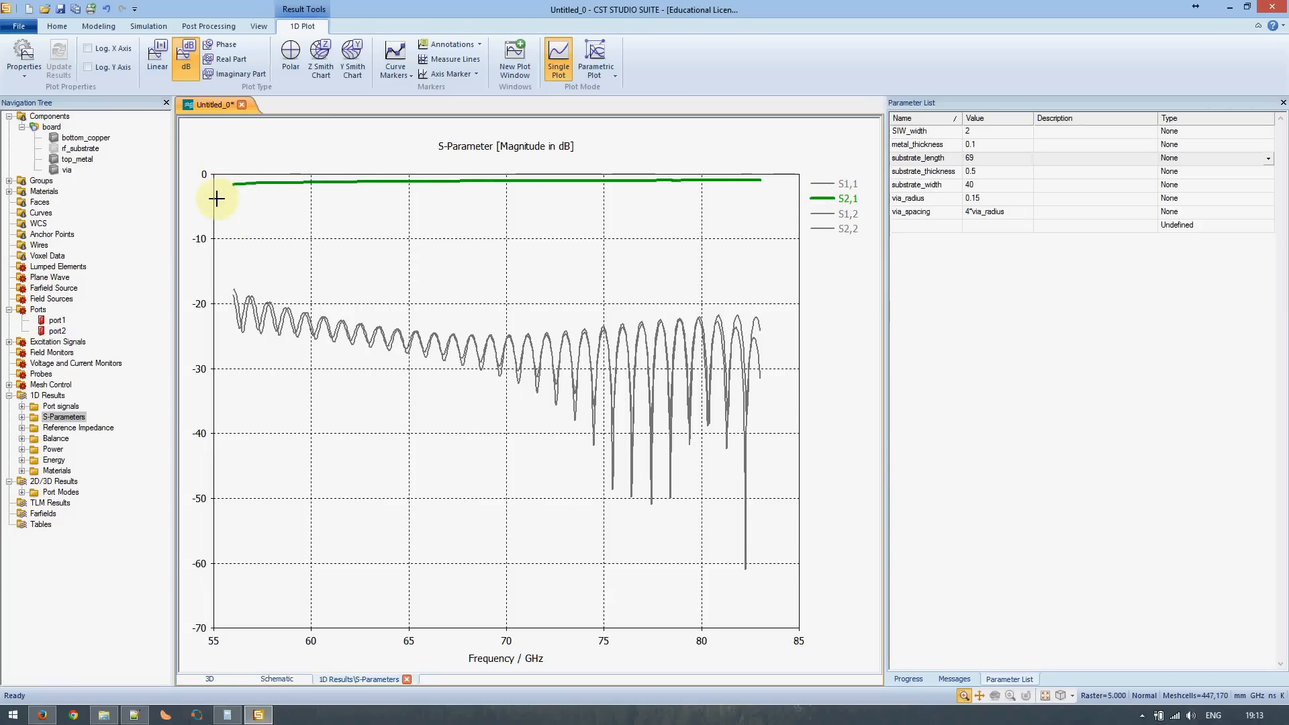
click(843, 213)
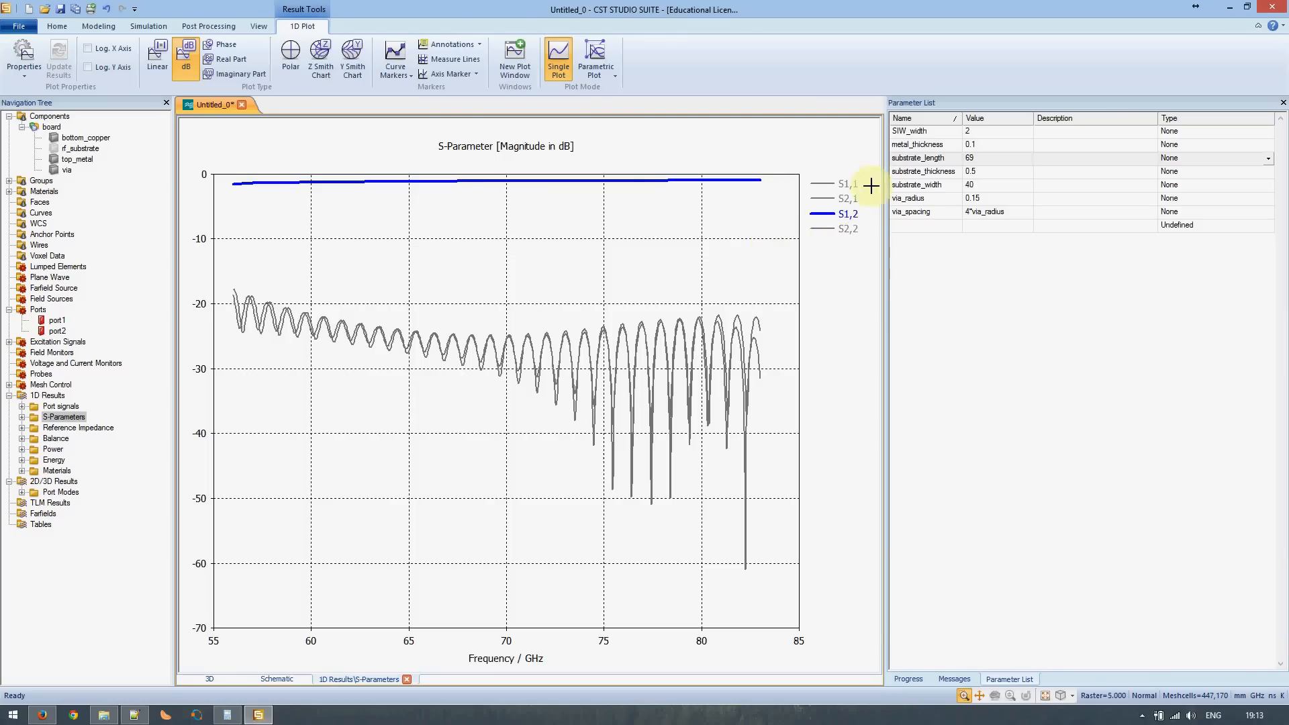
click(837, 183)
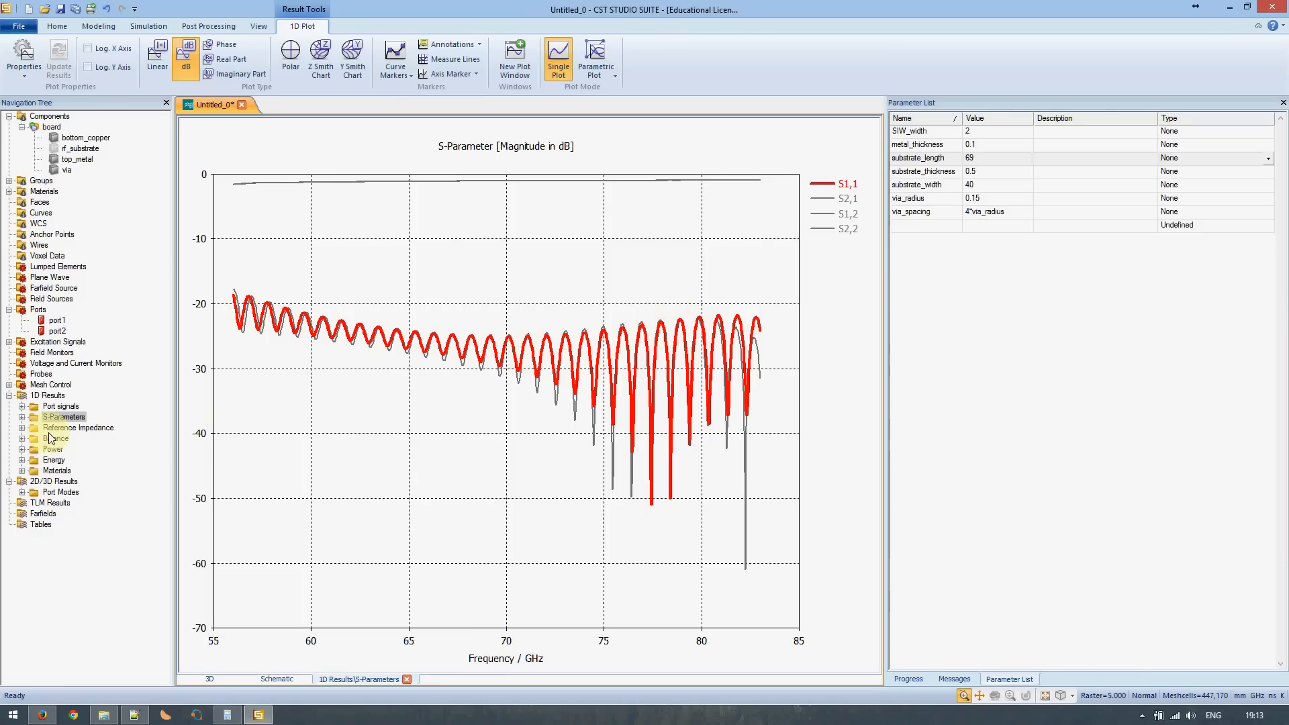
- Switch to Notepad++ to review the thickness and cut-off frequency notes, and return to the S-parameter plot
click(134, 715)
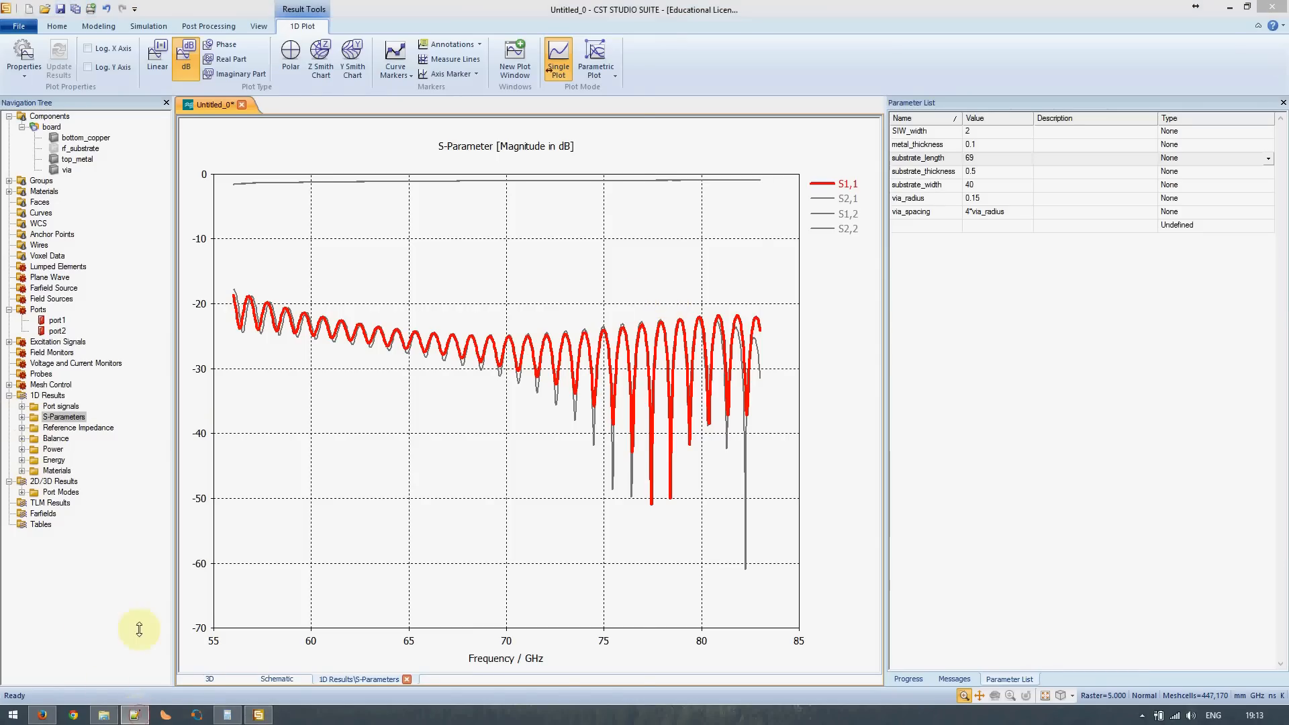
click(265, 166)
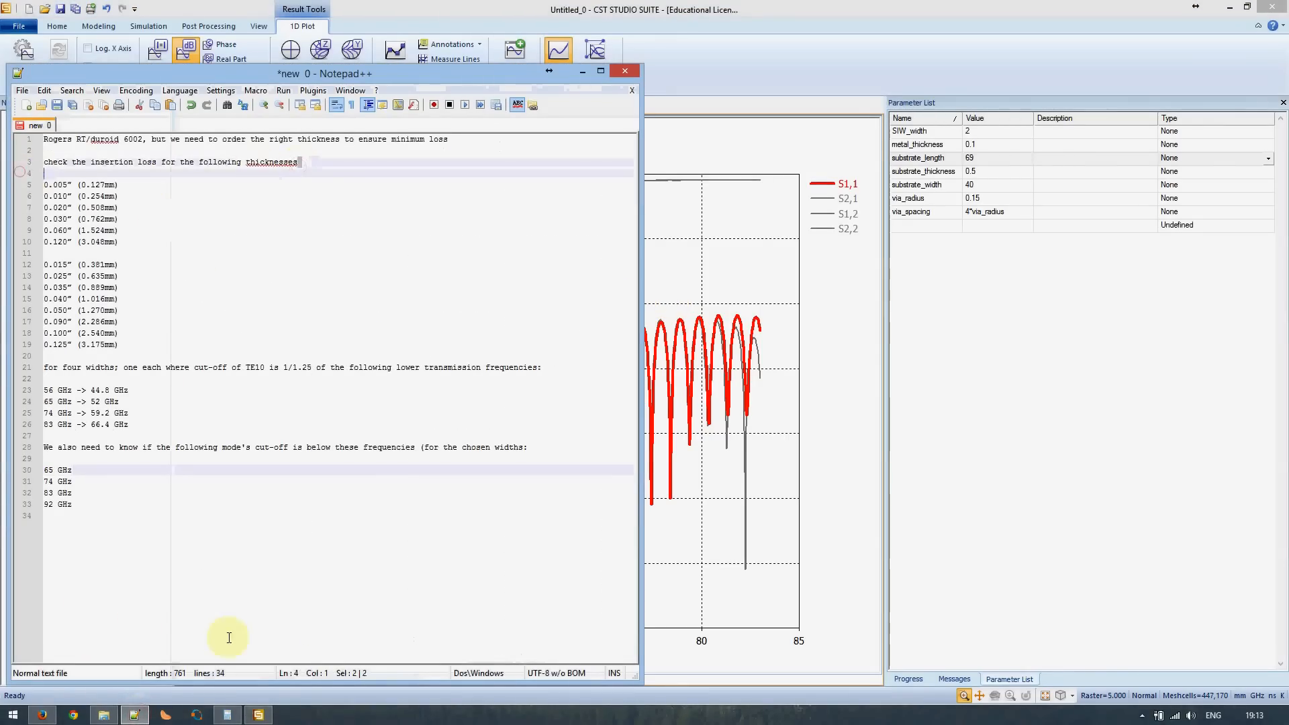
click(134, 714)
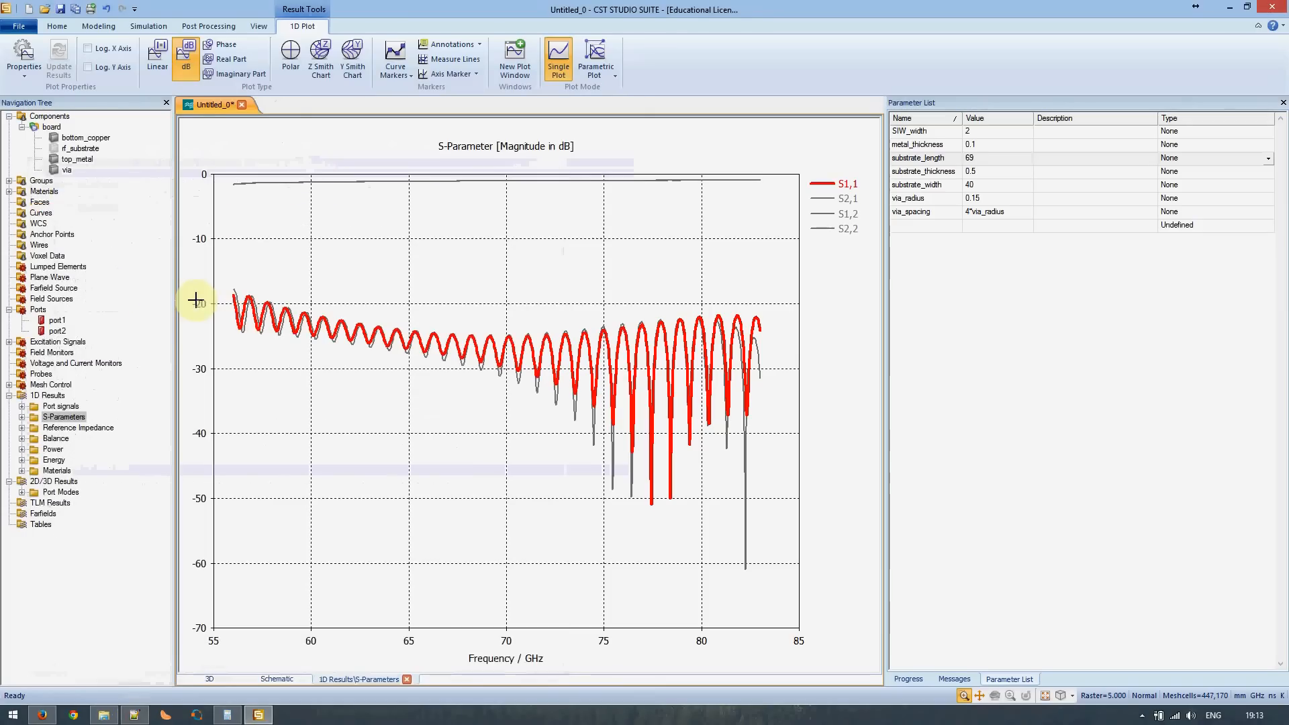
- Plot the S1,1 and S2,1 results individually to examine return loss and insertion loss
click(22, 417)
click(62, 429)
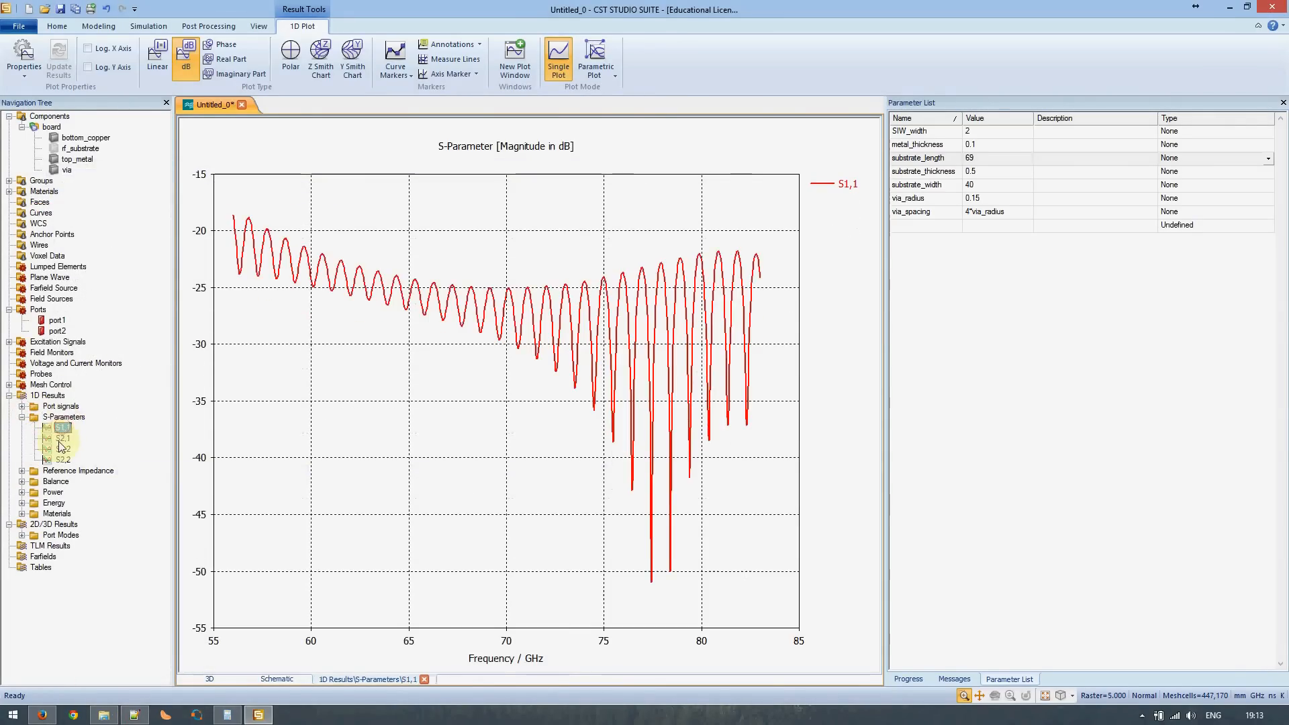
click(62, 438)
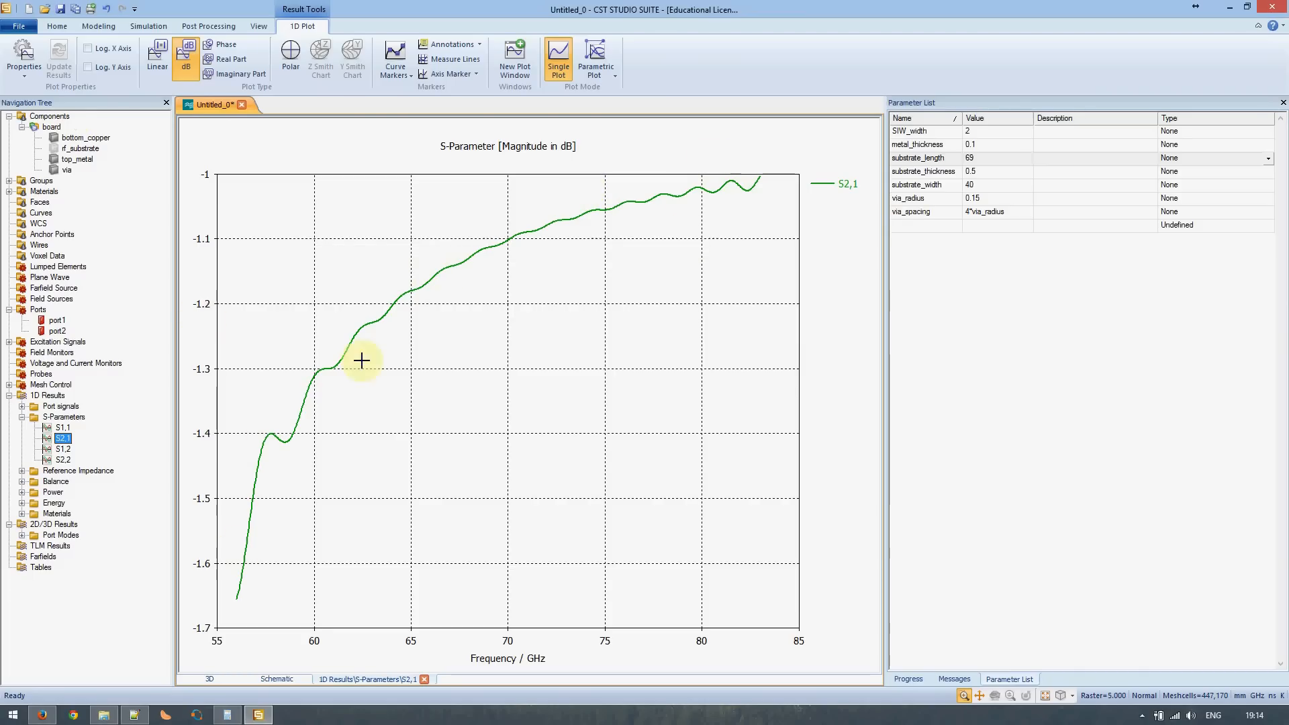
- Return to the 3D model, open the Parameter Sweep and add a new sequence with a new parameter
click(54, 117)
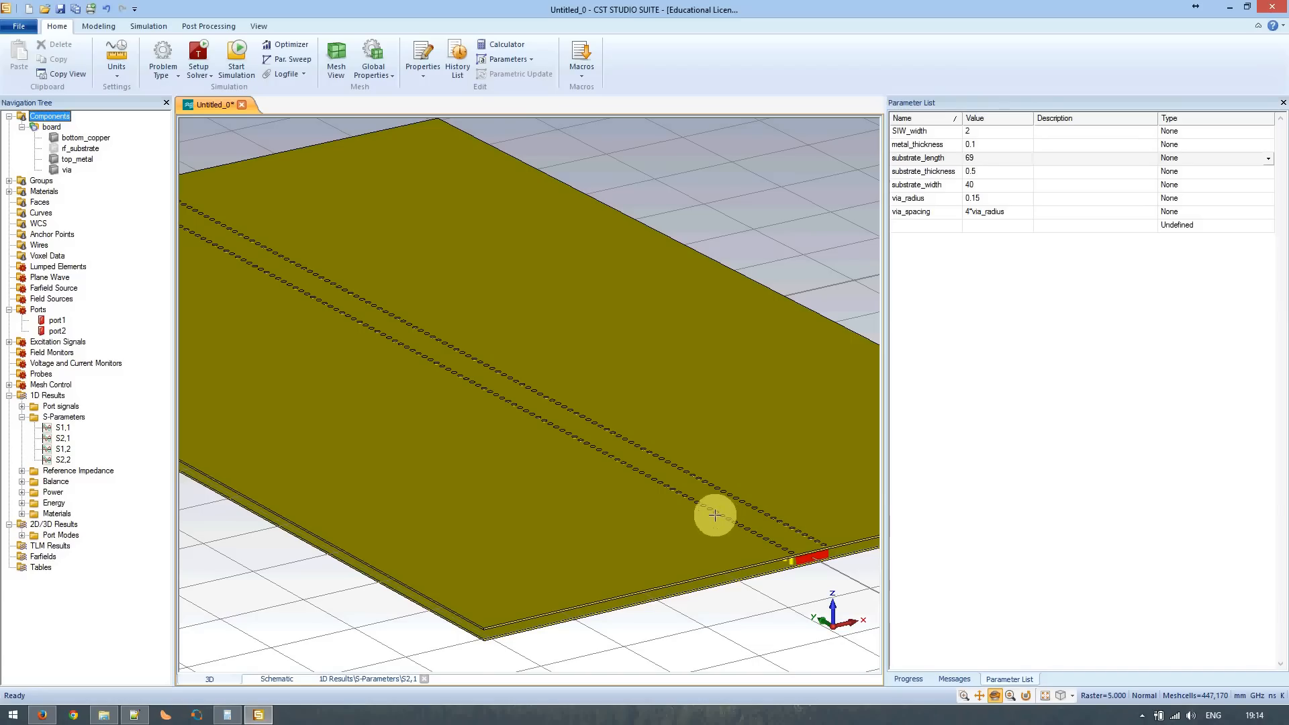
double_click(64, 419)
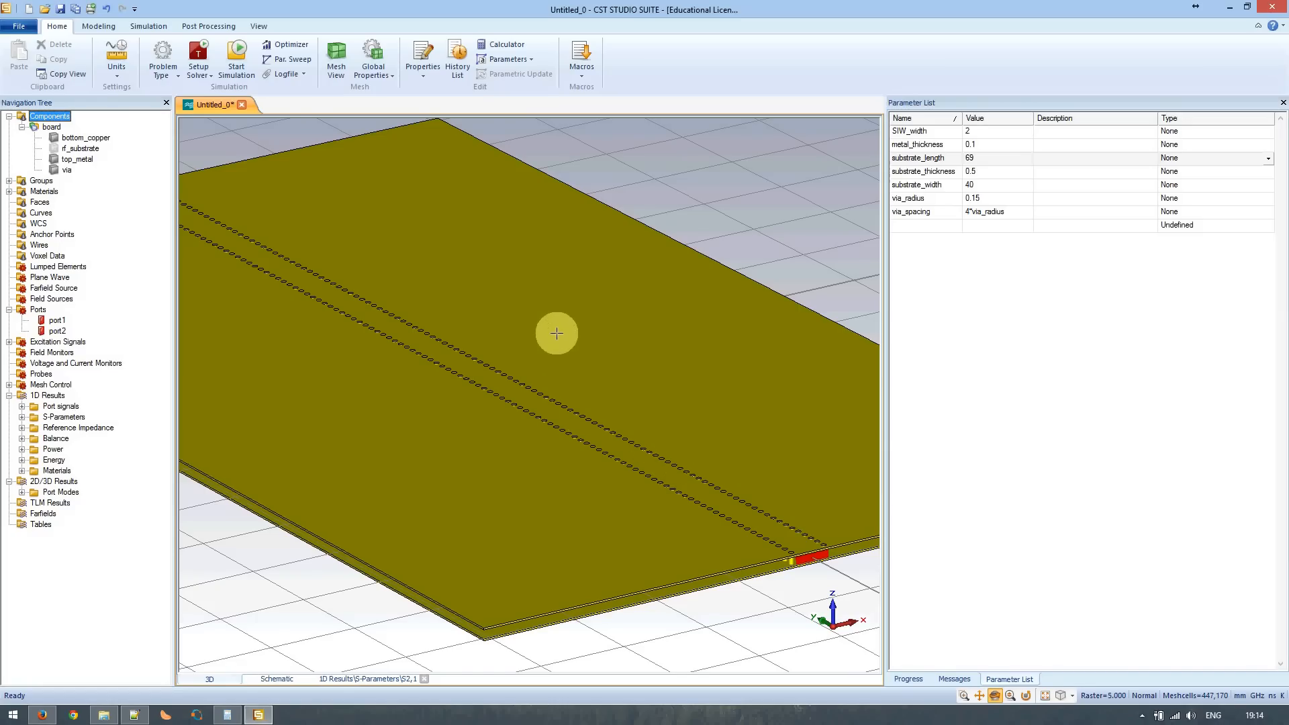
click(290, 61)
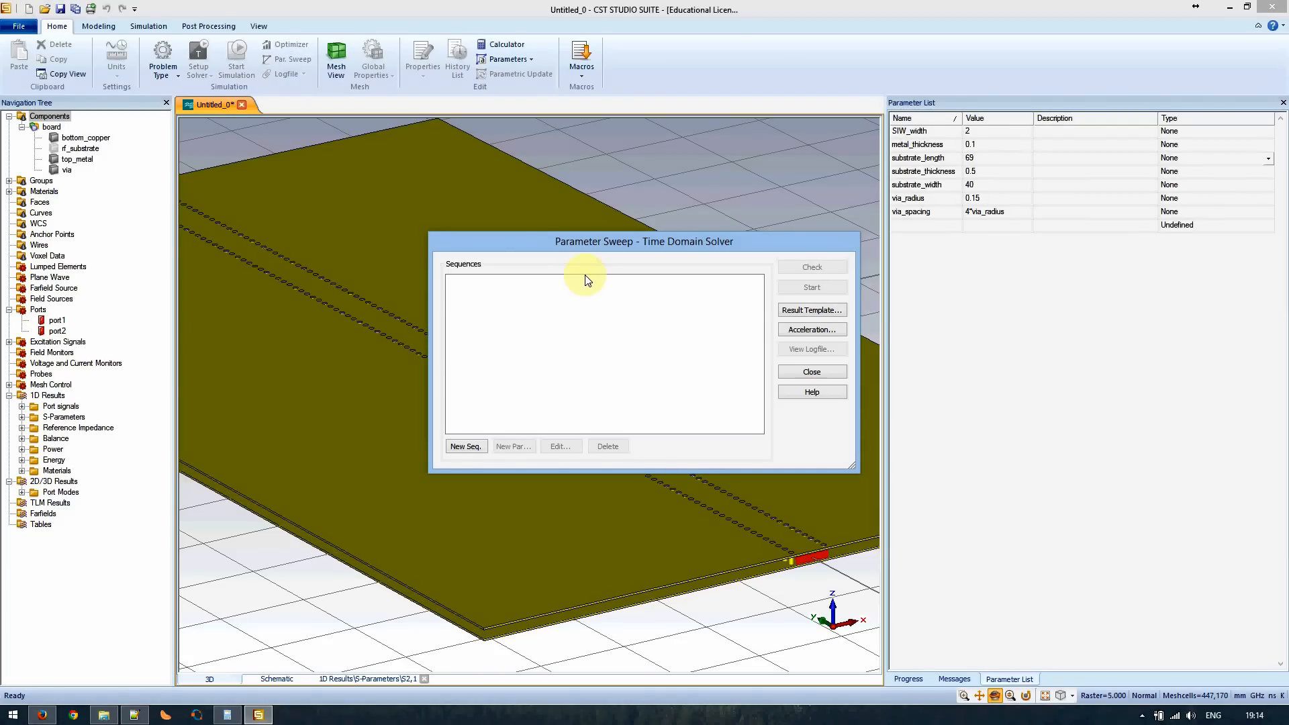
click(464, 446)
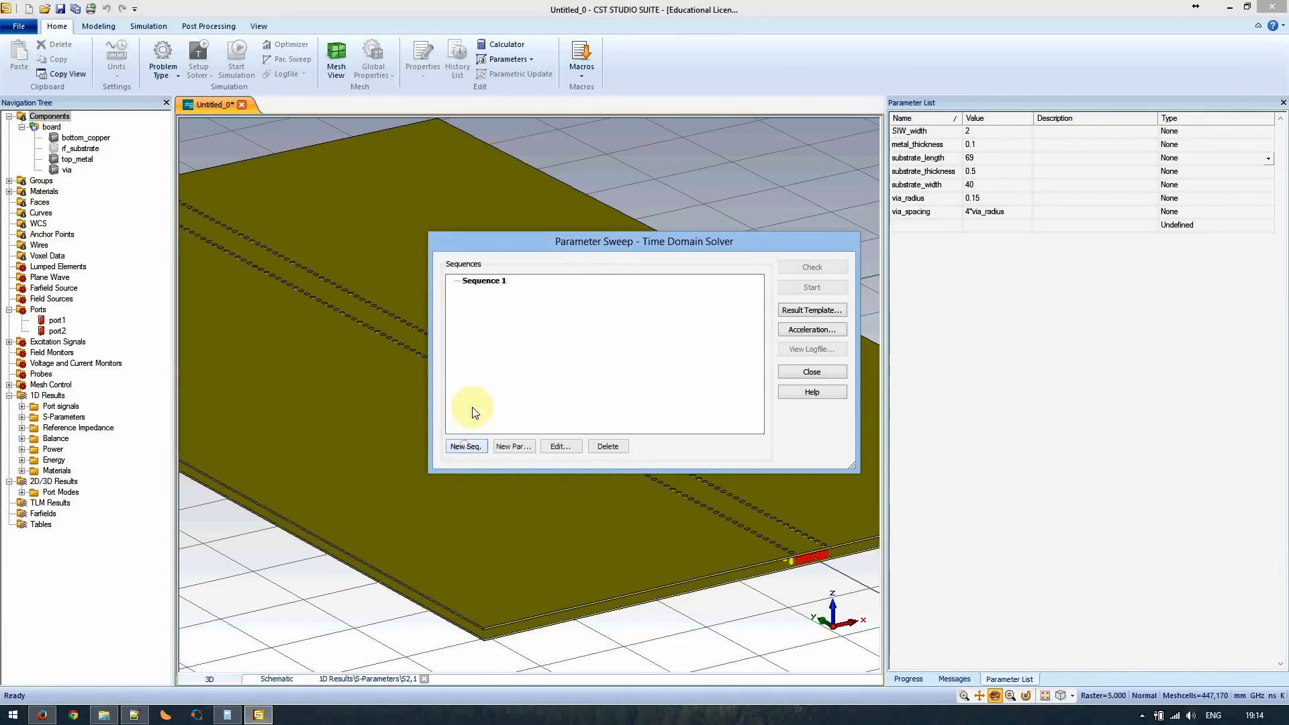
click(514, 454)
click(643, 308)
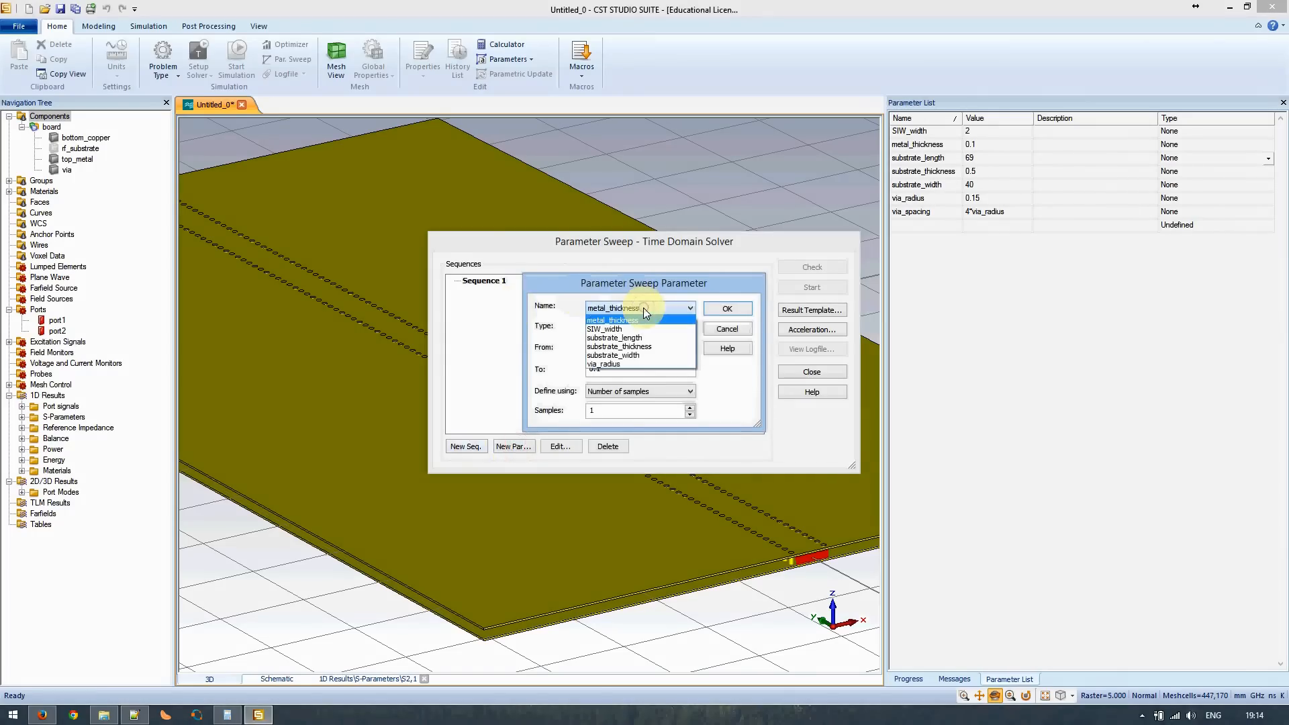
click(640, 329)
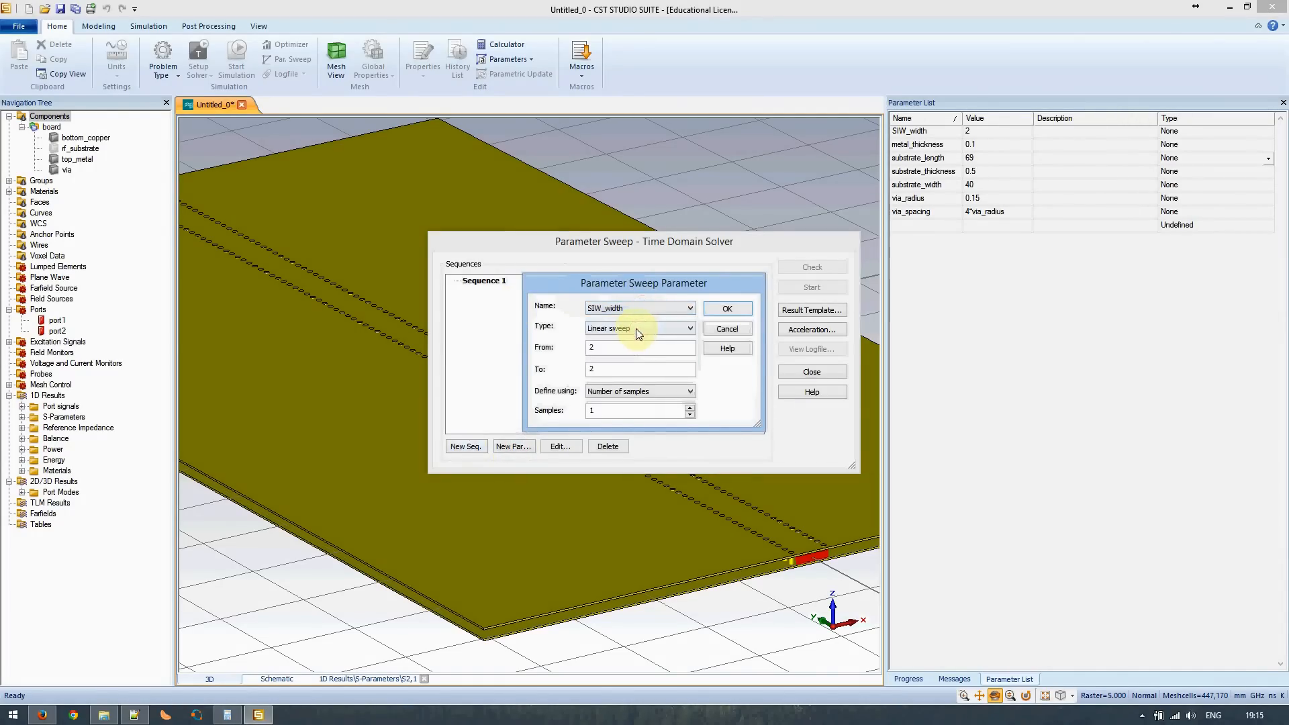
click(630, 329)
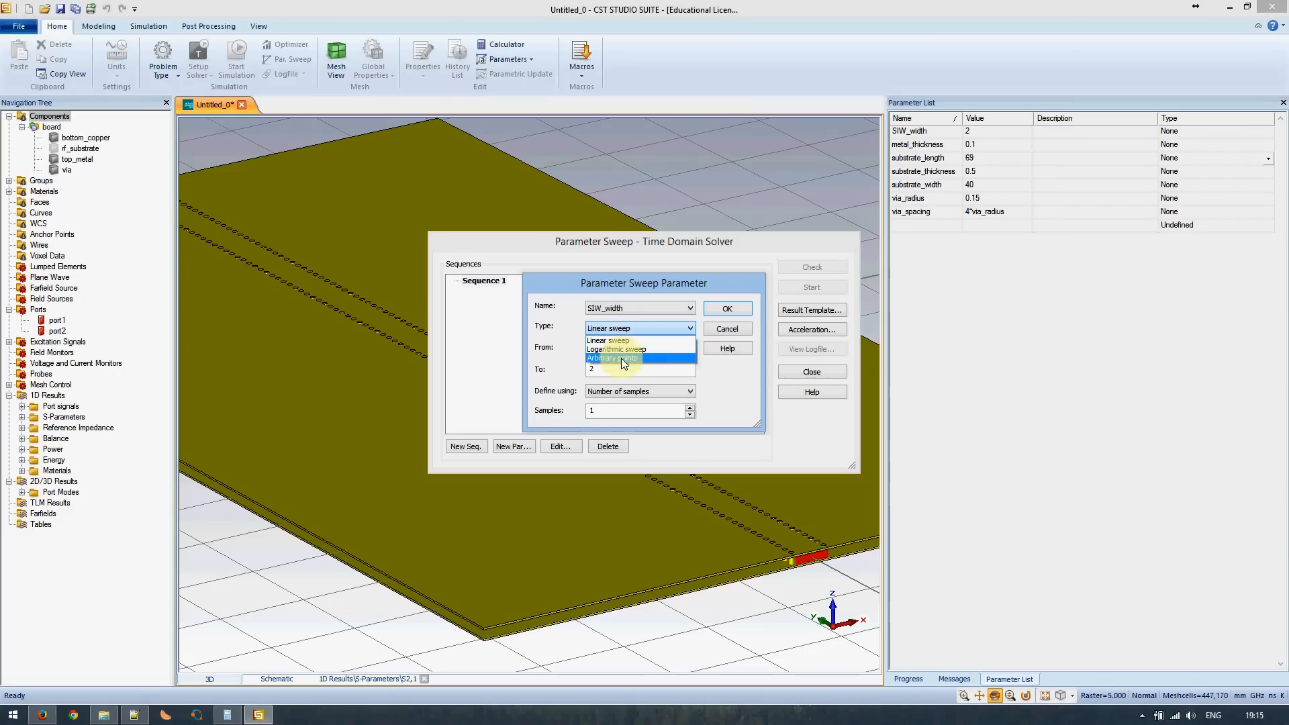
- Check the full list of substrate thicknesses in the Notepad++ notes
click(134, 715)
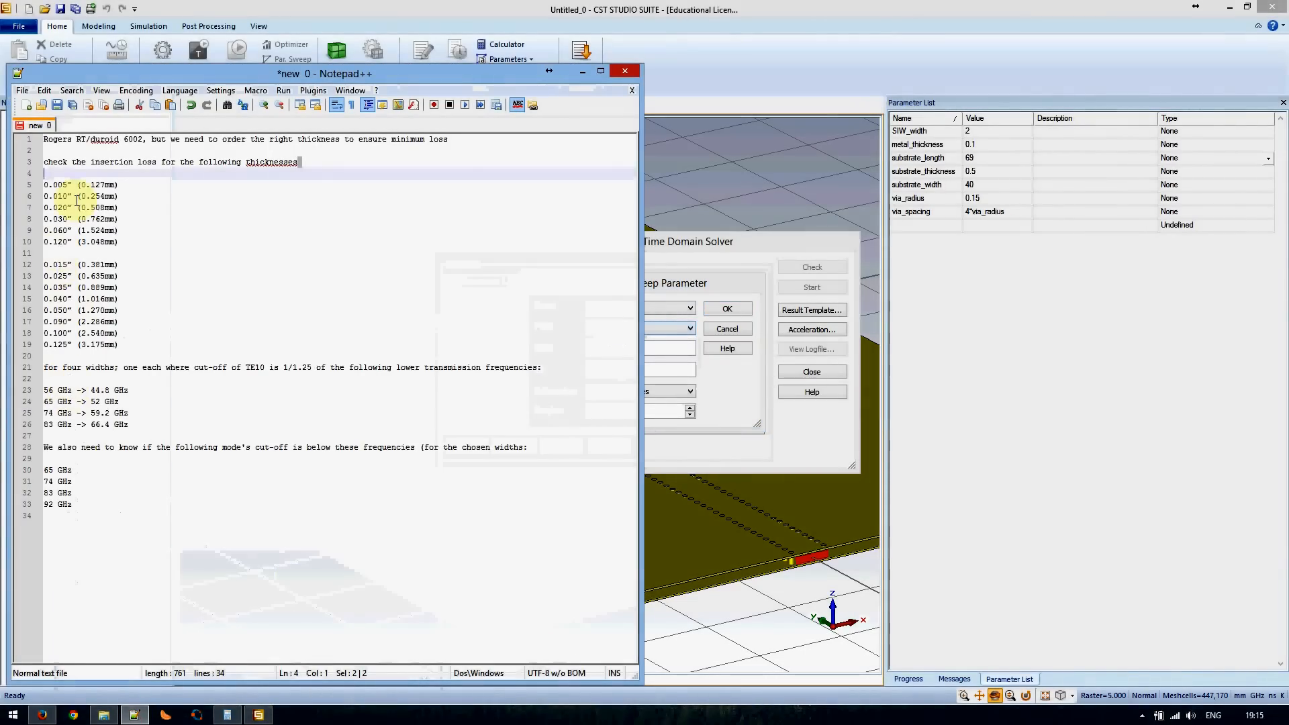
click(43, 181)
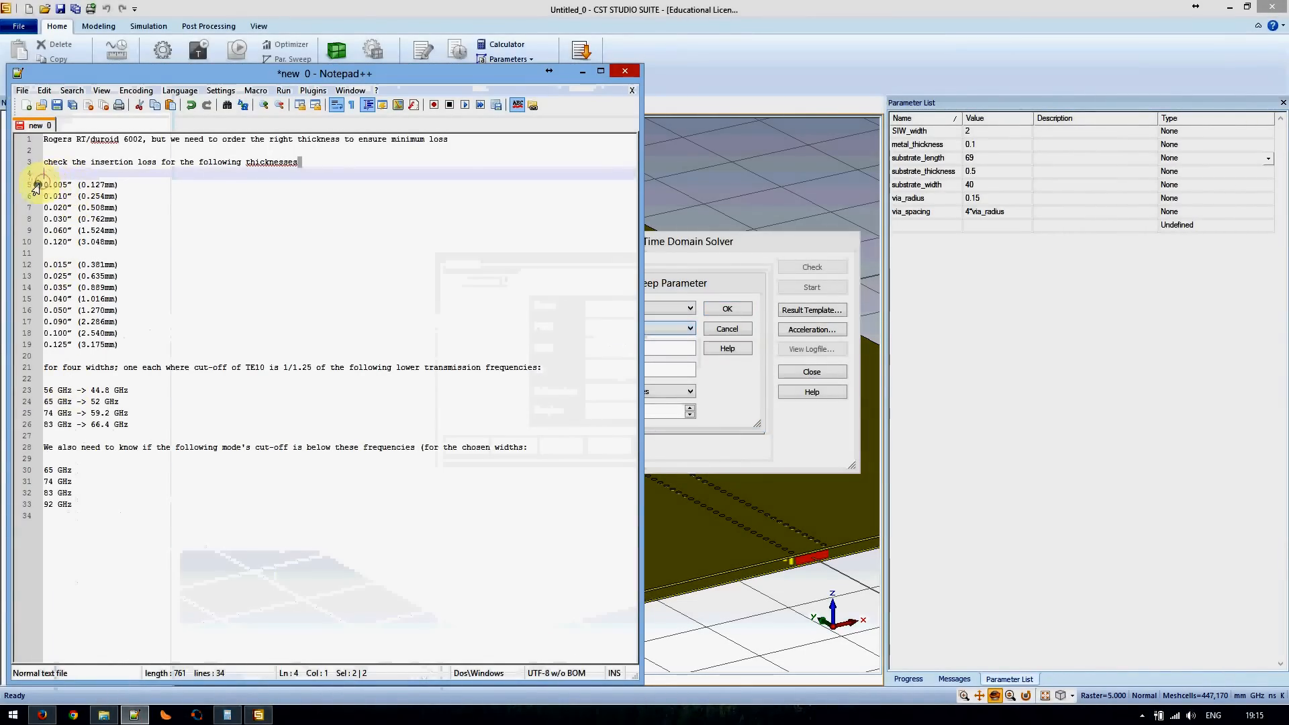
drag(37, 185, 132, 346)
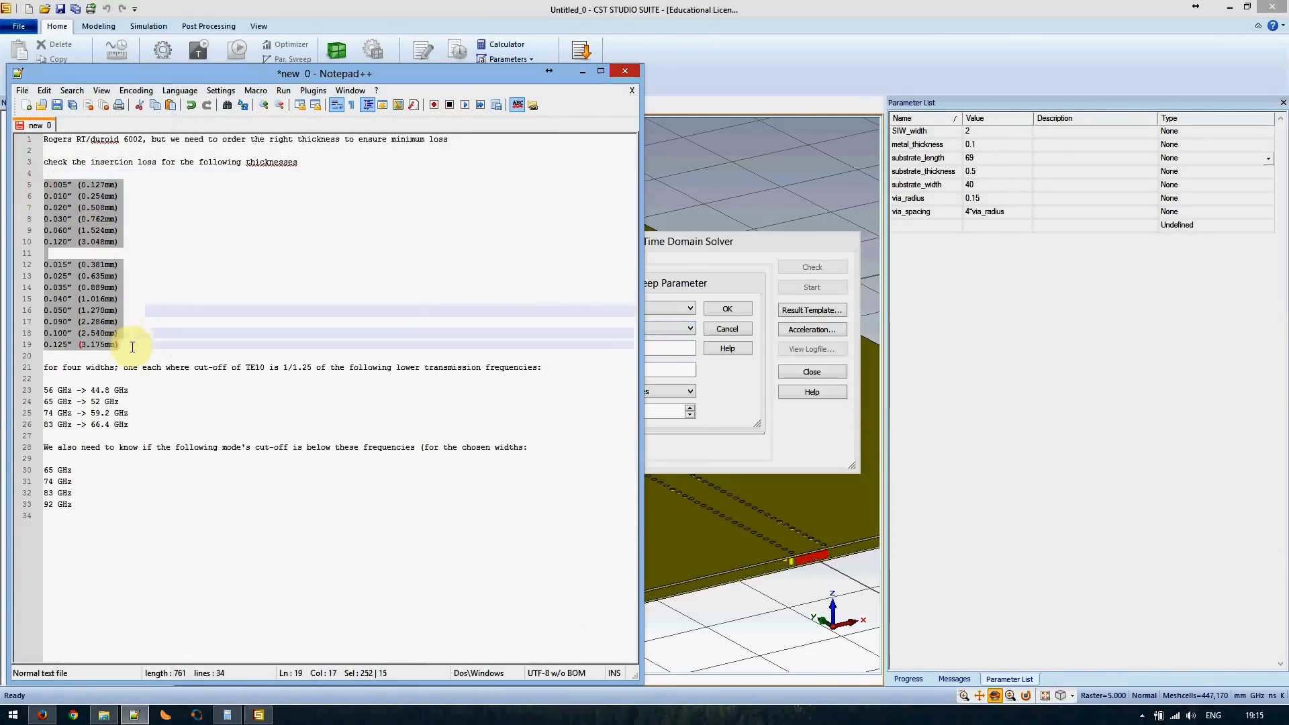
- Choose substrate_thickness as the sweep parameter and set its type to arbitrary points
click(737, 281)
click(647, 307)
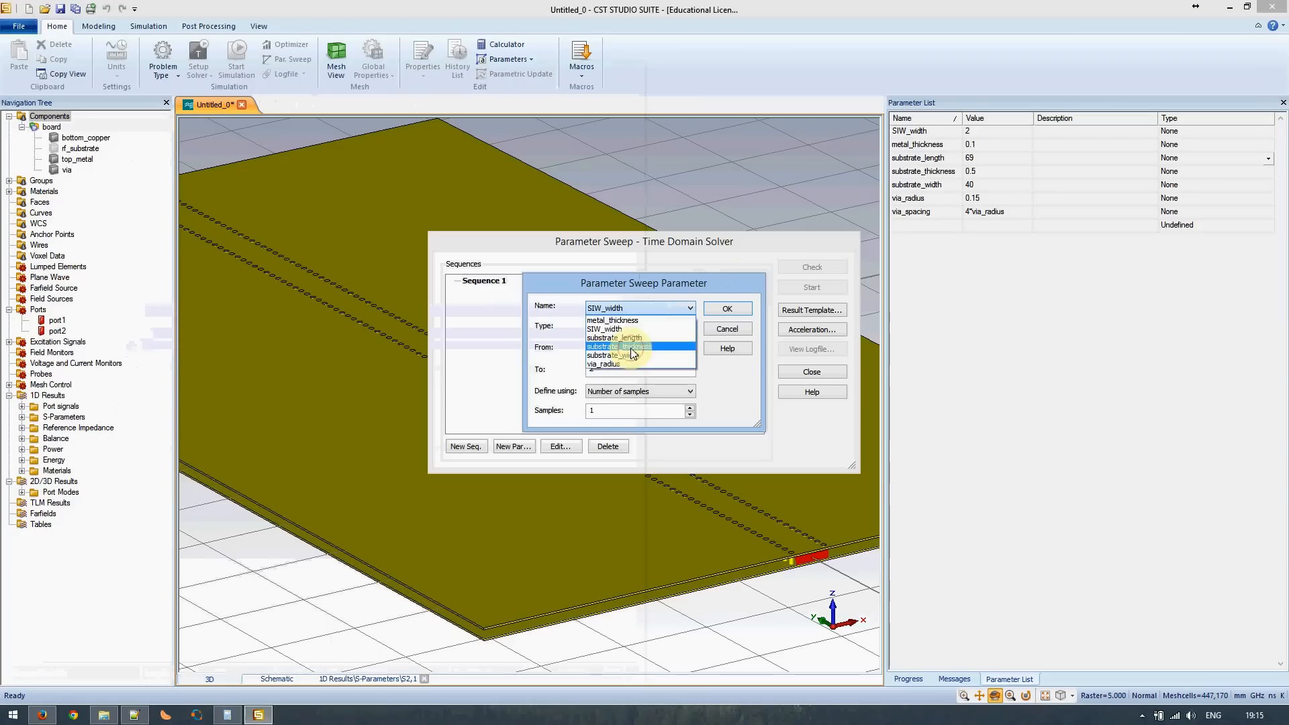
click(634, 346)
click(631, 327)
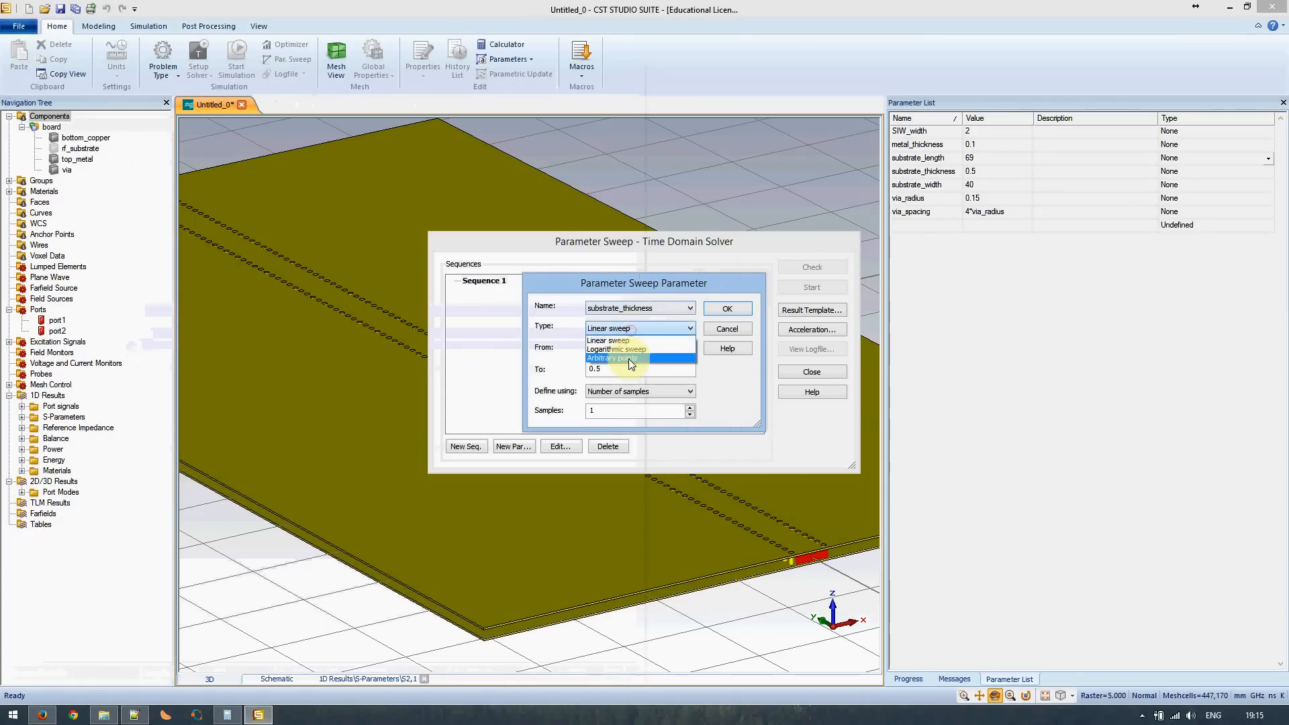
click(623, 347)
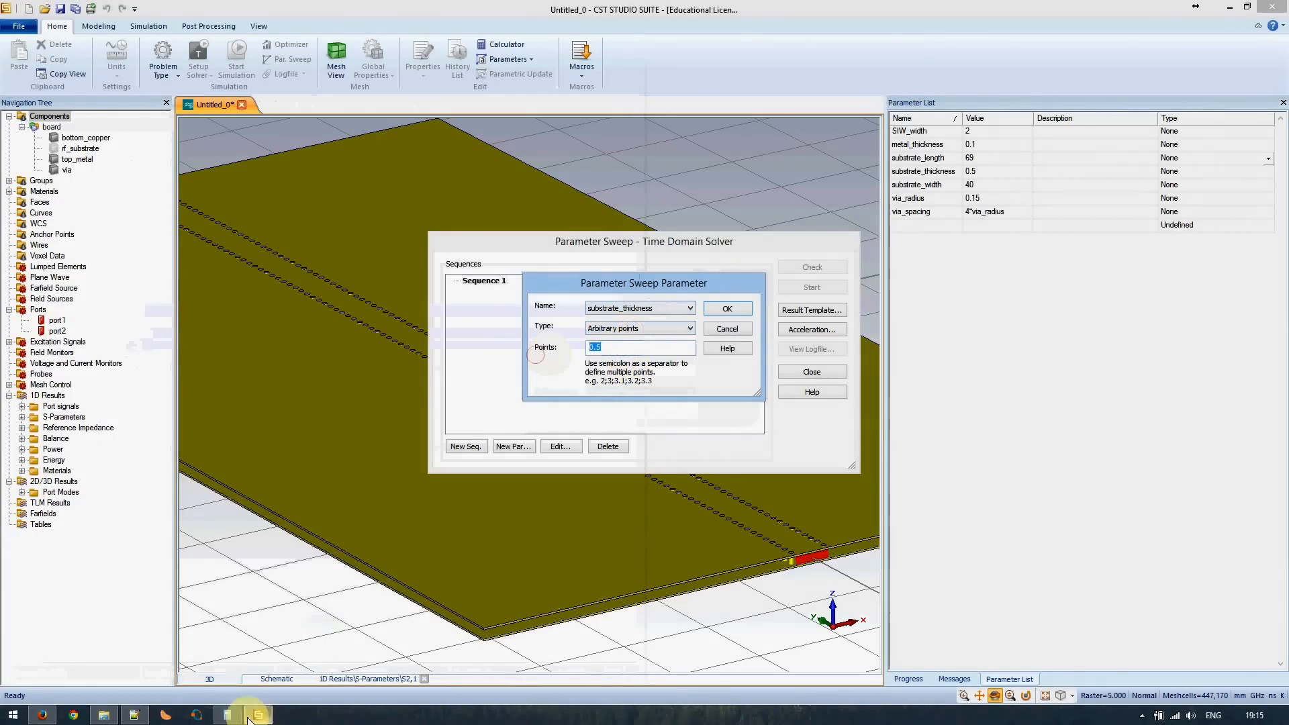
- Copy the thickness 0.127 from the Notepad++ notes in as the first sweep point, followed by a semicolon
click(134, 715)
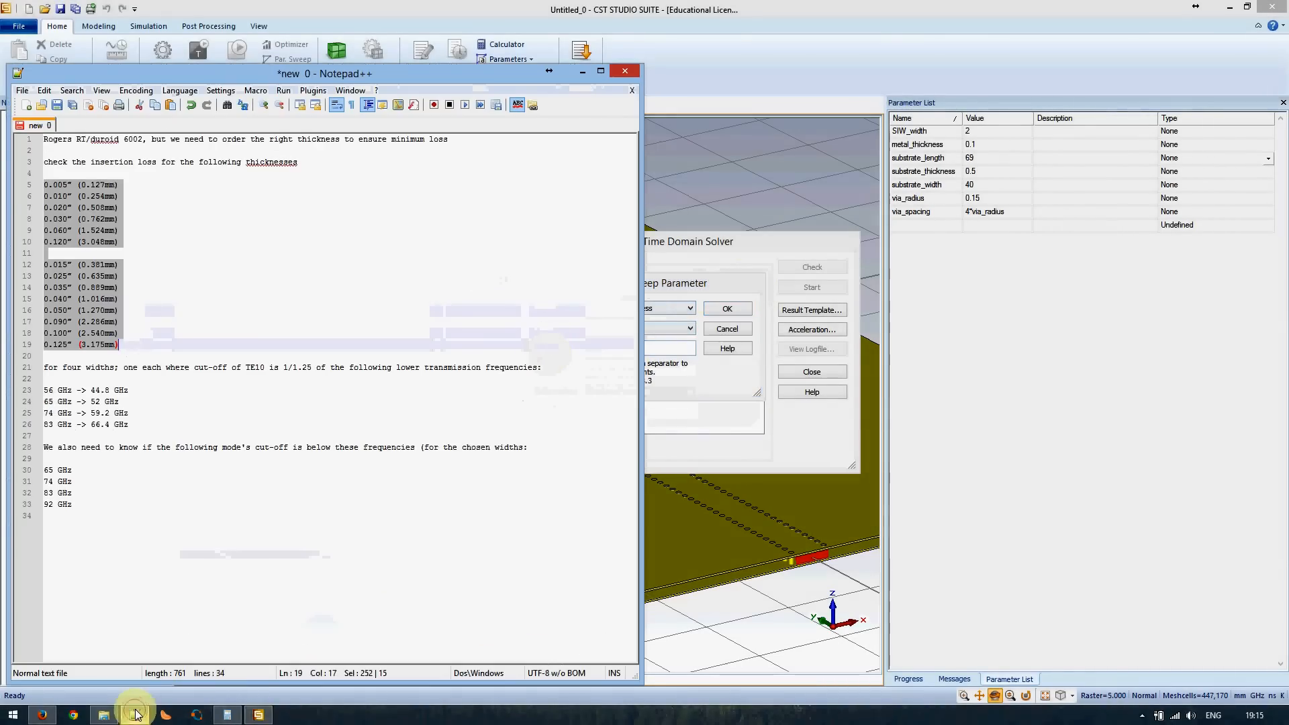
click(86, 185)
drag(82, 184, 104, 184)
key(ctrl+c)
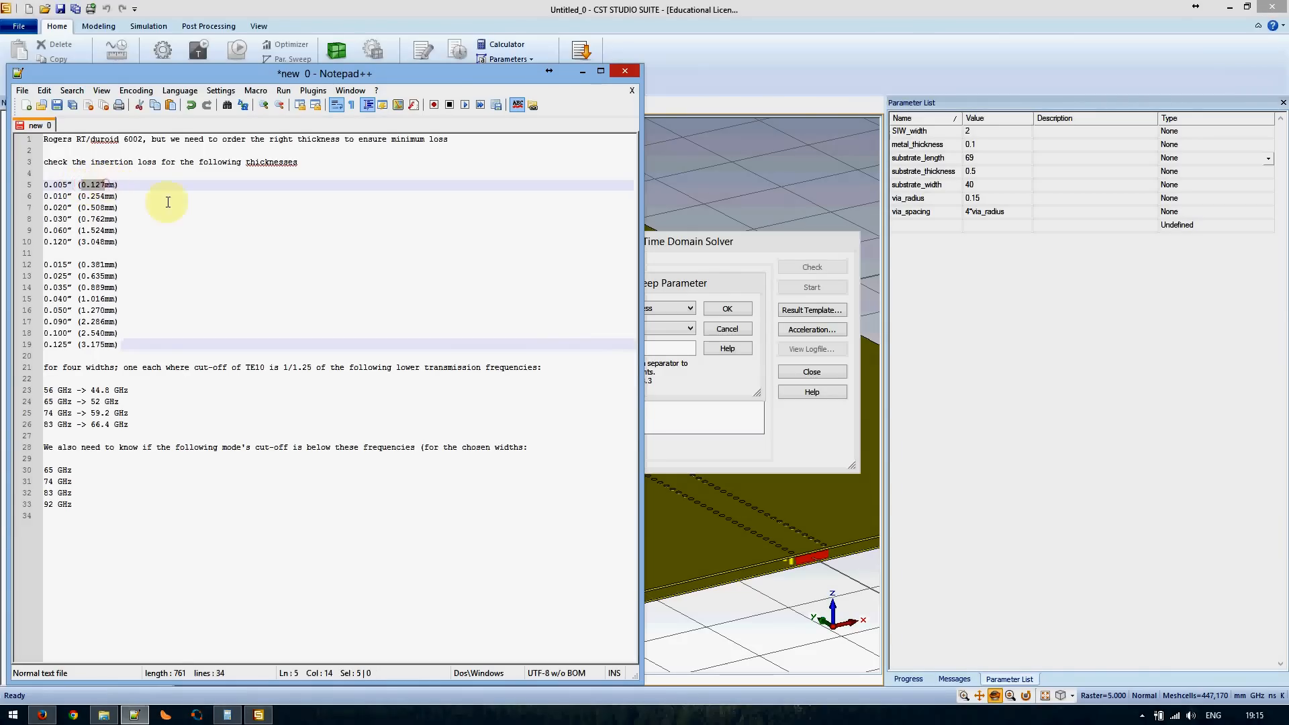
click(684, 347)
key(ctrl+v)
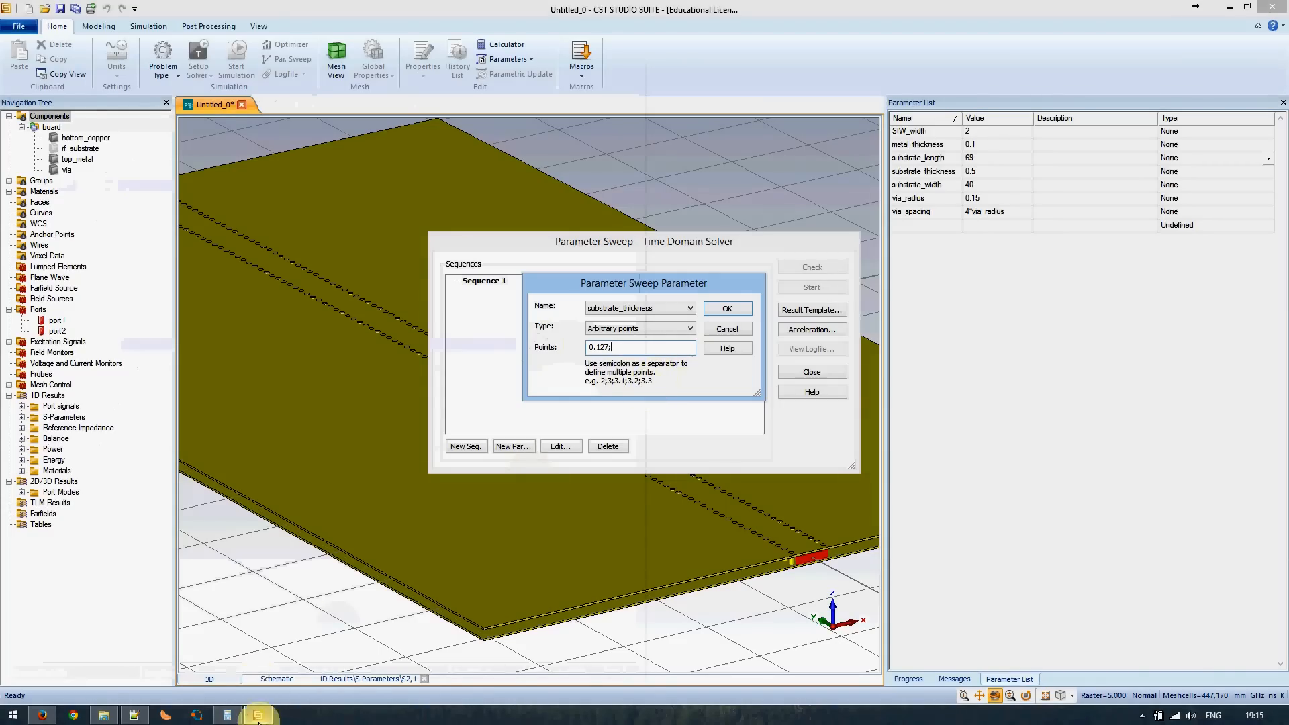
text(;)
- Copy the thickness 0.254 from the notes and add it as the second substrate_thickness sweep point
click(134, 715)
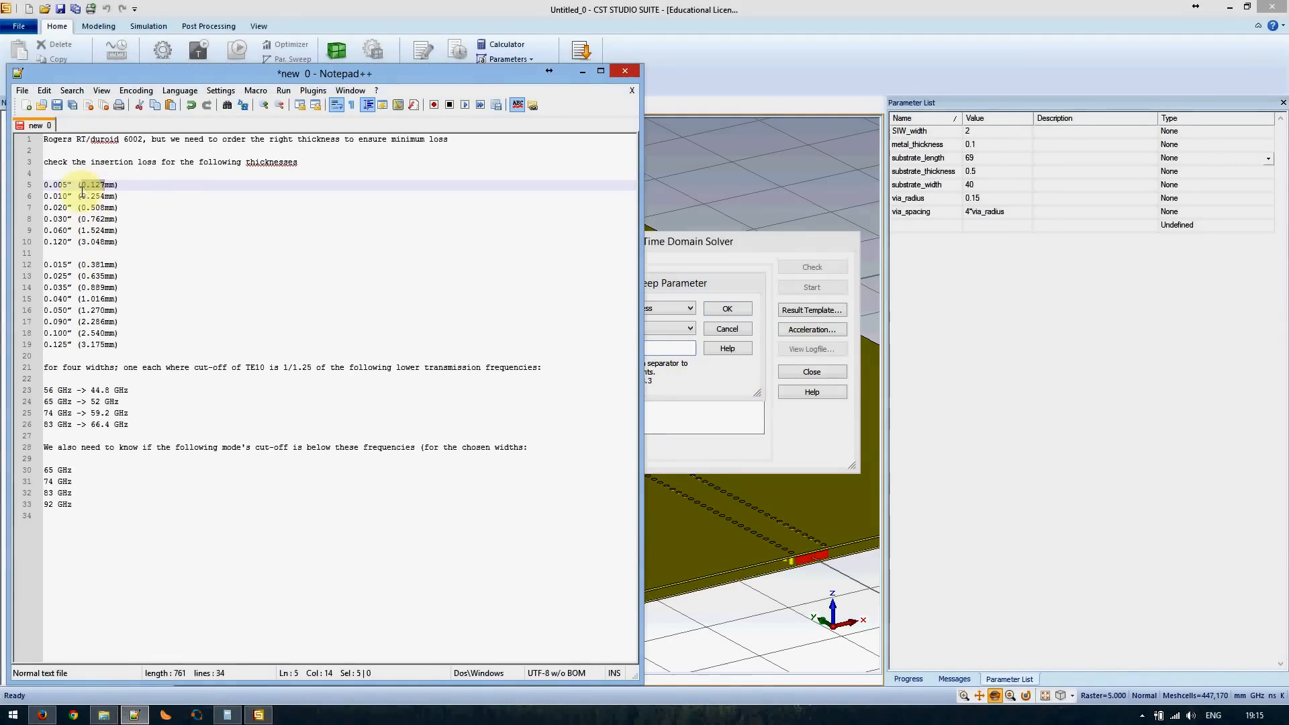
drag(81, 195, 105, 195)
key(ctrl+c)
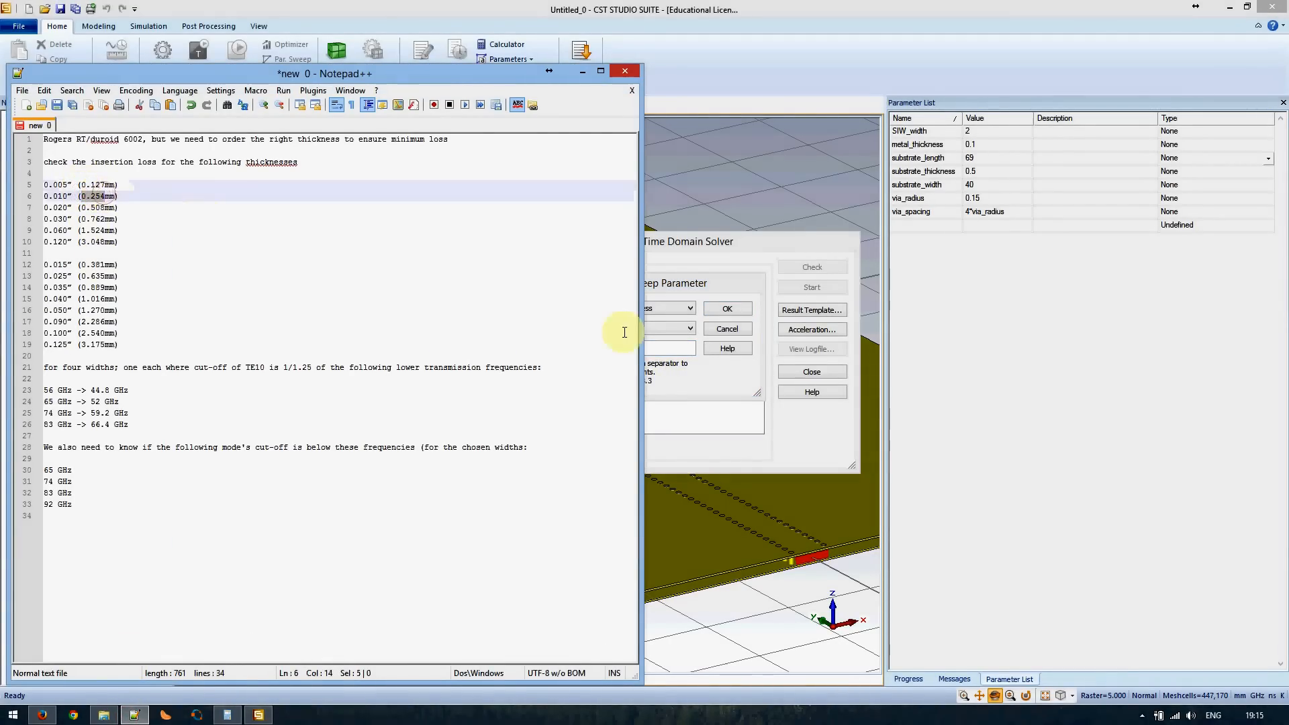
click(668, 345)
key(ctrl+v)
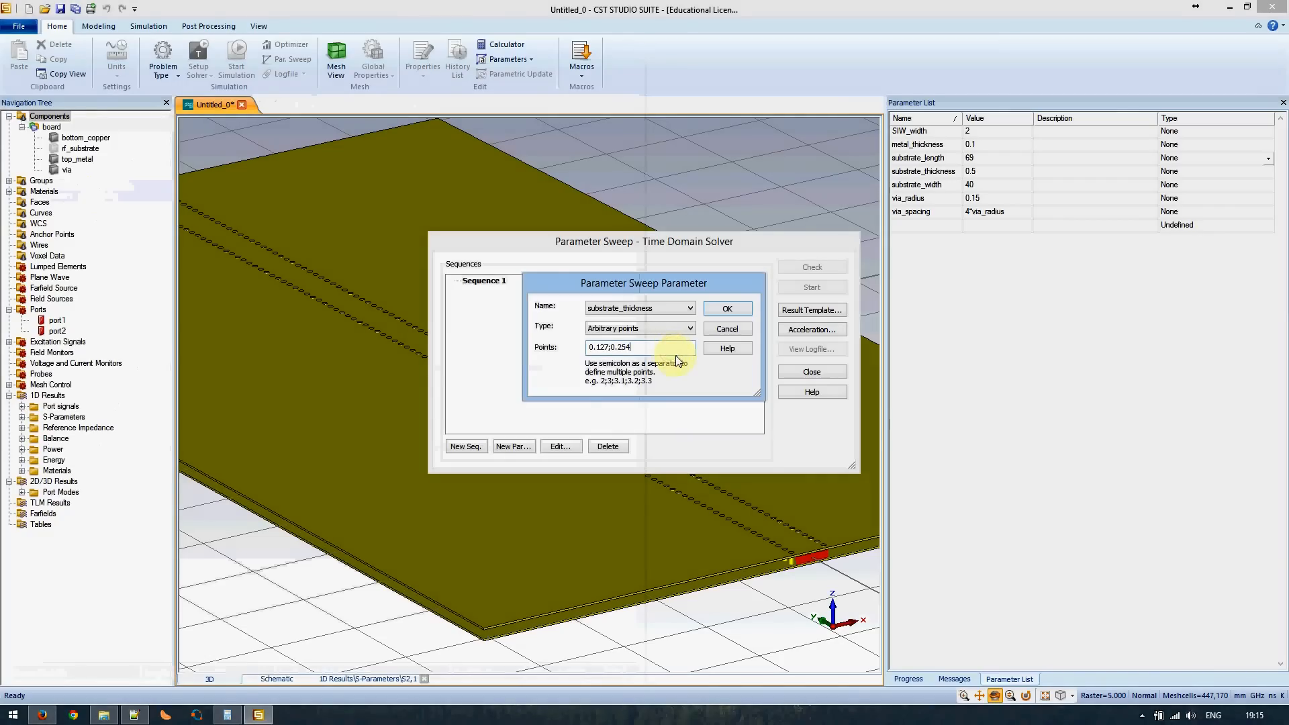
- Copy the thickness 0.508 from the notes and append it to the sweep points, separated by semicolons
click(134, 715)
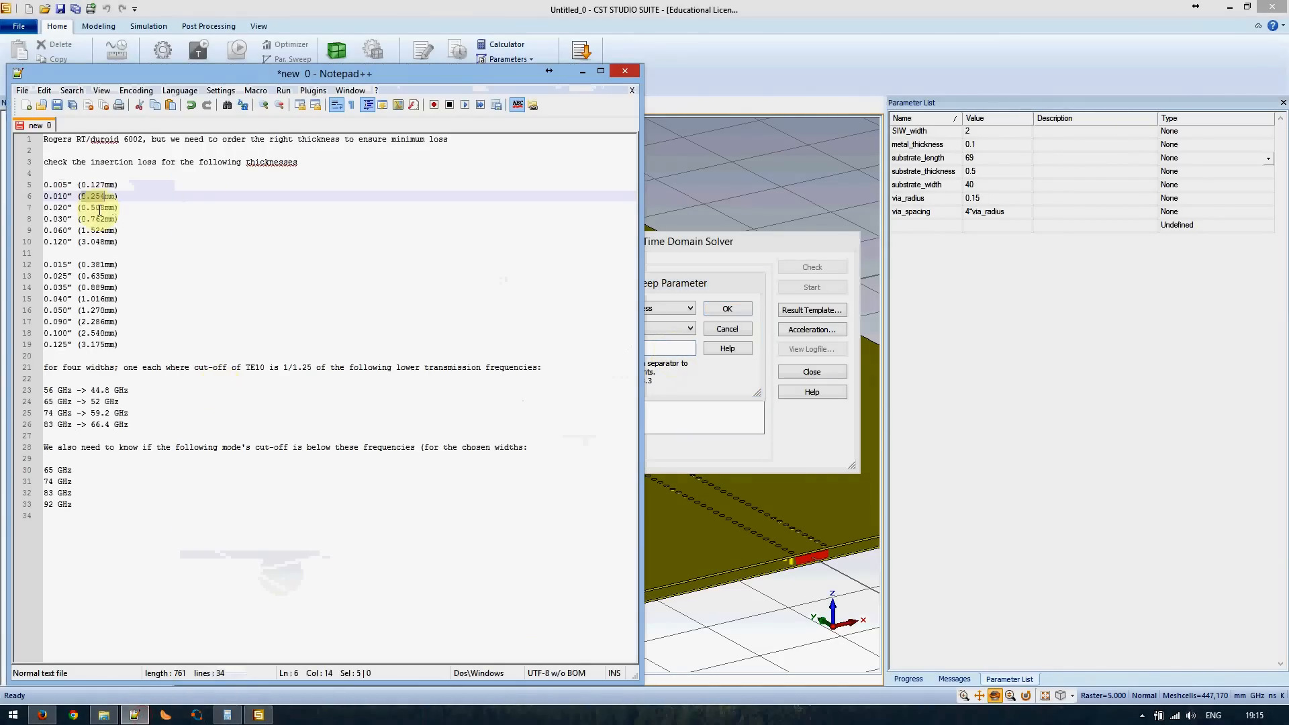
drag(80, 208, 106, 208)
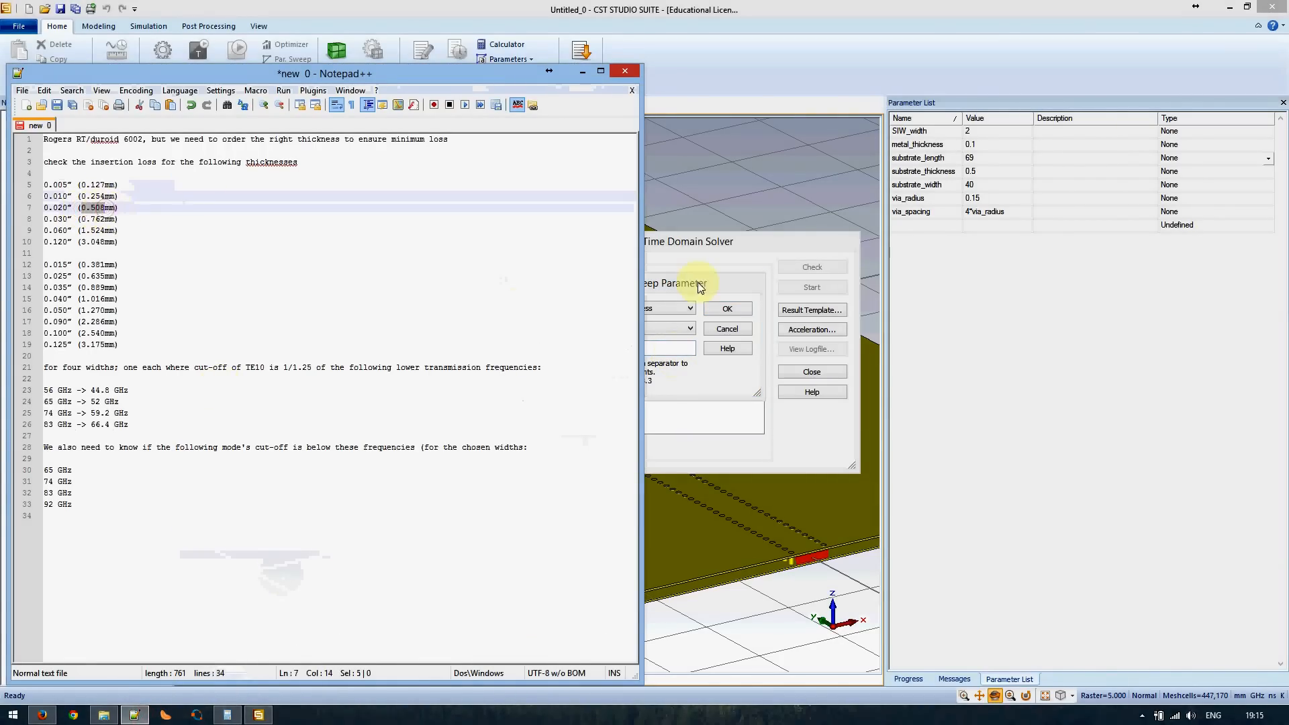
key(ctrl+c)
click(661, 348)
text(;0.254;)
key(ctrl+v)
text(;)
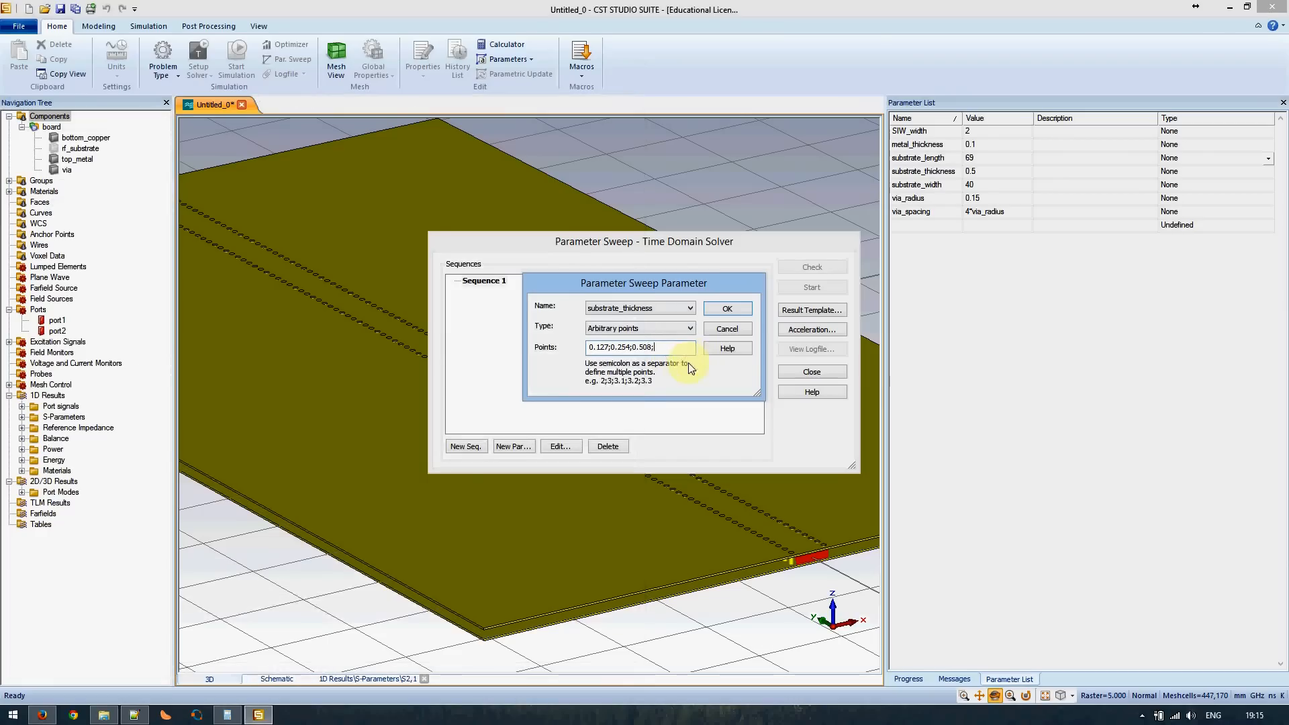
- Copy the thickness 0.762 from the notes and append it with a semicolon to the sweep points
click(132, 716)
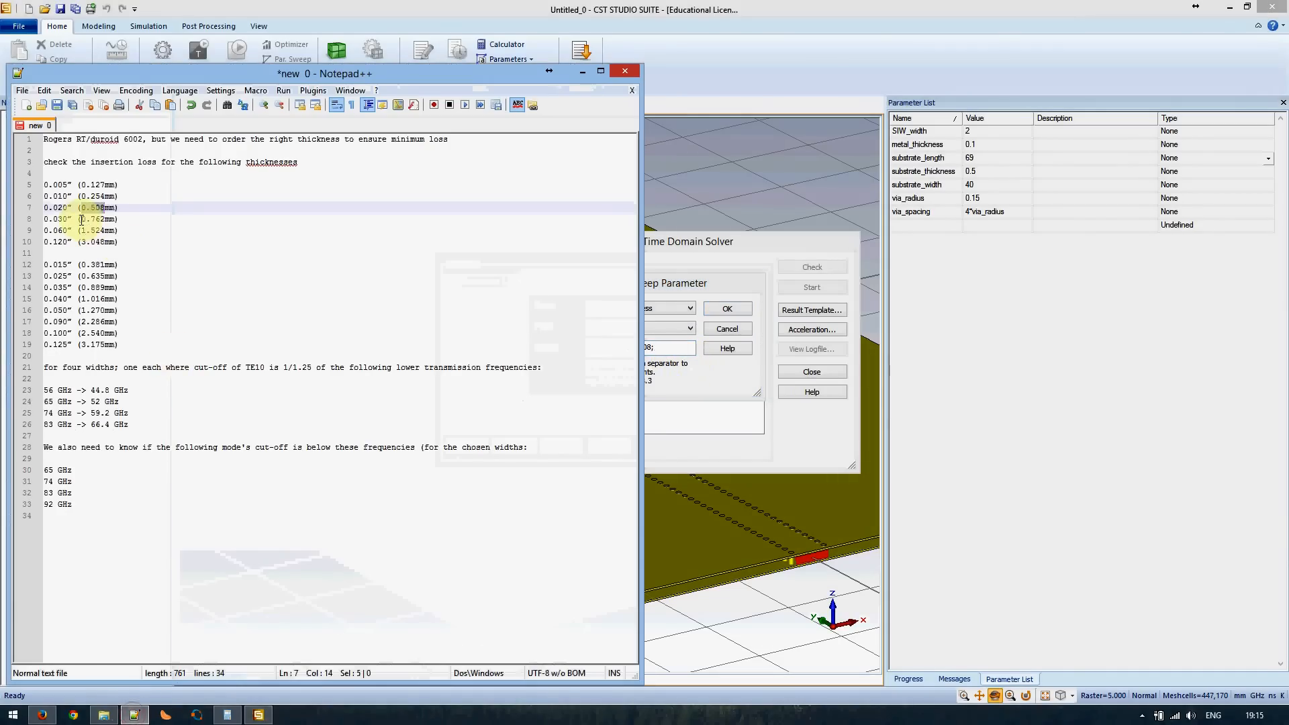
drag(79, 219, 105, 219)
key(ctrl+c)
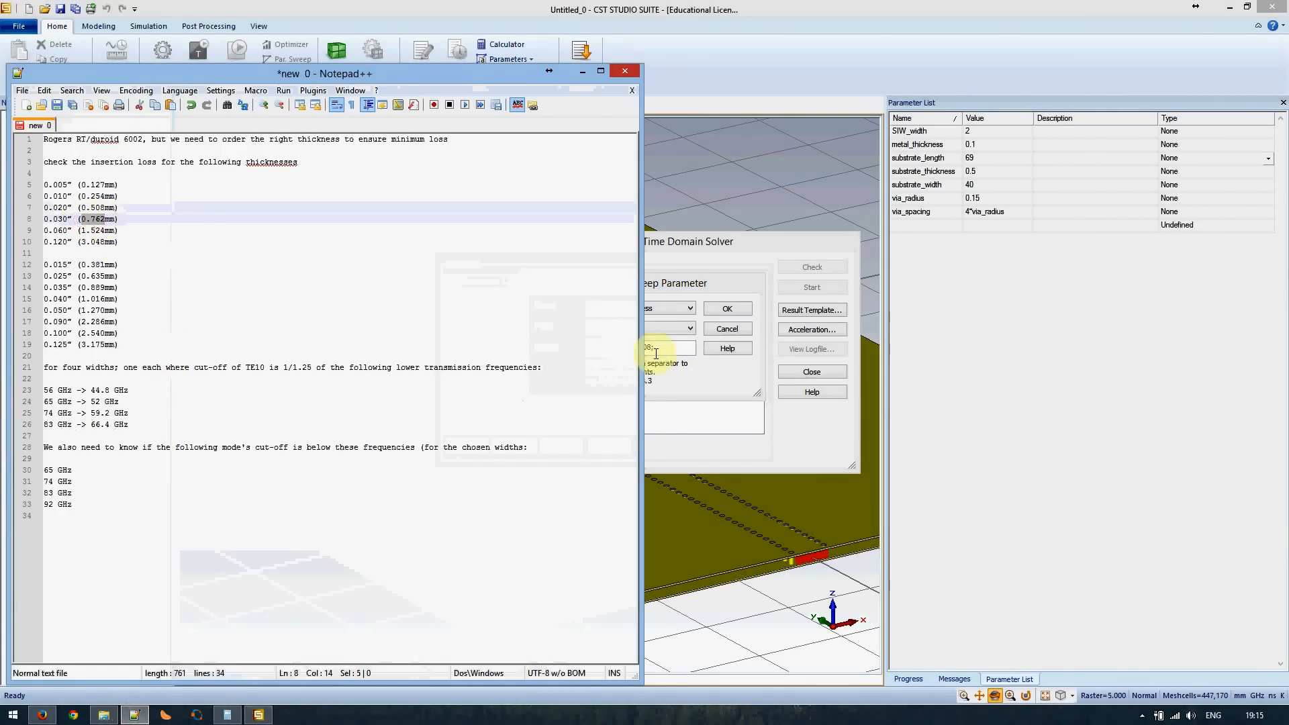
click(684, 348)
key(ctrl+v)
text(;)
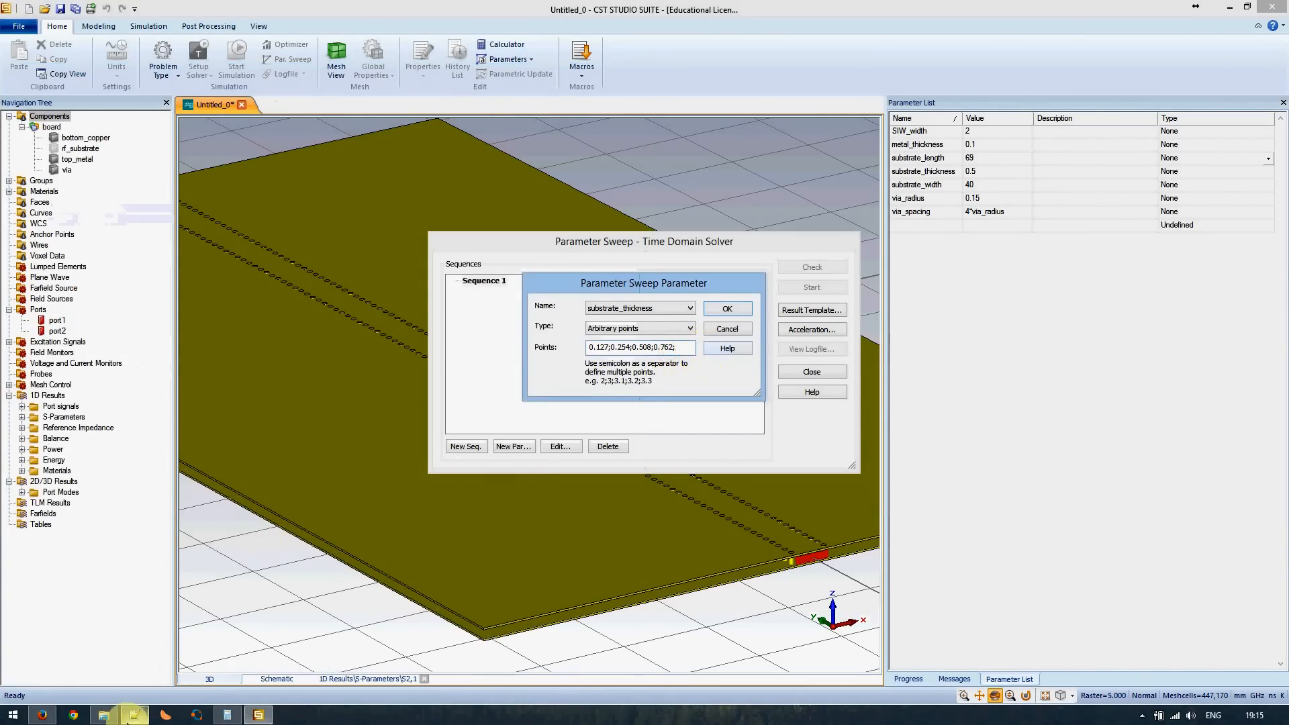
- Copy the thickness 1.524 from the Notepad++ notes and append it to the substrate_thickness sweep points
click(134, 715)
drag(79, 230, 110, 232)
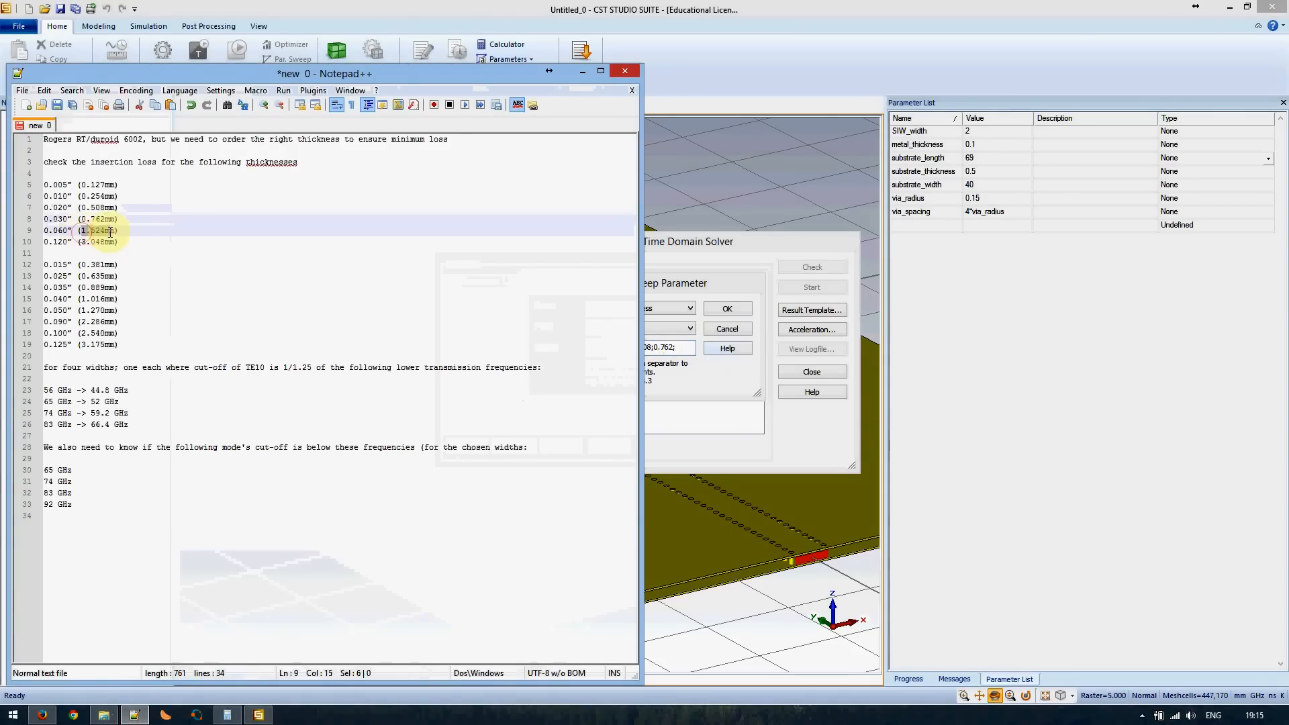
click(695, 350)
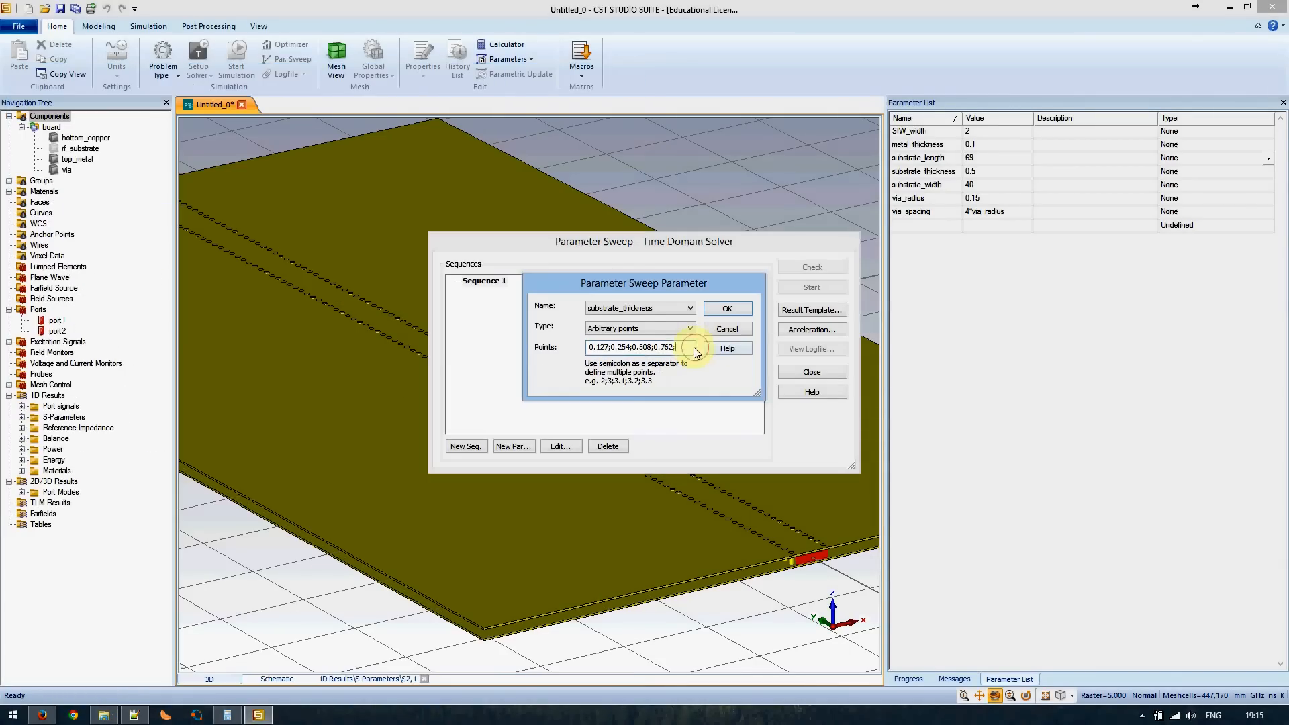
- Copy the thickness 3.048 from the notes, append it after a semicolon, and confirm the substrate_thickness sweep parameter
click(134, 714)
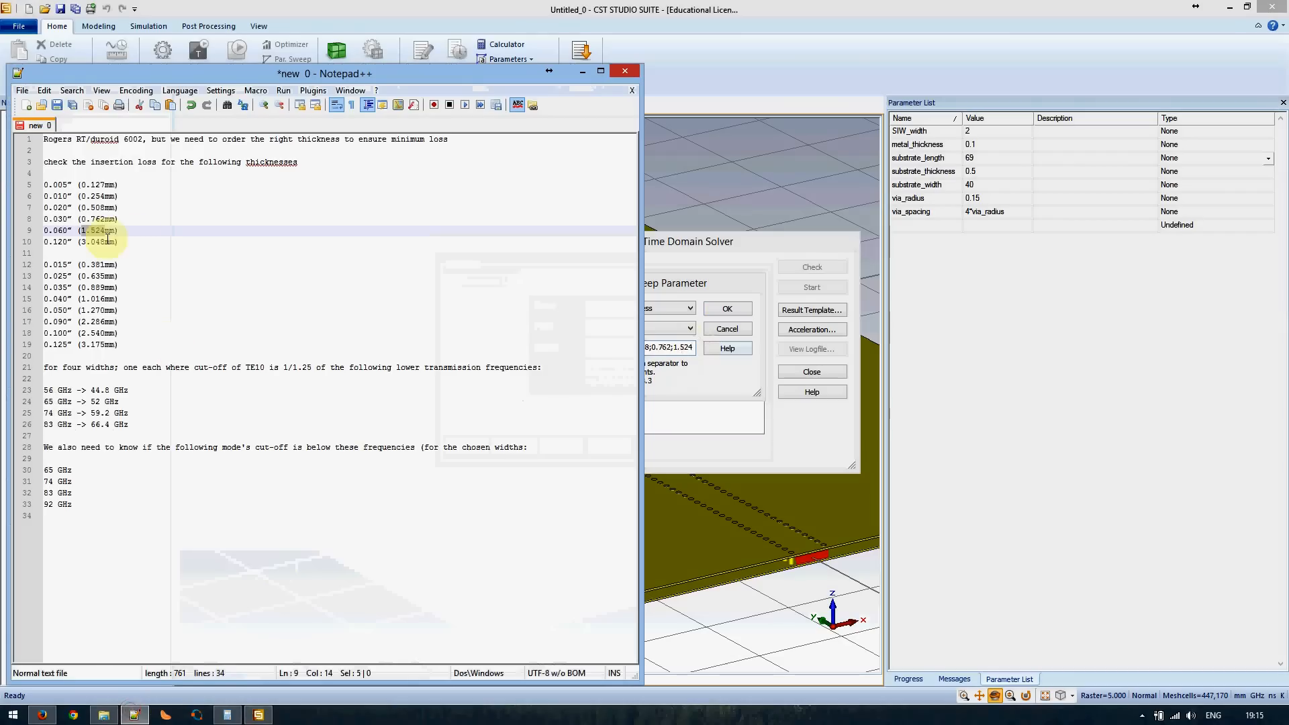
drag(106, 241, 82, 242)
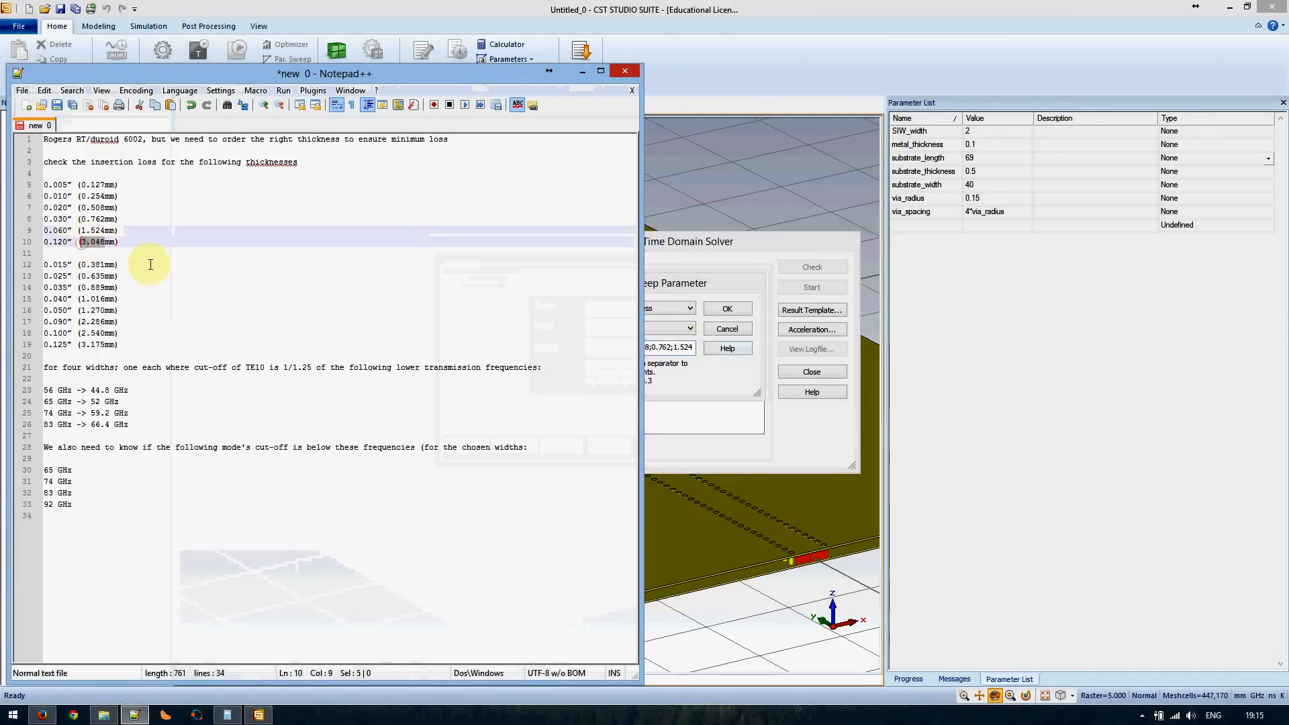
click(695, 347)
text(;0.50)
key(ctrl+v)
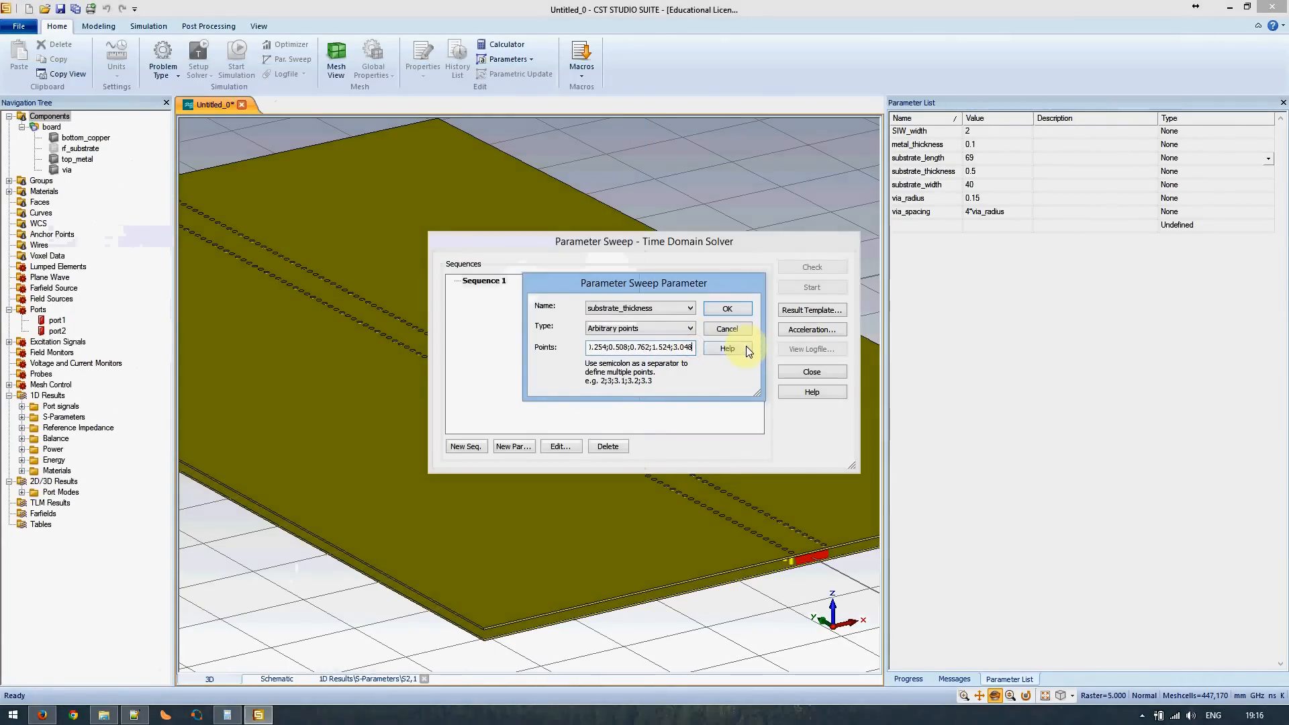
click(727, 308)
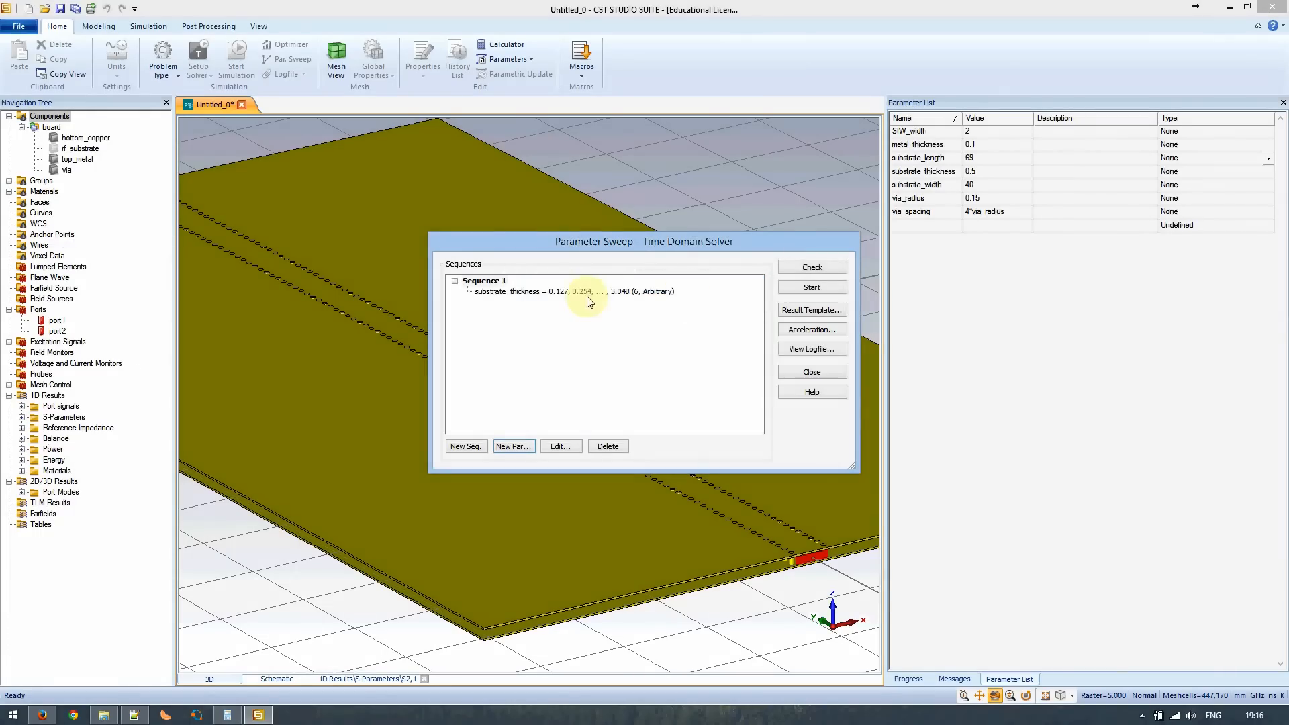
- Check the parameter sweep, accept deleting the current results while keeping the result cache, and close the sweep setup
drag(730, 246, 1063, 281)
click(1145, 302)
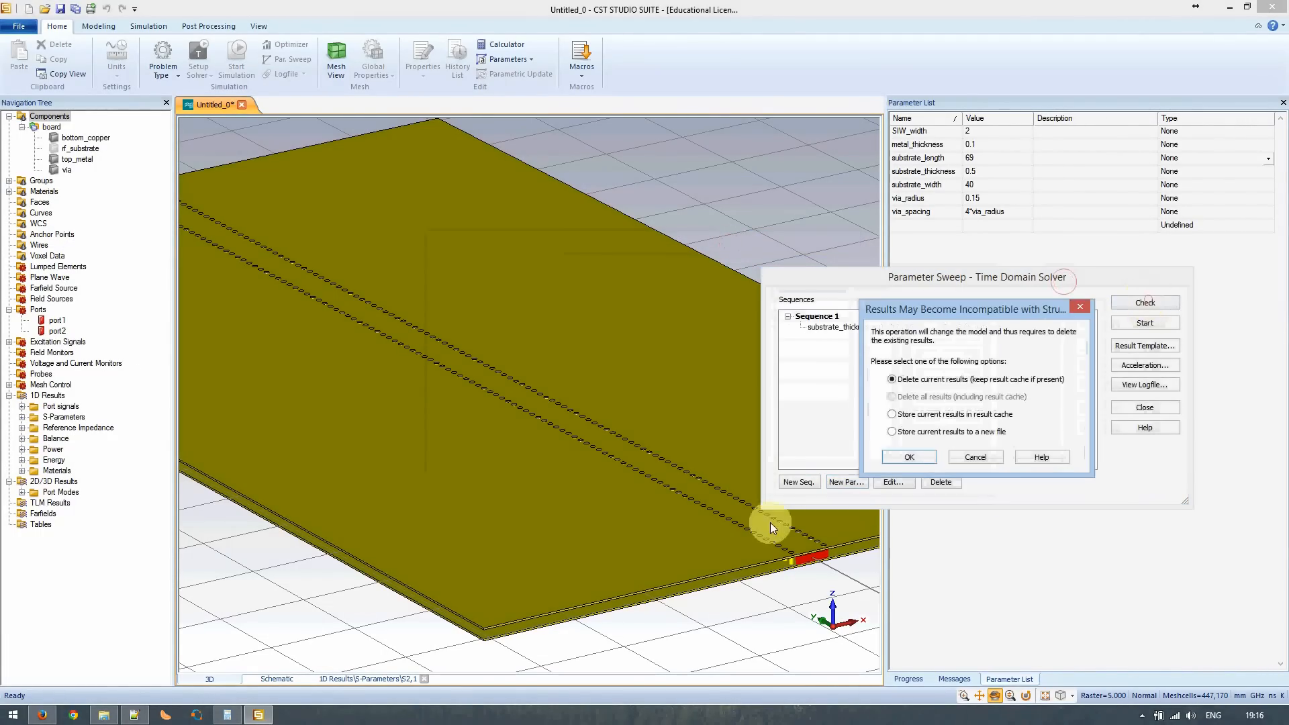
click(914, 454)
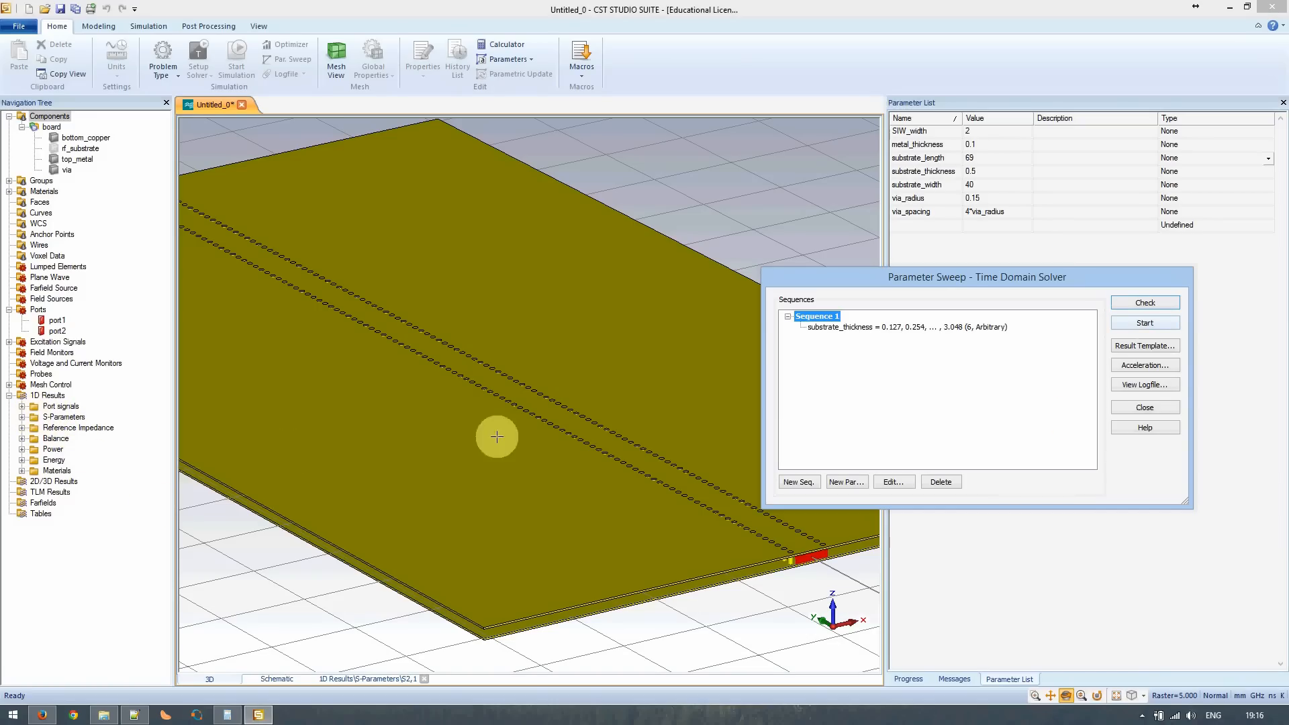
click(1144, 408)
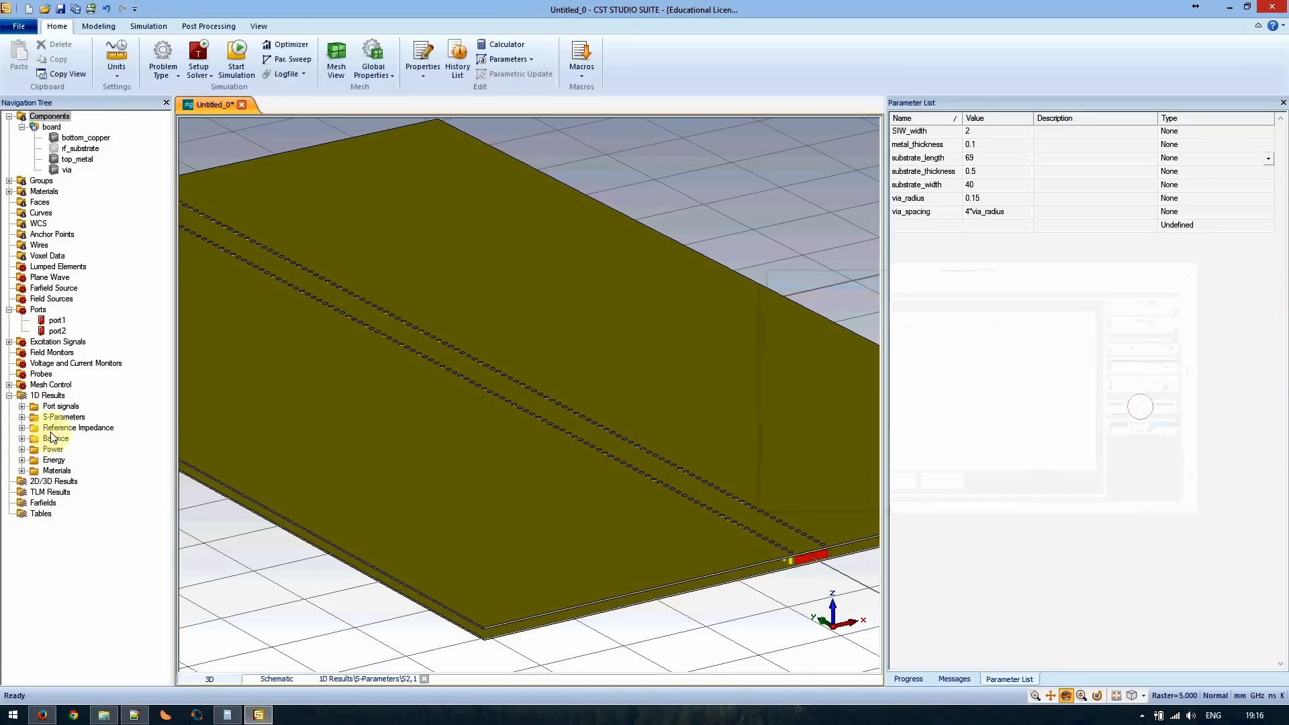
- Examine the S-parameter curves in the 1D results and return to the full 3D view of the board
click(37, 418)
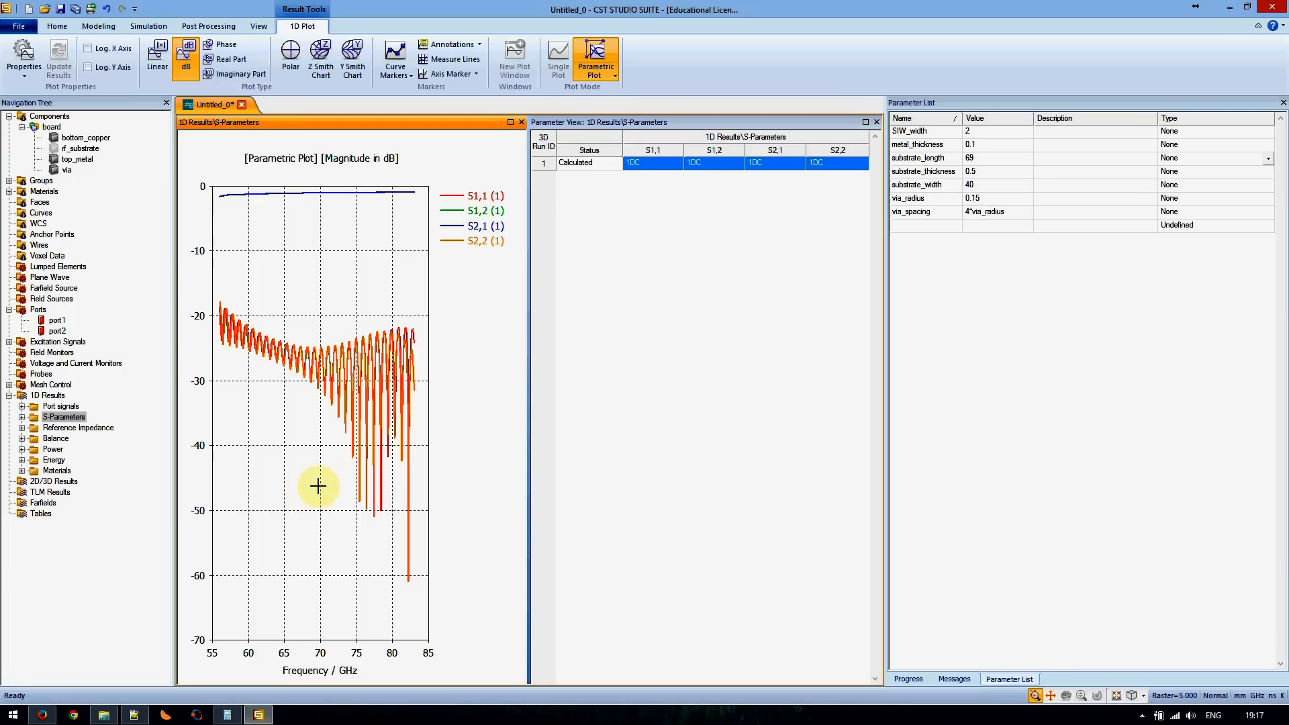
click(57, 26)
click(206, 25)
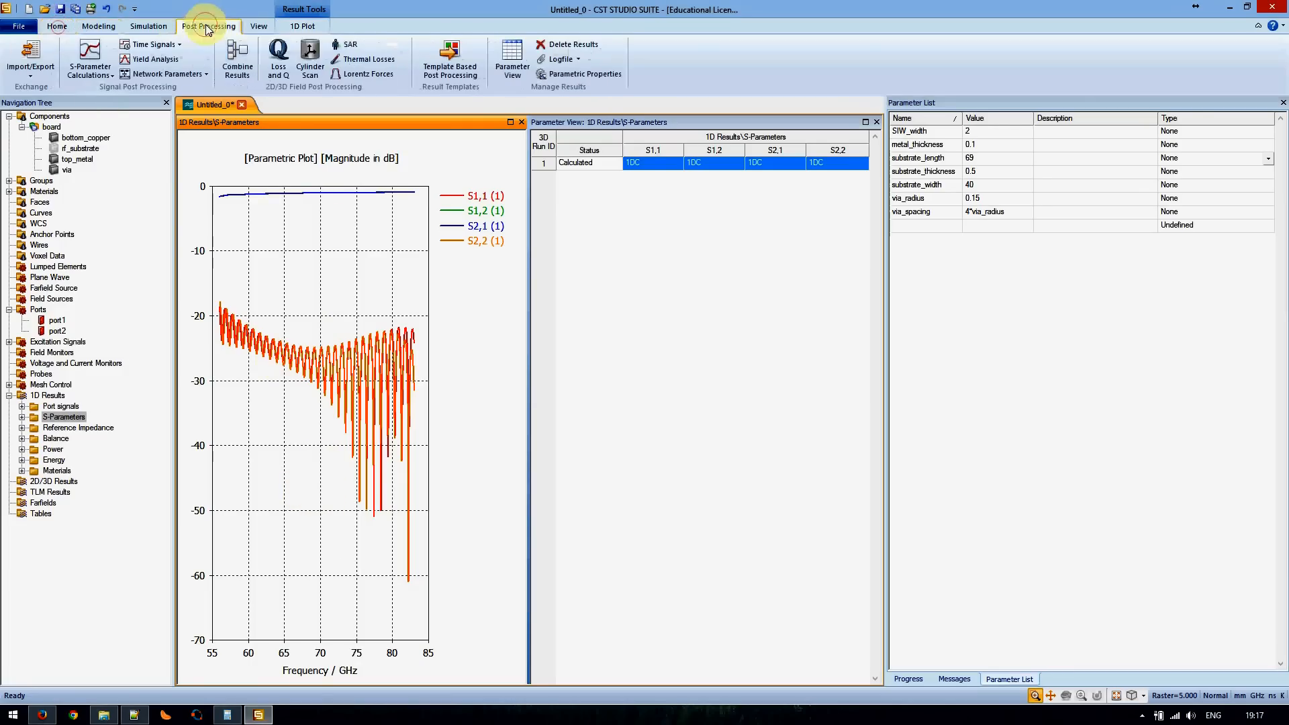
click(50, 116)
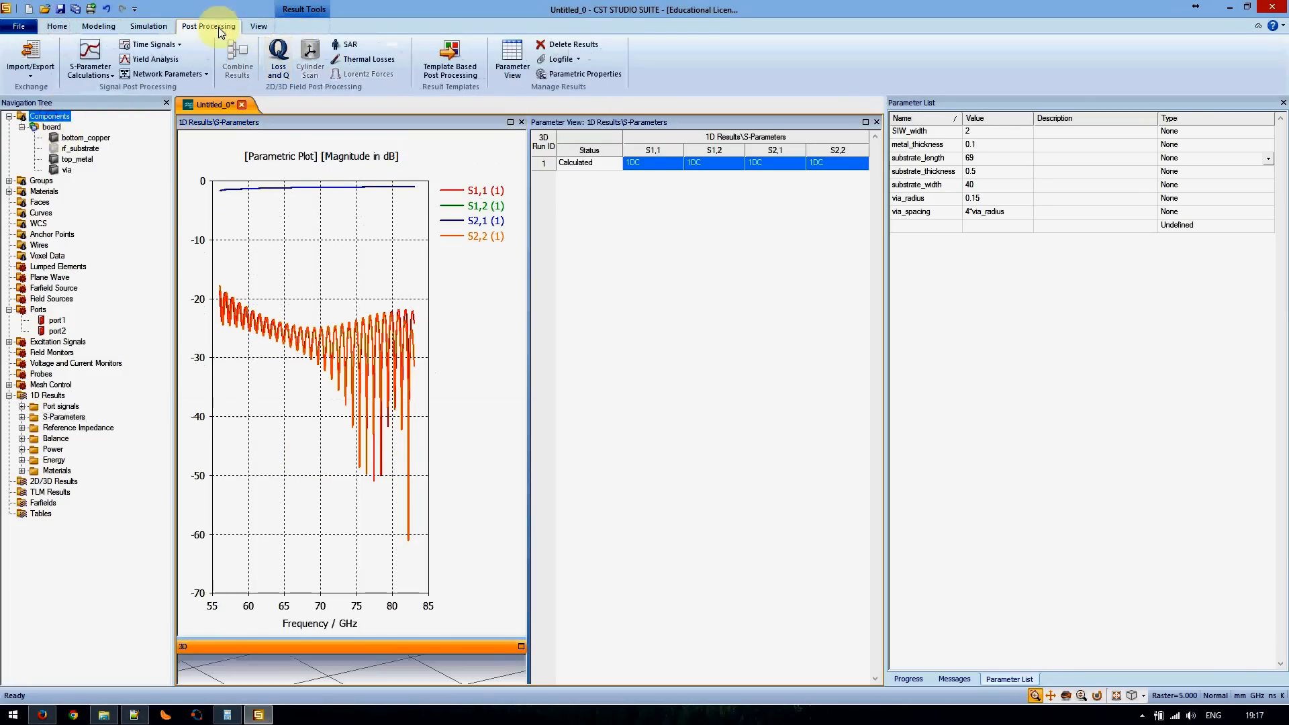
click(521, 647)
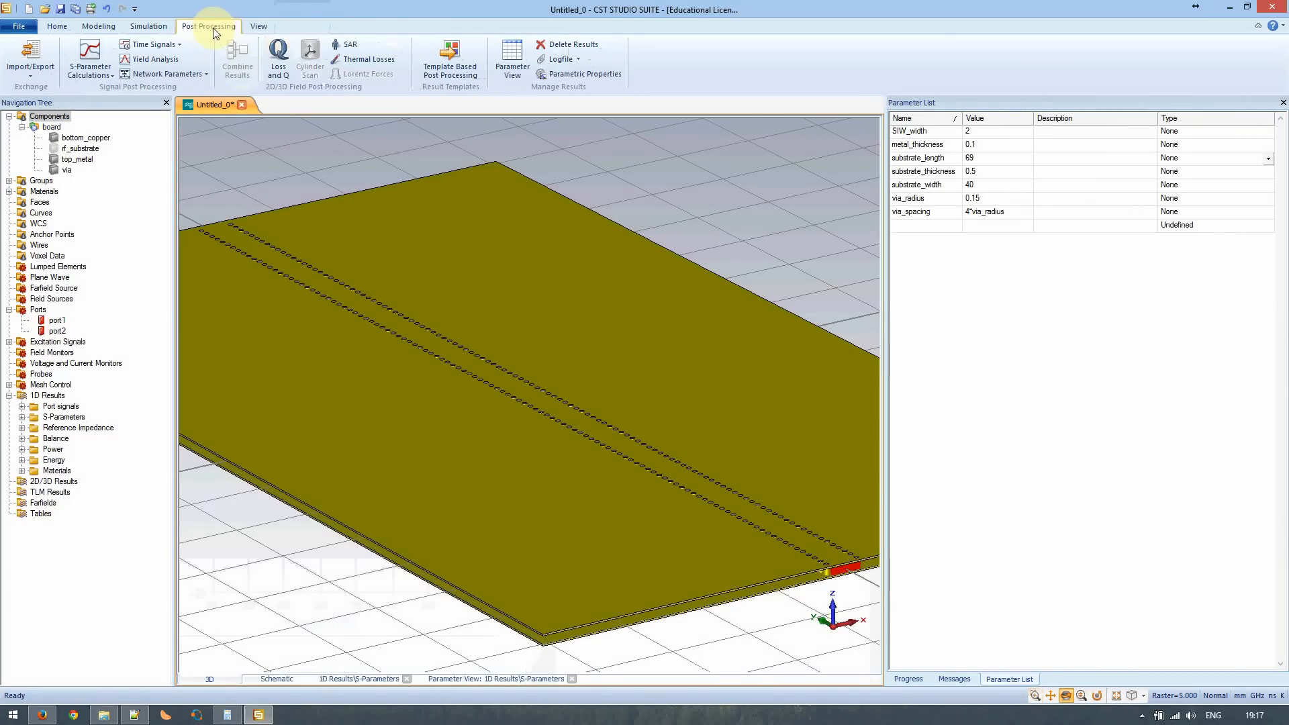
- Add a Touchstone Export step from the S-Parameters template group, with 101 samples and S-parameters renormalized to 50 ohms
click(20, 57)
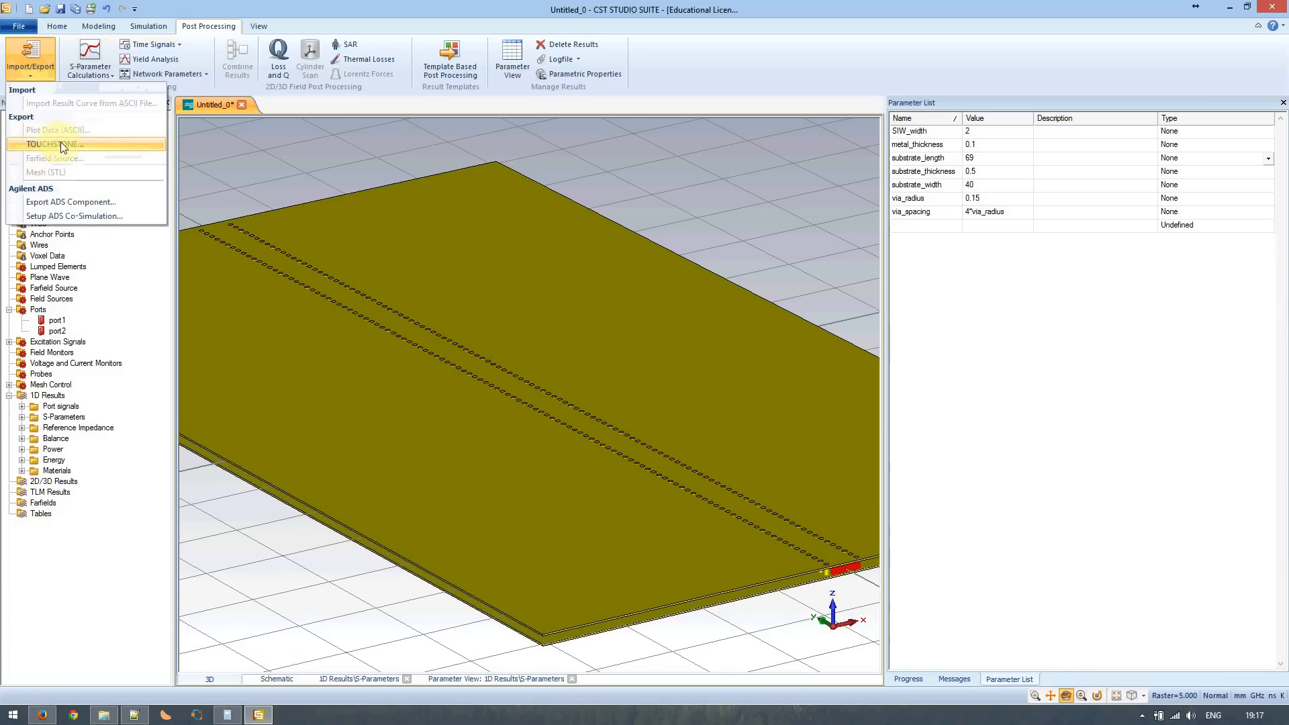
click(61, 144)
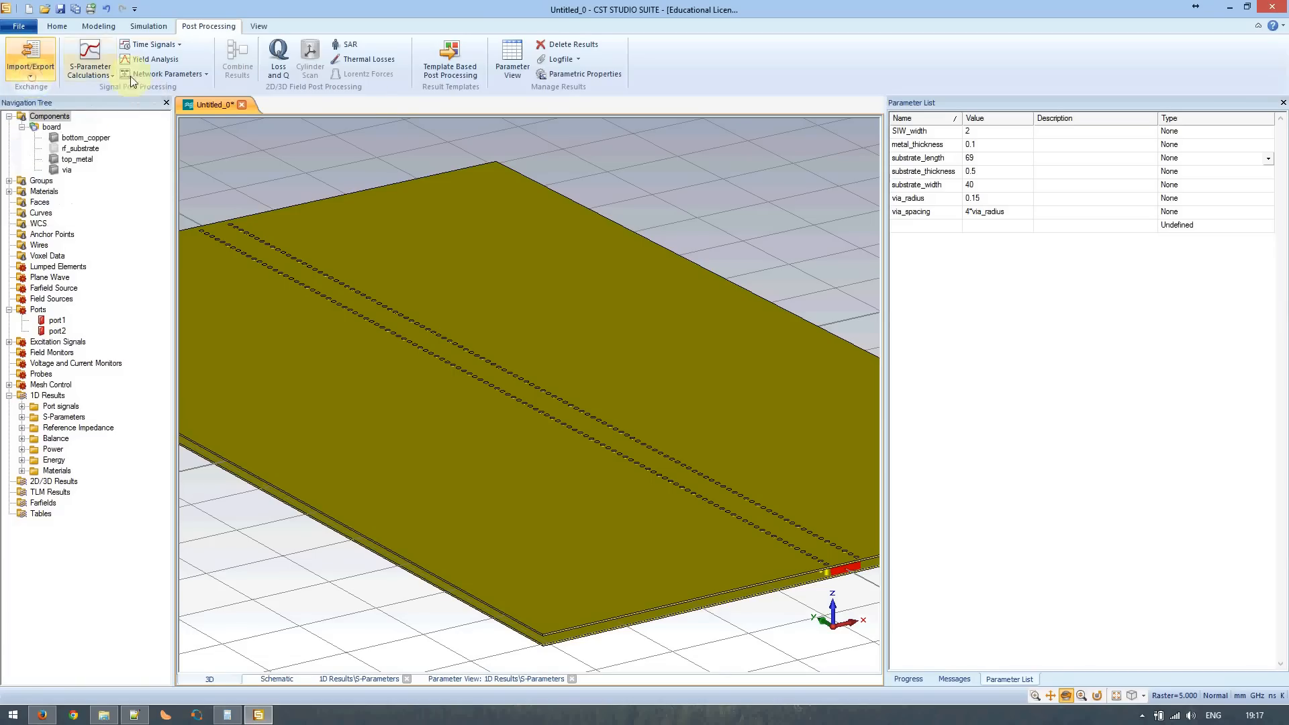
click(451, 57)
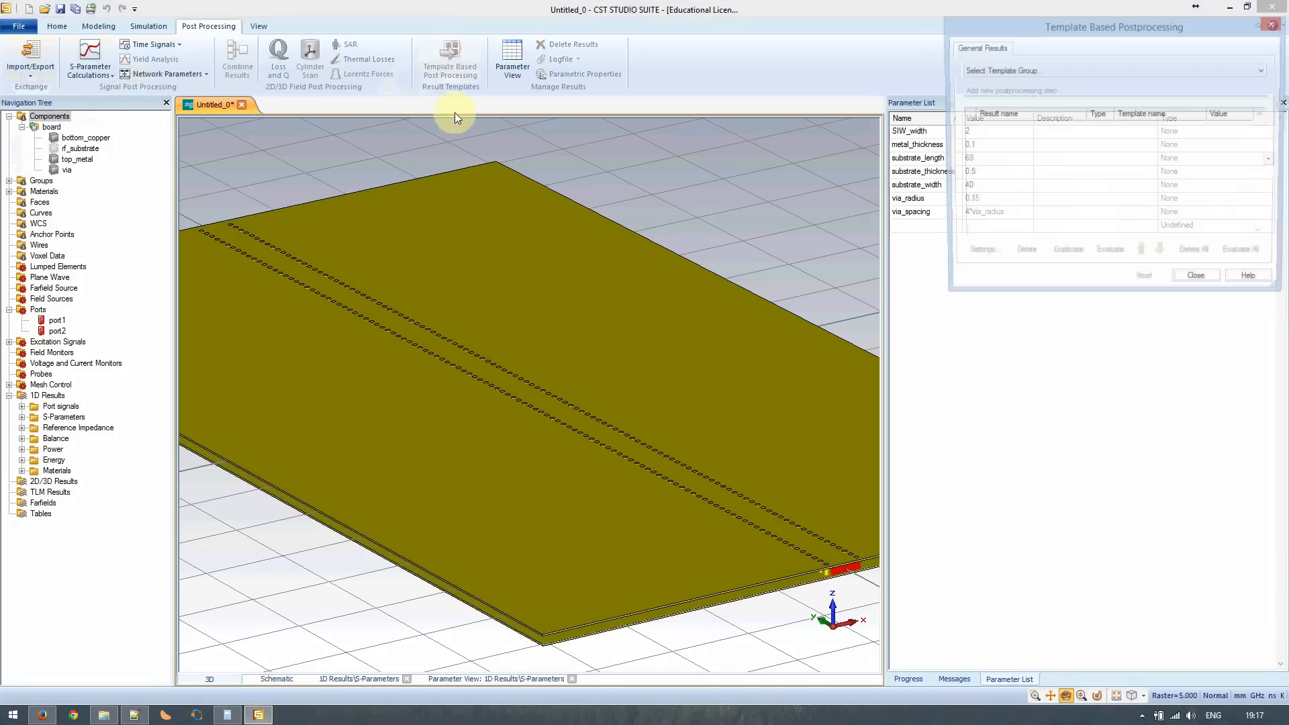
drag(1035, 42, 504, 163)
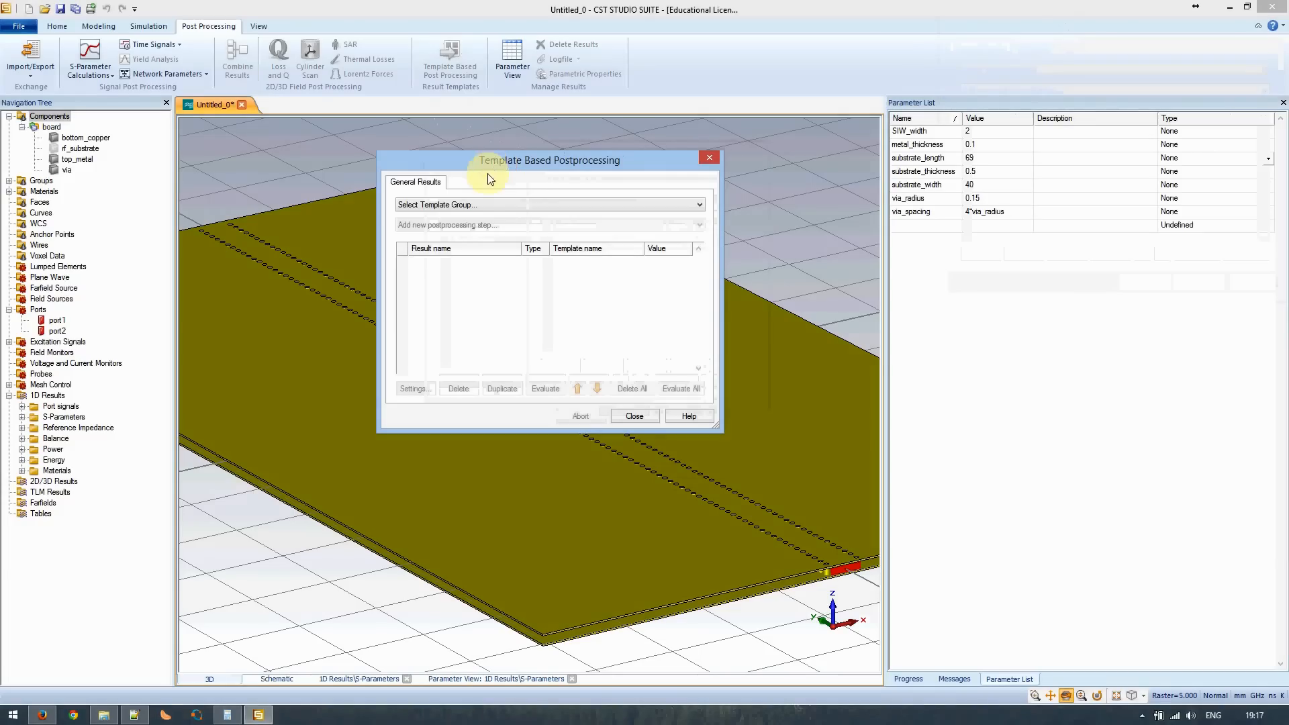
click(473, 204)
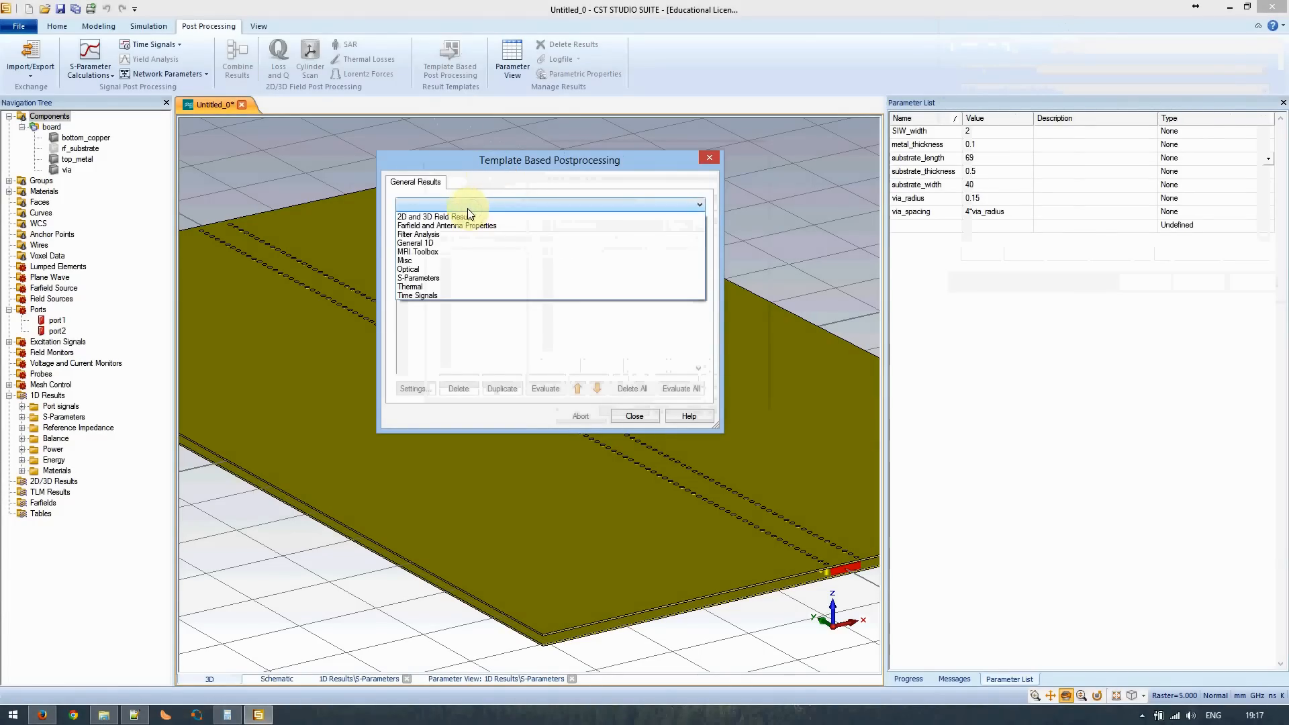
click(419, 277)
click(442, 229)
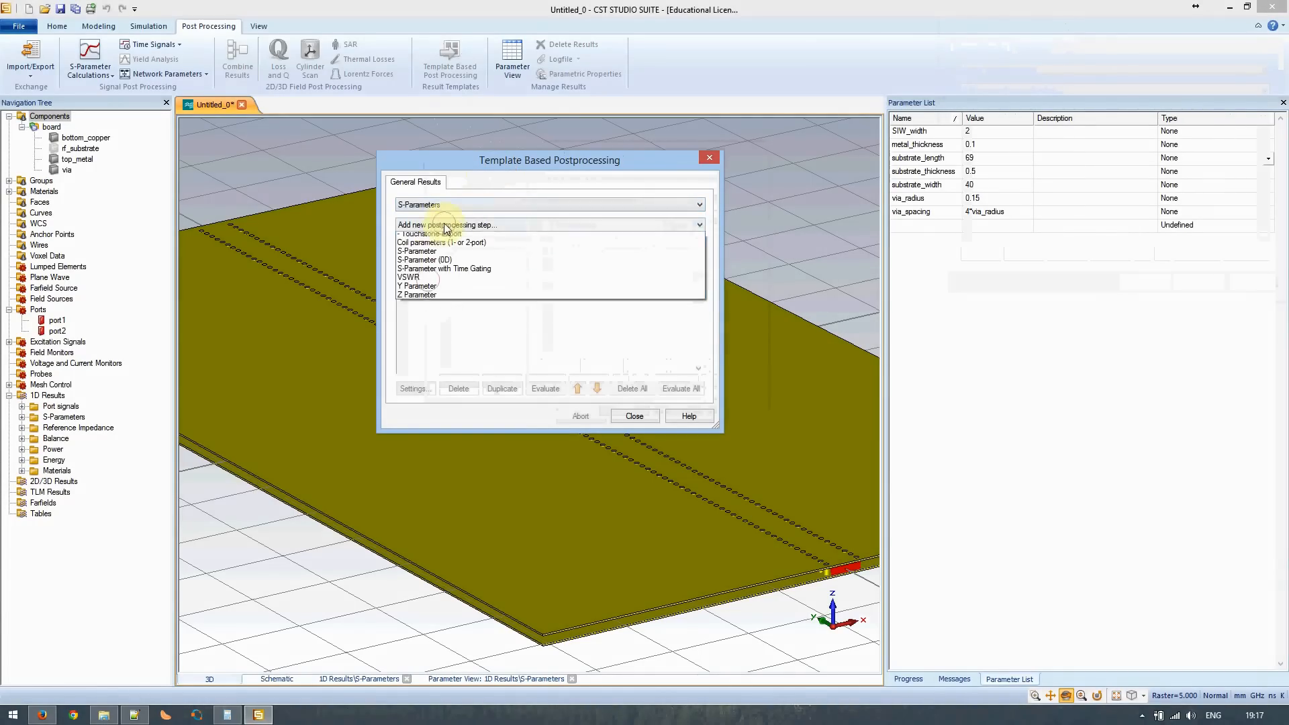
click(443, 243)
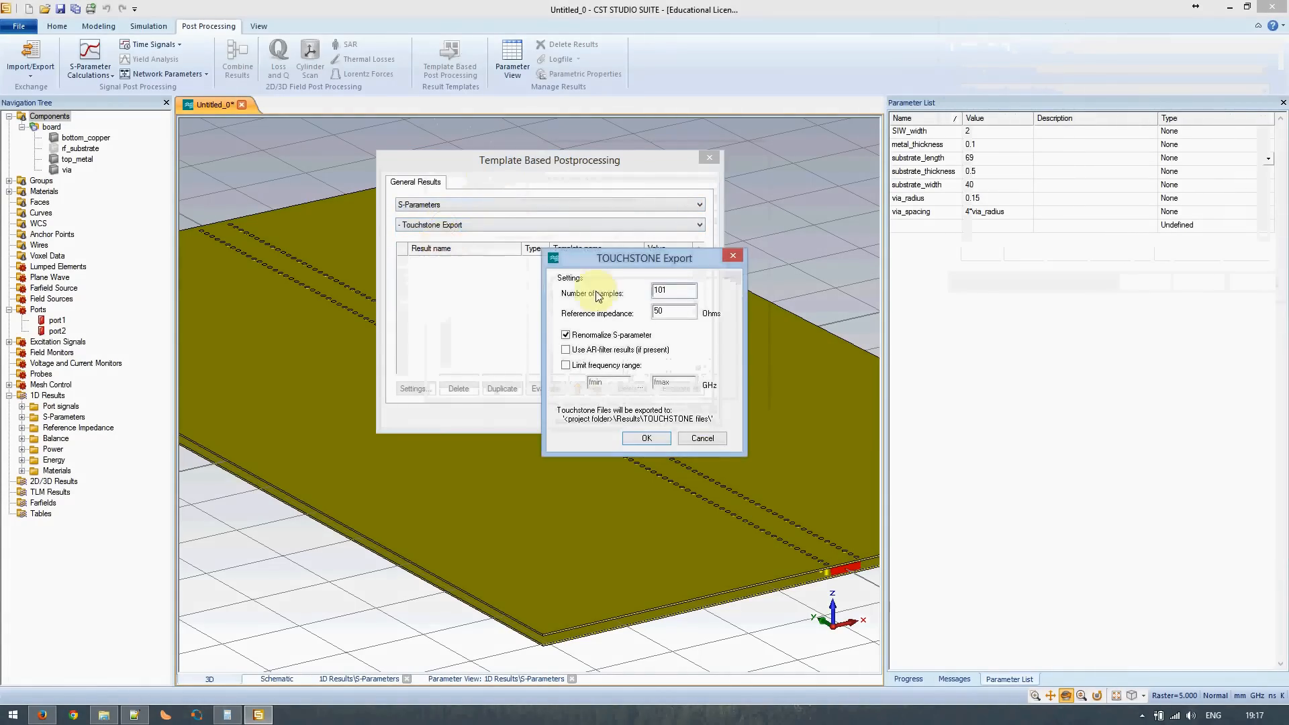
click(677, 290)
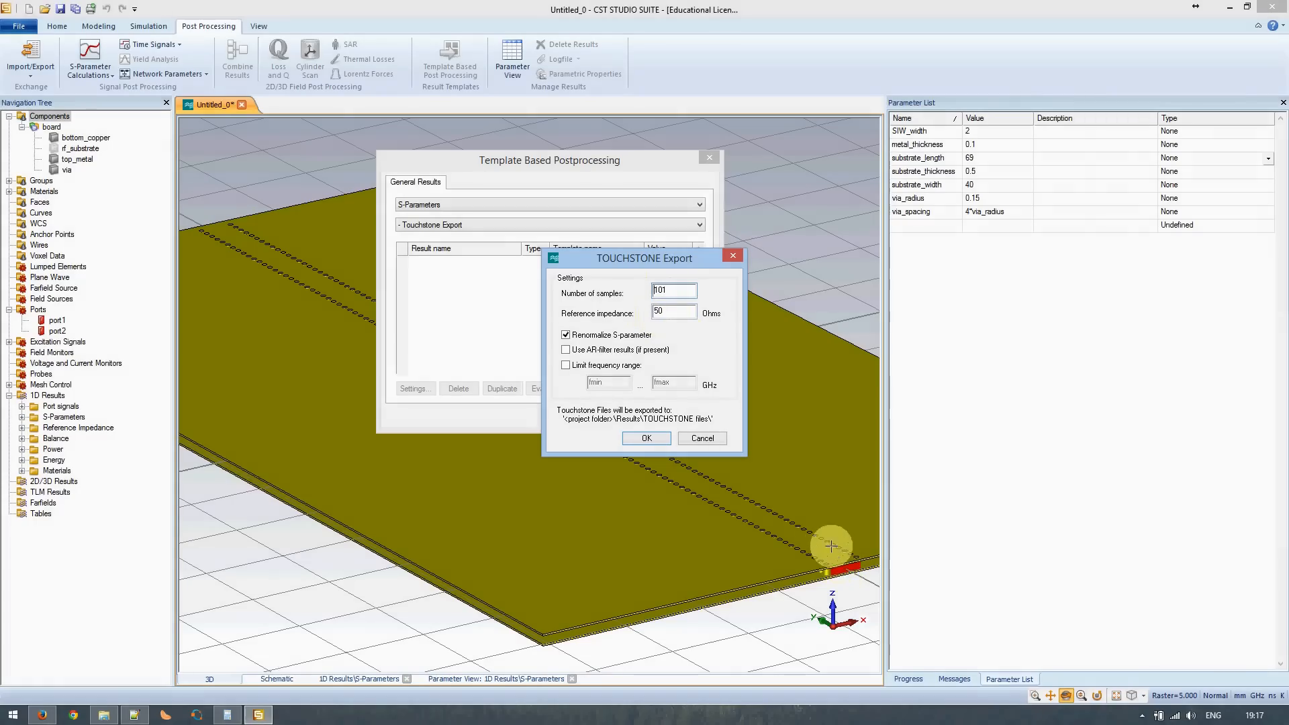
click(643, 439)
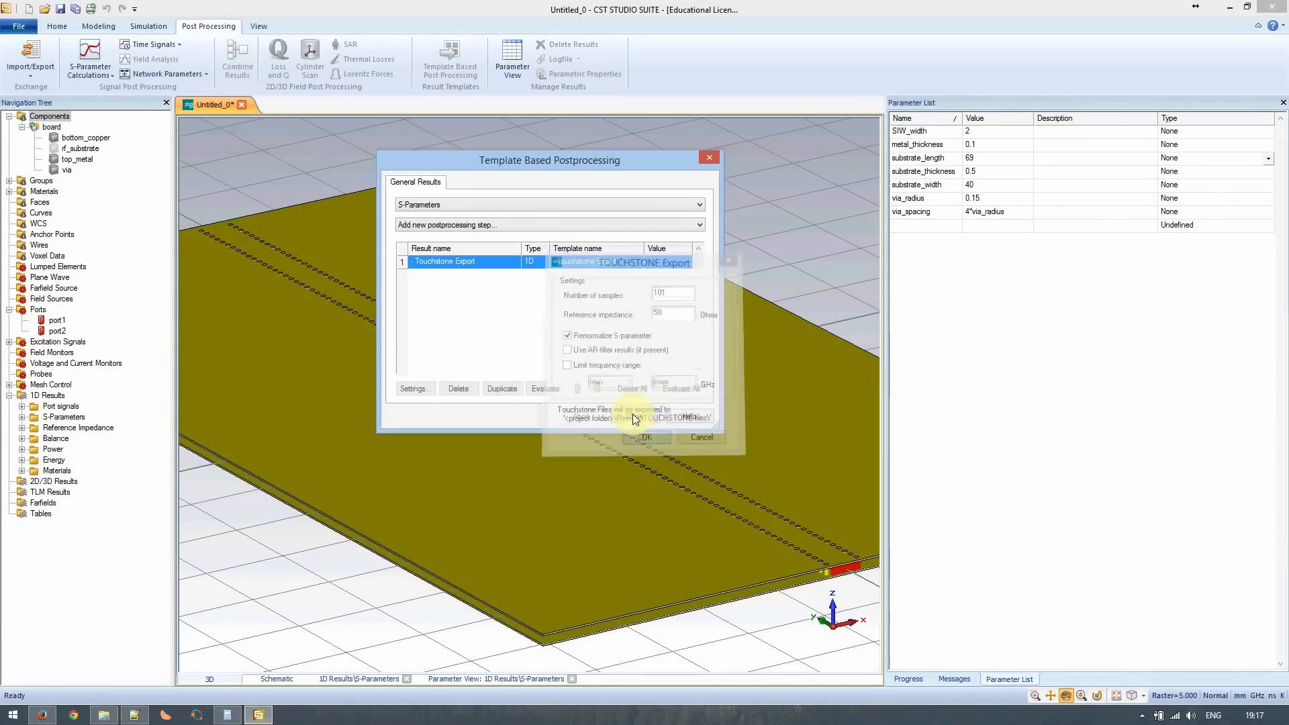
click(677, 418)
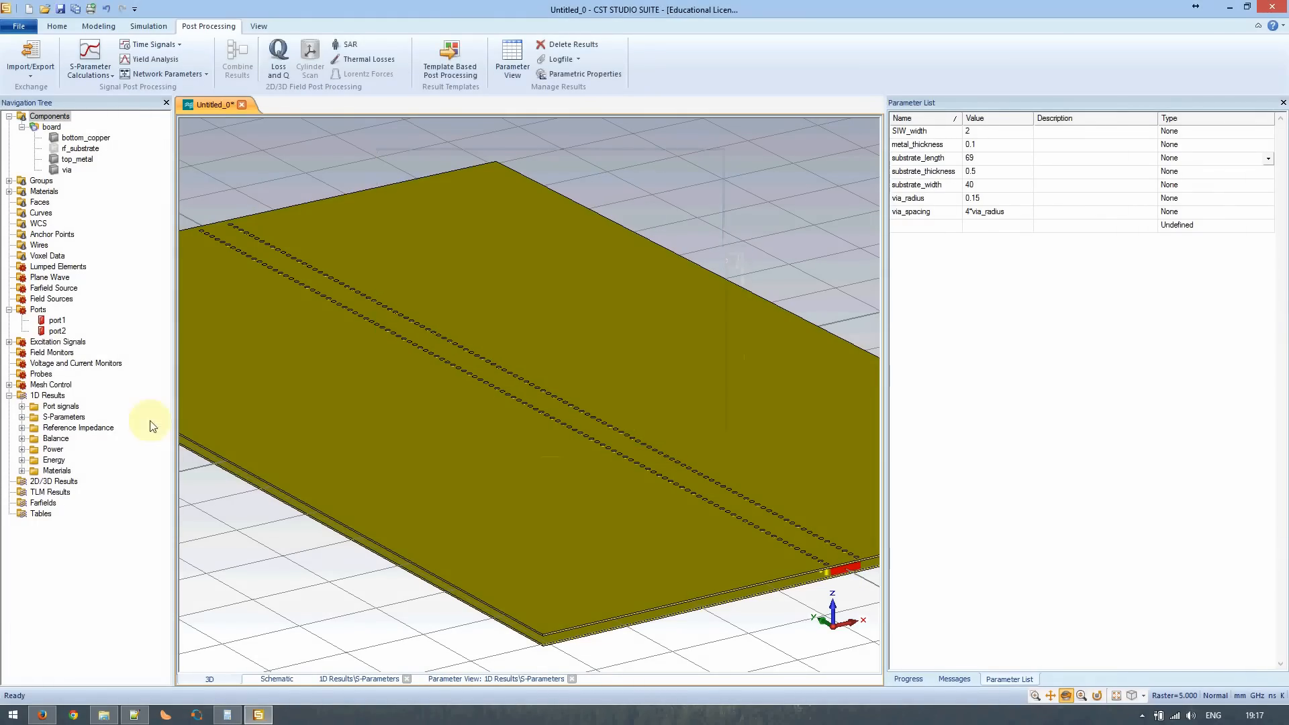
- Examine the reference impedance plot and review the list of template-based postprocessing steps
click(52, 429)
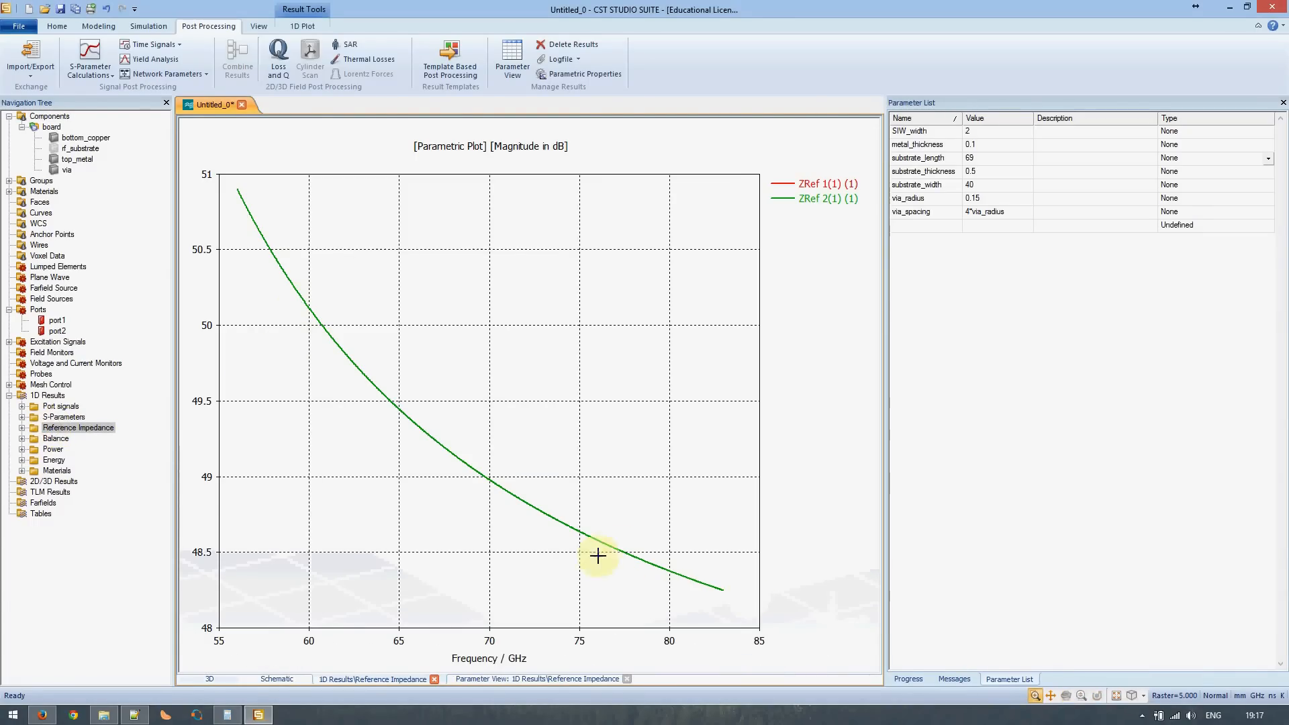
click(47, 395)
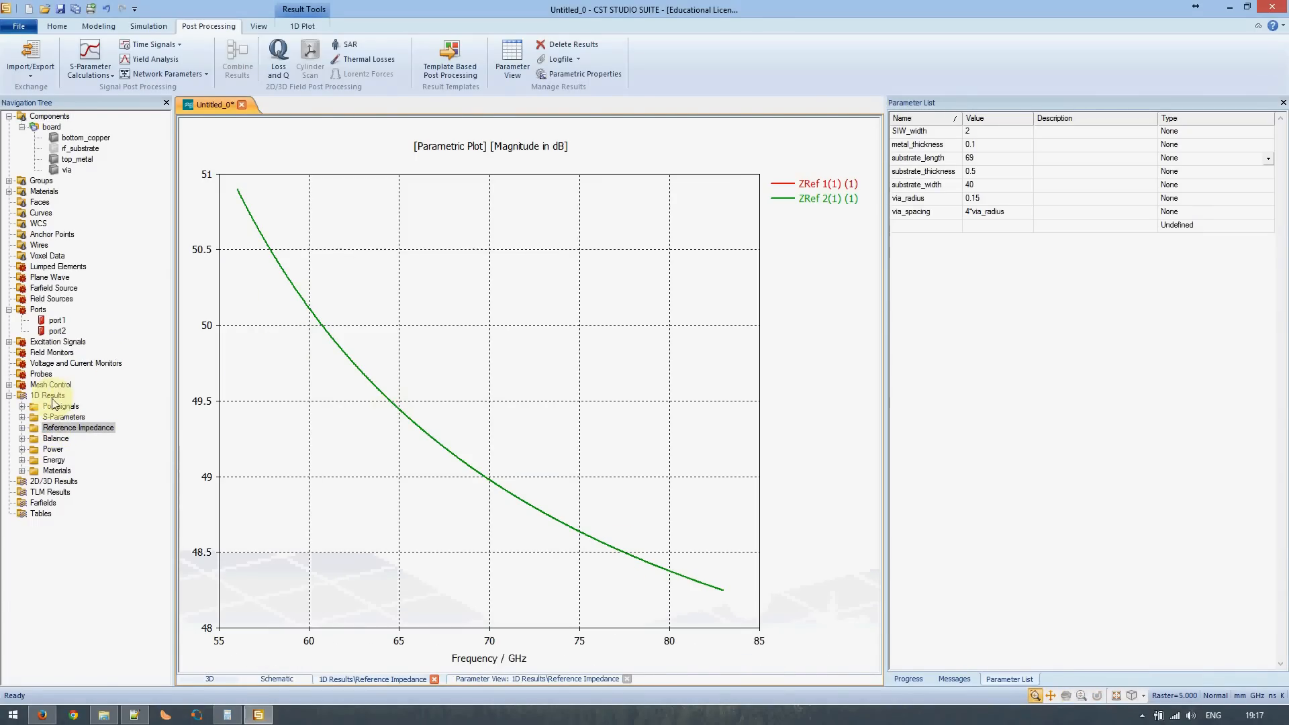
click(55, 114)
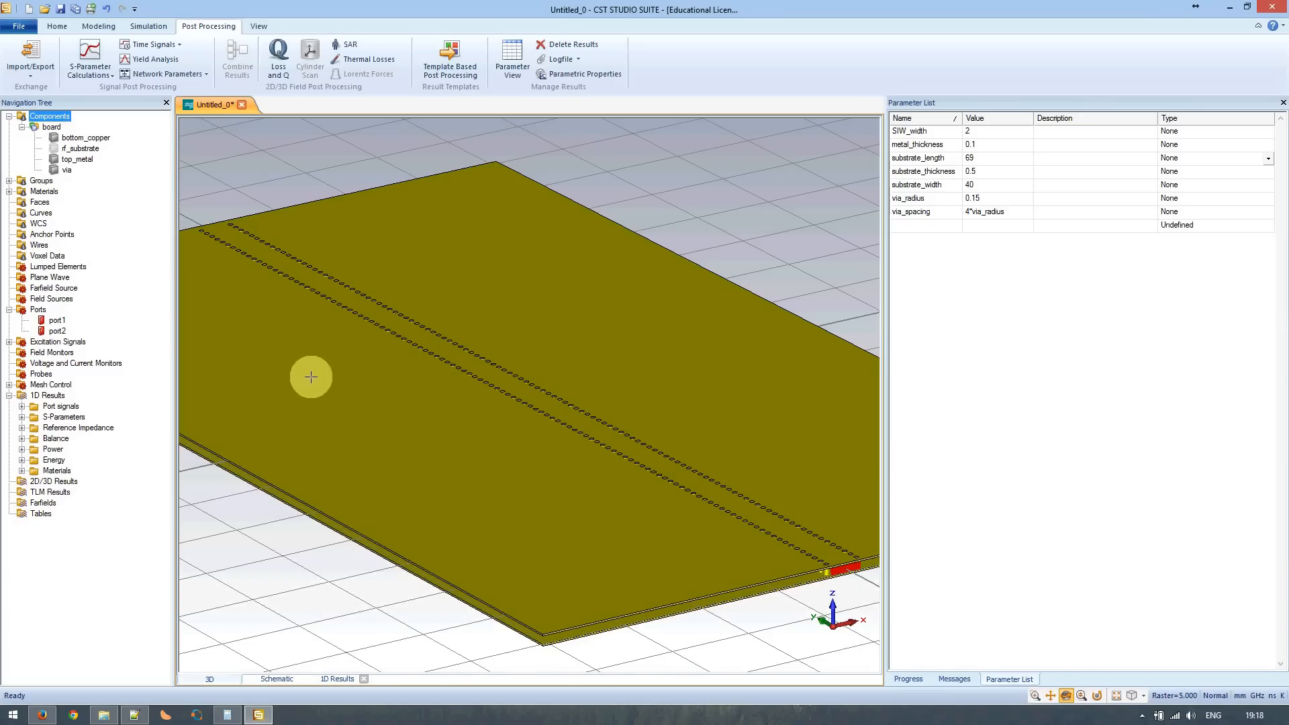
click(456, 70)
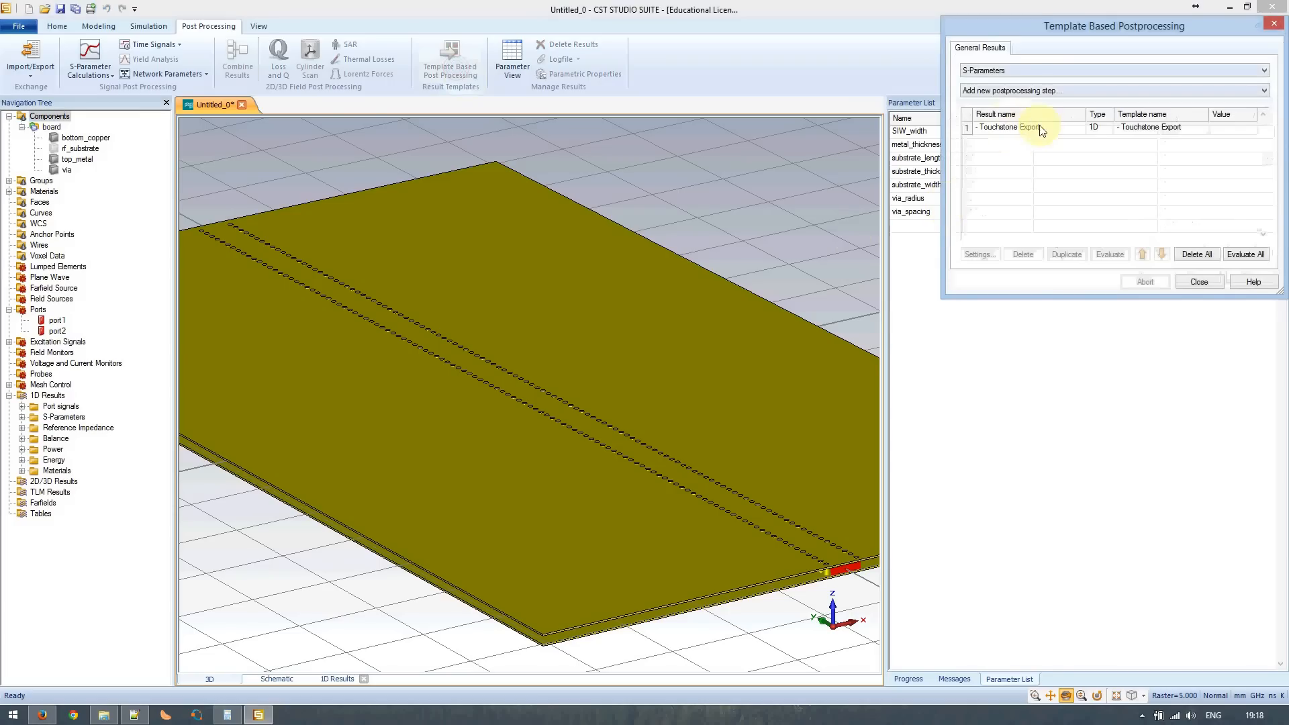
click(1199, 281)
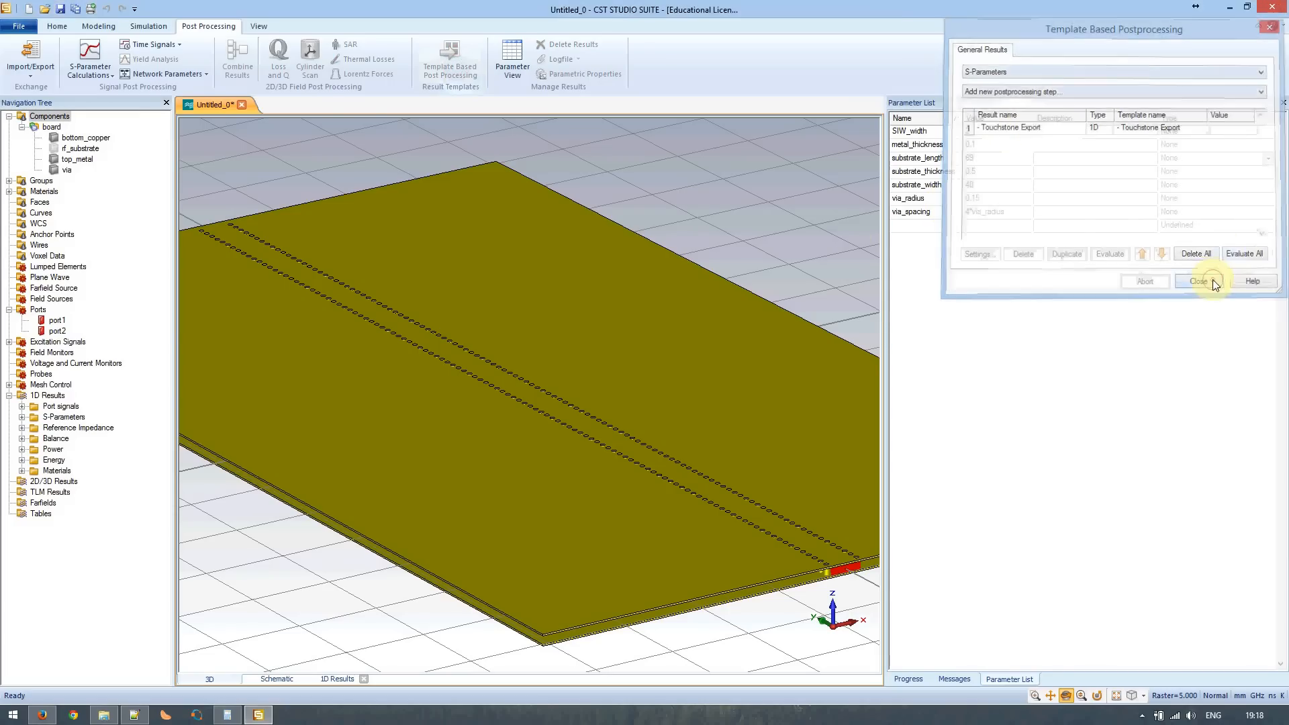
click(44, 25)
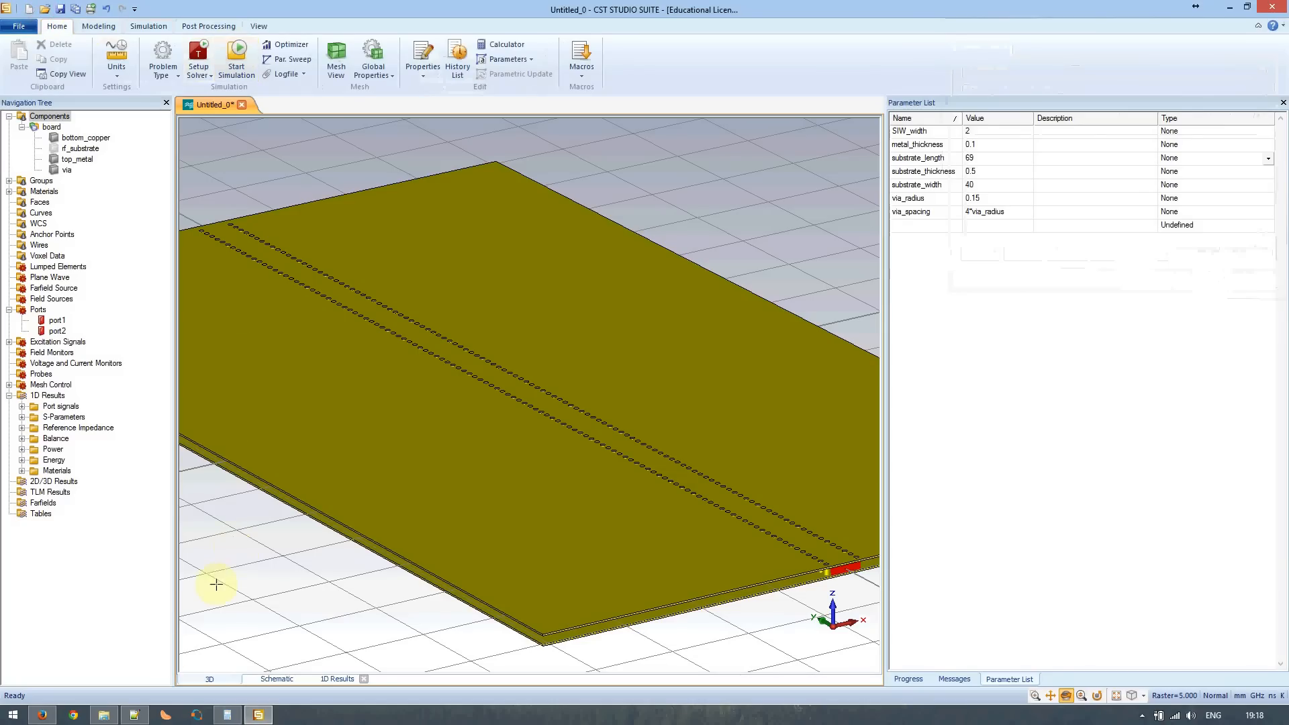
mouse_move(105, 719)
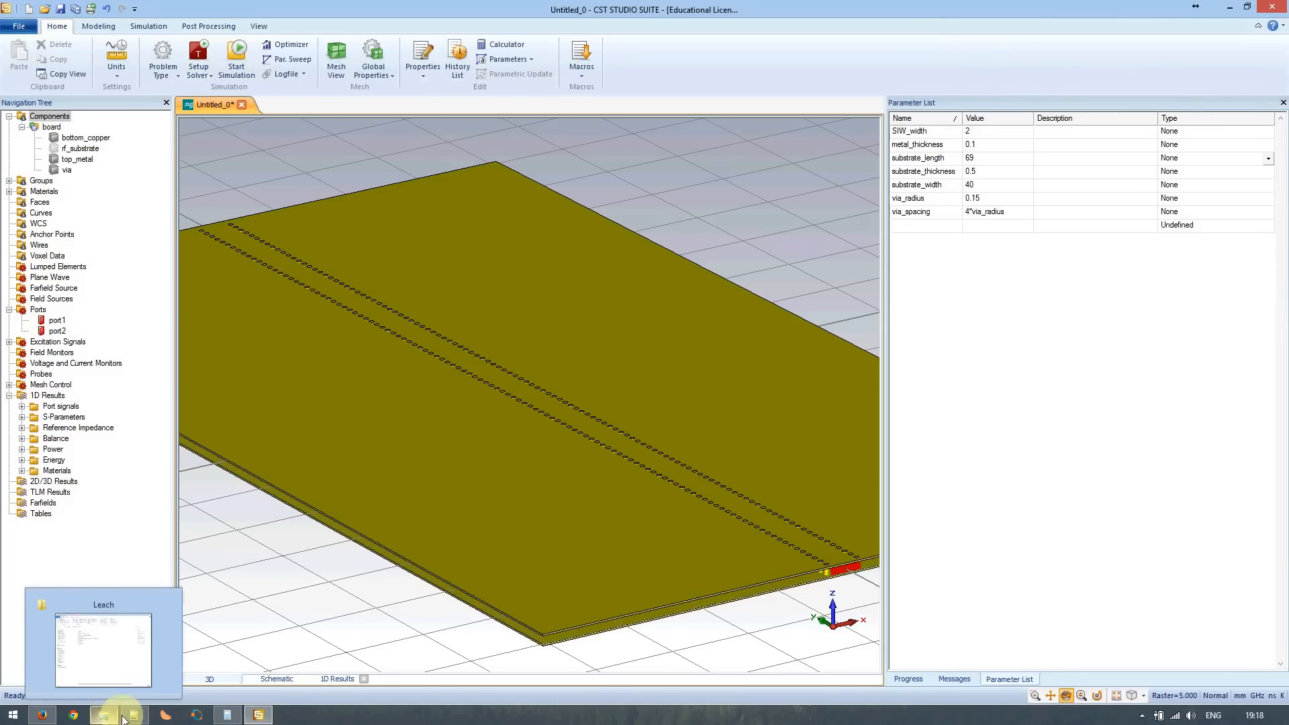
key(super+e)
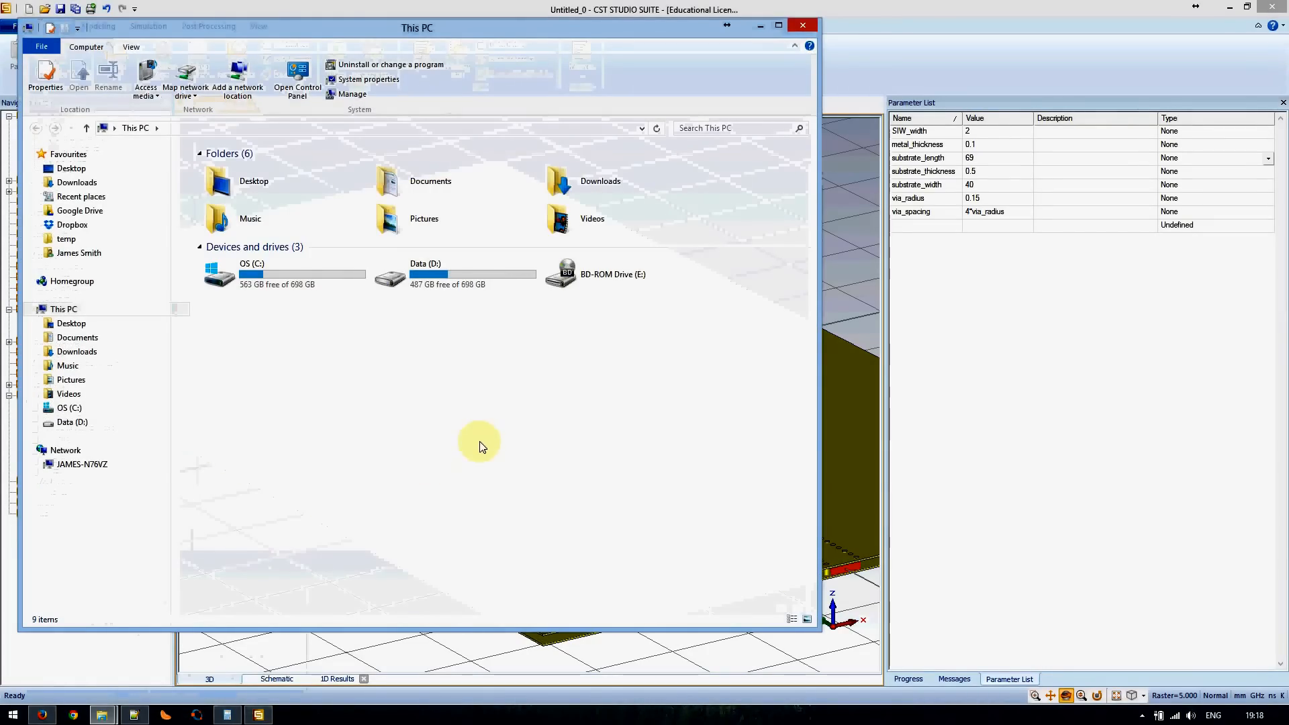
click(759, 26)
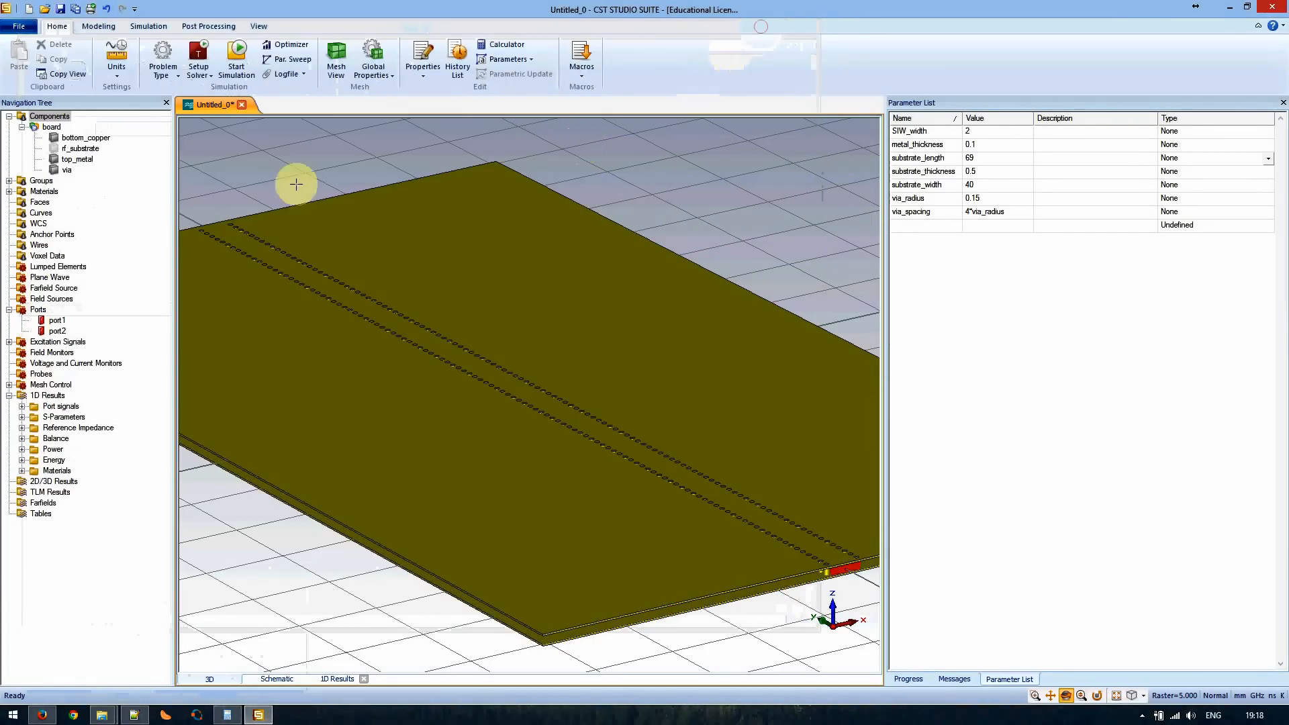
- Save the project to the desktop as SIW_duroid6002_56ghz and start the simulation
click(60, 9)
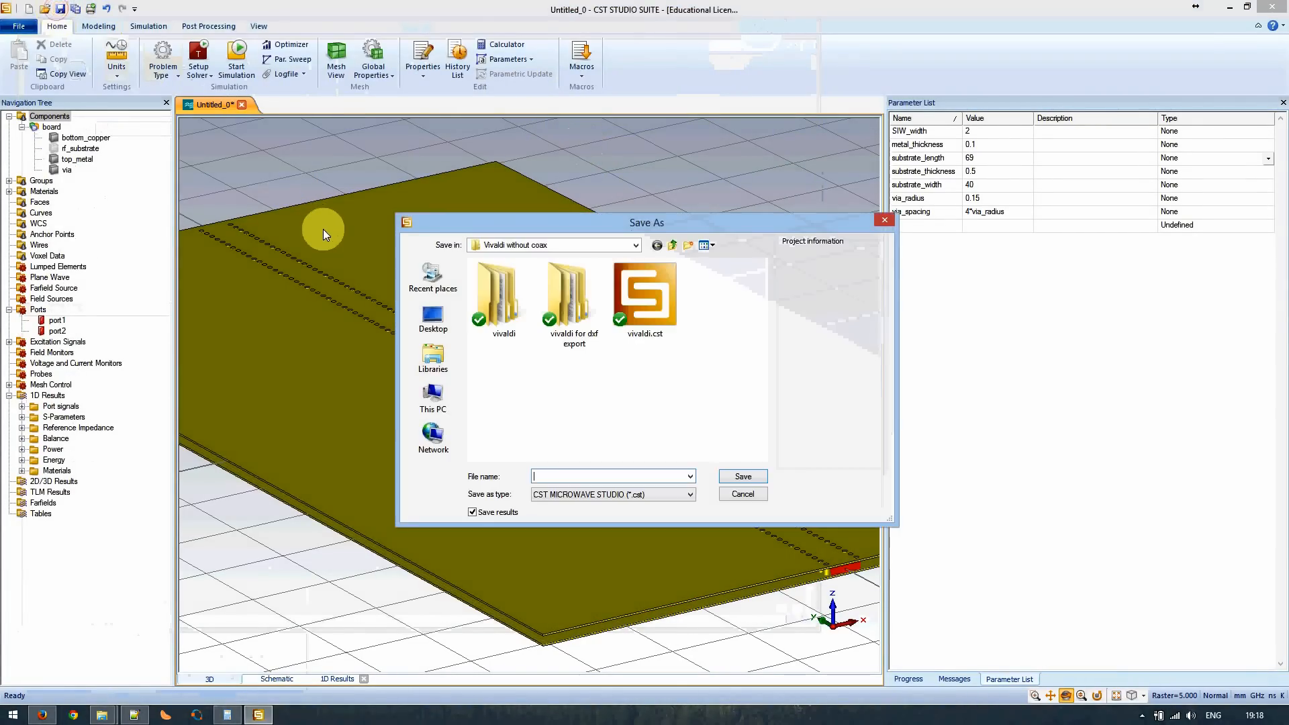
click(440, 309)
click(552, 476)
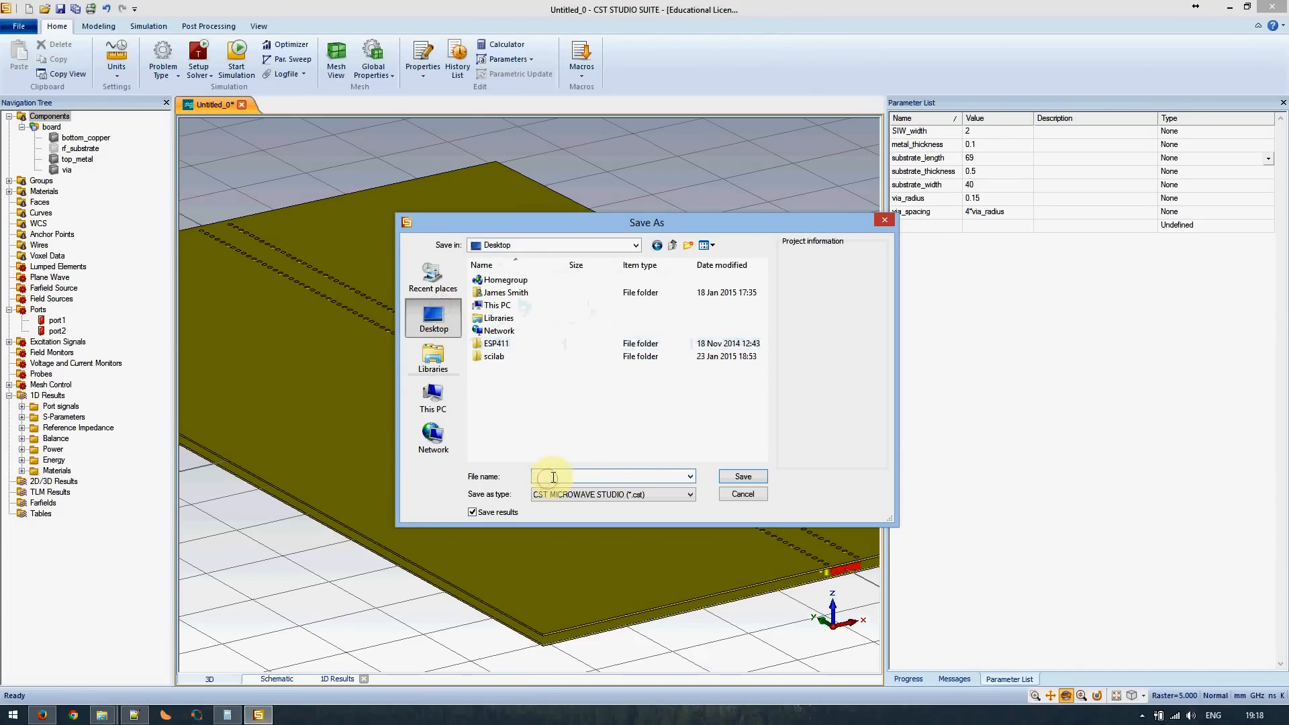
text(test)
text(SIW_duroid6002_56ghz)
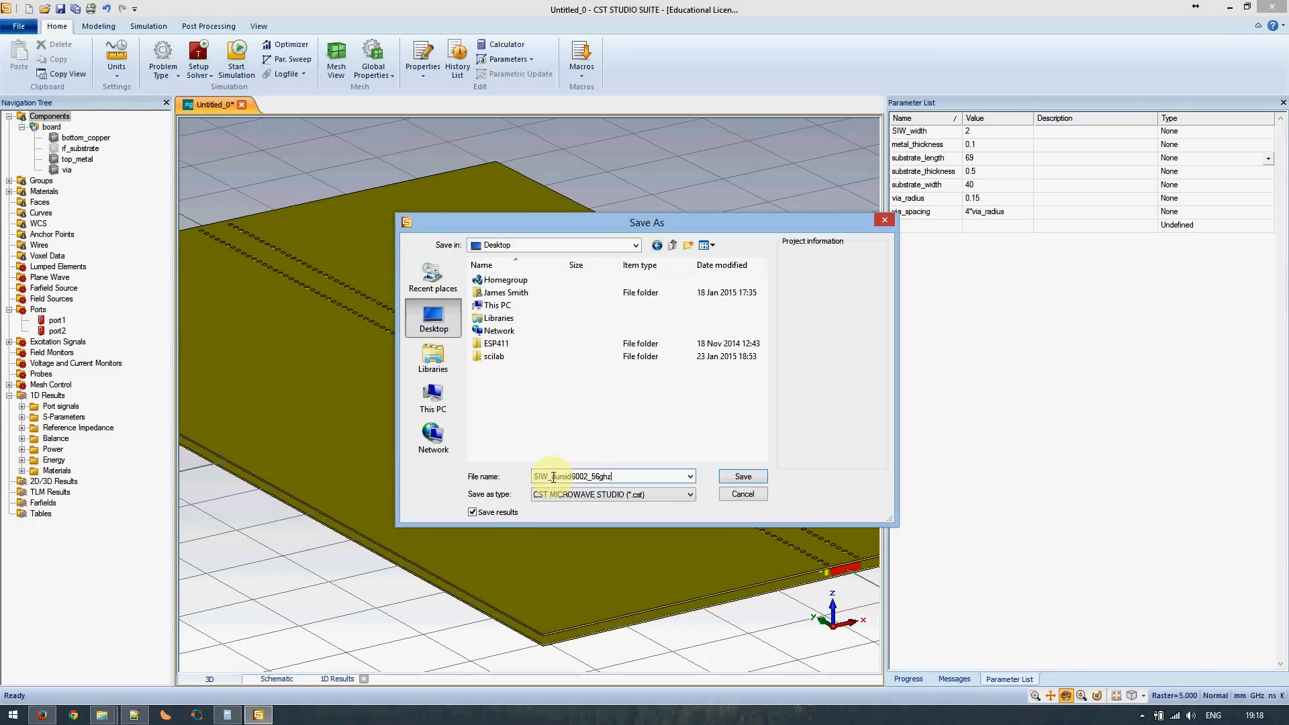
key(Return)
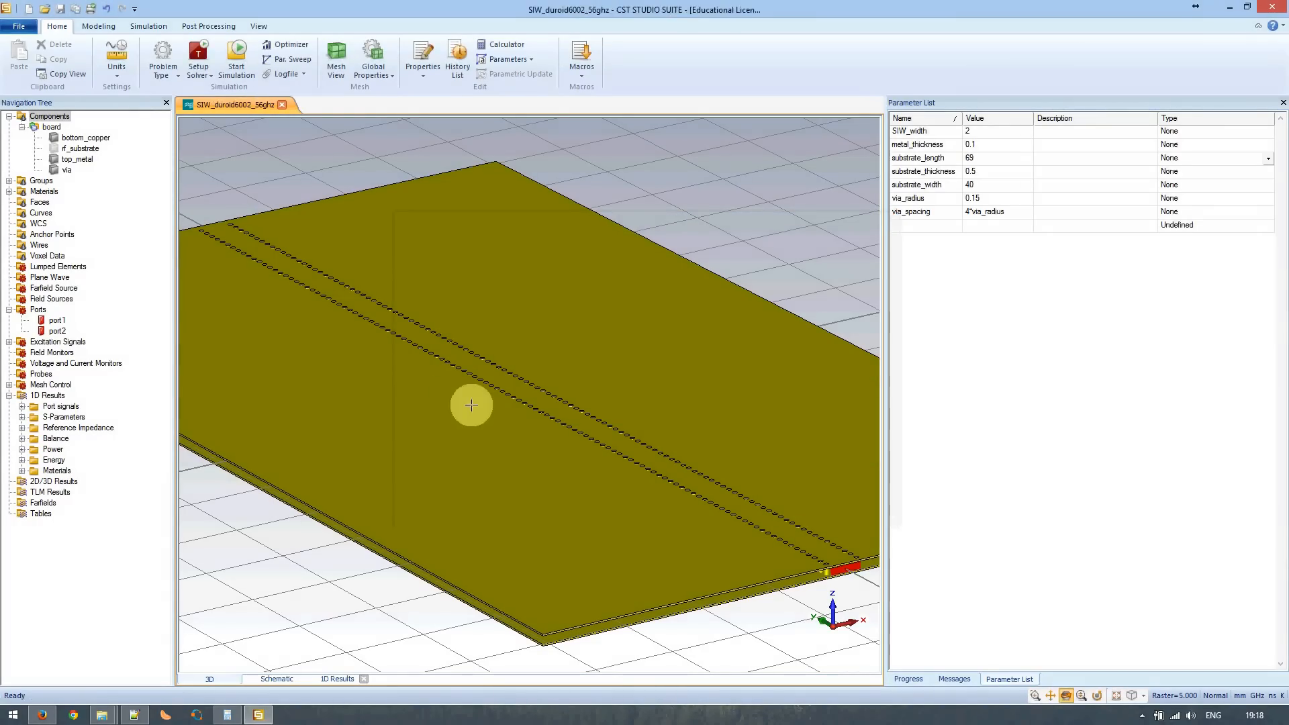
click(231, 50)
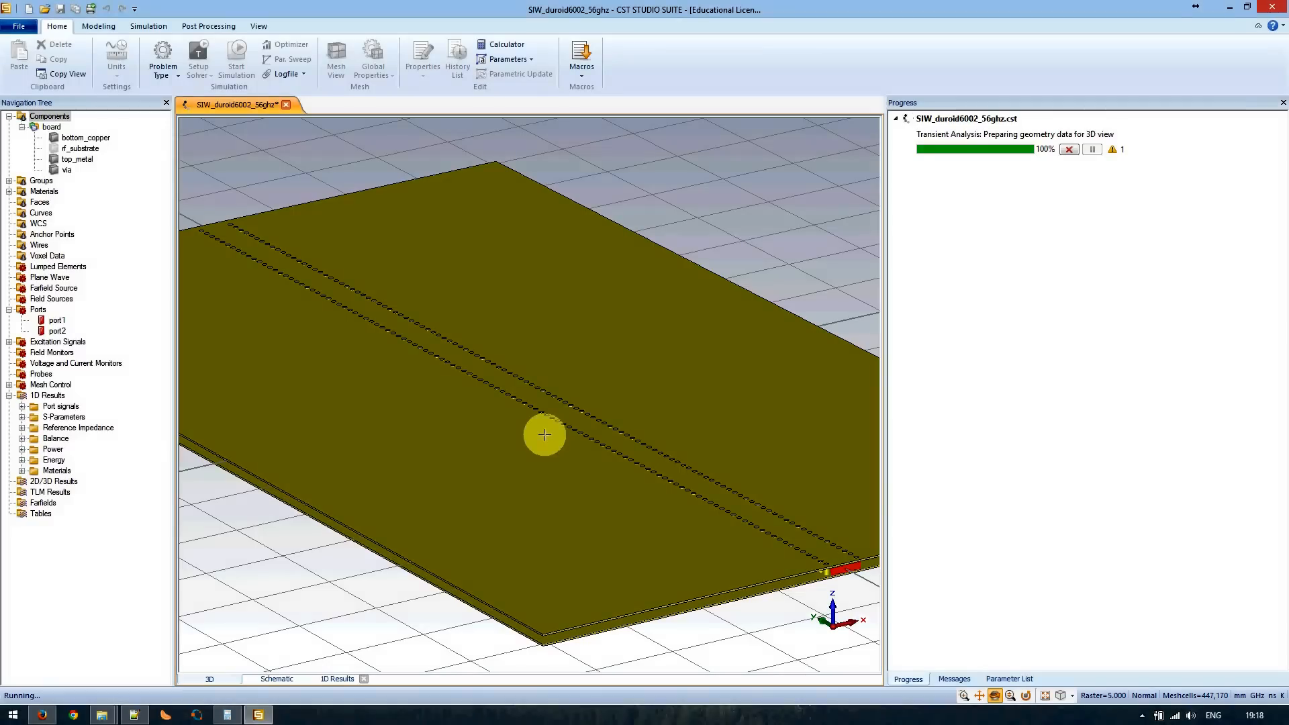
- In File Explorer, open the SIW_duroid6002_56ghz project folder on the desktop, look through its Result files, and return to CST Studio Suite
key(super+e)
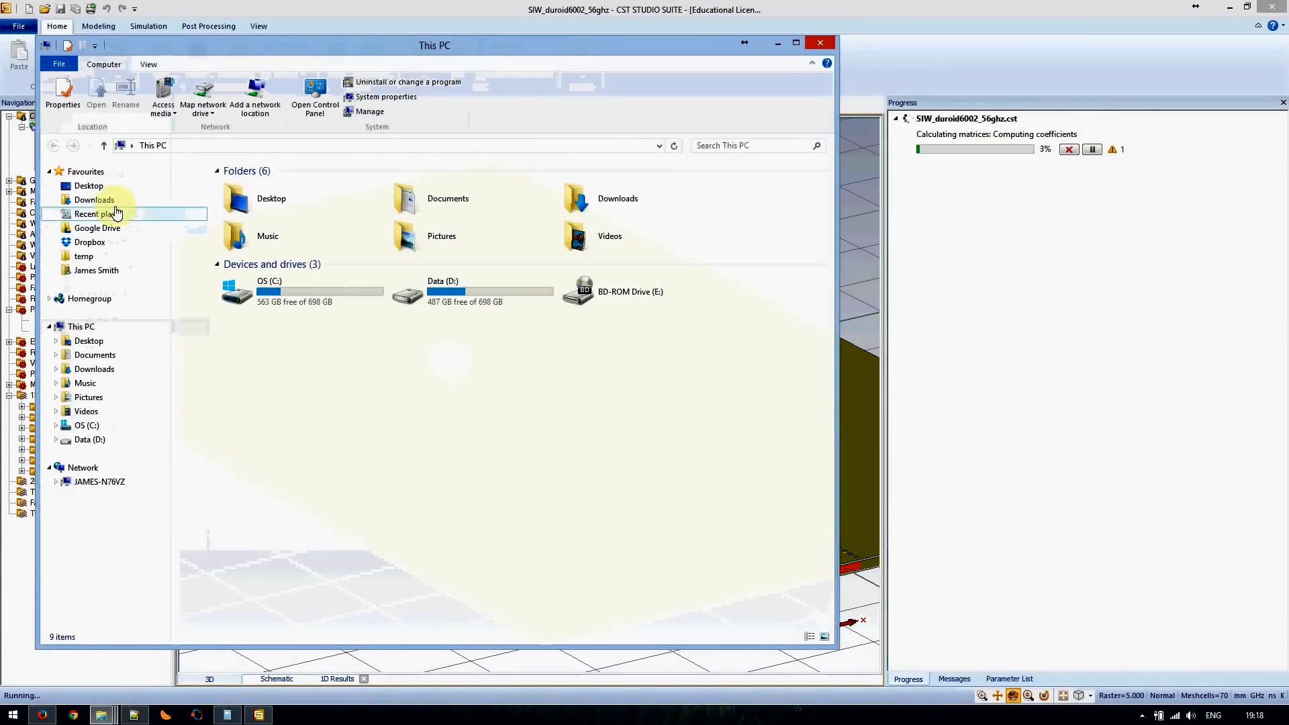
click(141, 186)
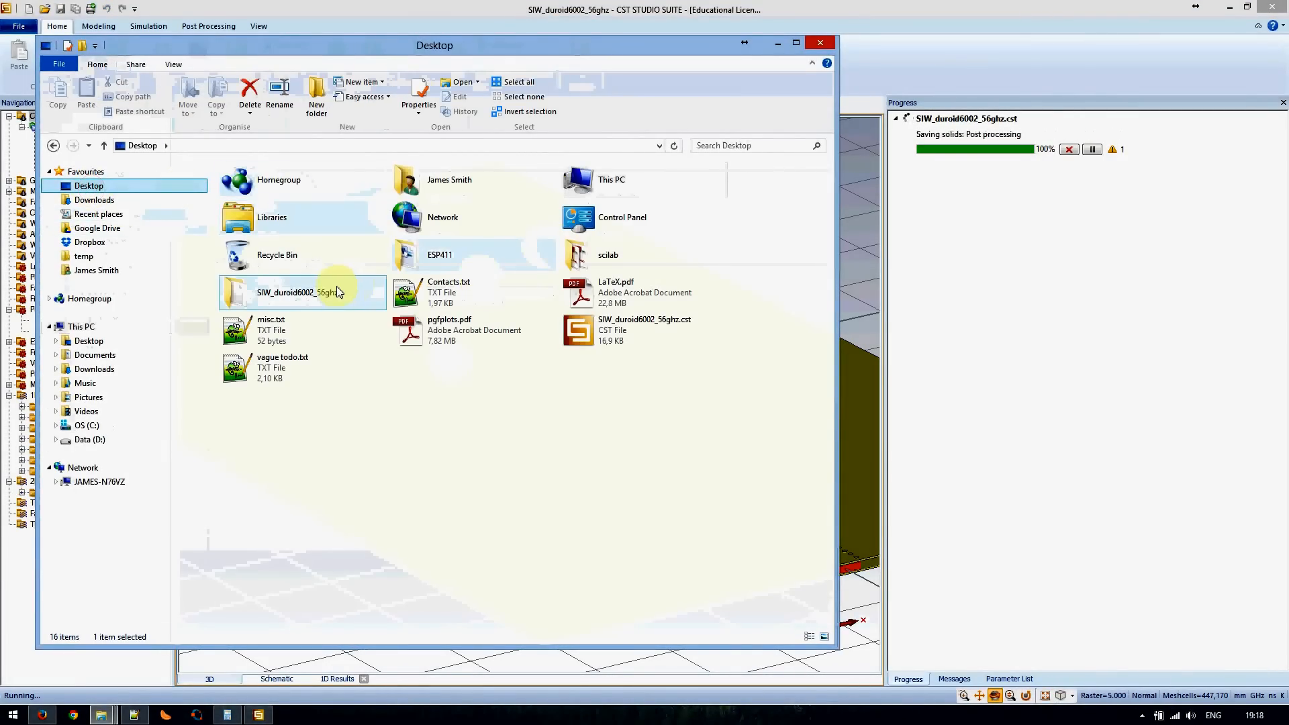
click(631, 328)
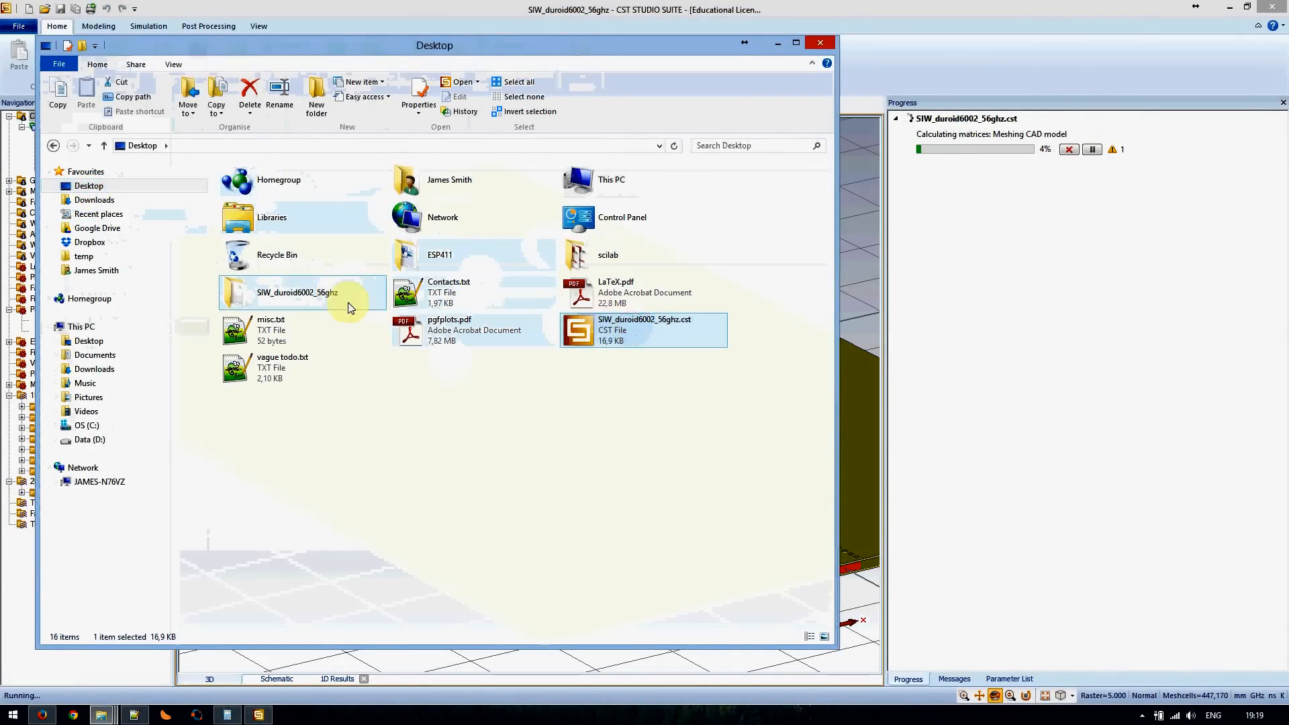
click(267, 299)
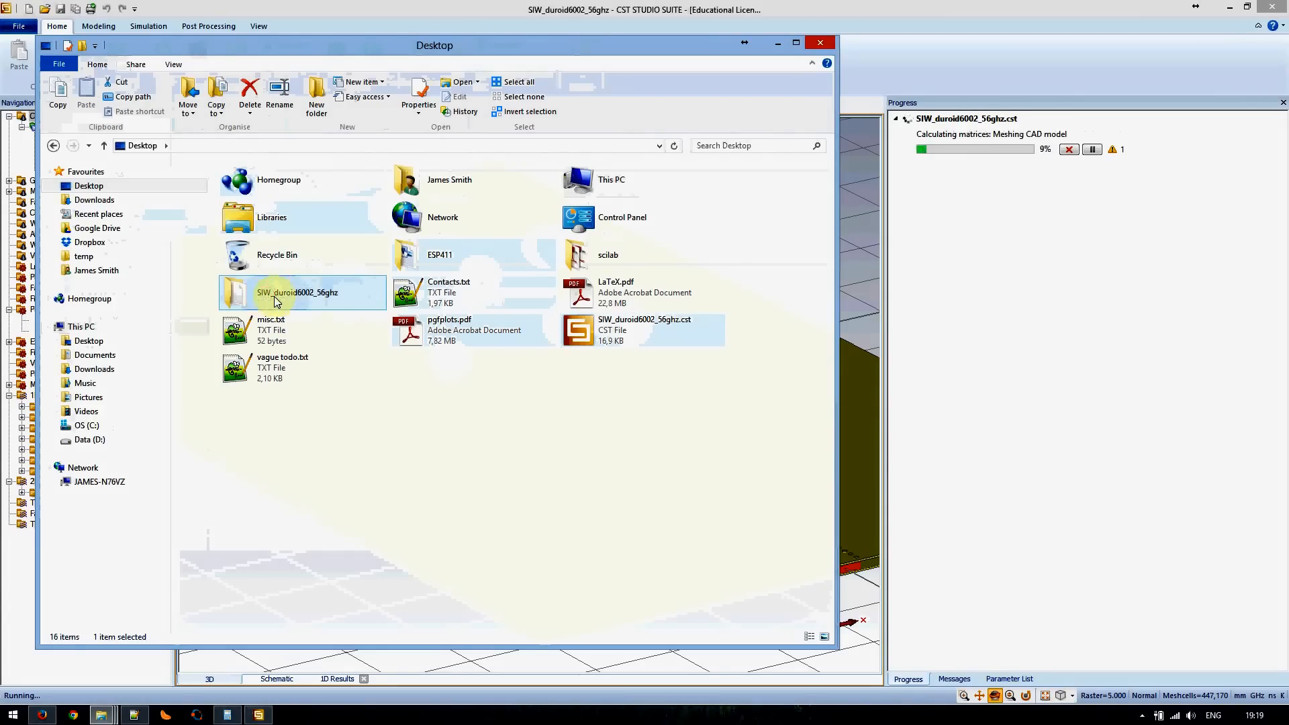
double_click(267, 299)
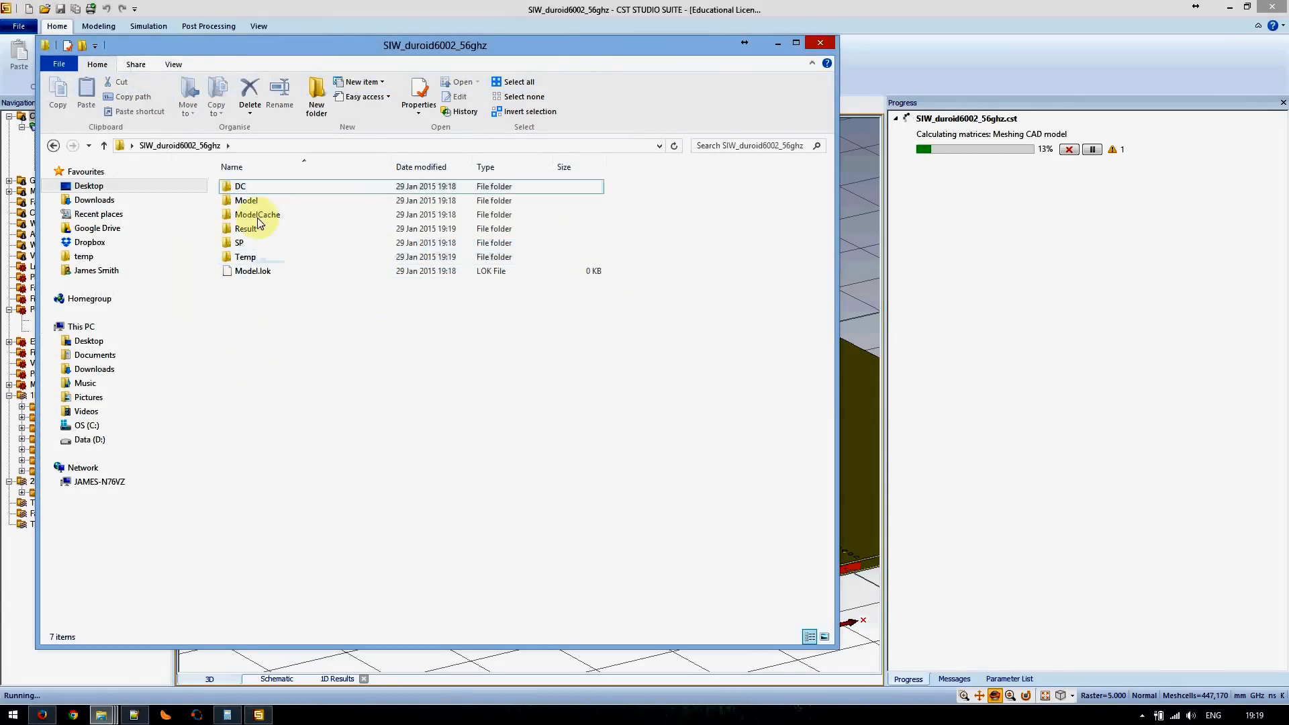
click(246, 229)
double_click(246, 228)
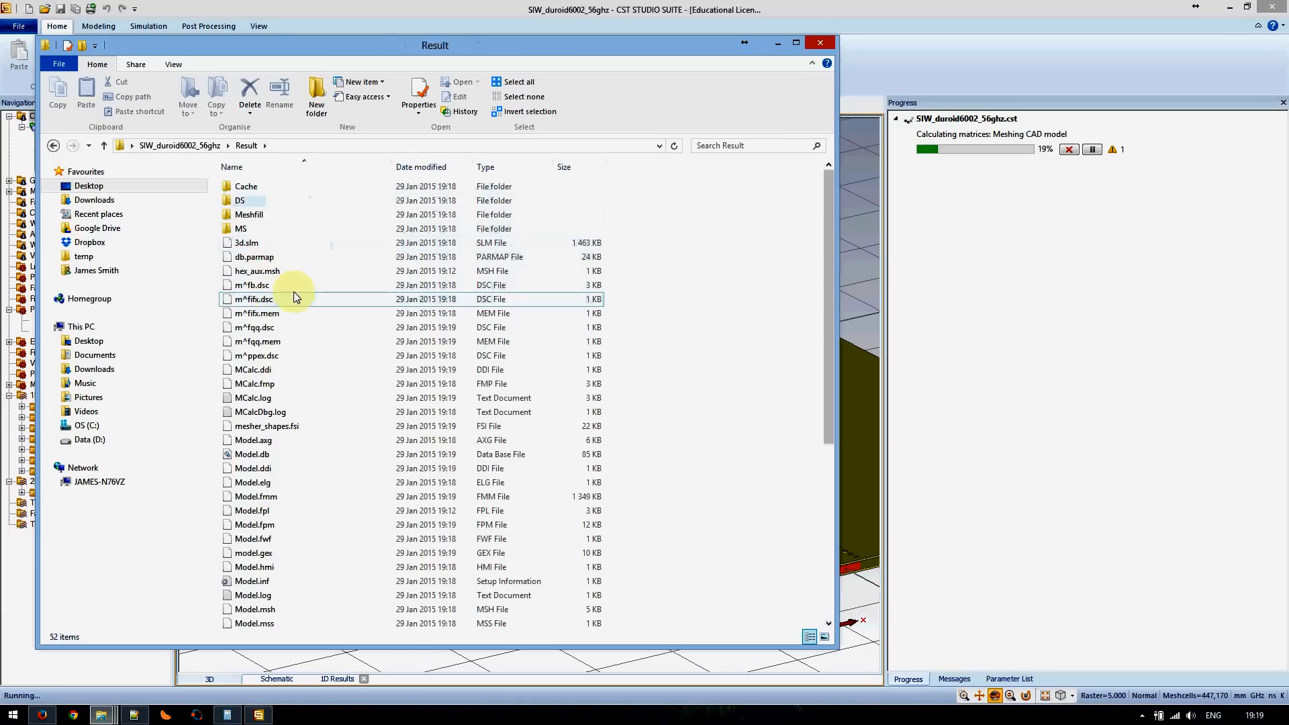
scroll(313, 333, down, 7)
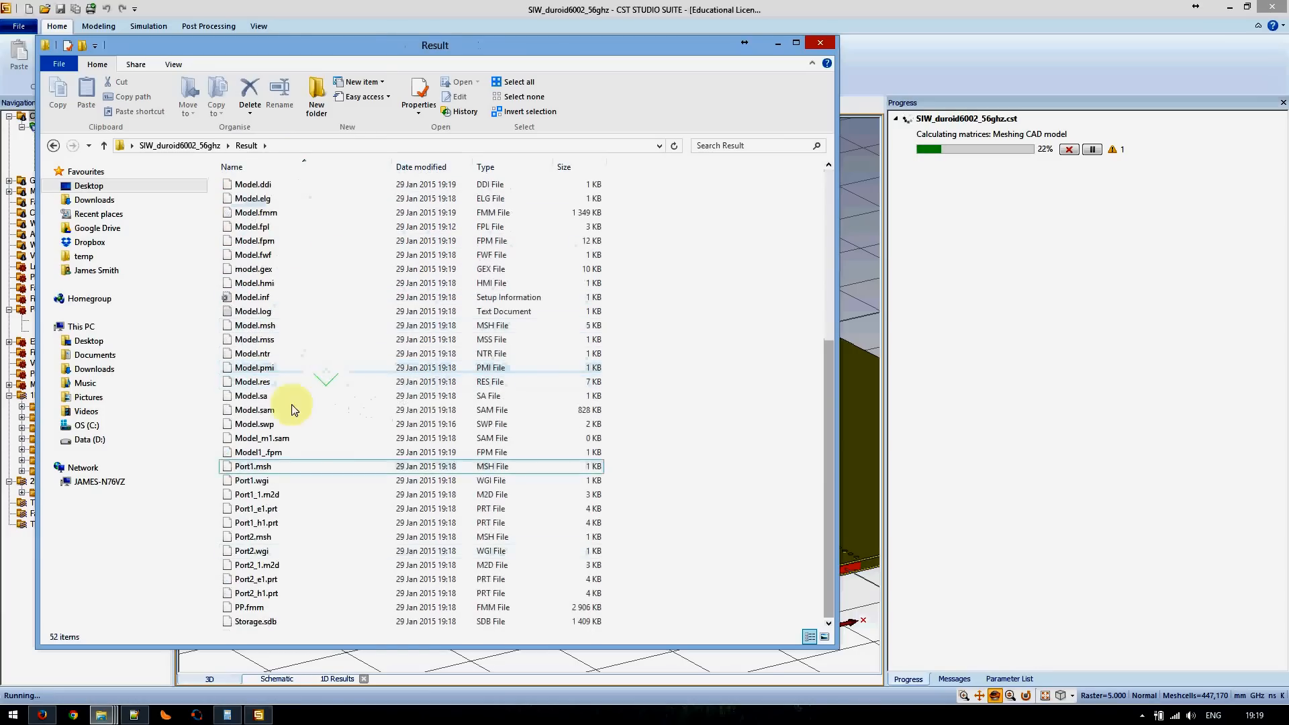
scroll(311, 336, up, 7)
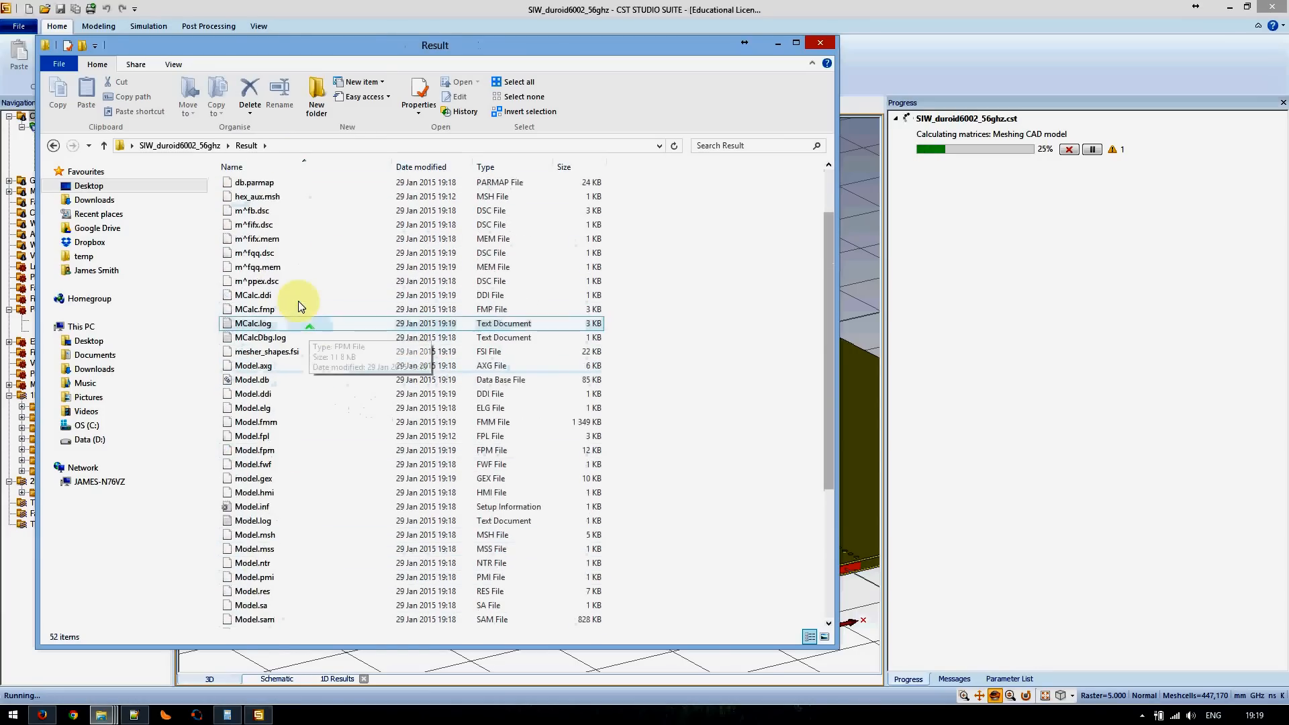
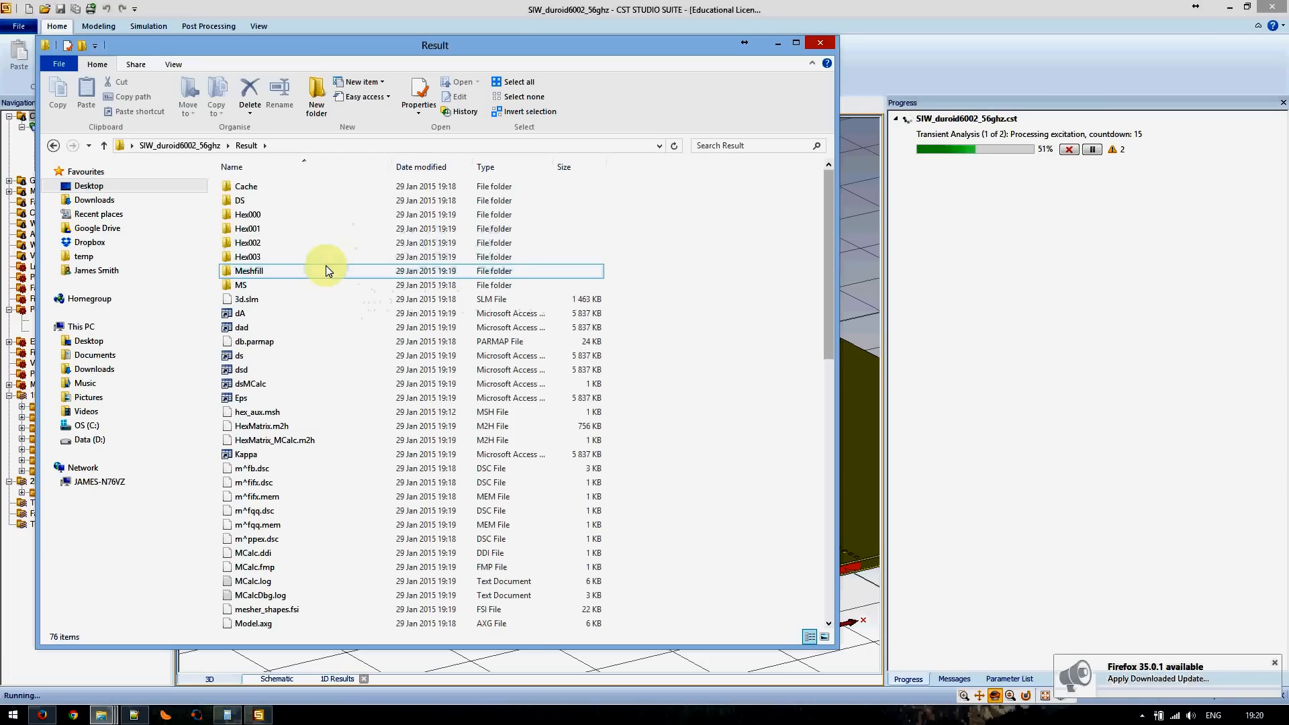
click(658, 22)
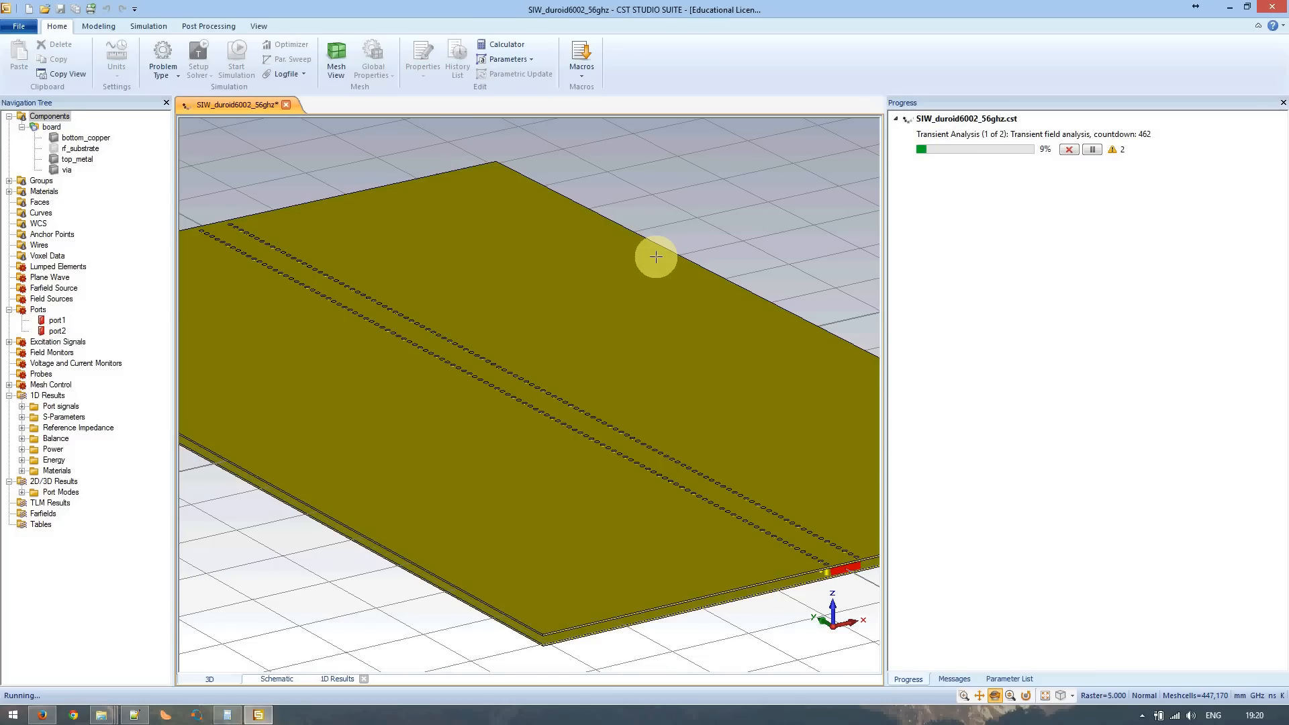
- Examine the S-parameter curves and the port signals in the 1D results, and return to the 3D view of the board
click(57, 419)
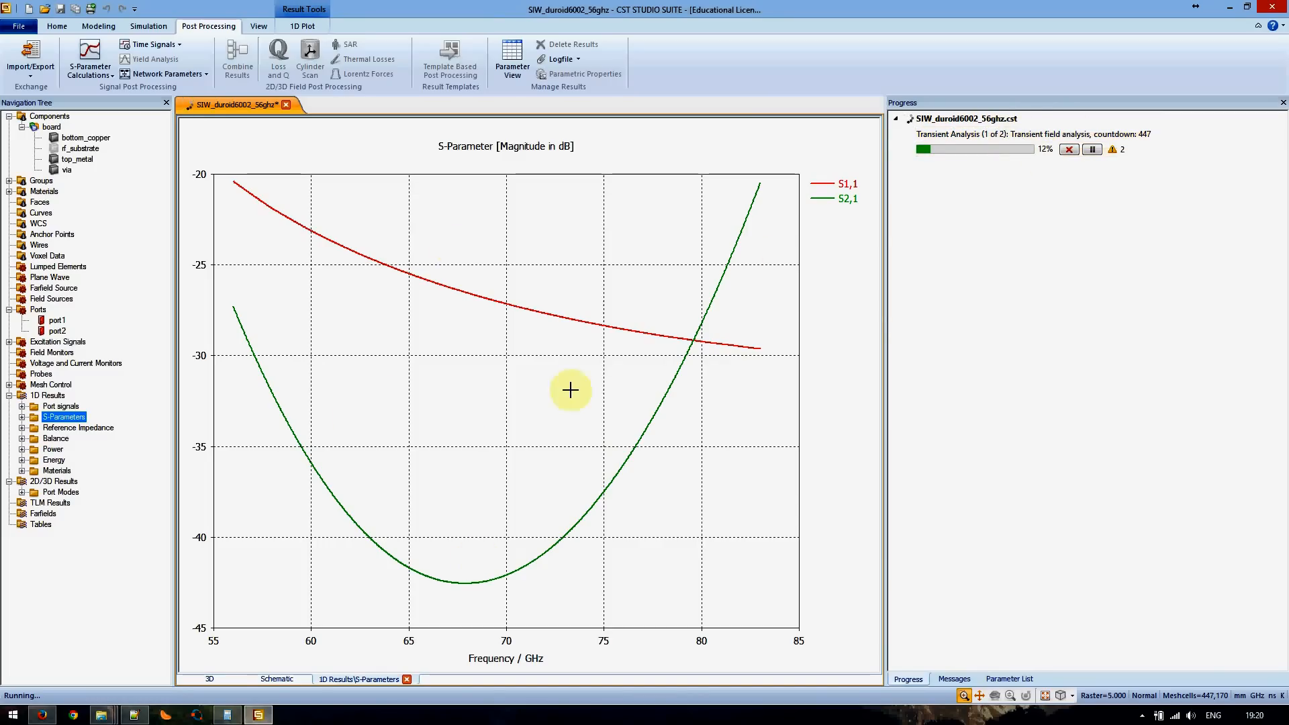
click(22, 406)
click(30, 406)
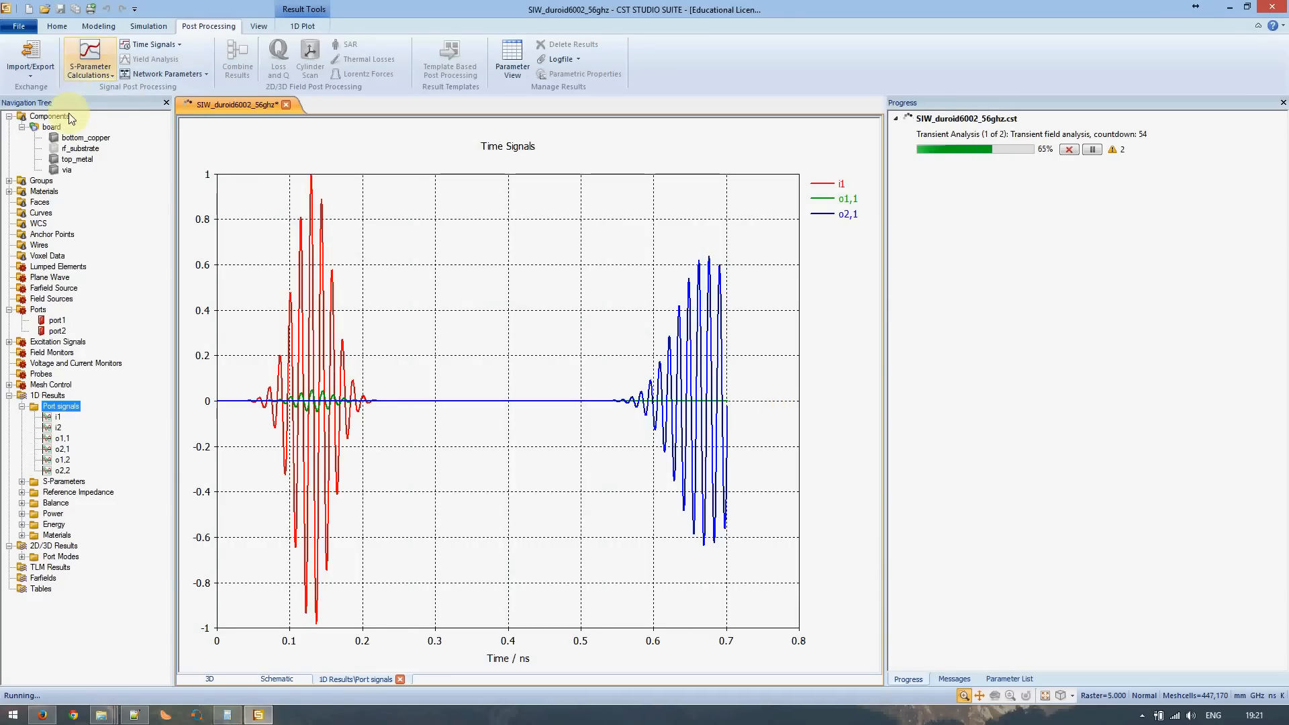
click(48, 116)
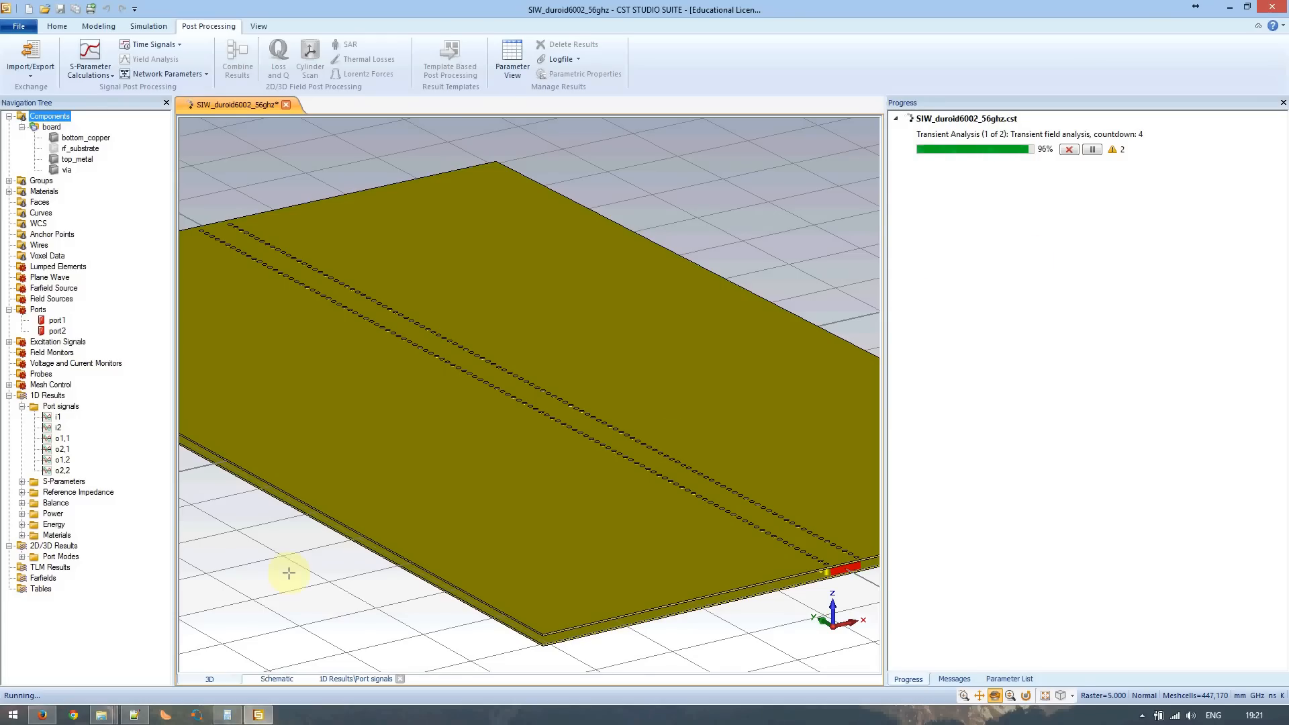
- Compare the Rogers RT/duroid 6002 entry in the Notepad++ notes with the project's materials, and highlight the PEC parts in the model
click(132, 715)
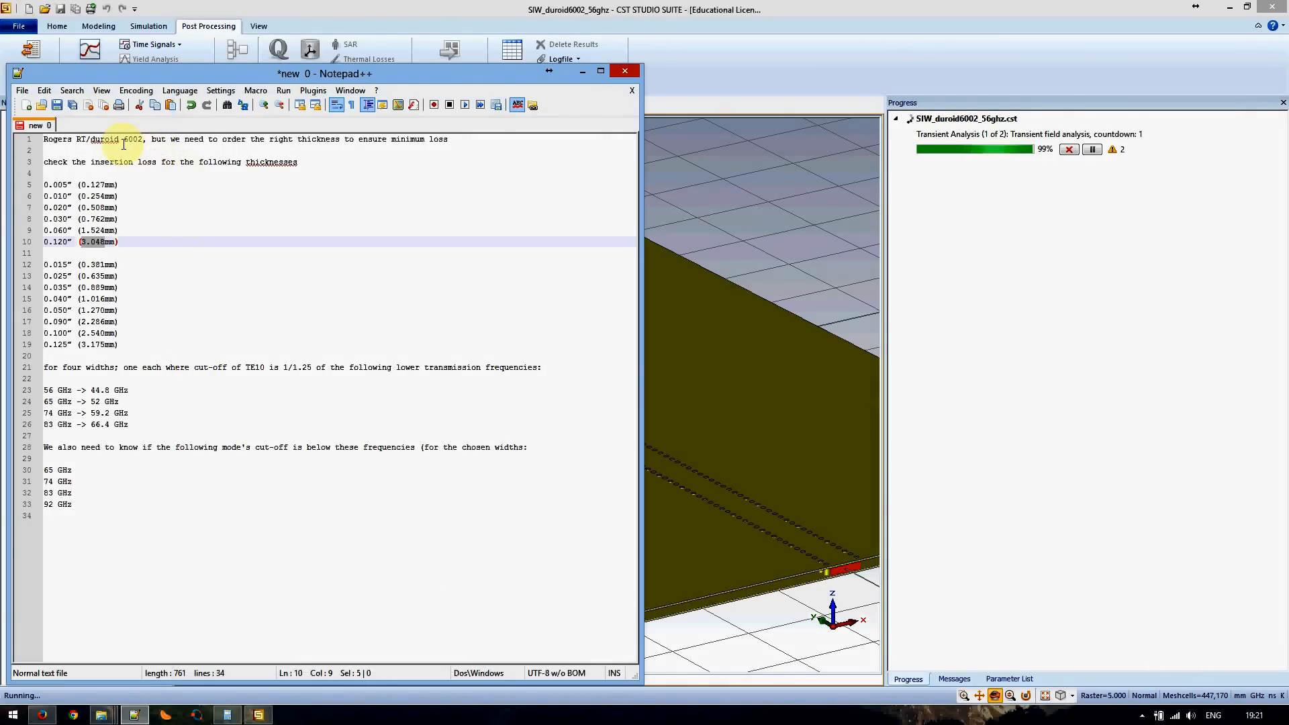
drag(141, 141, 42, 140)
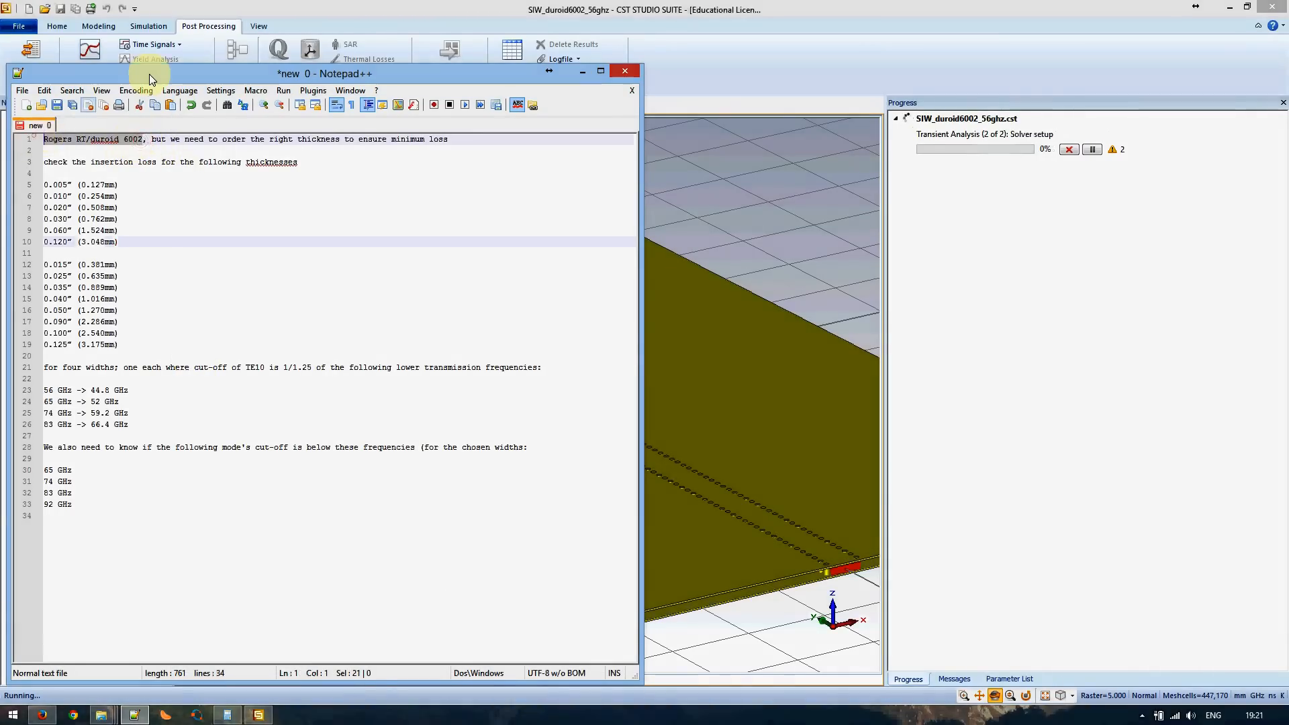
drag(149, 73, 542, 75)
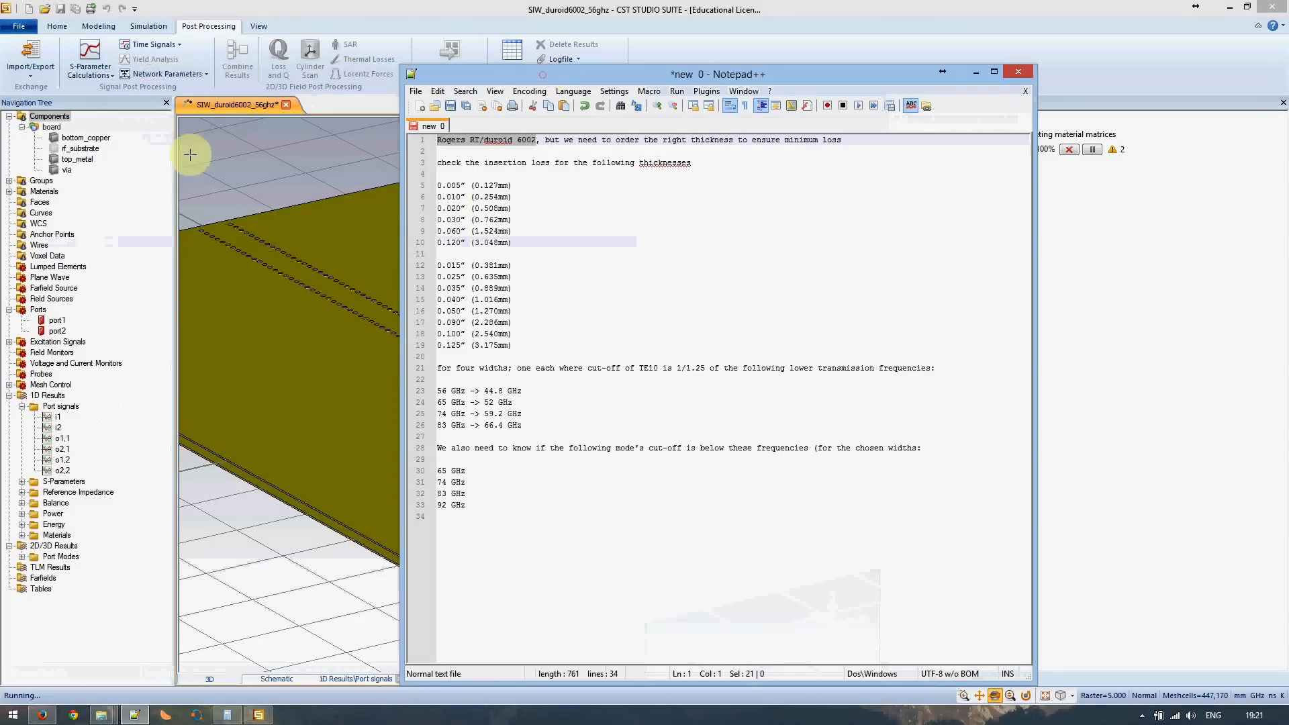
click(9, 191)
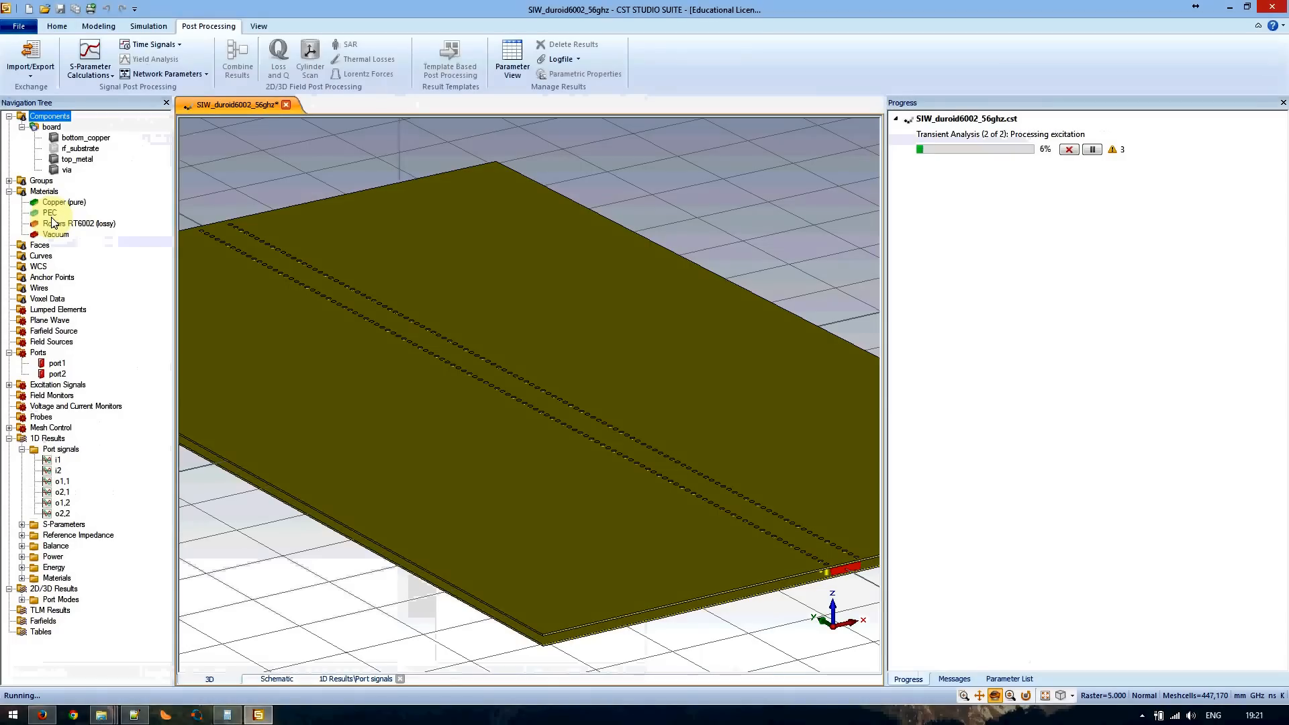
click(50, 212)
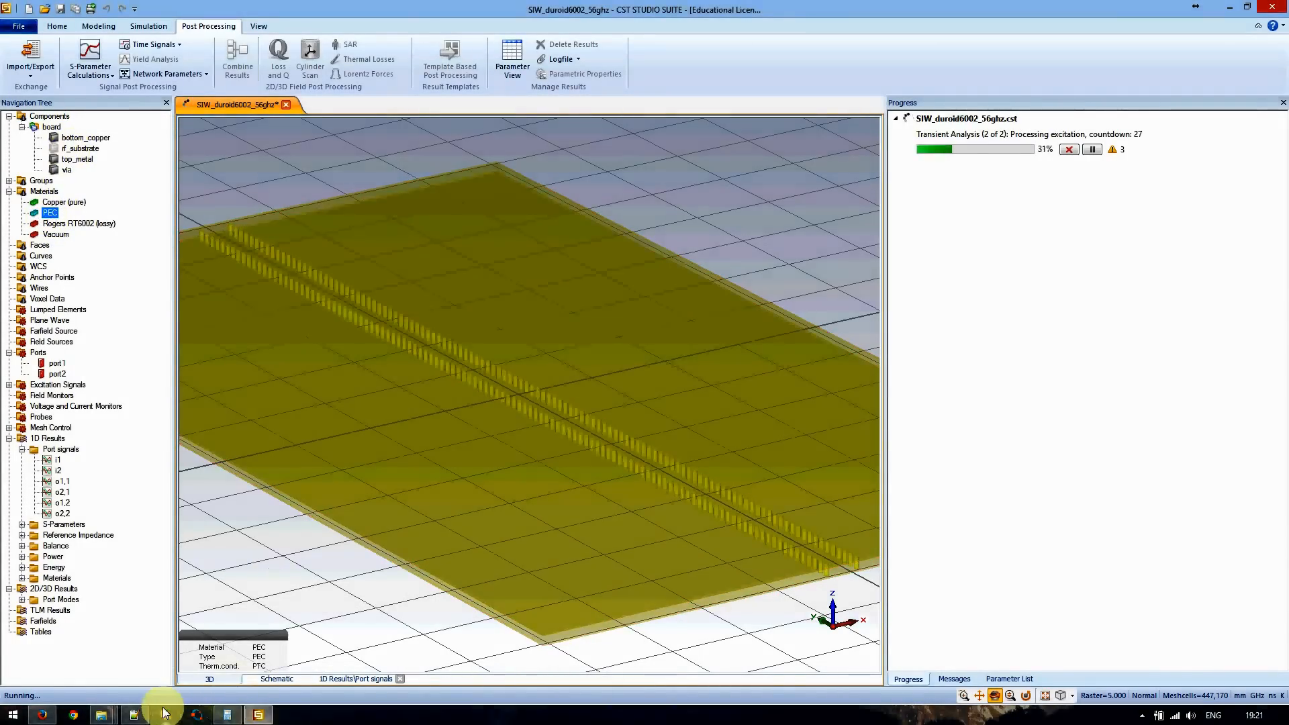
- Review the substrate thicknesses, lower transmission frequencies and mode cut-off frequencies listed in the Notepad++ notes, and put the notes away
click(134, 714)
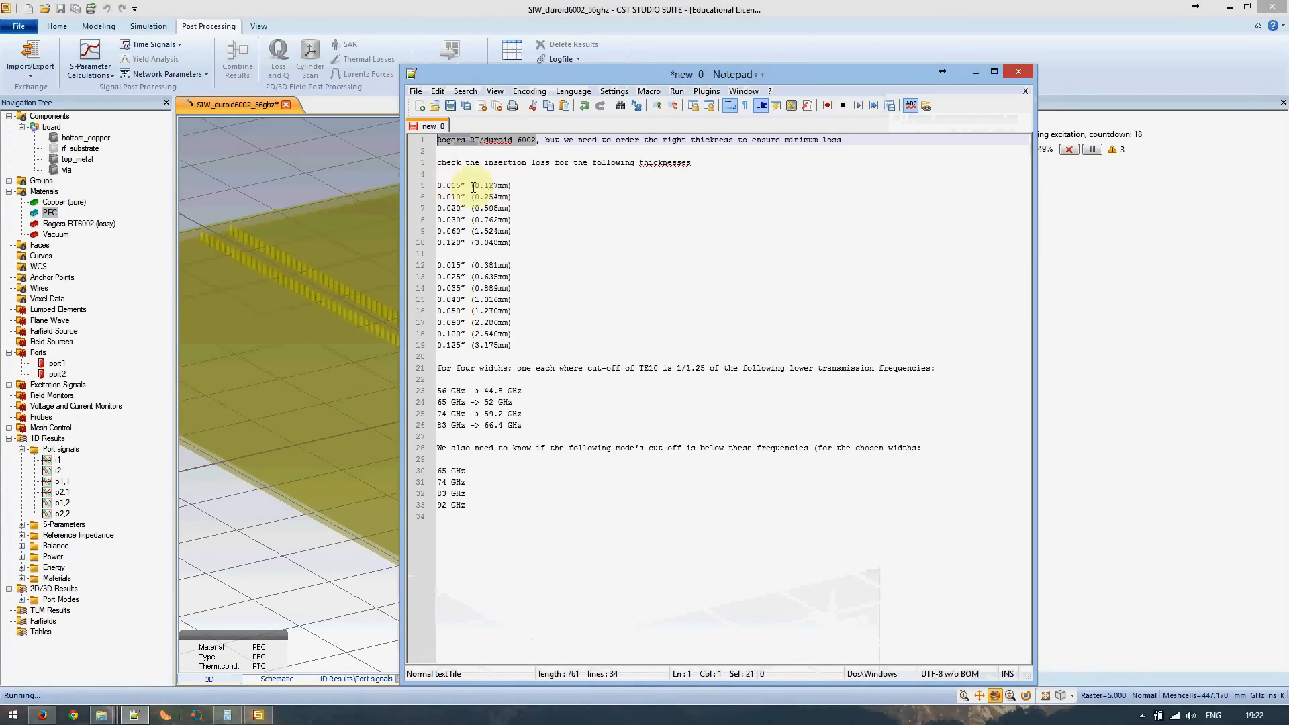
drag(475, 186, 514, 345)
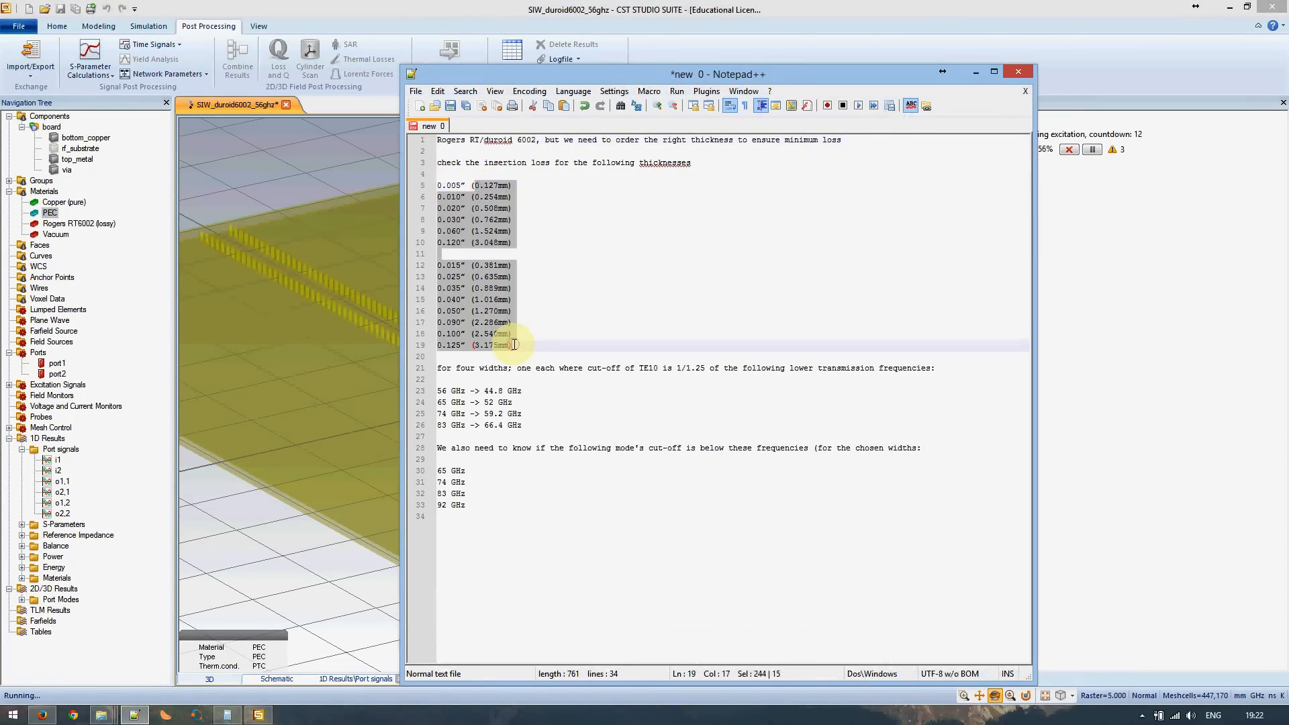
click(509, 392)
mouse_move(451, 470)
mouse_down()
mouse_move(483, 483)
mouse_move(480, 506)
mouse_move(439, 473)
mouse_up()
click(475, 507)
click(492, 507)
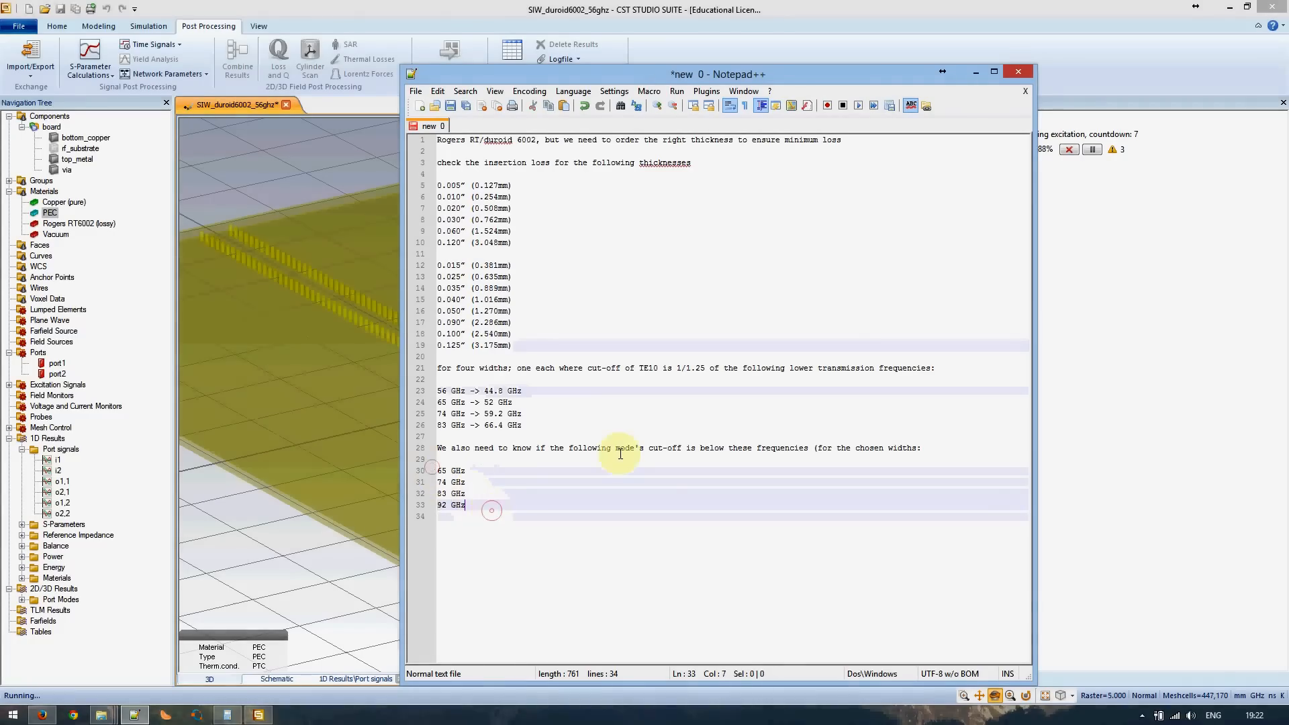
click(975, 70)
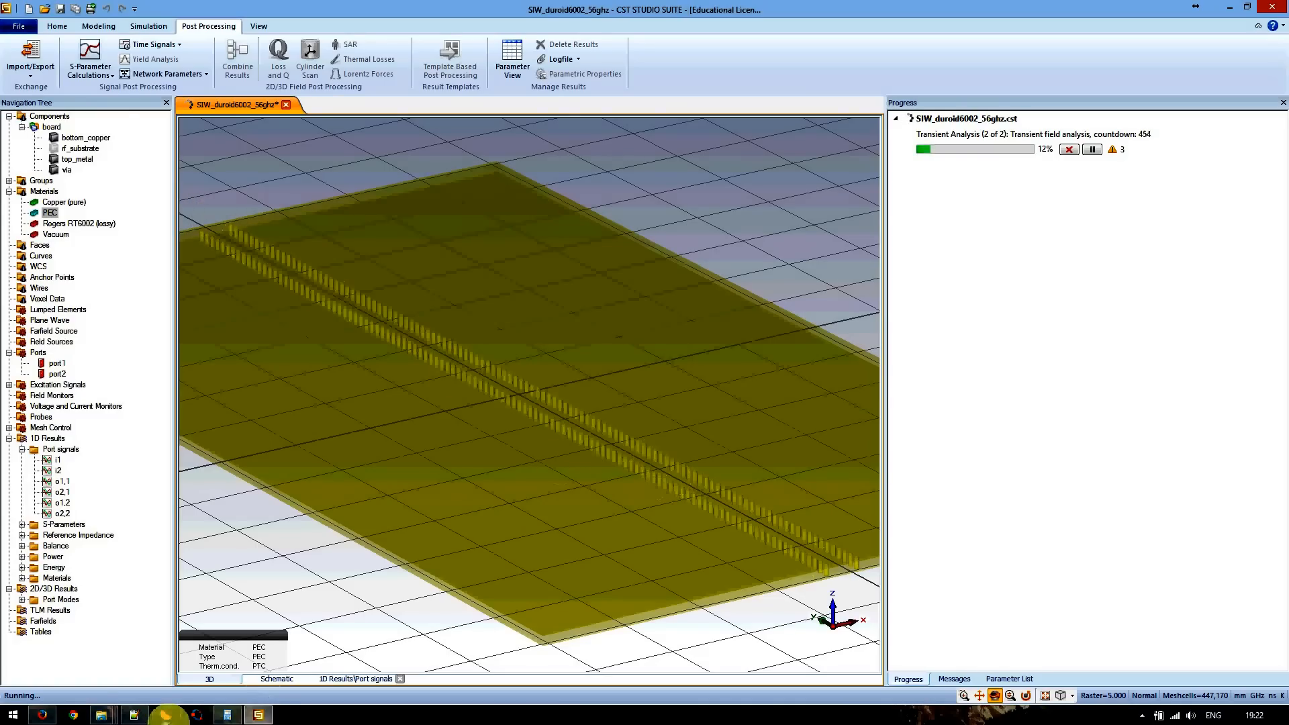
- Check the project's Result folder in File Explorer while the solver runs, and return to CST Studio Suite
mouse_move(100, 717)
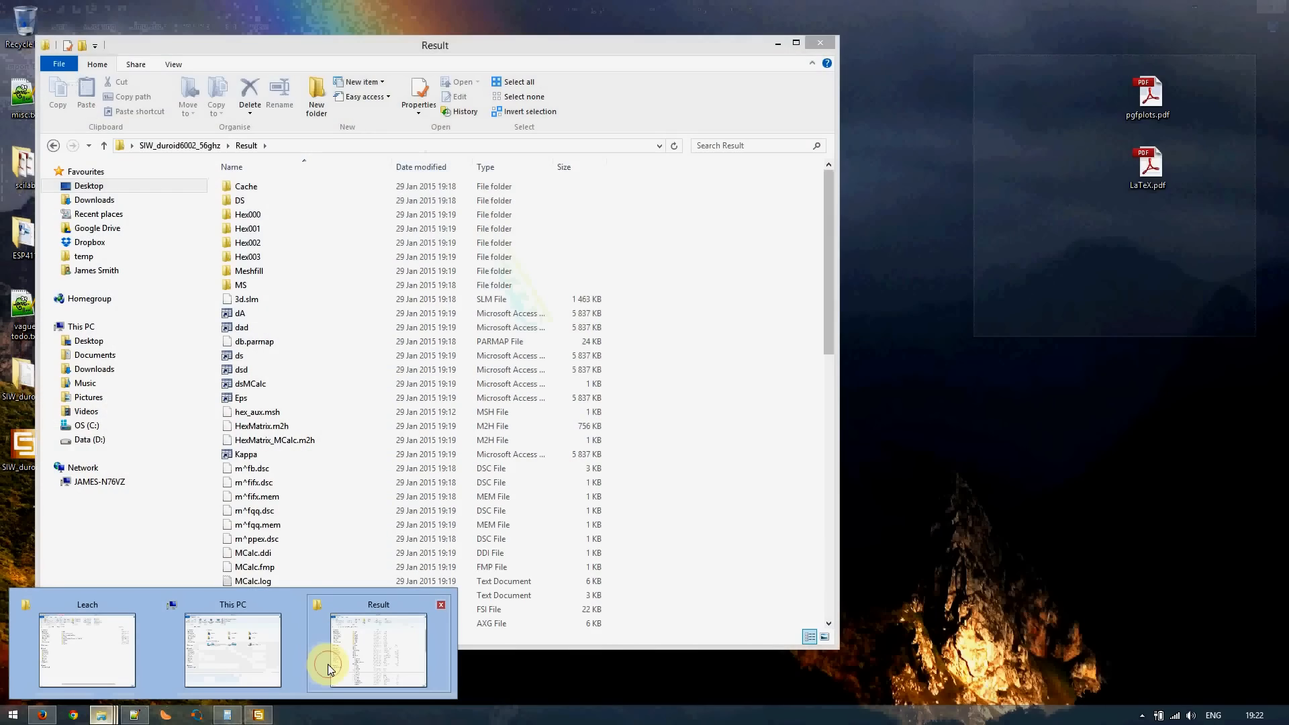
click(328, 663)
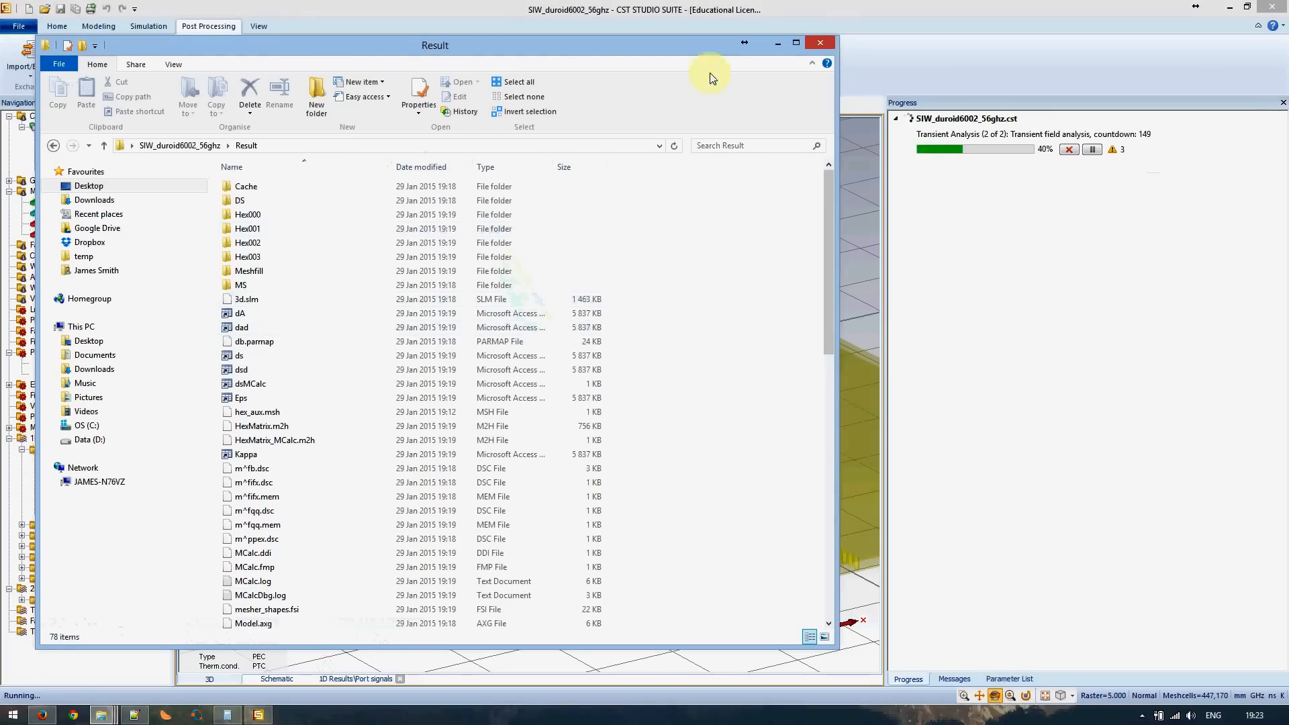
click(778, 44)
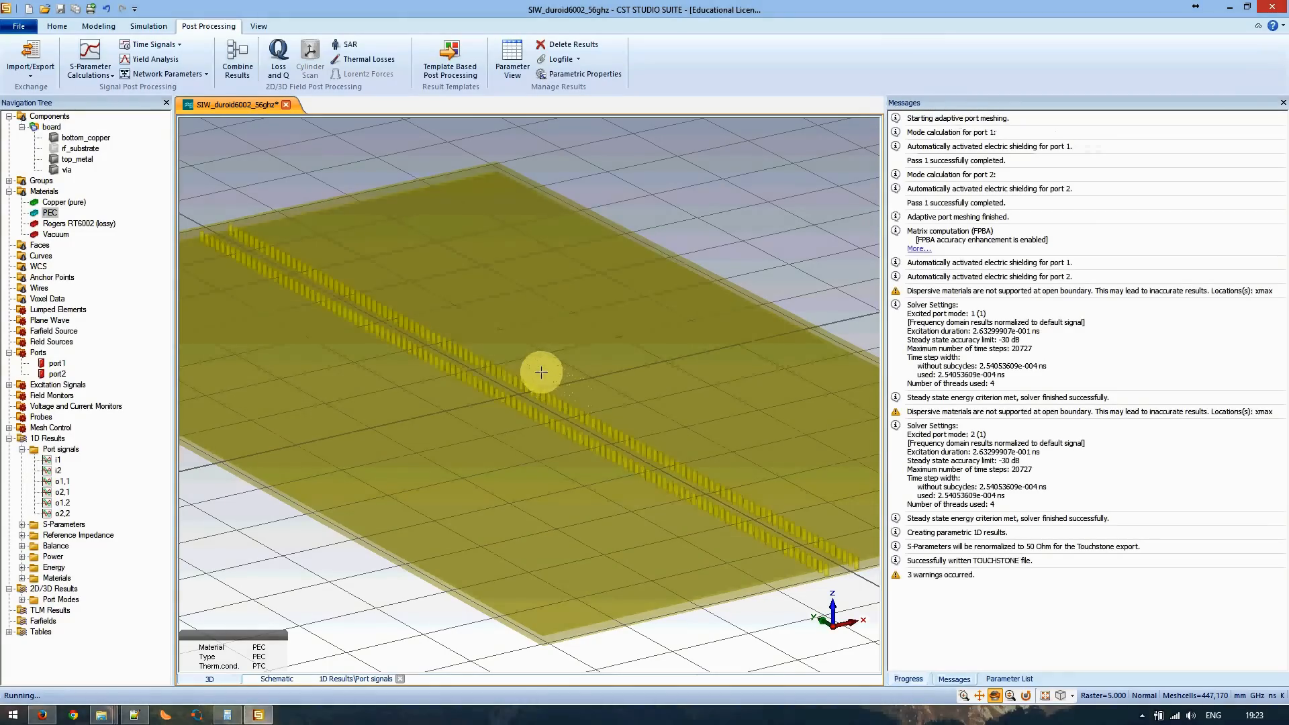
- Open the TOUCHSTONE files folder in the project's results and examine the parameter line in MWS-run-0001-parameter.txt
mouse_move(115, 716)
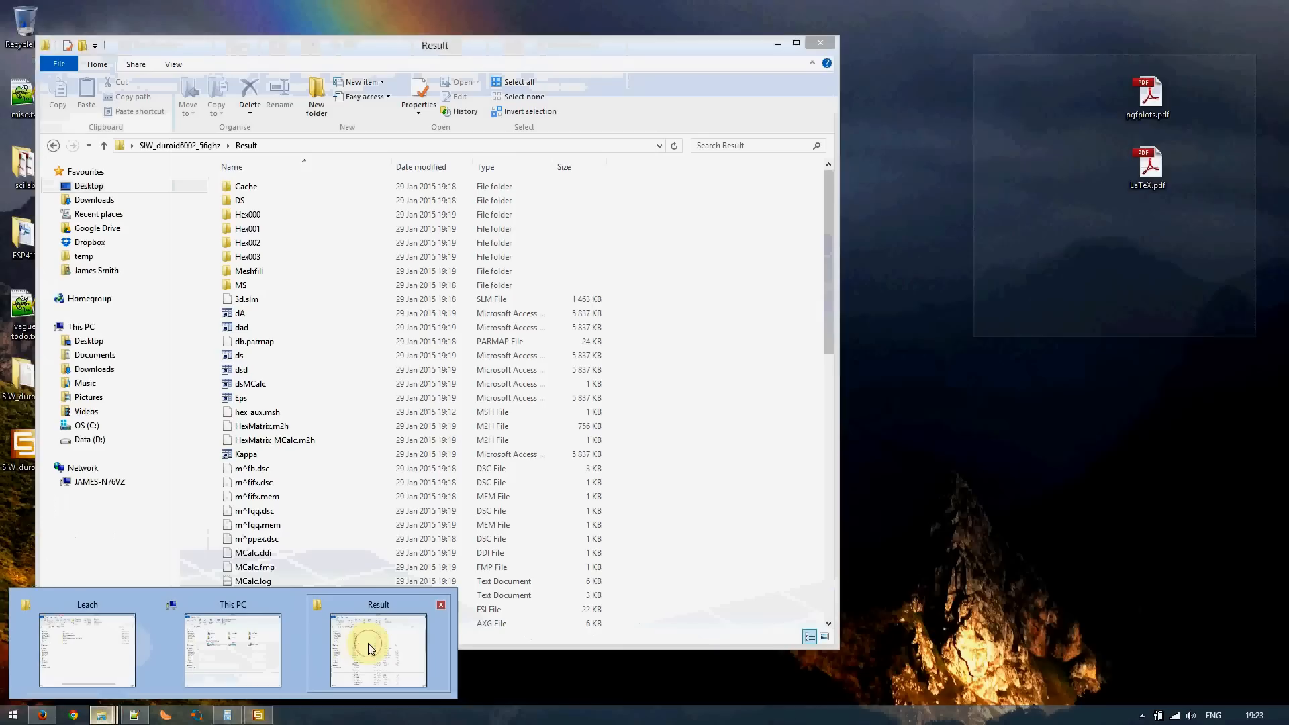
click(368, 643)
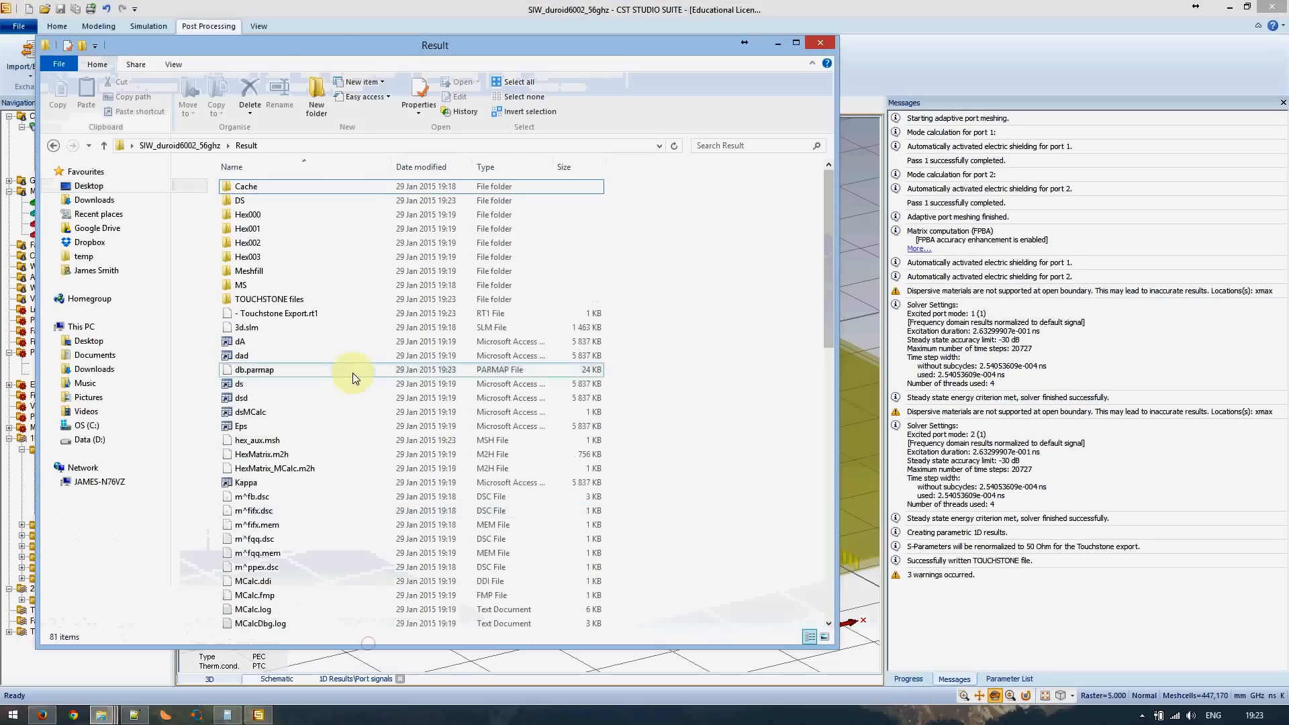
double_click(287, 299)
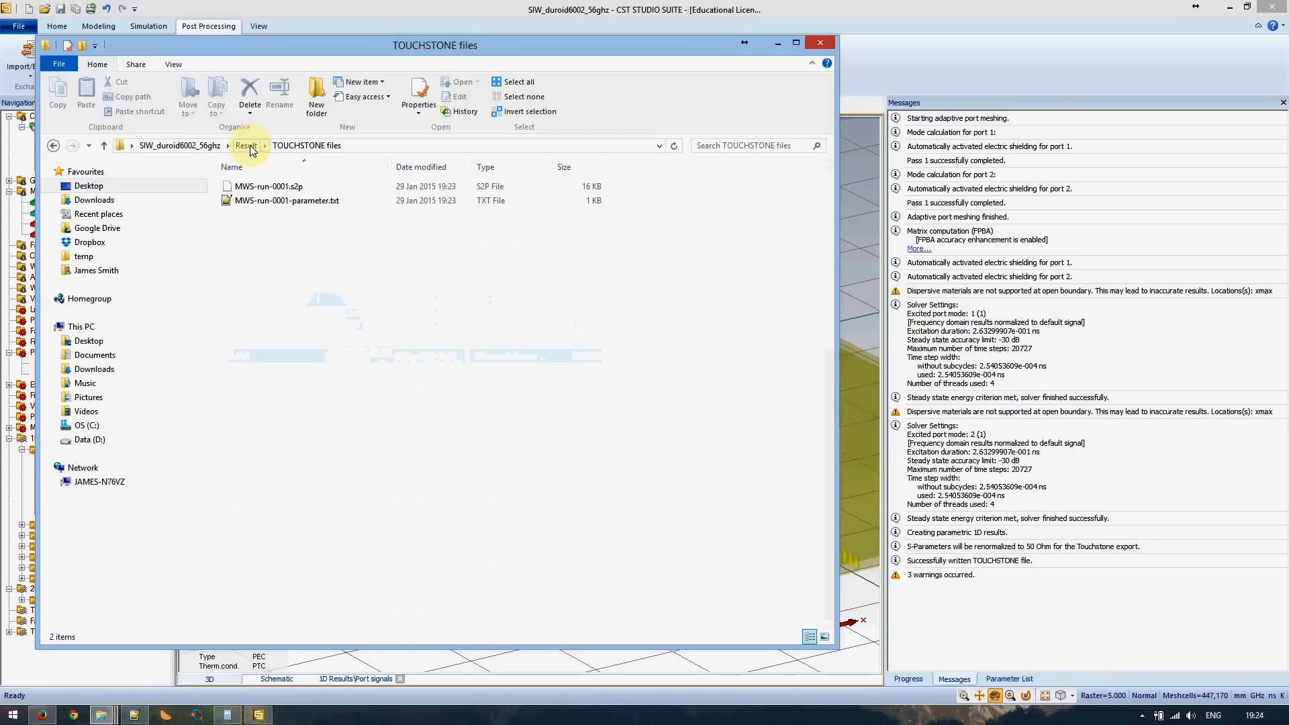
double_click(288, 200)
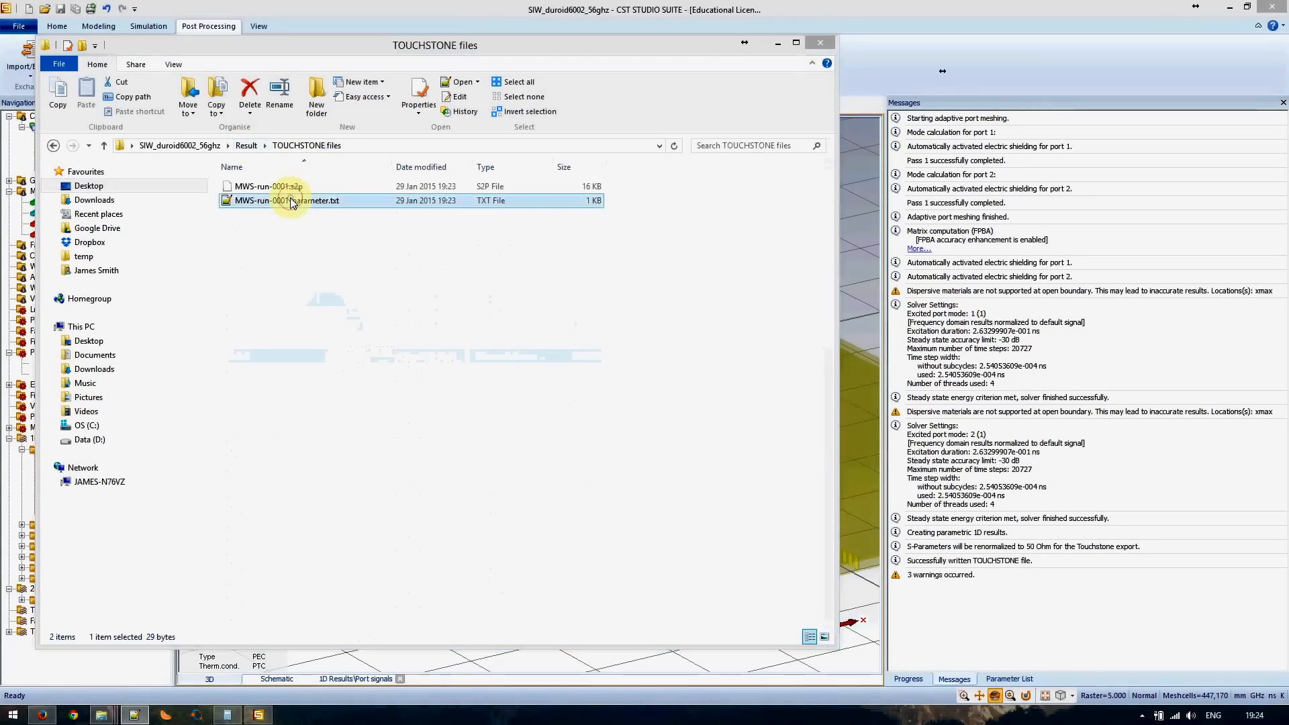
drag(554, 140, 430, 142)
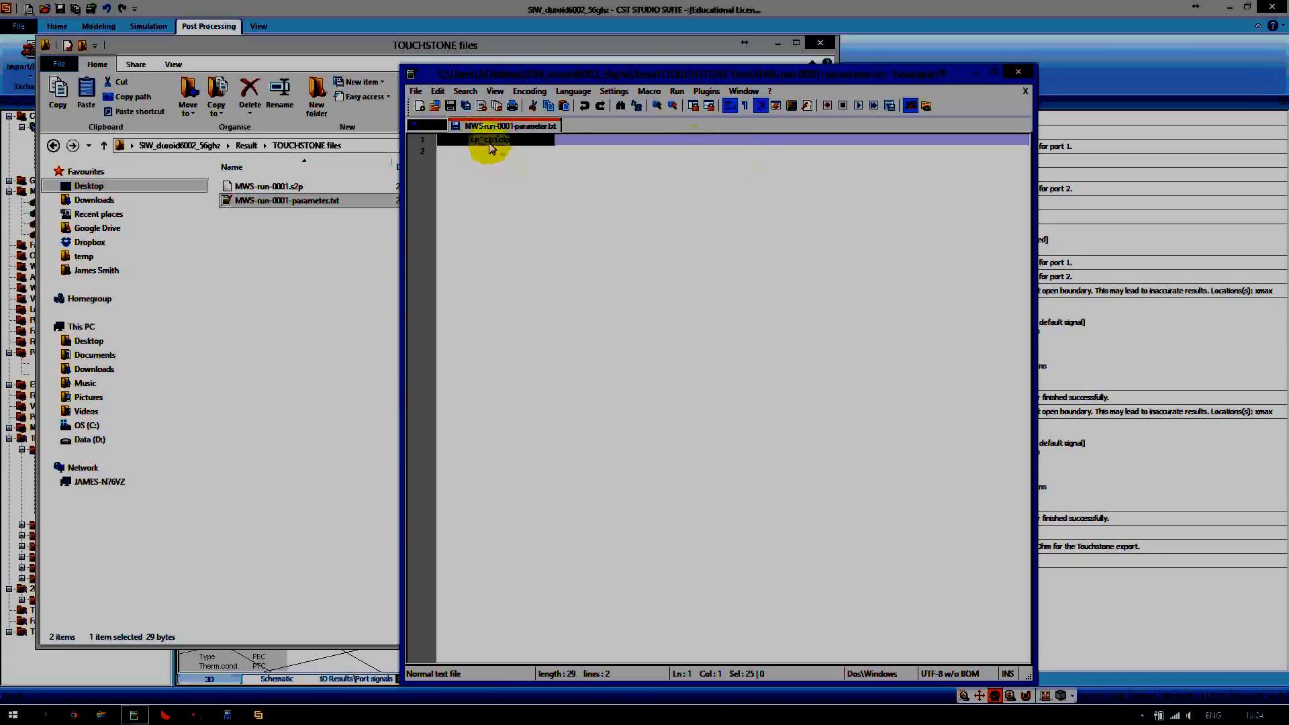
- Open MWS-run-0001.s2p in Notepad++ and widen the window until each frequency's data fits on one line
click(267, 191)
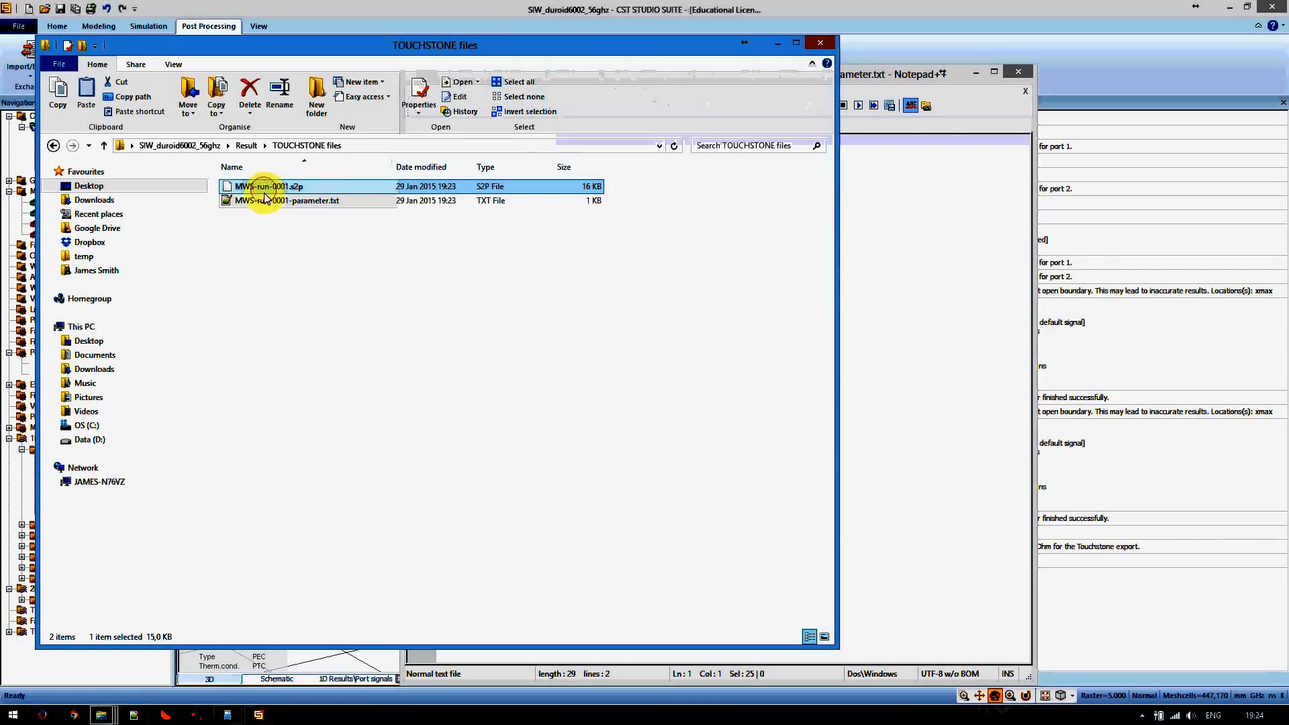
right_click(262, 190)
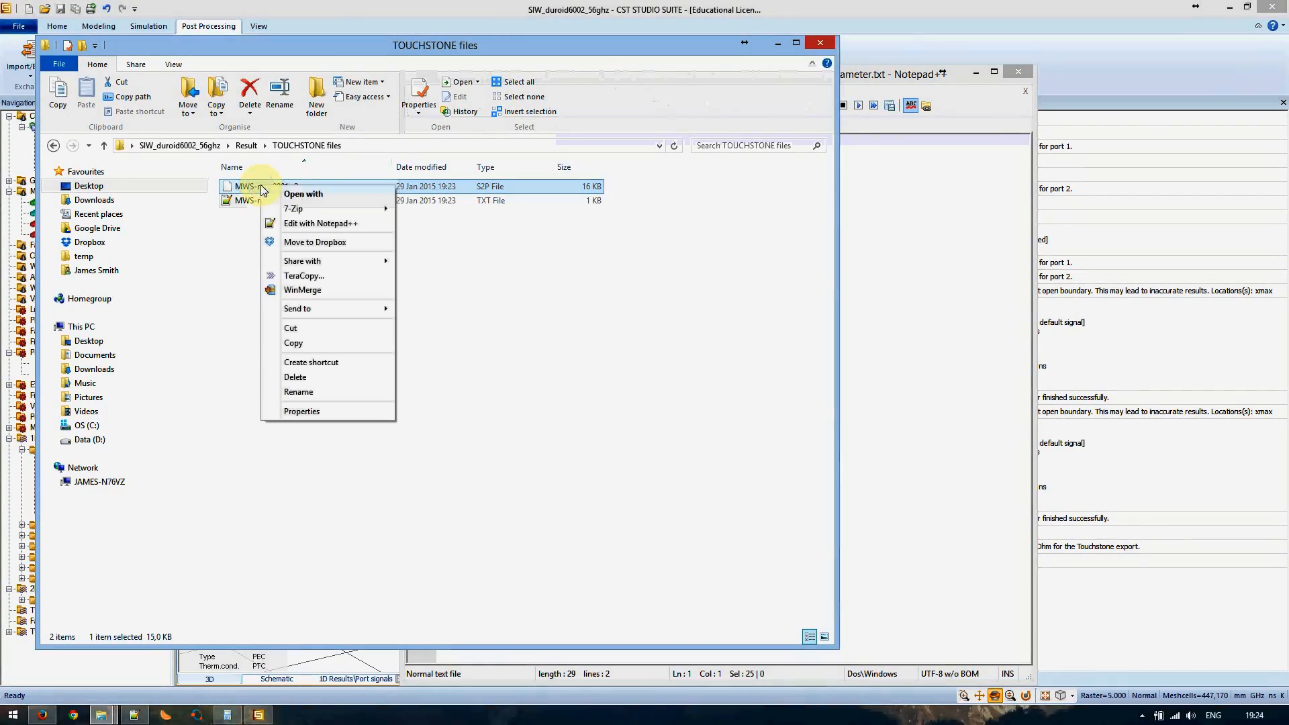
click(313, 223)
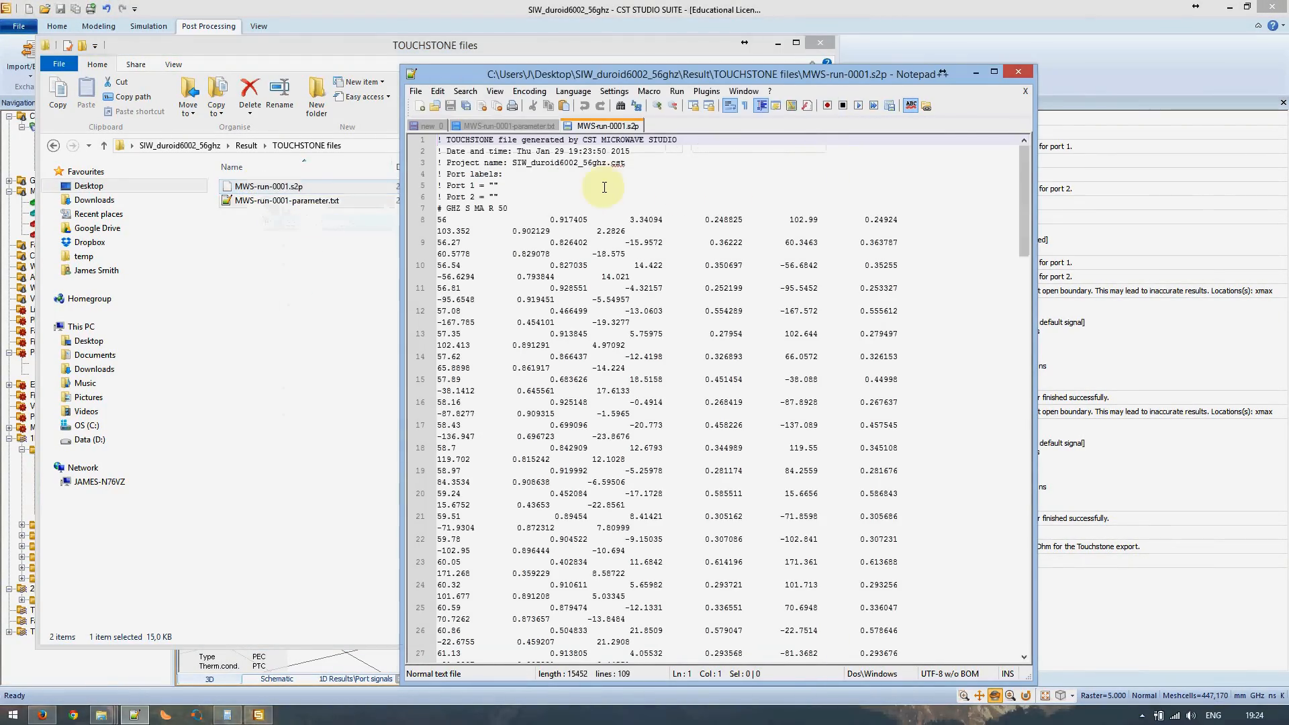
drag(1032, 201, 1254, 214)
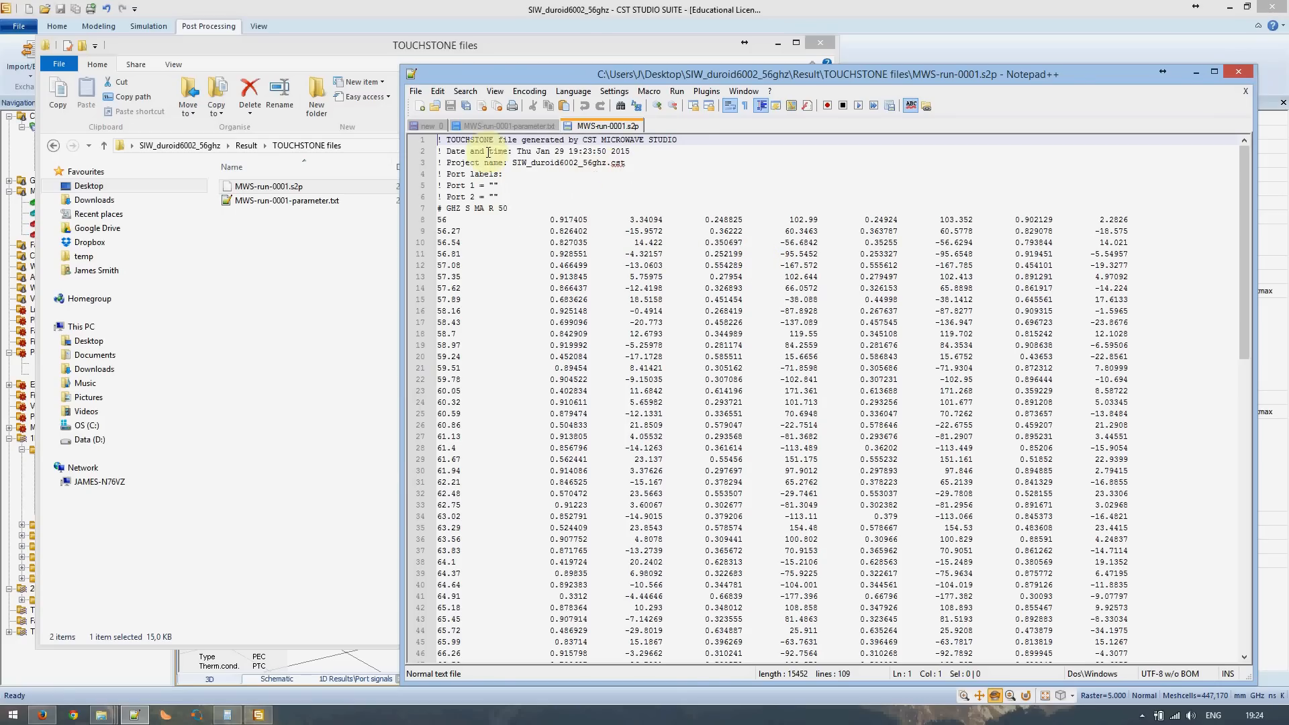
- Examine the option line of the Touchstone file, covering the frequency unit, parameter type, data format and reference impedance
click(458, 208)
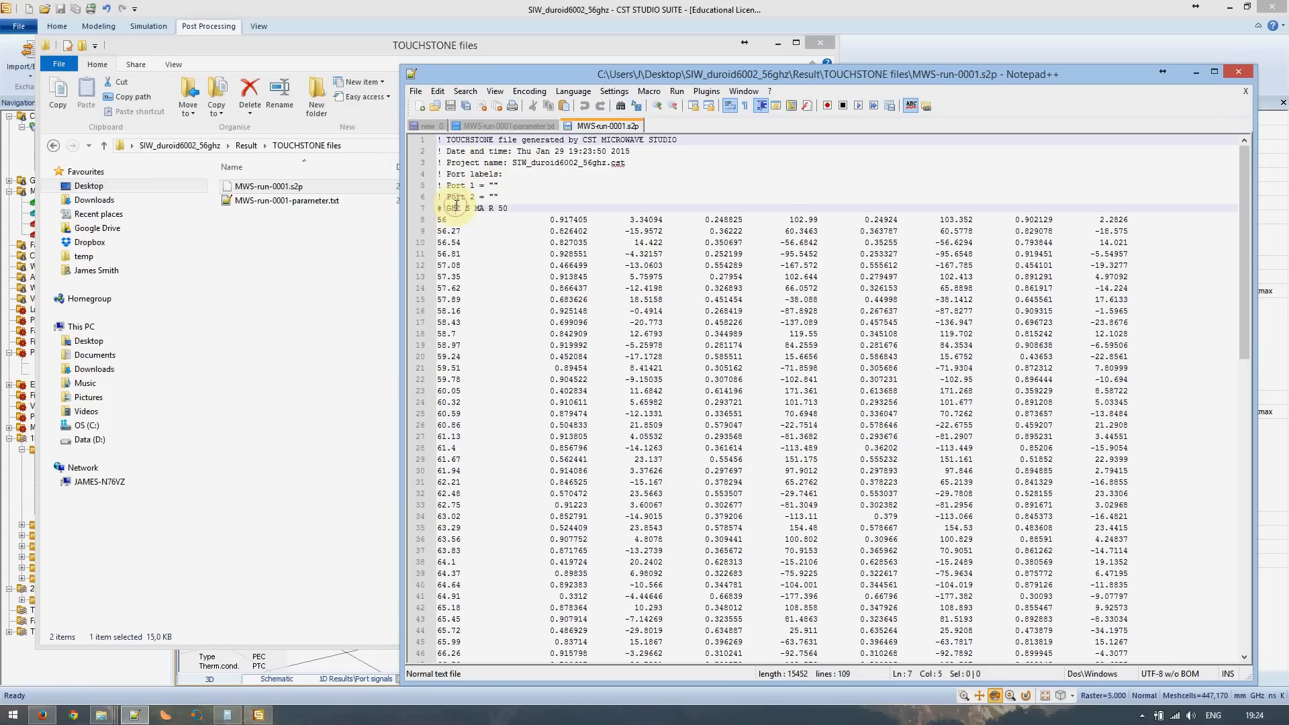
click(468, 208)
drag(475, 207, 481, 206)
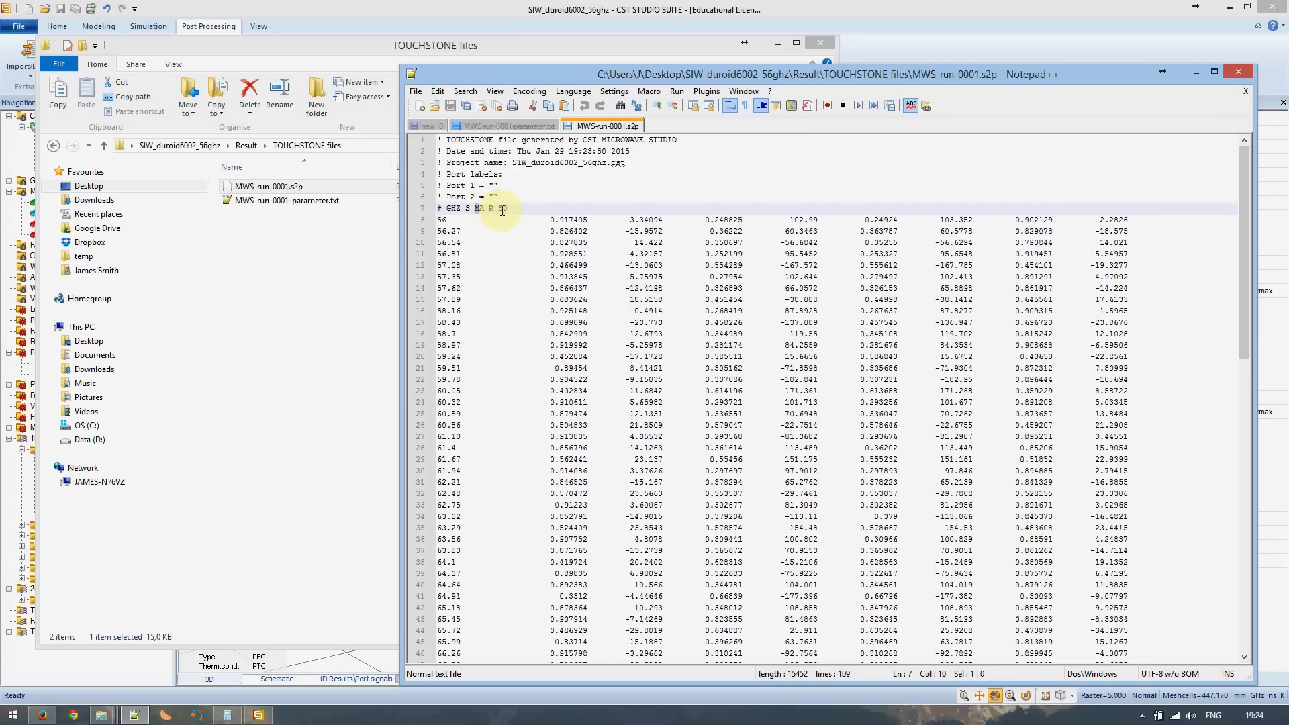
double_click(502, 208)
click(529, 203)
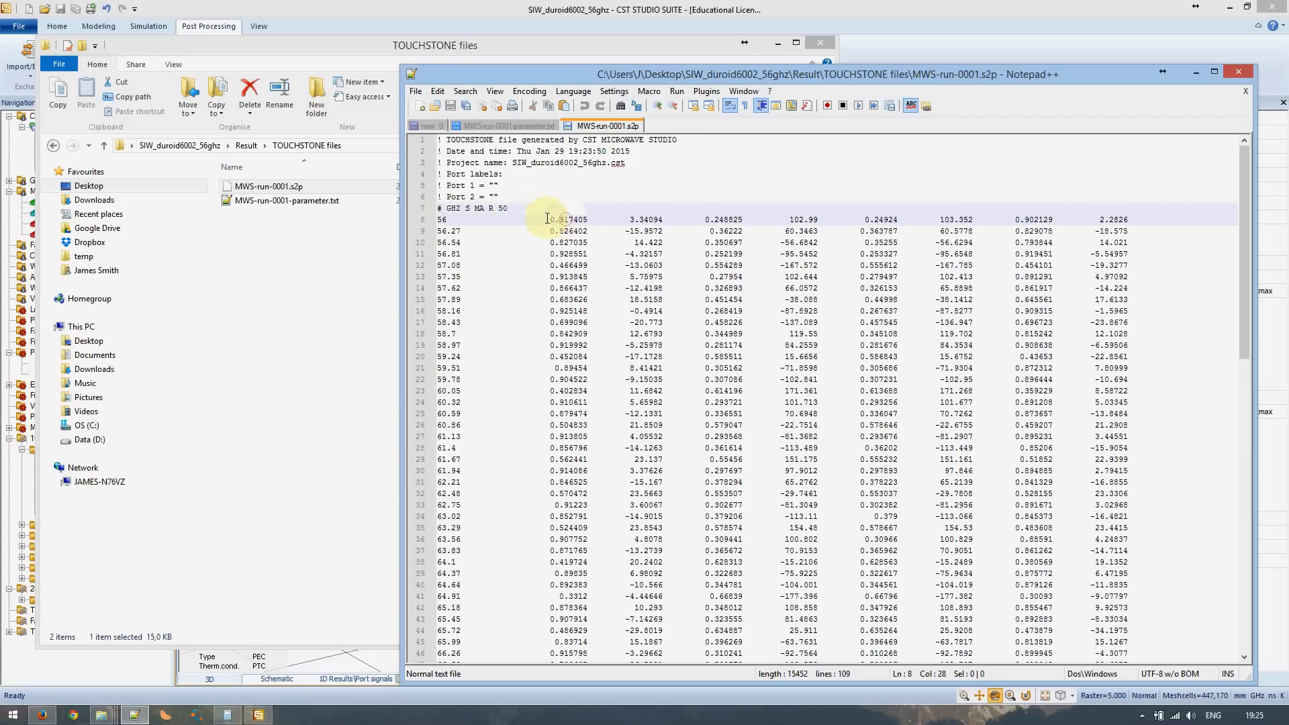
- Examine the S-parameter entries in the 56 GHz row, highlighting the values and the first magnitude and phase pair
drag(546, 220, 1131, 220)
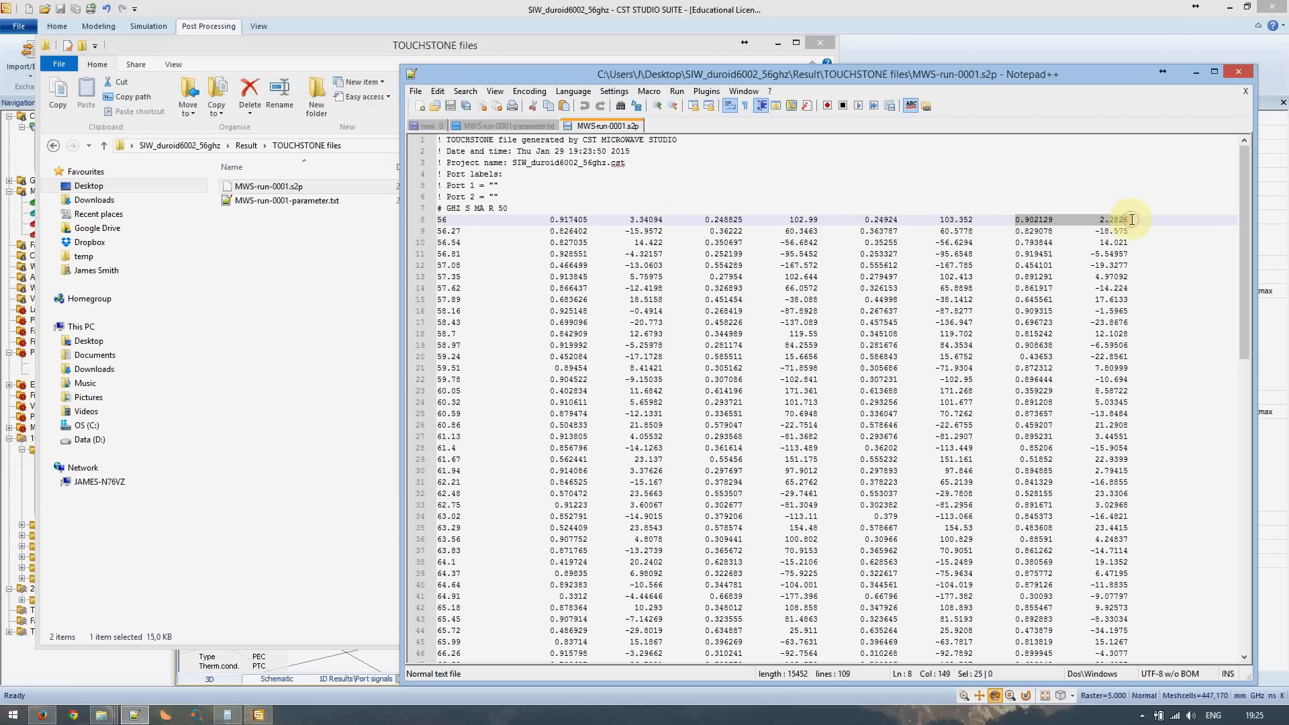
double_click(575, 221)
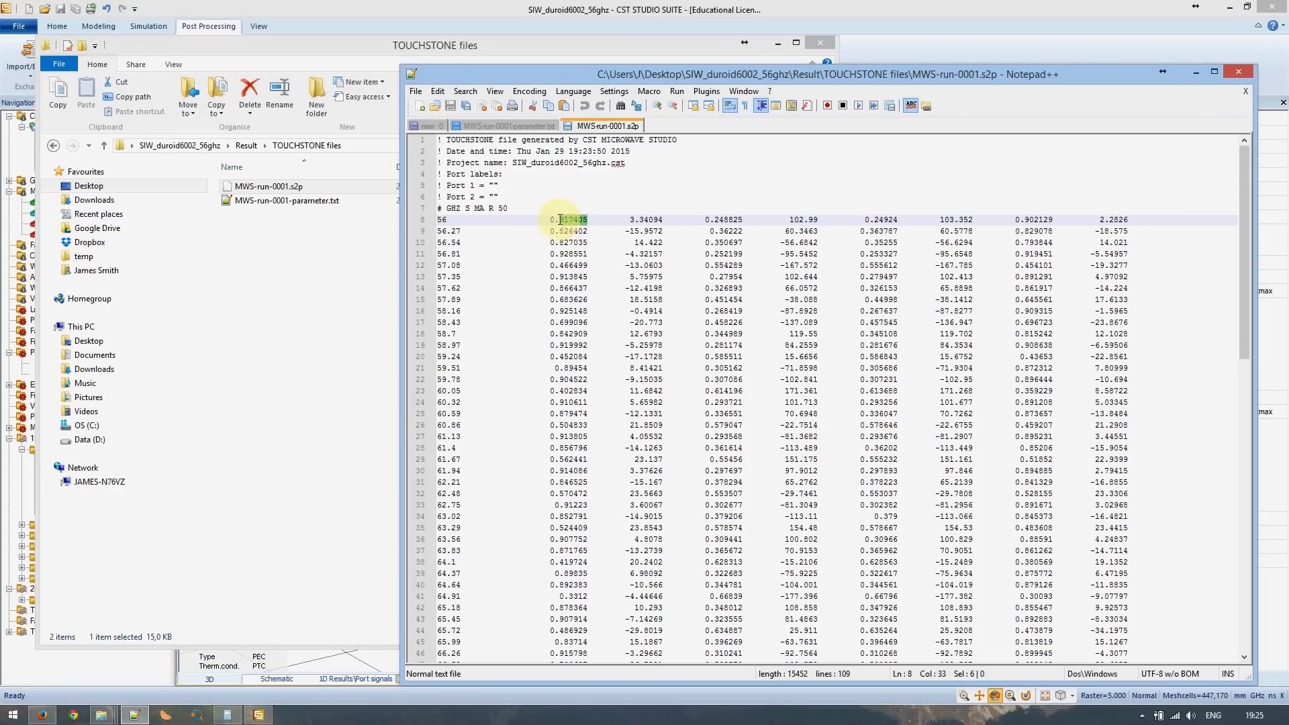
drag(551, 220, 588, 220)
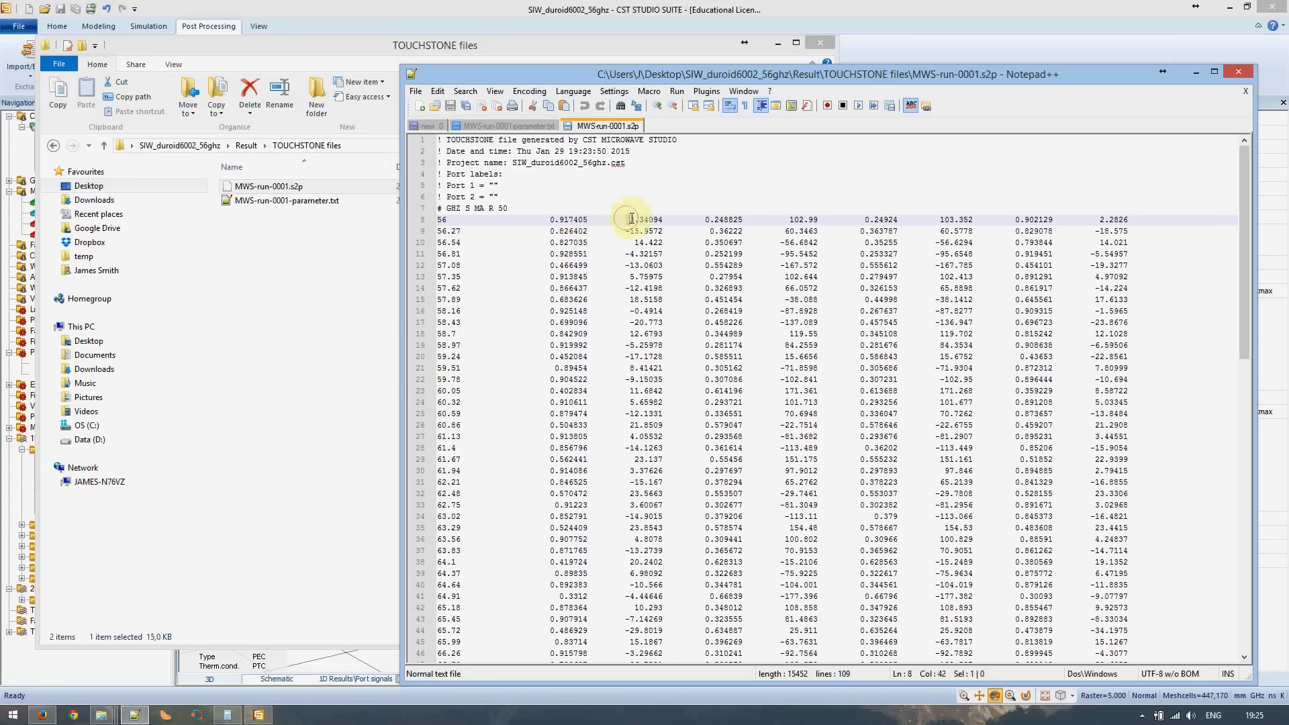
click(712, 221)
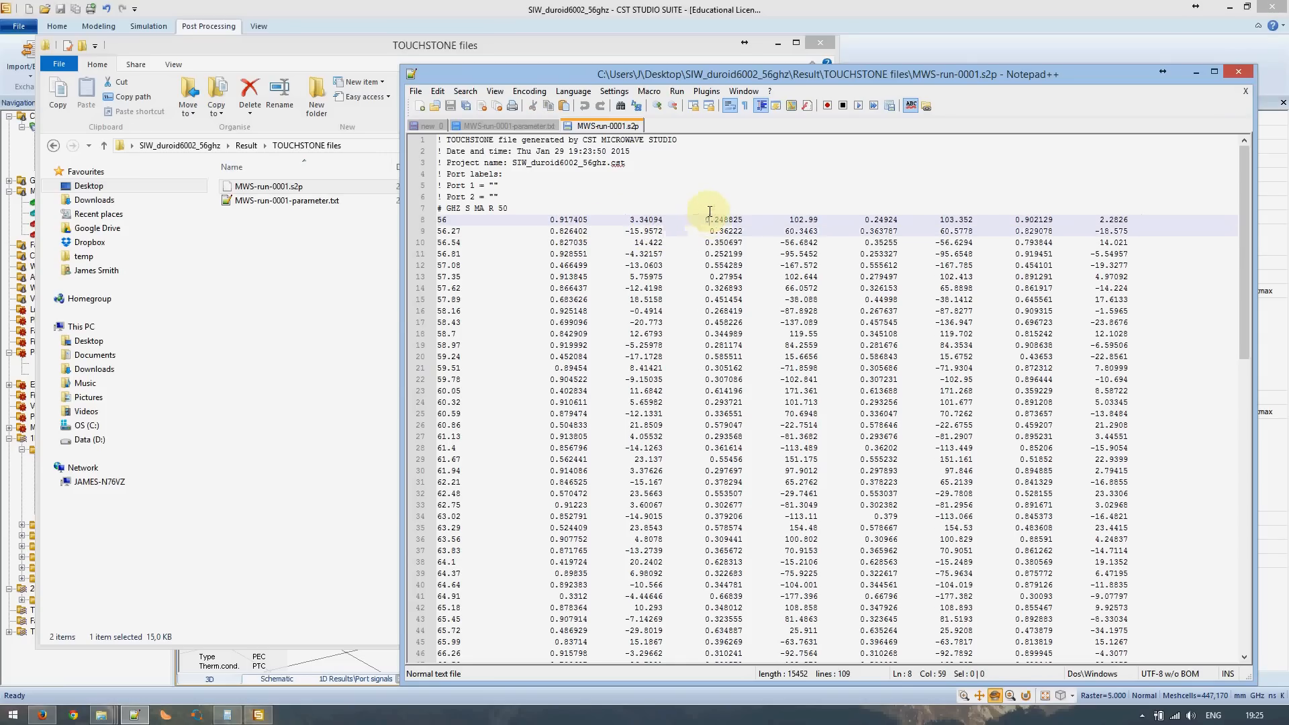
- Highlight the upper part of the third, fourth and fifth S-parameter value columns as blocks to compare the transmission data
alt+drag(705, 206, 750, 297)
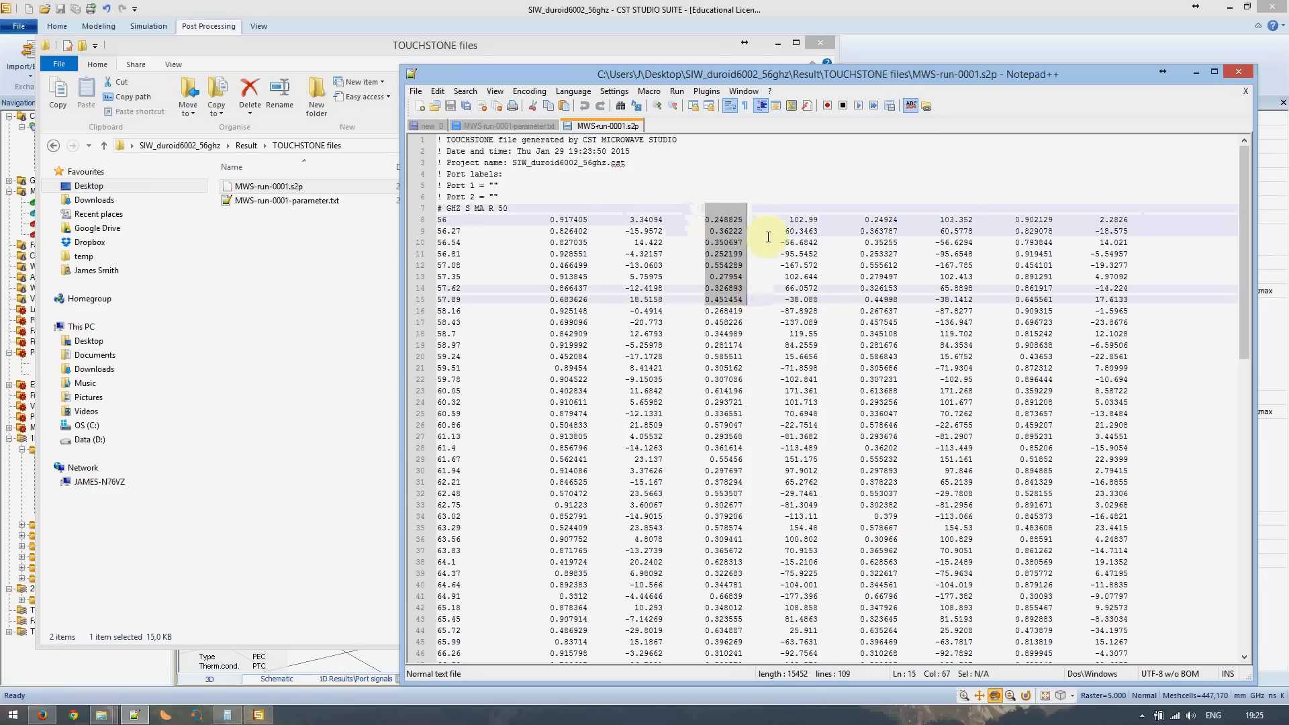
alt+drag(776, 208, 820, 310)
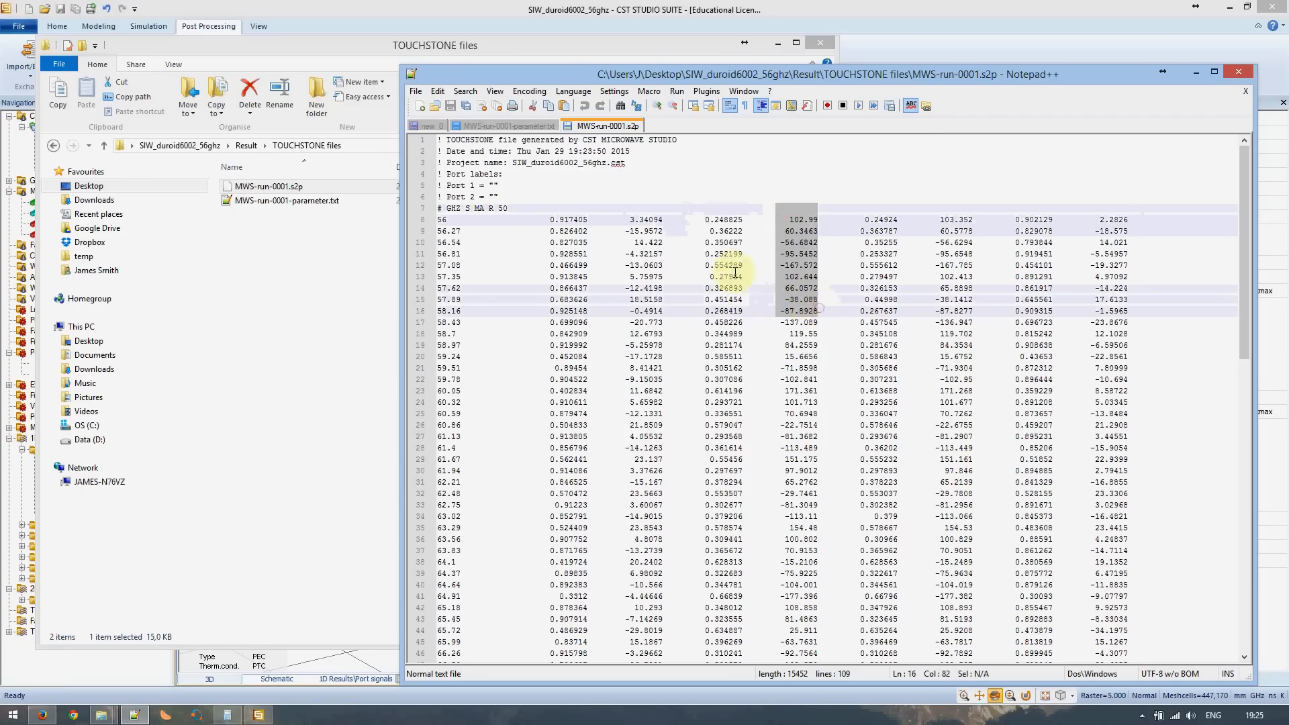
alt+drag(861, 215, 903, 323)
click(948, 231)
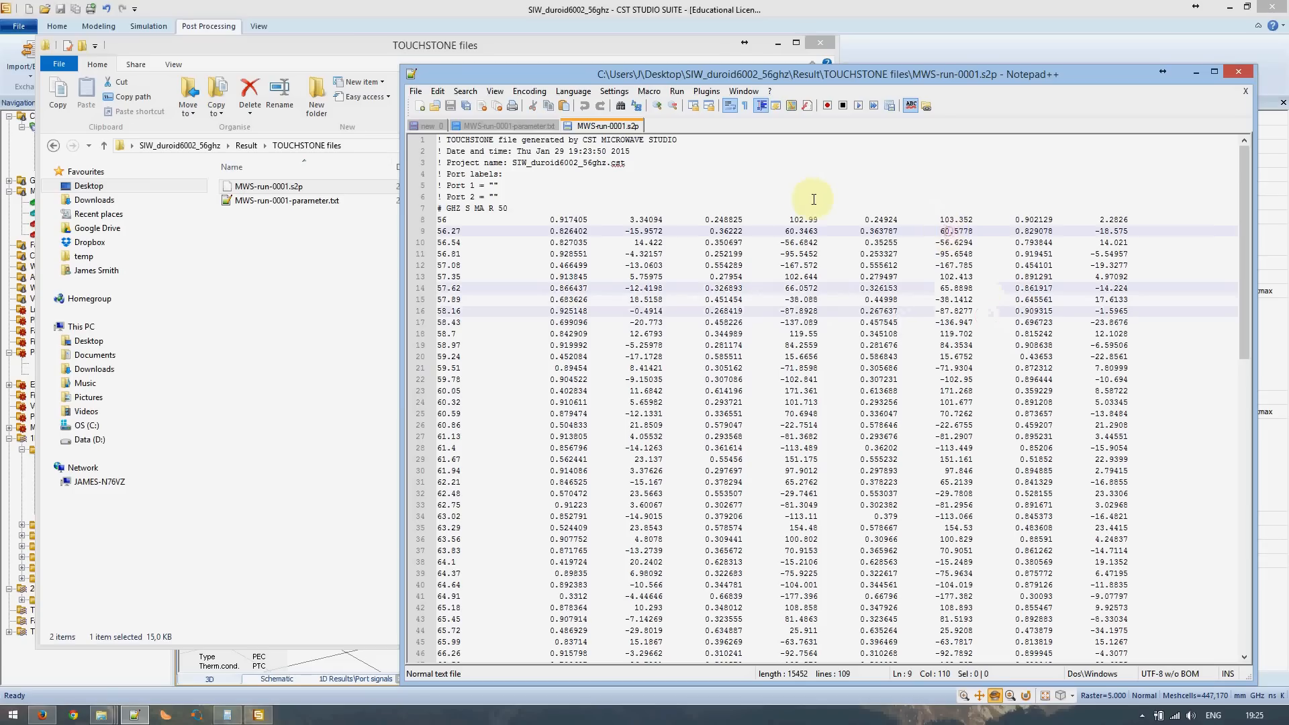